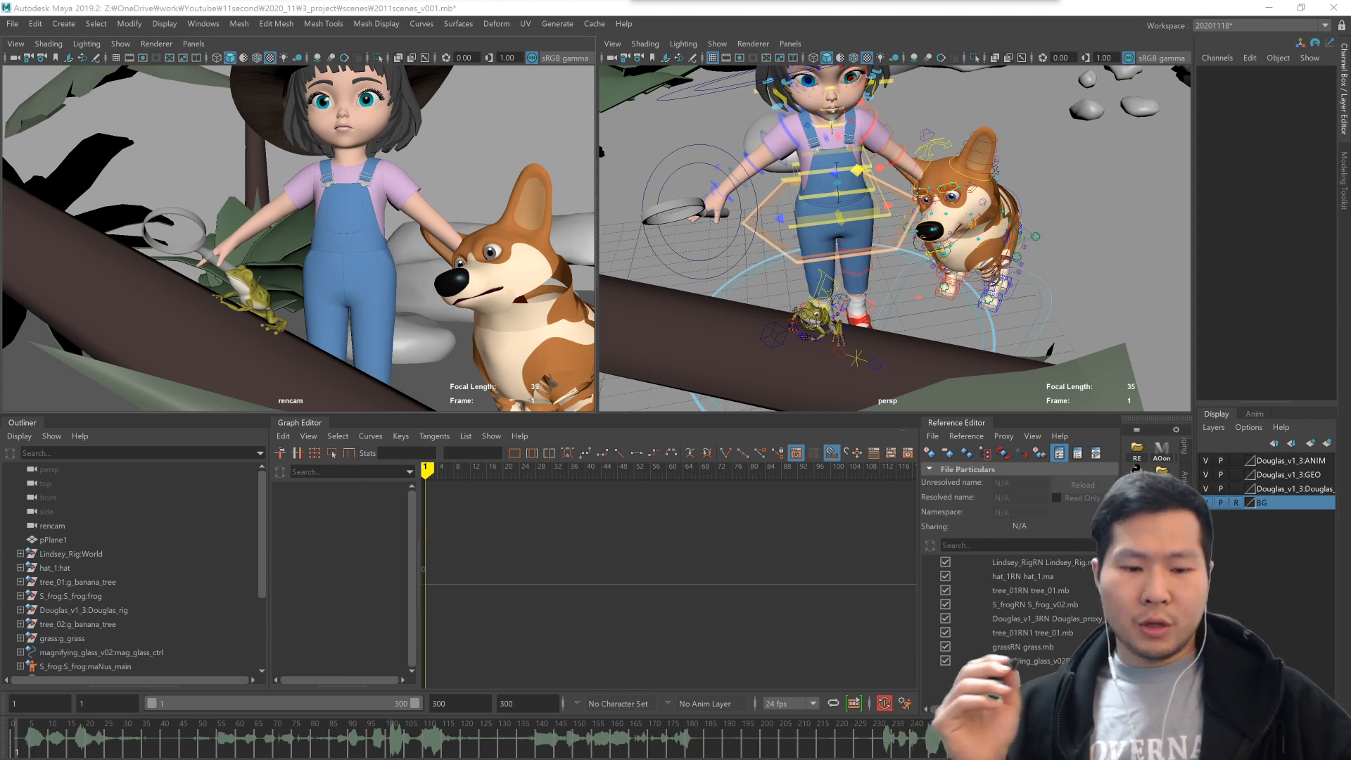
scroll(133, 570, down, 3)
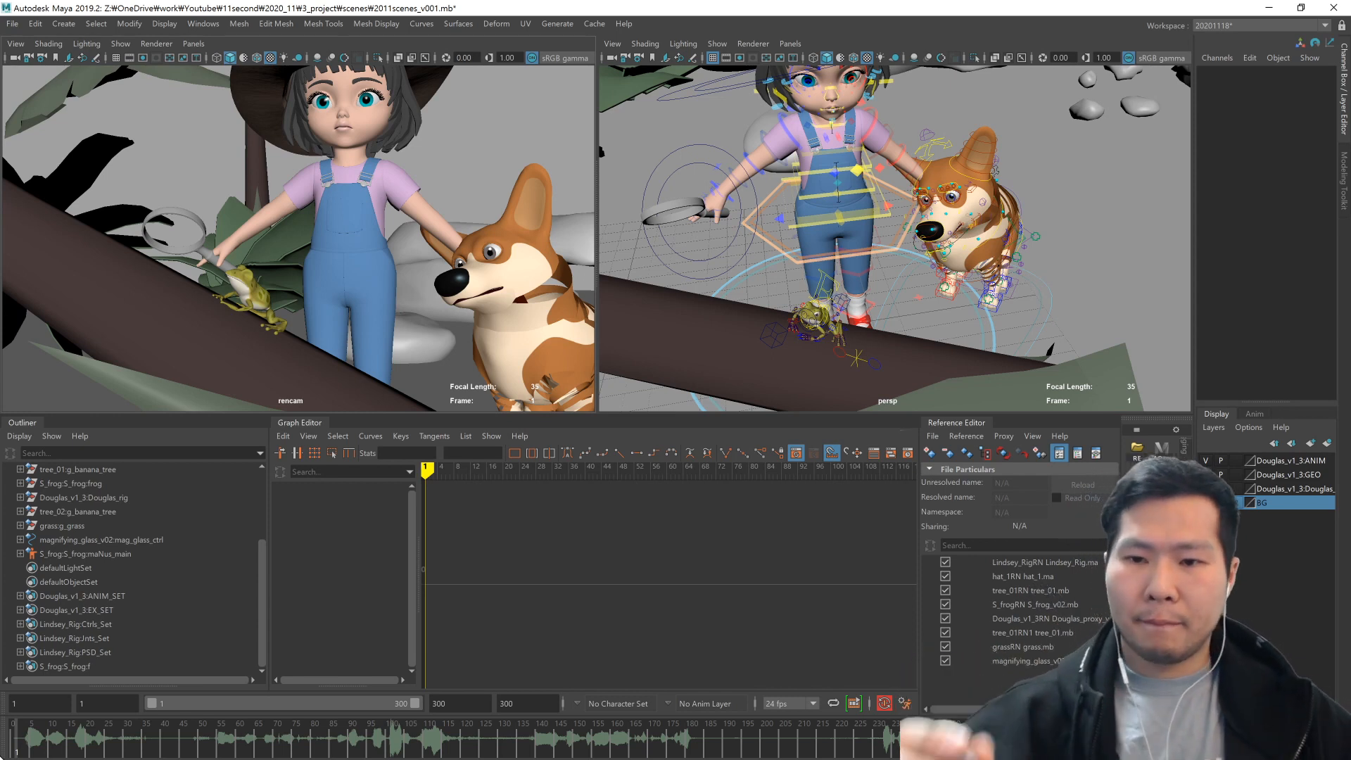
scroll(133, 570, up, 3)
alt+drag(961, 309, 853, 350)
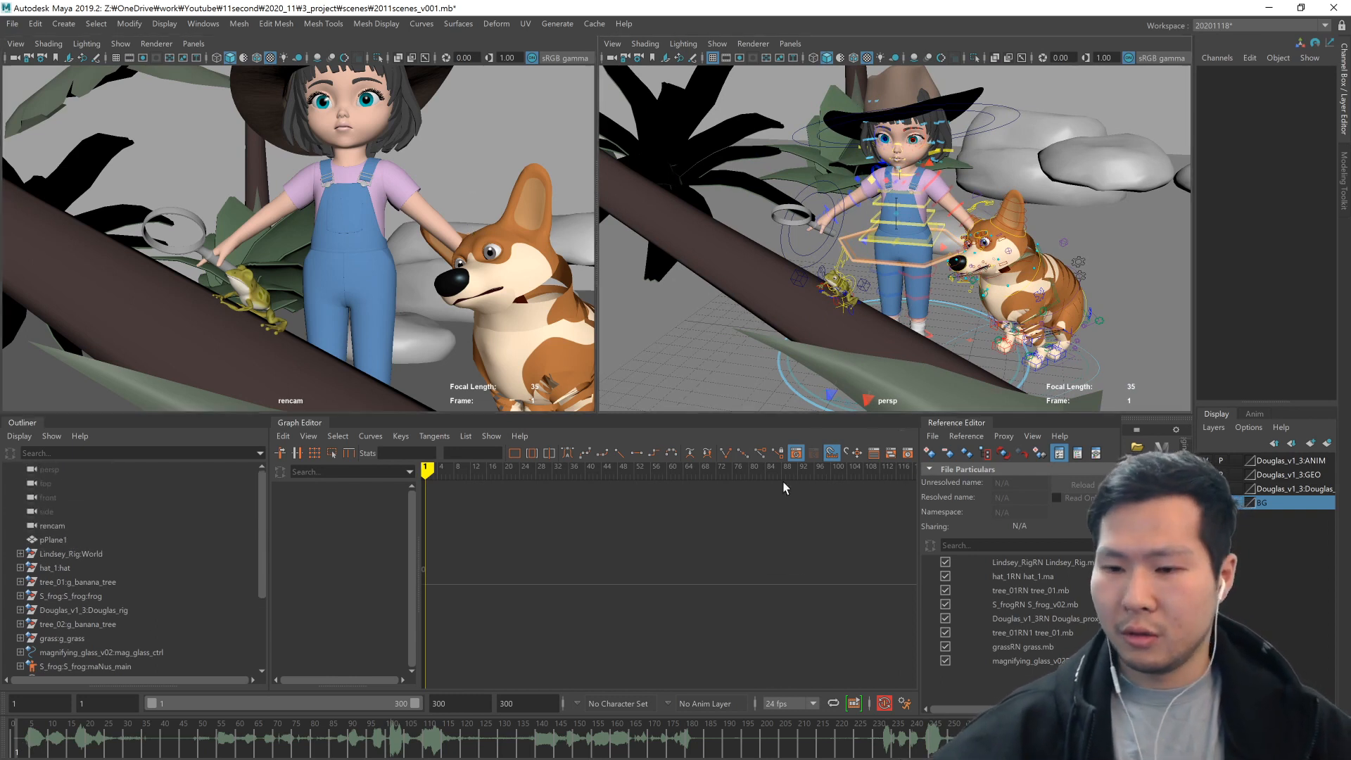
scroll(857, 385, down, 3)
- Open the AnimSchool Picker and tweenMachine tools, and close the AnimSchool Picker again
key(space)
click(858, 397)
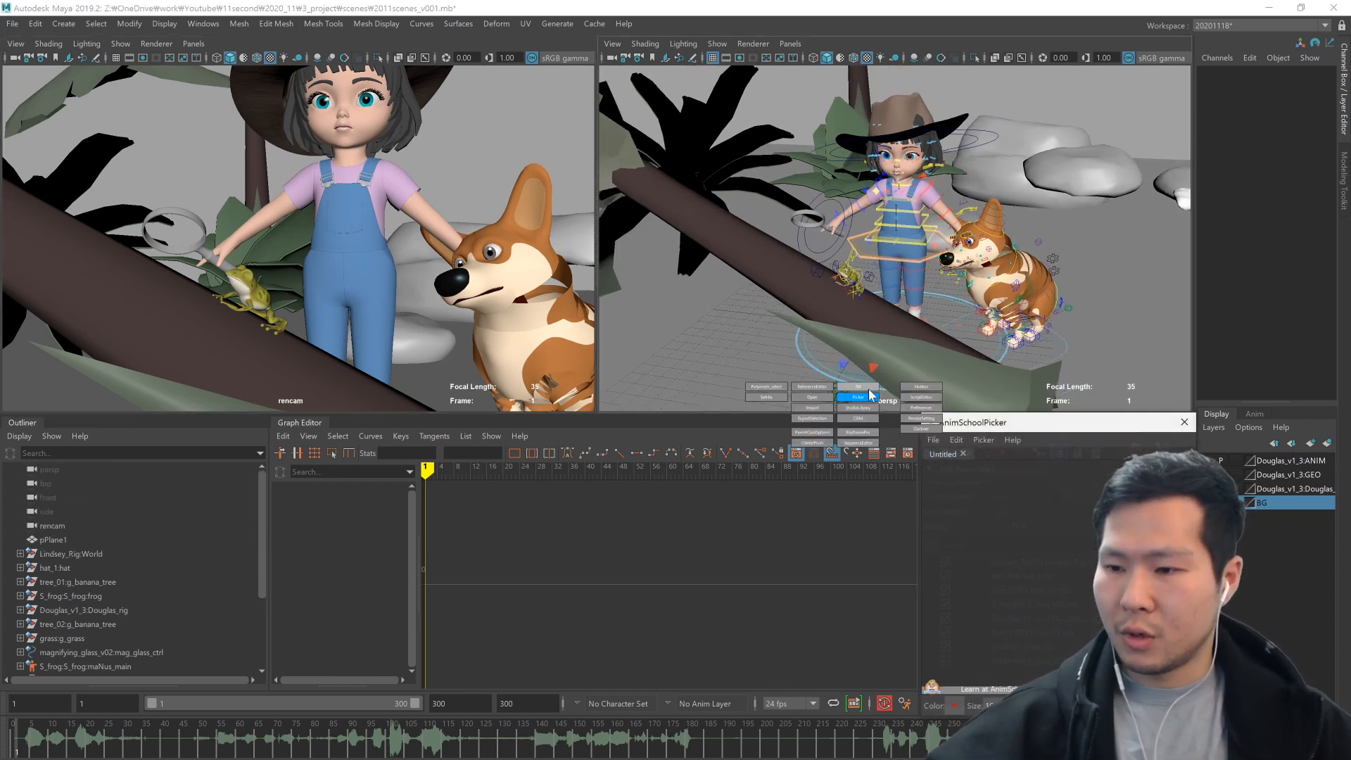
click(858, 386)
click(974, 519)
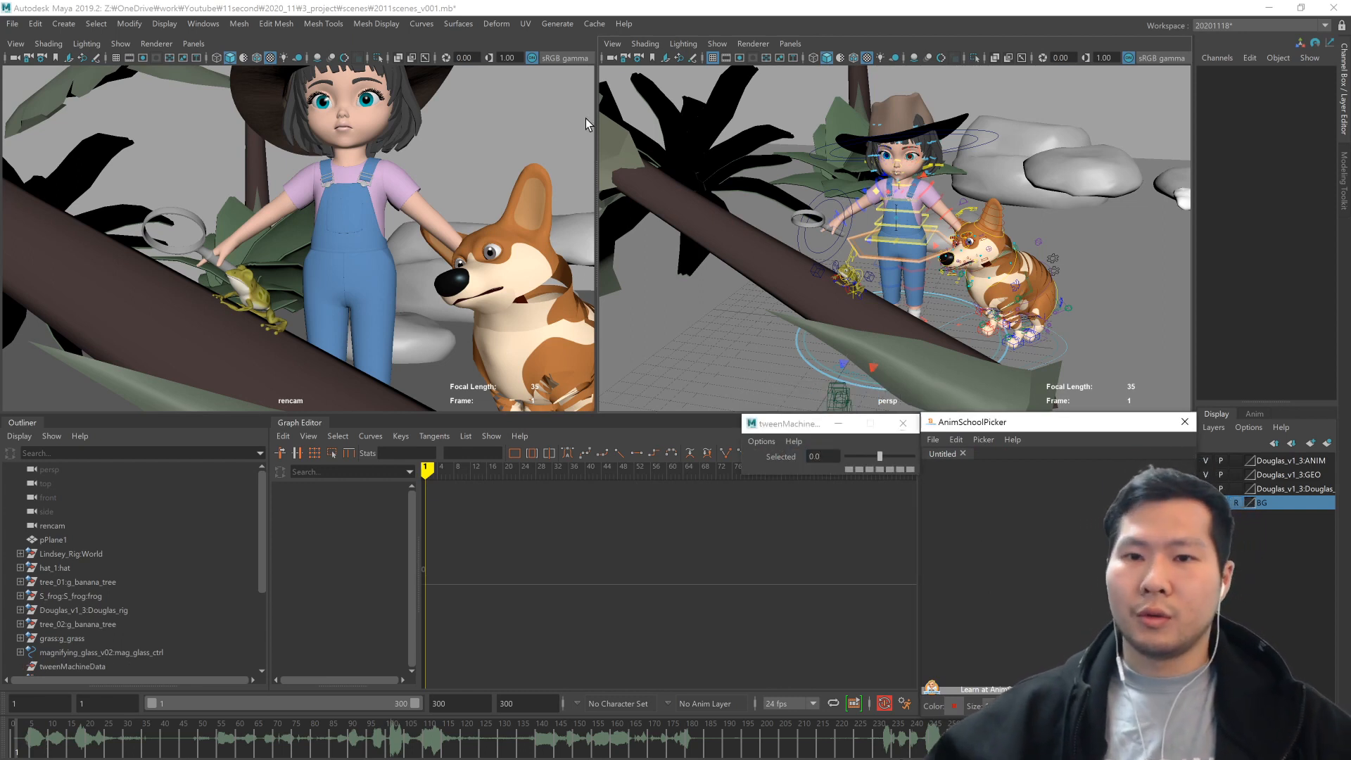
click(1184, 423)
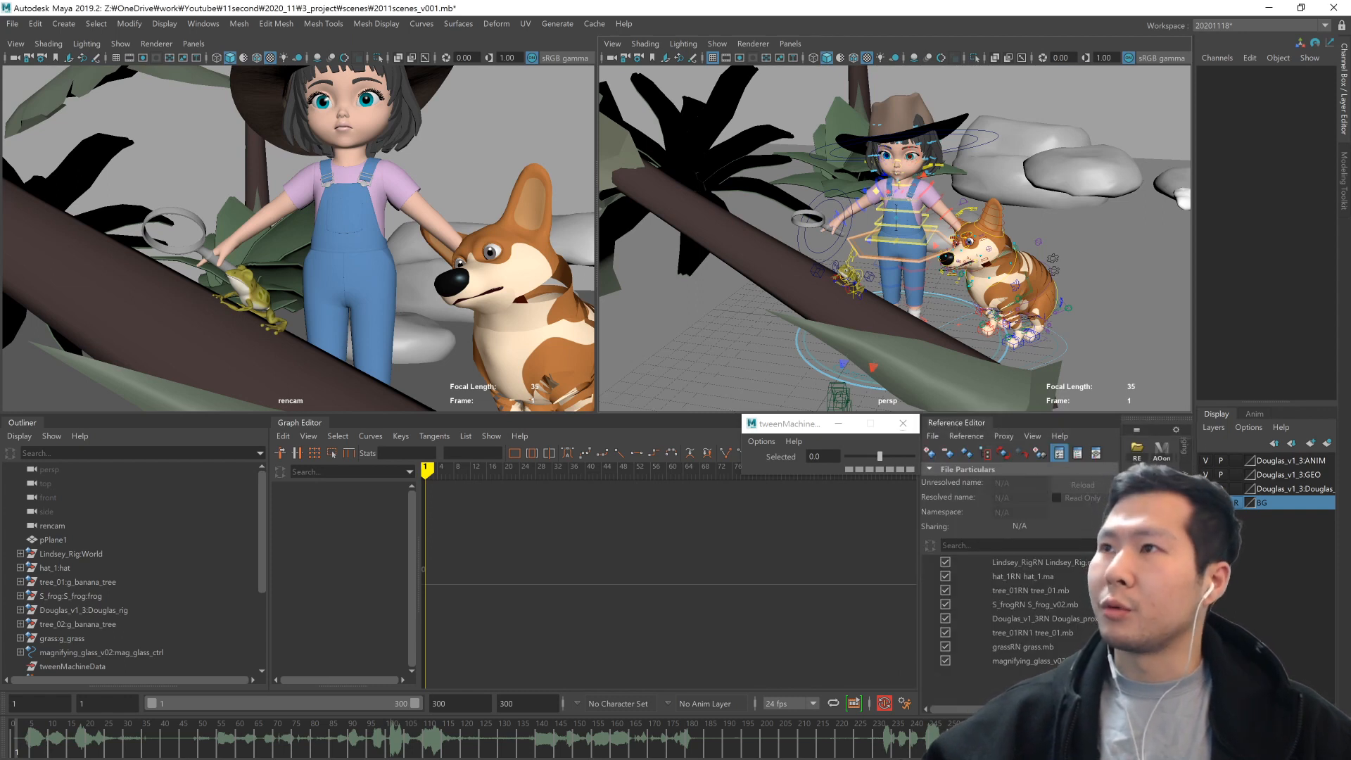
- Switch to Keyframe Pro, load the reference video 202011_ref_ed.mp4, pause playback and hide the project and properties area
key(alt+Tab)
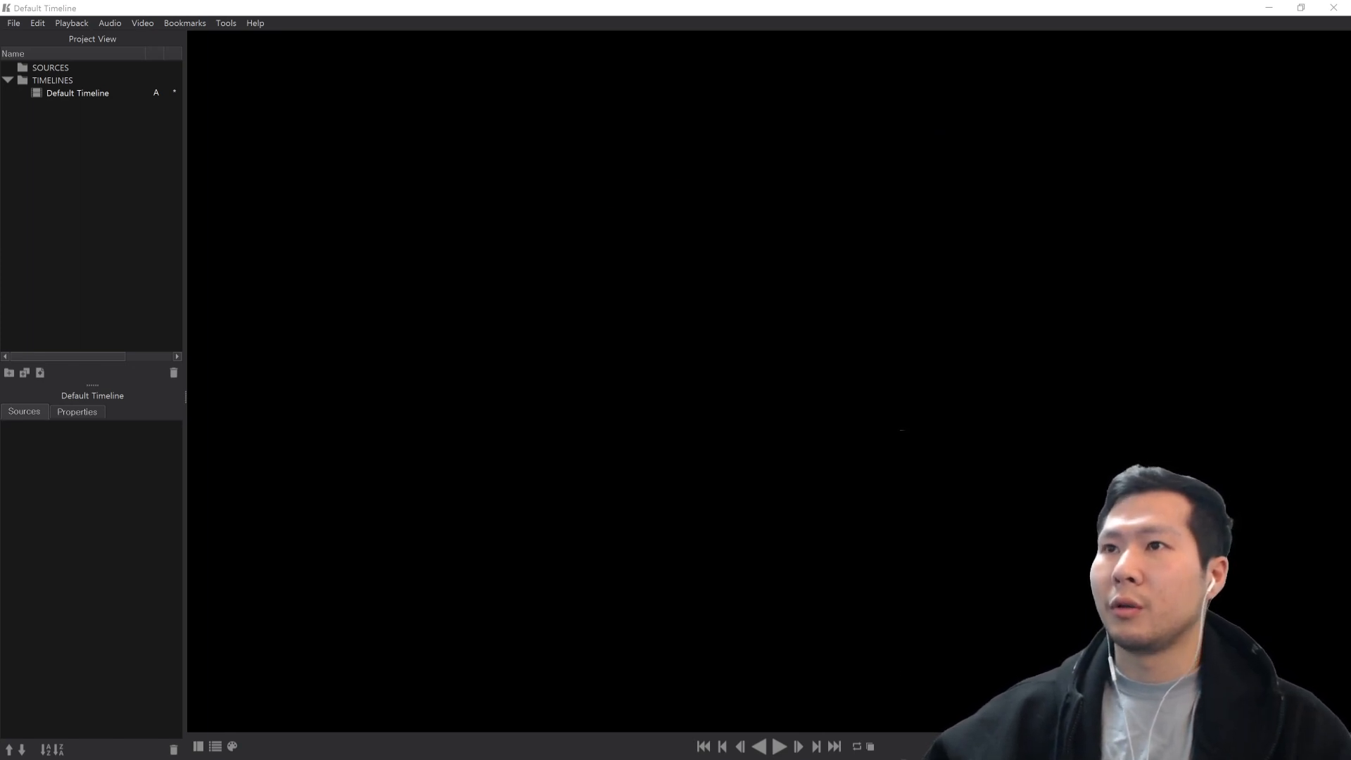
drag(741, 0, 741, 331)
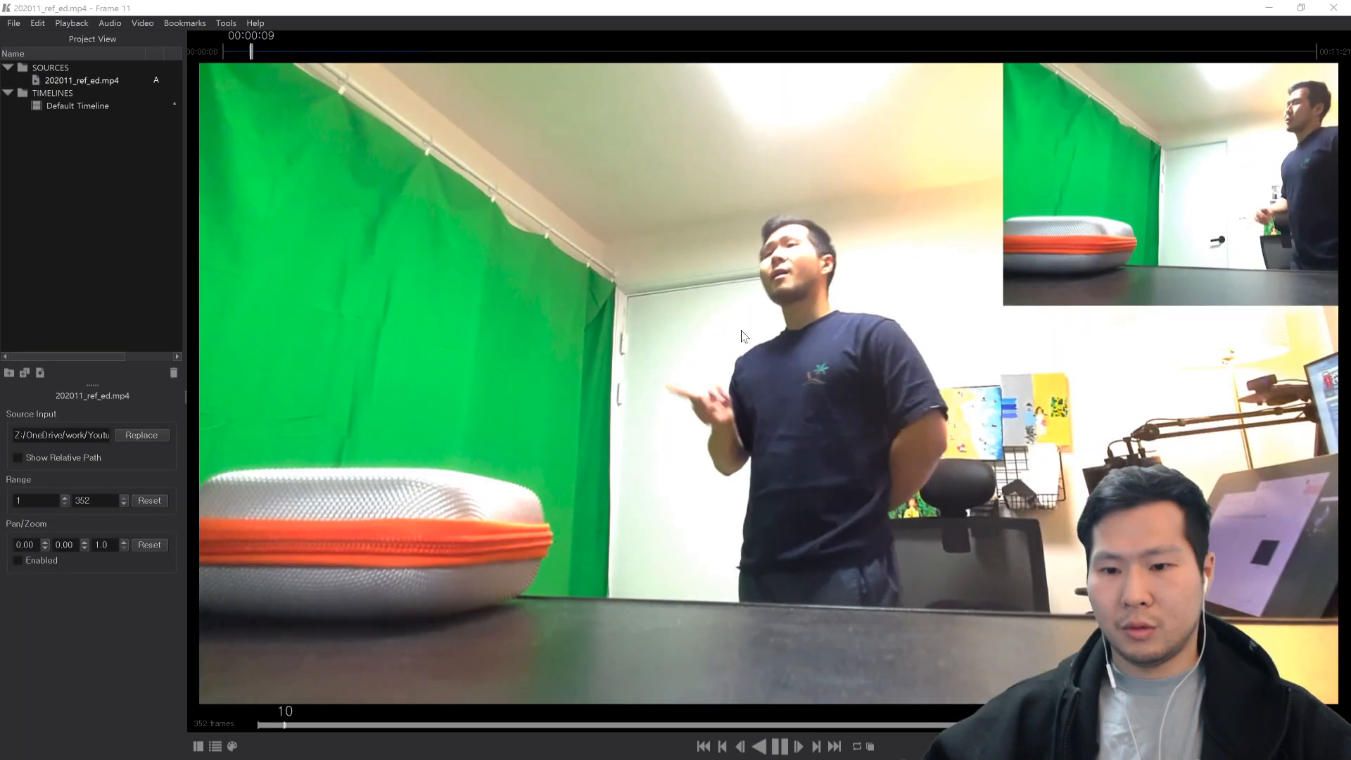
key(space)
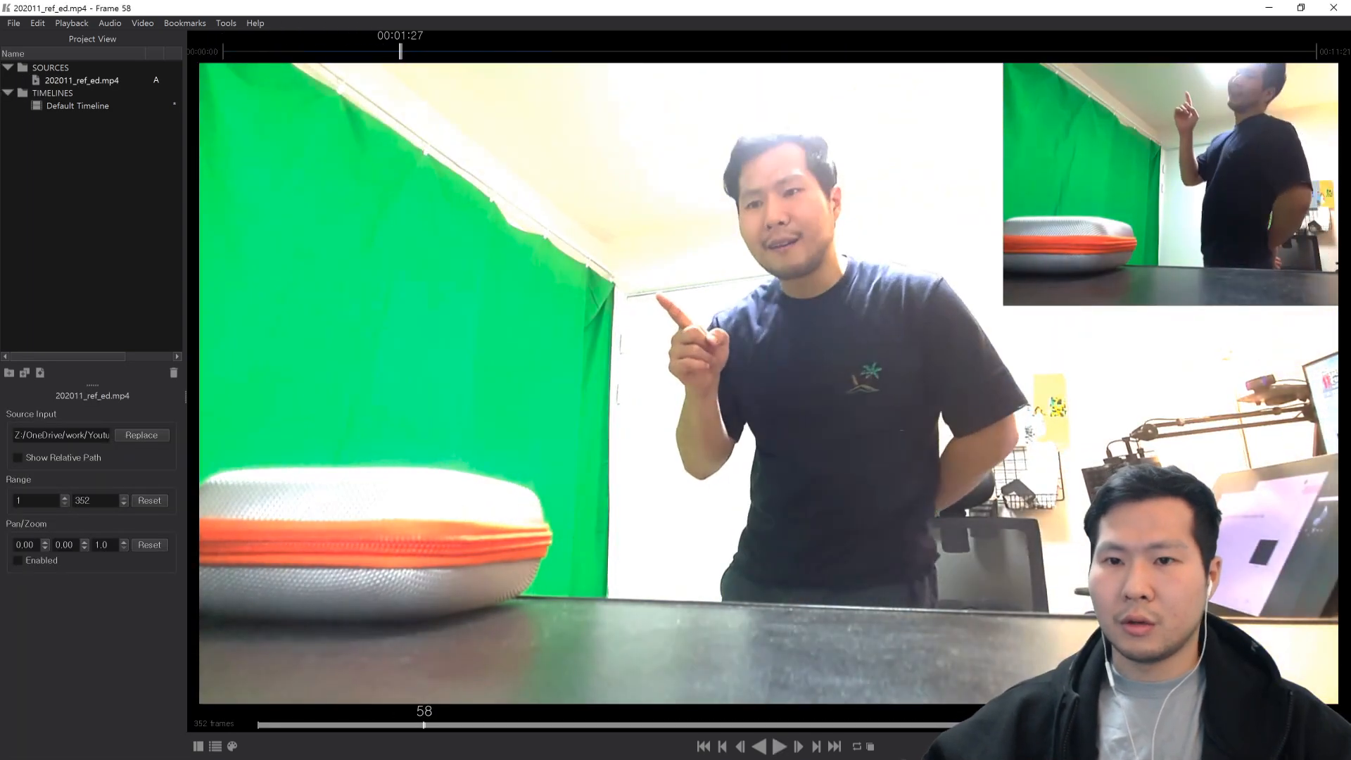
key(p)
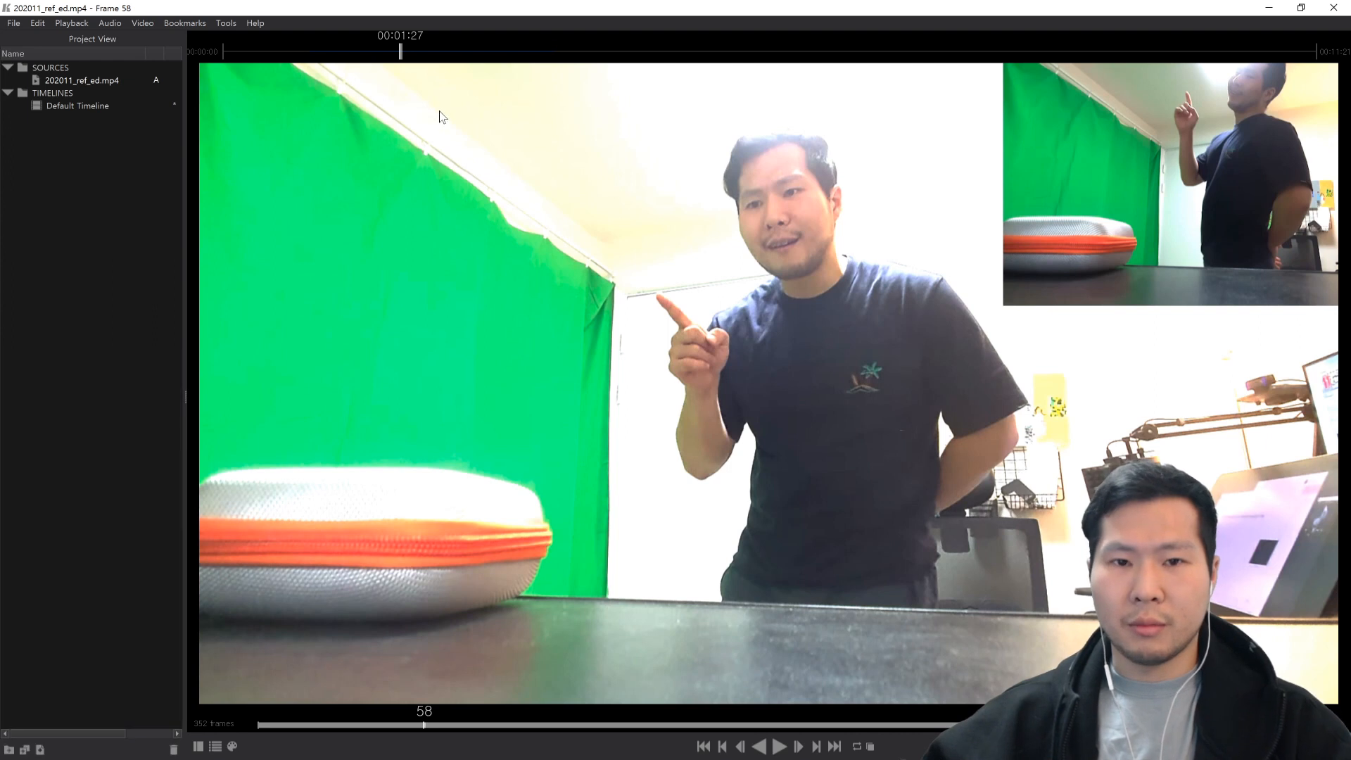
- Restore the video player to a smaller floating window over Maya and widen the Outliner to make room for it
drag(456, 11, 514, 95)
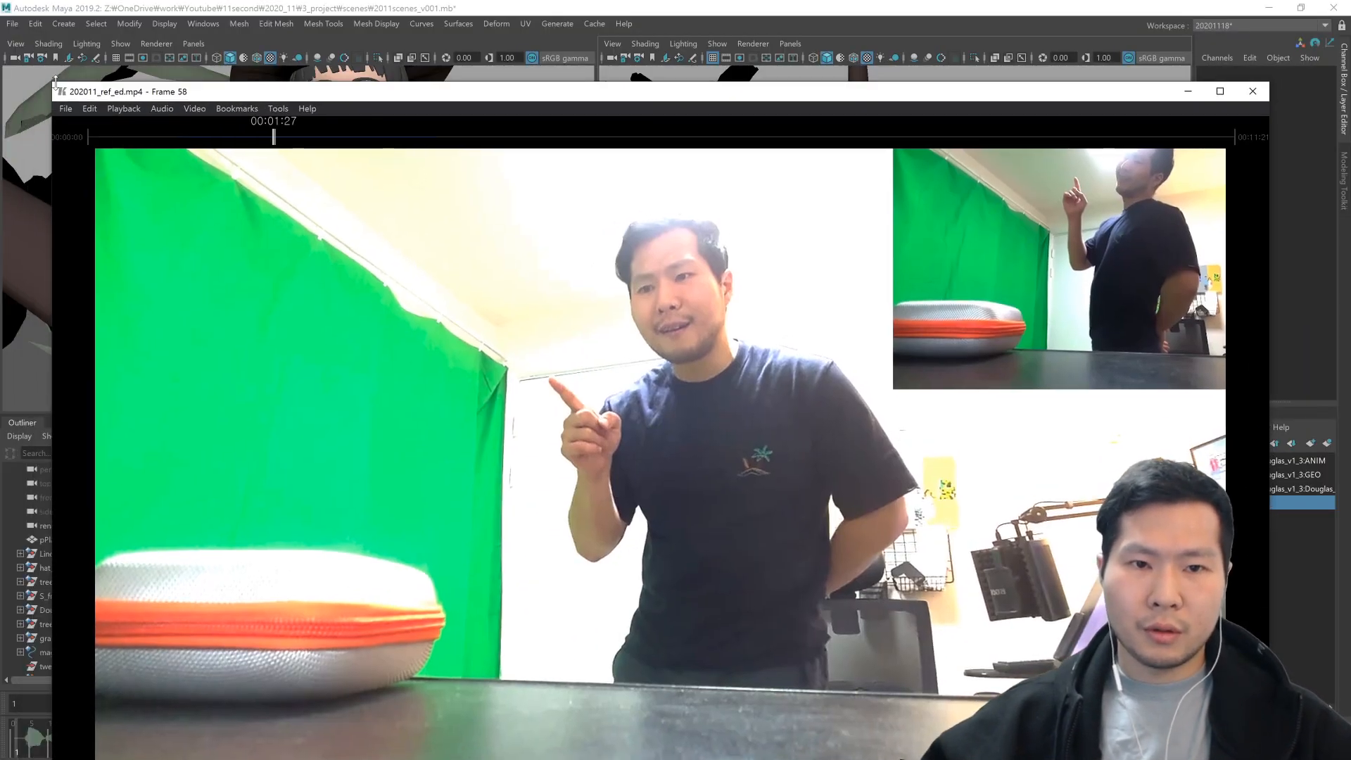
drag(49, 79, 412, 415)
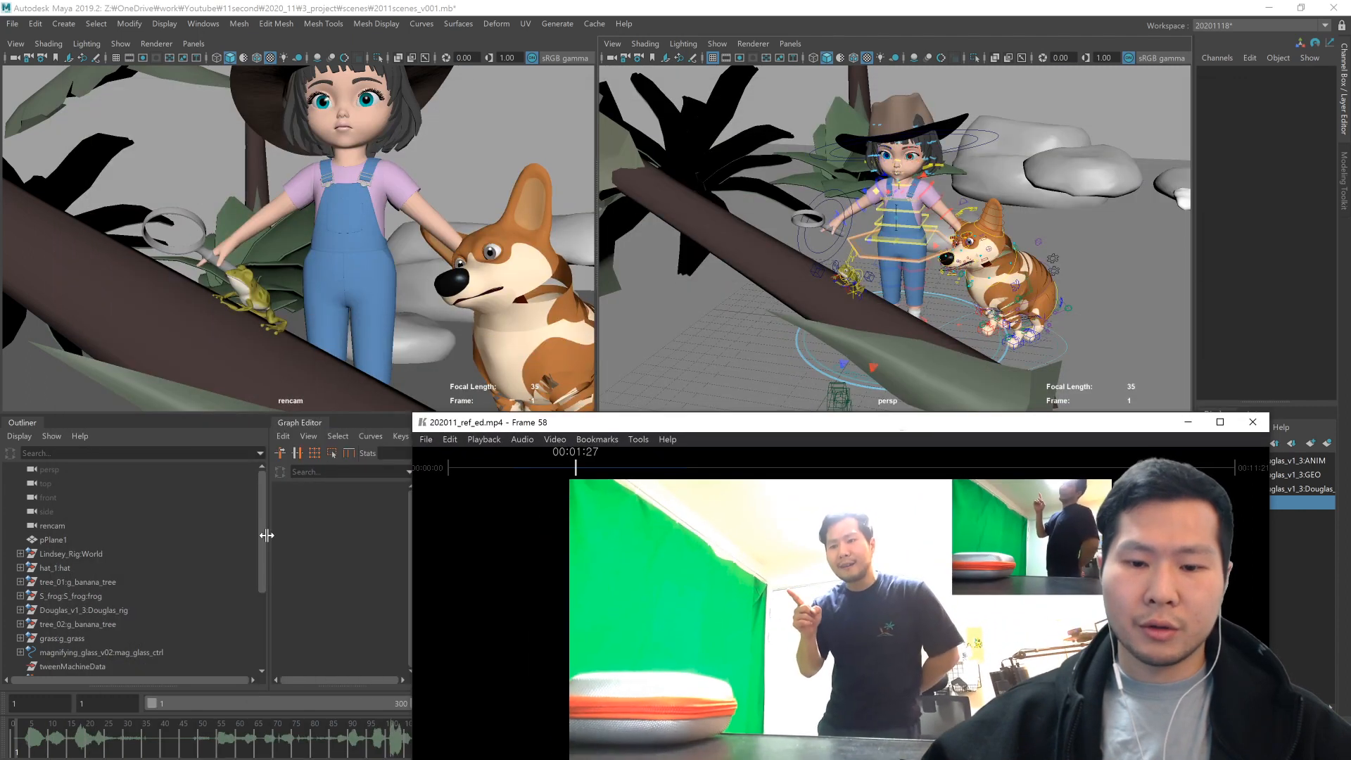
drag(268, 535, 424, 537)
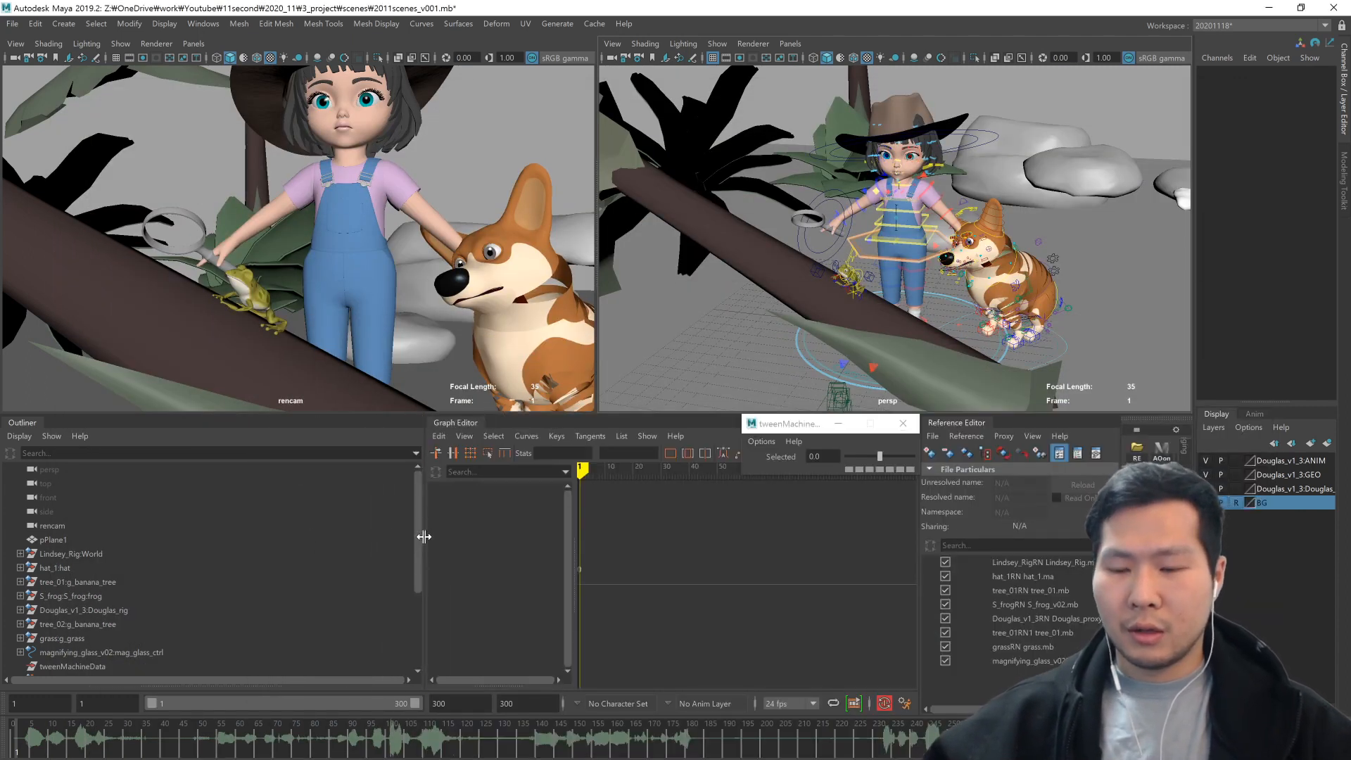
drag(423, 536, 444, 540)
- Bring back the video player, shrink it to the size of the picture and place it over the Outliner area
key(alt+Tab)
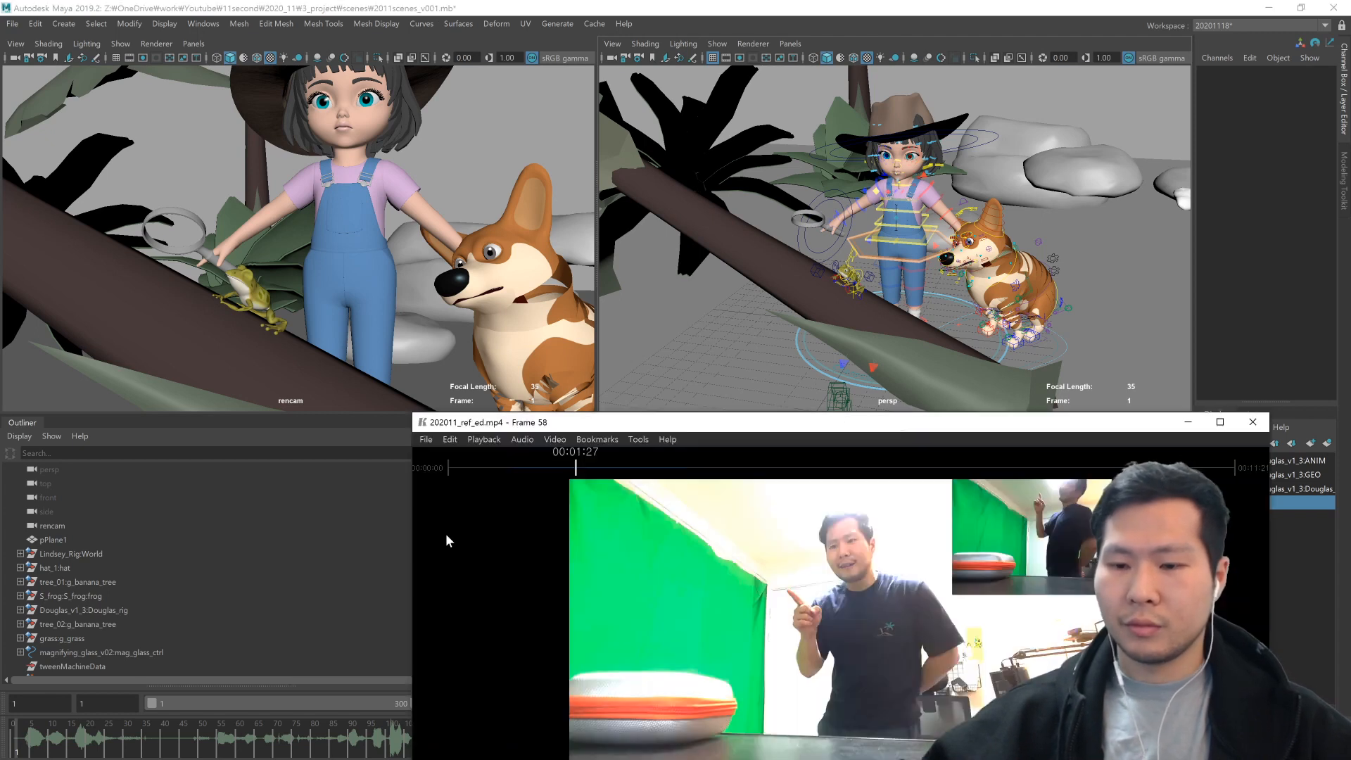
drag(630, 429, 224, 289)
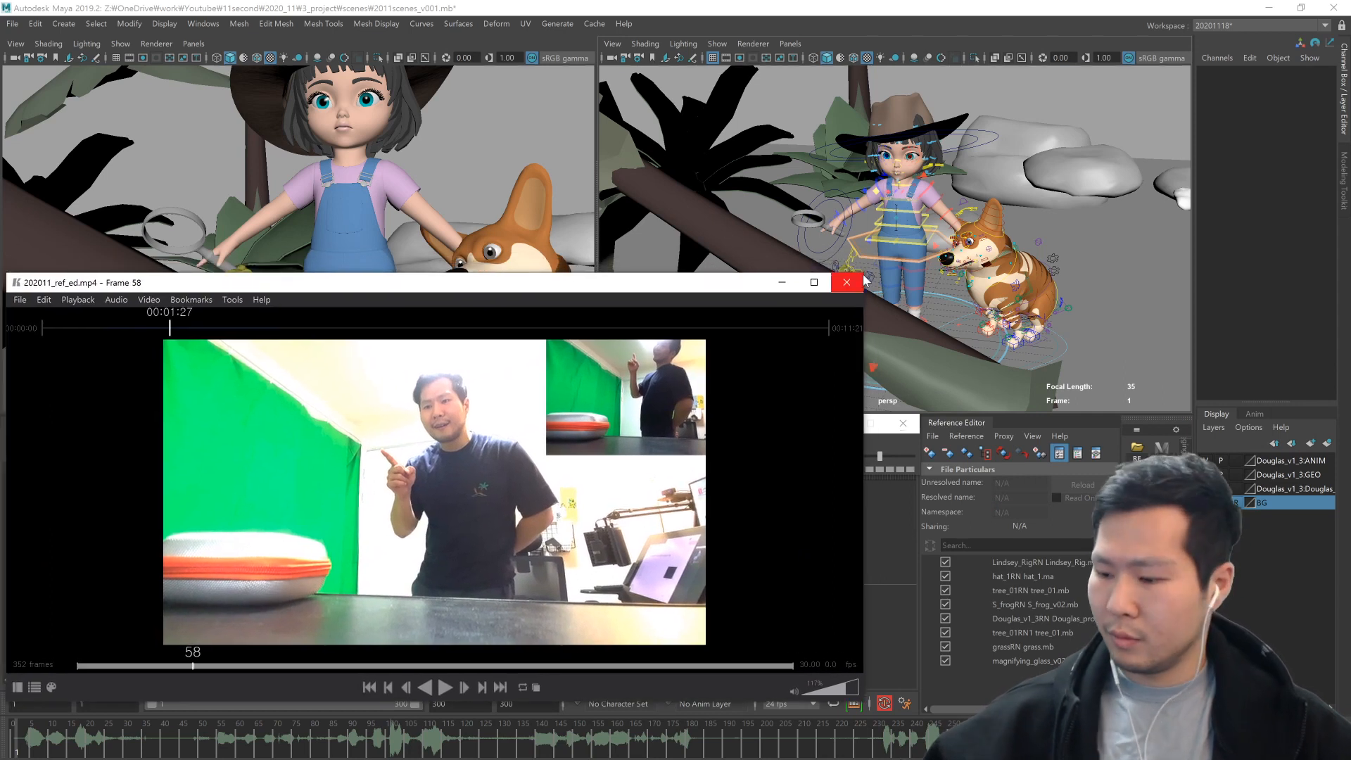
drag(866, 277, 461, 412)
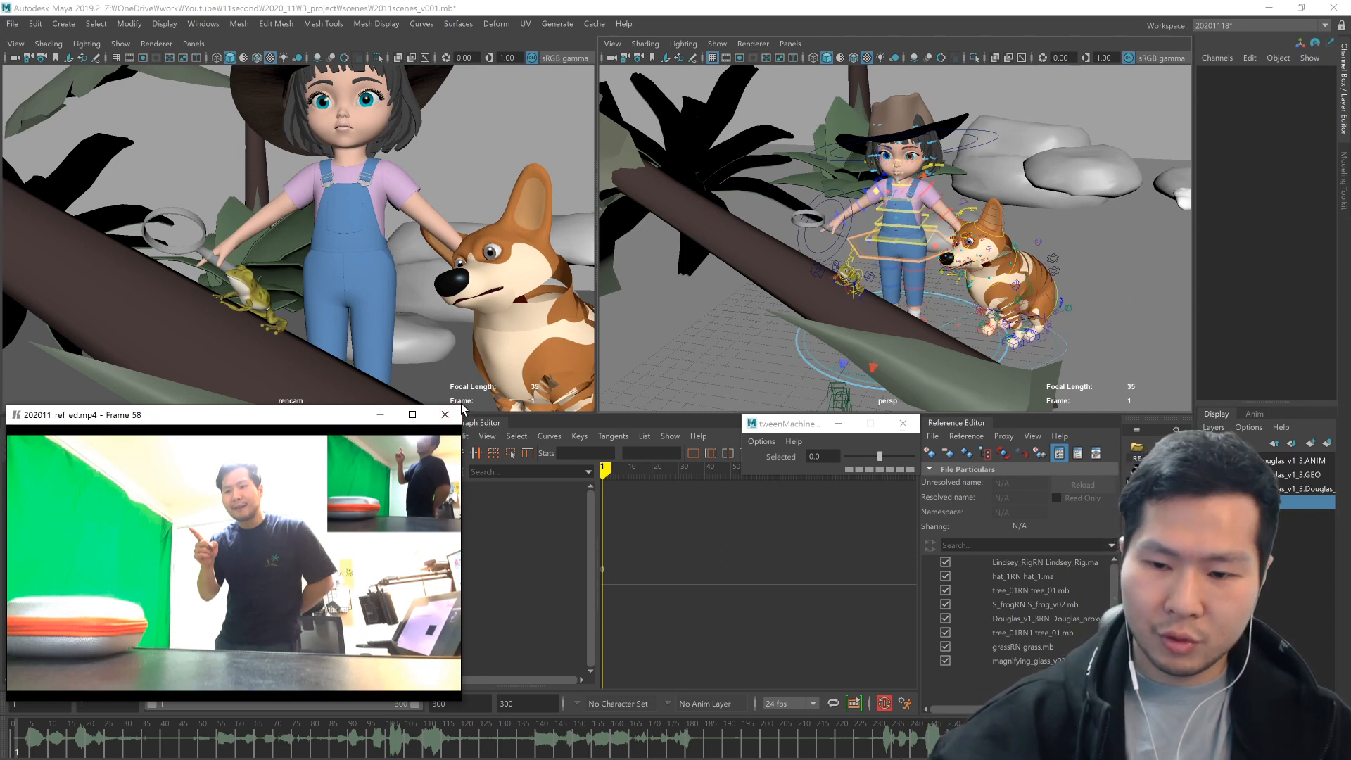
drag(464, 405, 505, 408)
drag(373, 415, 370, 424)
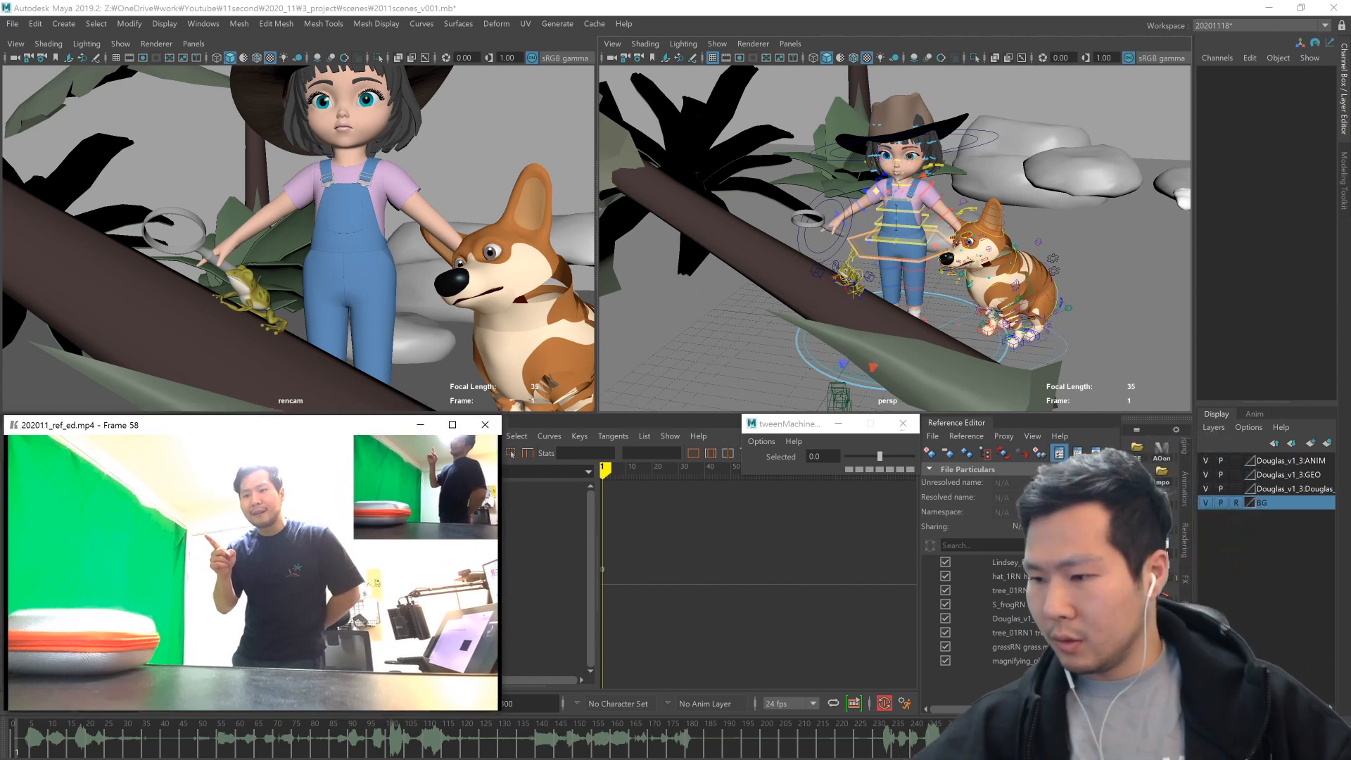
- Open the Keyframe Pro sync window in Maya and return to the video player
click(1161, 549)
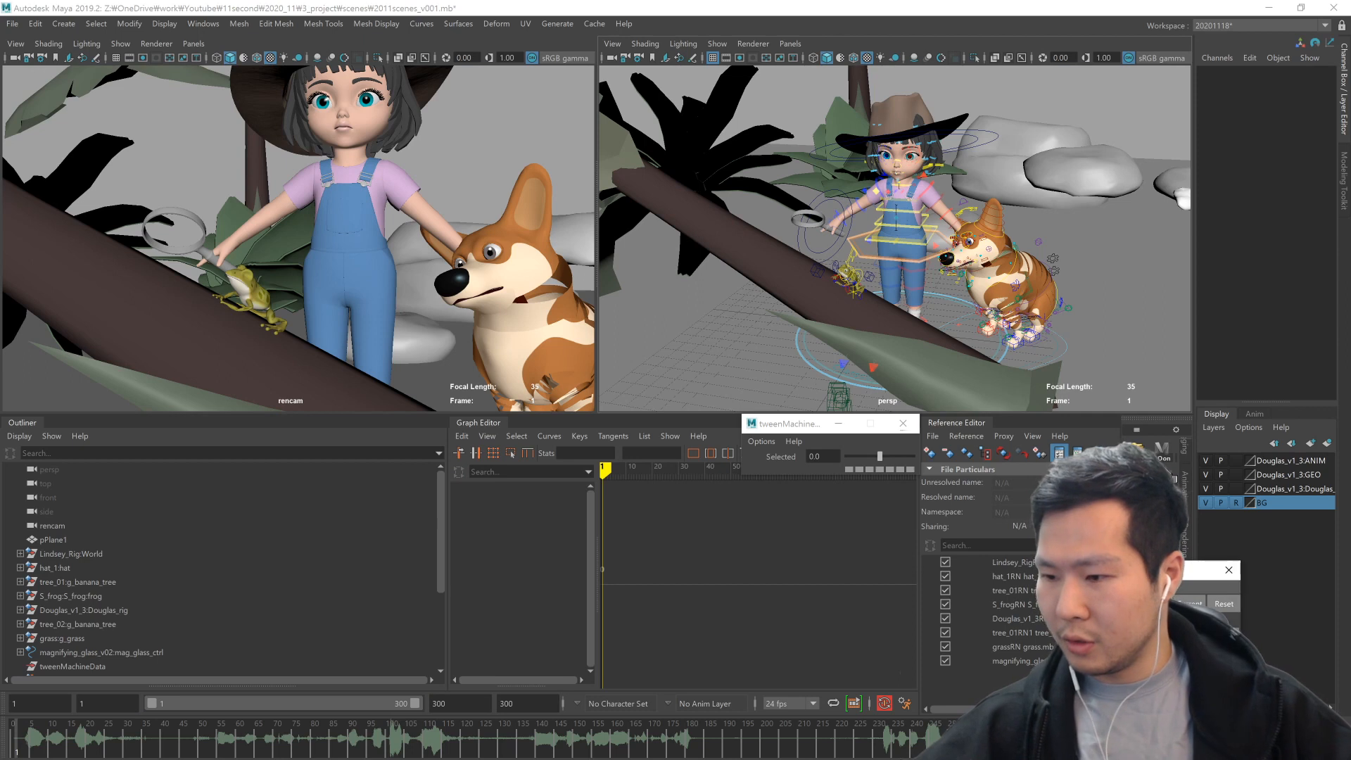
scroll(176, 598, down, 1)
scroll(211, 598, down, 2)
key(alt+Tab)
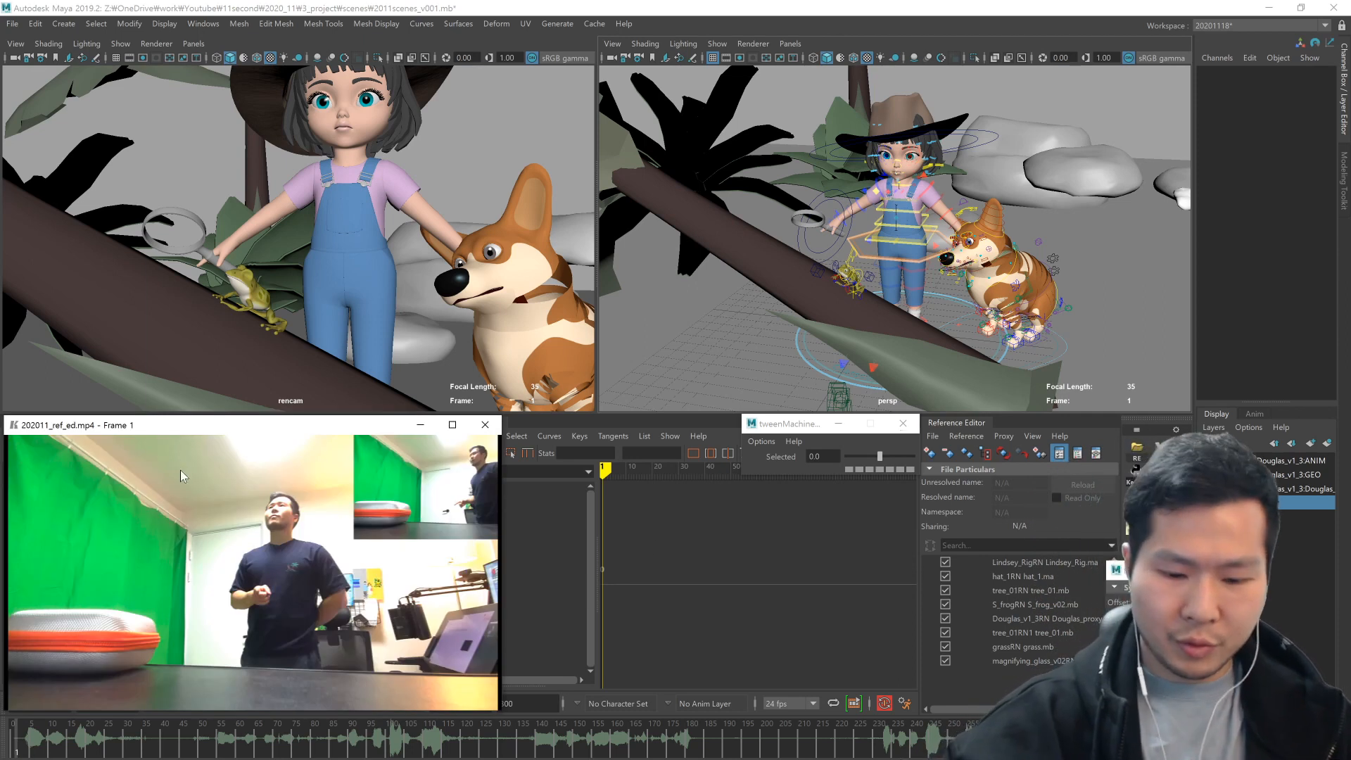
- Keep the reference video player always on top of other windows
right_click(270, 575)
mouse_move(310, 599)
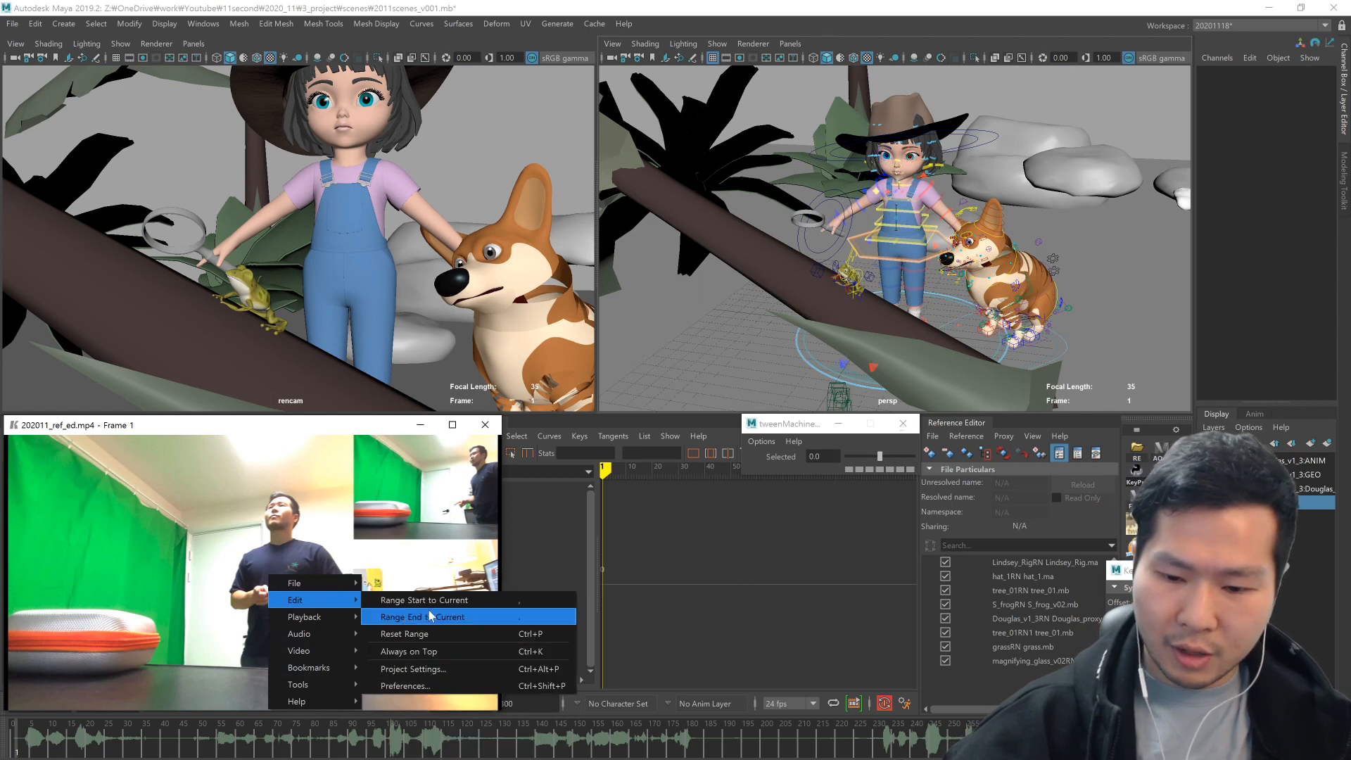
click(452, 653)
- Play and scrub the Maya timeline to check that the reference video follows the audio and frames
mouse_move(17, 736)
mouse_down()
mouse_move(69, 754)
mouse_move(90, 746)
mouse_move(2, 746)
mouse_up()
key(alt+v)
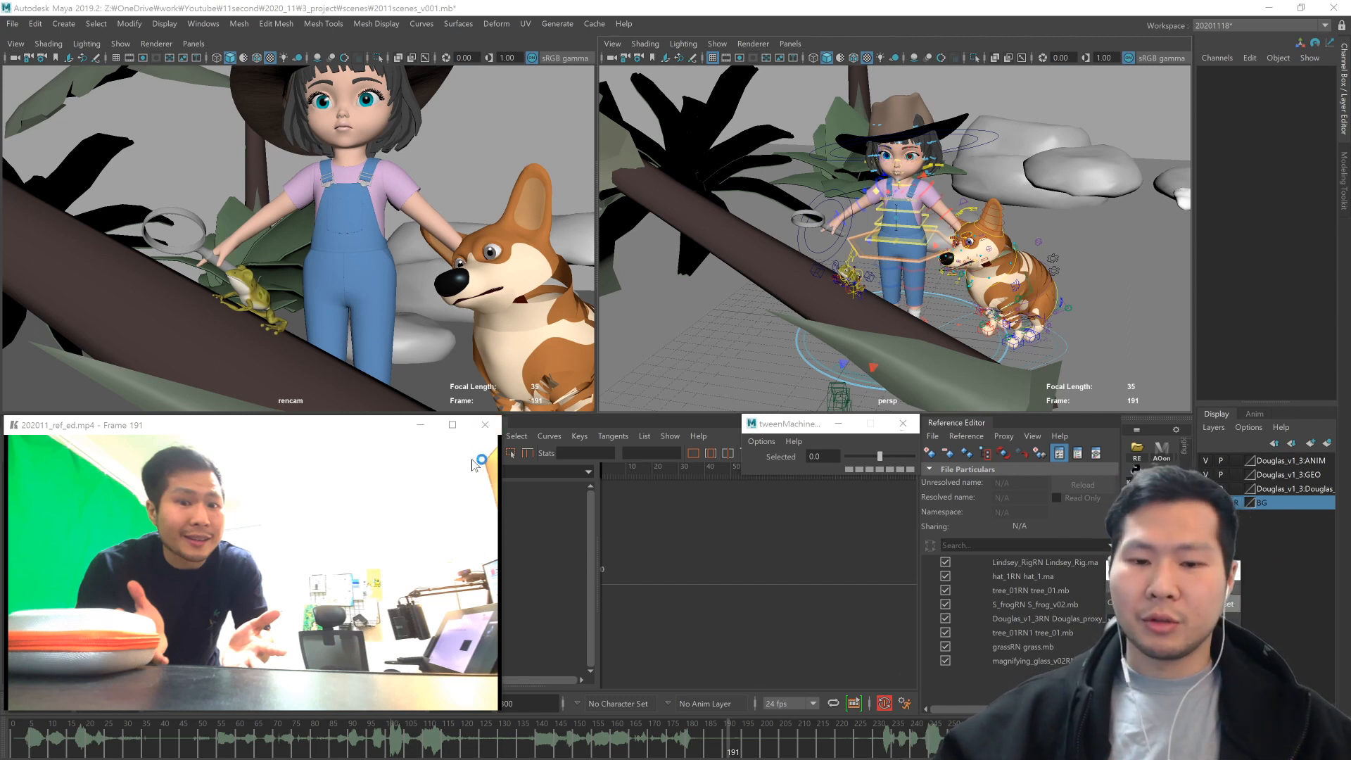
drag(245, 740, 14, 752)
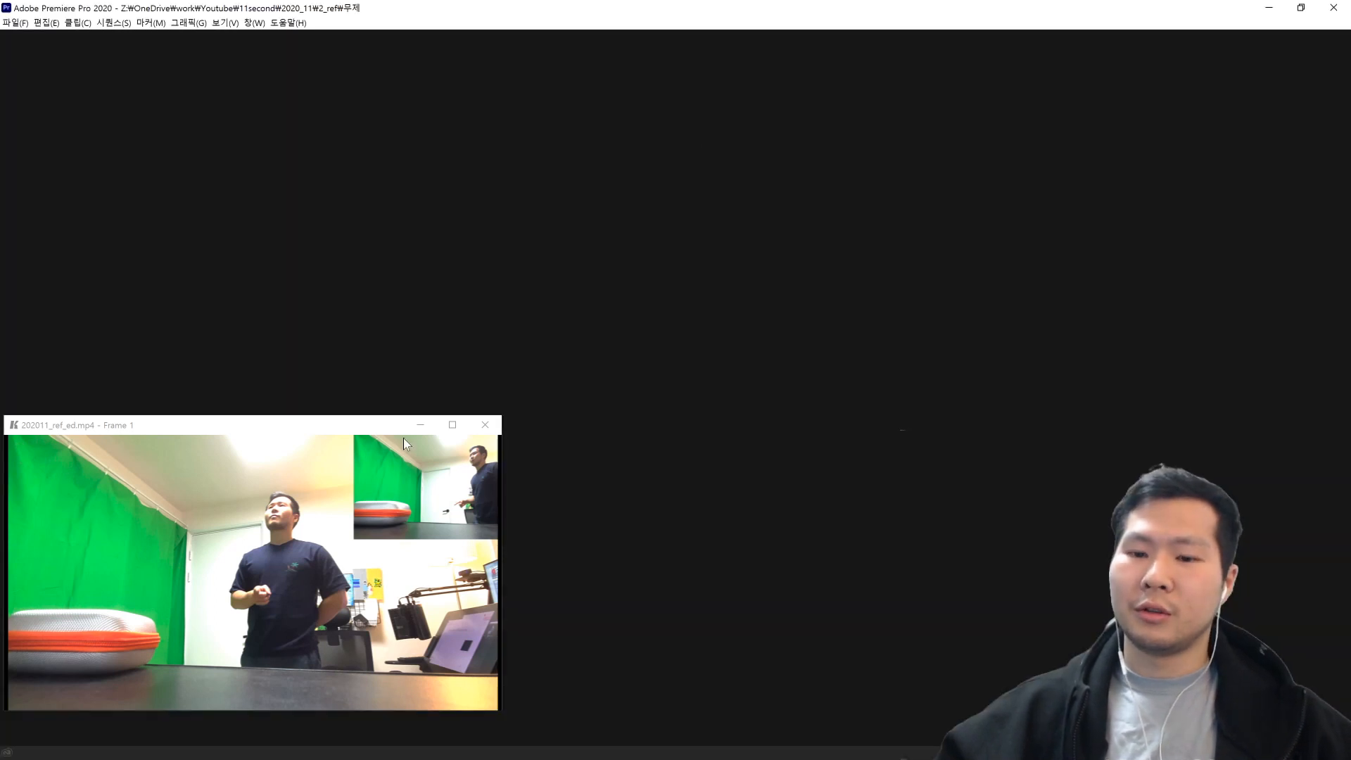
- Minimize the video player and set the 11SecClub_November audio clip's time display format to 24fps timecode in Premiere Pro
click(422, 426)
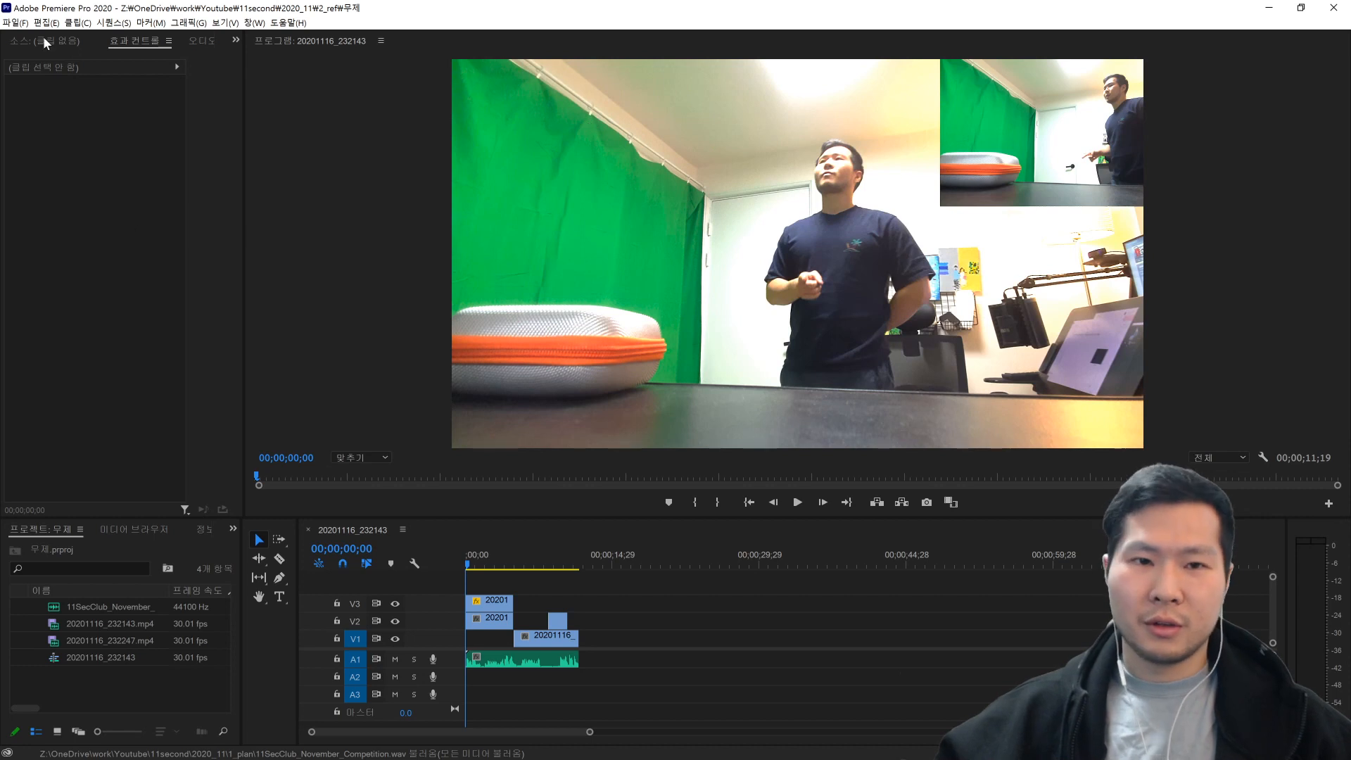
click(105, 608)
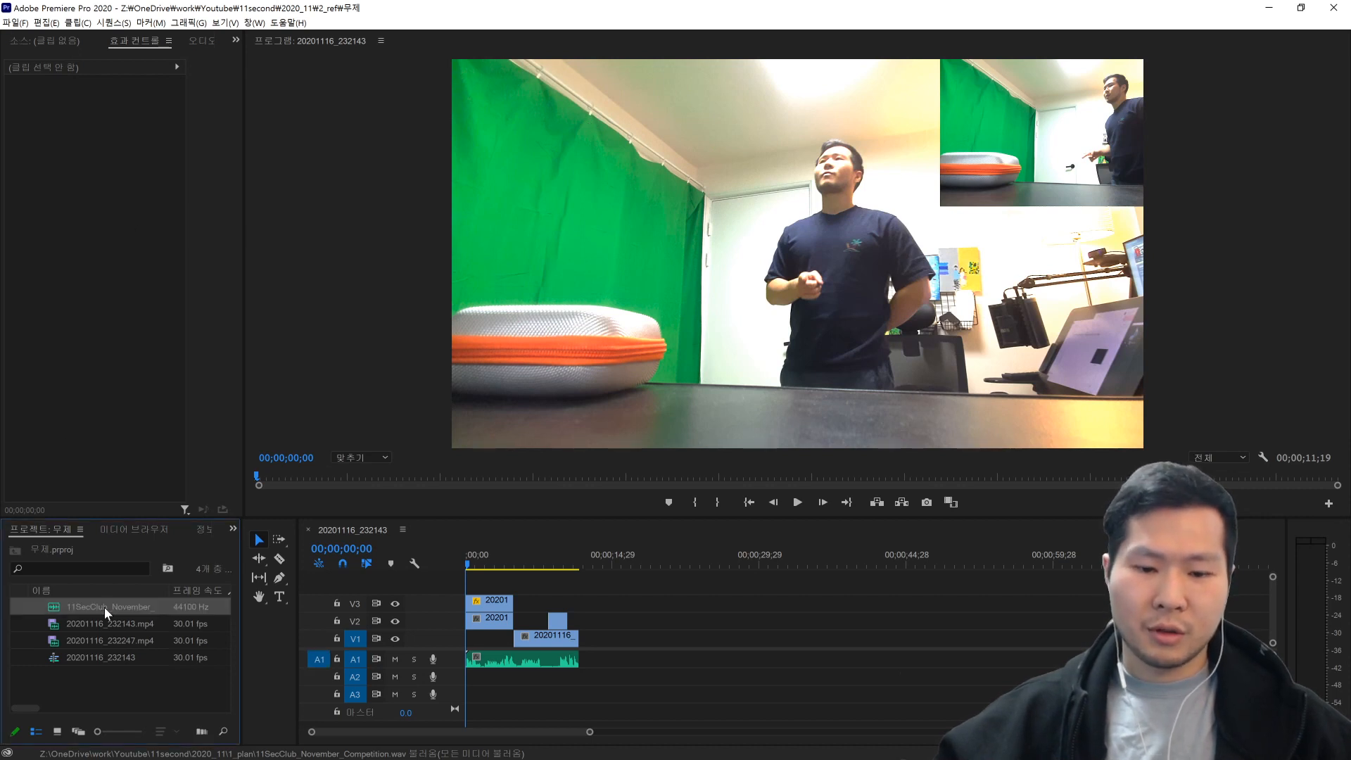
right_click(104, 606)
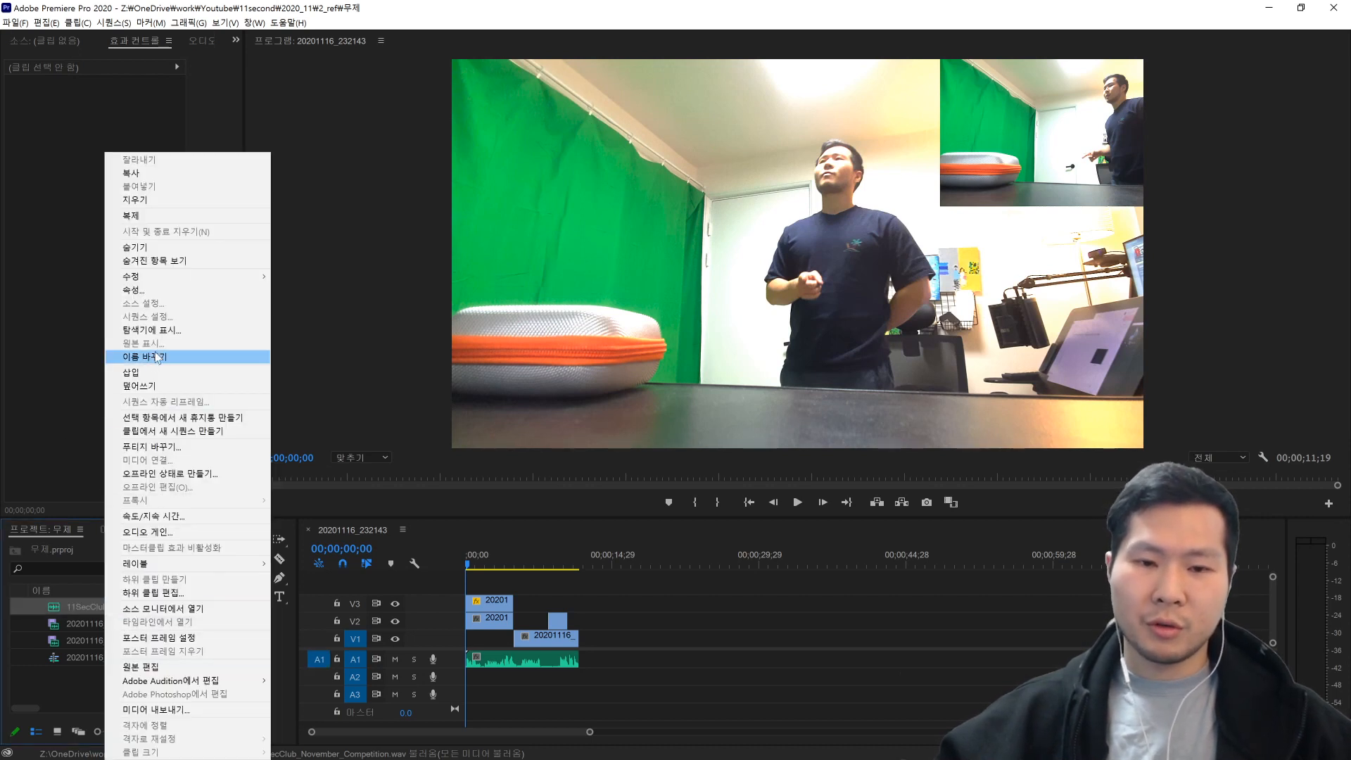
mouse_move(176, 284)
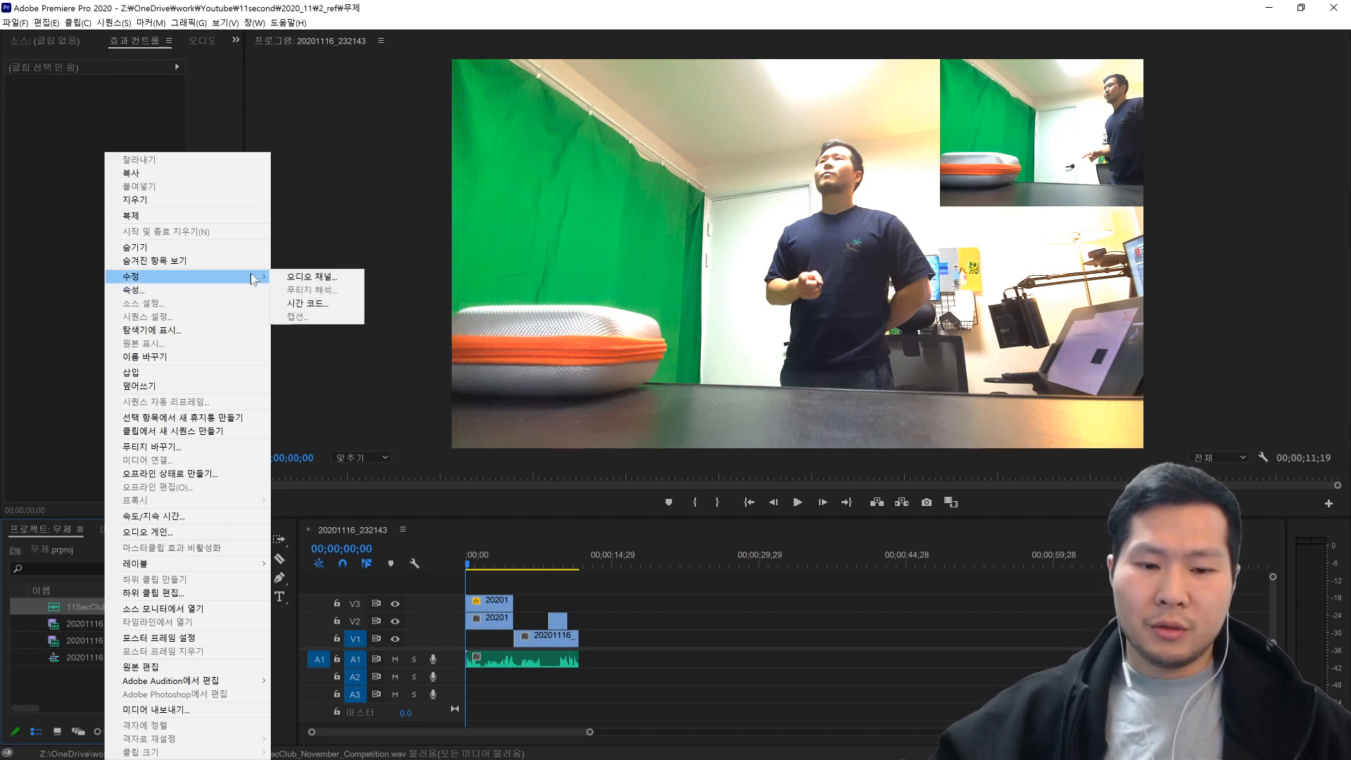
click(322, 301)
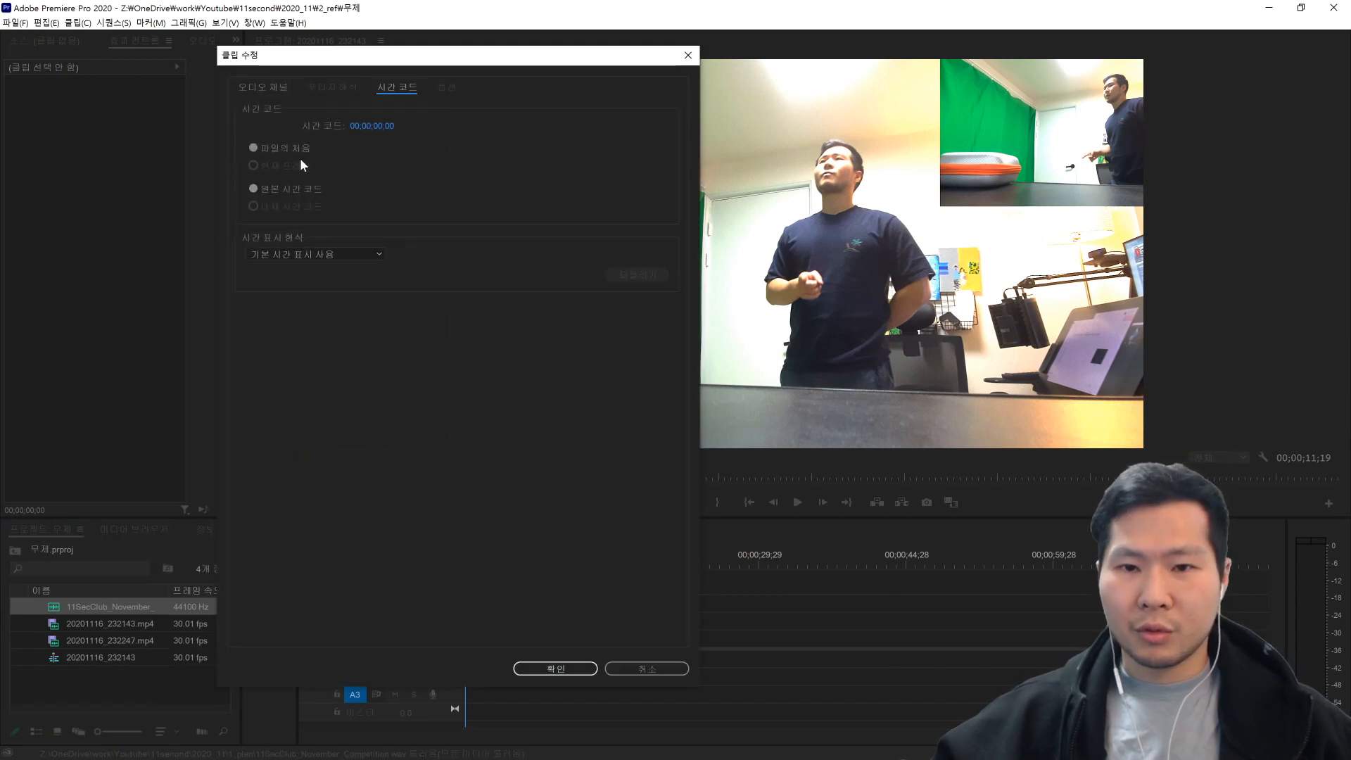
click(321, 251)
click(331, 305)
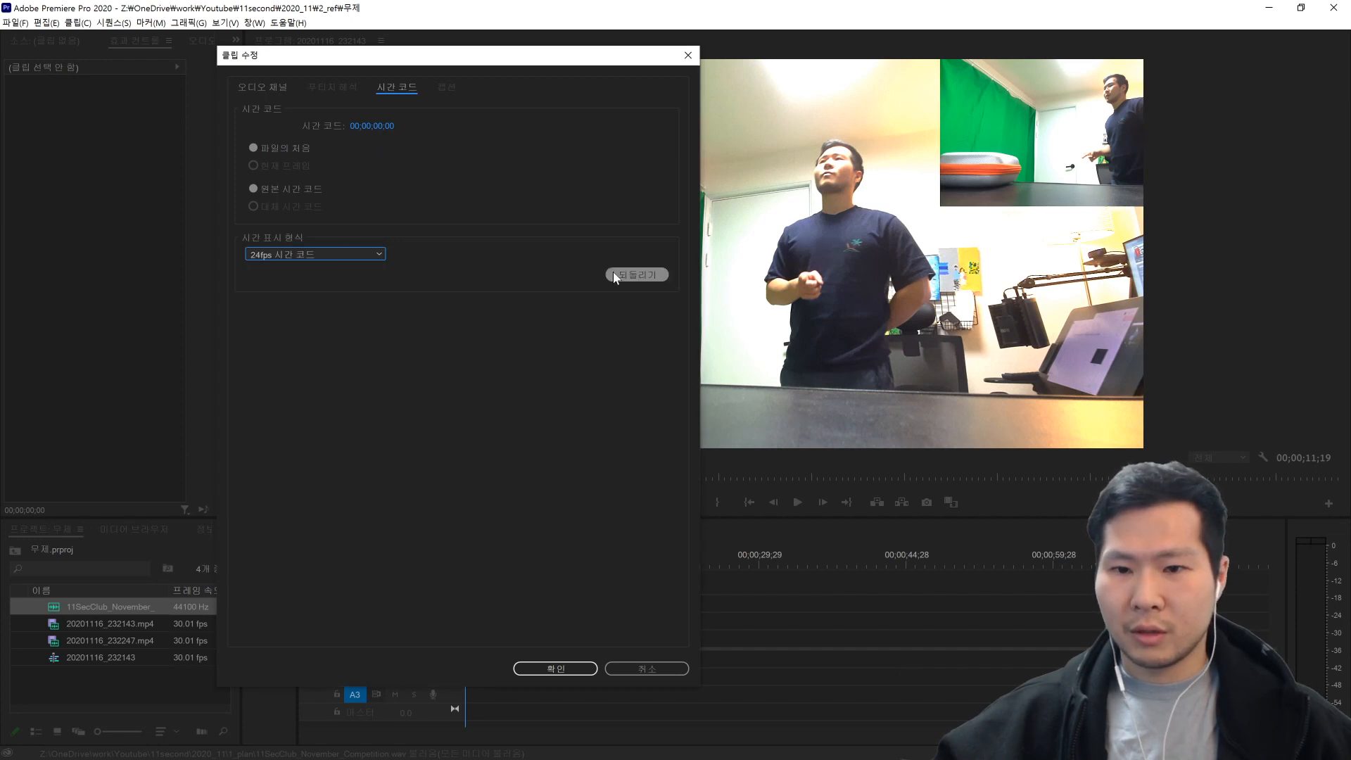
click(556, 669)
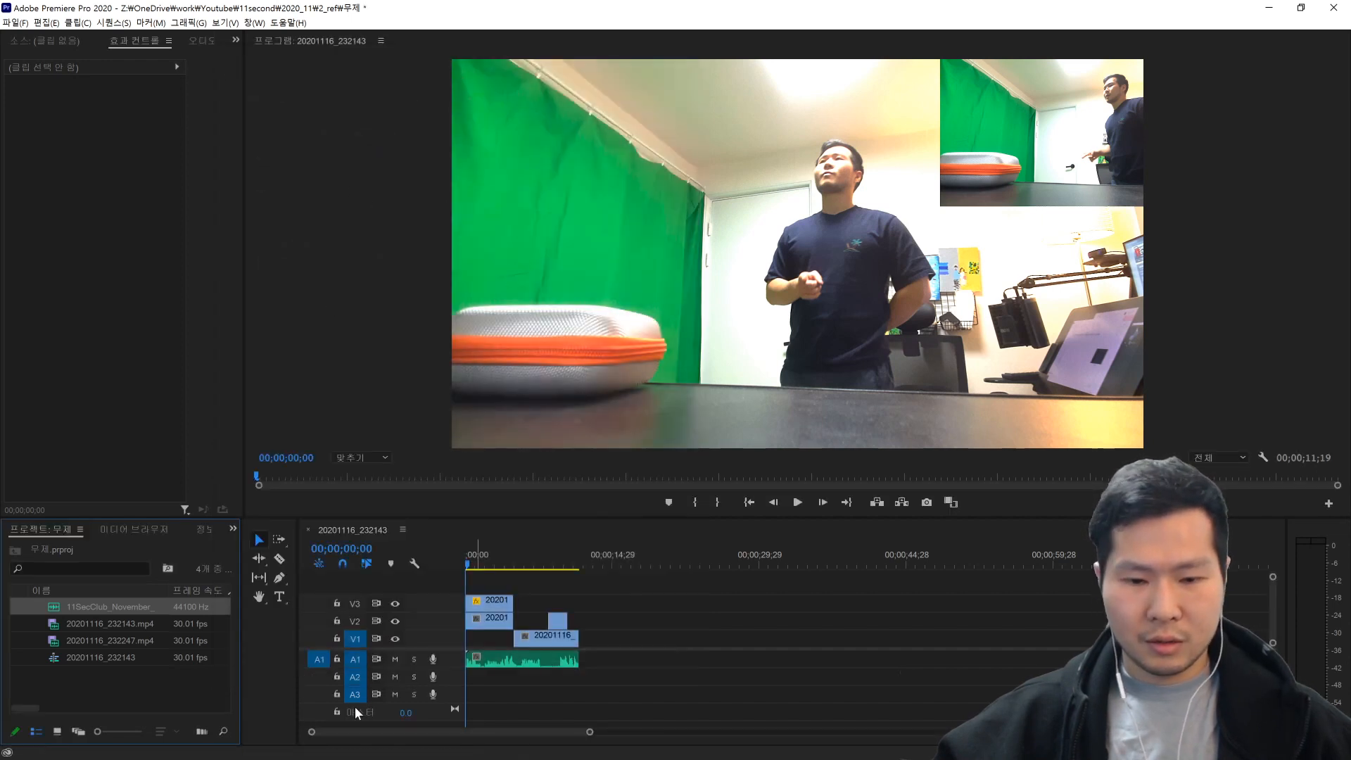
- Change the timebase of the 20201116_232143 sequence to 24.00 frames per second in its sequence settings
click(121, 622)
click(115, 657)
right_click(115, 657)
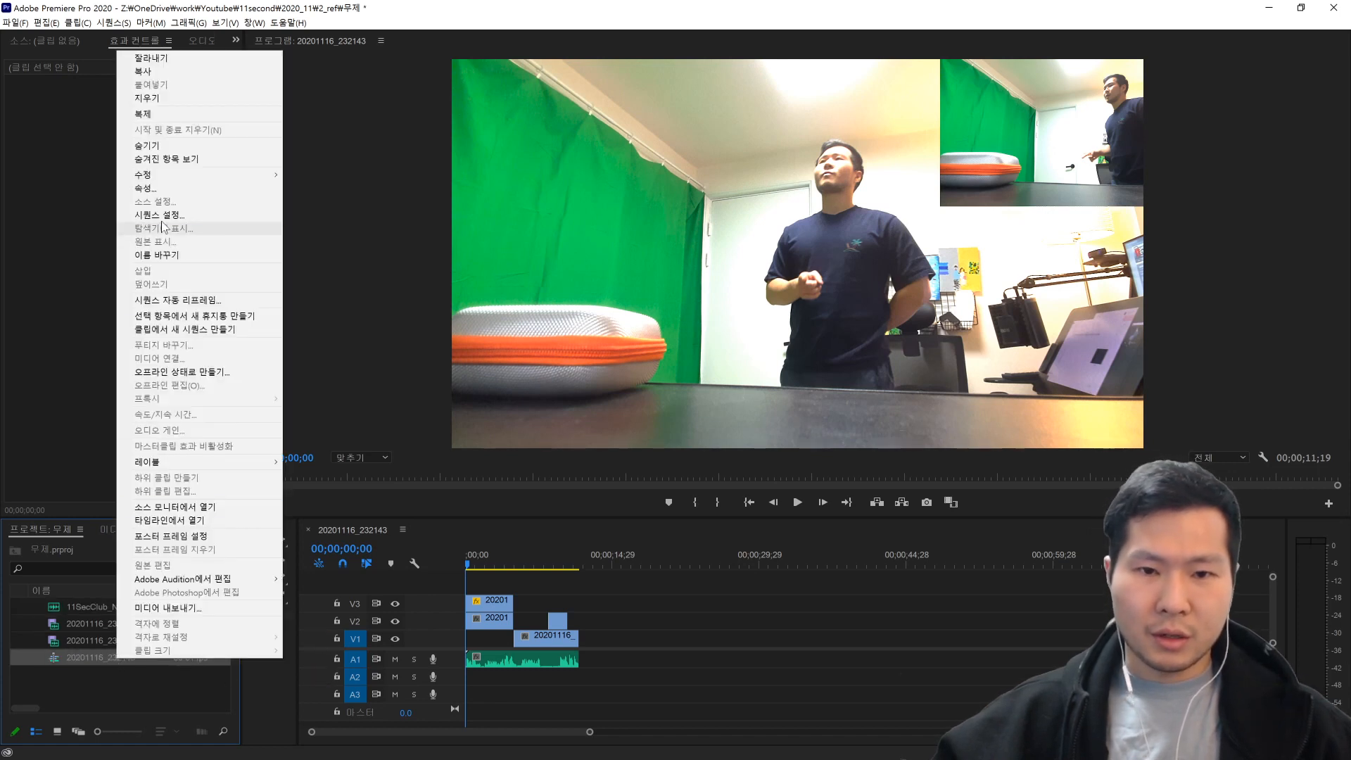
click(162, 215)
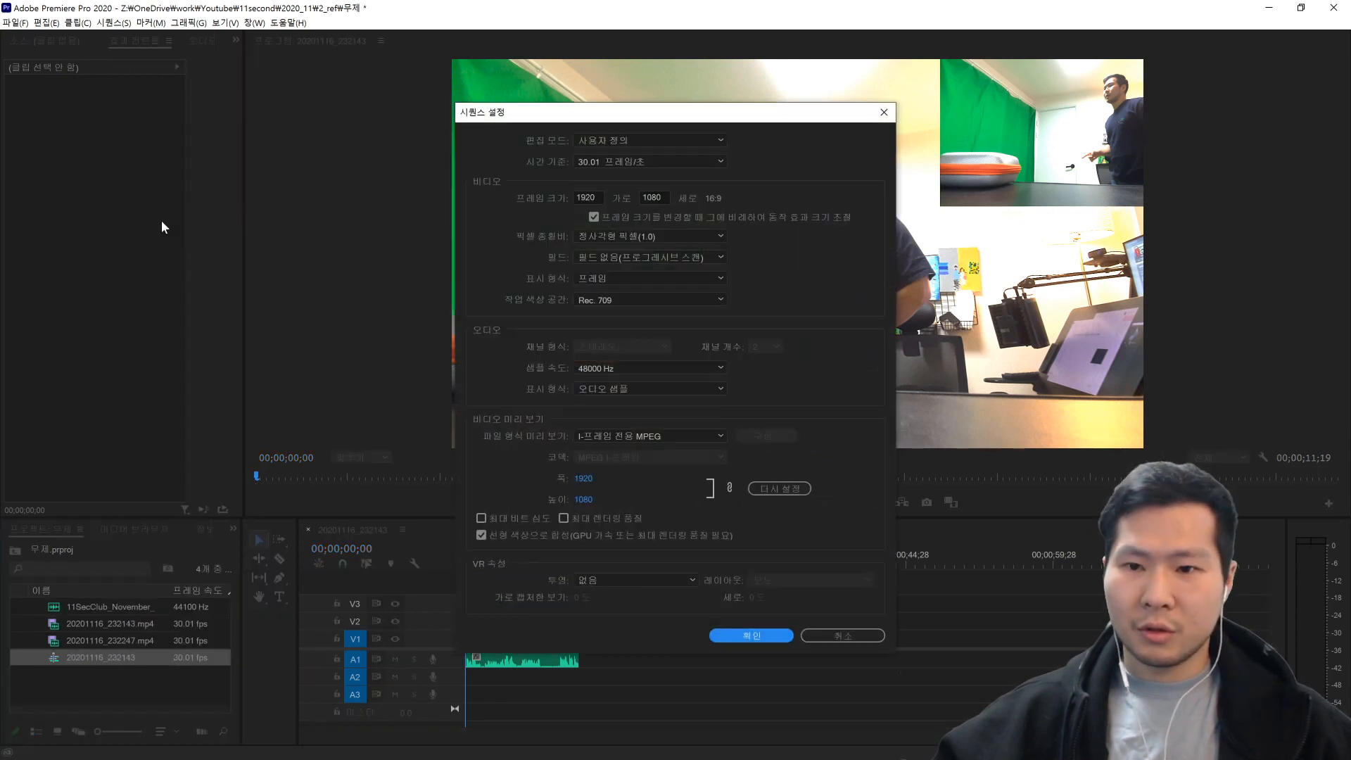
click(594, 166)
click(620, 247)
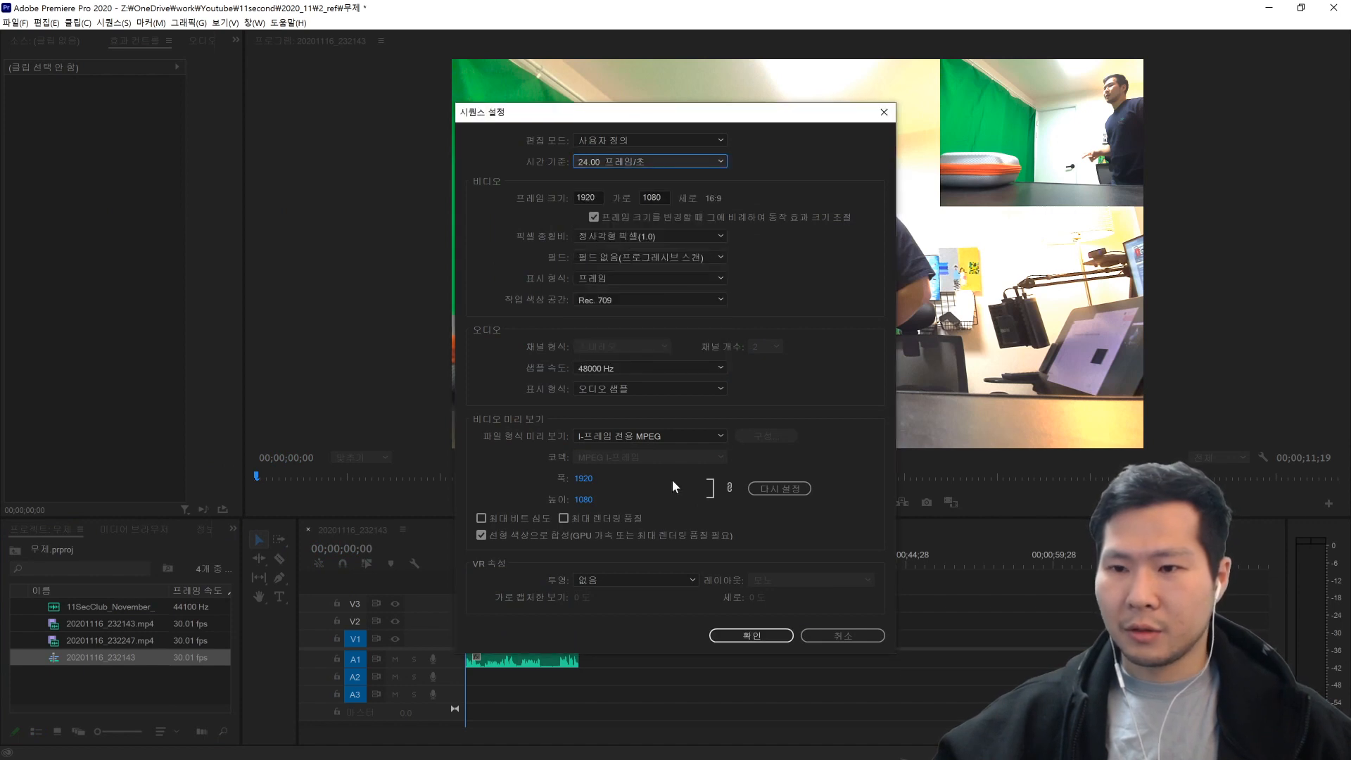
click(745, 634)
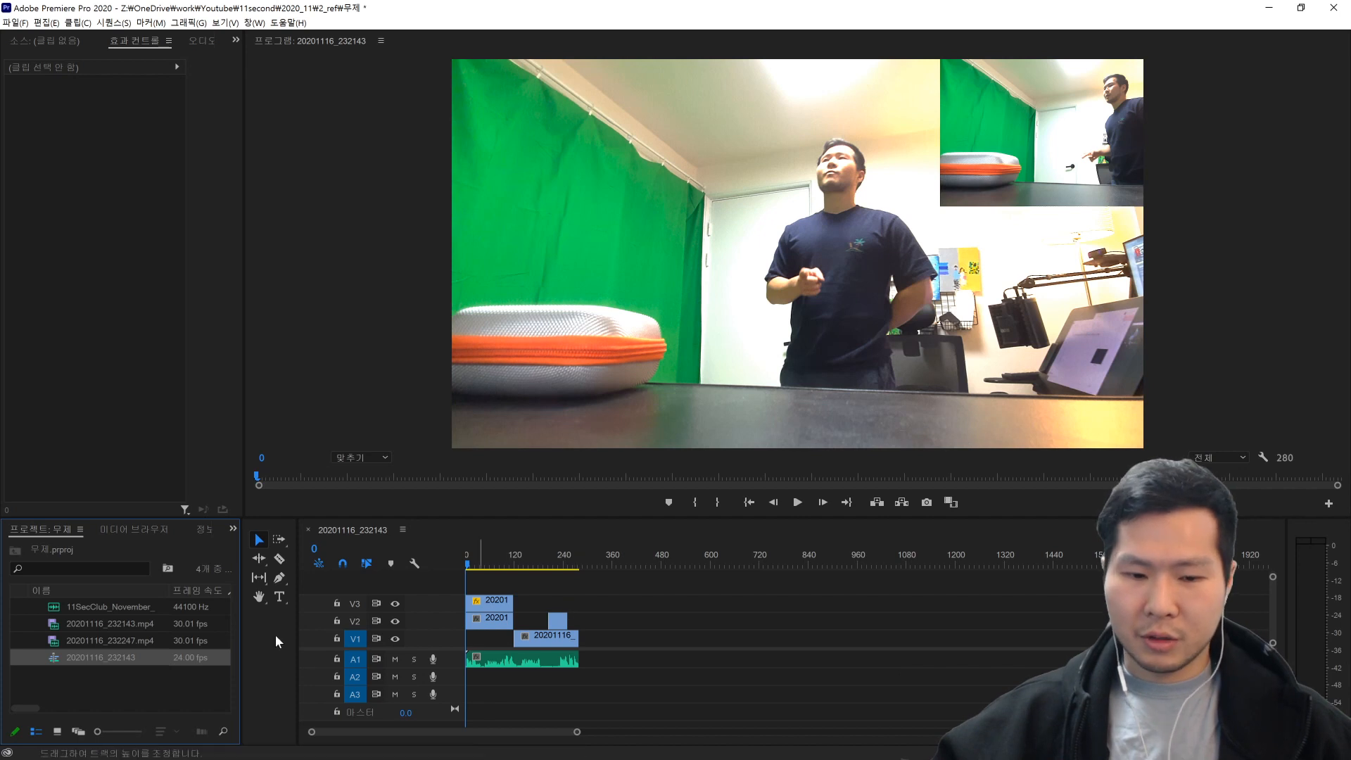
- Open the media export settings for the sequence and direct the output to the Z:\OneDrive\work\Youtube\11second\2020_11\2_ref folder
click(14, 23)
mouse_move(130, 394)
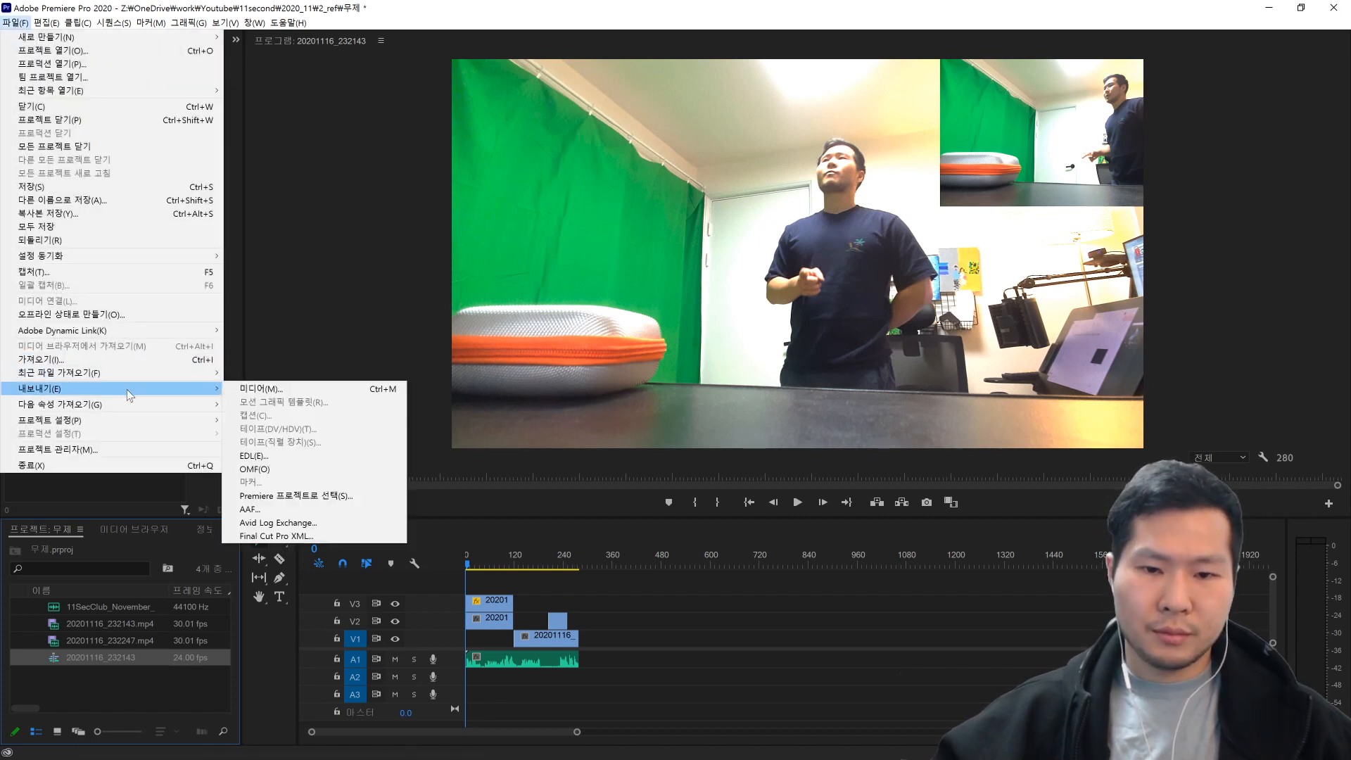
click(261, 389)
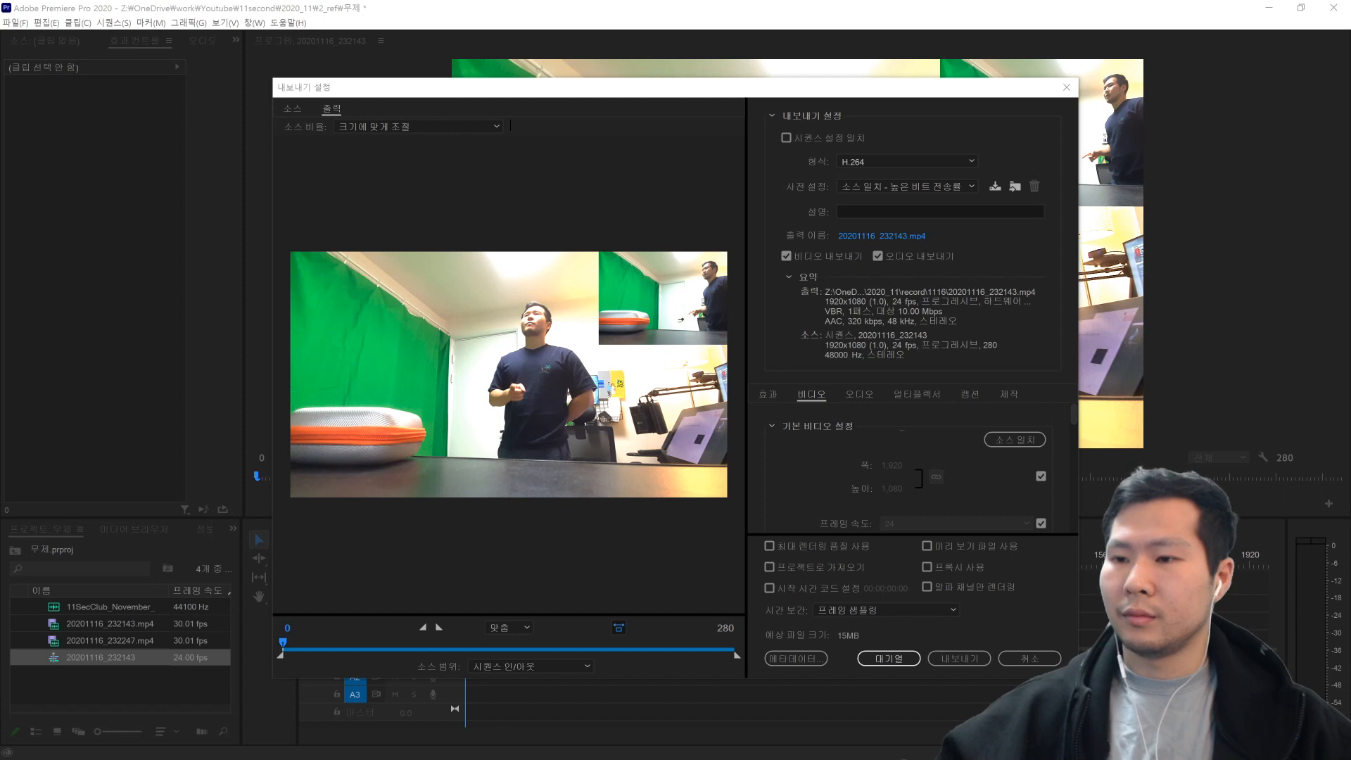
click(862, 238)
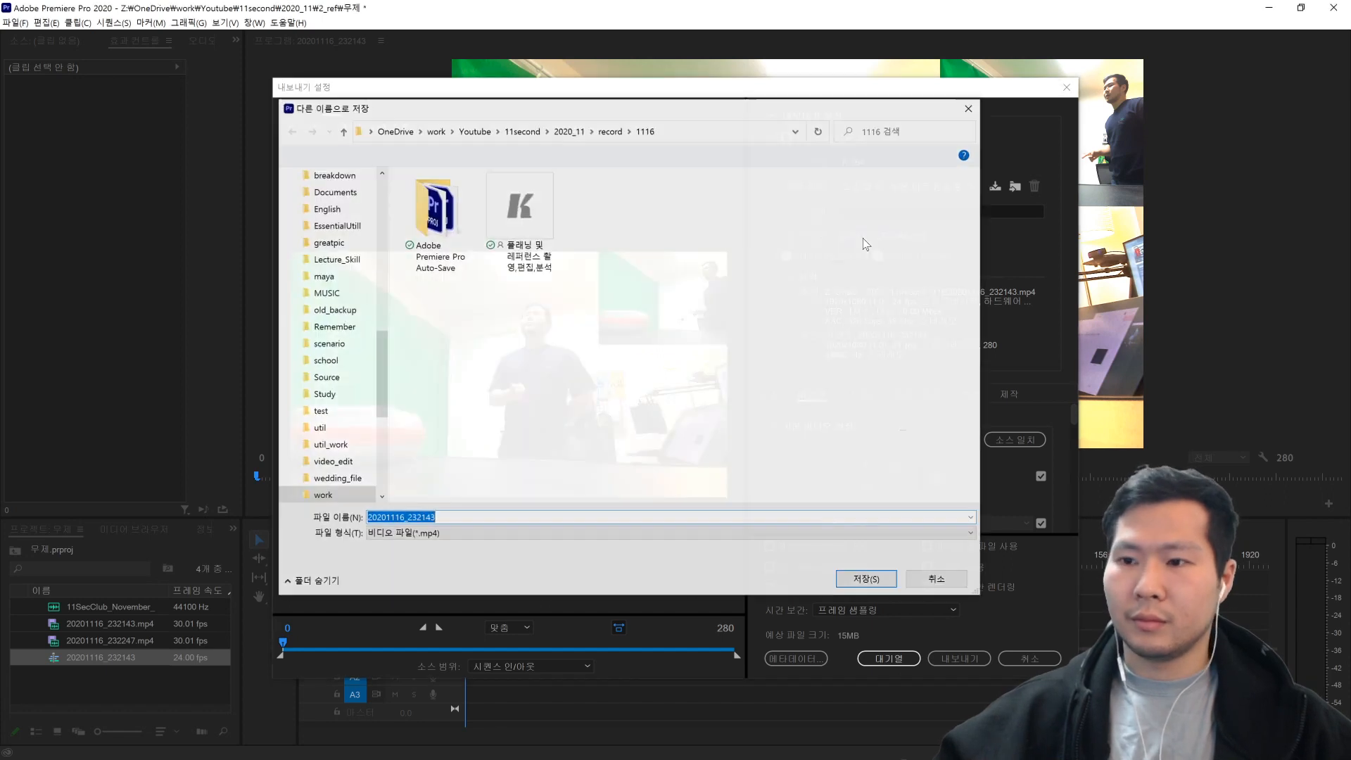
click(683, 135)
text(Z:\OneDrive\work\Youtube\11second\2020_11\2_ref)
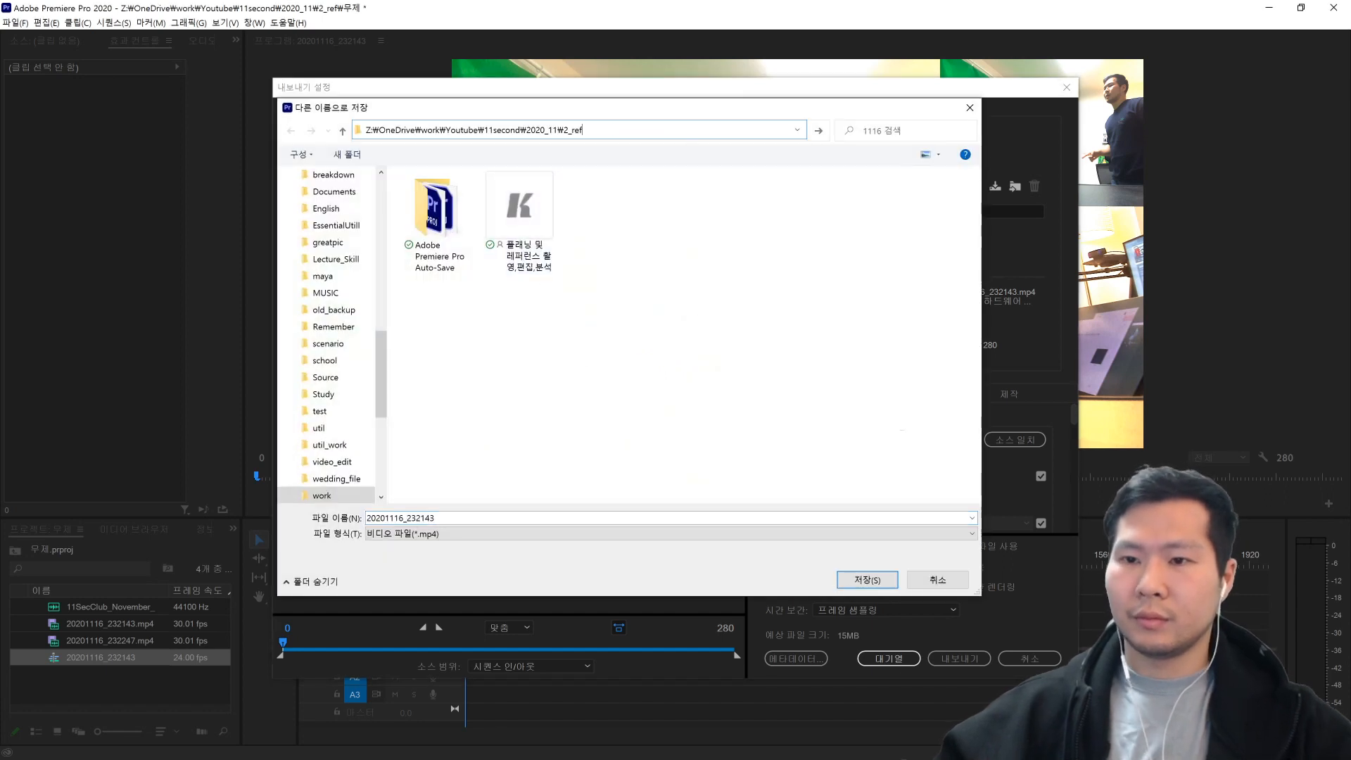
key(Return)
click(695, 248)
- Name the output file 202011_ref_ed_24fps and export the reference video
click(401, 519)
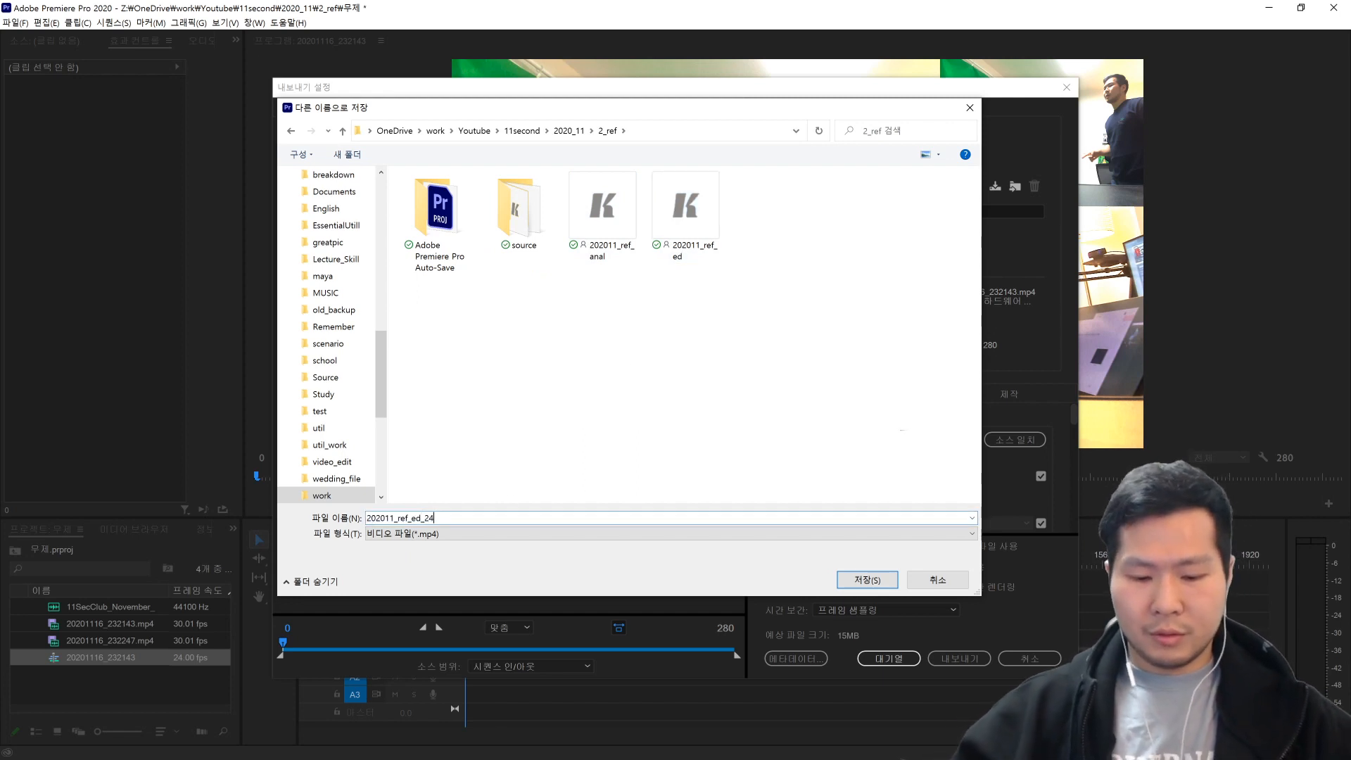
text(fps)
key(Return)
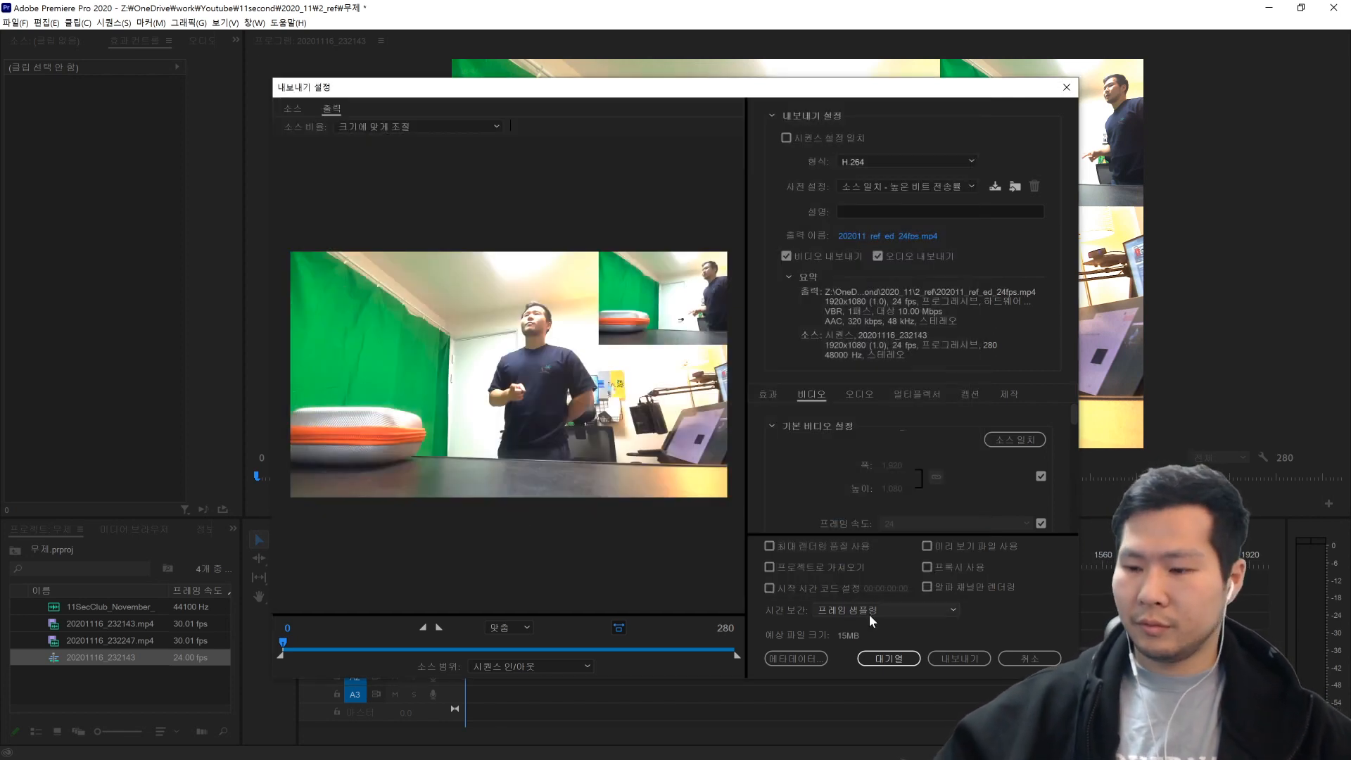
click(947, 655)
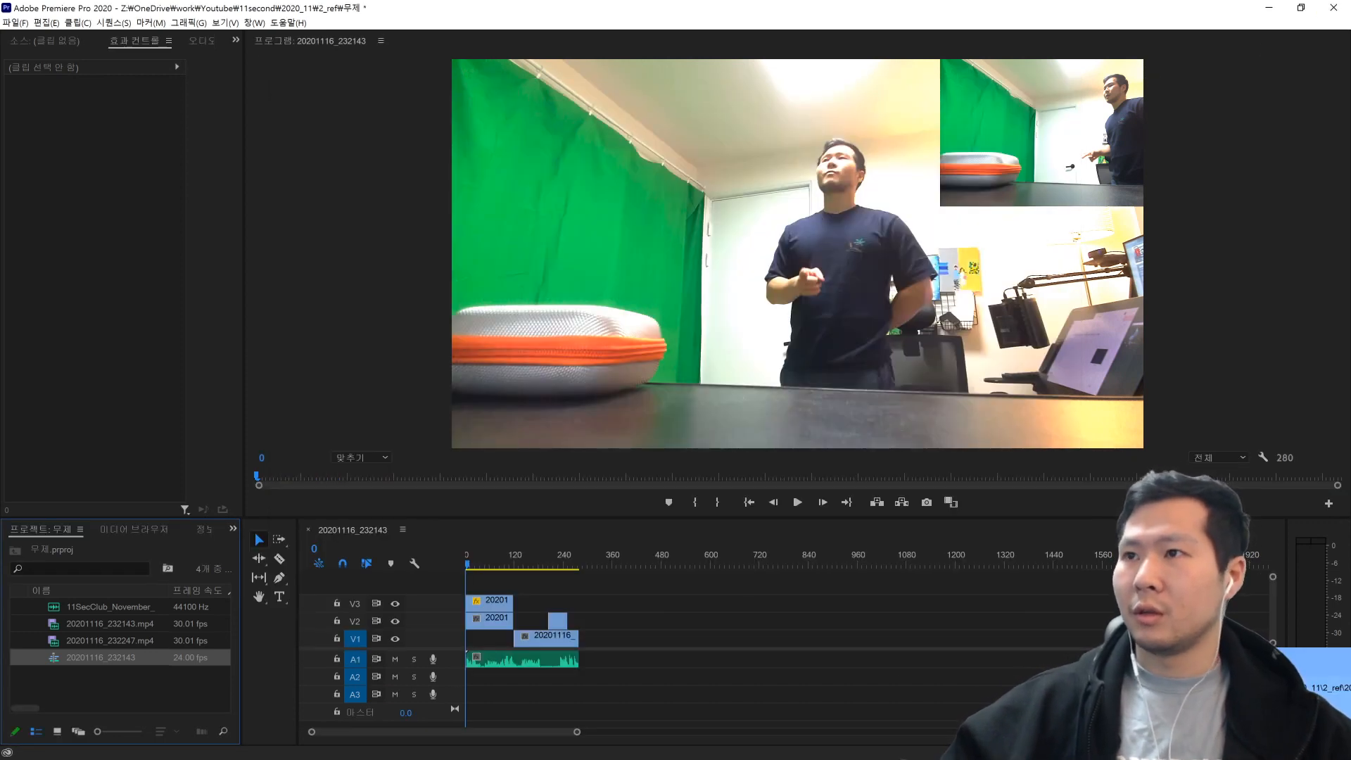
- Close Premiere Pro, place the 202011_ref_ed_24fps.mp4 player over Maya's Outliner area and scrub the reference from the timeline
click(1331, 11)
click(639, 396)
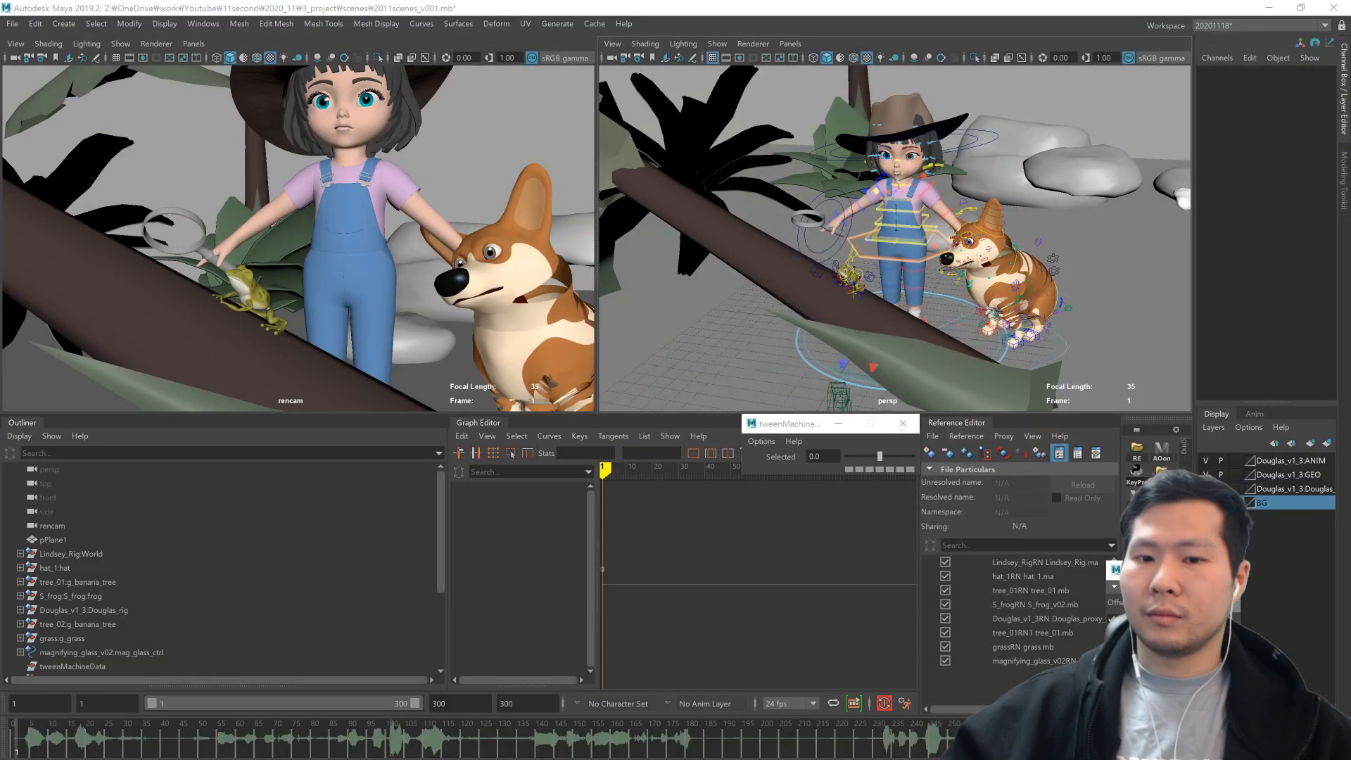
drag(646, 2, 329, 538)
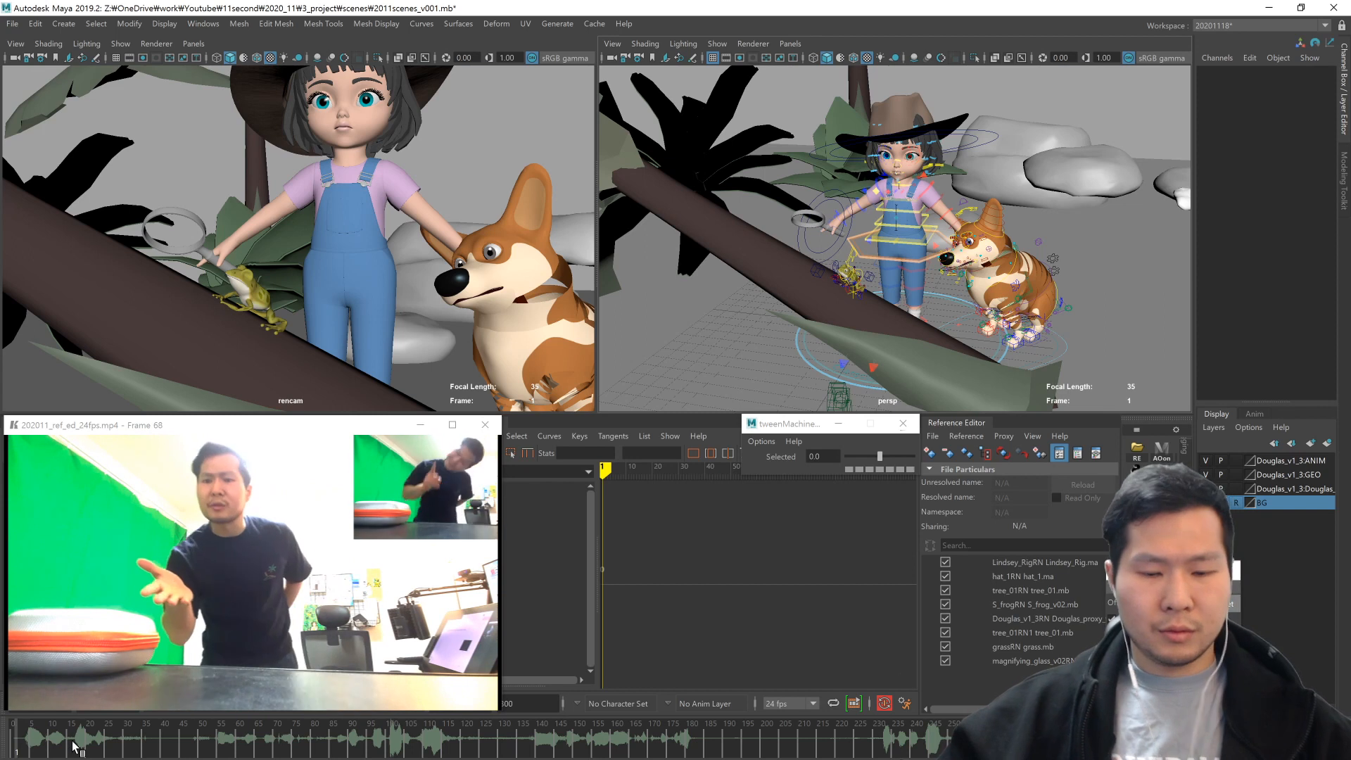
key(space)
click(98, 751)
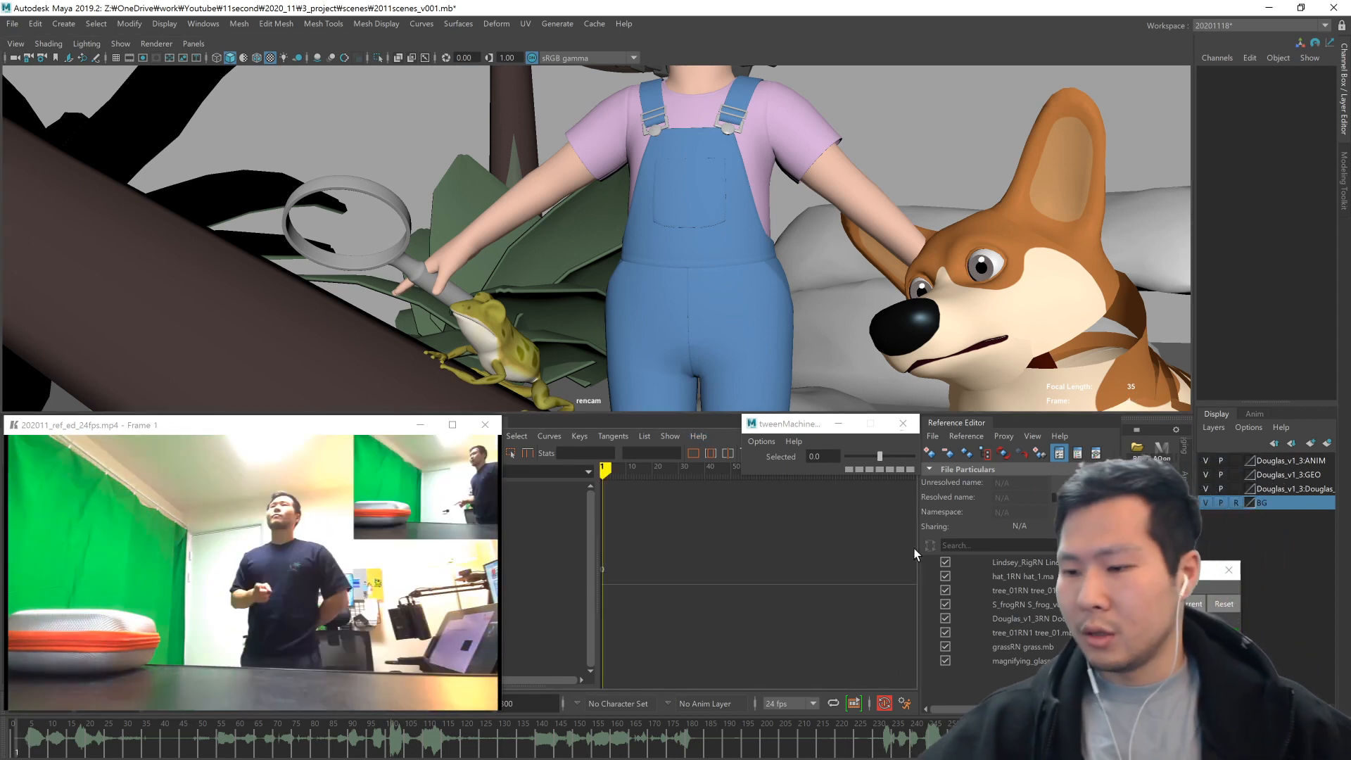
- Bring up the AnimSchoolPicker and restore the viewports to two panes side by side
key(space)
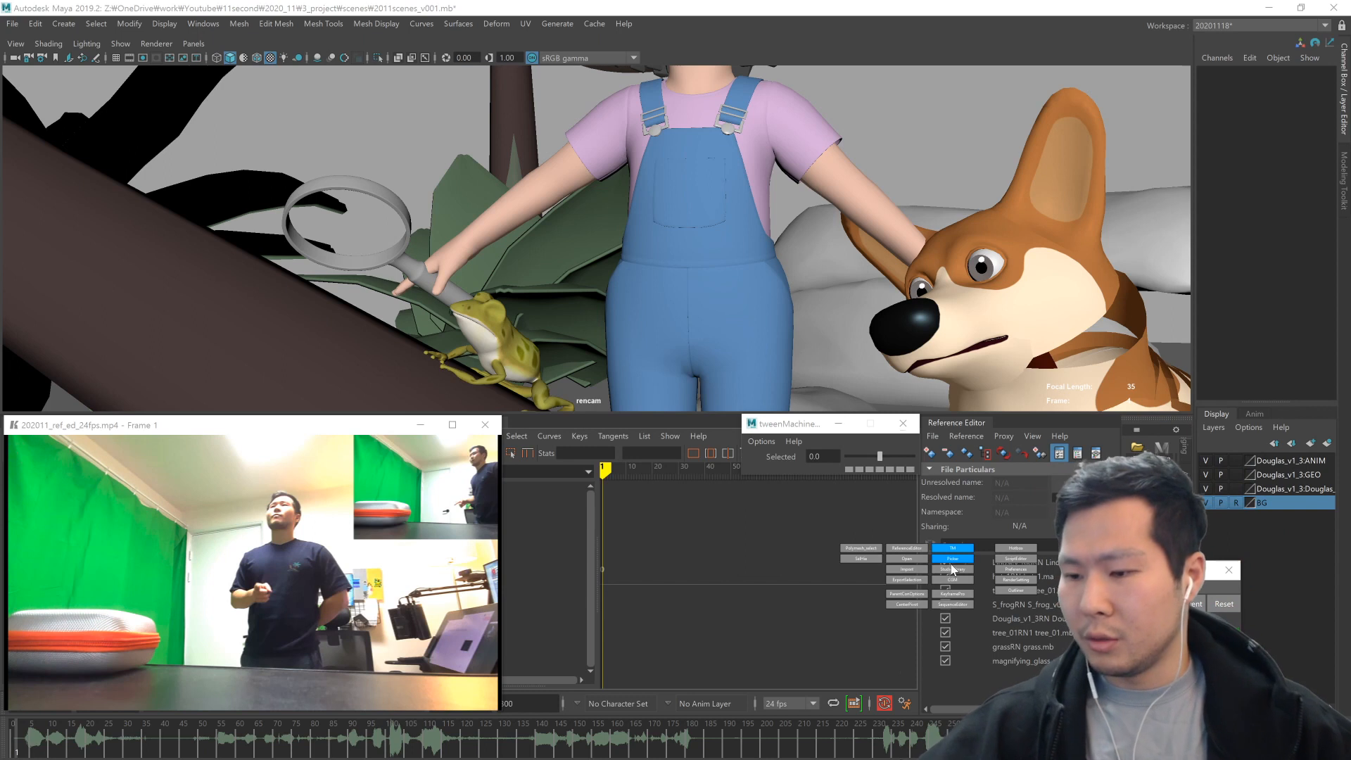
click(955, 557)
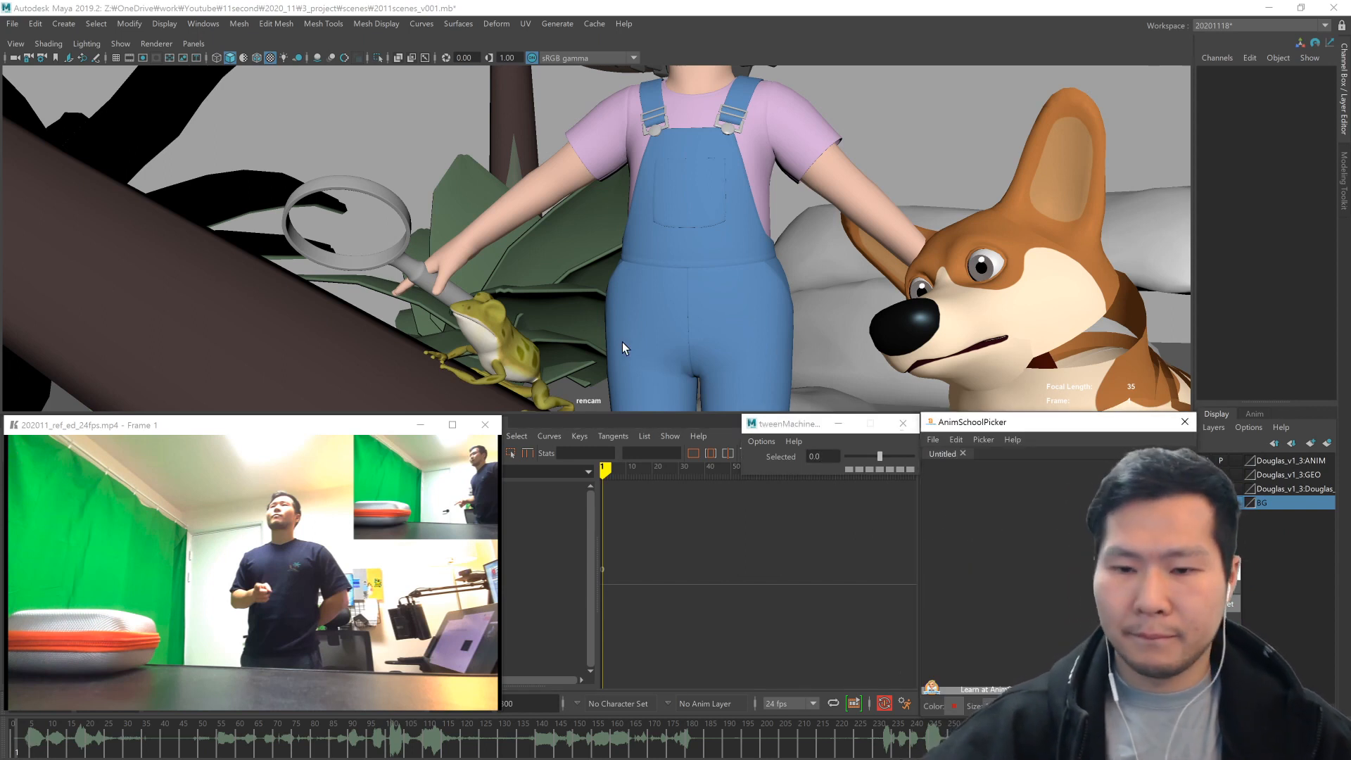
click(194, 44)
mouse_move(282, 142)
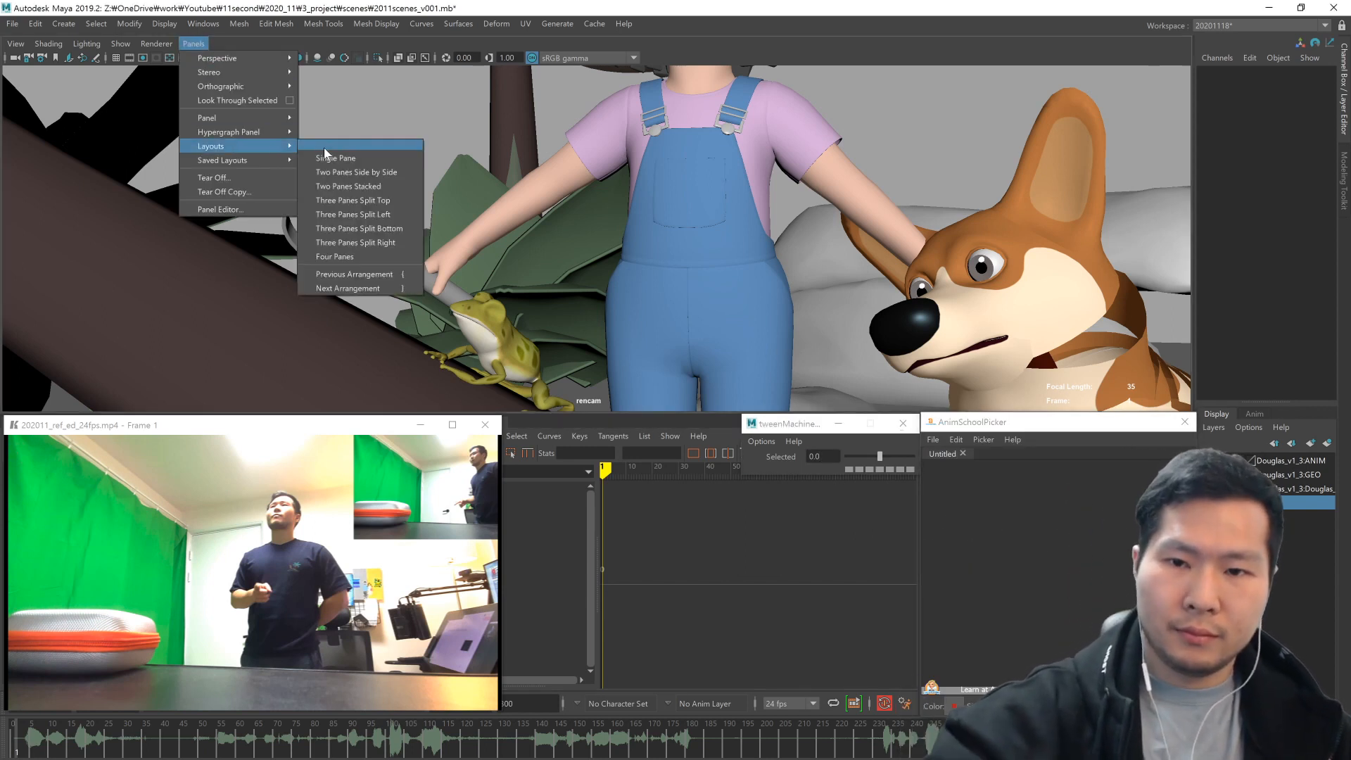
click(397, 167)
alt+drag(938, 317, 950, 262)
- Load the char_basic.pkr picker from the Picker folder's characterrig subfolder, accepting its namespaces
right_click(952, 465)
click(963, 474)
scroll(997, 363, up, 8)
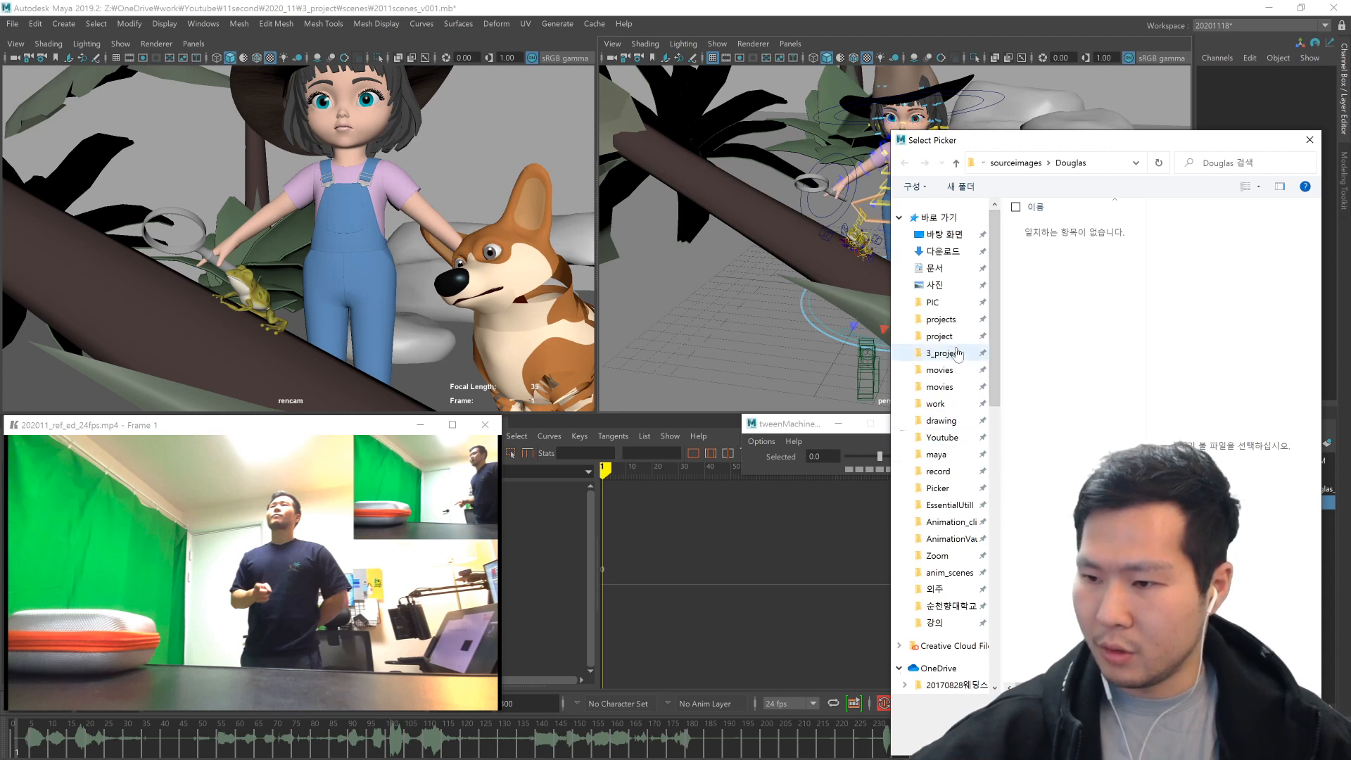
click(950, 493)
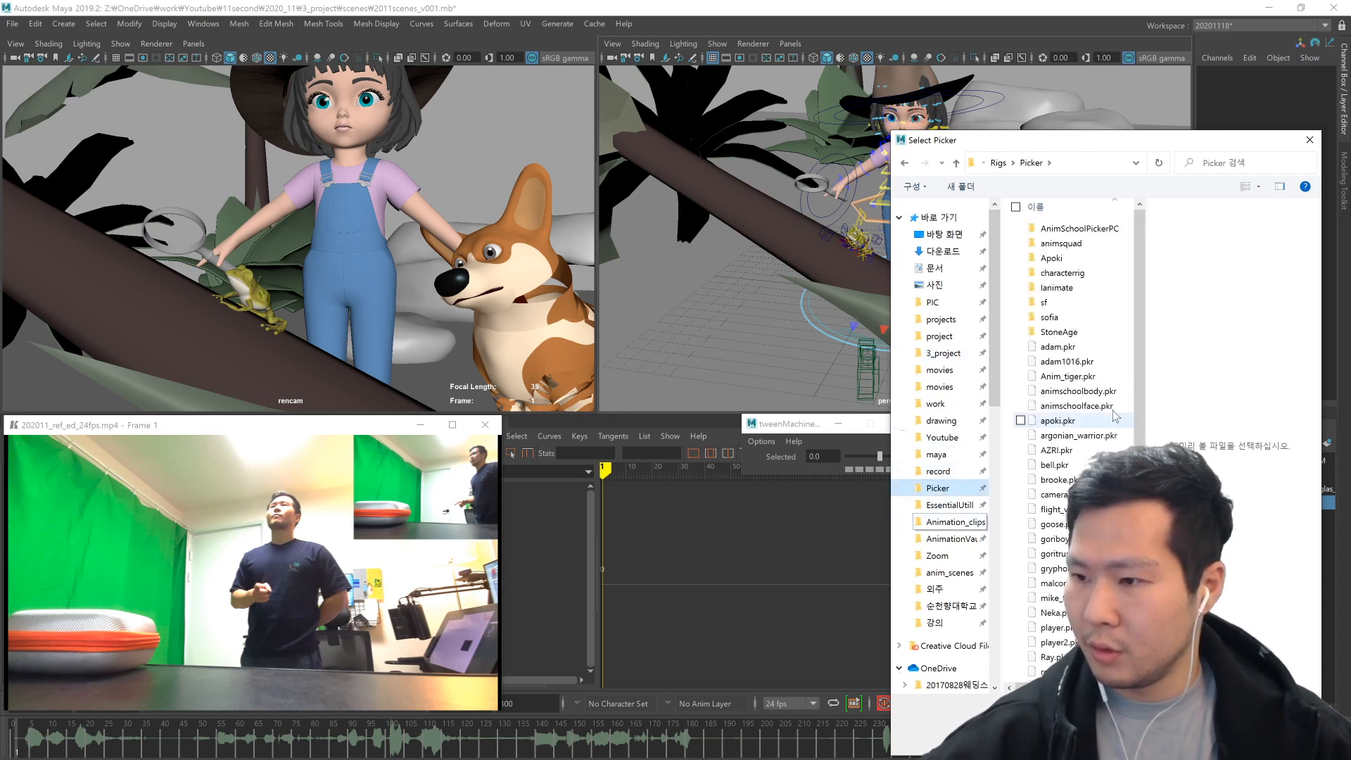
double_click(1076, 275)
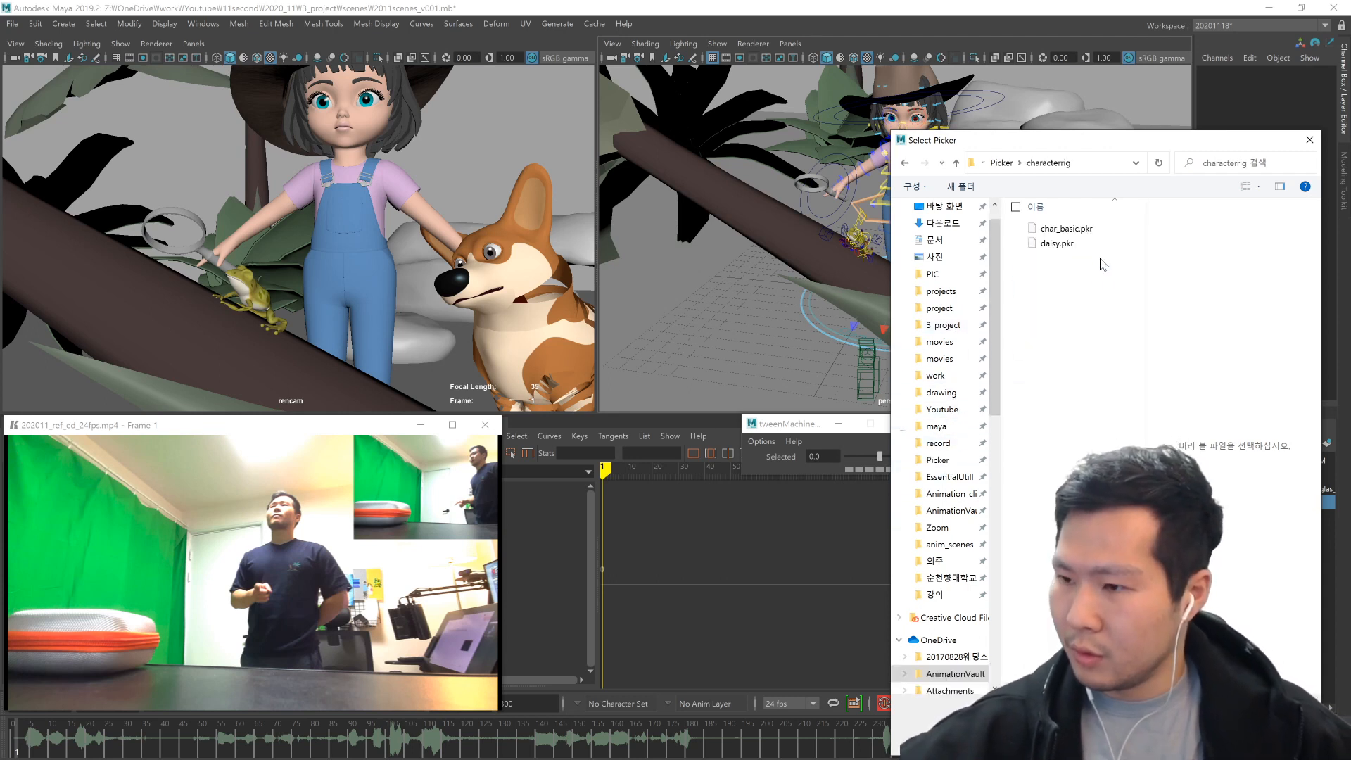
double_click(1066, 228)
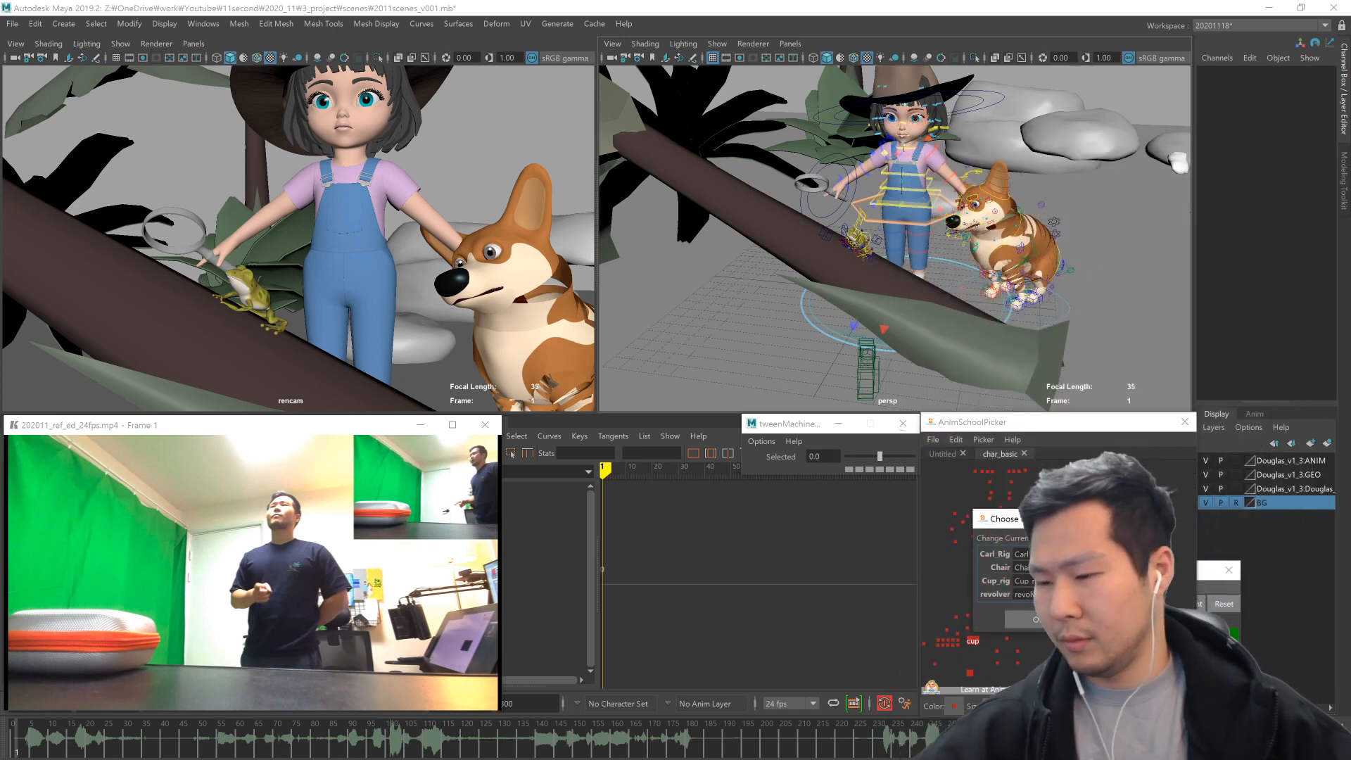
click(1034, 619)
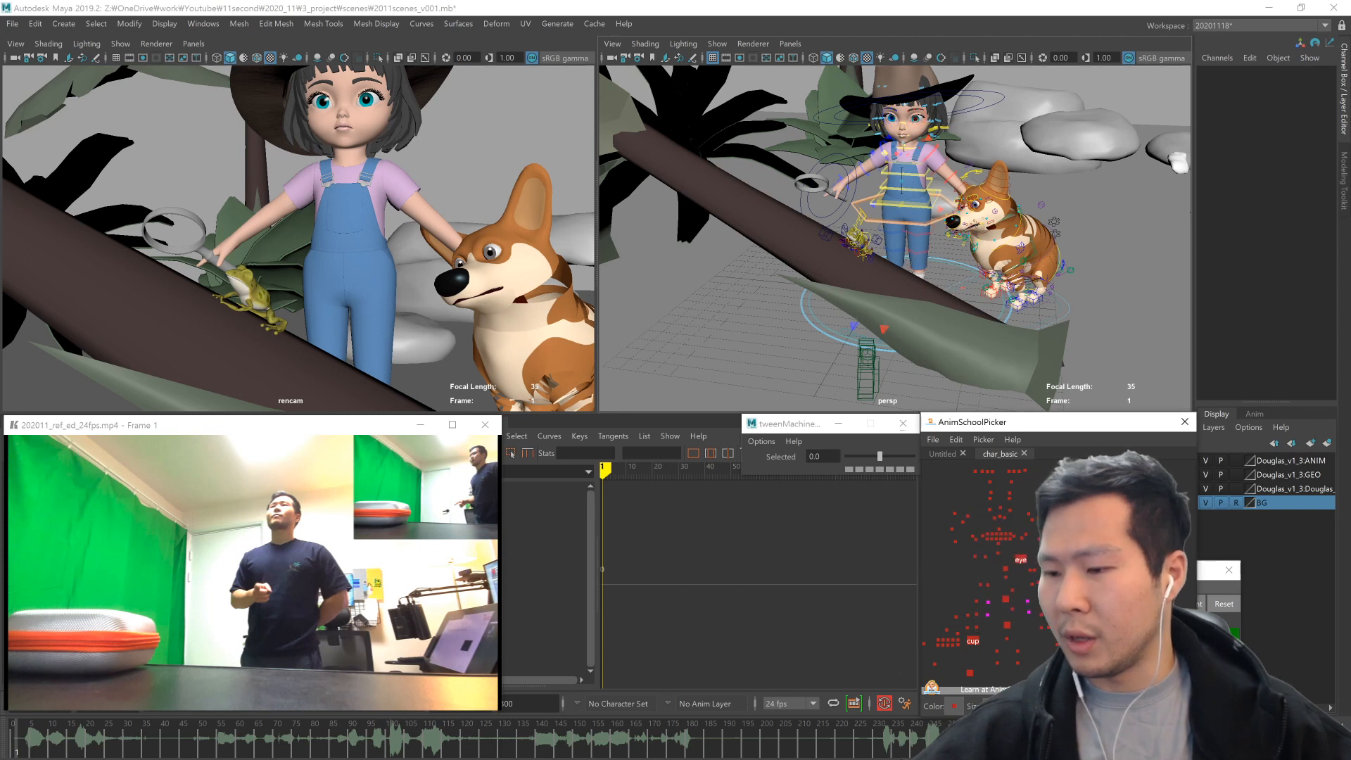
click(984, 439)
click(1019, 514)
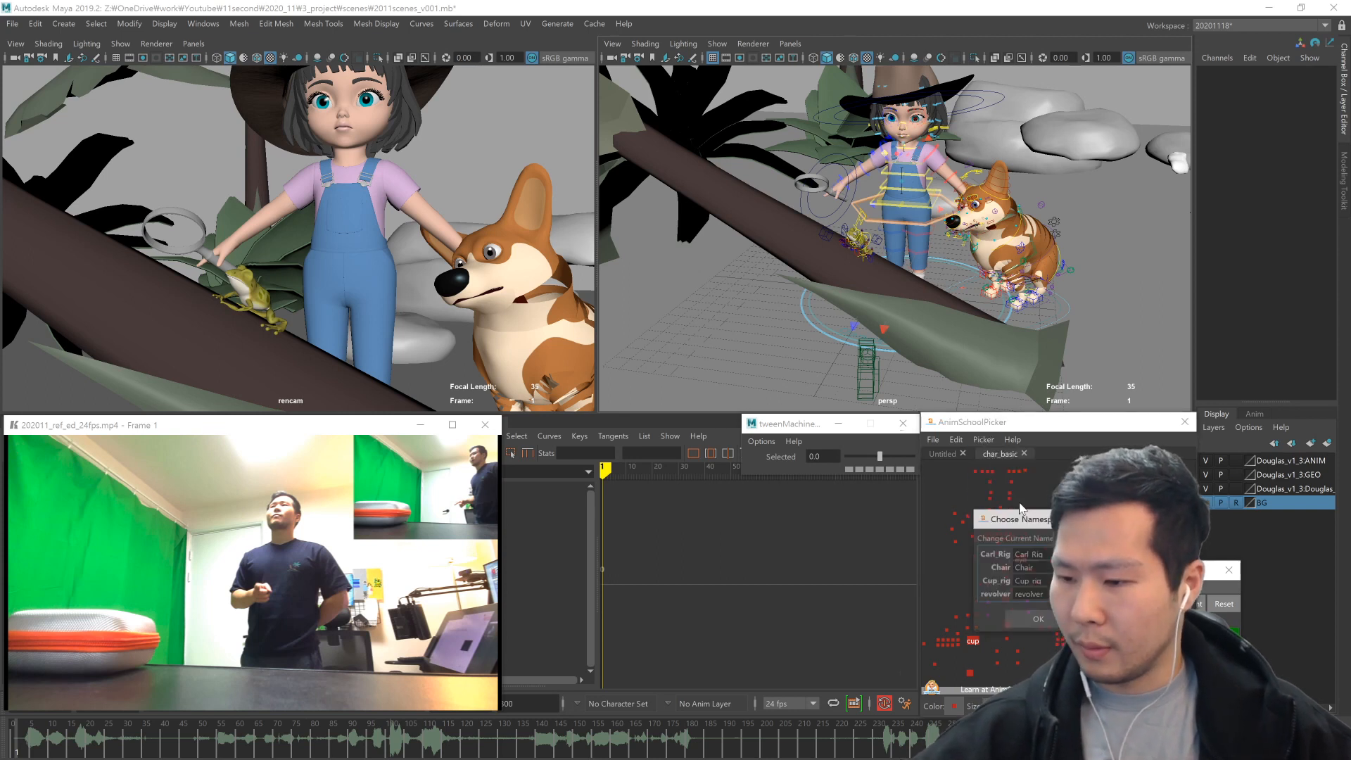
click(1127, 521)
- Delete the cup and gun buttons from the char_basic picker
alt+middle_drag(983, 658, 1022, 602)
scroll(1022, 601, up, 2)
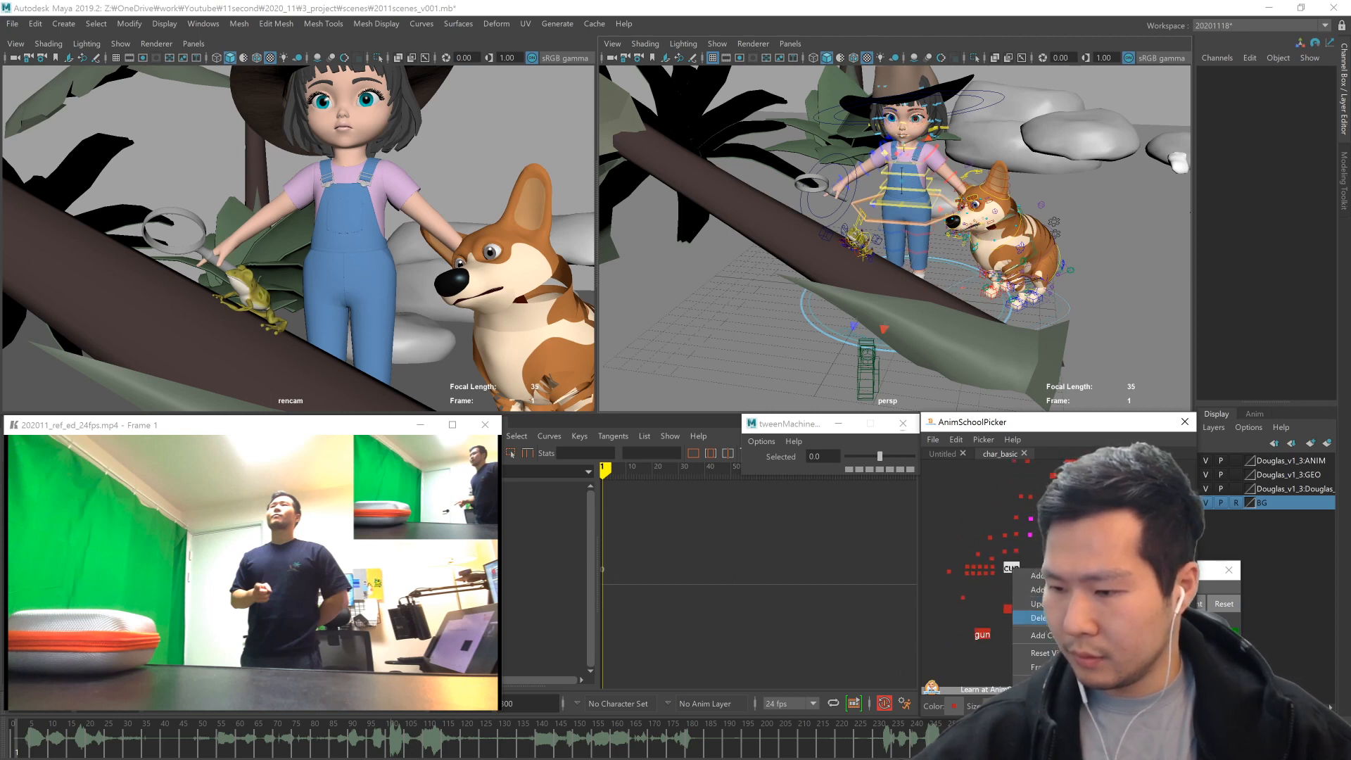
click(1023, 618)
right_click(984, 636)
click(999, 652)
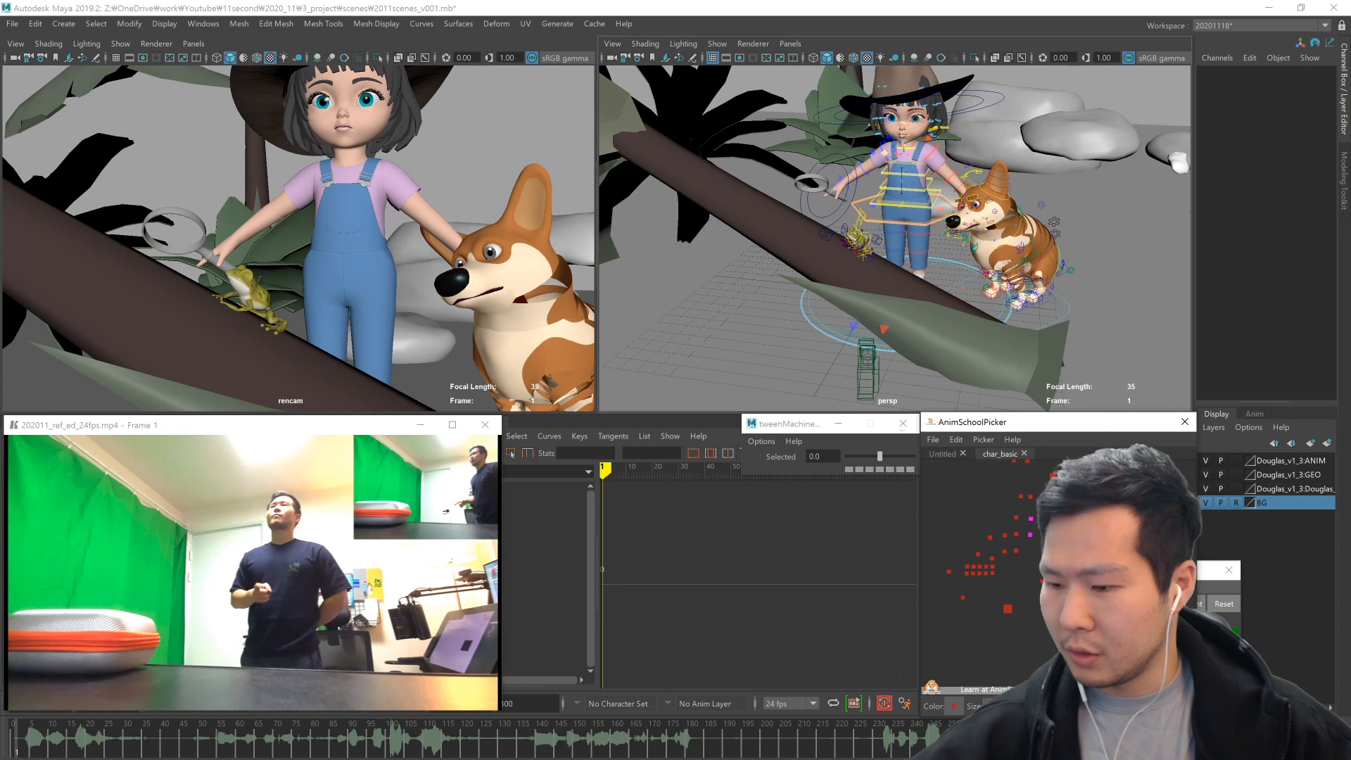
scroll(1012, 639, down, 4)
scroll(1019, 619, up, 3)
- Save the edited picker tab over char_basic.pkr in the characterrig folder
key(ctrl+shift+s)
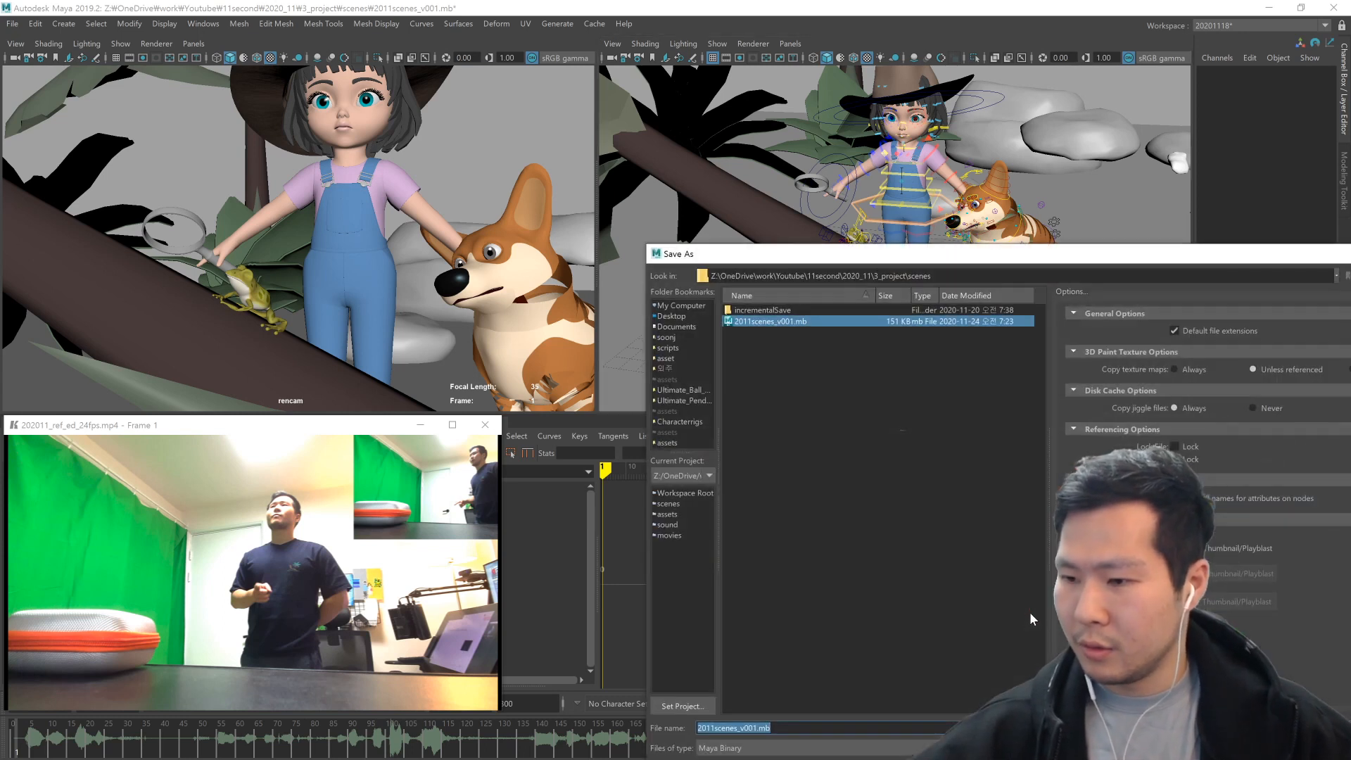
key(Escape)
click(933, 439)
click(946, 501)
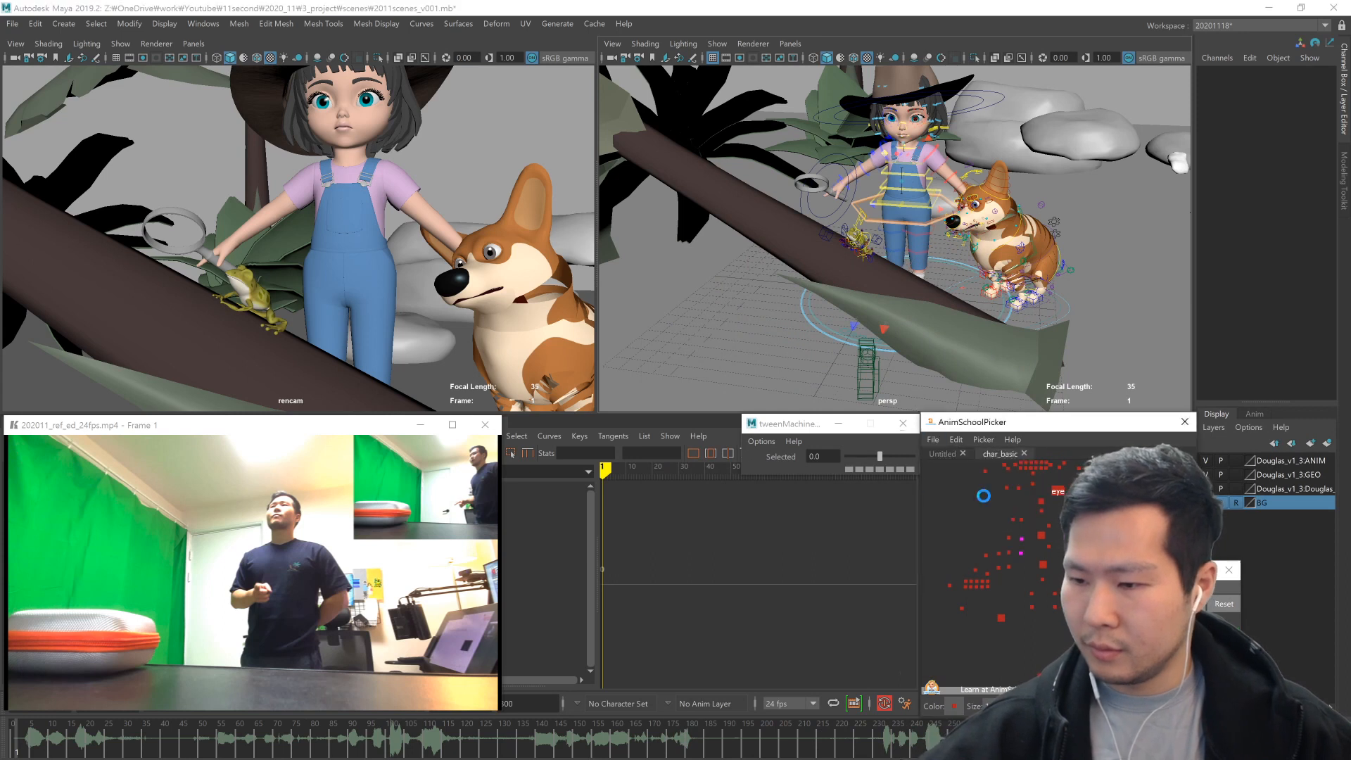
click(1056, 228)
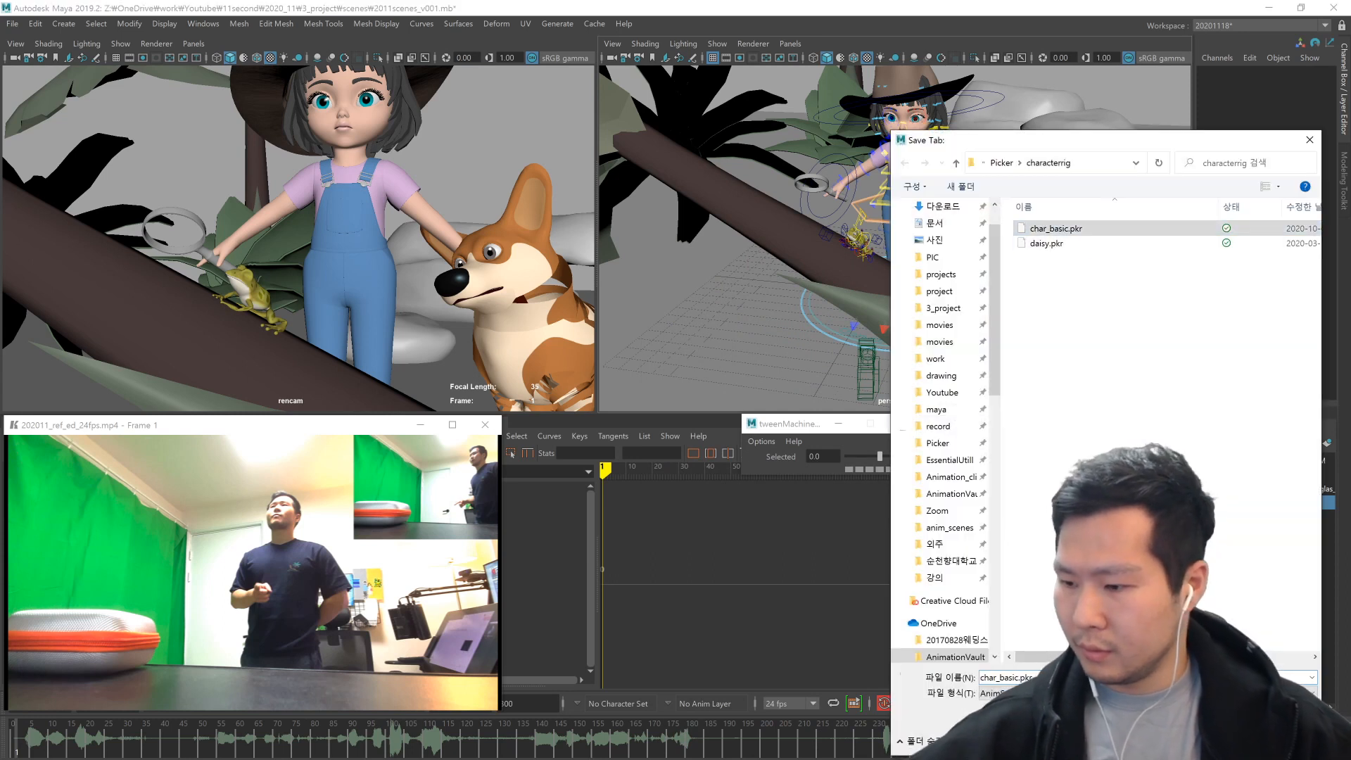
key(Return)
click(696, 391)
- Change the picker's Carl_Rig namespace to Lindsey_Rig
click(983, 439)
click(993, 481)
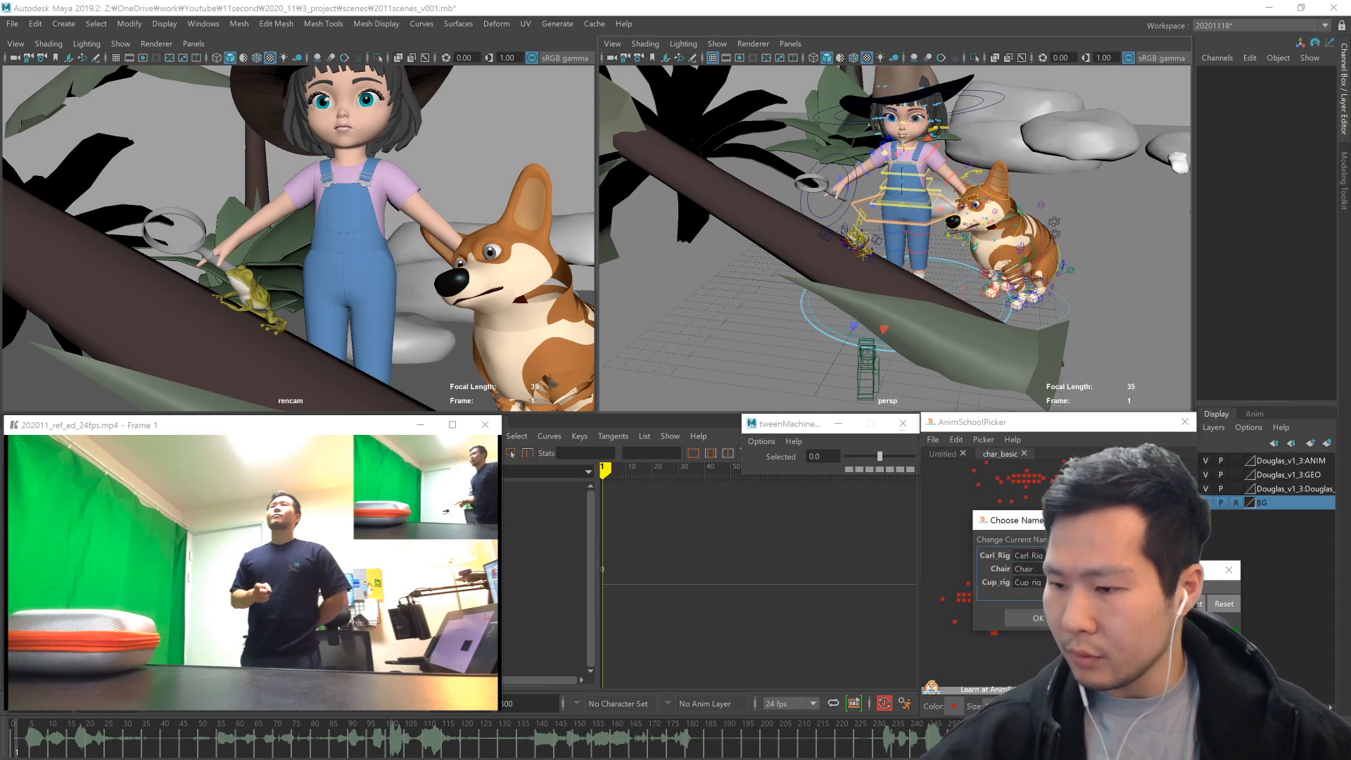
click(1028, 568)
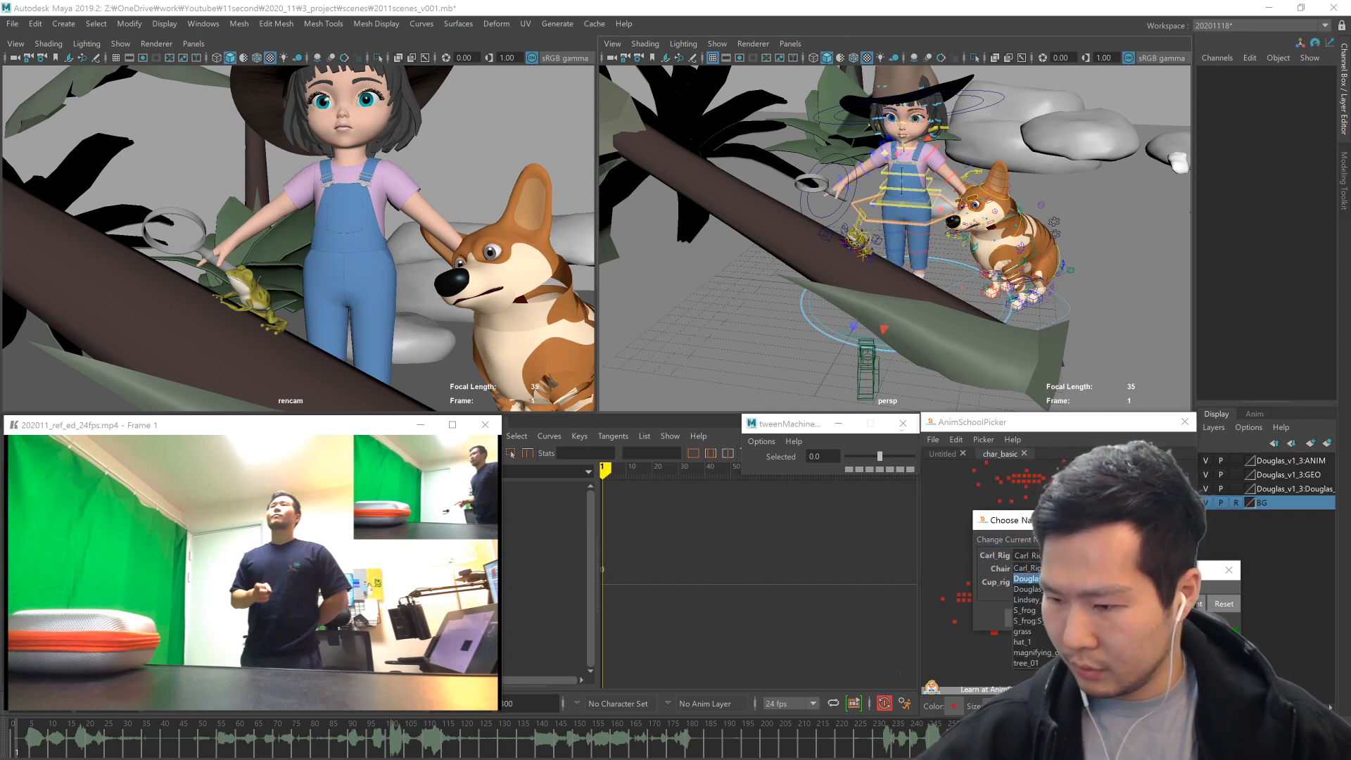
click(1026, 599)
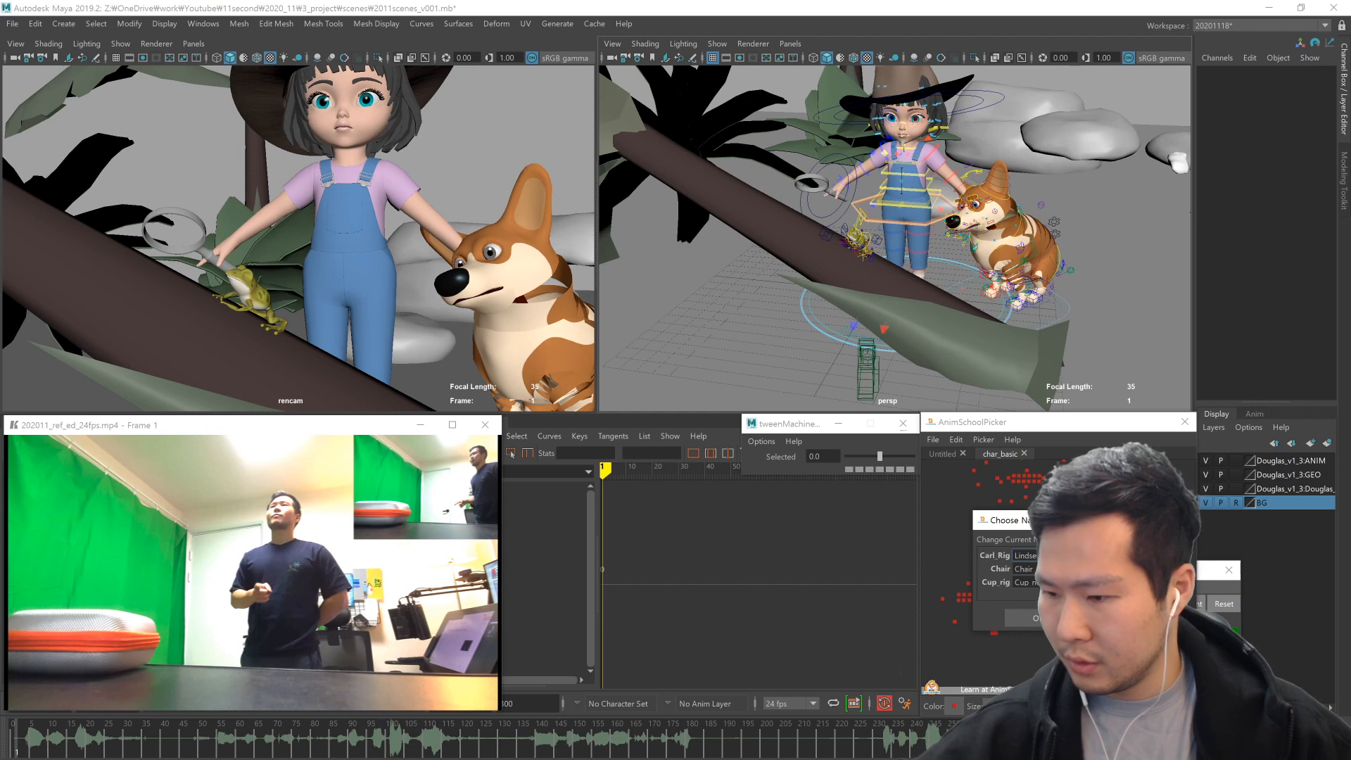
click(1038, 618)
- Select and deselect groups of picker buttons to check that they pick the Lindsey_Rig controls
drag(936, 467, 1125, 648)
alt+middle_drag(1097, 549, 1074, 585)
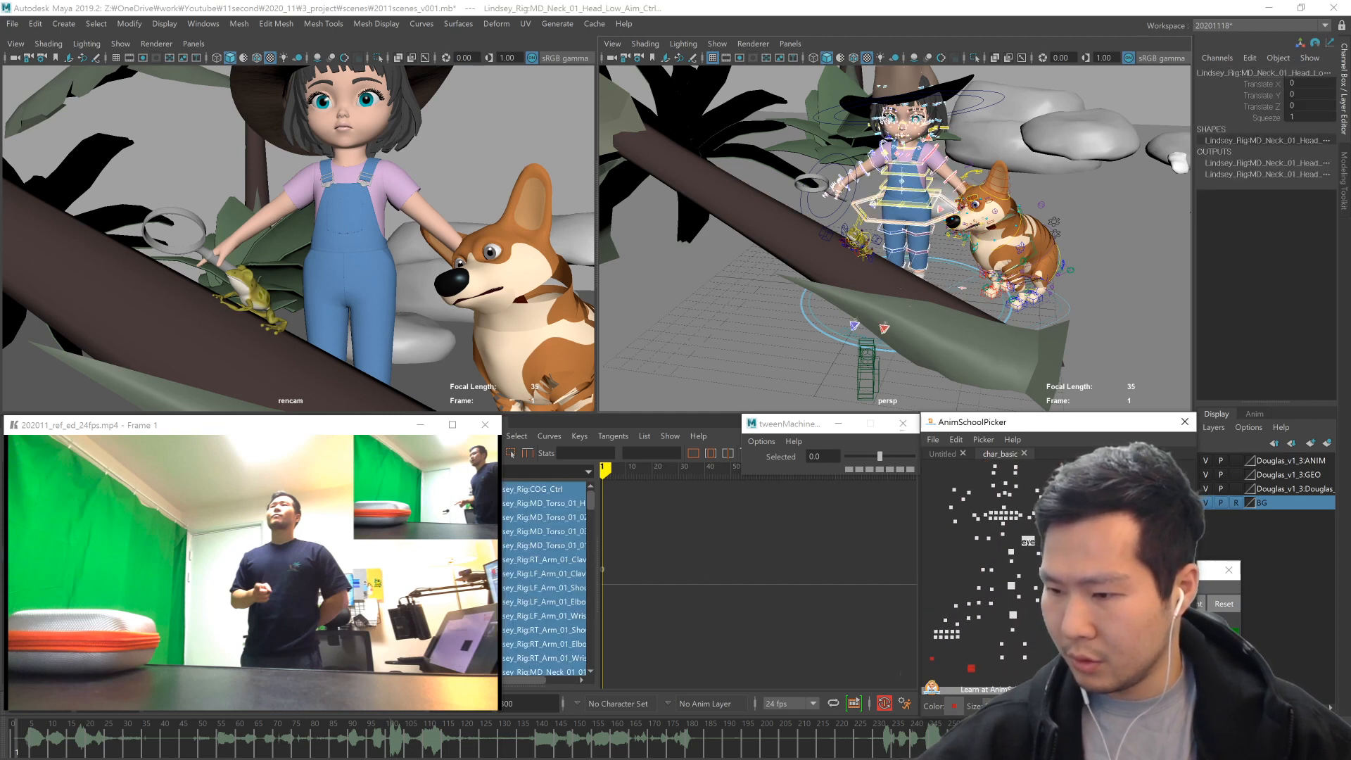
click(1083, 598)
drag(936, 548, 1126, 654)
click(1126, 654)
drag(939, 466, 1083, 532)
drag(936, 547, 1126, 665)
click(1126, 655)
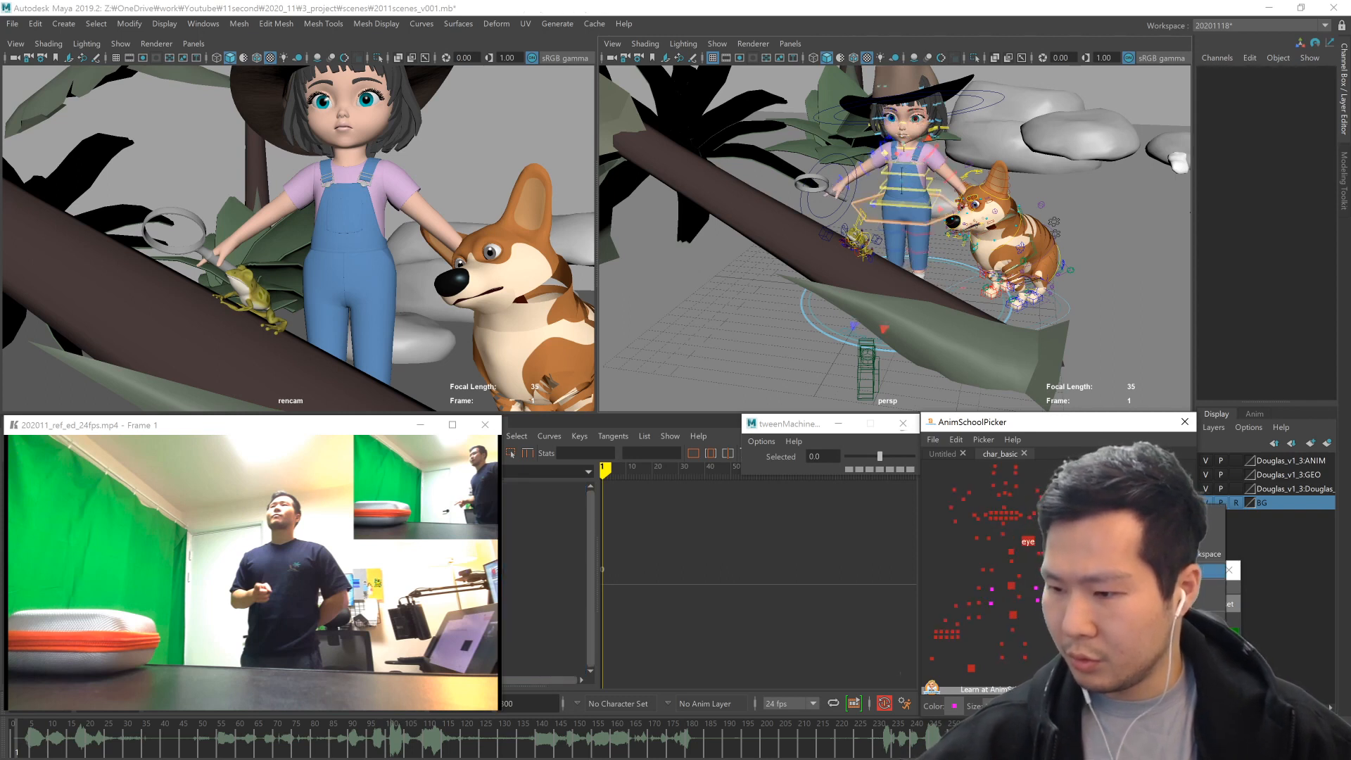
- Select Lindsey's left-hand finger controls through the picker and examine them in the perspective view
click(1112, 605)
alt+middle_drag(1112, 605, 1127, 589)
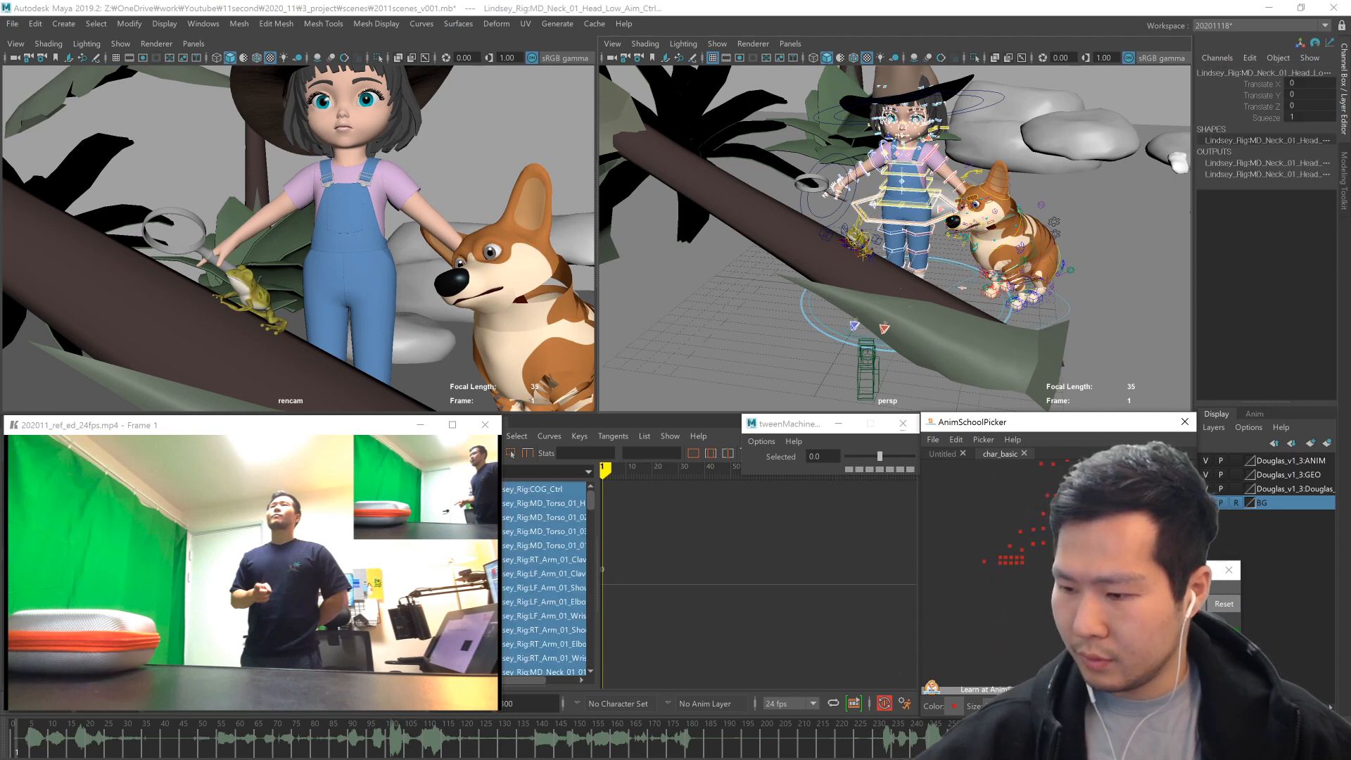
click(1126, 590)
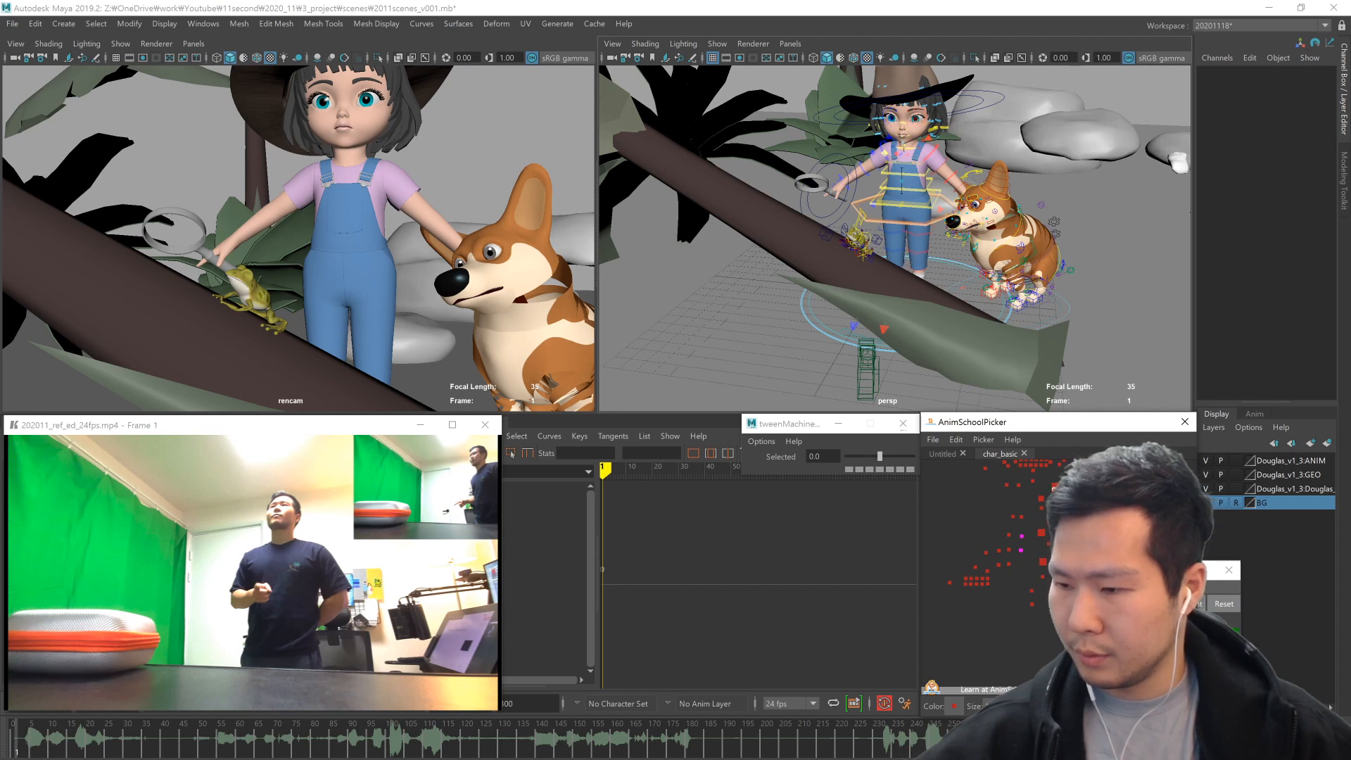
click(1126, 590)
click(1130, 613)
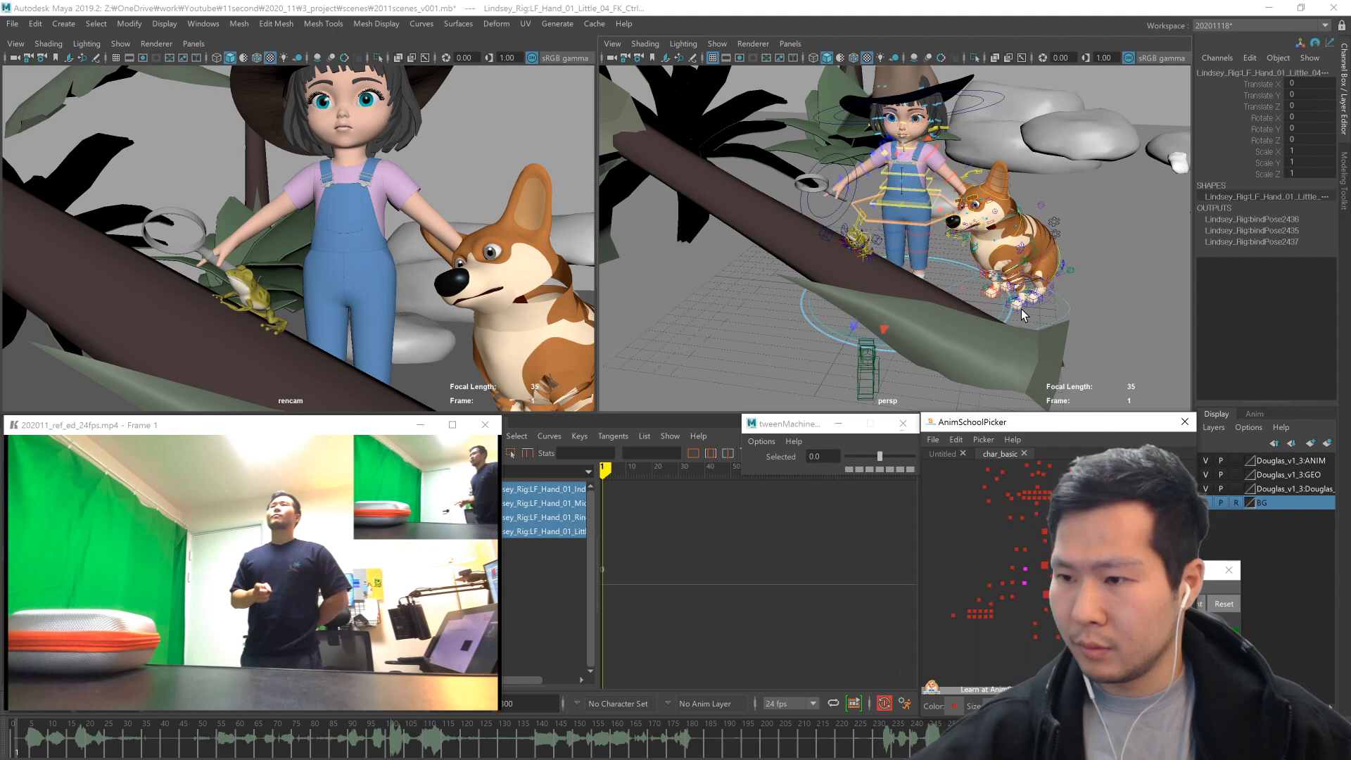
key(f)
alt+drag(1038, 334, 829, 330)
- Check the picker's selection of the full set of Lindsey_Rig controls and of her eye and brow controls
right_click(1134, 622)
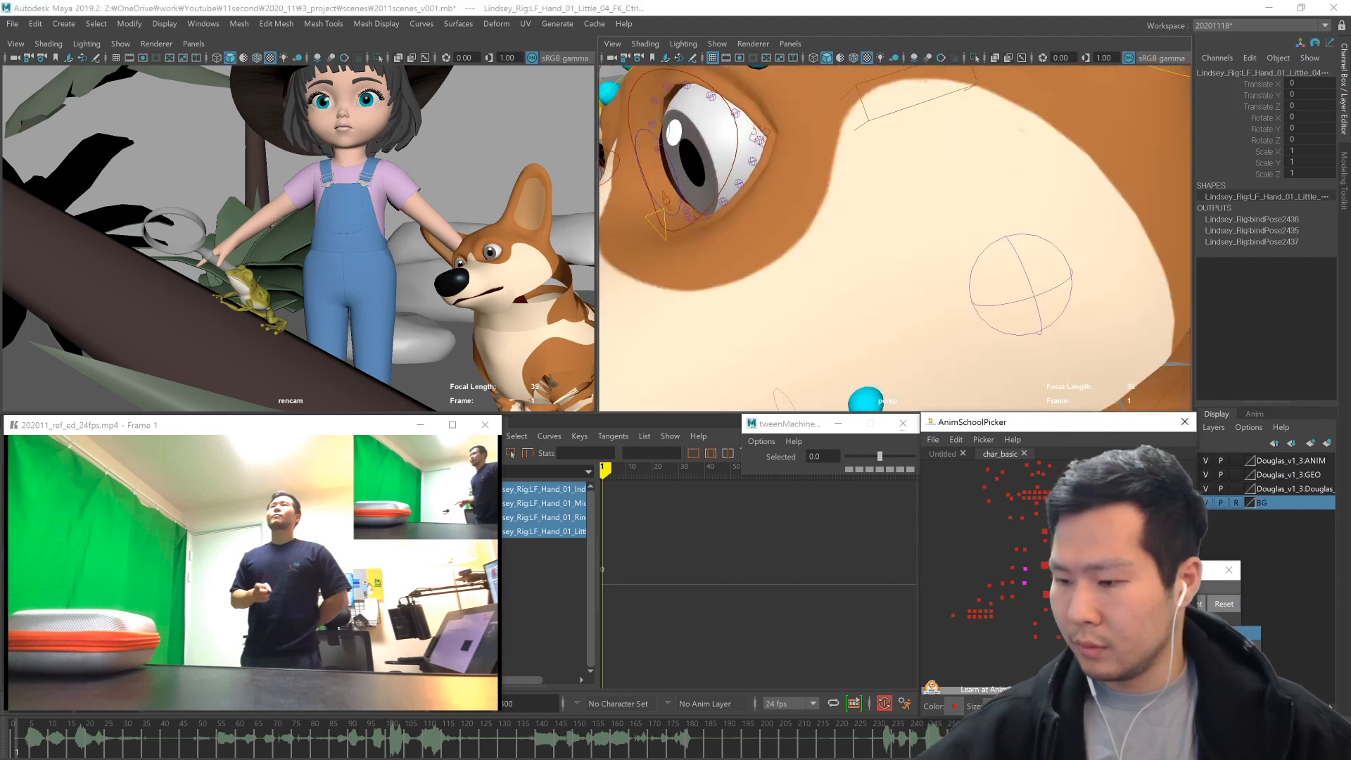
click(1161, 632)
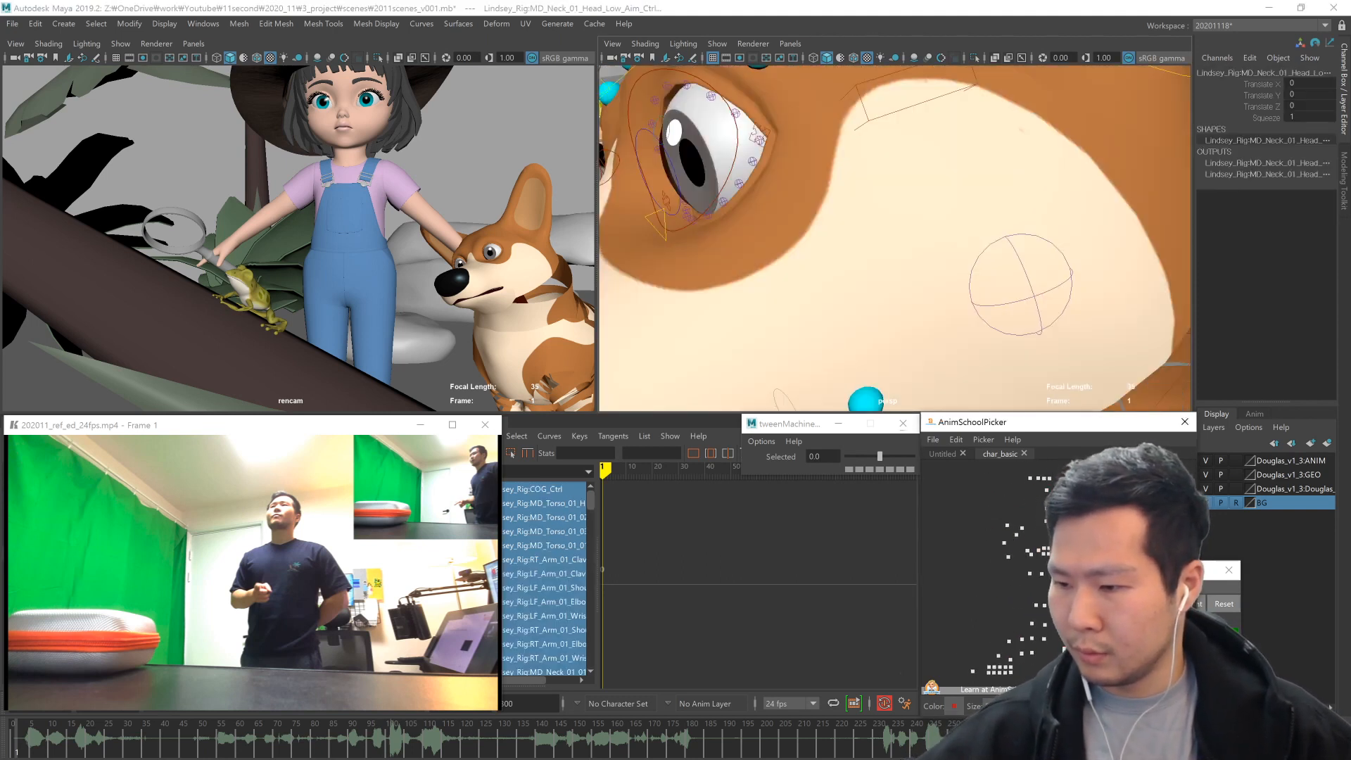
click(1135, 622)
click(1130, 605)
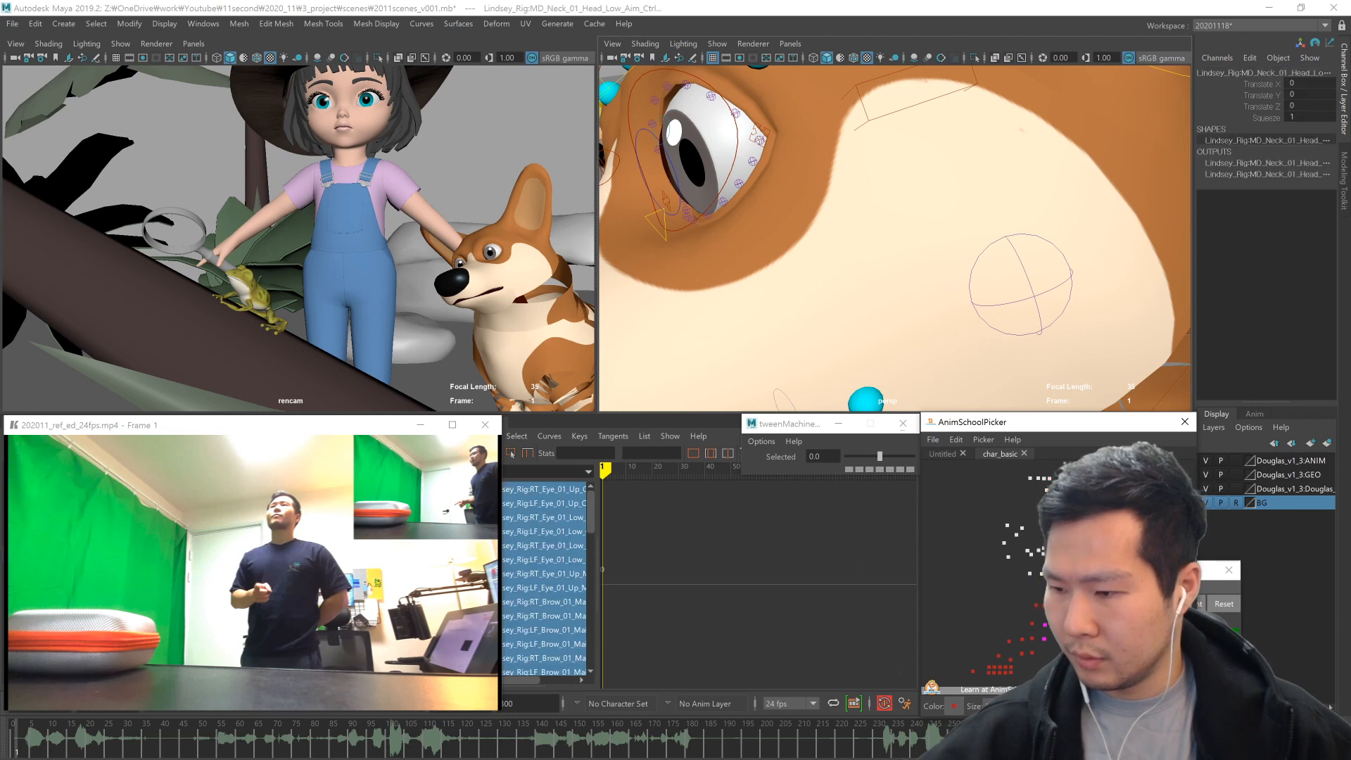
- Compare the picker's selections of Lindsey's eye and brow controls, her body controls, and all controls together
click(1134, 622)
click(1131, 626)
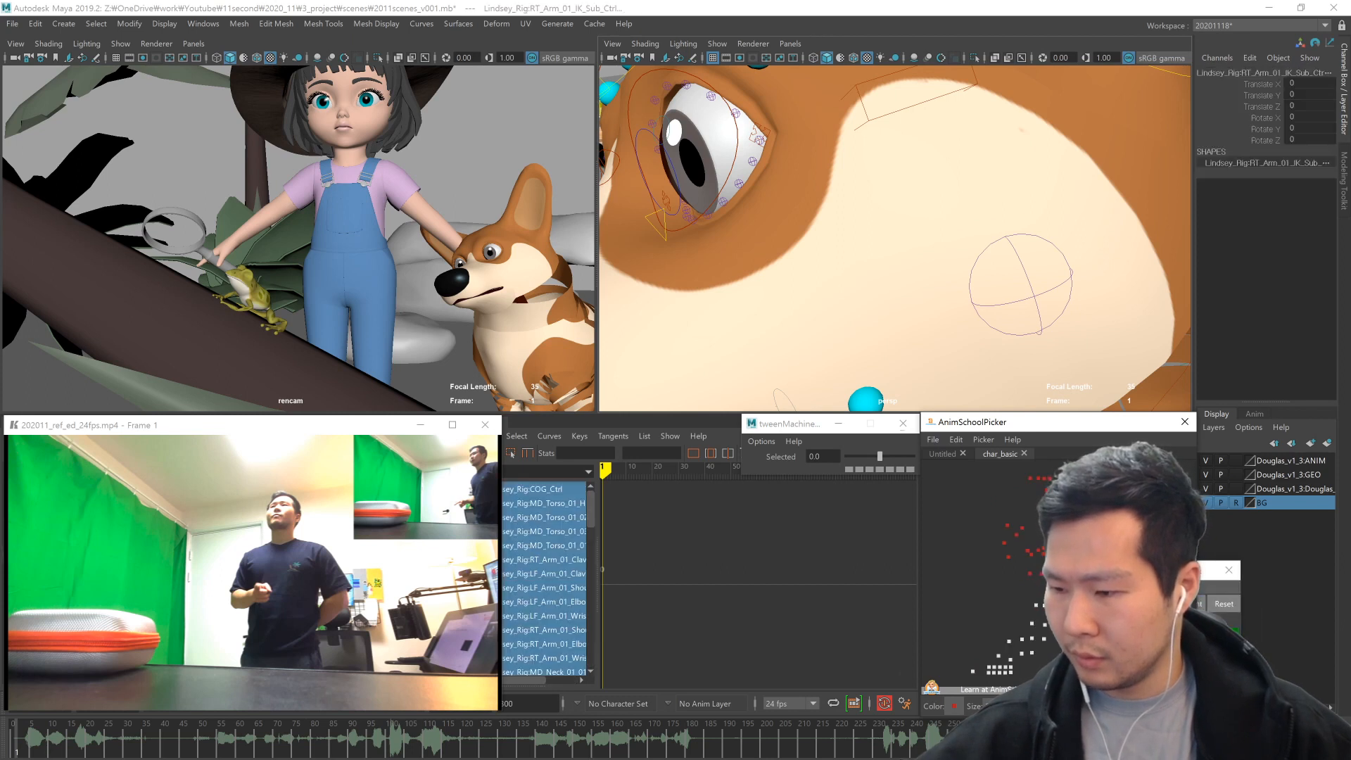
click(1134, 614)
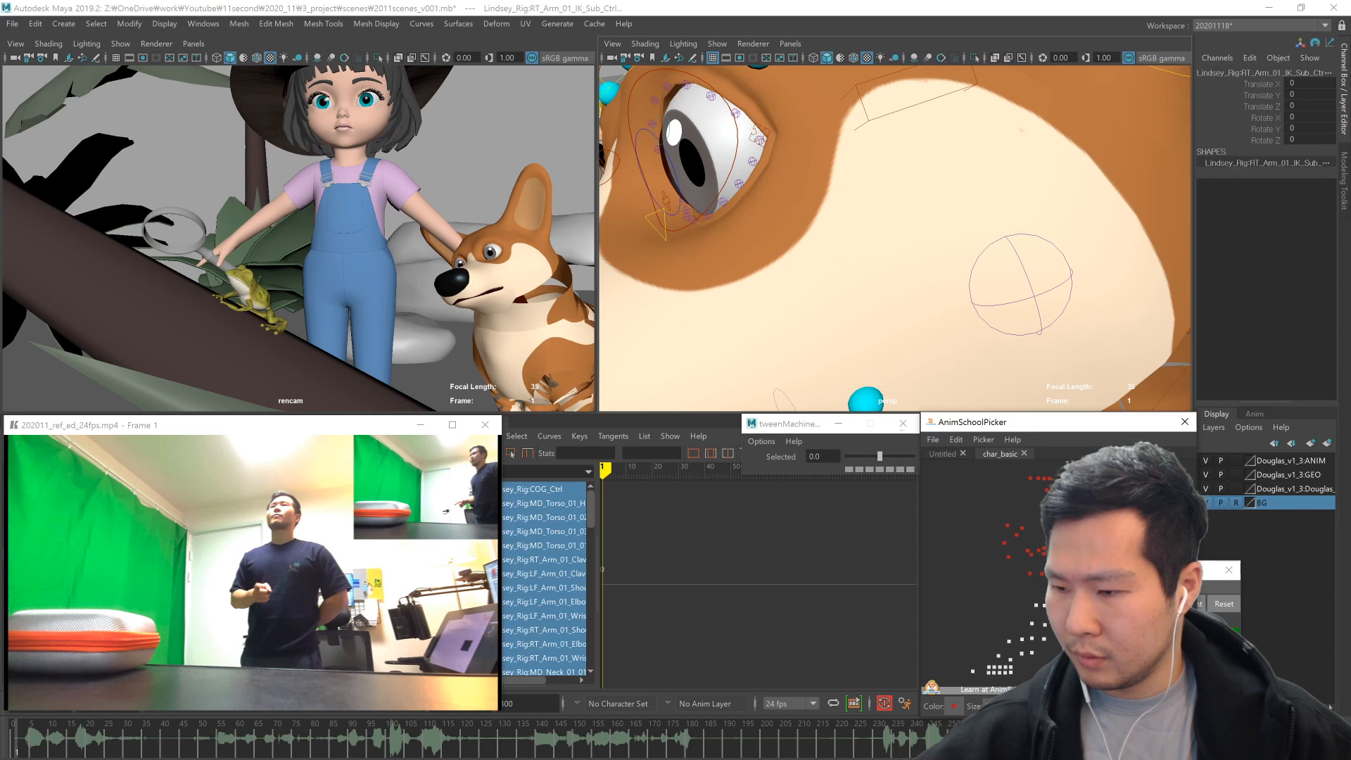
click(1134, 614)
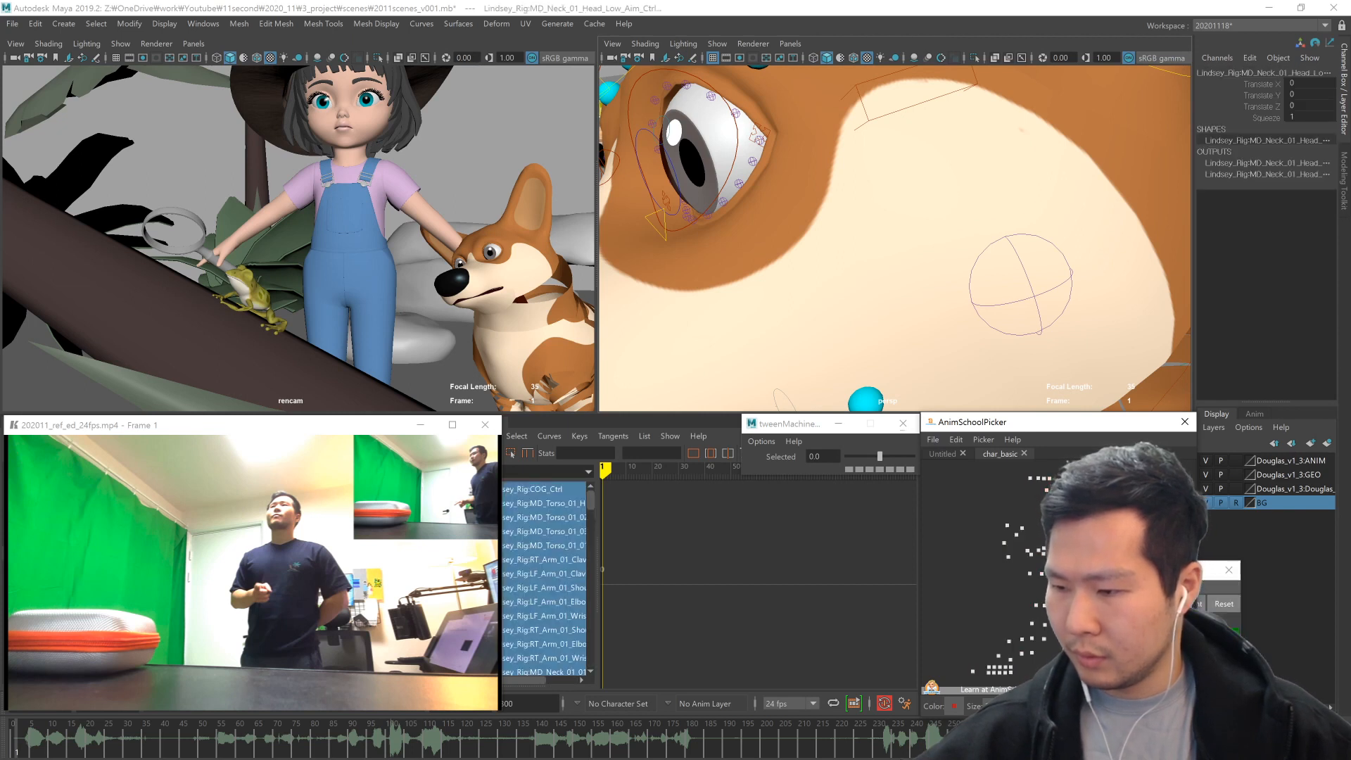
click(1134, 614)
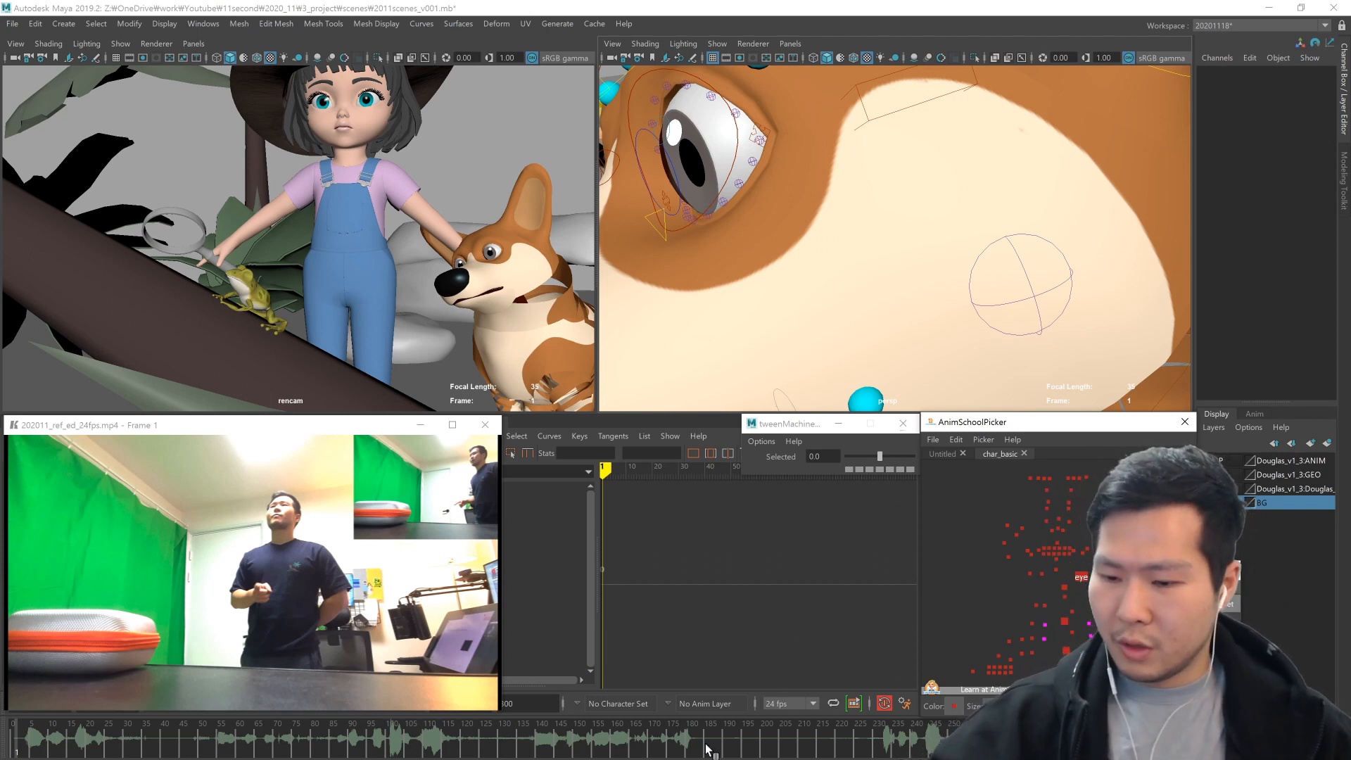
- Open the animation preferences, examine the default in tangent options, and close the preferences
click(905, 706)
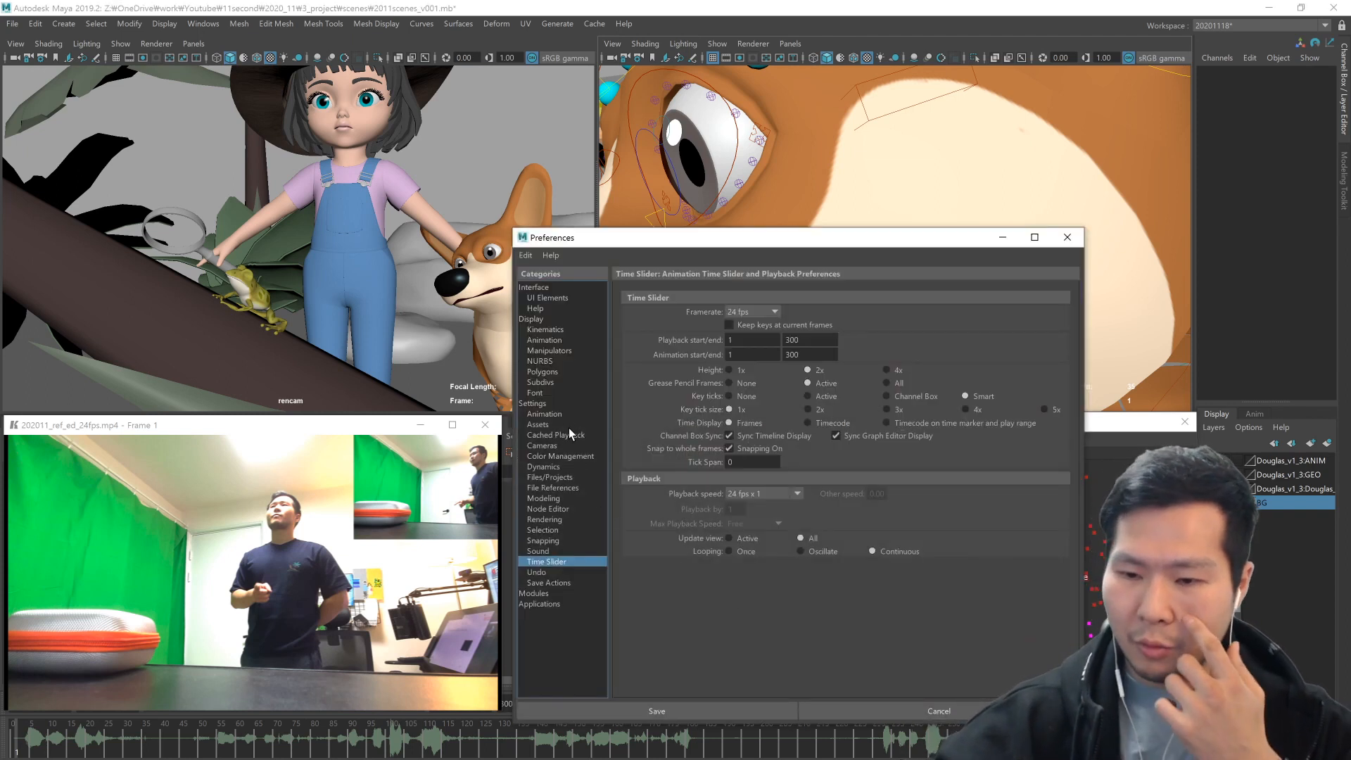
click(568, 415)
click(768, 462)
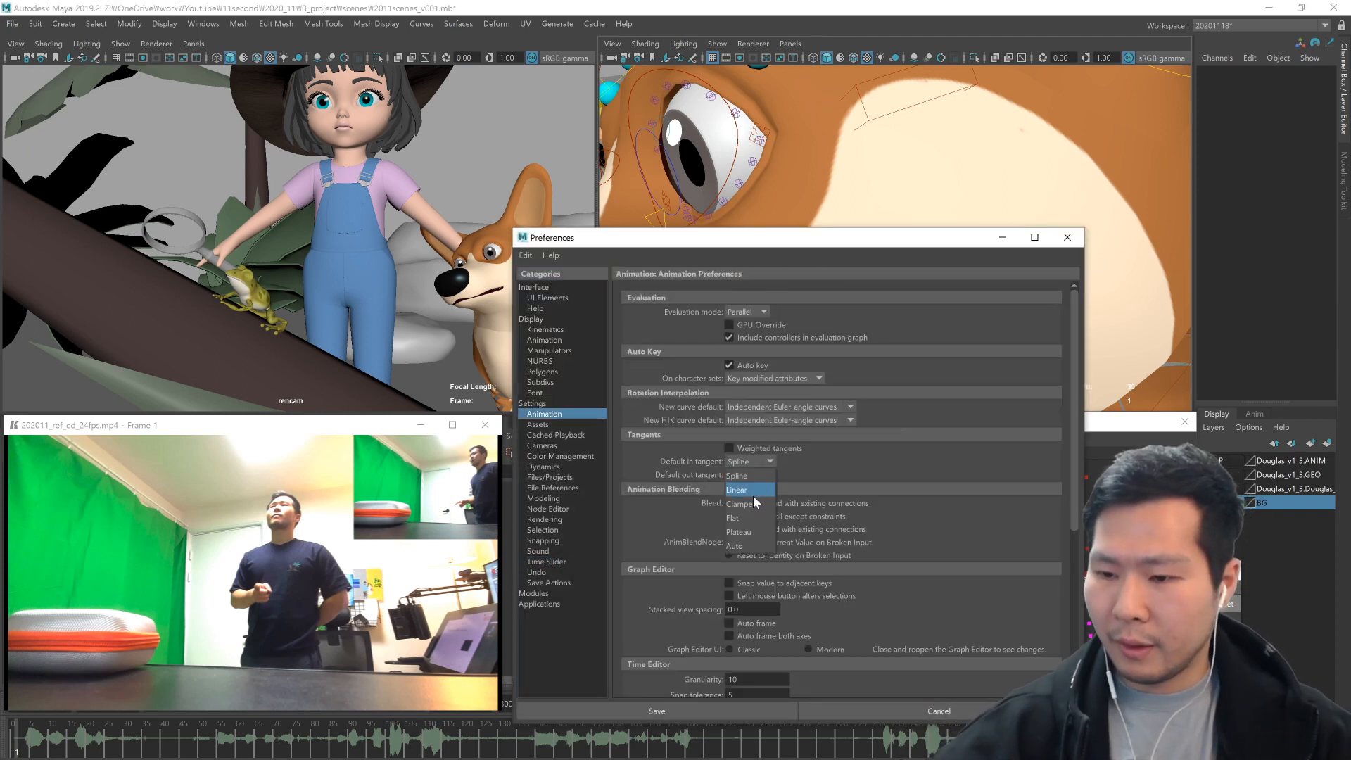
click(717, 699)
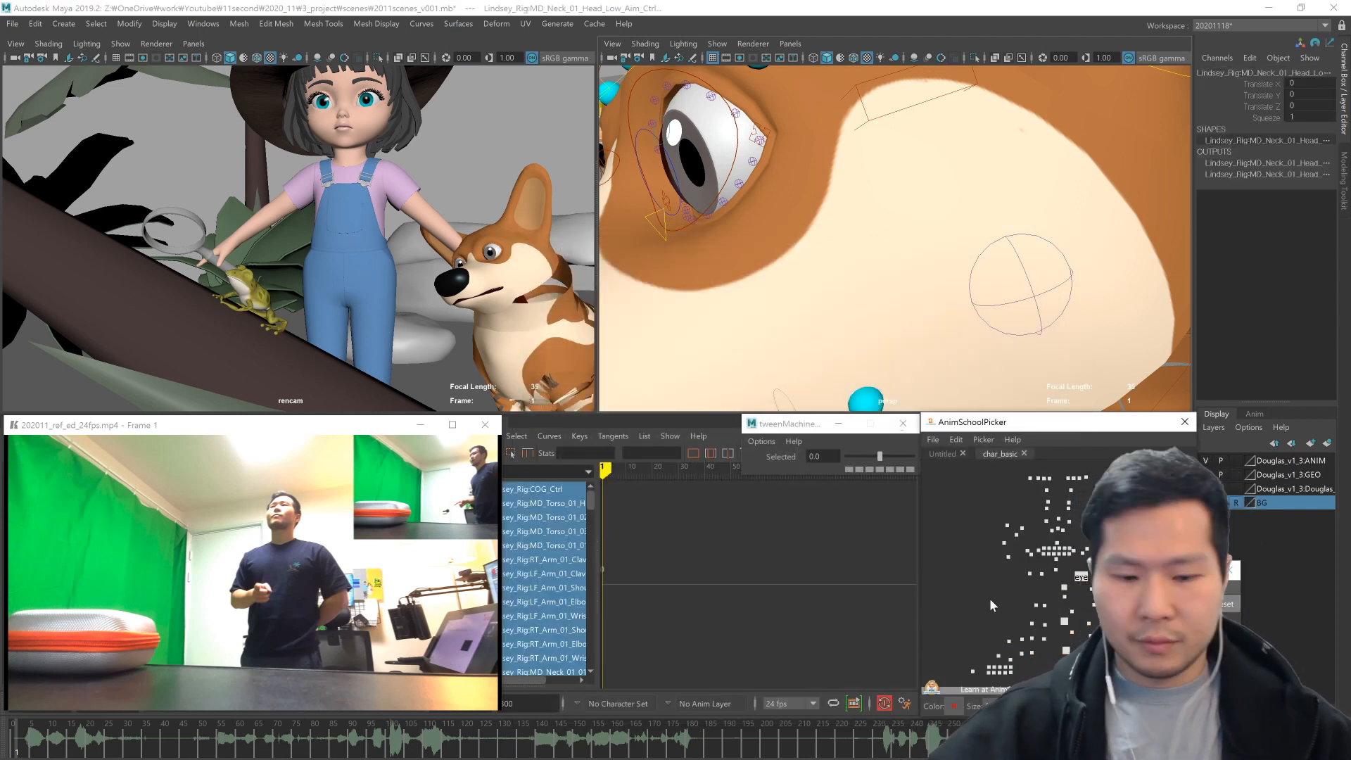
- Set a key on all of Lindsey's selected body and face controls at frame 1
key(s)
alt+right_drag(869, 335, 675, 352)
alt+drag(985, 324, 947, 352)
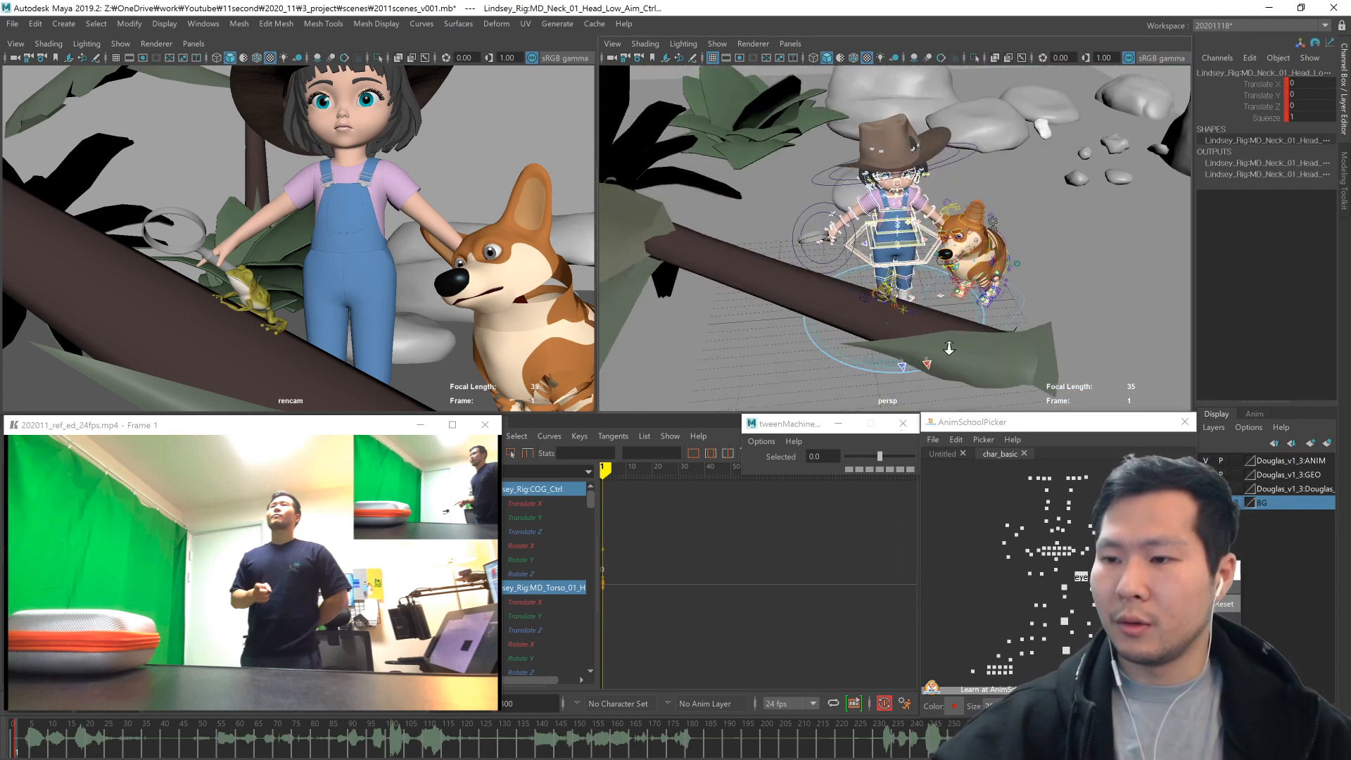
alt+right_drag(947, 352, 1064, 366)
alt+middle_drag(1064, 366, 1054, 367)
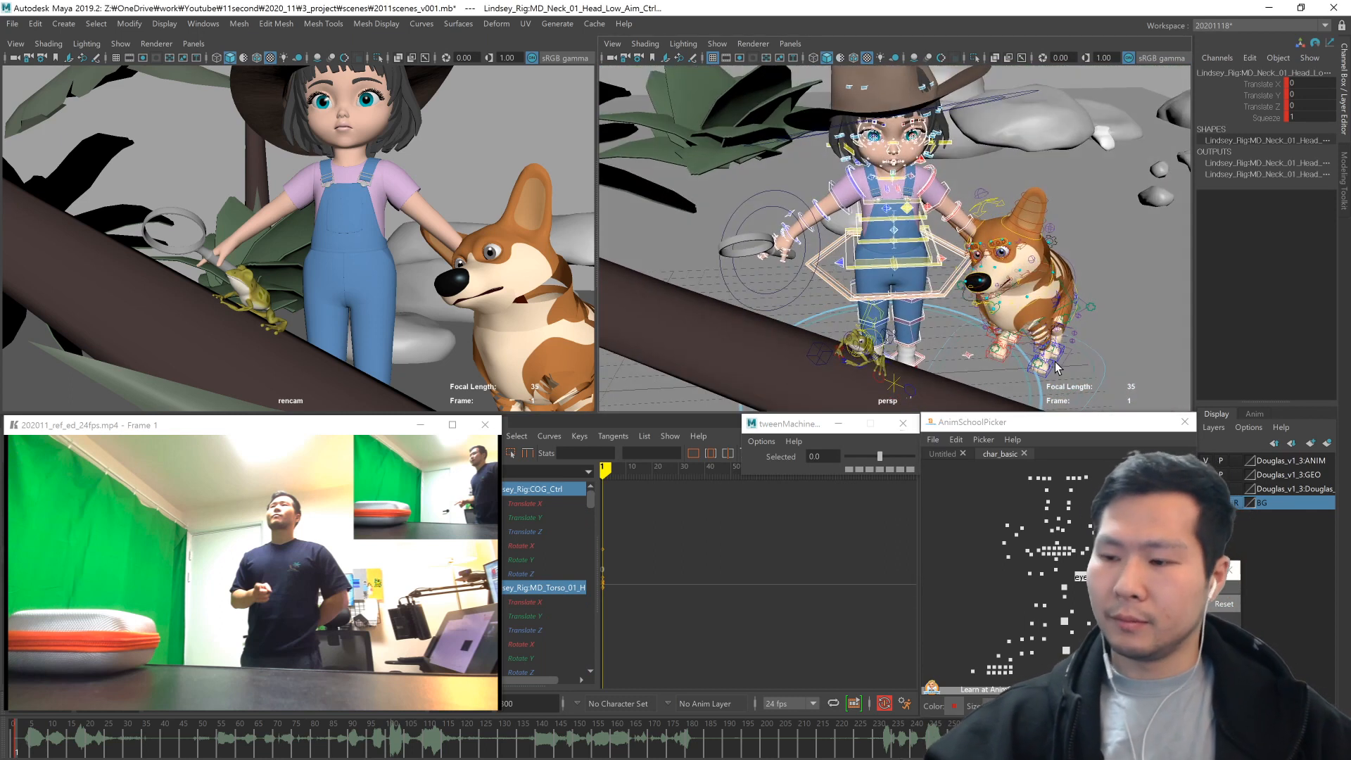
- Check the picker's selection of Lindsey's face controls and main eye aim control, undo the selection changes, and clear the selection
click(1006, 607)
alt+middle_drag(946, 326, 969, 236)
drag(989, 469, 1140, 589)
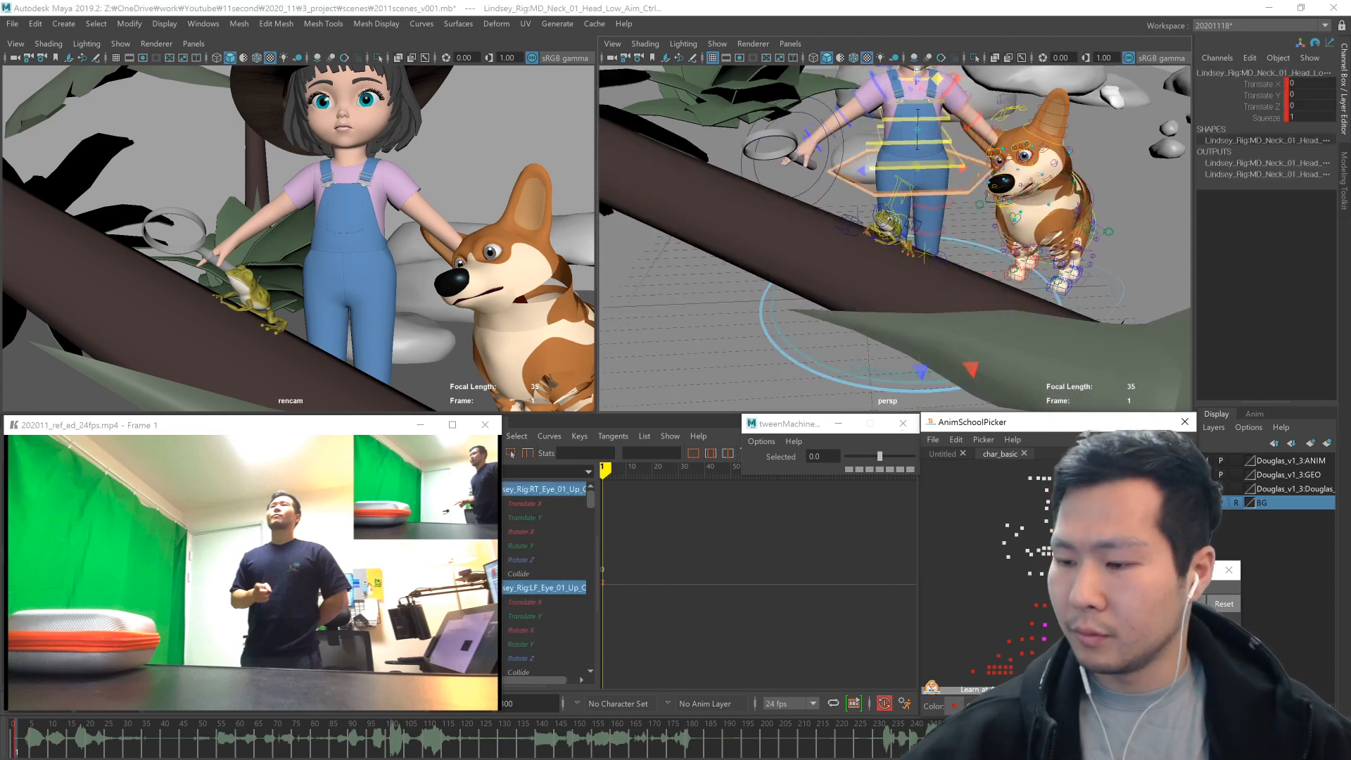
drag(955, 684, 1140, 468)
click(1065, 624)
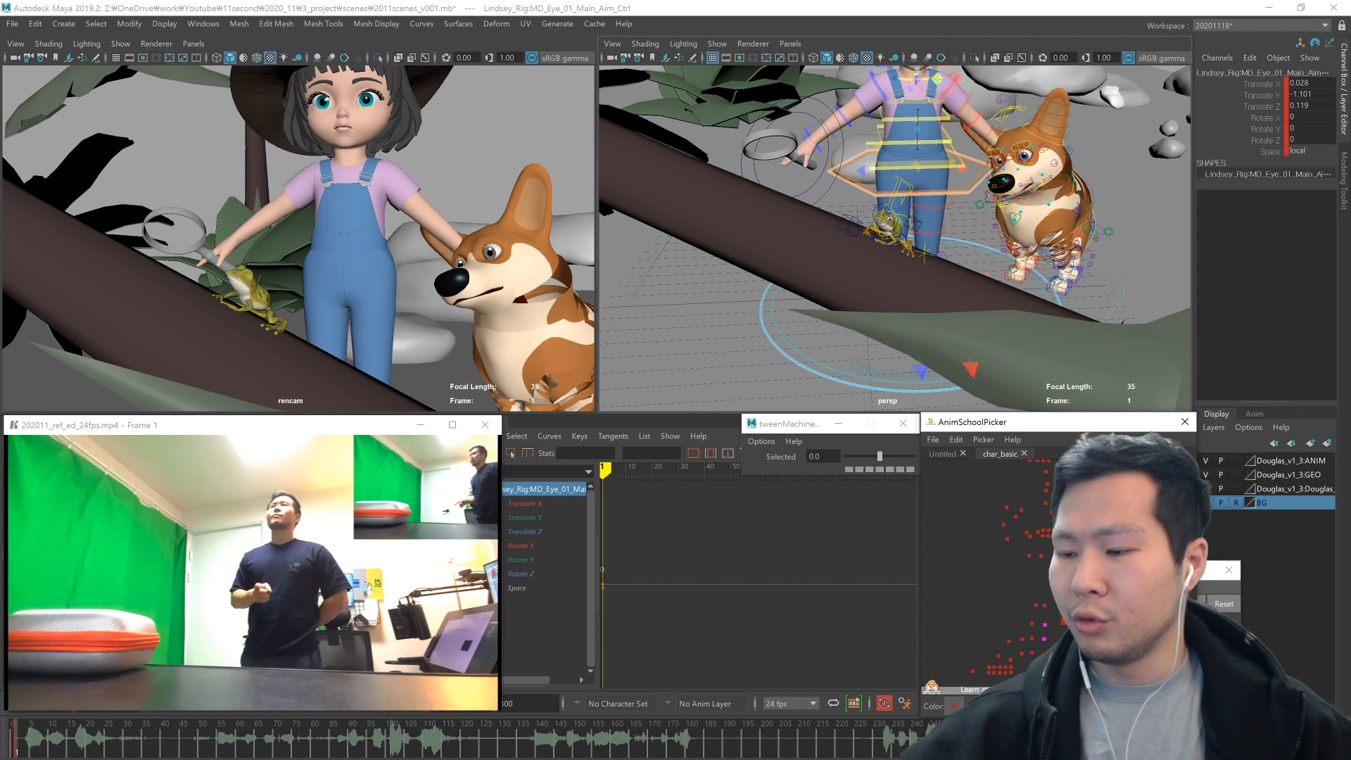
key(ctrl+z)
key(ctrl+z)
key(ctrl+z)
alt+middle_drag(1045, 566, 1062, 580)
click(1024, 552)
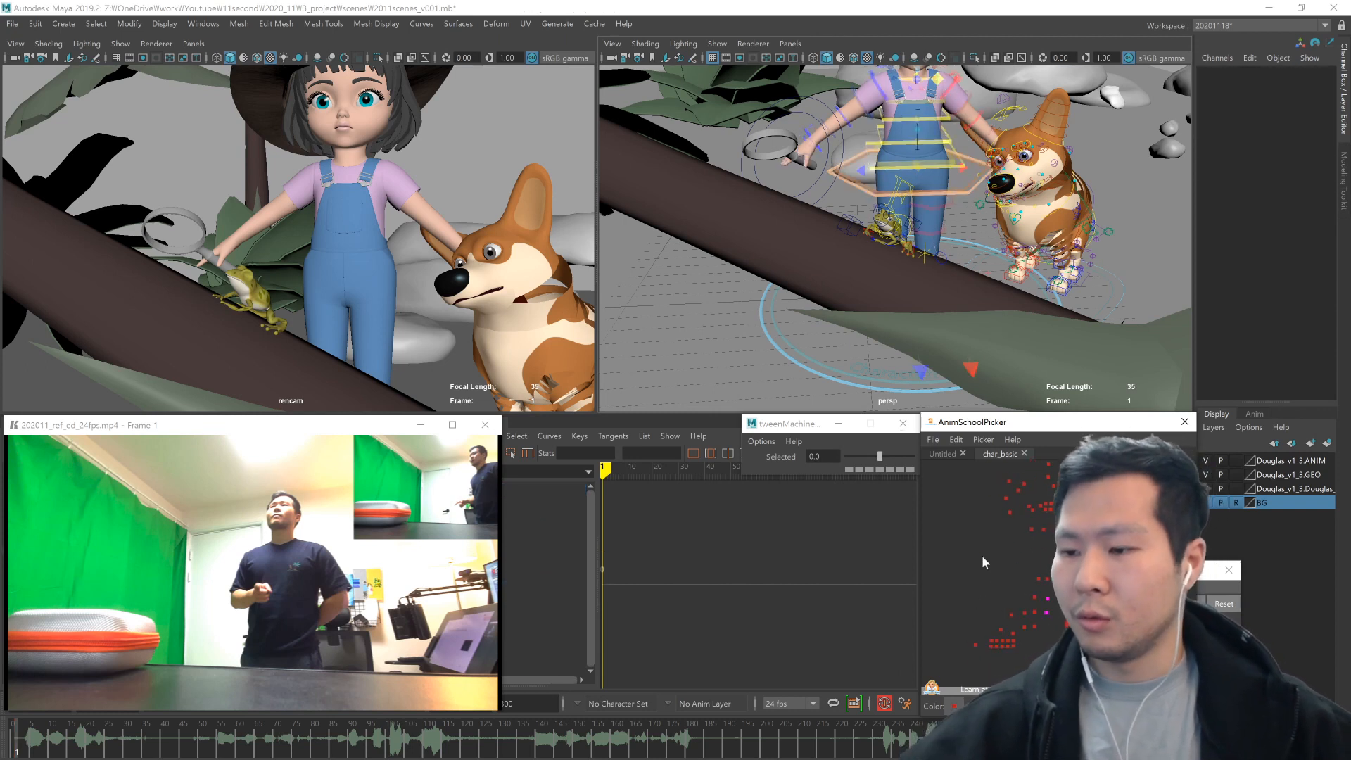
click(1067, 594)
click(999, 567)
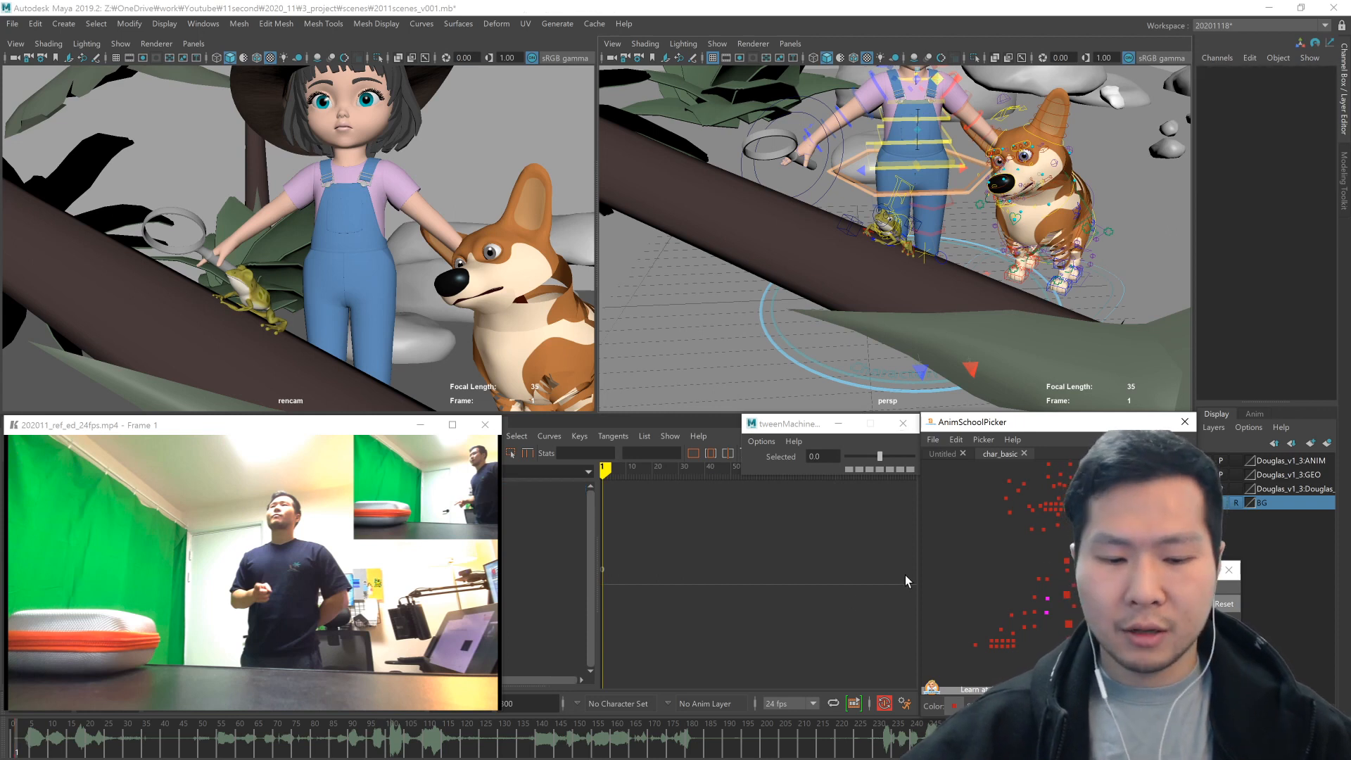
- Select Lindsey's COG control at frame 1 and rotate it about -52 degrees in Y
scroll(792, 301, down, 5)
alt+drag(792, 303, 852, 369)
mouse_move(19, 746)
mouse_down()
mouse_move(203, 750)
mouse_move(2, 739)
mouse_up()
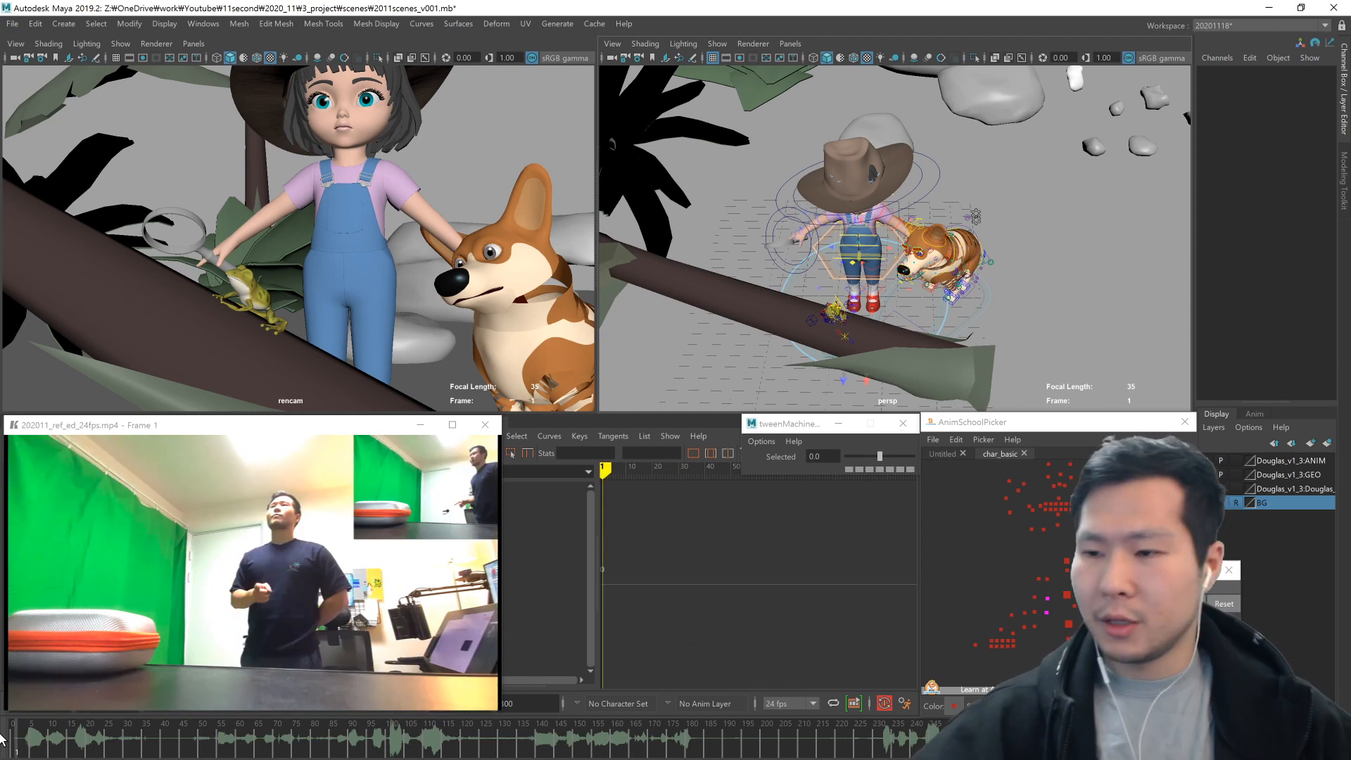
click(887, 290)
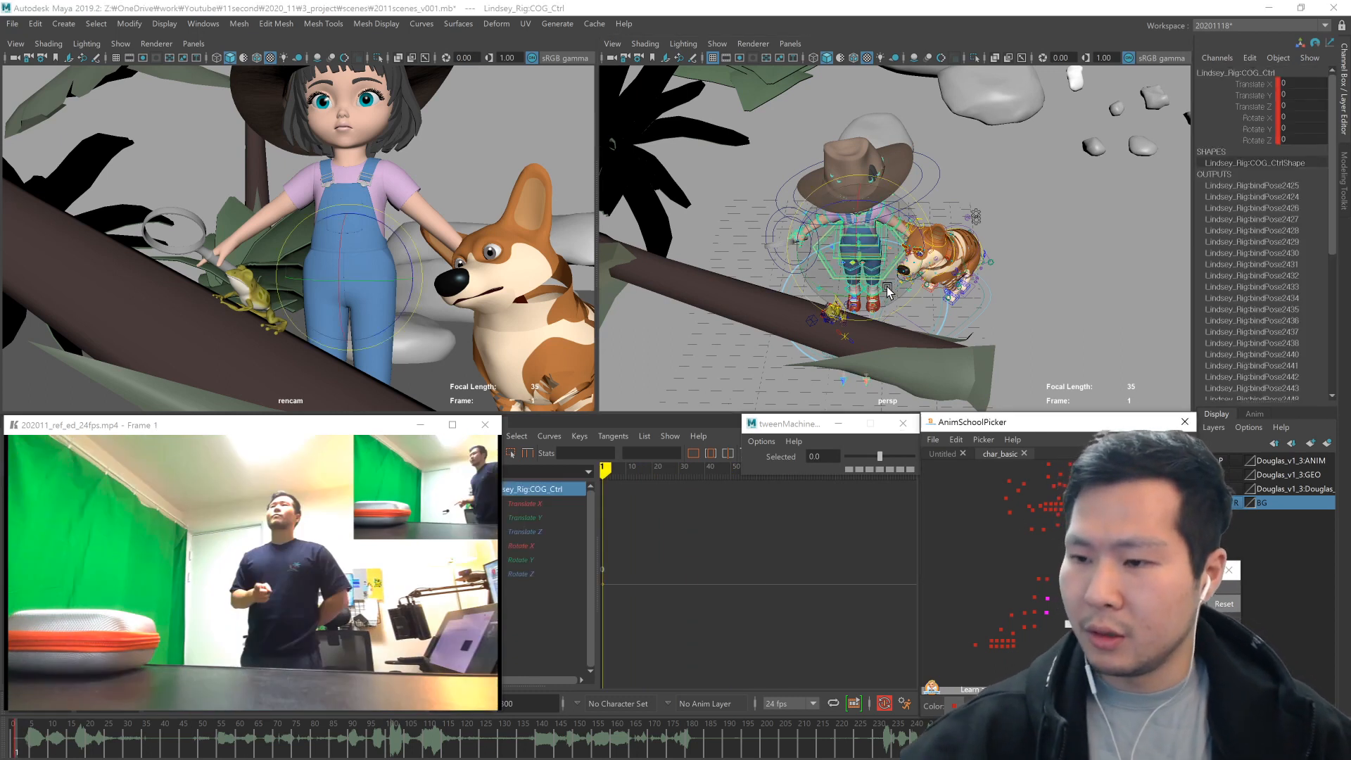
drag(843, 301, 827, 301)
- Select Lindsey's body controls through the picker and set a key on them at frame 18
drag(44, 750, 83, 746)
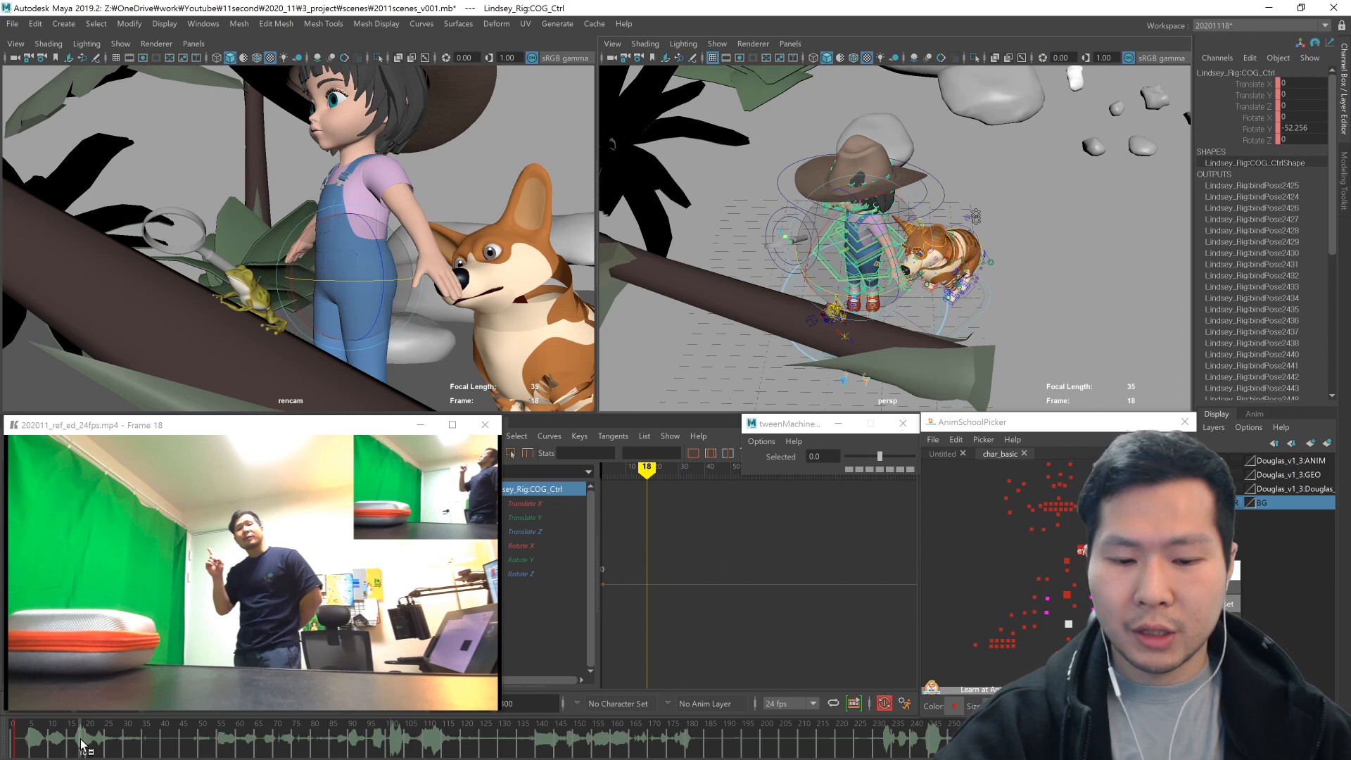
drag(961, 551, 1168, 672)
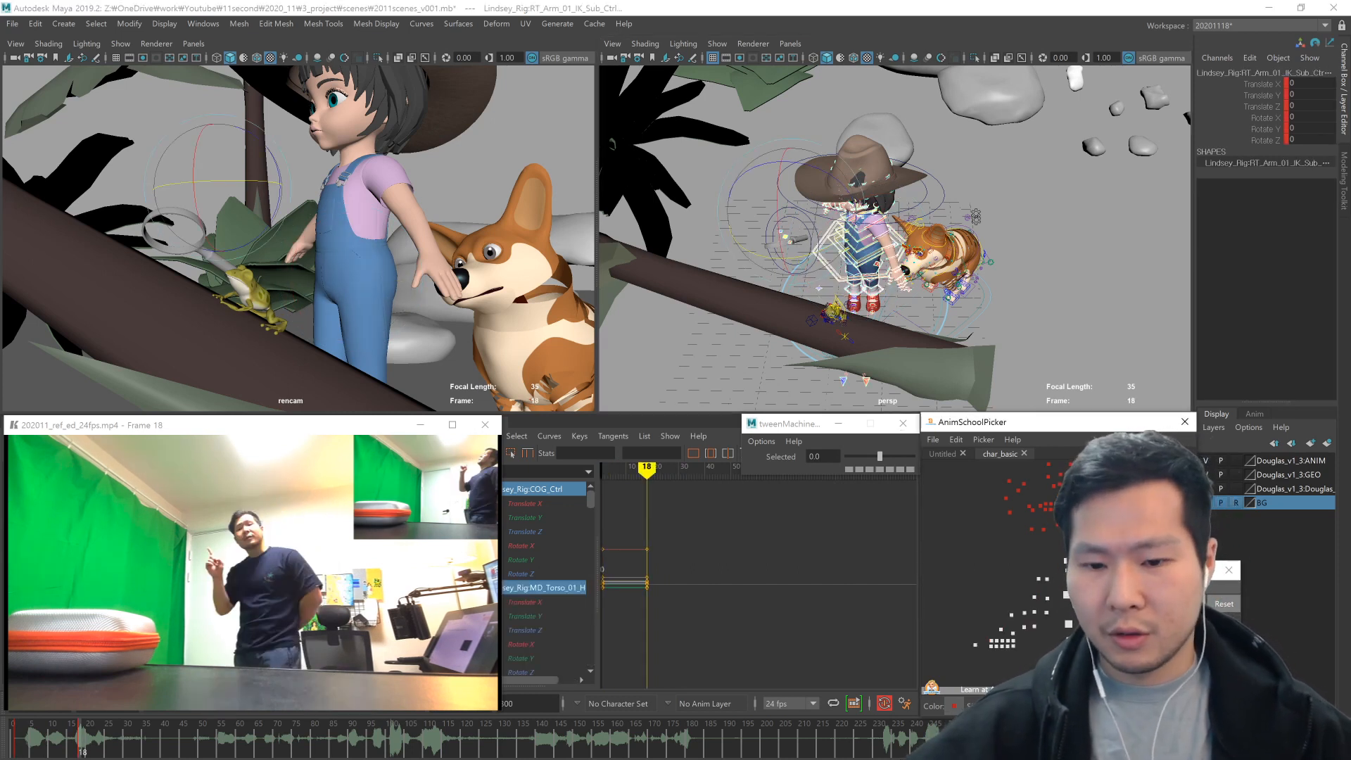
alt+right_drag(1000, 316, 882, 358)
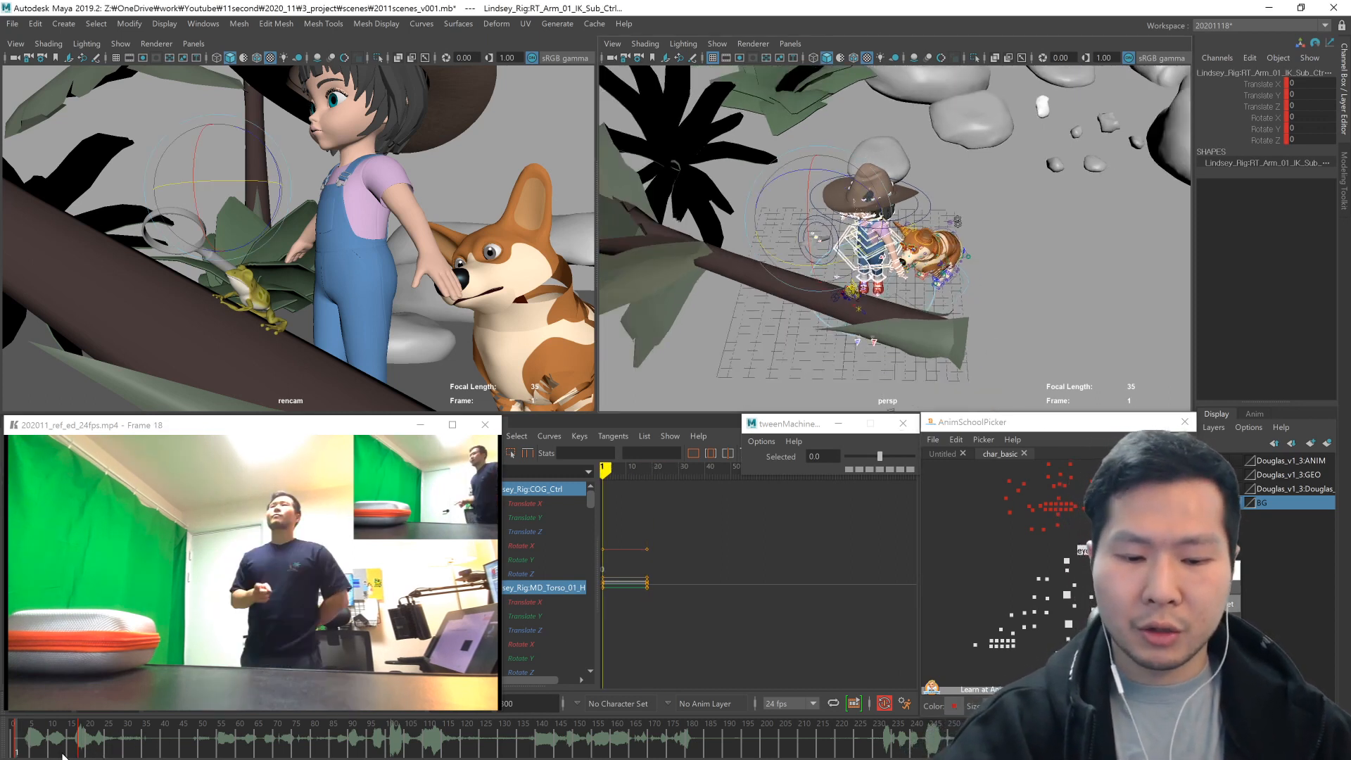
- Scrub and play the opening frames to review the reference video against Lindsey's keys, and return to frame 18
click(24, 746)
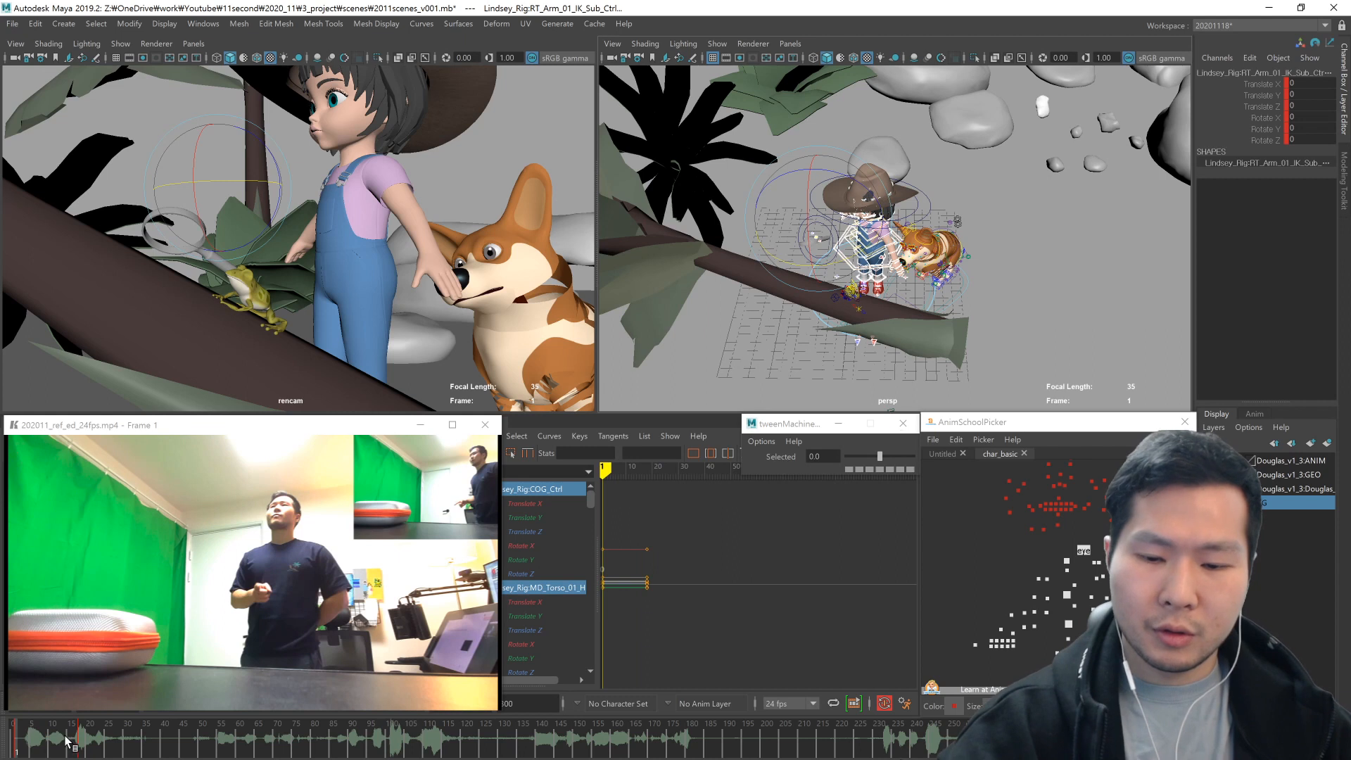
mouse_move(68, 740)
mouse_down()
mouse_move(196, 750)
mouse_move(85, 753)
mouse_up()
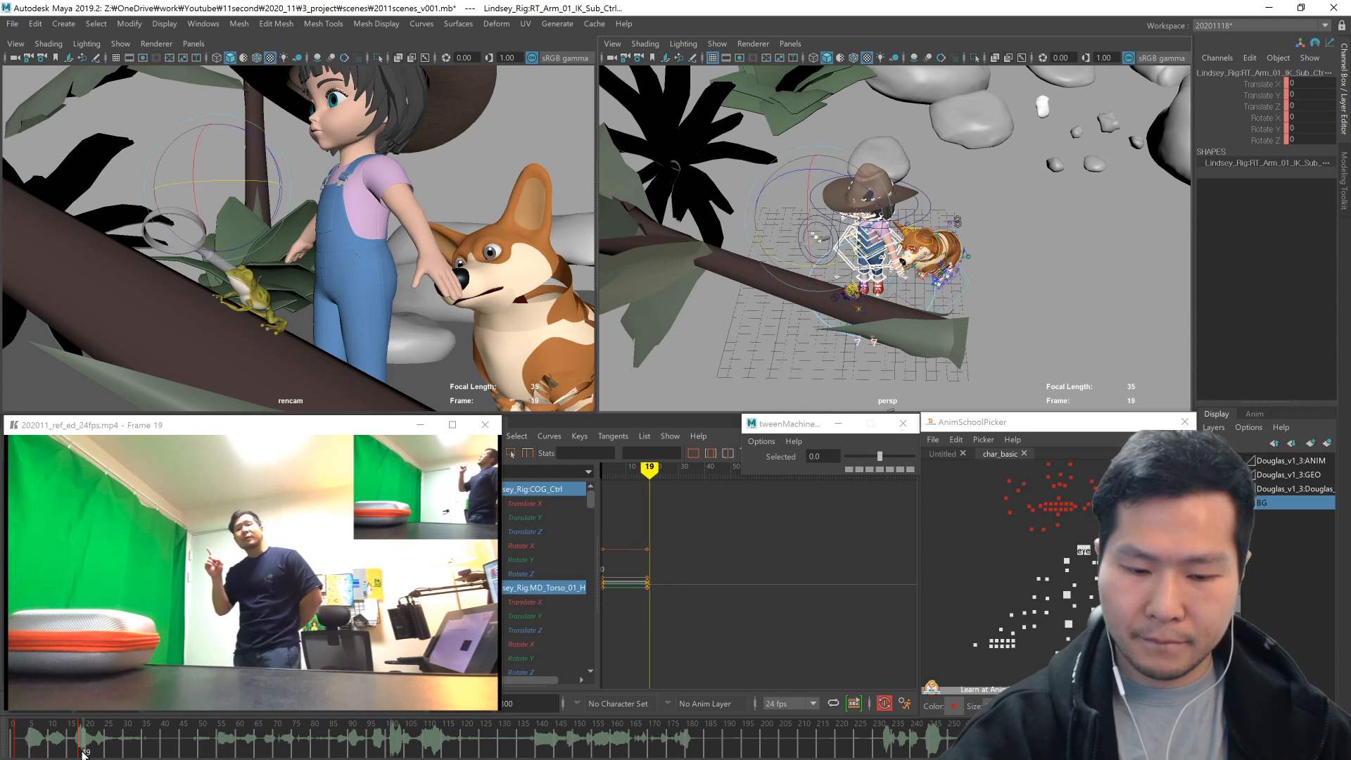
drag(89, 754, 19, 740)
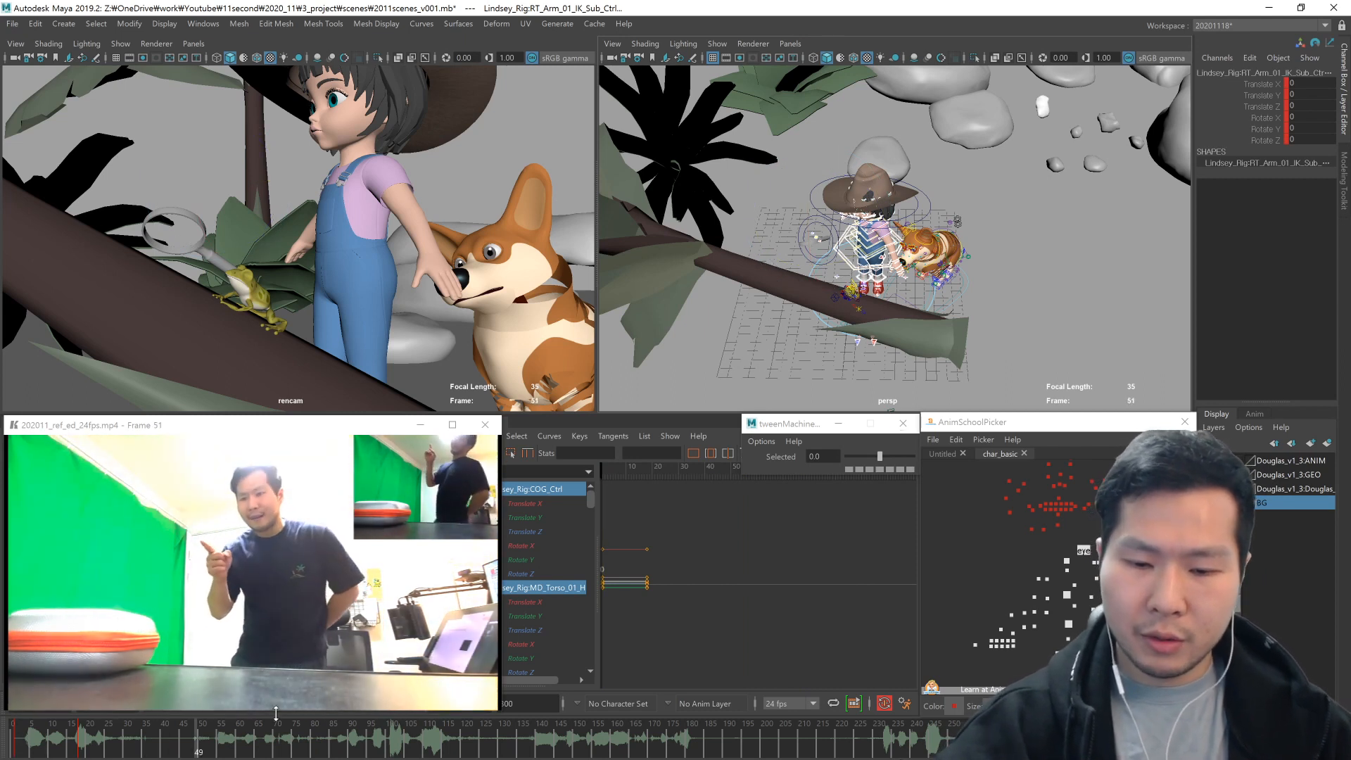
key(alt+v)
click(81, 740)
key(comma)
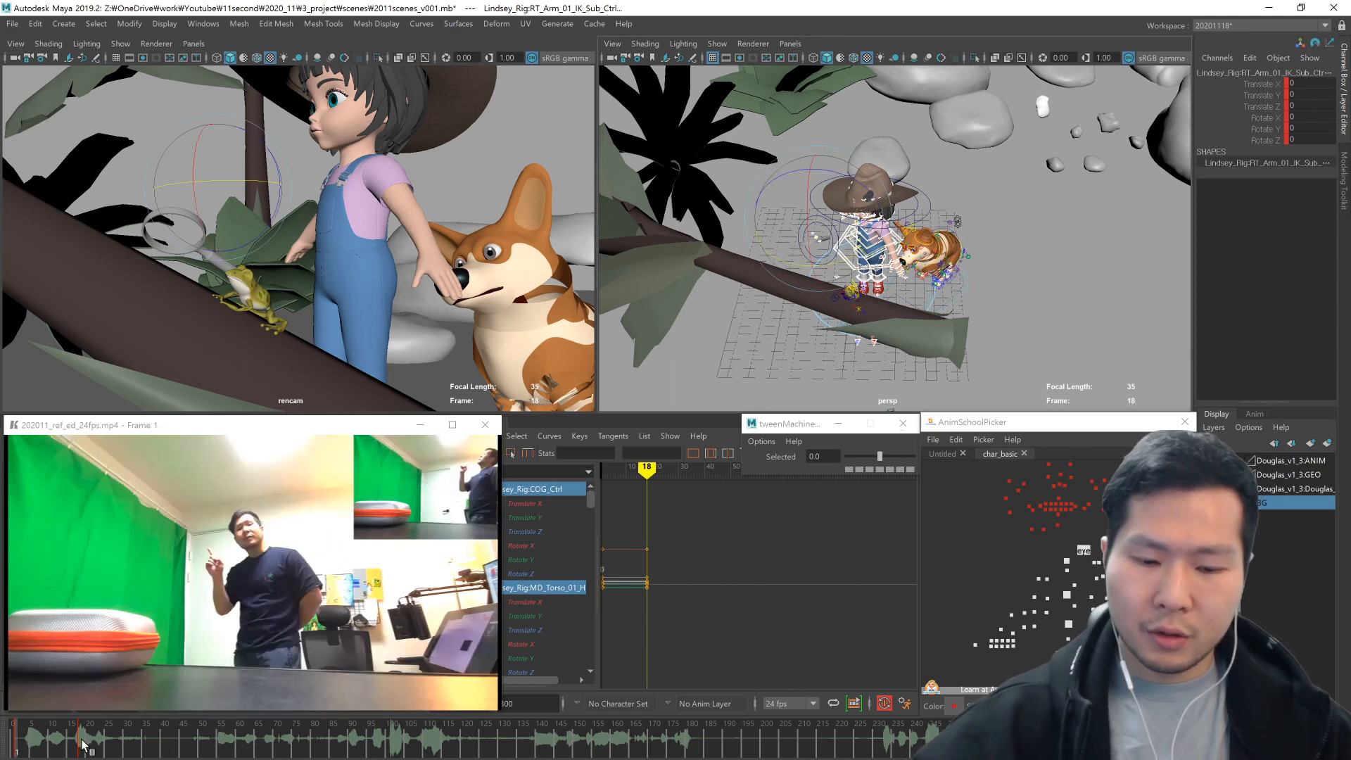
- Select Lindsey's right leg IK control through the picker and examine her rig controls from the front
click(1041, 653)
alt+drag(993, 337, 954, 287)
click(1048, 665)
mouse_move(917, 371)
alt+mouse_down()
mouse_move(1089, 306)
mouse_move(937, 389)
alt+mouse_up()
alt+right_drag(936, 393, 1053, 359)
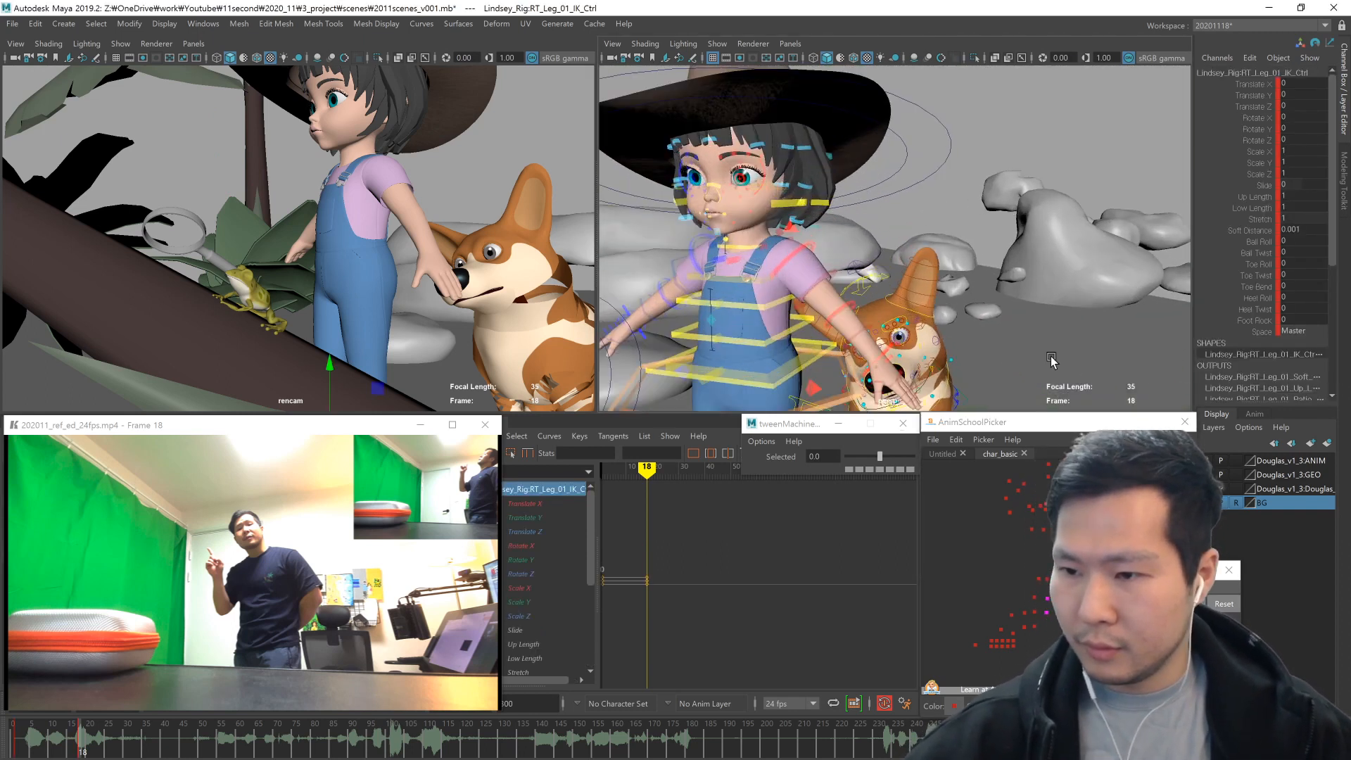
alt+middle_drag(1053, 359, 1158, 358)
- Find the right clavicle control through the picker, select both arm master controls, and examine them in the perspective view
click(1041, 655)
click(1061, 563)
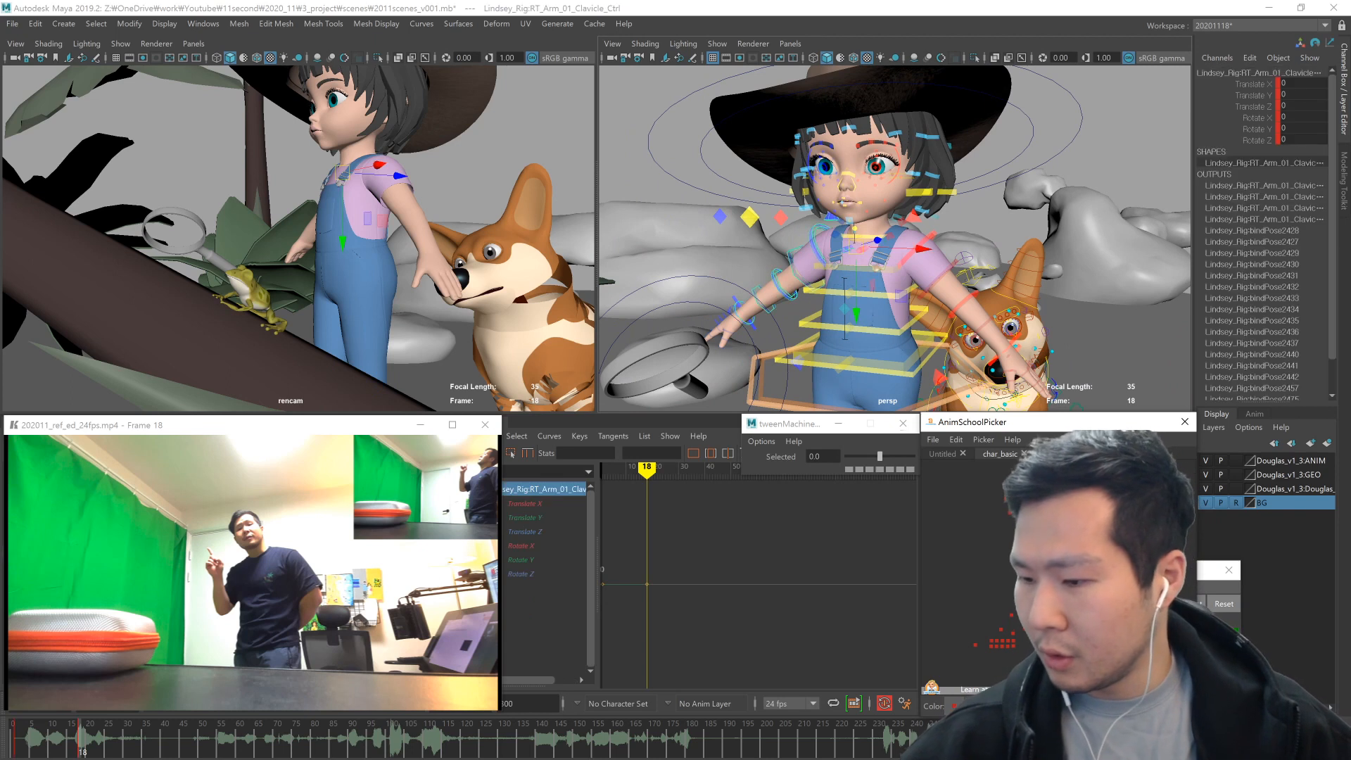
click(1056, 556)
click(1049, 546)
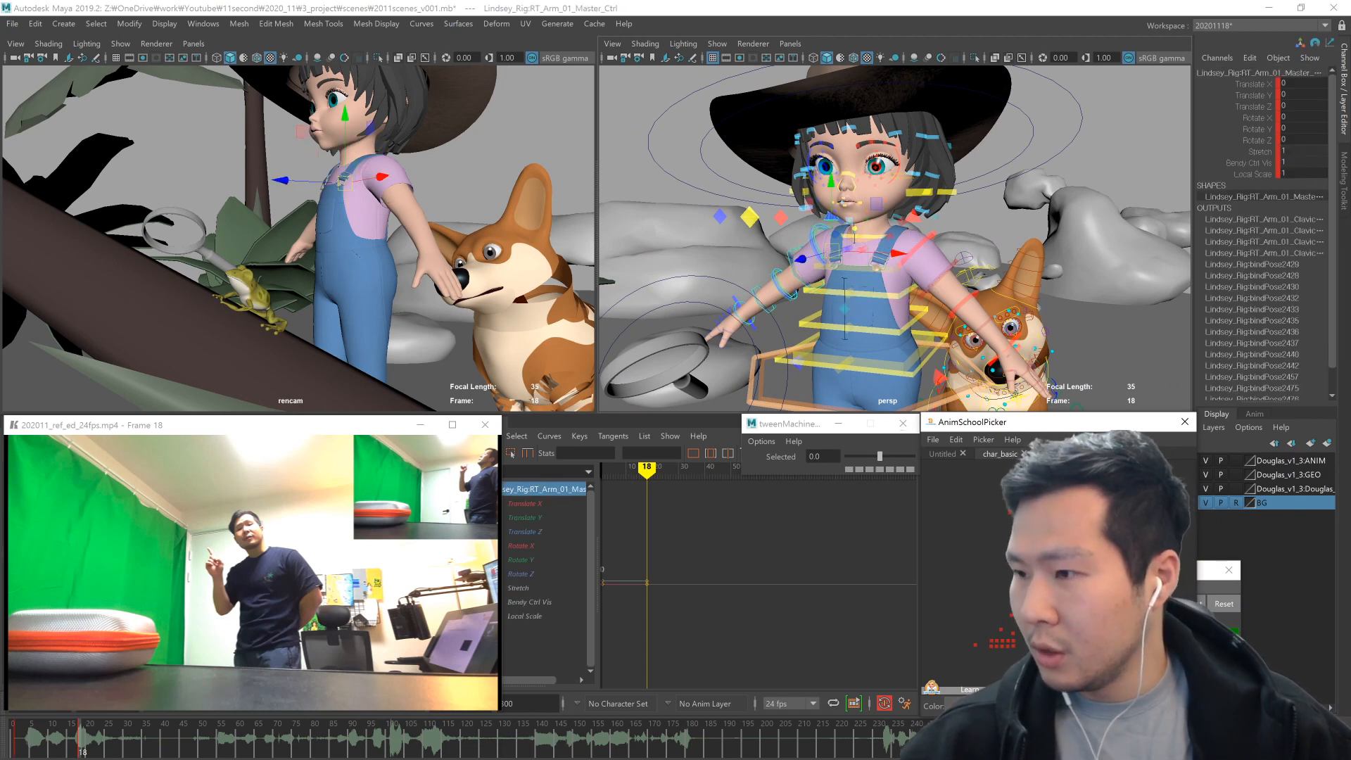
shift+click(1039, 546)
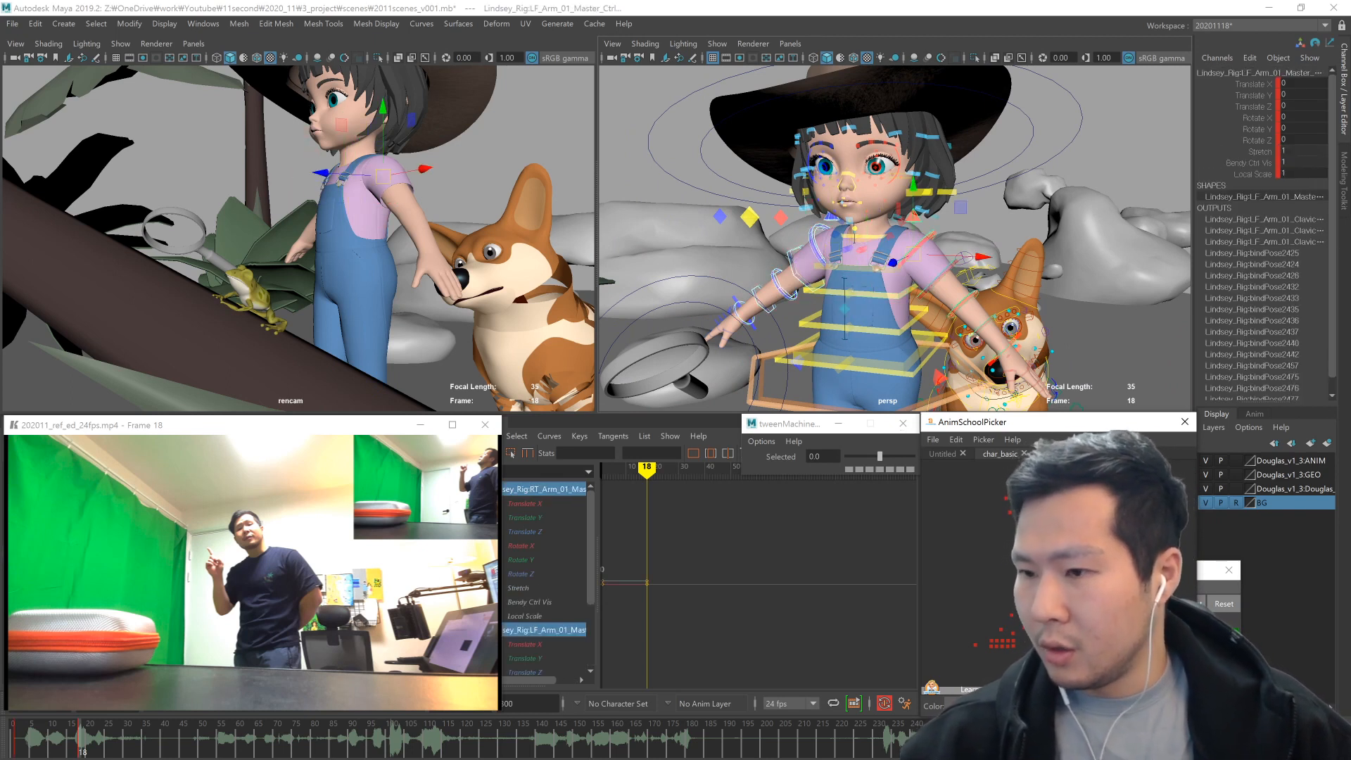
alt+drag(840, 330, 910, 319)
scroll(910, 319, up, 3)
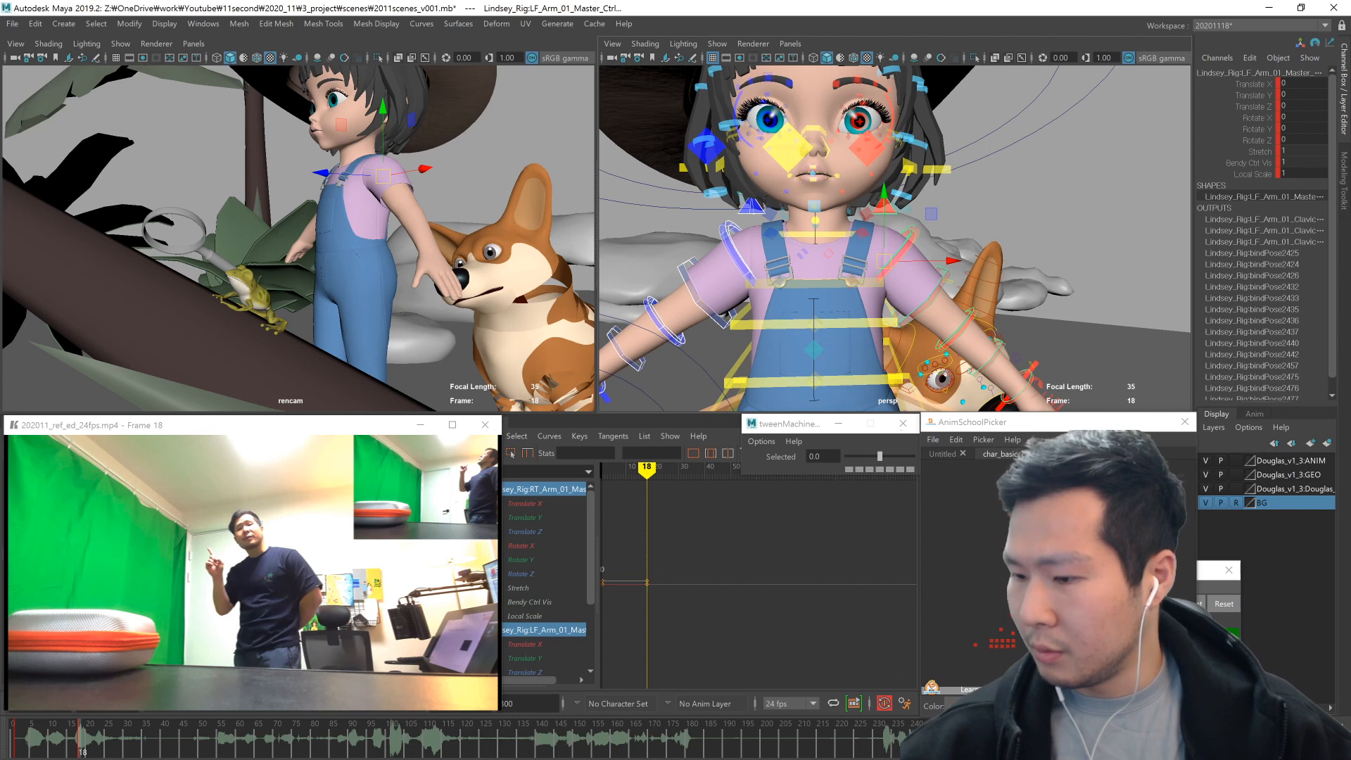
- Compare the right clavicle, neck FK and right arm master controls by selecting each one through the picker
click(1056, 549)
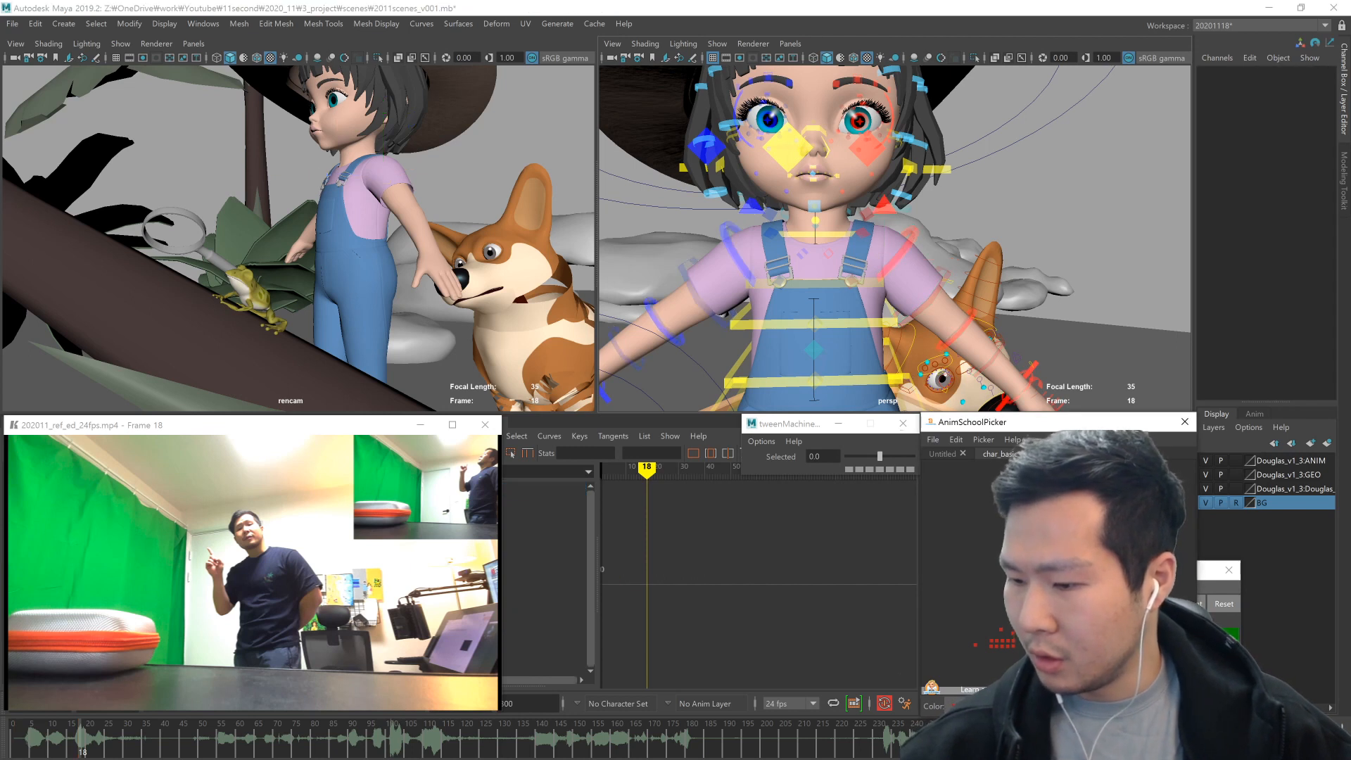
click(1048, 546)
click(1045, 534)
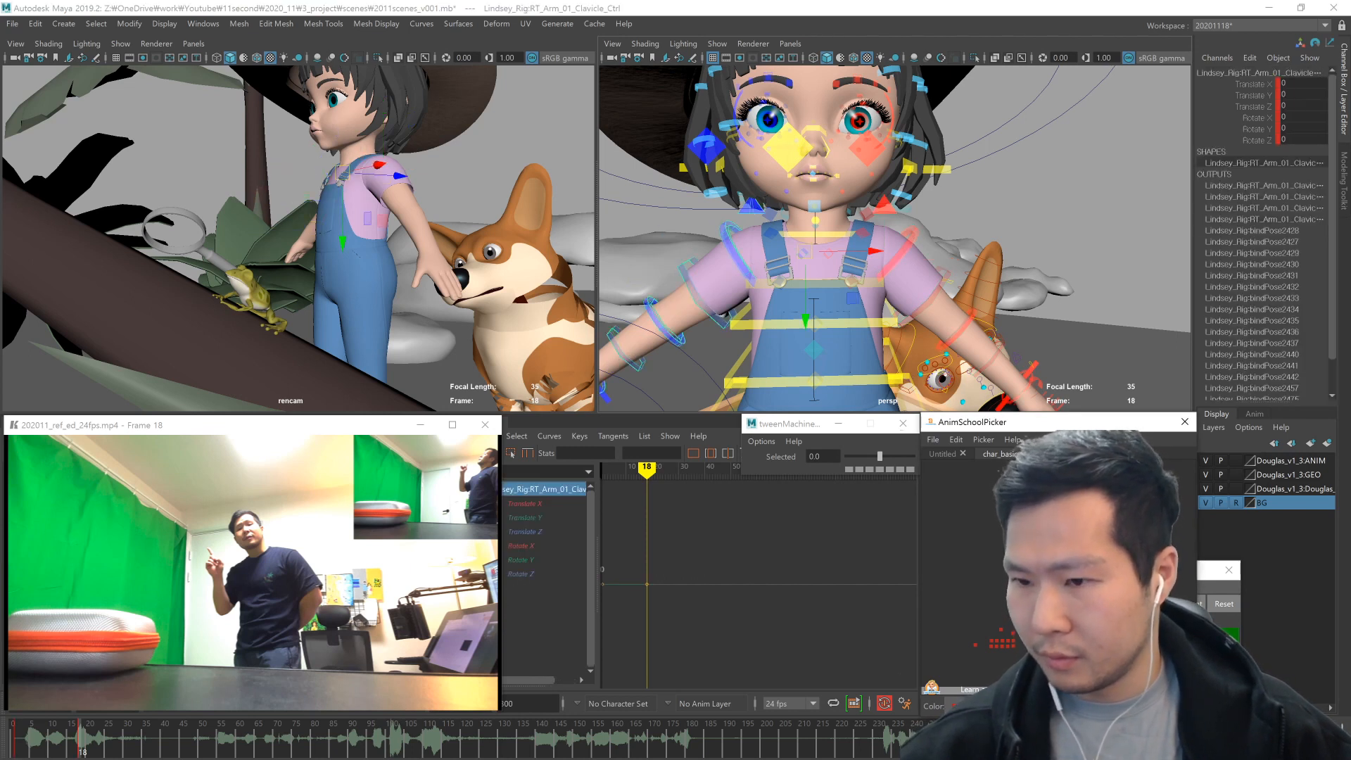
click(1058, 524)
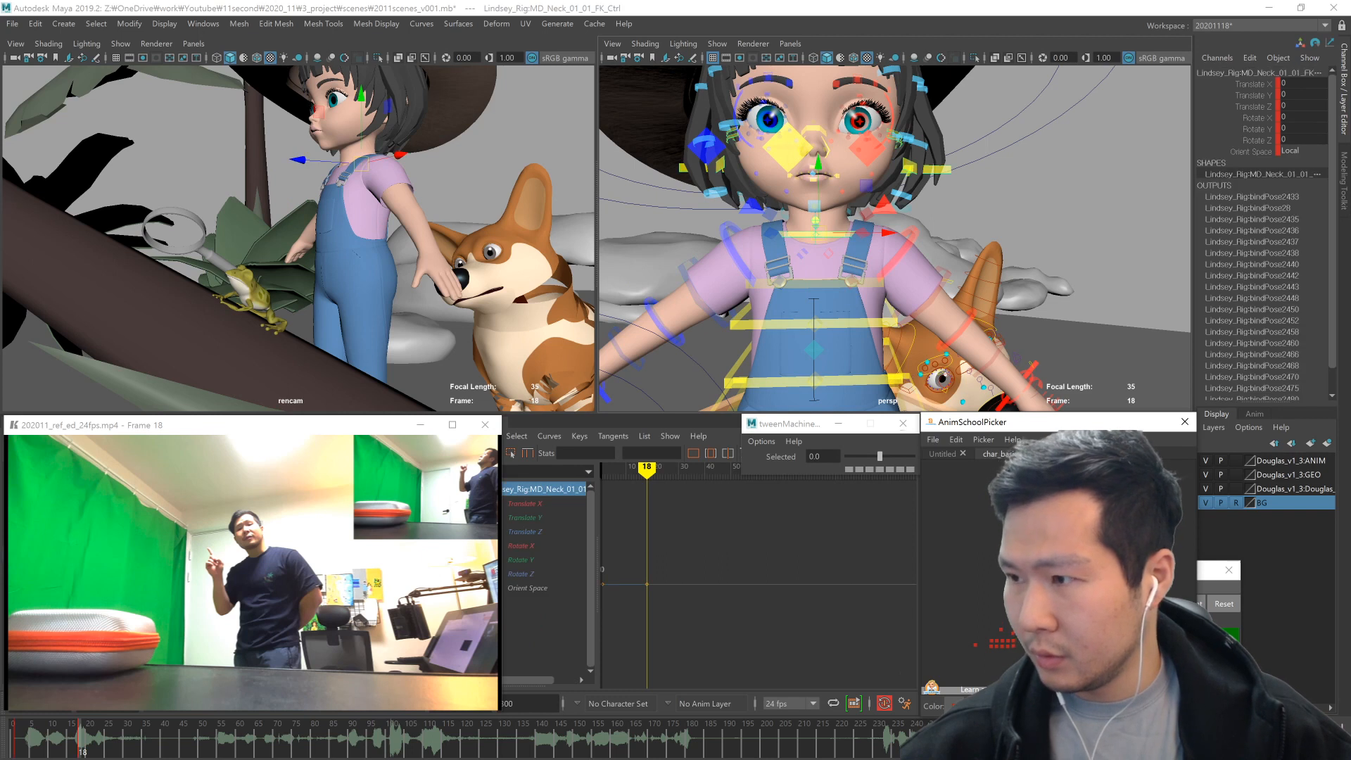
click(1040, 526)
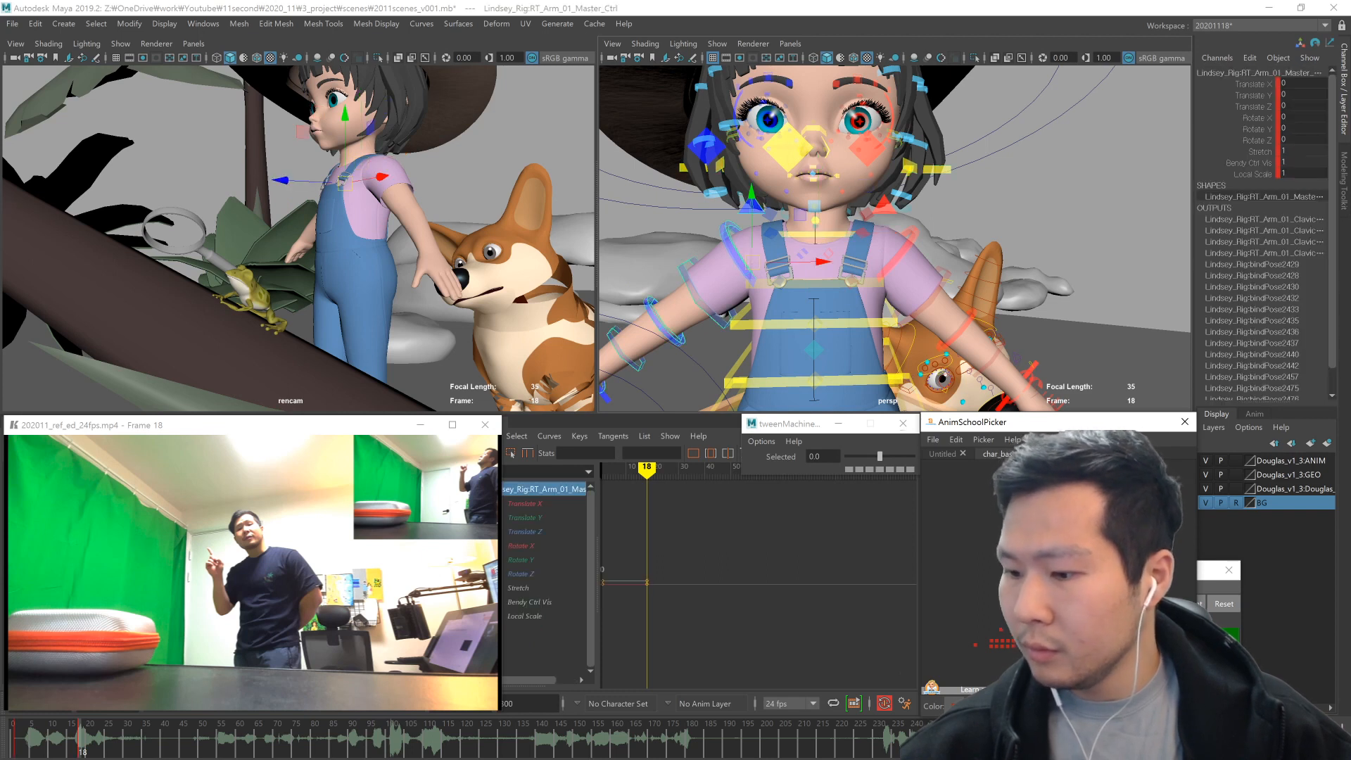
click(1045, 535)
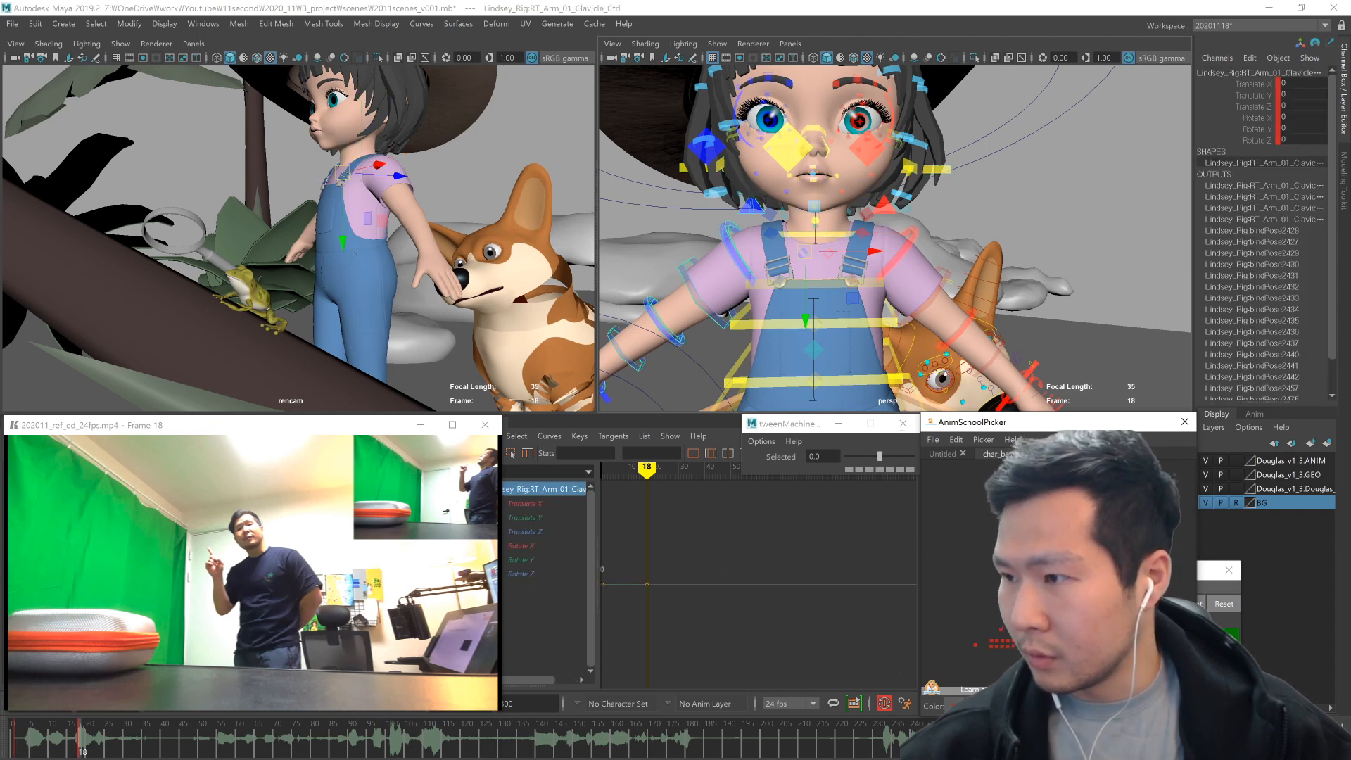
click(1040, 526)
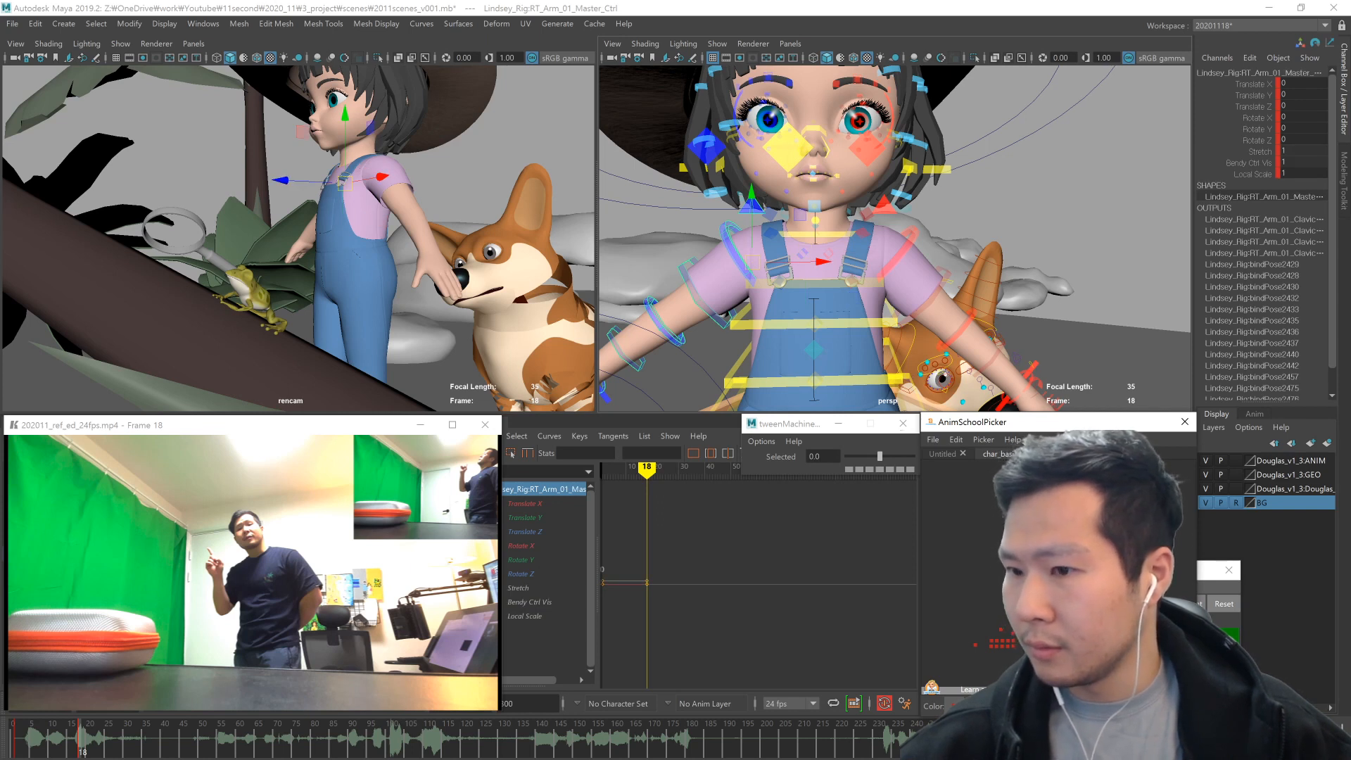
- Set Orient Space to COG on both shoulder FK controls at frame 18, and undo a trial Rotate Z of 0
click(744, 273)
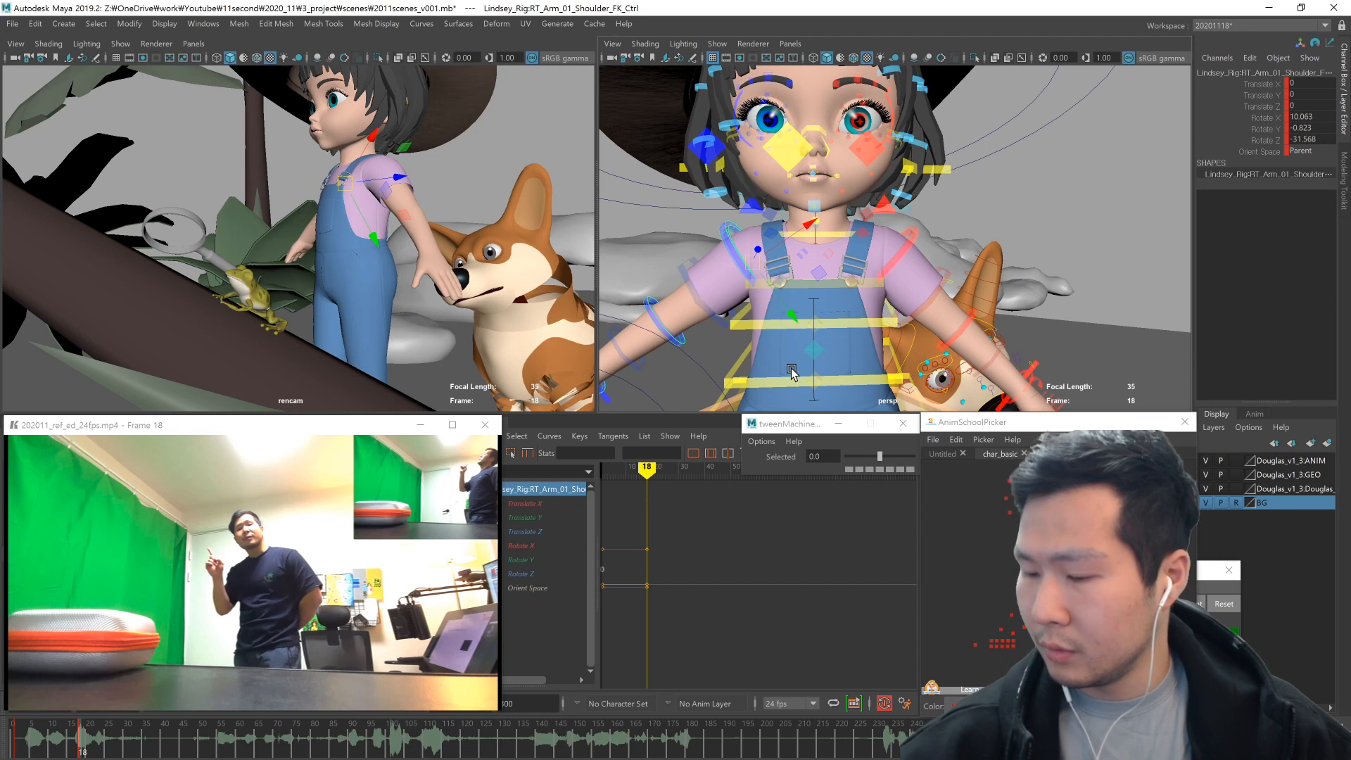
click(1049, 521)
click(1039, 531)
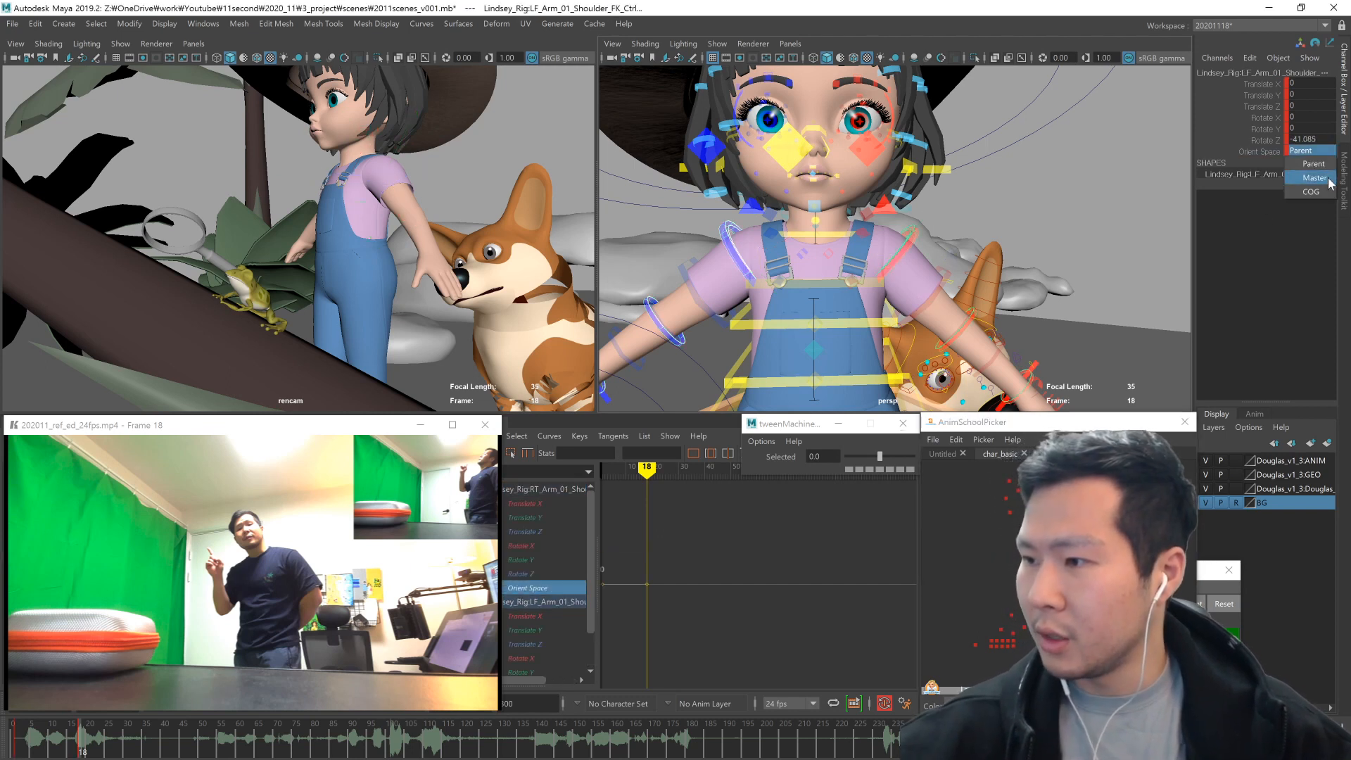
alt+right_drag(1087, 367, 1011, 398)
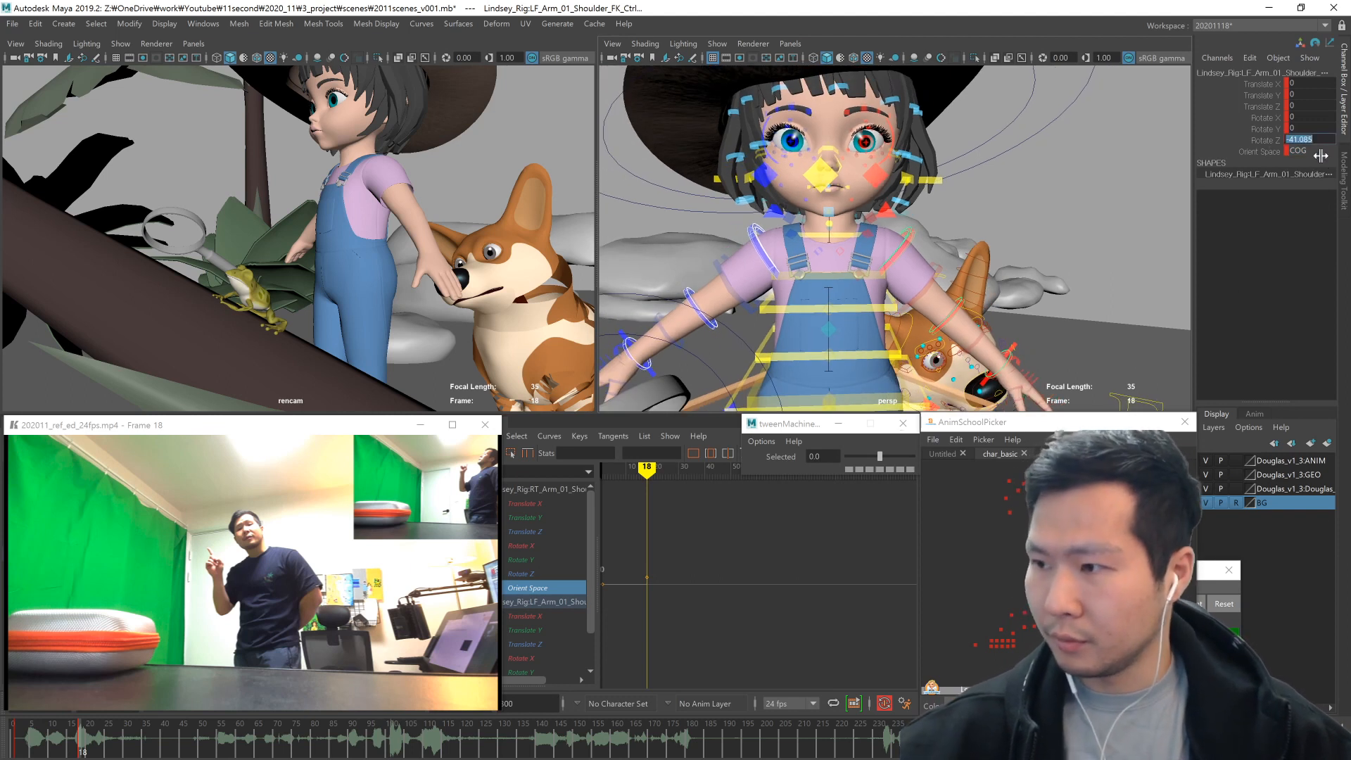
text(0)
key(Return)
key(ctrl+z)
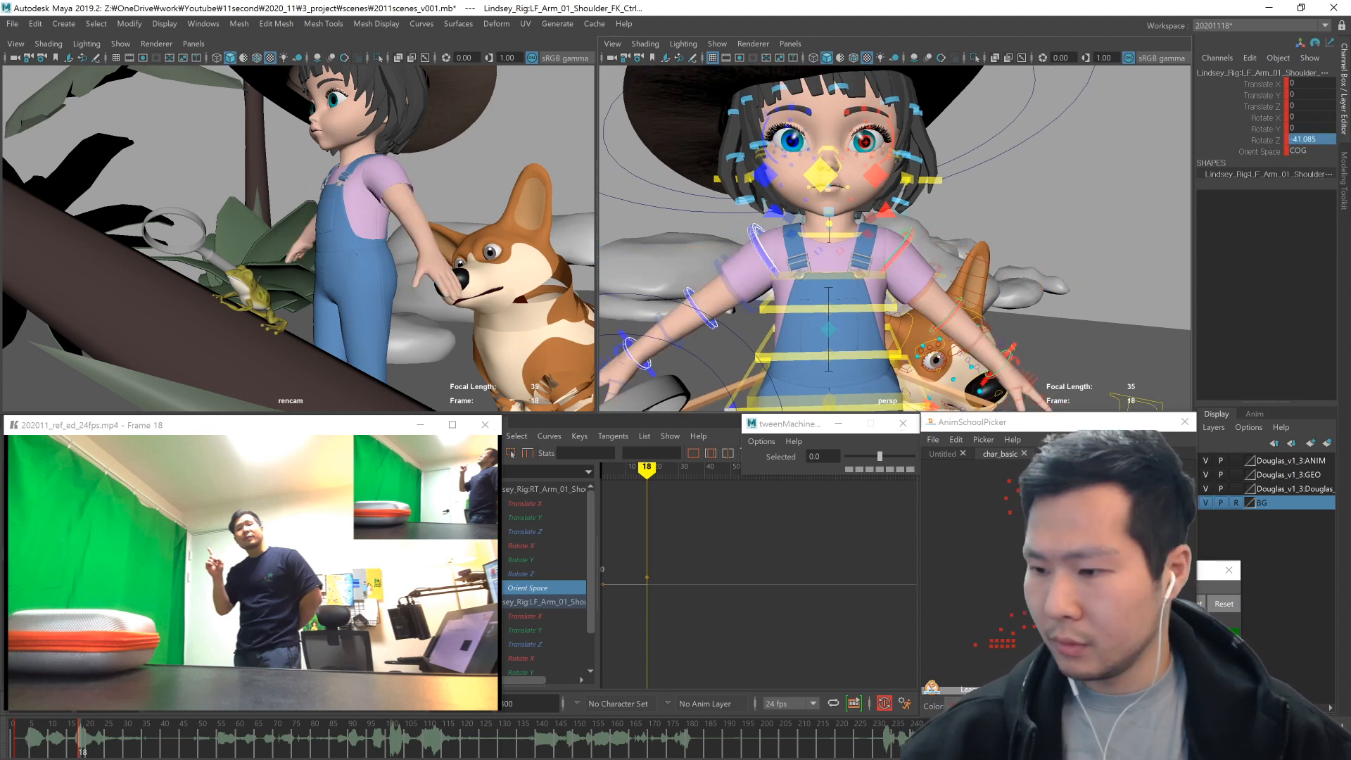
- Select all of Lindsey's controls, delete their keys on frame 1, and set a key on frame 18
key(comma)
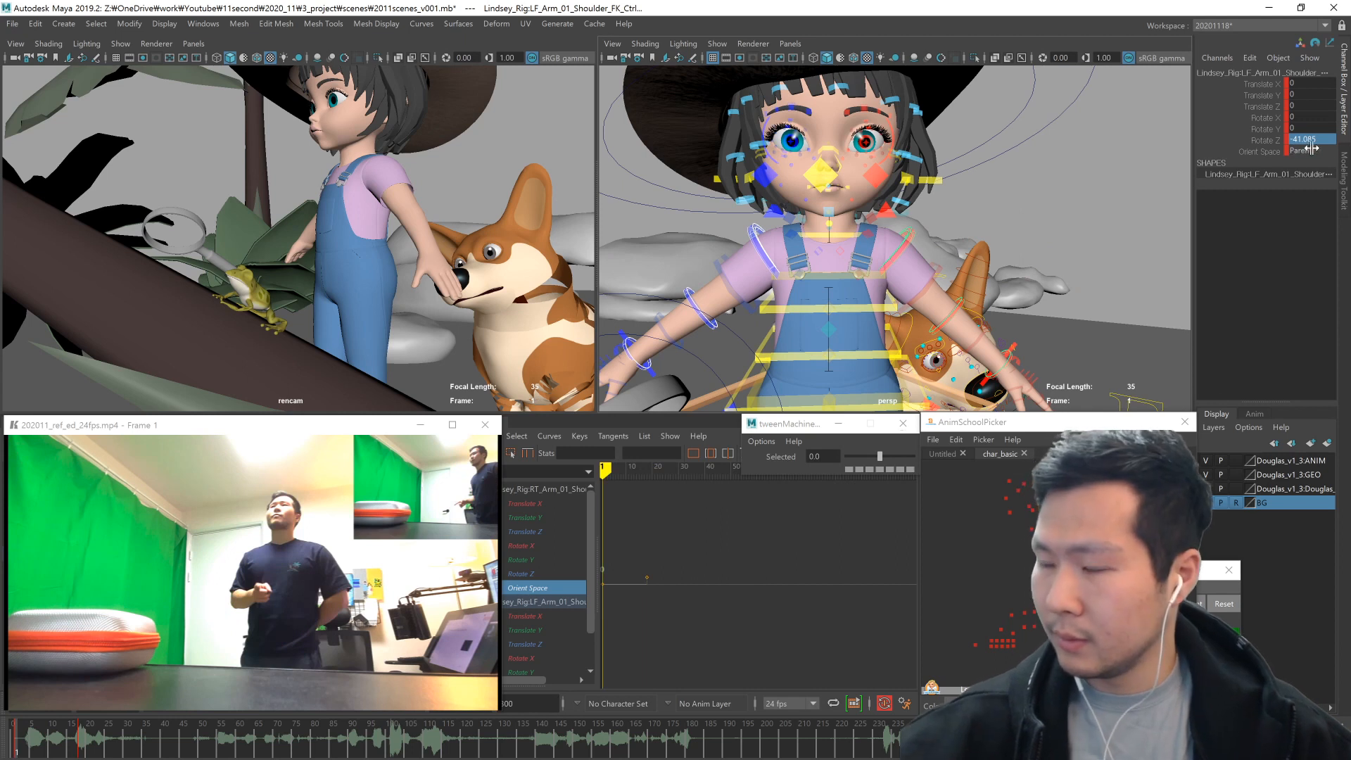
key(period)
click(1098, 521)
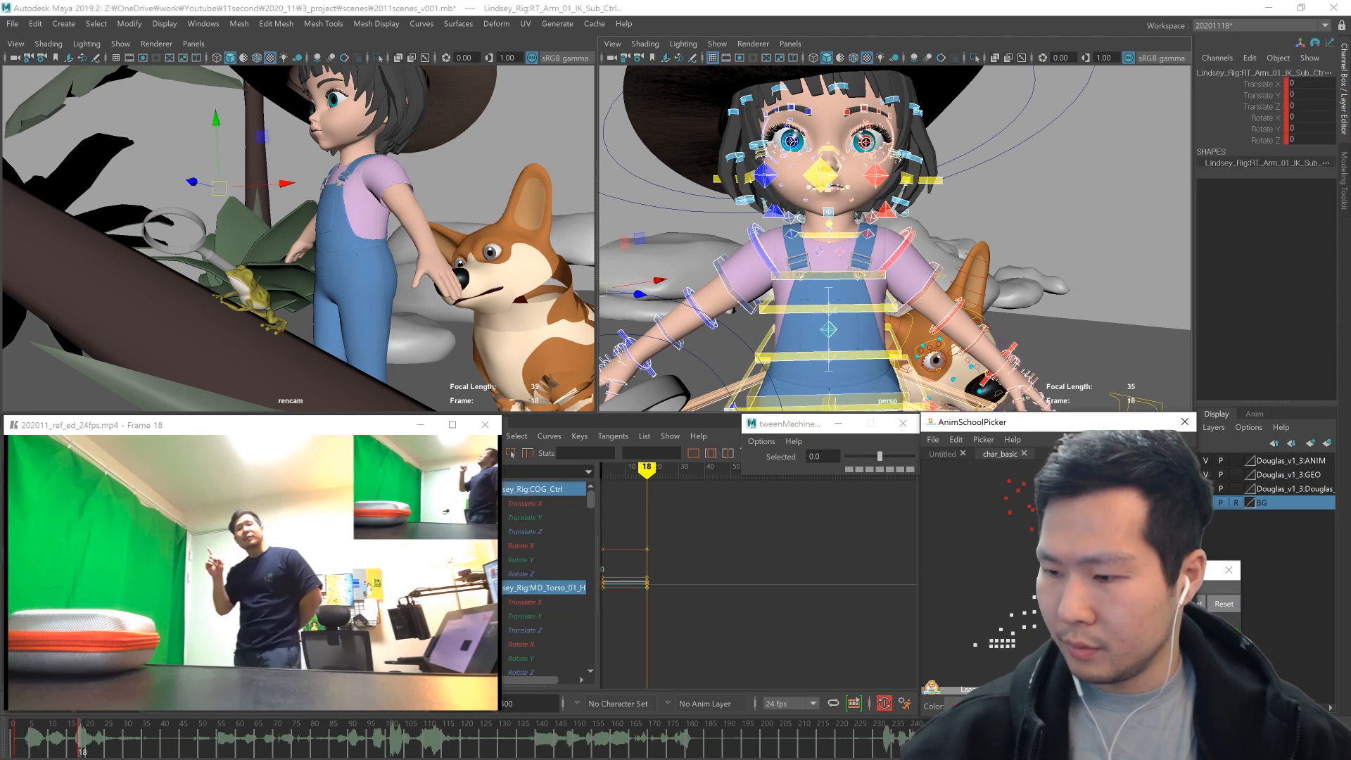
shift+click(1098, 492)
key(comma)
key(Delete)
key(period)
key(s)
click(1098, 521)
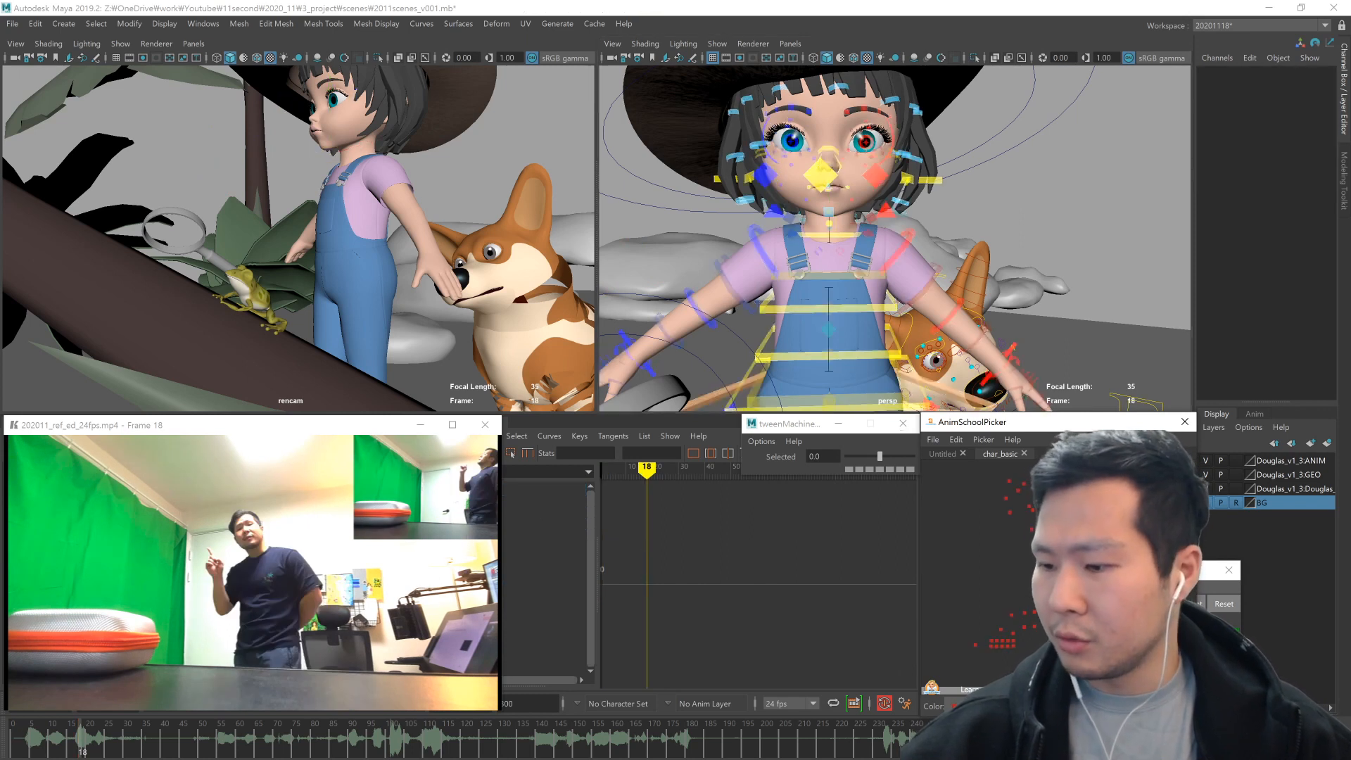
- Try rotating the second torso FK control in the perspective view, and undo the test
alt+drag(929, 366, 883, 387)
click(925, 292)
key(e)
drag(916, 279, 862, 328)
key(ctrl+z)
click(946, 346)
key(ctrl+z)
key(ctrl+z)
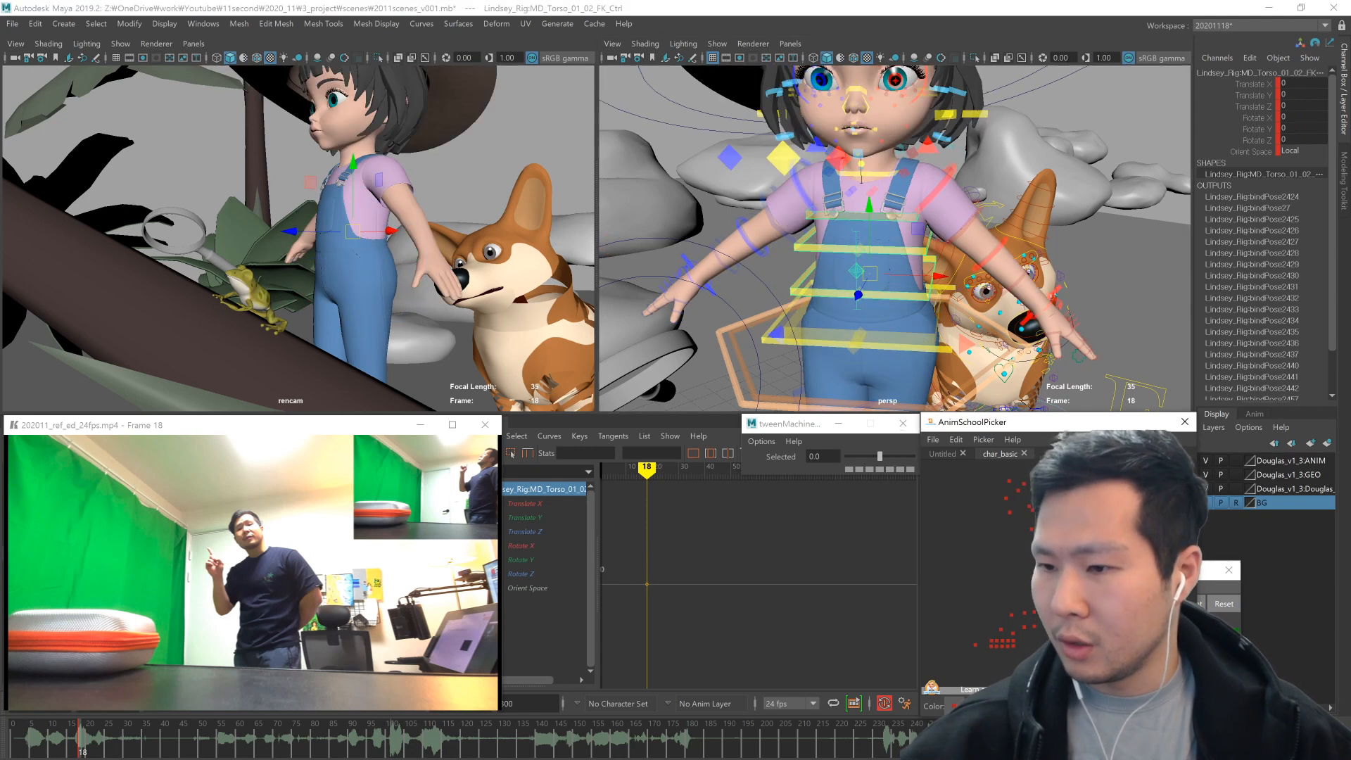
key(ctrl+z)
- Try rotating the COG control and a torso FK control to compare them, and undo the rotations
click(958, 405)
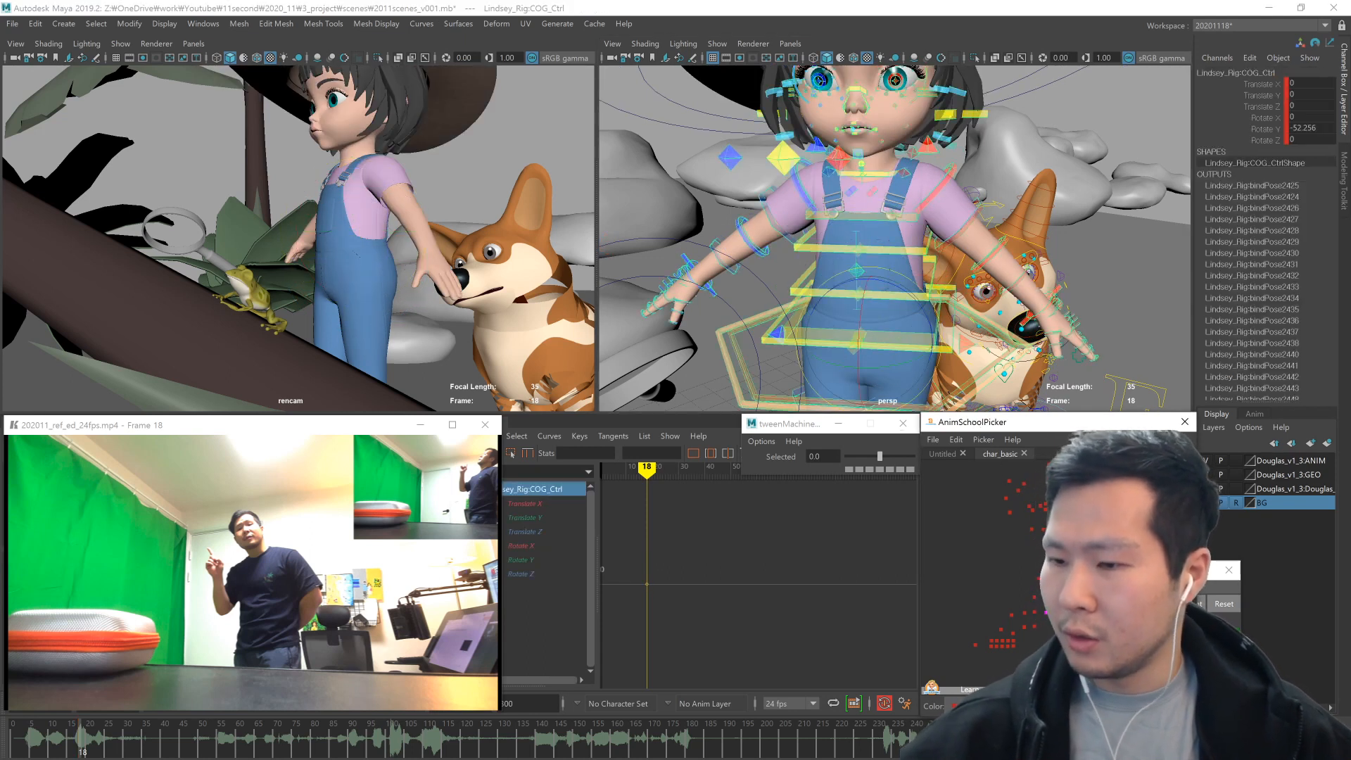
drag(897, 370, 1039, 345)
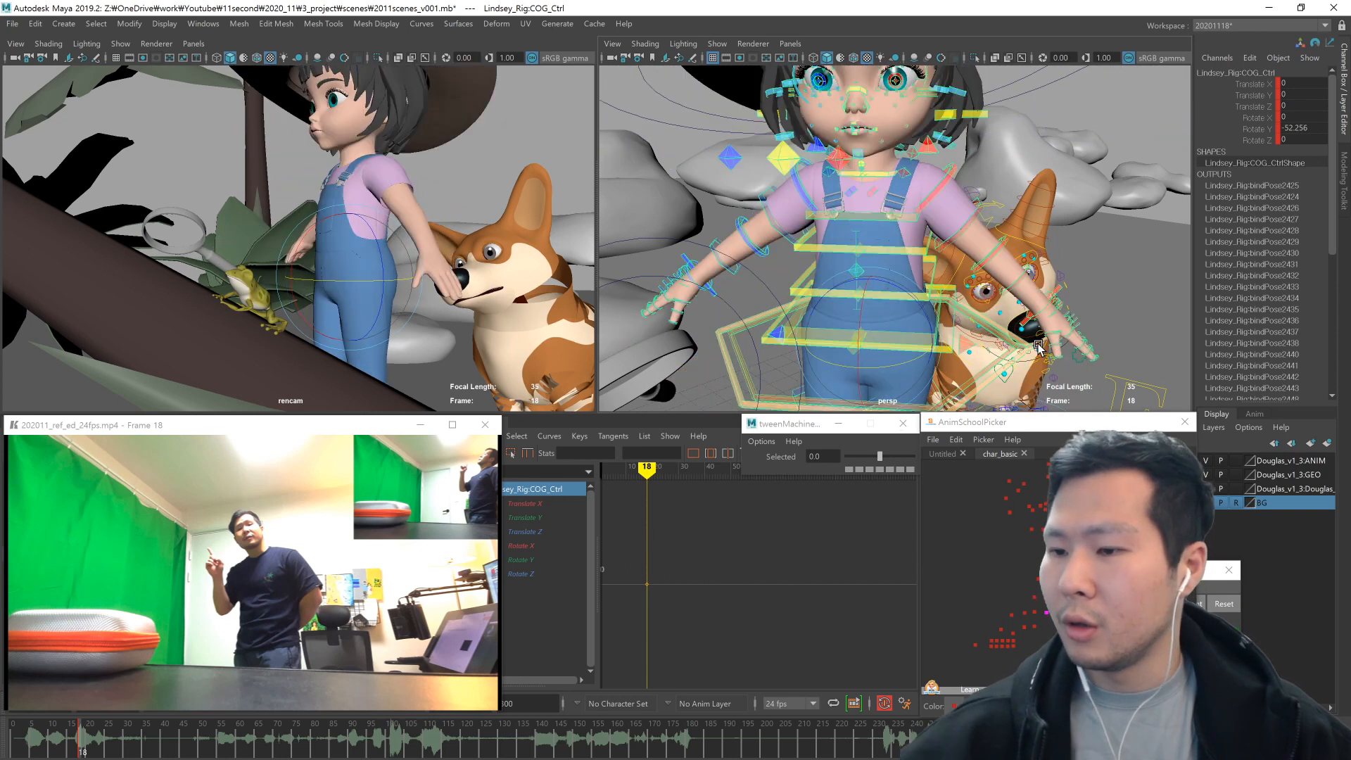
click(923, 294)
key(e)
drag(896, 263, 950, 295)
key(ctrl+z)
- Examine the Orient Space options of the first and second neck FK controls
alt+drag(1022, 373, 931, 338)
click(1055, 574)
key(w)
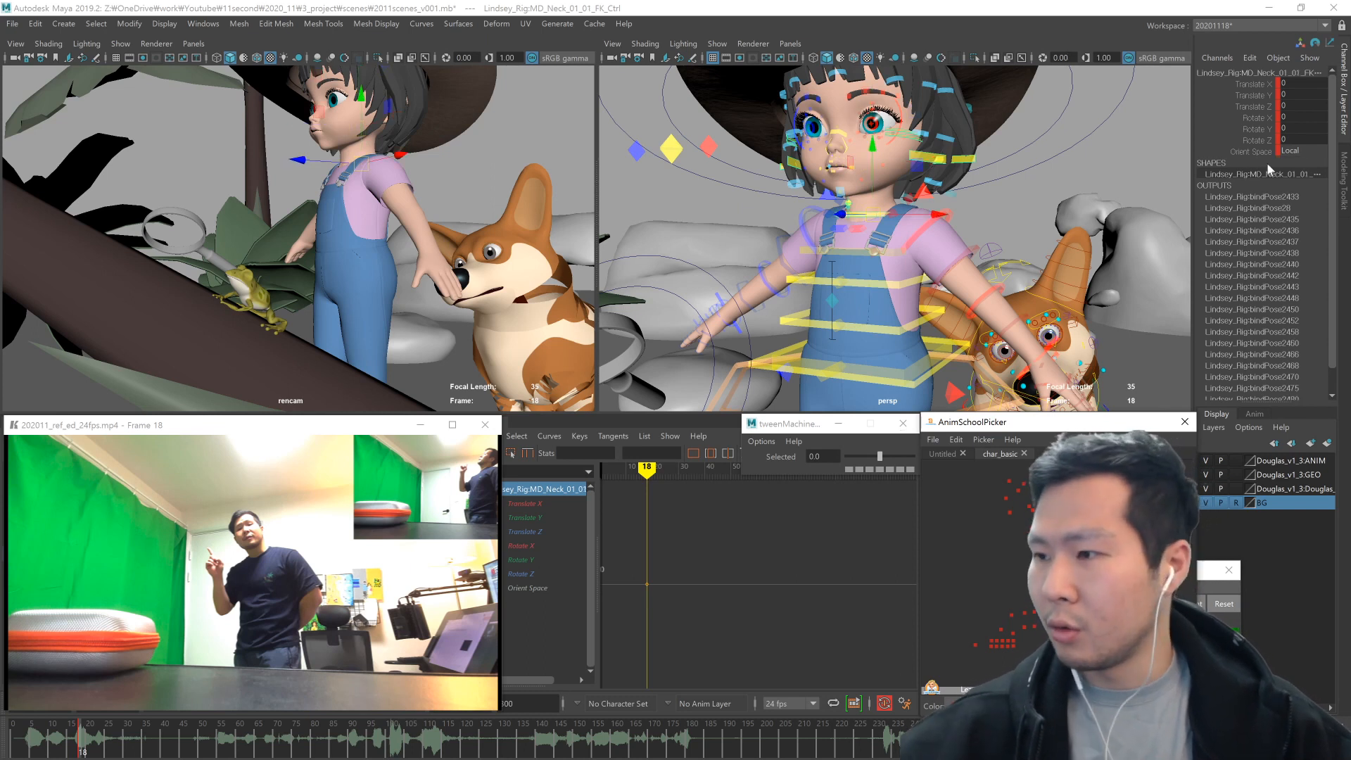
click(1057, 563)
click(1307, 150)
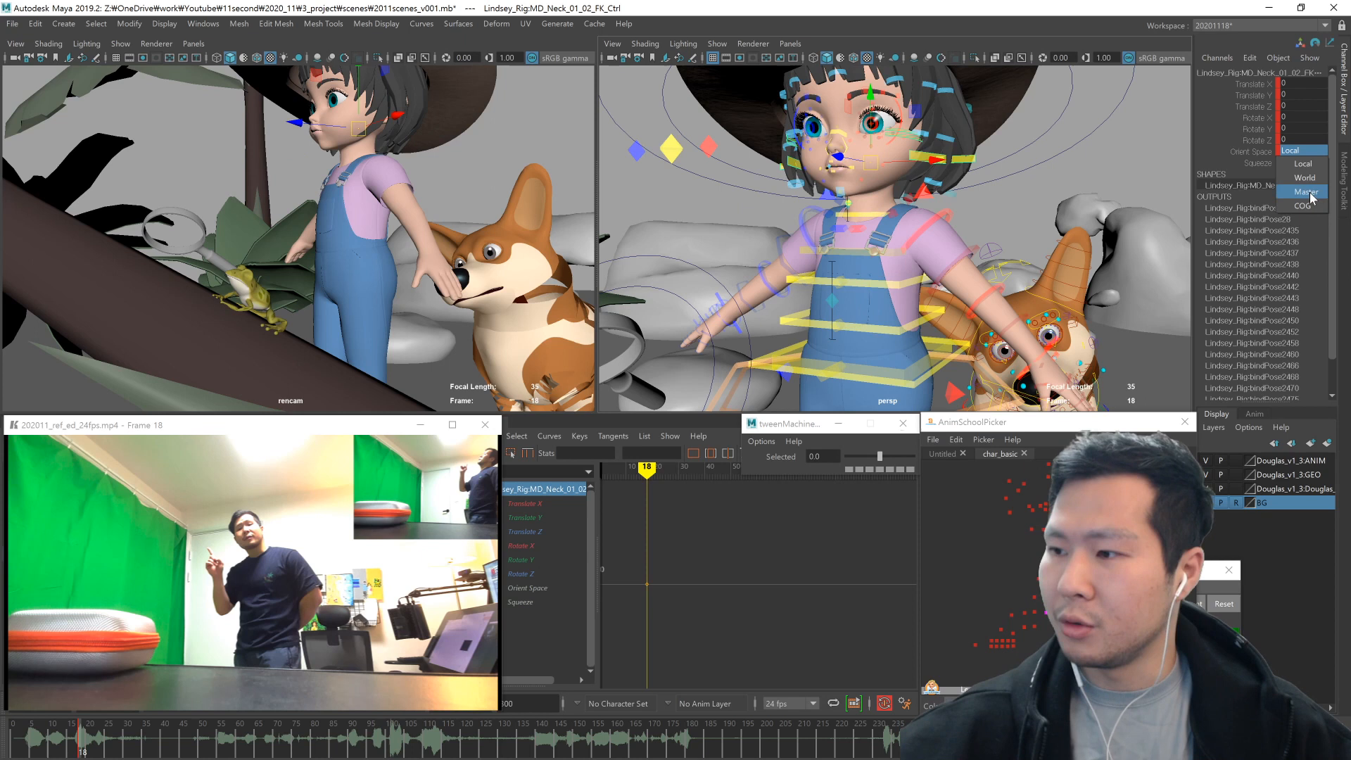
- Try rotating the COG control at frame 18, and undo the rotation
click(1073, 609)
key(e)
drag(876, 396, 928, 394)
key(ctrl+z)
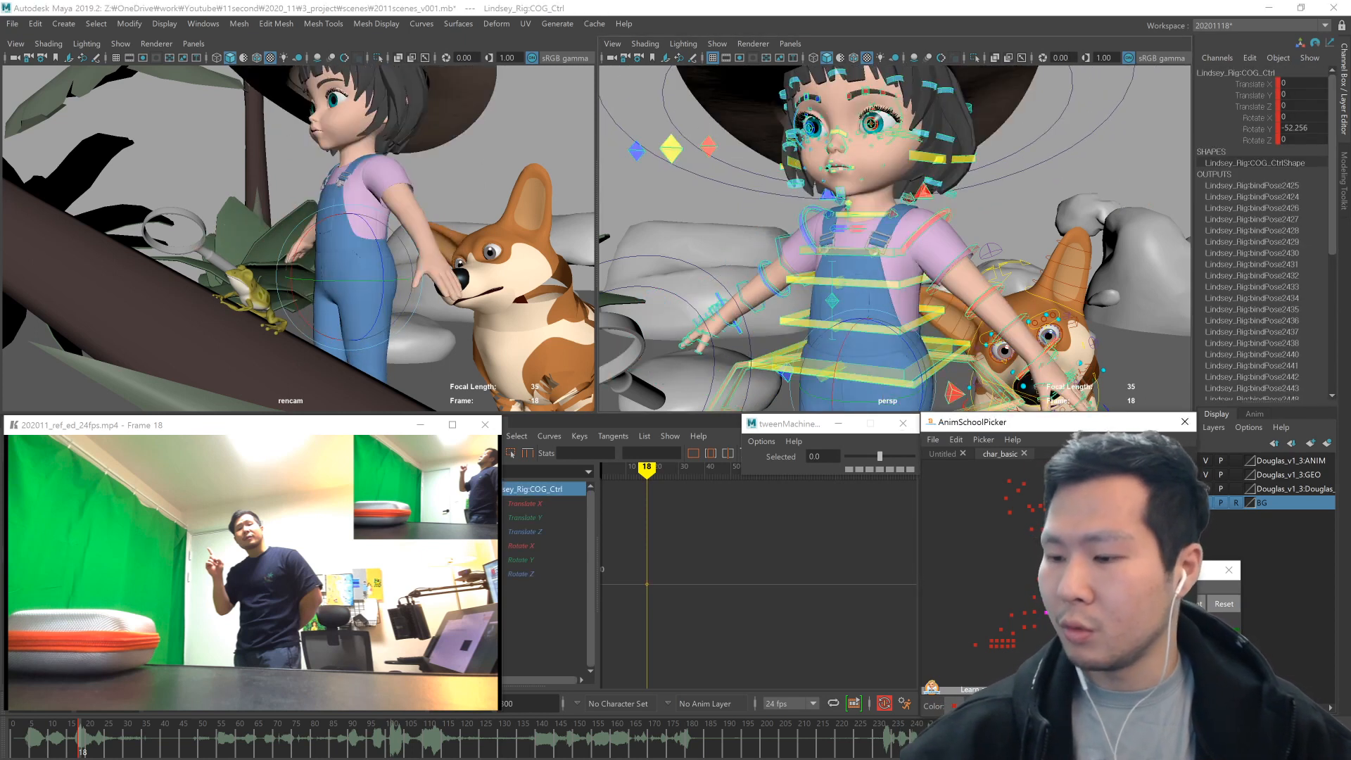
- Try rotating the second torso FK control, undo it, and view the torso controls from the side
click(1070, 589)
mouse_move(875, 309)
mouse_down()
mouse_move(939, 309)
mouse_move(836, 303)
mouse_move(912, 323)
mouse_move(841, 299)
mouse_move(872, 317)
mouse_up()
key(ctrl+z)
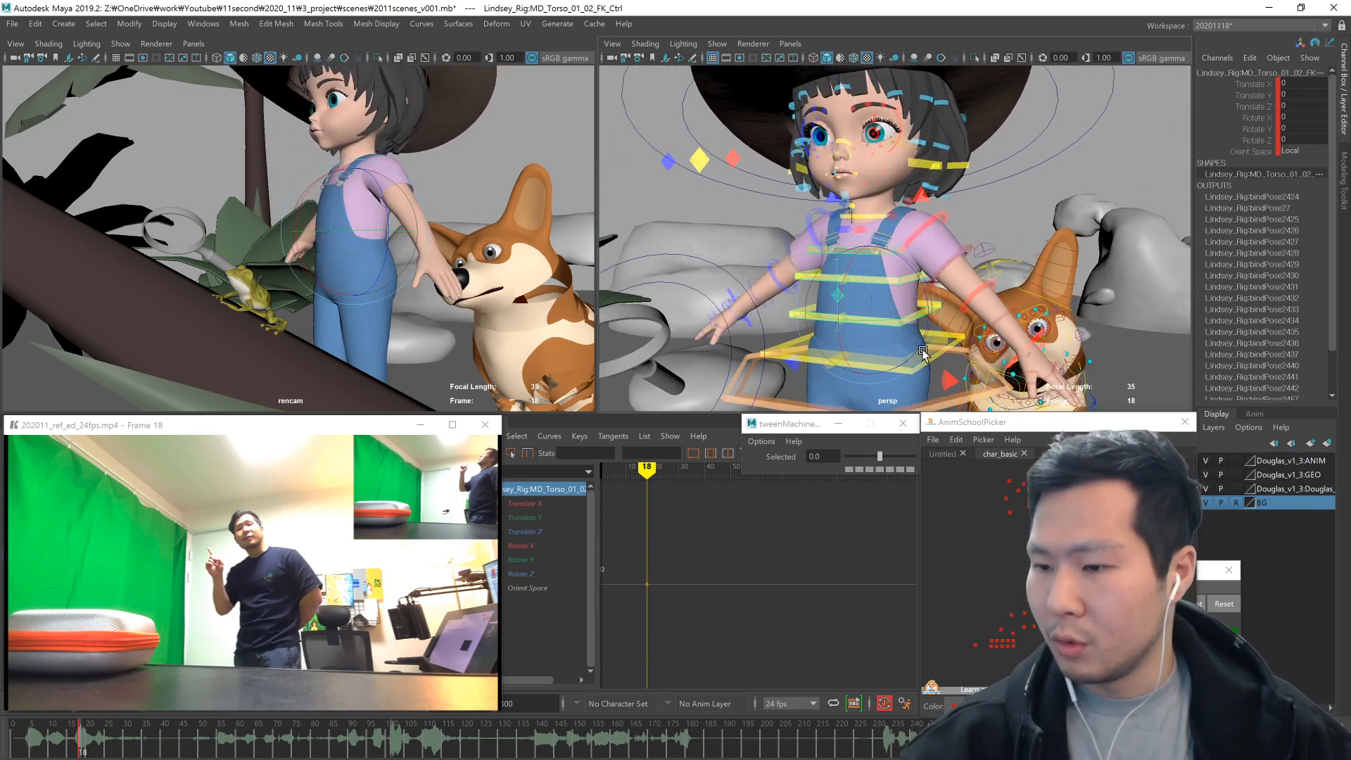
alt+middle_drag(907, 398, 956, 337)
alt+drag(956, 337, 899, 357)
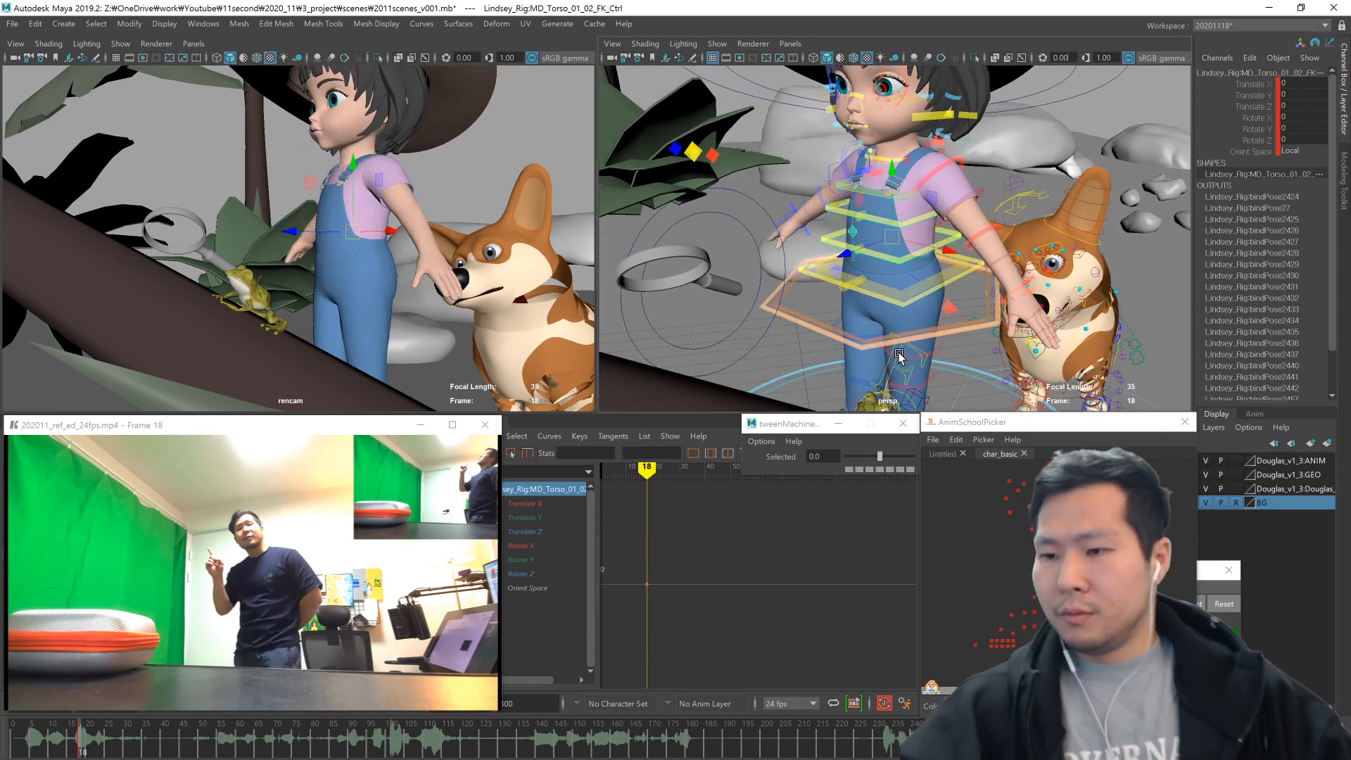
key(w)
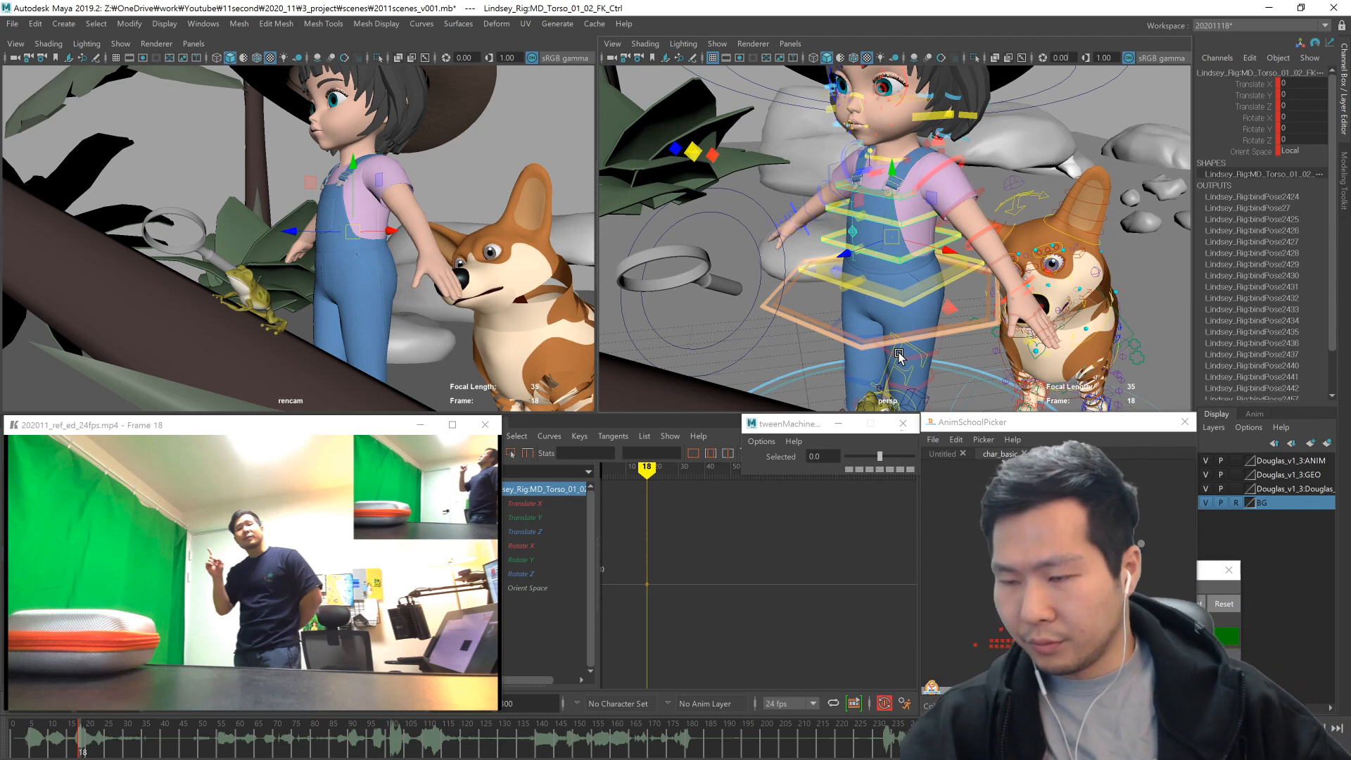
- Try bending the hip and first torso FK controls forward together by about 31 degrees in X, and undo it
click(1063, 591)
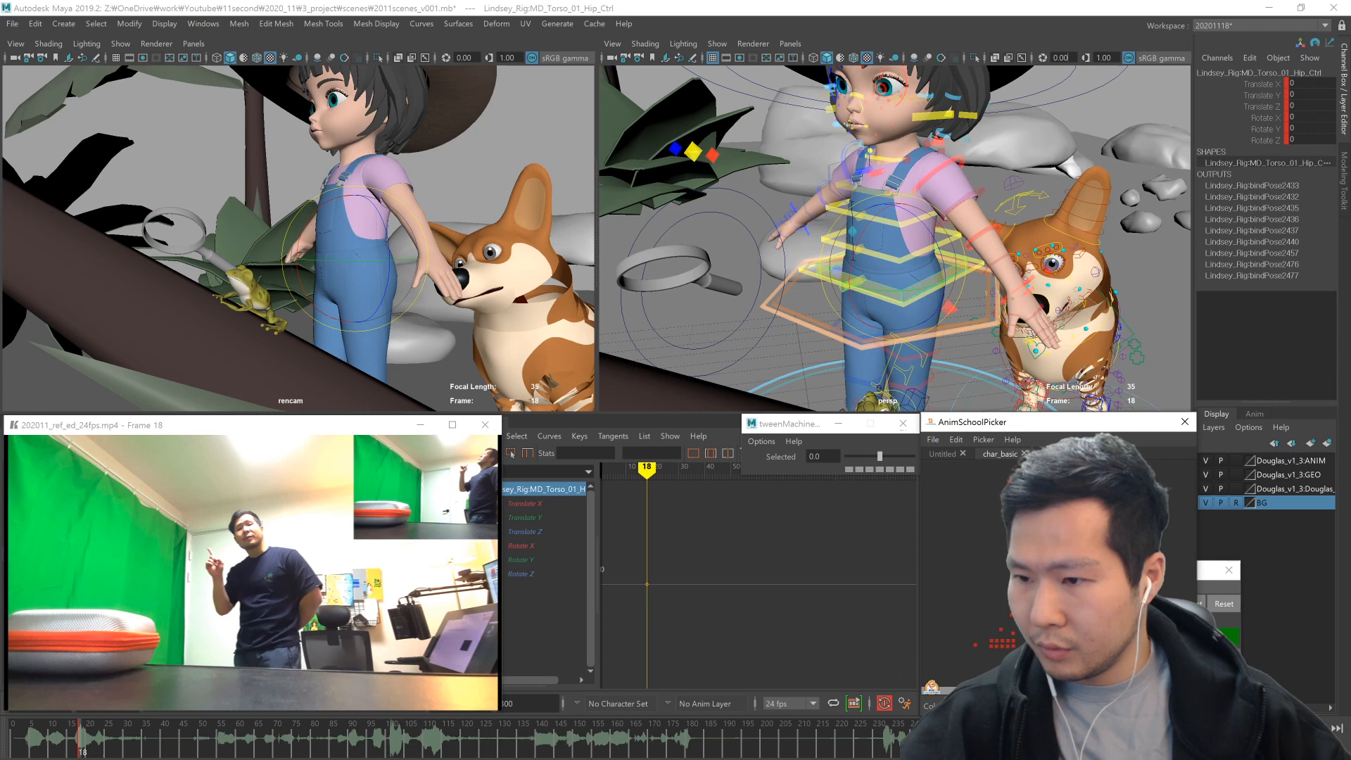
shift+click(1062, 594)
key(e)
drag(853, 243, 847, 286)
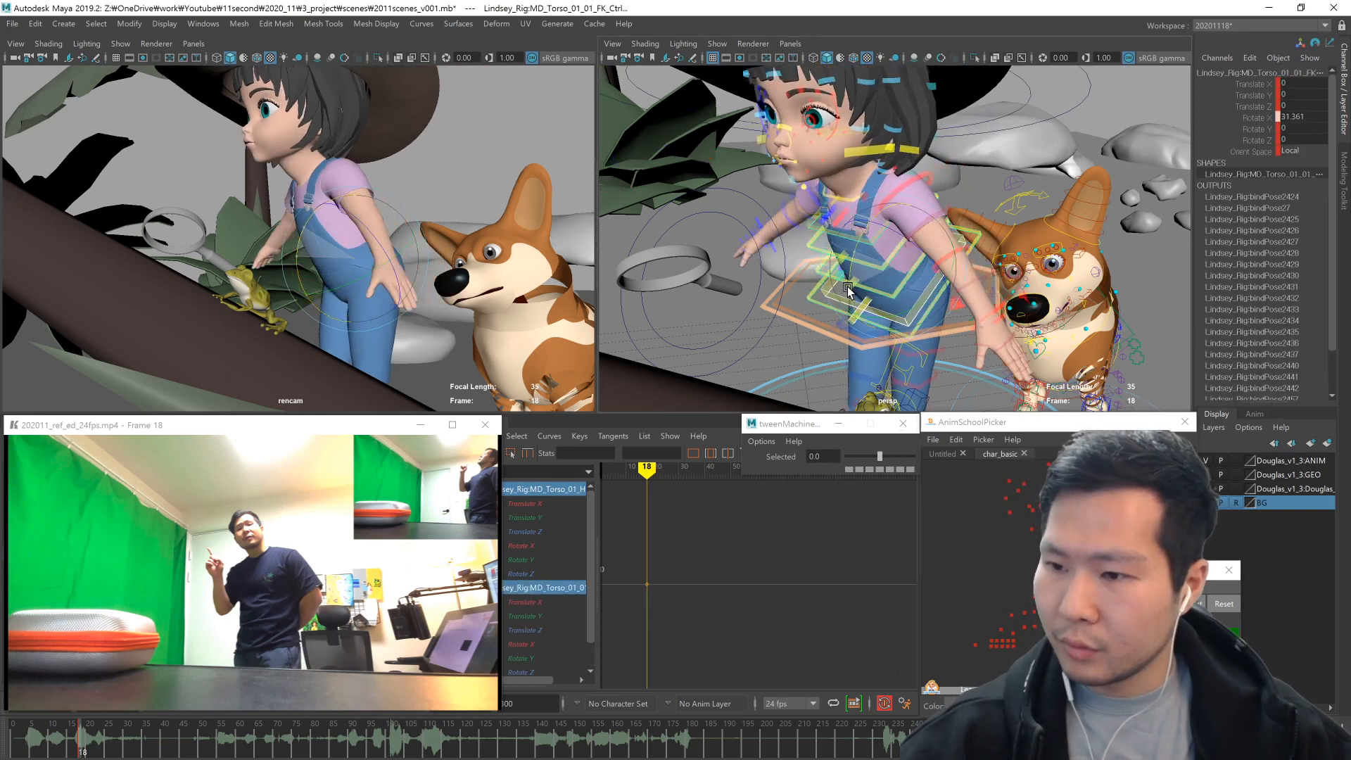
alt+drag(1024, 380, 965, 343)
key(ctrl+z)
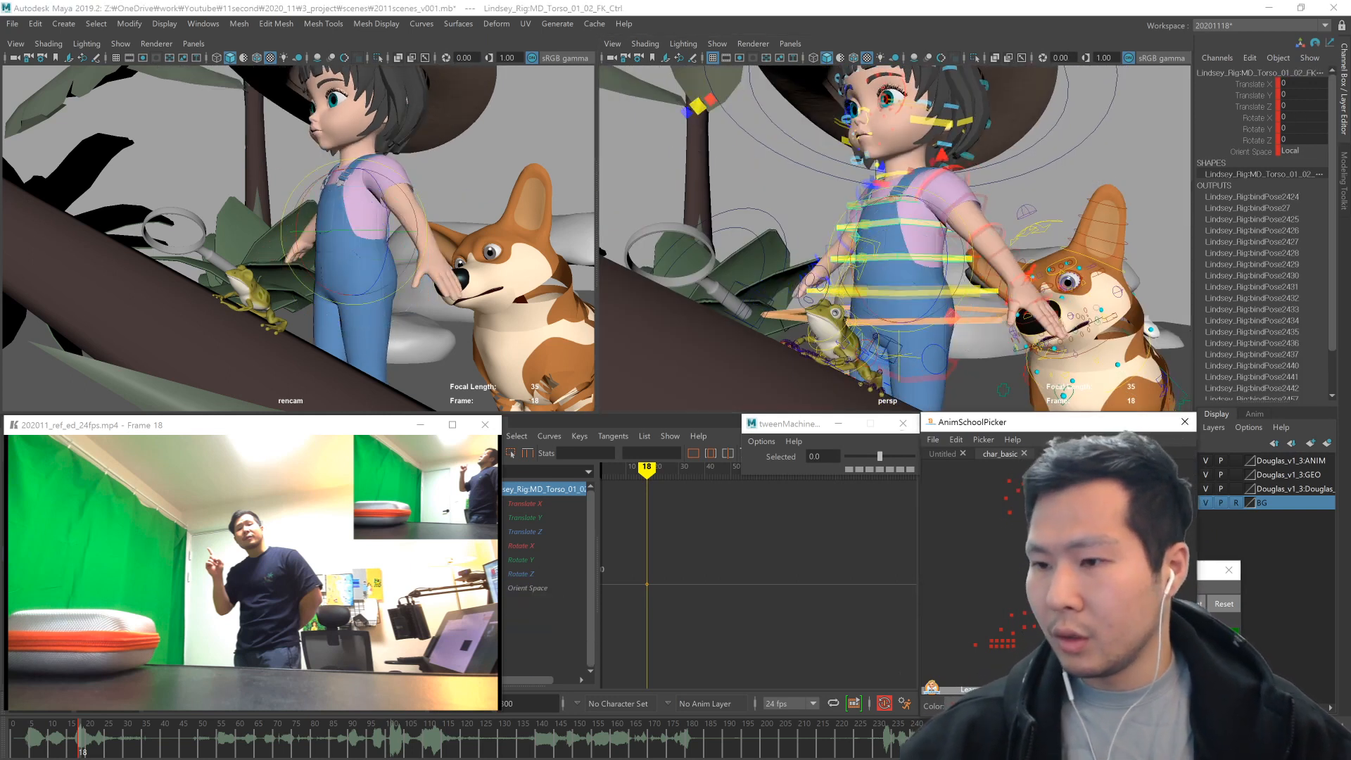
- Try rotating individual torso FK controls, with the first one at about -10.2, -5.6 and 15.9 degrees, and undo each test
click(1020, 169)
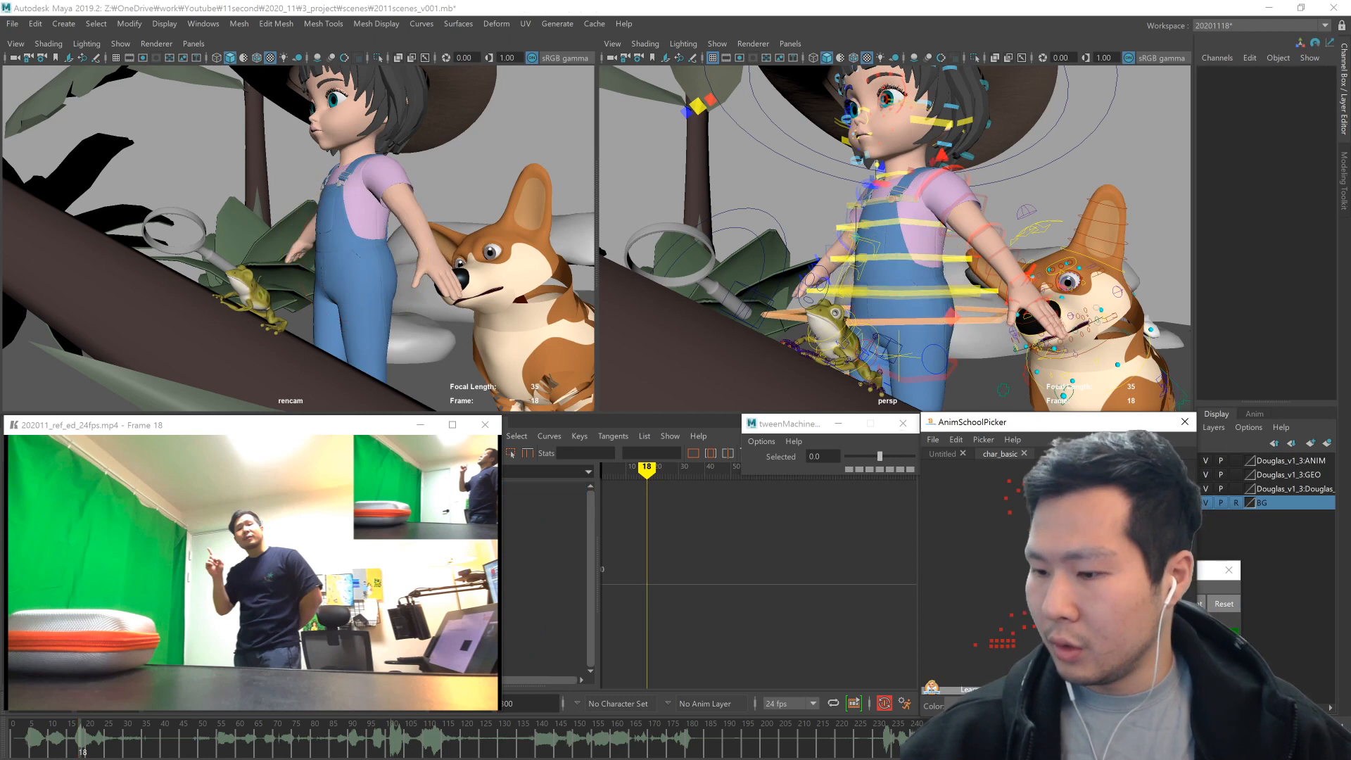
click(943, 258)
drag(911, 292, 934, 252)
key(ctrl+z)
click(930, 290)
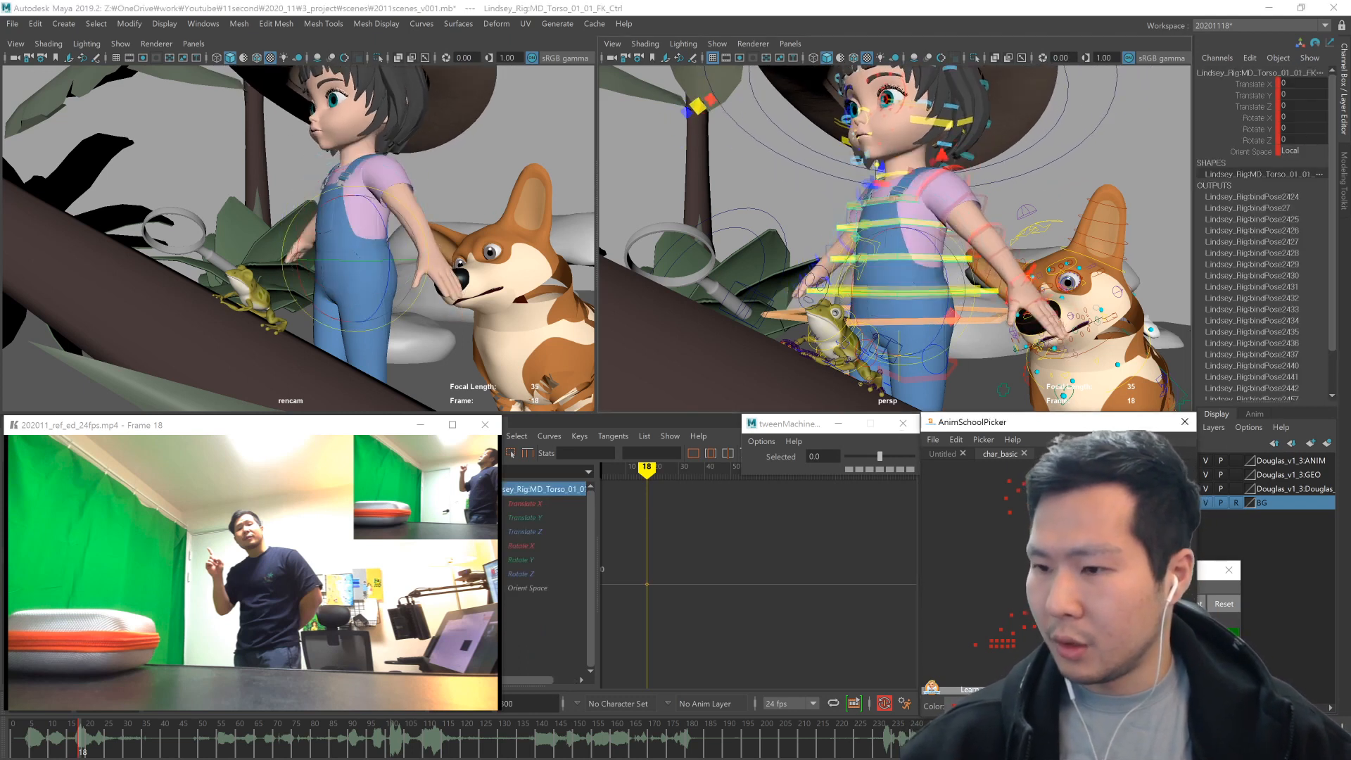
drag(926, 310, 924, 342)
key(ctrl+z)
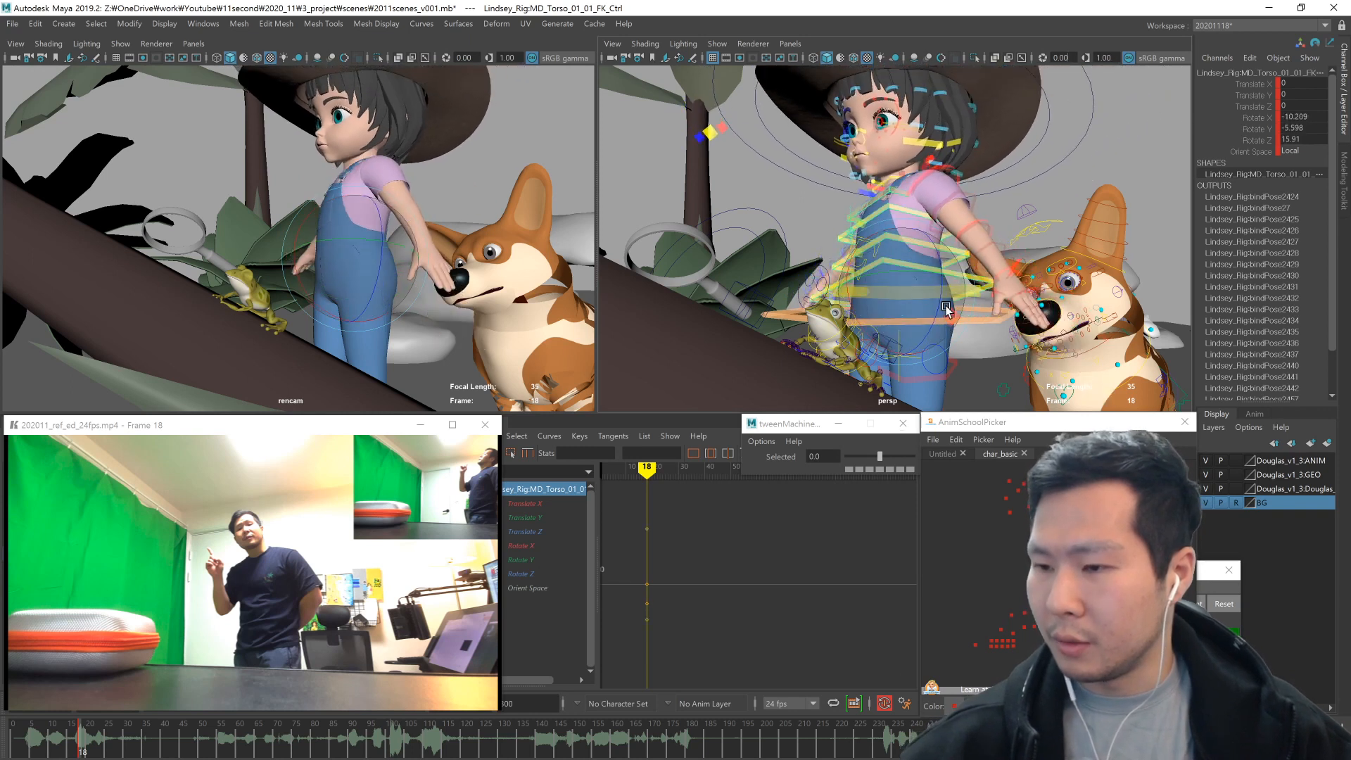
alt+drag(981, 357, 935, 297)
click(914, 292)
key(ctrl+z)
- Try several rotations of the first torso FK and hip controls selected together through the picker, and undo each one
click(1077, 591)
shift+click(1077, 607)
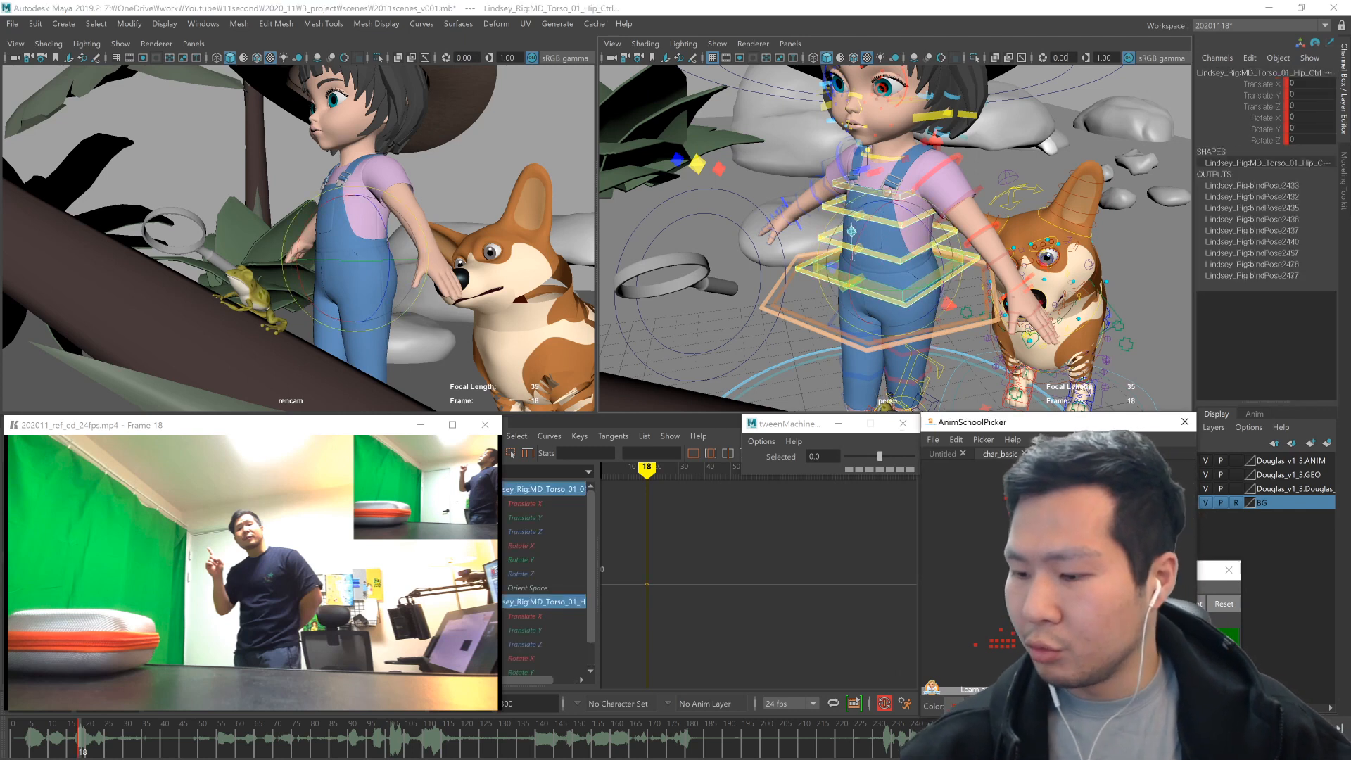
drag(1059, 581, 1091, 616)
drag(892, 246, 746, 229)
key(ctrl+z)
click(832, 321)
drag(874, 273, 861, 315)
key(ctrl+z)
drag(1059, 580, 1090, 616)
drag(876, 270, 1022, 375)
key(ctrl+z)
- Try rotating the COG control for comparison, and undo back to the second torso FK control's selection
click(868, 302)
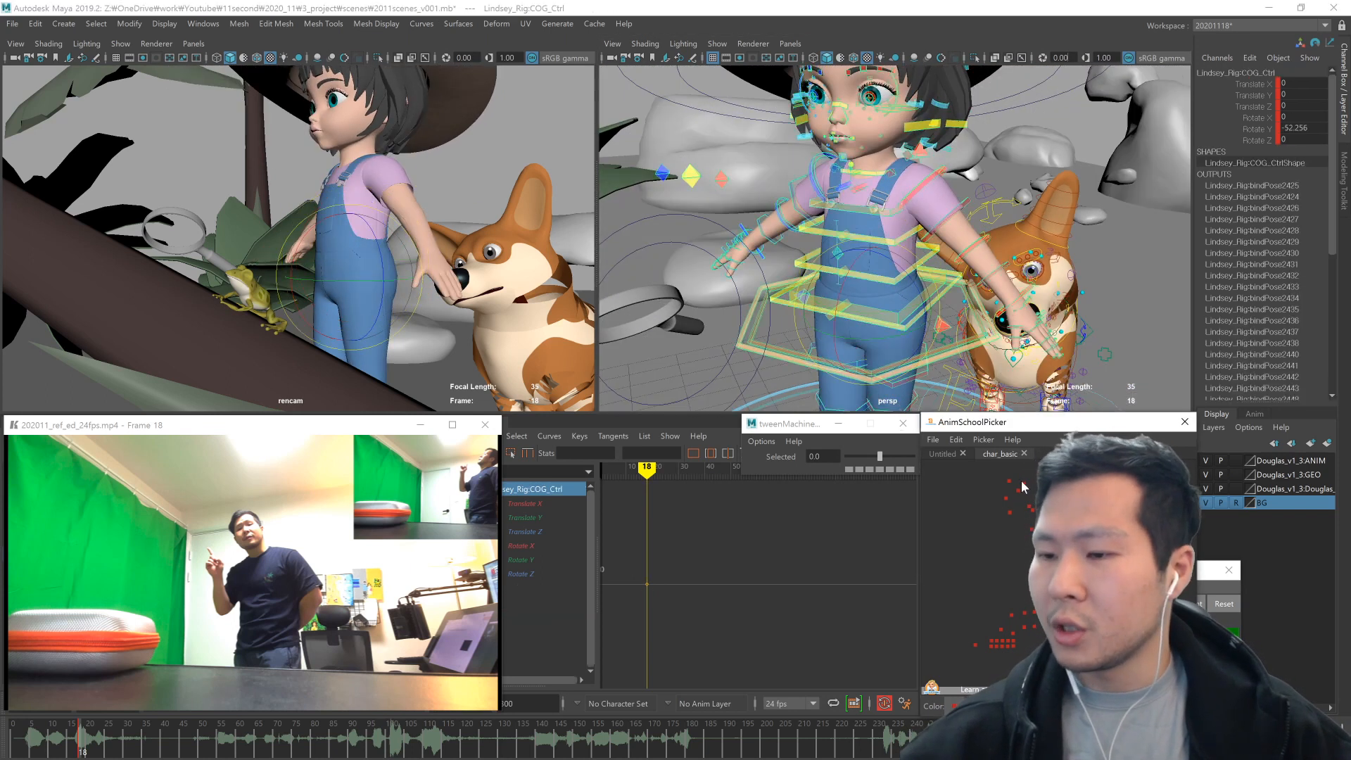
drag(852, 339, 945, 323)
key(ctrl+z)
key(ctrl+z)
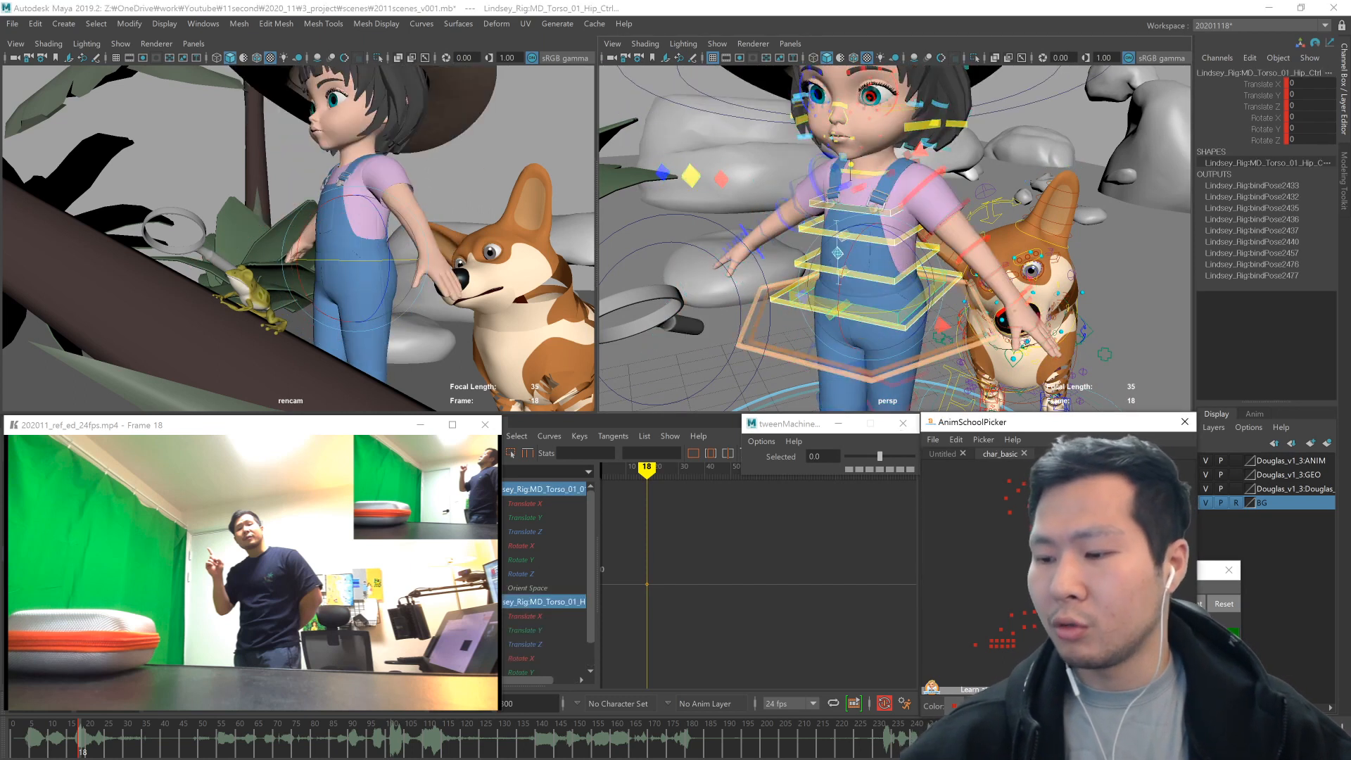
key(ctrl+z)
key(ctrl+z)
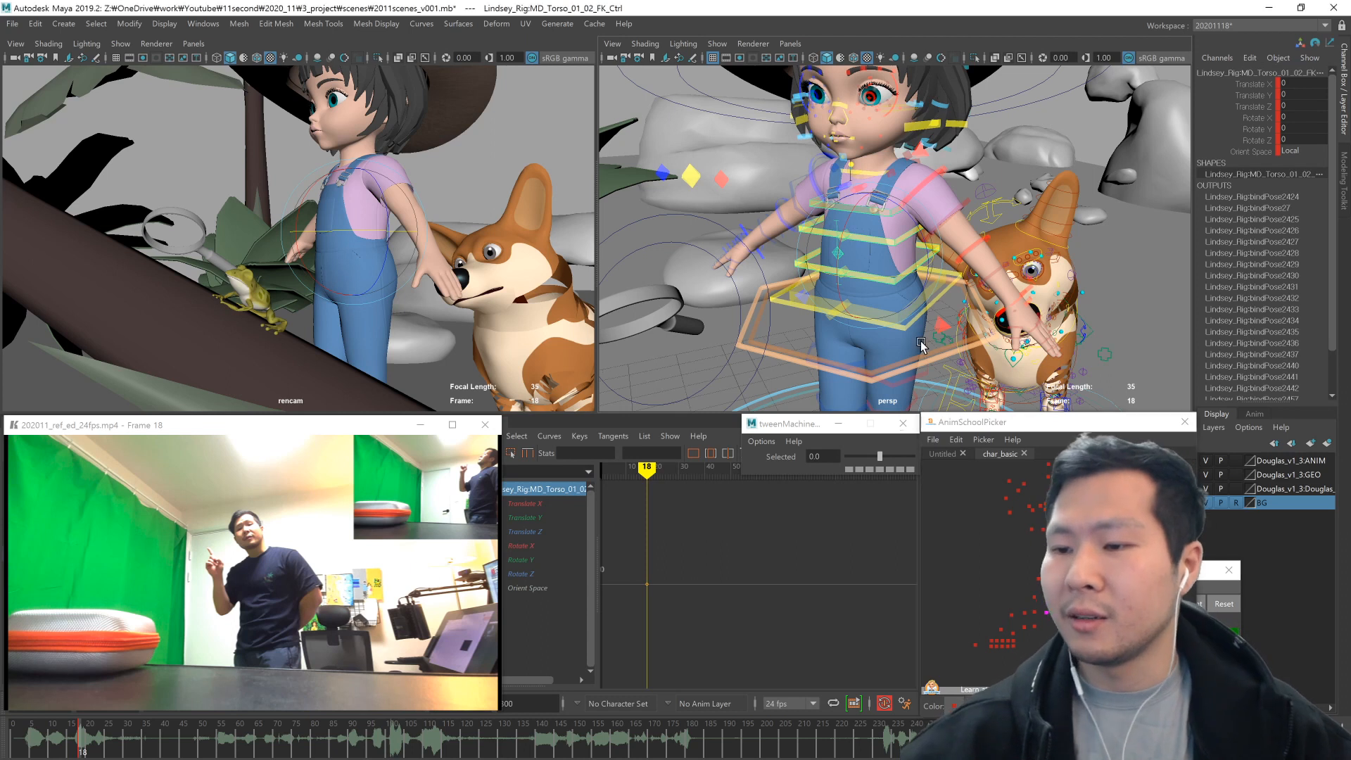
- Try rotating and moving the second torso FK control, and undo both changes
alt+drag(921, 342, 913, 337)
drag(873, 242, 978, 325)
key(ctrl+z)
key(w)
middle_drag(978, 328, 996, 352)
key(ctrl+z)
key(e)
key(ctrl+z)
- Try bending the second torso FK control forward by about 23 degrees in X and moving it, and undo both tests
alt+drag(988, 357, 876, 359)
drag(842, 294, 869, 324)
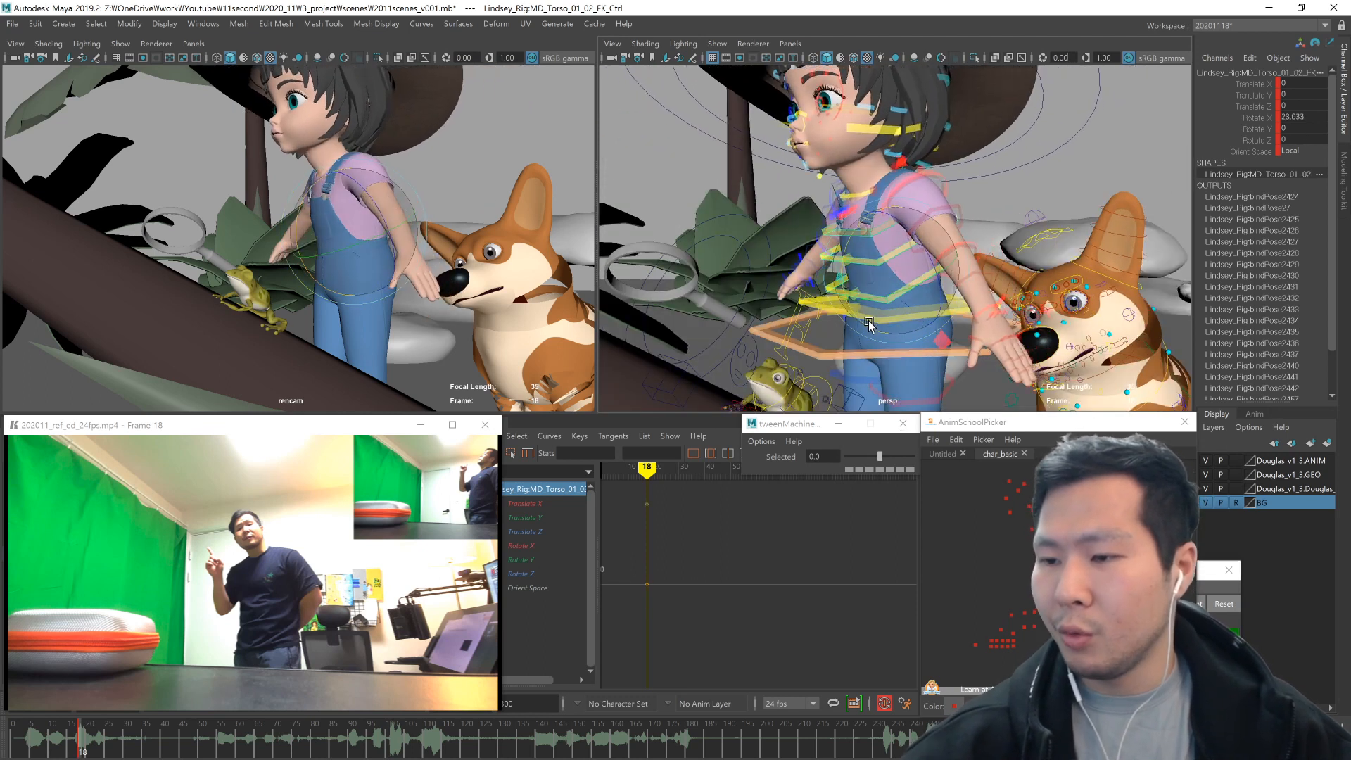
key(ctrl+z)
key(w)
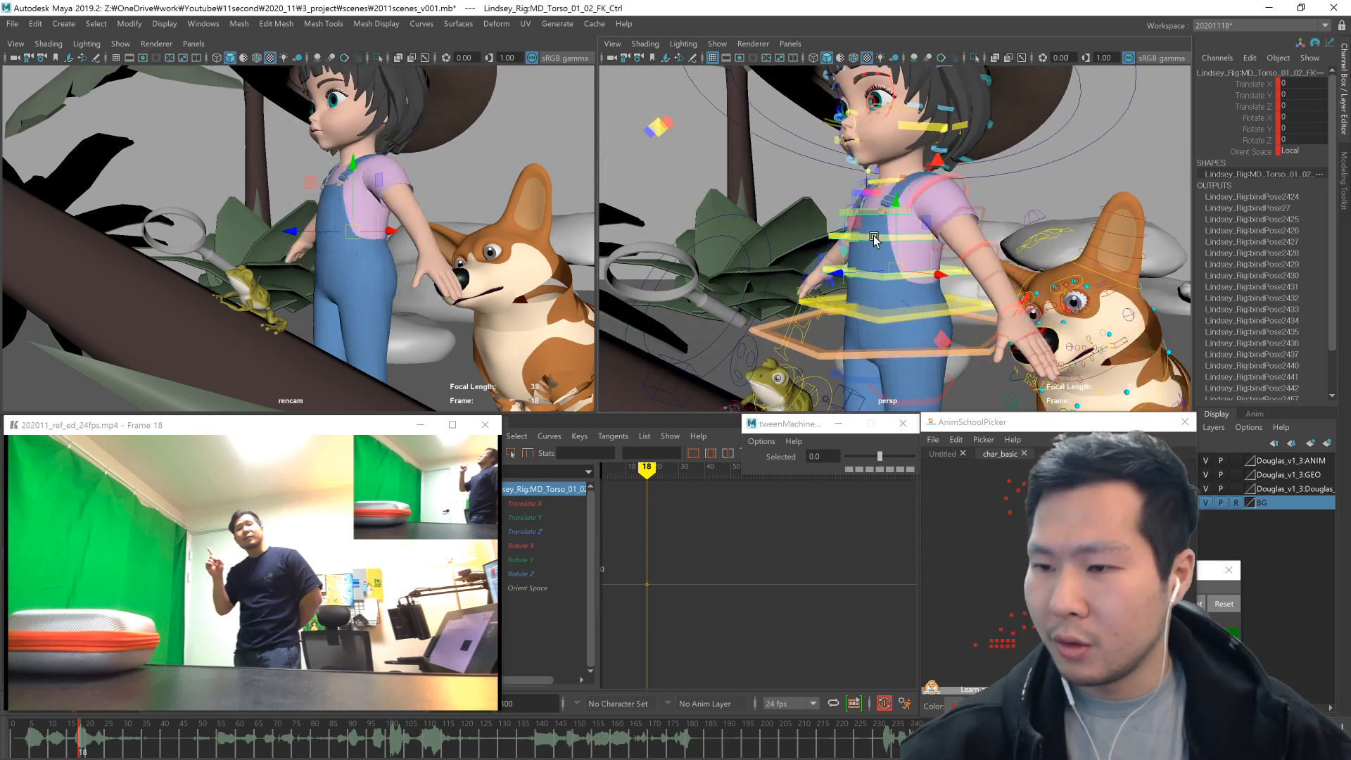
alt+drag(961, 361, 920, 341)
middle_drag(935, 338, 997, 356)
key(w)
key(ctrl+z)
alt+drag(982, 358, 1026, 370)
key(ctrl+z)
- Try rotating the second torso FK control from the front view, and undo the rotation
click(893, 279)
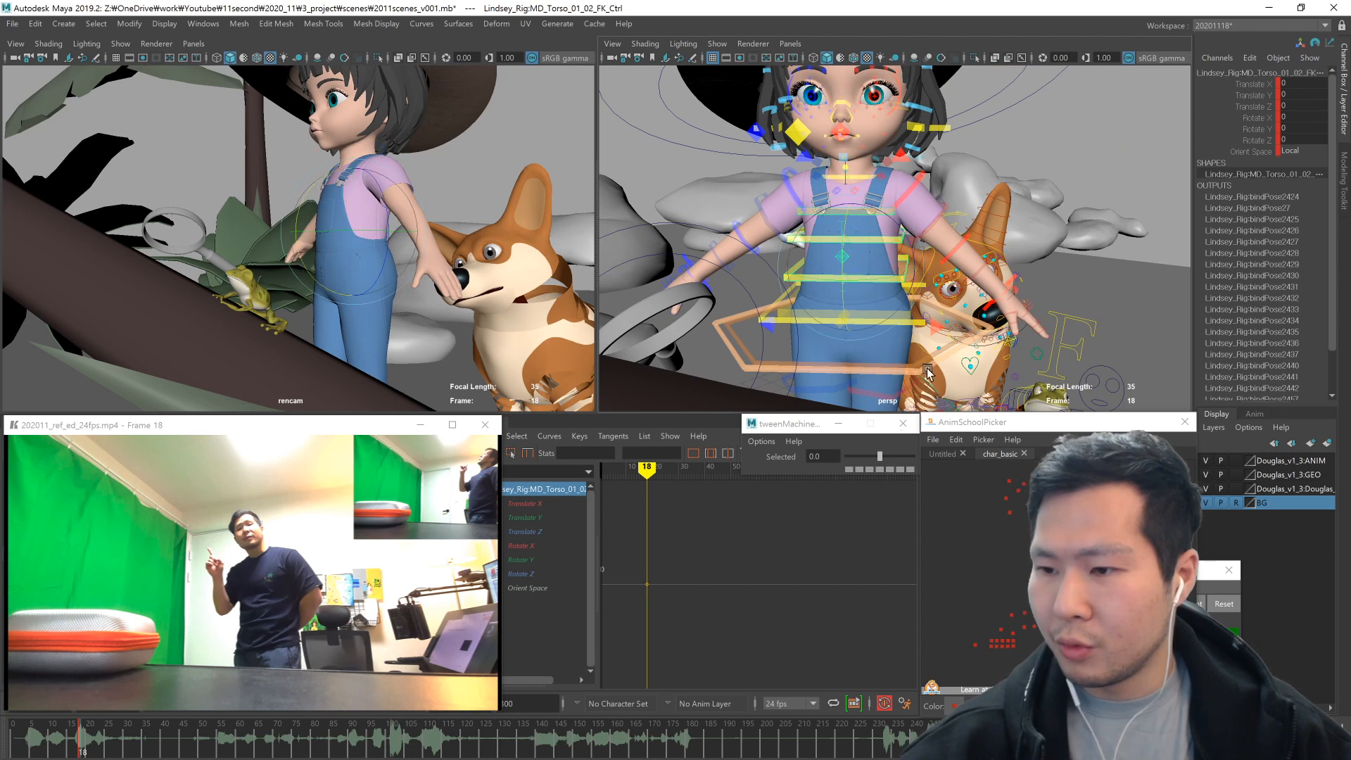
drag(896, 312, 888, 395)
key(ctrl+z)
alt+drag(969, 377, 946, 360)
key(w)
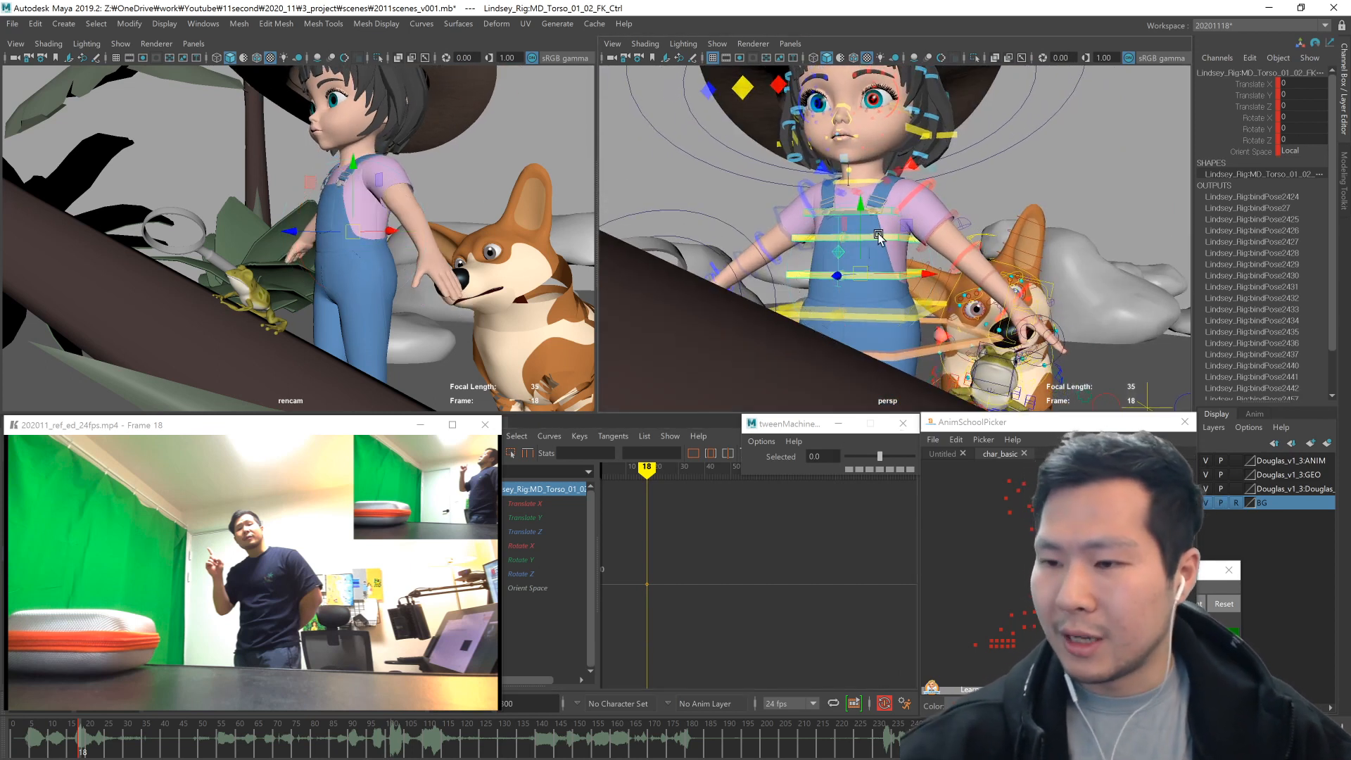
- Try moving the second torso tweak control in a close side view, and undo the move
scroll(914, 351, up, 5)
alt+drag(902, 381, 844, 367)
drag(880, 302, 788, 317)
key(ctrl+z)
key(ctrl+z)
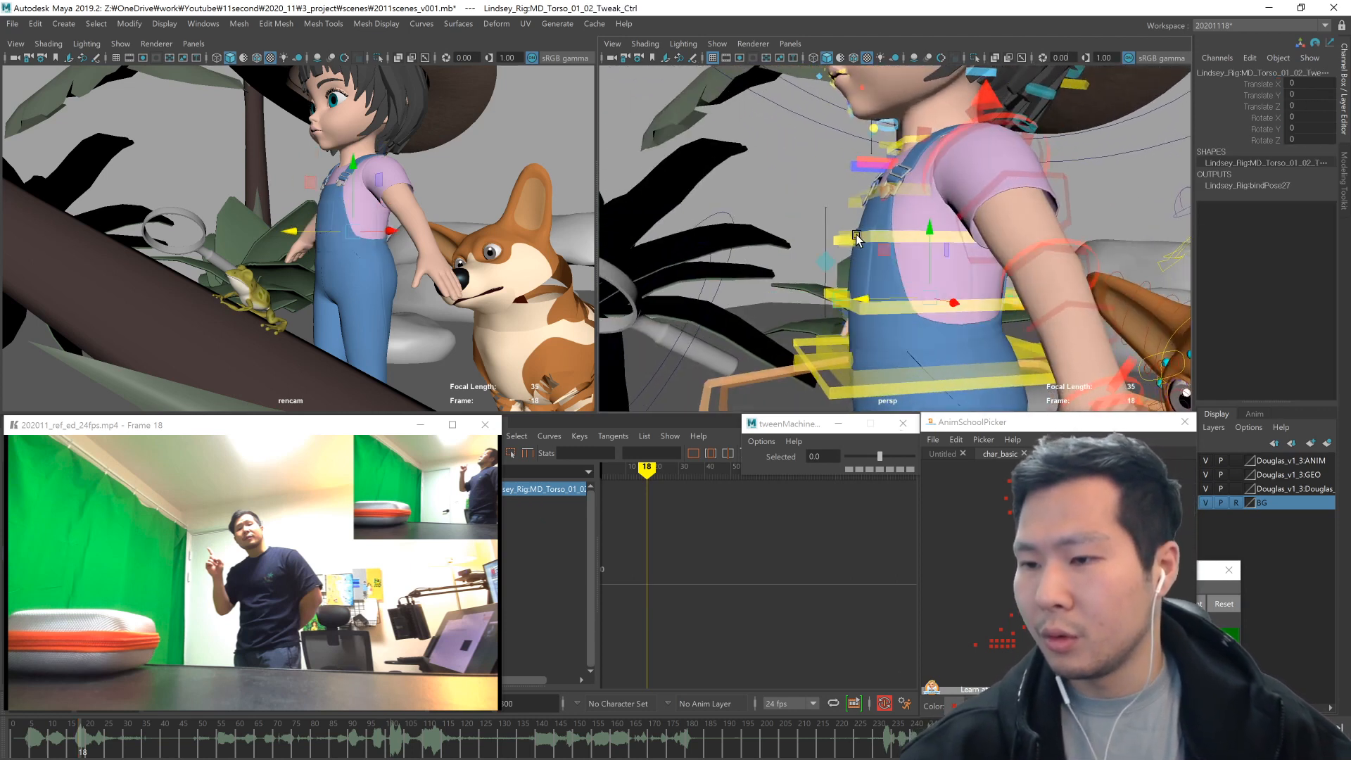
- Try shifting the third torso tweak control by about -0.46 in Translate Z, compare it with the third torso FK control, and clear the selection
click(844, 233)
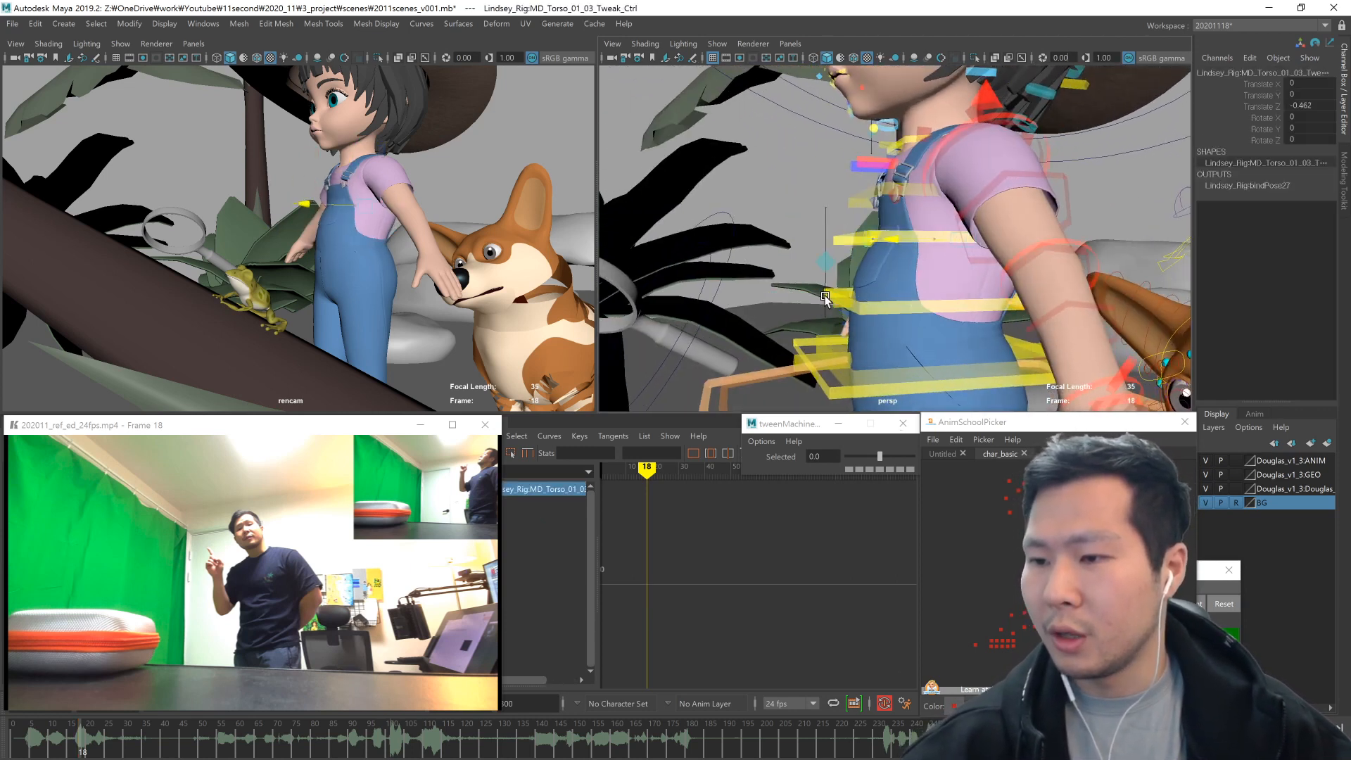
click(903, 227)
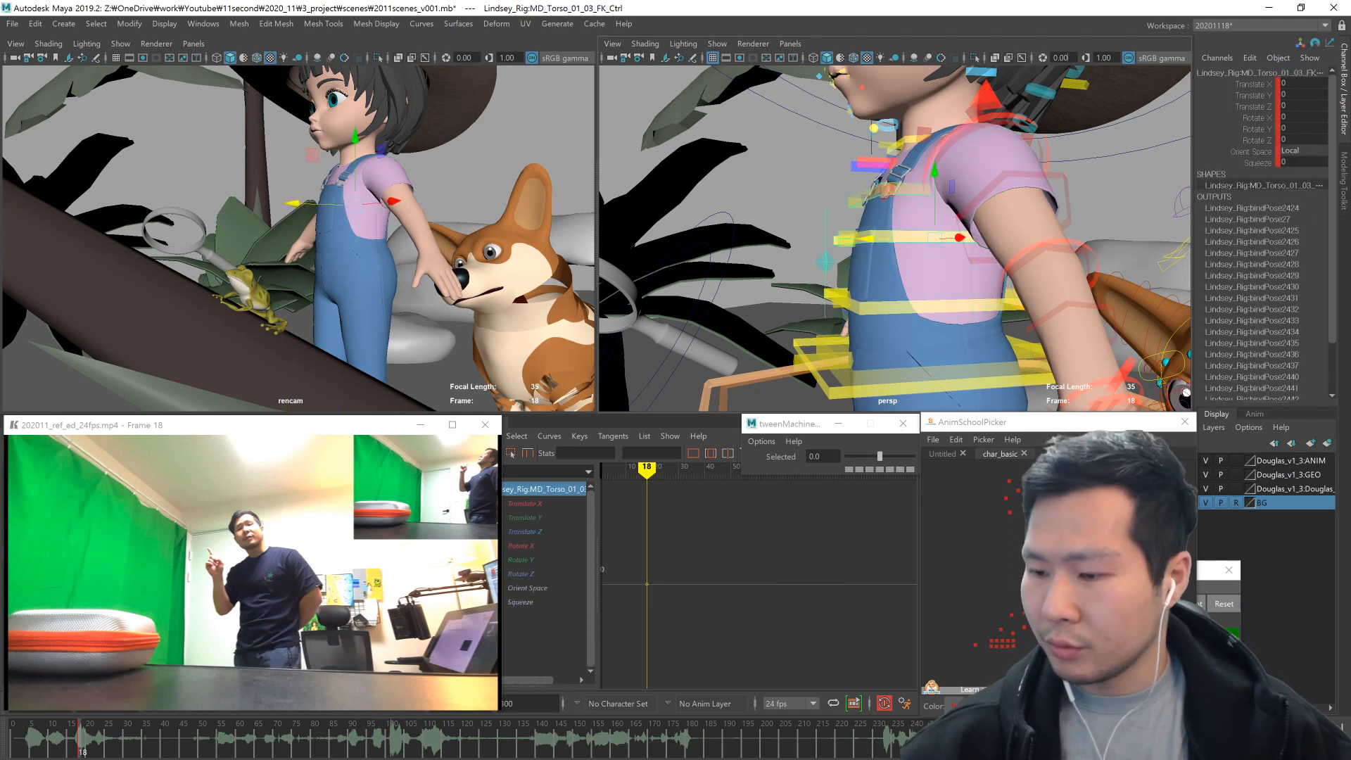
alt+drag(912, 340, 906, 273)
click(935, 325)
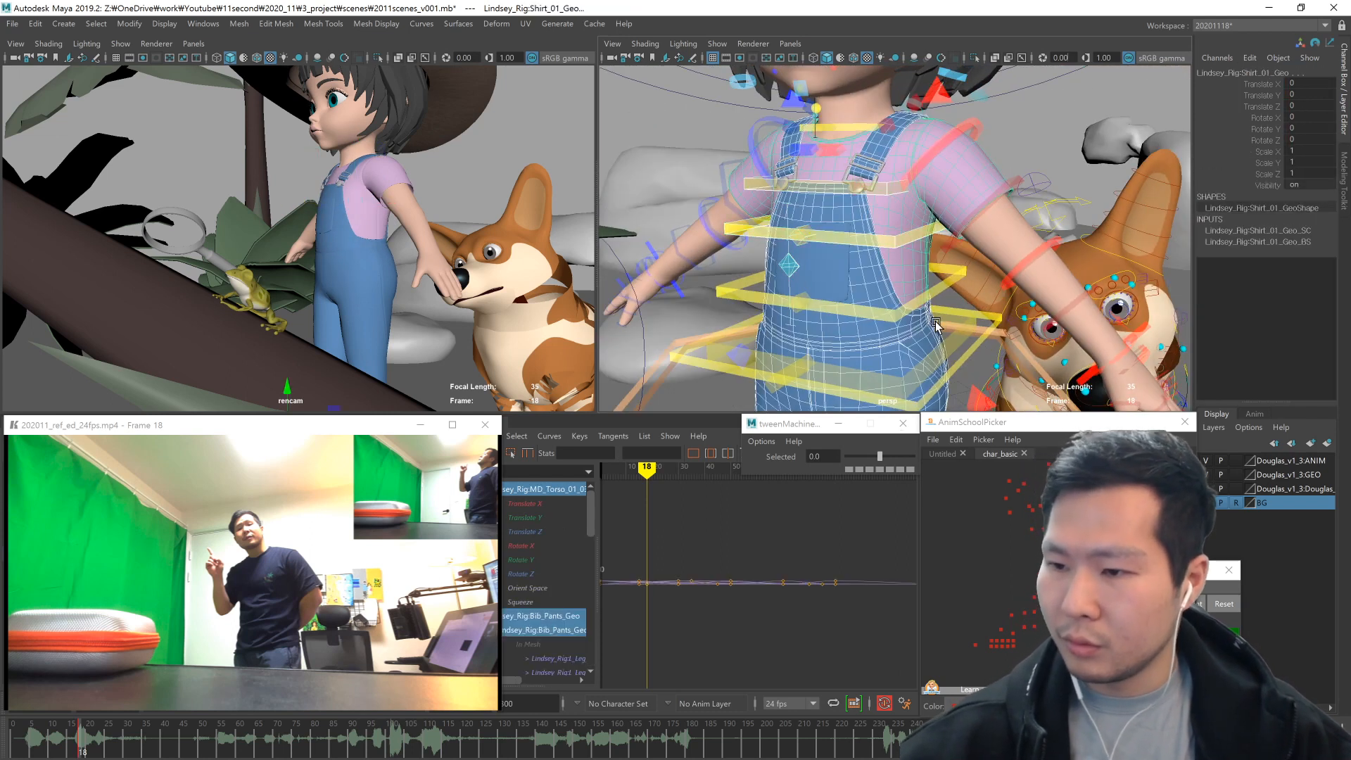
click(1077, 549)
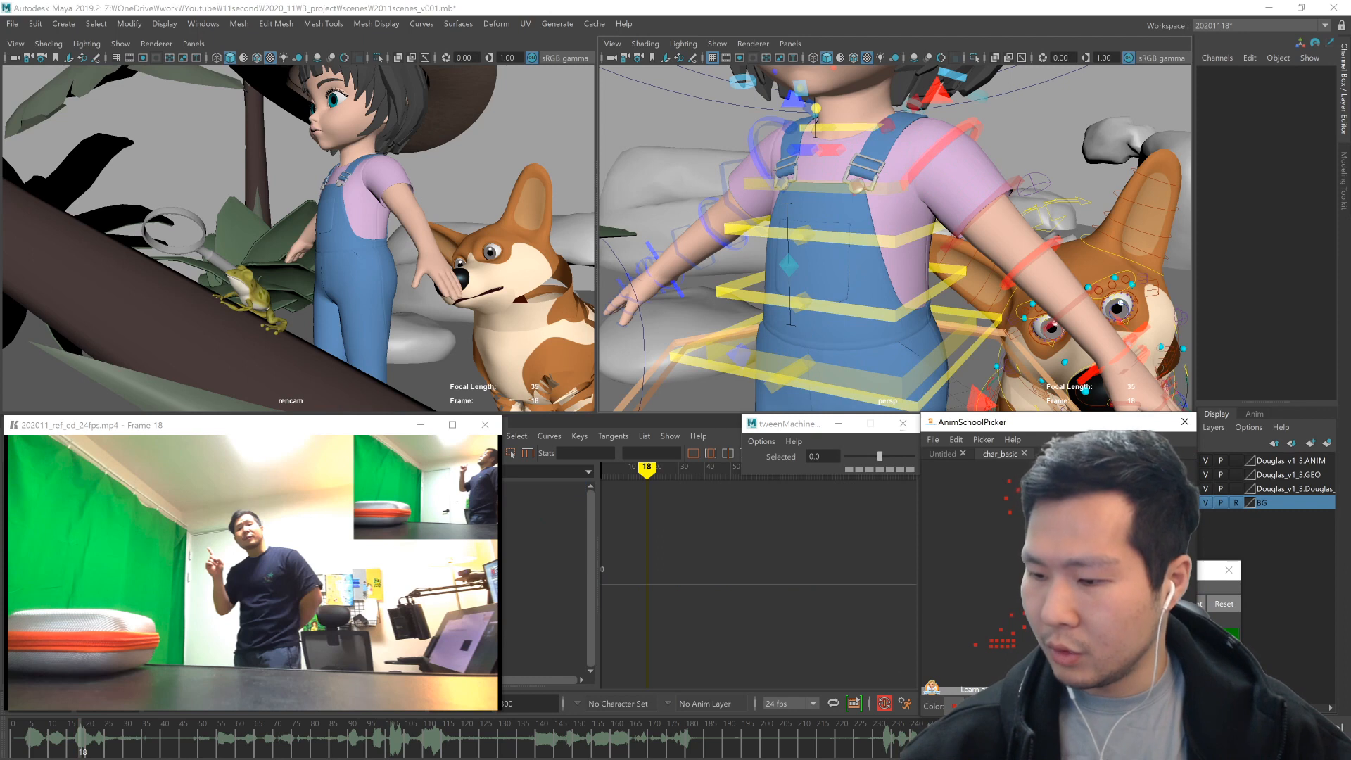
- Try adjusting the second and third torso FK controls together, and undo the test
drag(1076, 549, 1097, 584)
drag(824, 263, 856, 360)
key(ctrl+z)
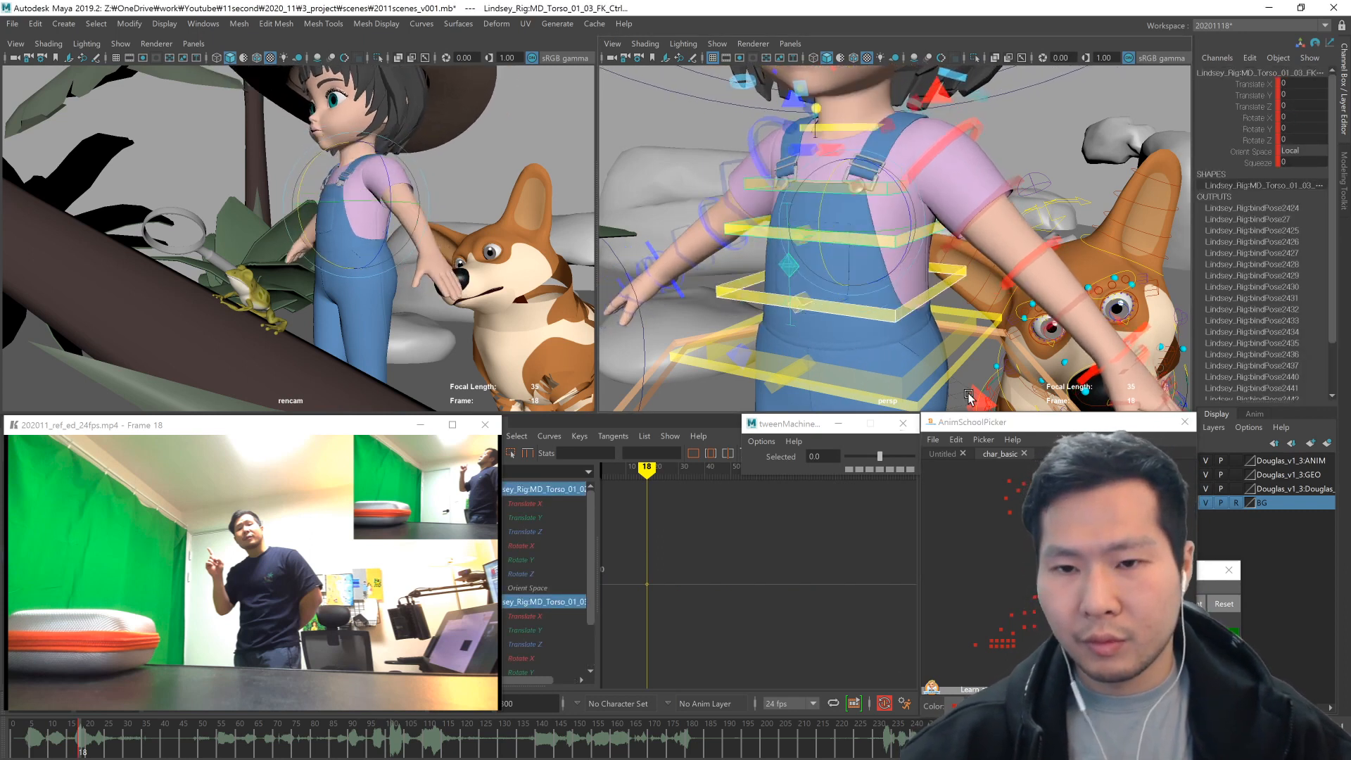
- Rotate Lindsey's hip control to about -14.1 in X, 9 in Y and -2.3 in Z
alt+right_drag(969, 397, 774, 350)
click(774, 352)
click(860, 304)
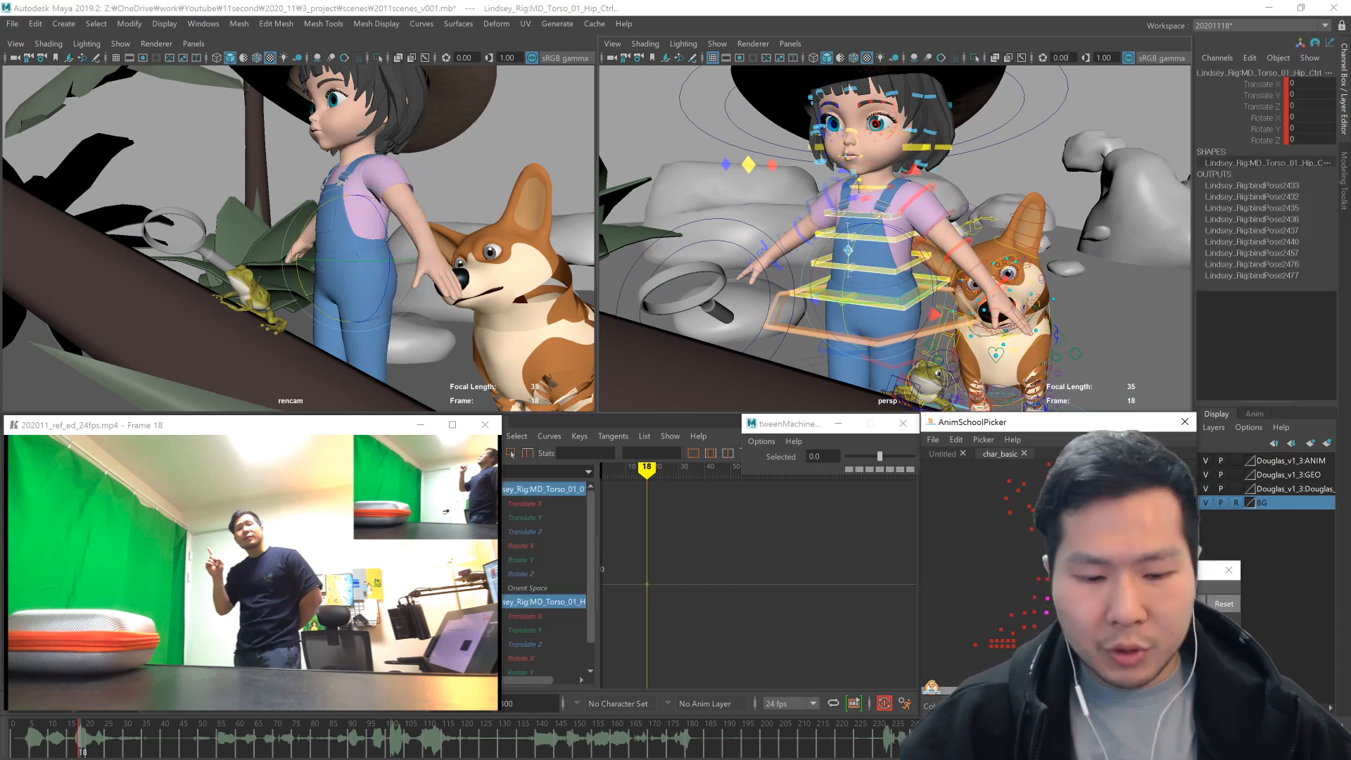
drag(845, 326, 839, 306)
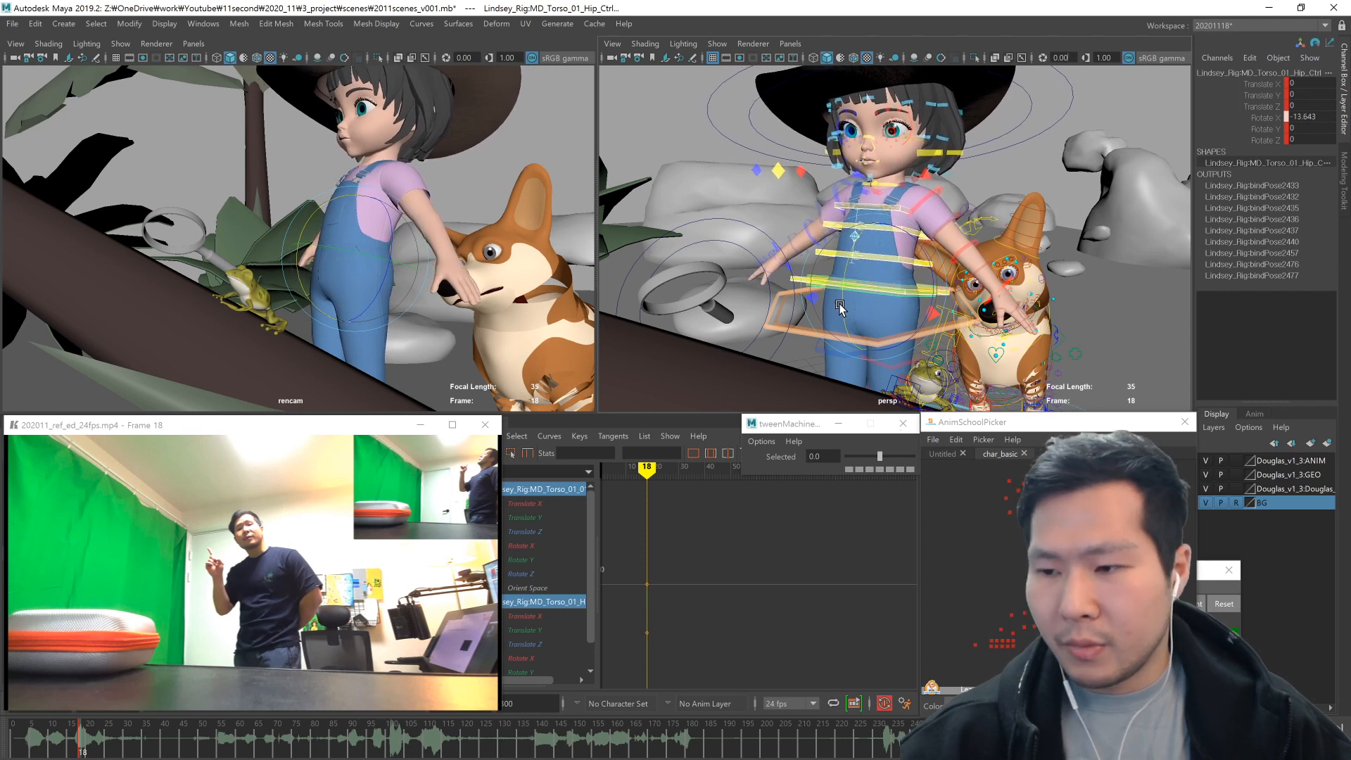
click(900, 291)
key(e)
drag(883, 289, 833, 309)
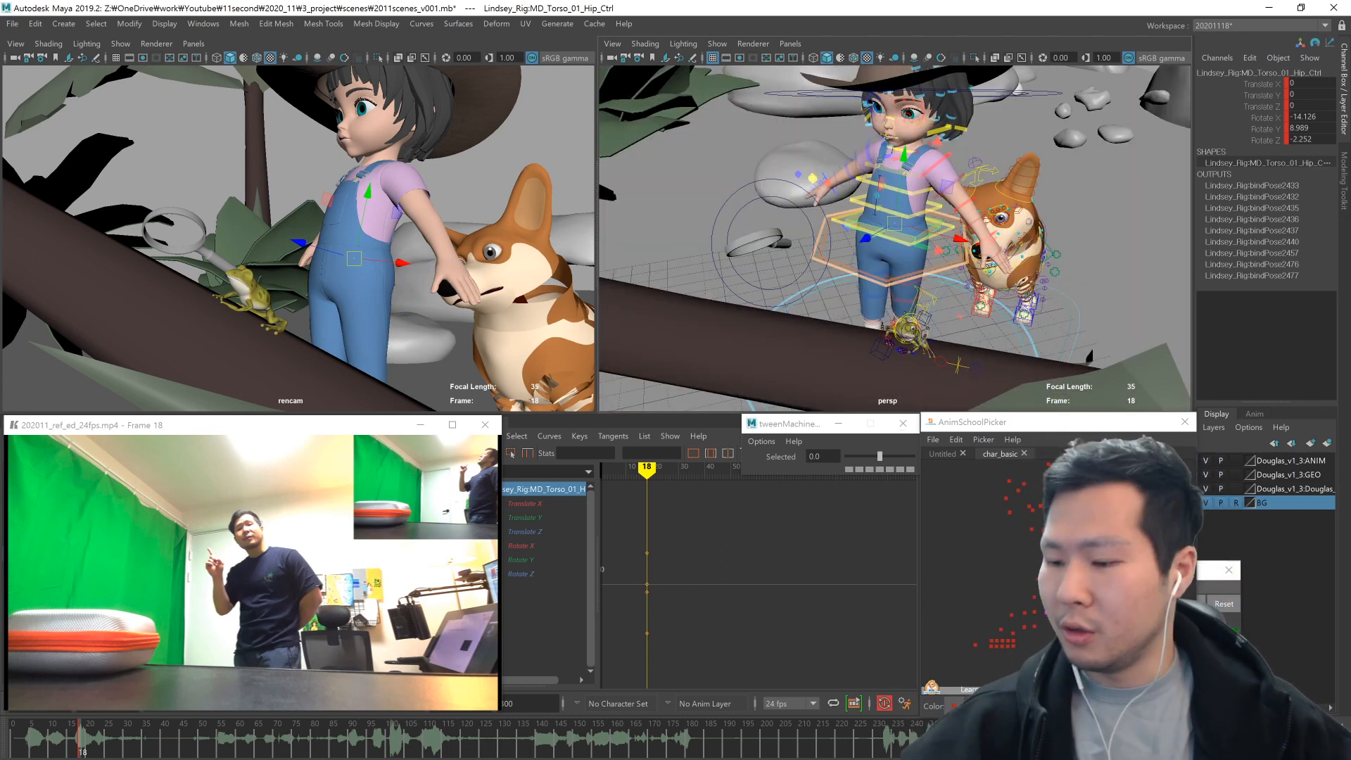
- Position Lindsey's right leg IK control at about -3.13, 2.58, 0.51 and turn it to about -37.7 in Rotate Y
click(936, 355)
key(f)
alt+drag(936, 356, 919, 326)
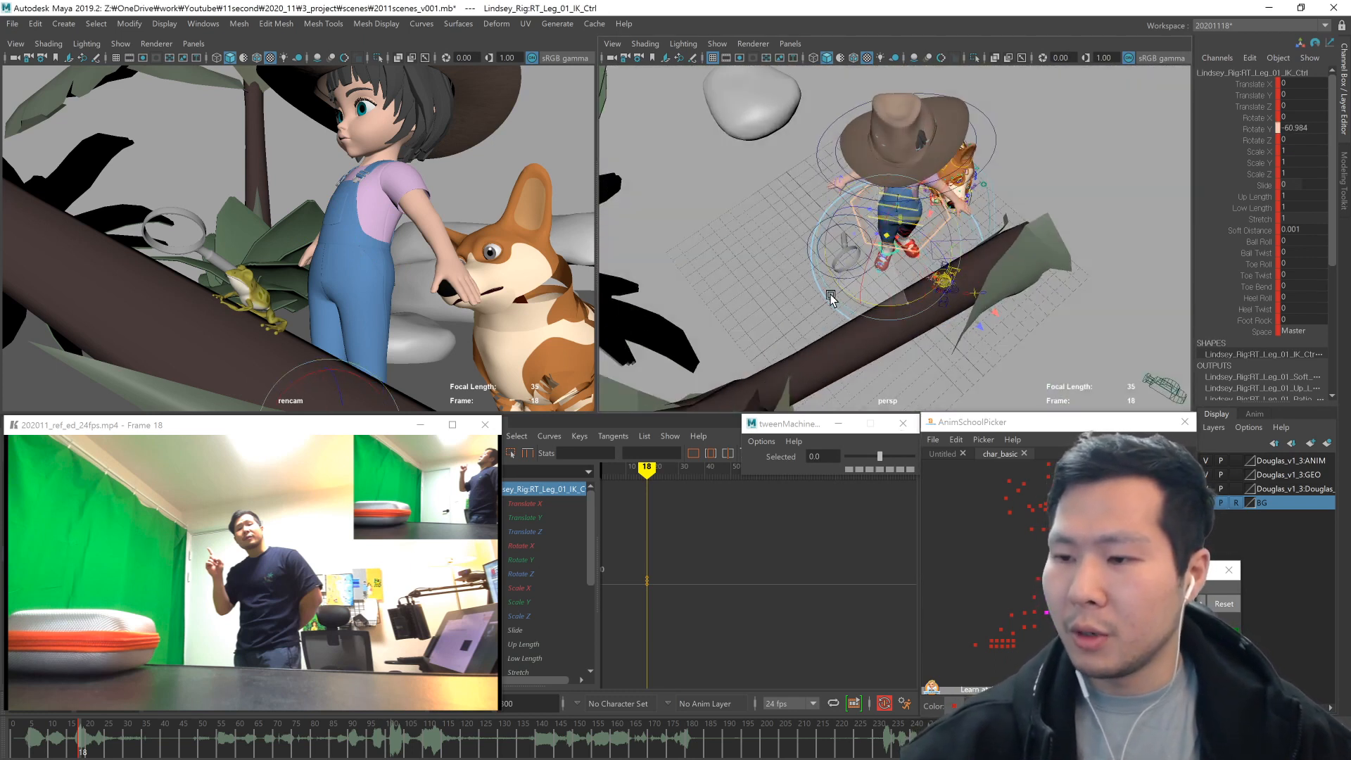
drag(831, 298, 824, 287)
alt+drag(855, 317, 1049, 357)
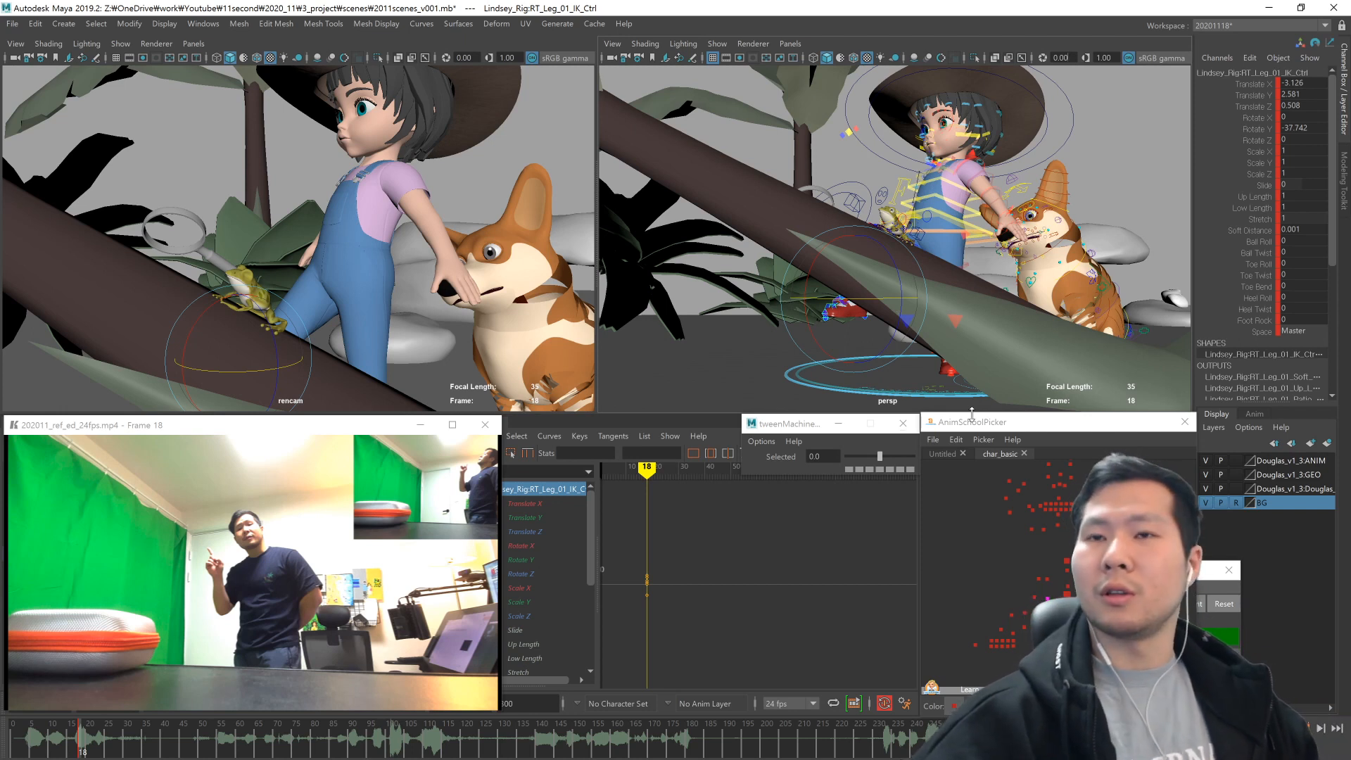
alt+drag(923, 322, 962, 382)
- Try placing Lindsey's right knee pole vector at about -4.84, 5.24, -7.52 to redirect the raised knee
click(1047, 605)
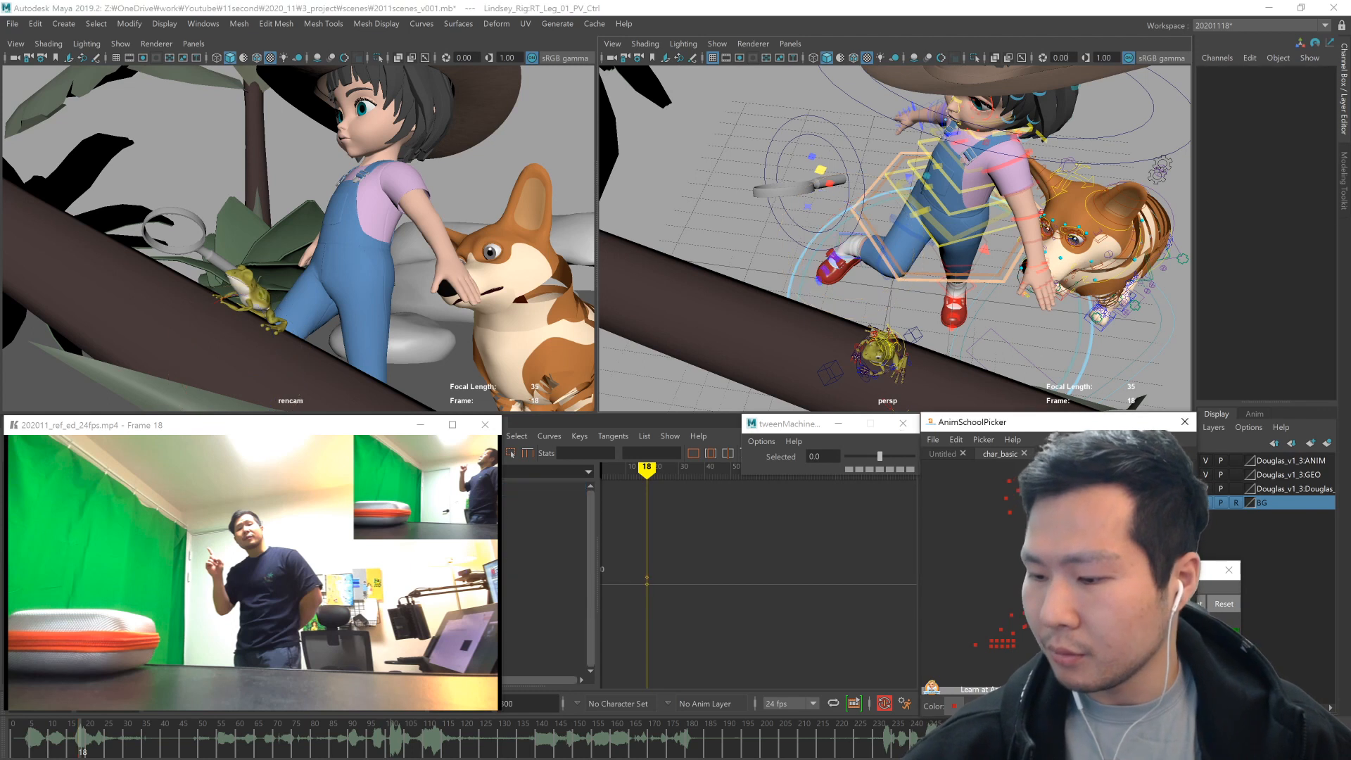
key(w)
middle_drag(985, 372, 878, 76)
alt+drag(923, 317, 926, 365)
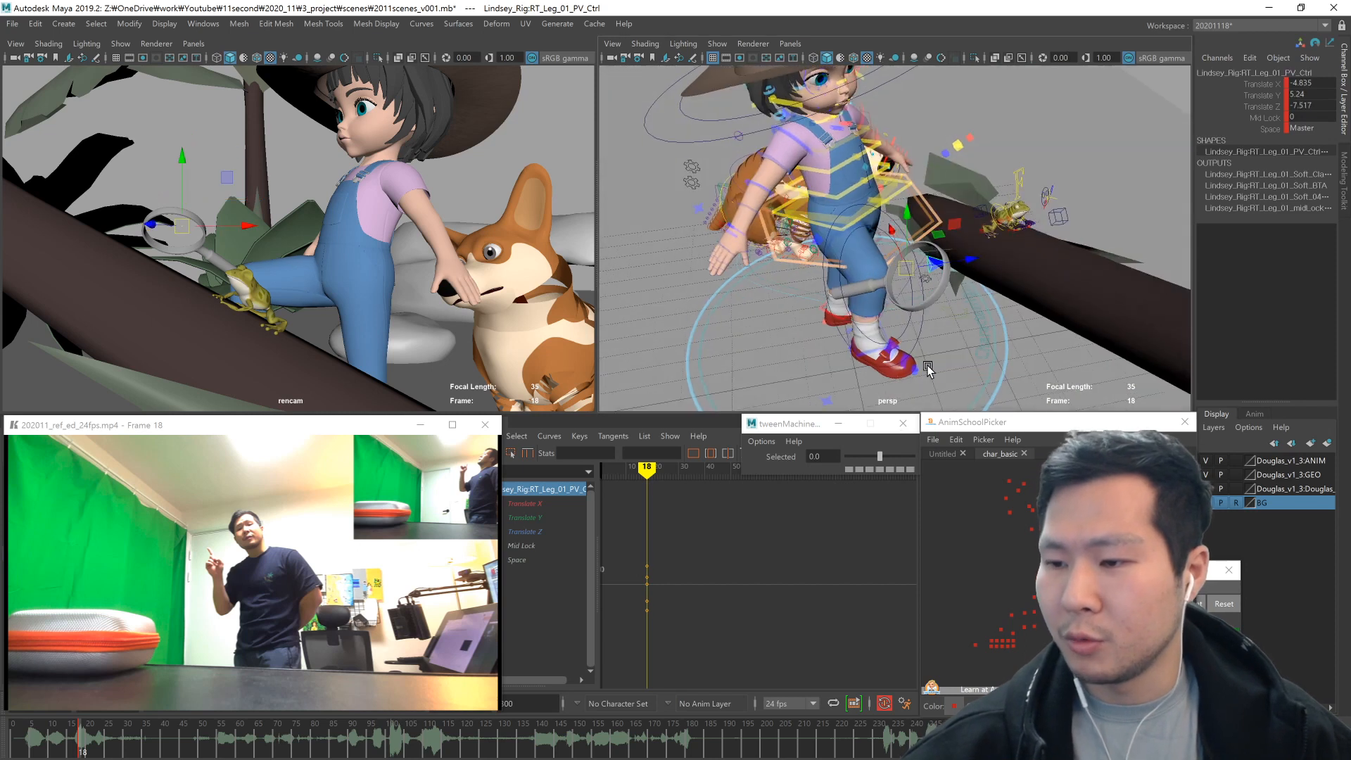
- Place the magnifying glass by Lindsey's right hand at about -0.62, 6.68, -3.65, rotated to about 38.8, -65, 66.3
click(913, 351)
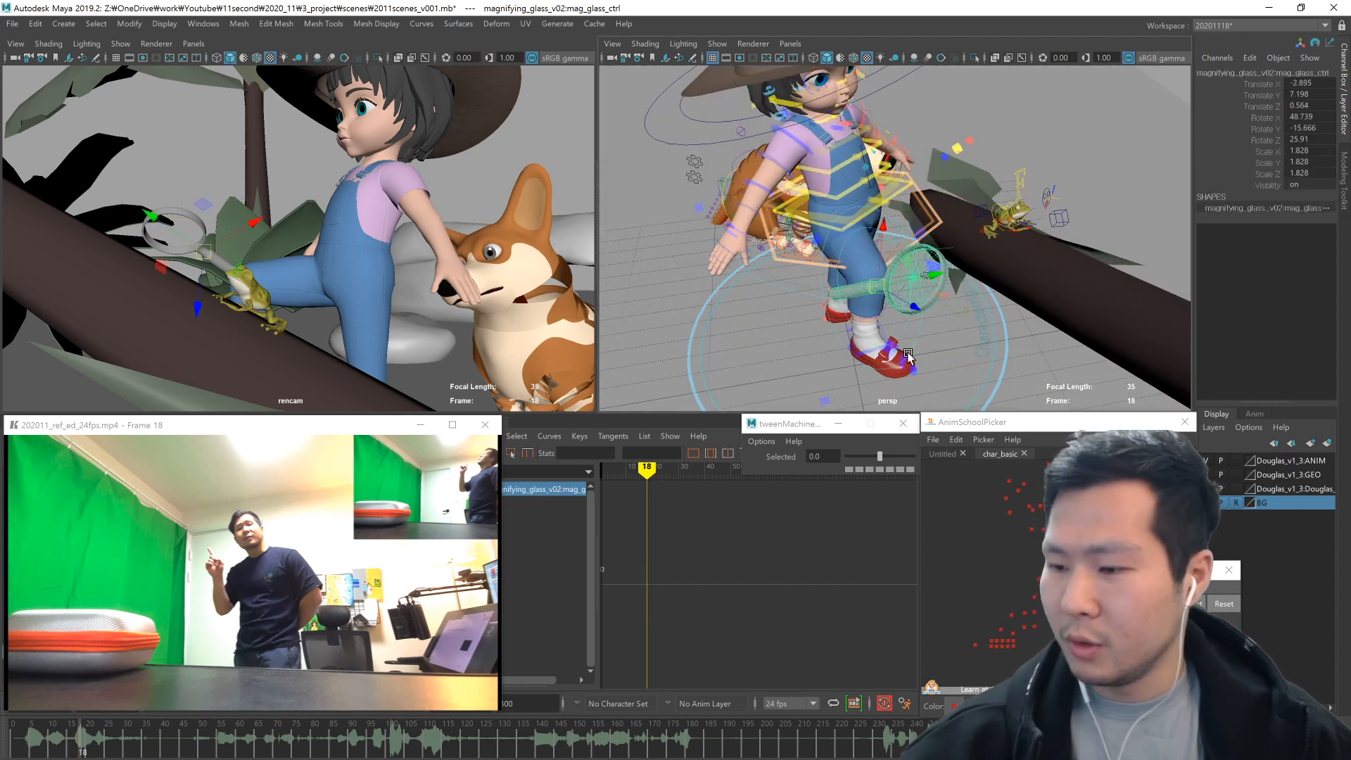
key(ctrl+z)
key(ctrl+z)
key(ctrl+z)
key(ctrl+z)
key(ctrl+z)
key(ctrl+z)
key(ctrl+z)
alt+drag(908, 355, 905, 318)
middle_drag(958, 317, 947, 327)
mouse_move(946, 326)
alt+mouse_down()
mouse_move(943, 339)
mouse_move(923, 318)
alt+mouse_up()
key(e)
middle_drag(923, 317, 904, 336)
key(w)
alt+drag(903, 336, 909, 345)
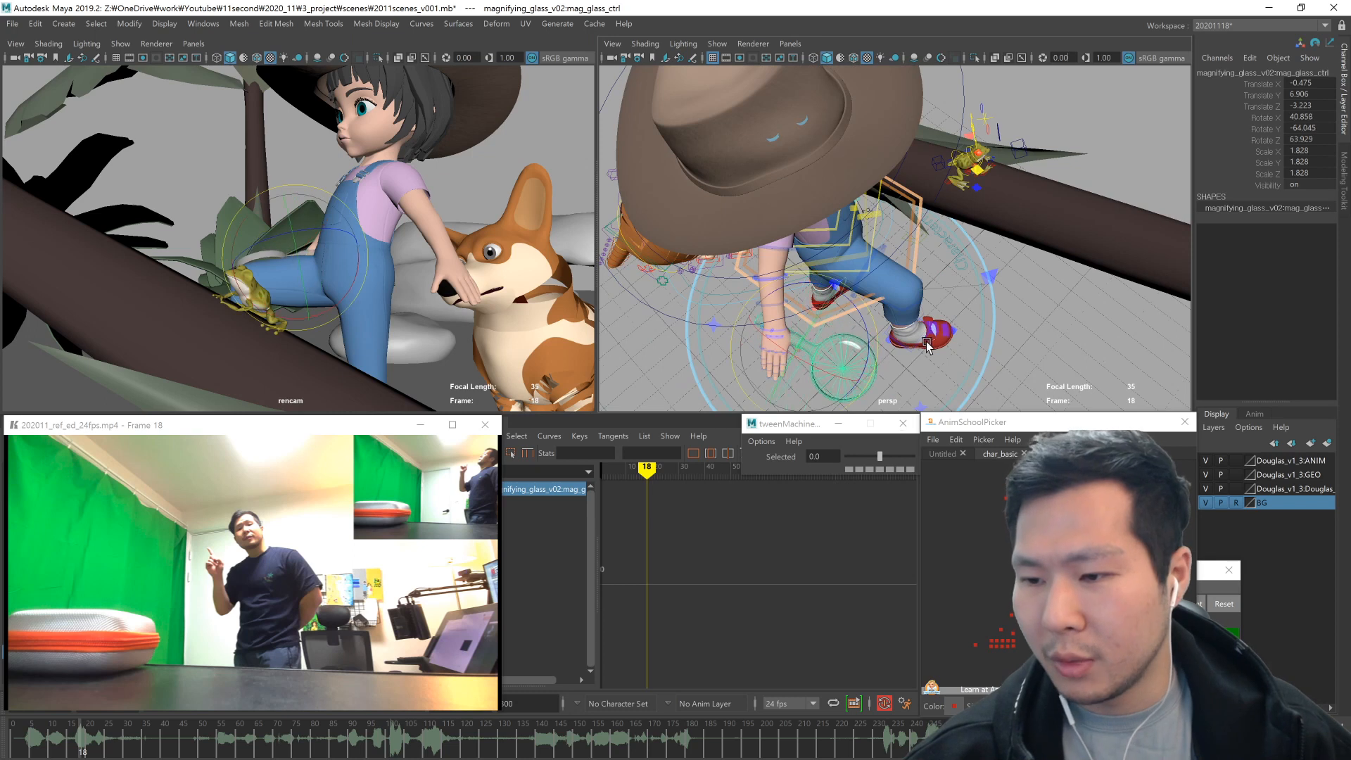
middle_drag(914, 358, 919, 353)
alt+drag(919, 353, 891, 332)
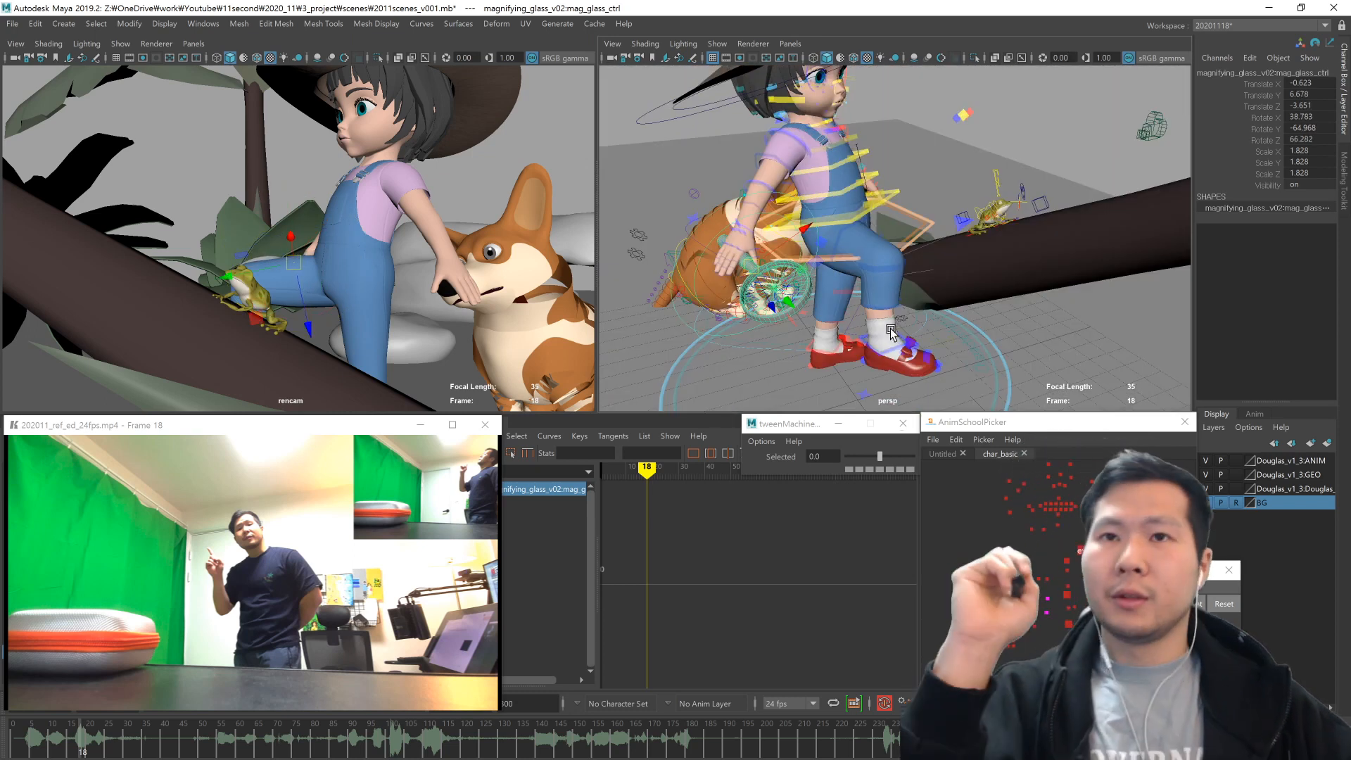
- Examine the leg pose from several angles, and replay the synced reference performance from the opening frames to about frame 120
alt+drag(891, 332, 917, 365)
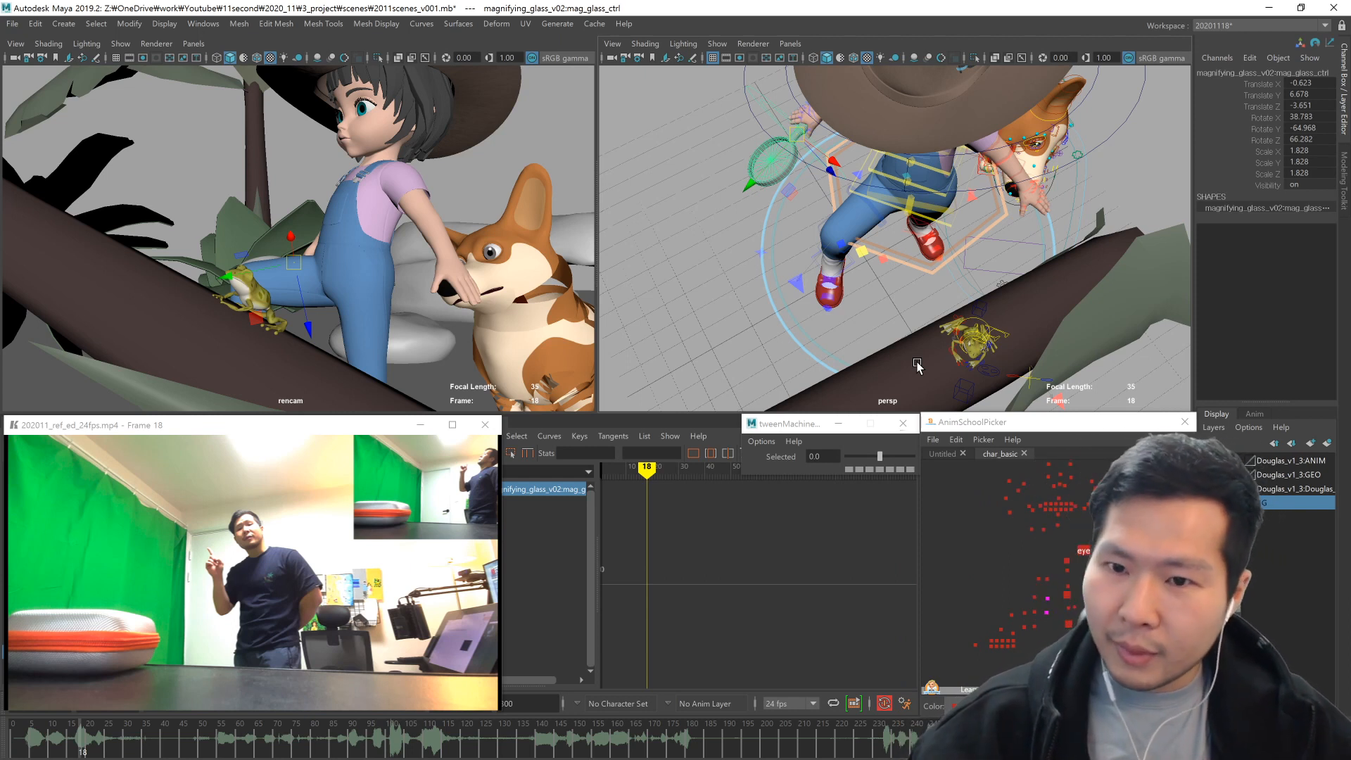
alt+drag(959, 361, 961, 329)
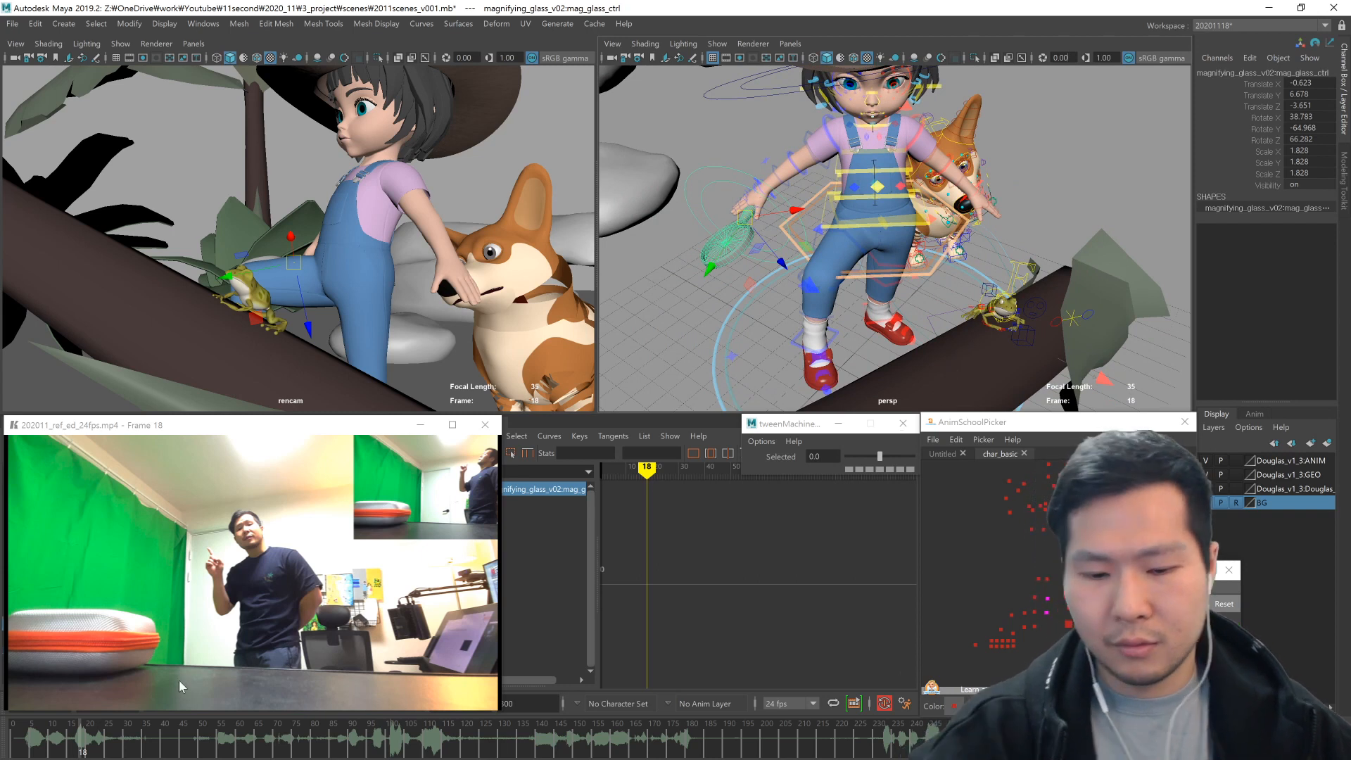
mouse_move(176, 750)
mouse_down()
mouse_move(371, 750)
mouse_move(449, 716)
mouse_move(178, 724)
mouse_move(361, 757)
mouse_move(476, 732)
mouse_move(42, 707)
mouse_up()
key(alt+v)
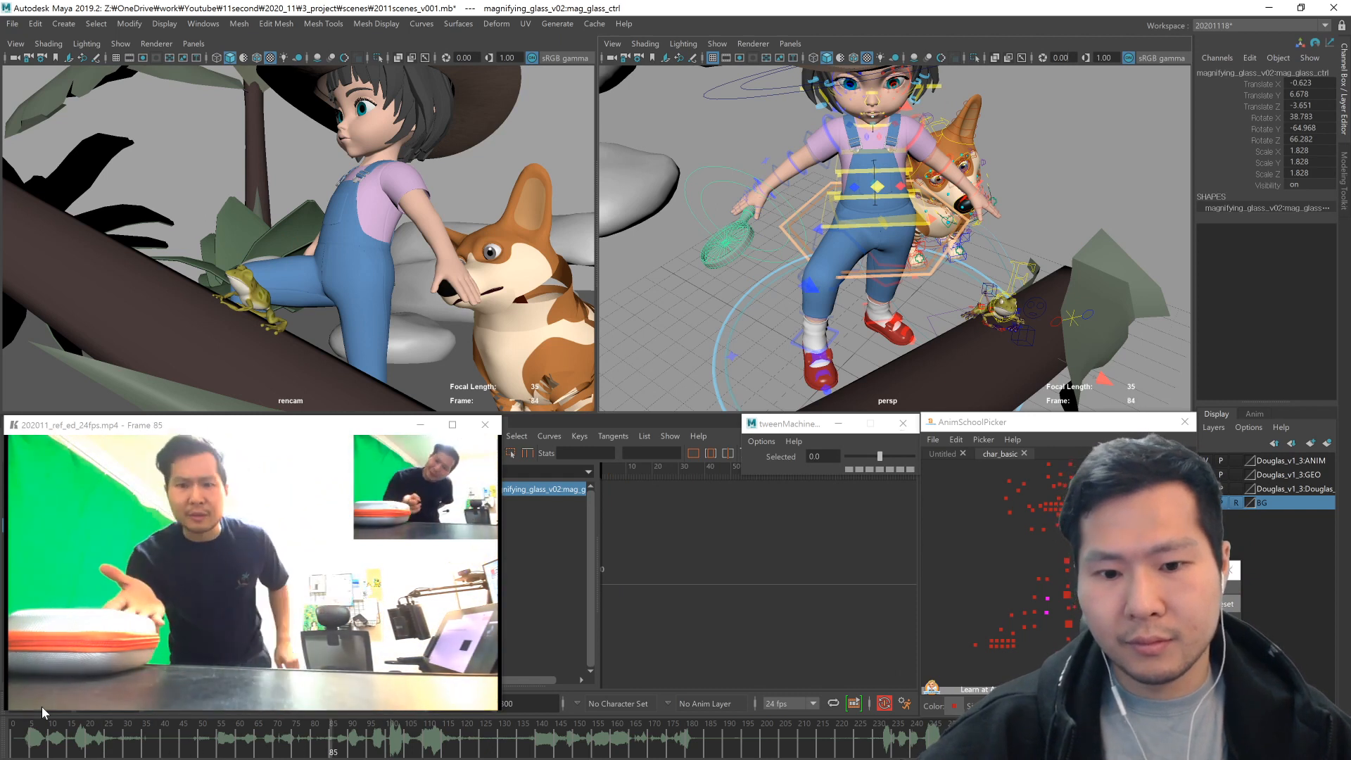
key(alt+v)
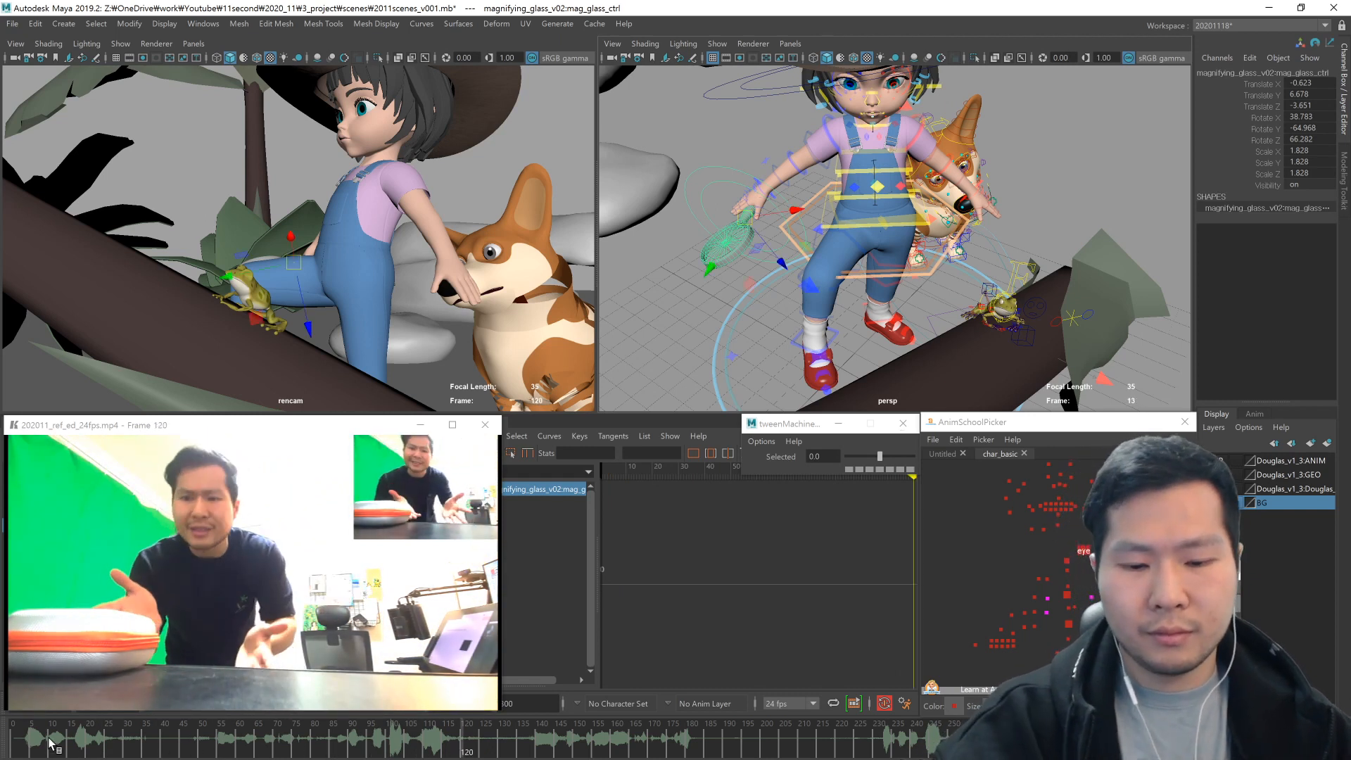
drag(48, 740, 20, 740)
key(alt+v)
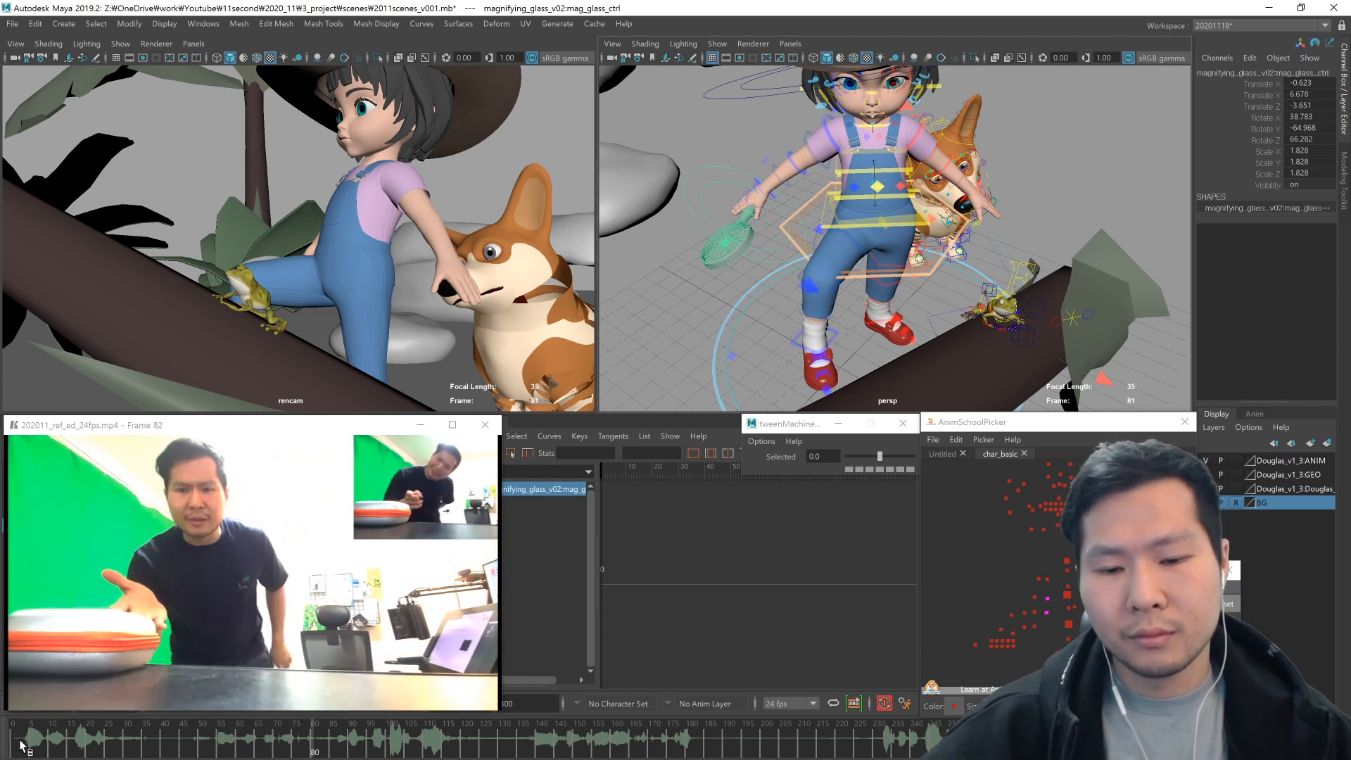
key(alt+v)
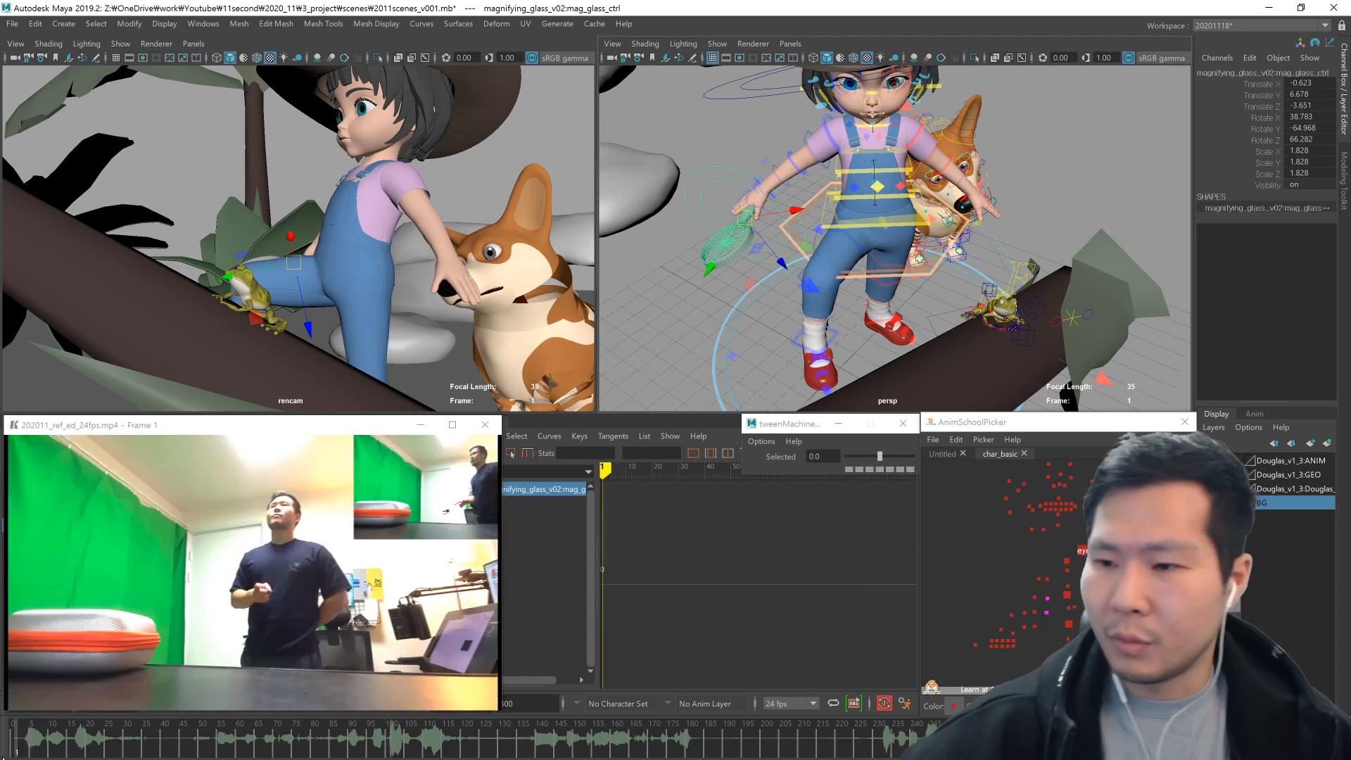
- Play the synced reference from the opening frames through about frame 222, and return to frame 1
alt+middle_drag(886, 328, 834, 387)
mouse_move(844, 376)
alt+mouse_down()
mouse_move(964, 372)
mouse_move(852, 372)
mouse_move(788, 348)
mouse_move(910, 363)
mouse_move(852, 387)
alt+mouse_up()
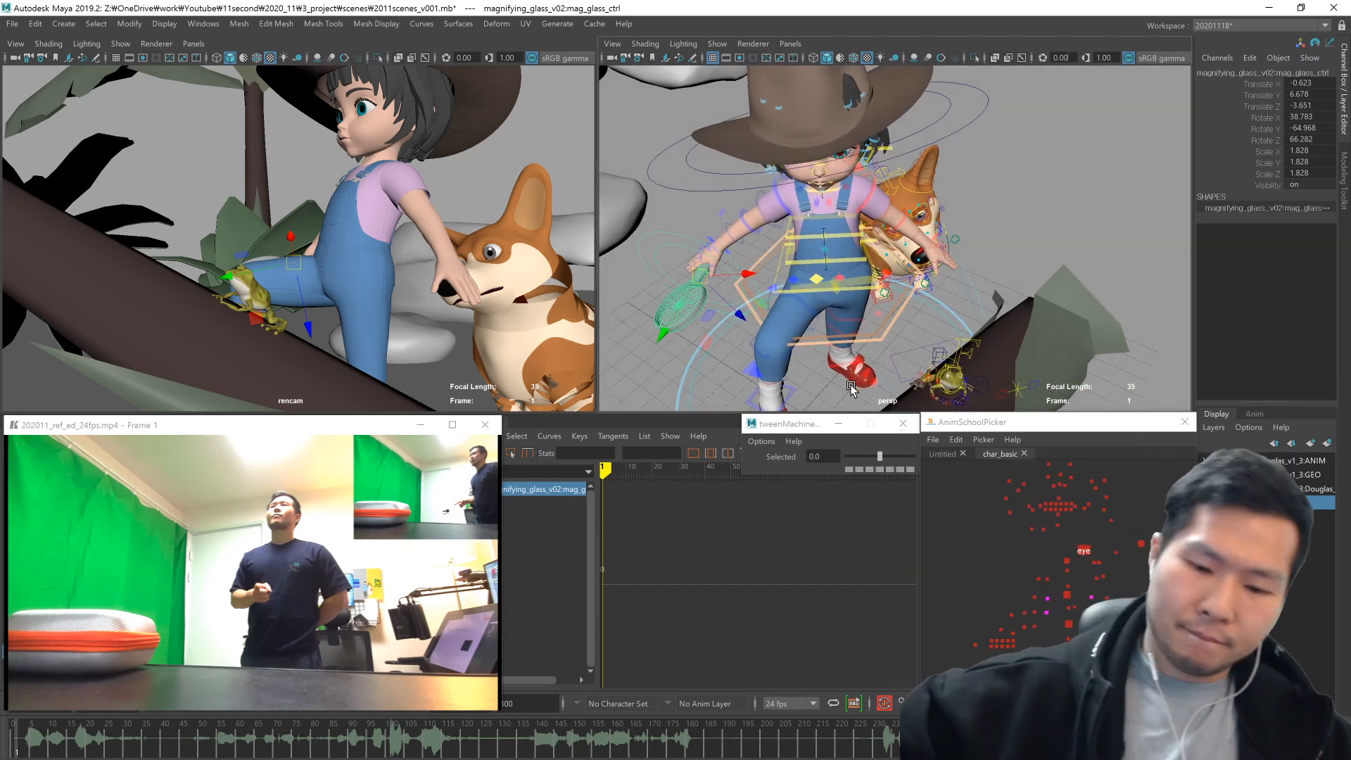
click(34, 743)
key(alt+v)
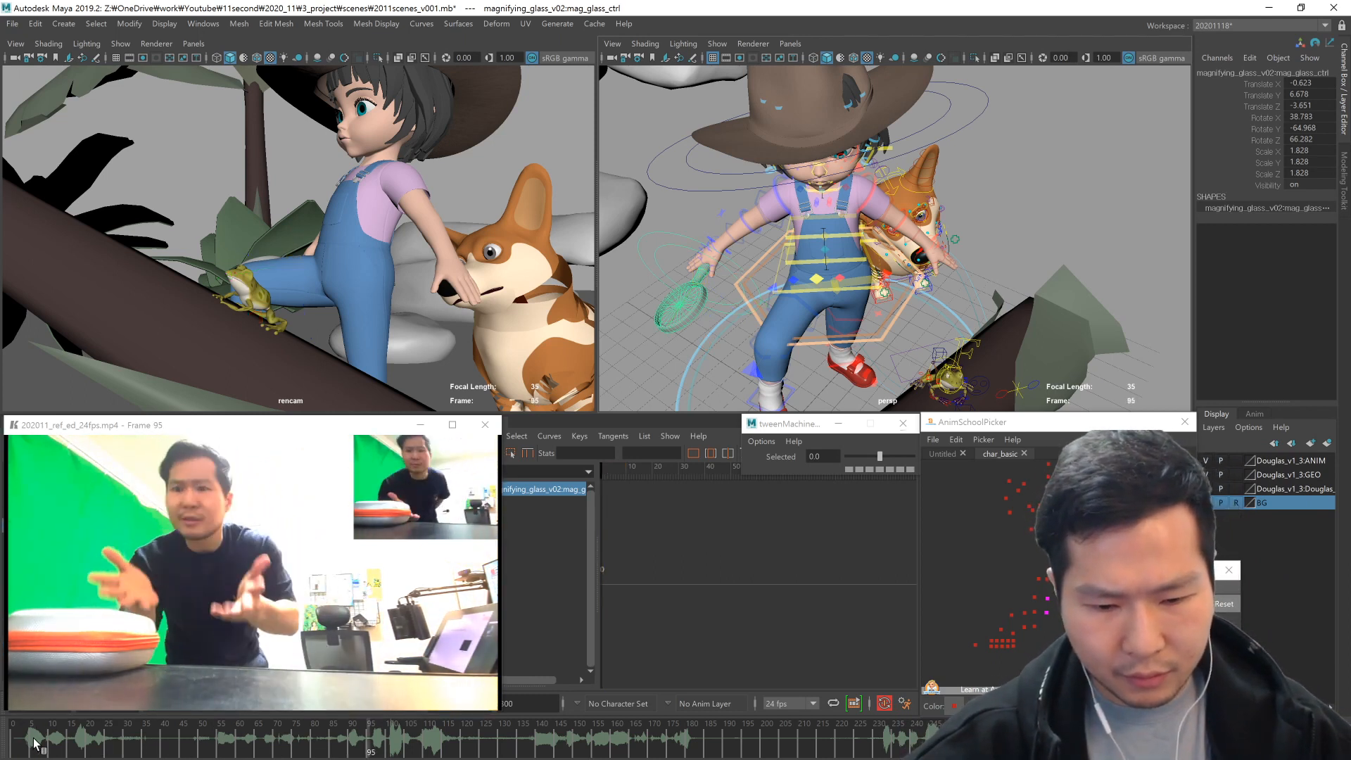
key(alt+v)
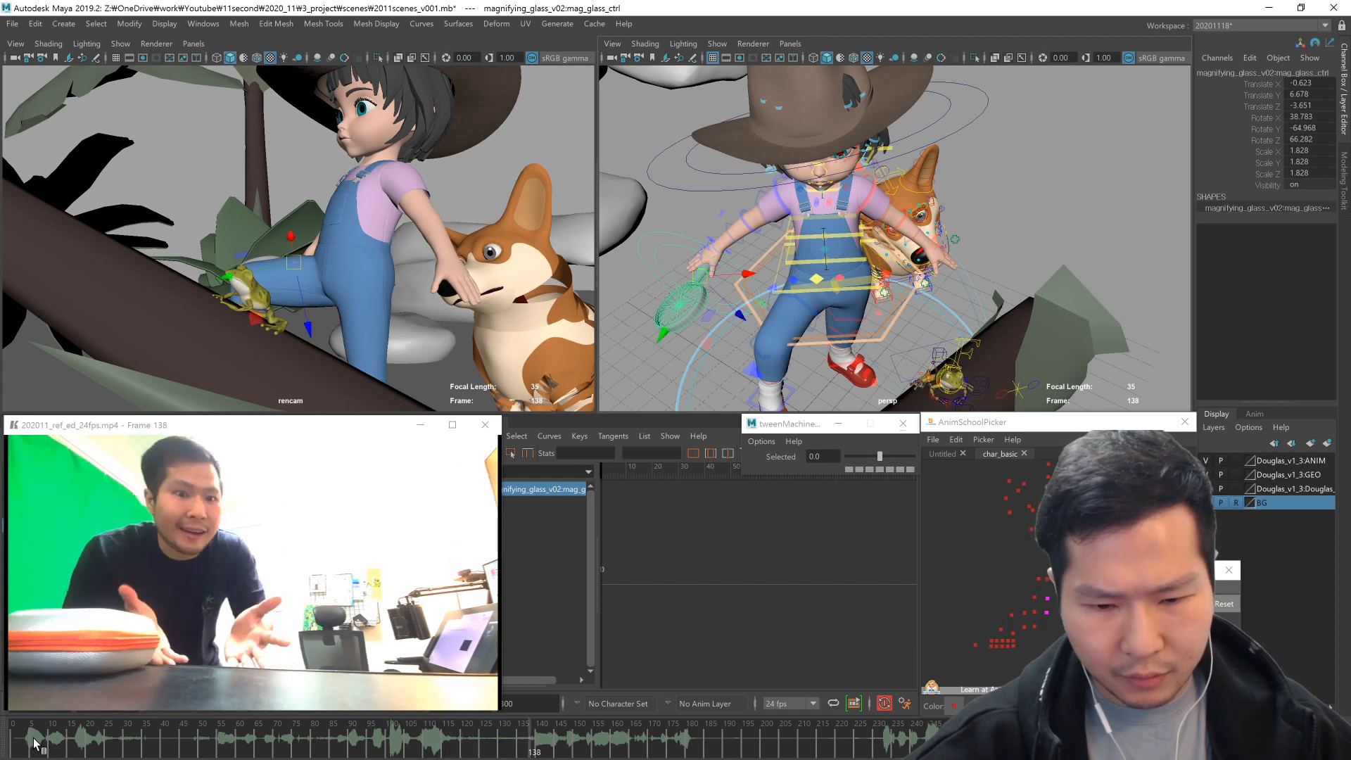
key(alt+v)
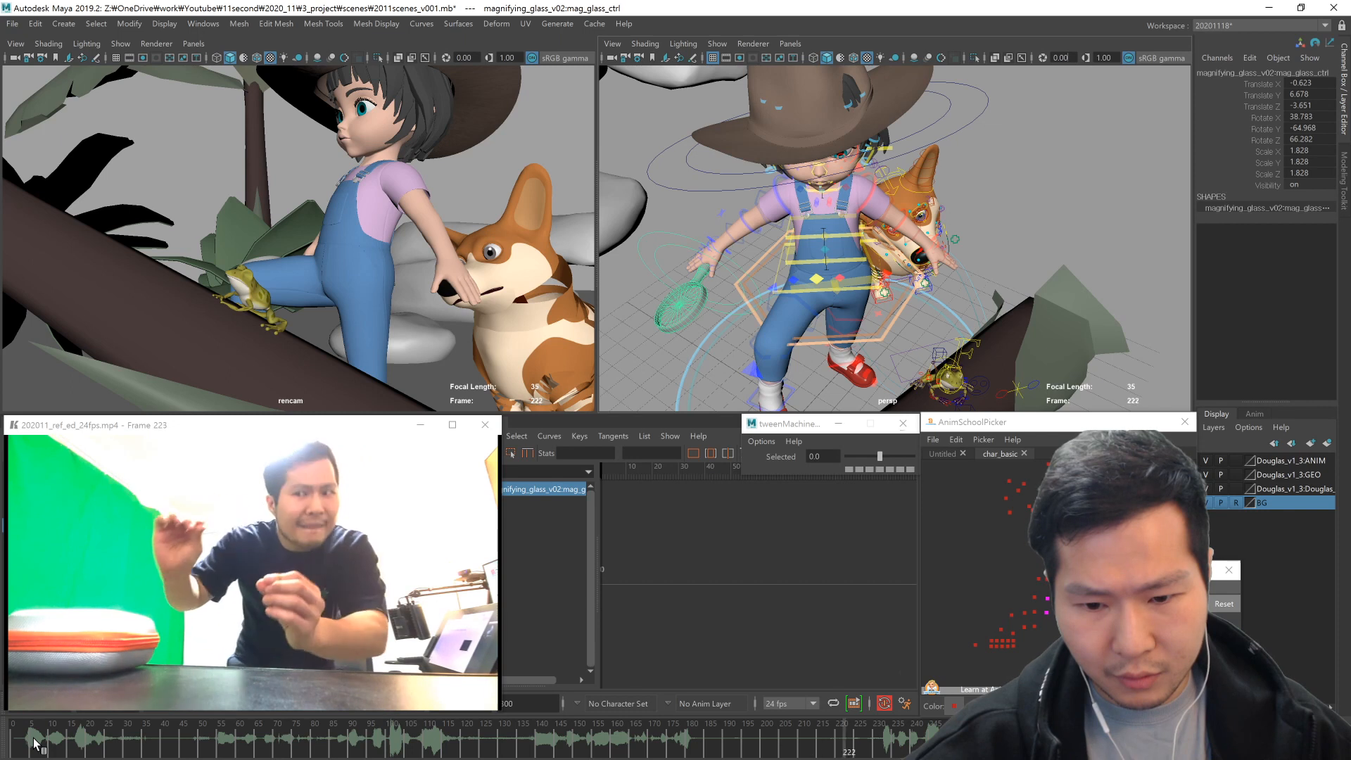
key(alt+v)
drag(40, 736, 4, 746)
- Adjust the right leg IK control at frame 18 to translation of about -4.19, 2.24, 0.6 and rotation of about 39.3, -71.1, -76.4
alt+drag(895, 332, 909, 267)
click(798, 260)
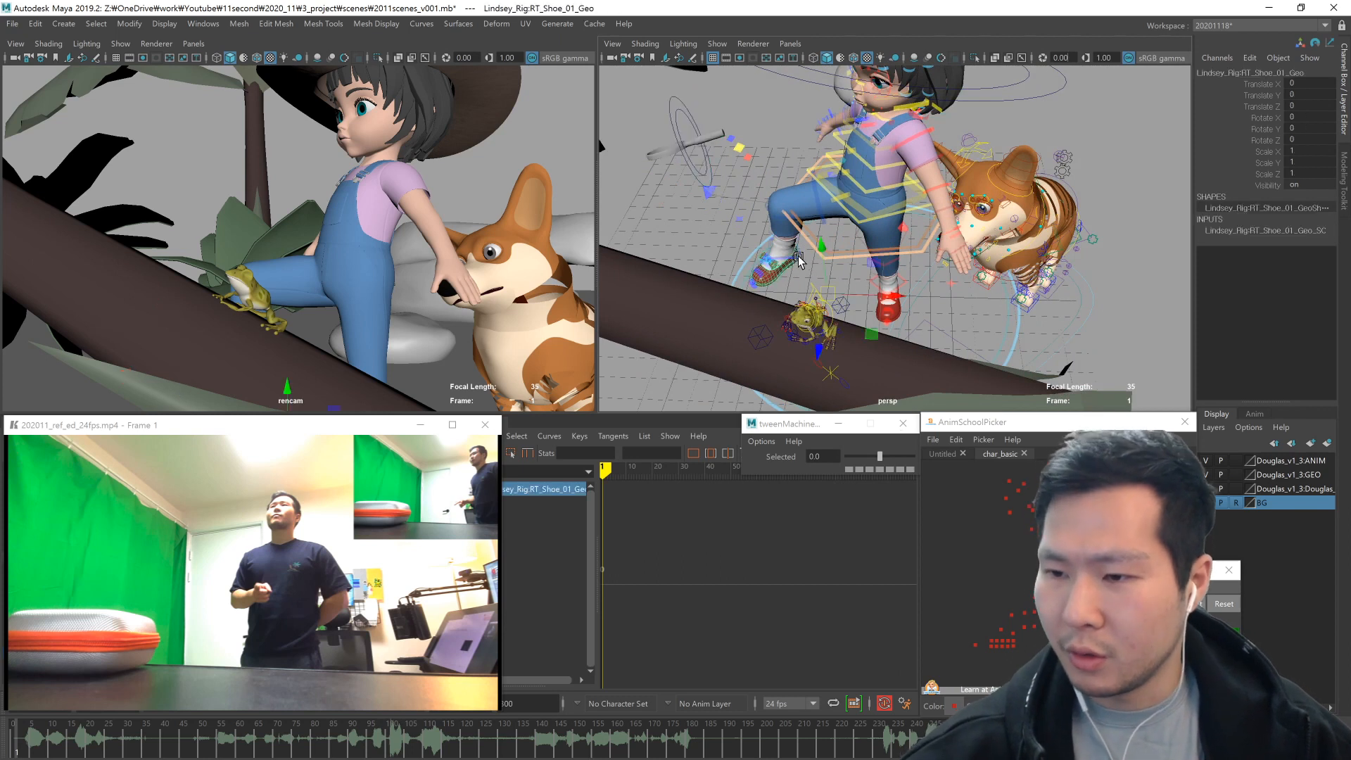
click(1022, 643)
click(1006, 649)
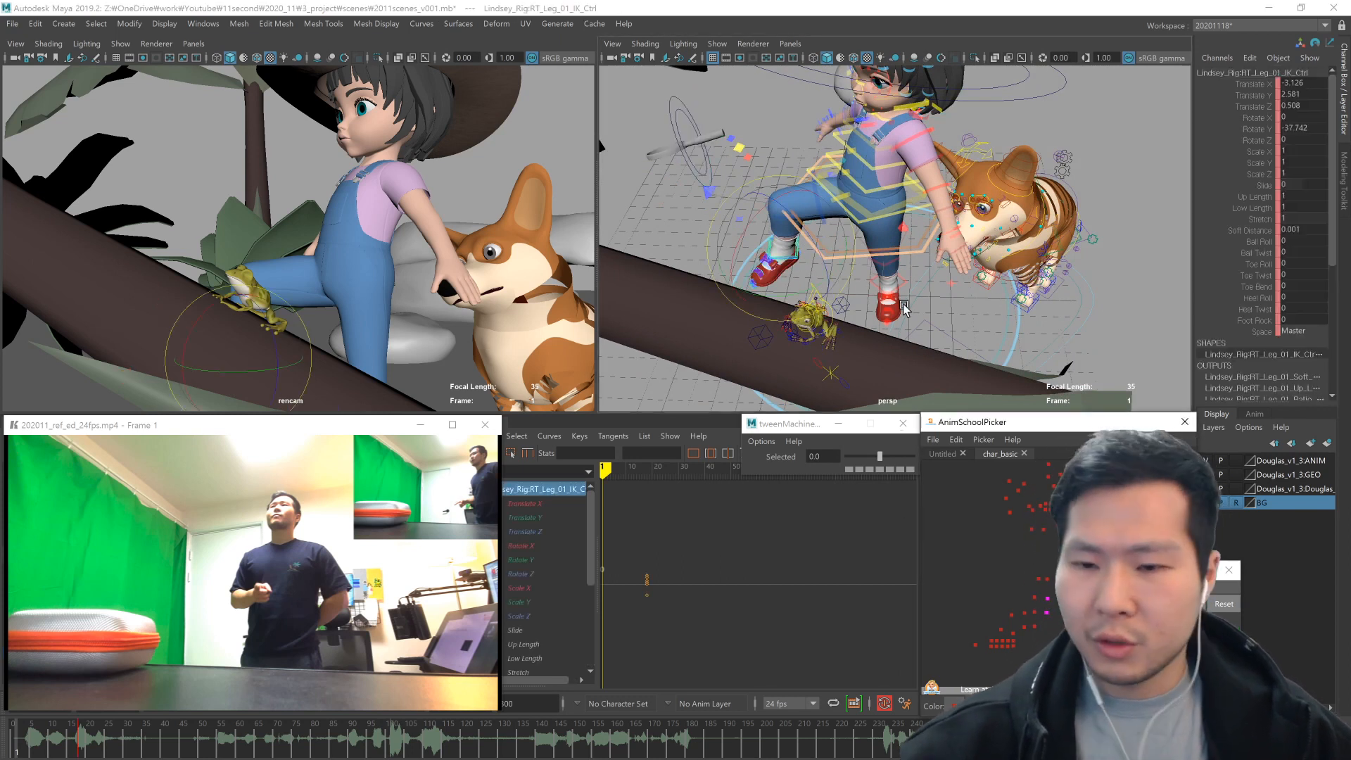
drag(889, 352, 876, 378)
middle_drag(936, 361, 885, 371)
alt+drag(886, 371, 926, 350)
- Try shifting the right knee pole vector to about -5.62, 4.23, -10.56, restore its position, and compare both knee pole vectors
click(1046, 612)
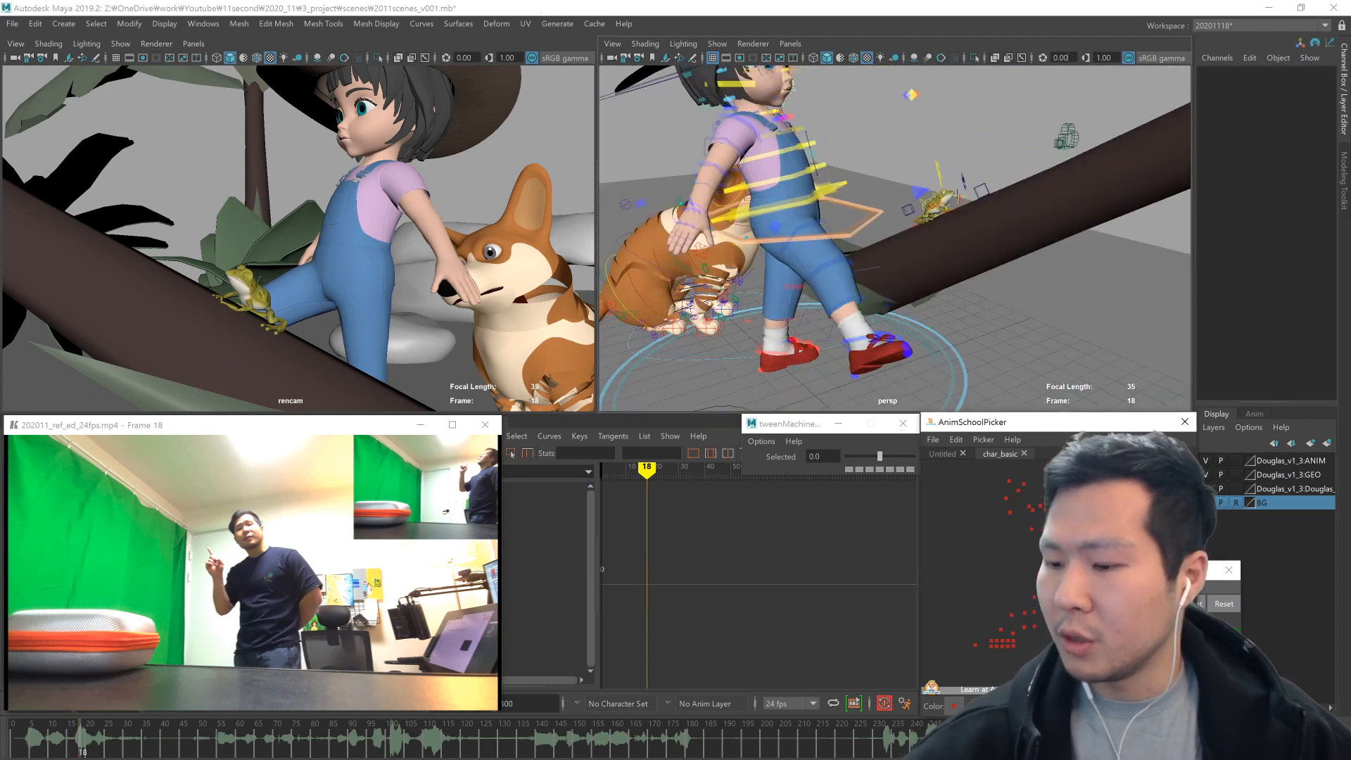
alt+drag(1029, 382, 897, 394)
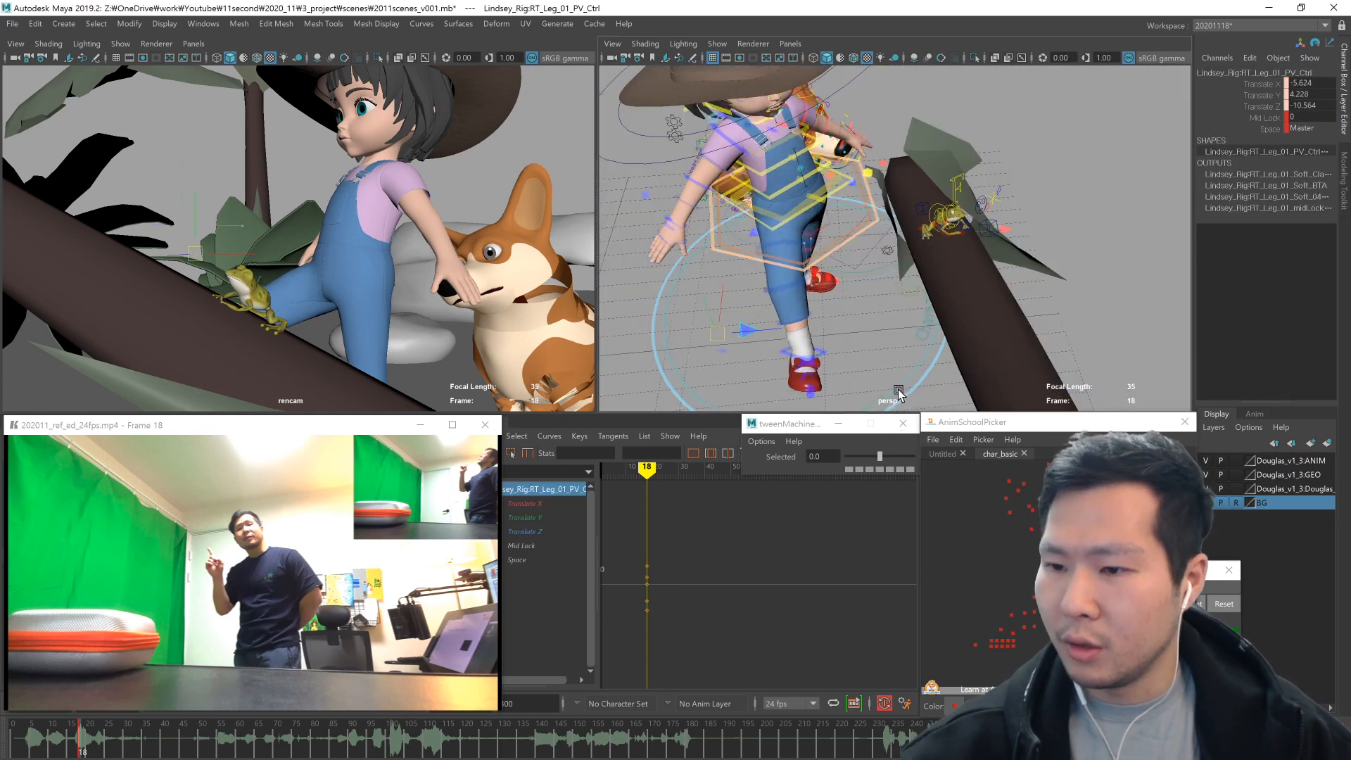
middle_drag(945, 403, 1019, 369)
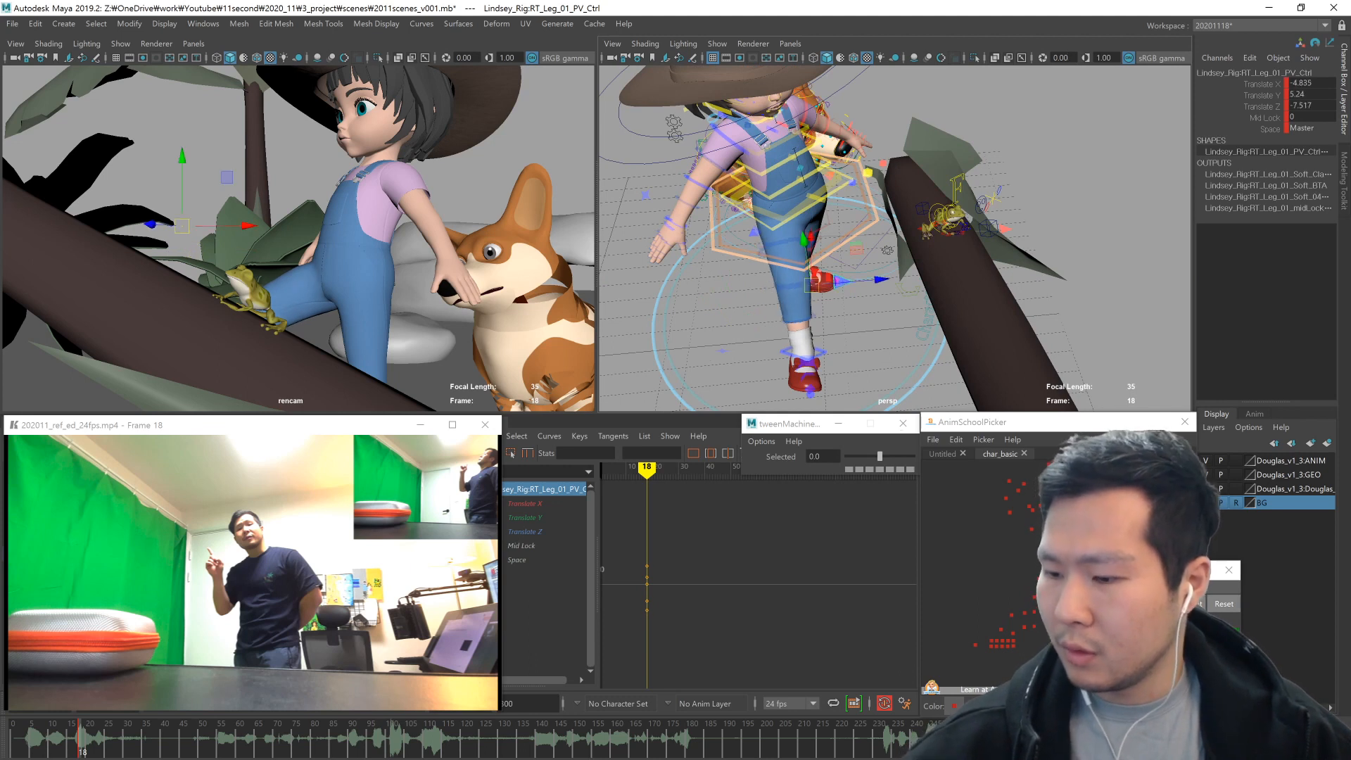
alt+drag(924, 378, 913, 387)
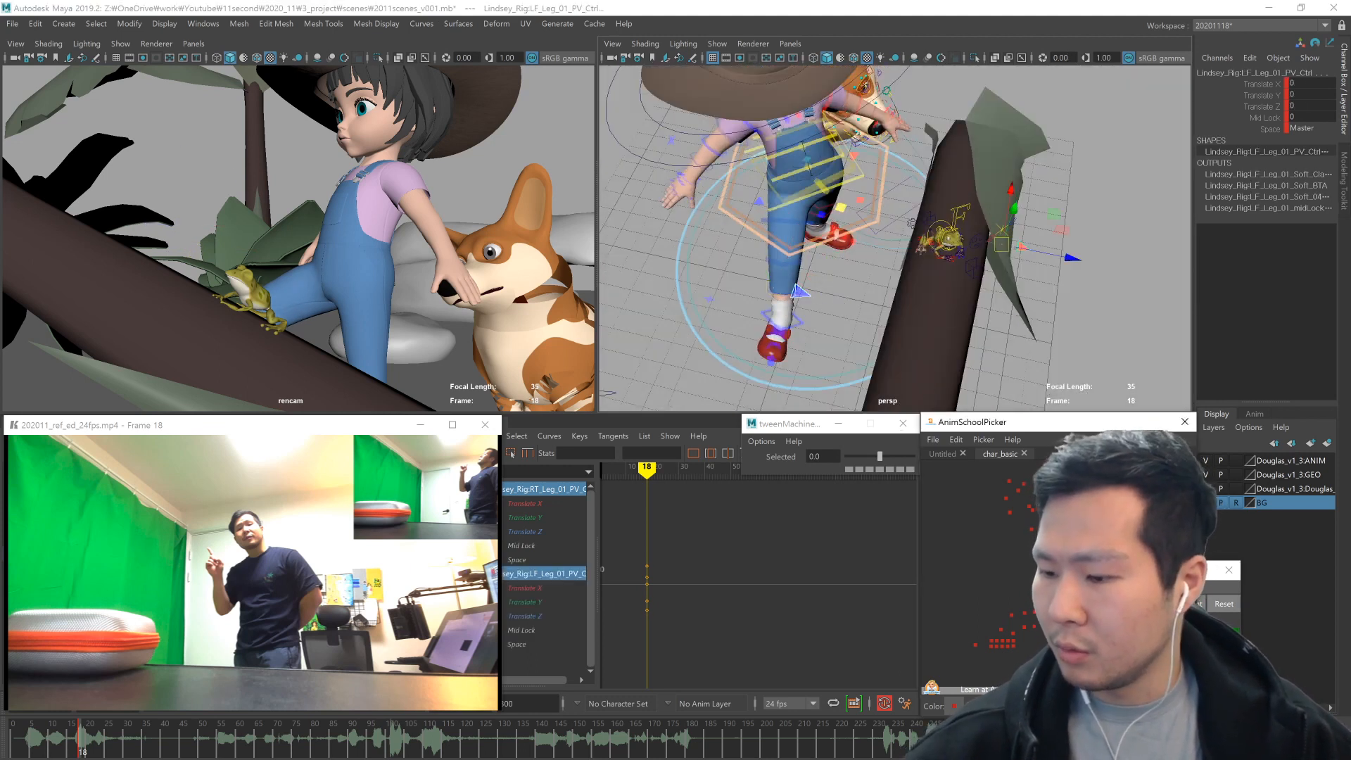
- Switch the right knee pole vector's Space to RLeg and set its Translate X, Y and Z to 0
click(1306, 128)
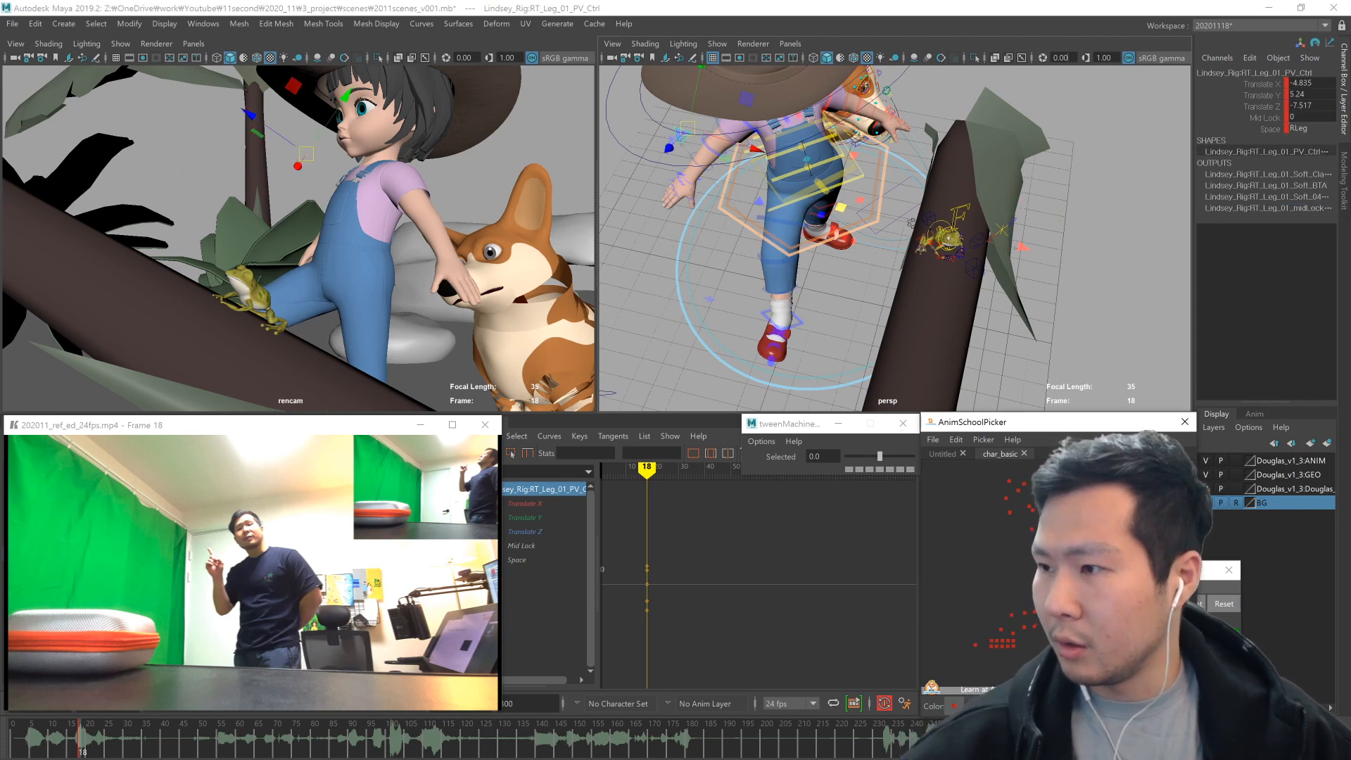
click(949, 503)
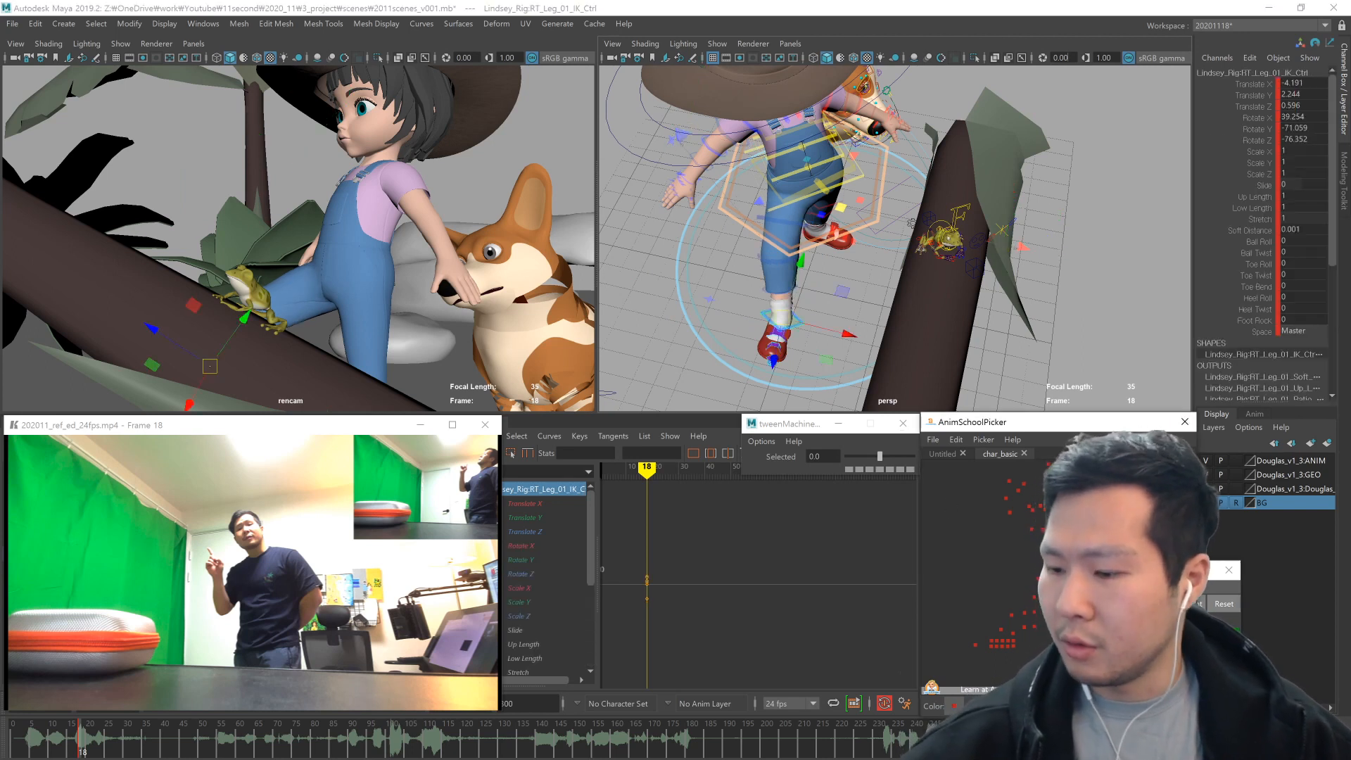
click(677, 135)
click(680, 133)
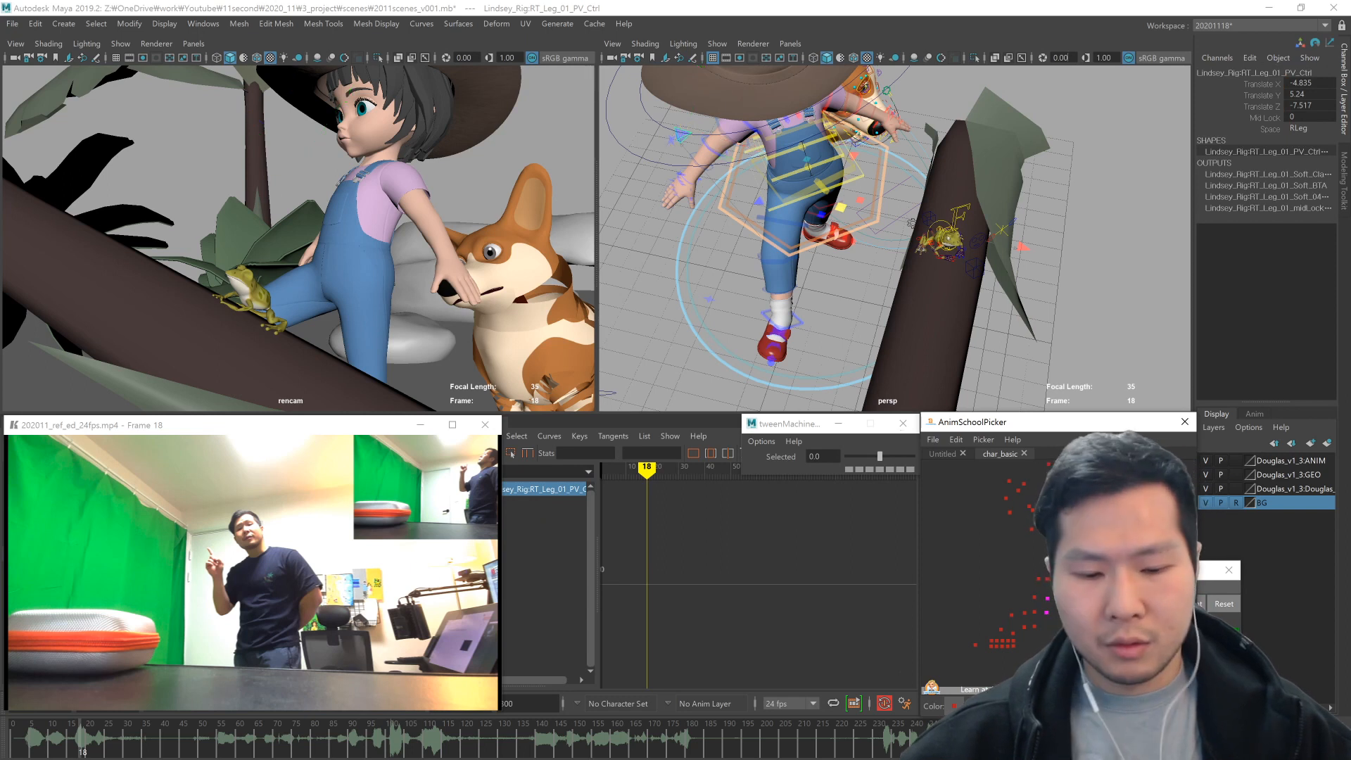
drag(1307, 106, 1314, 87)
text(0)
key(Return)
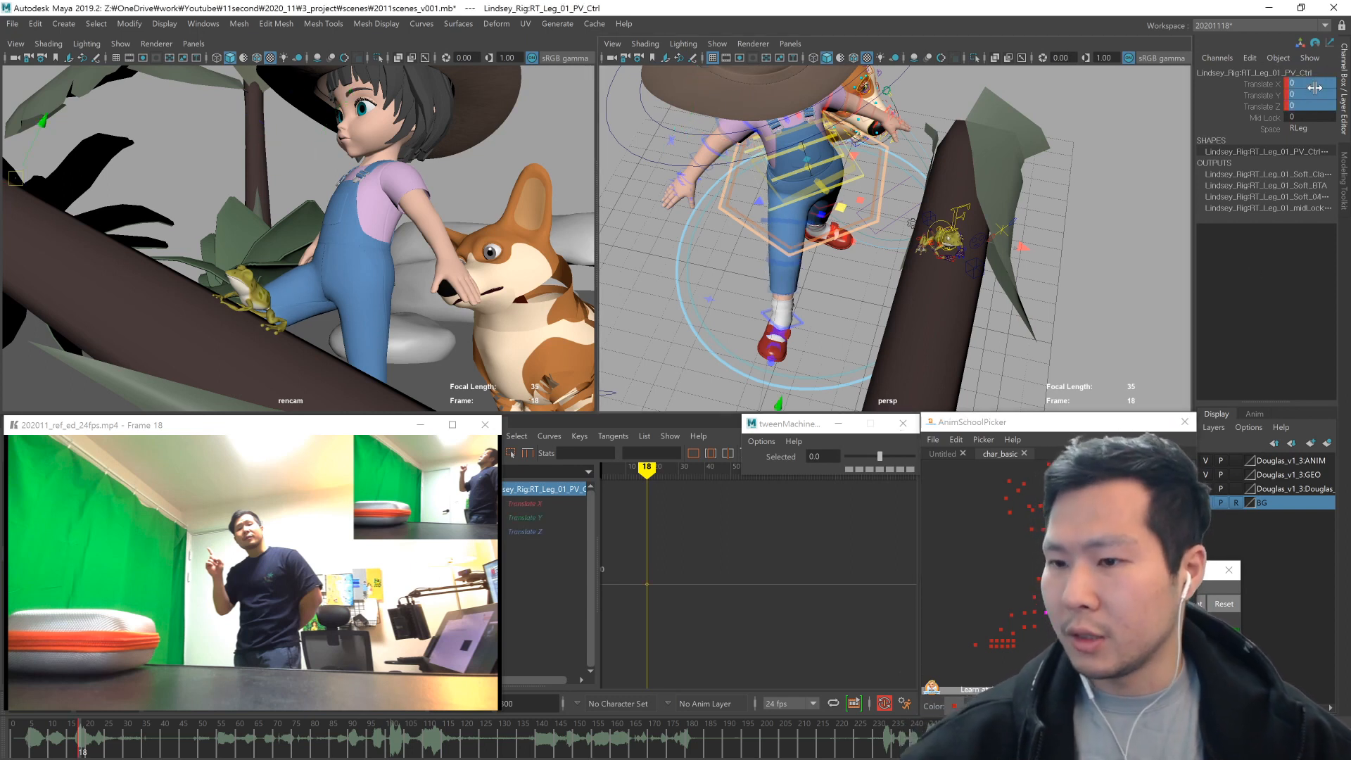
- Check the right leg IK control from behind, and turn Lindsey's left foot with its leg IK control
click(1055, 661)
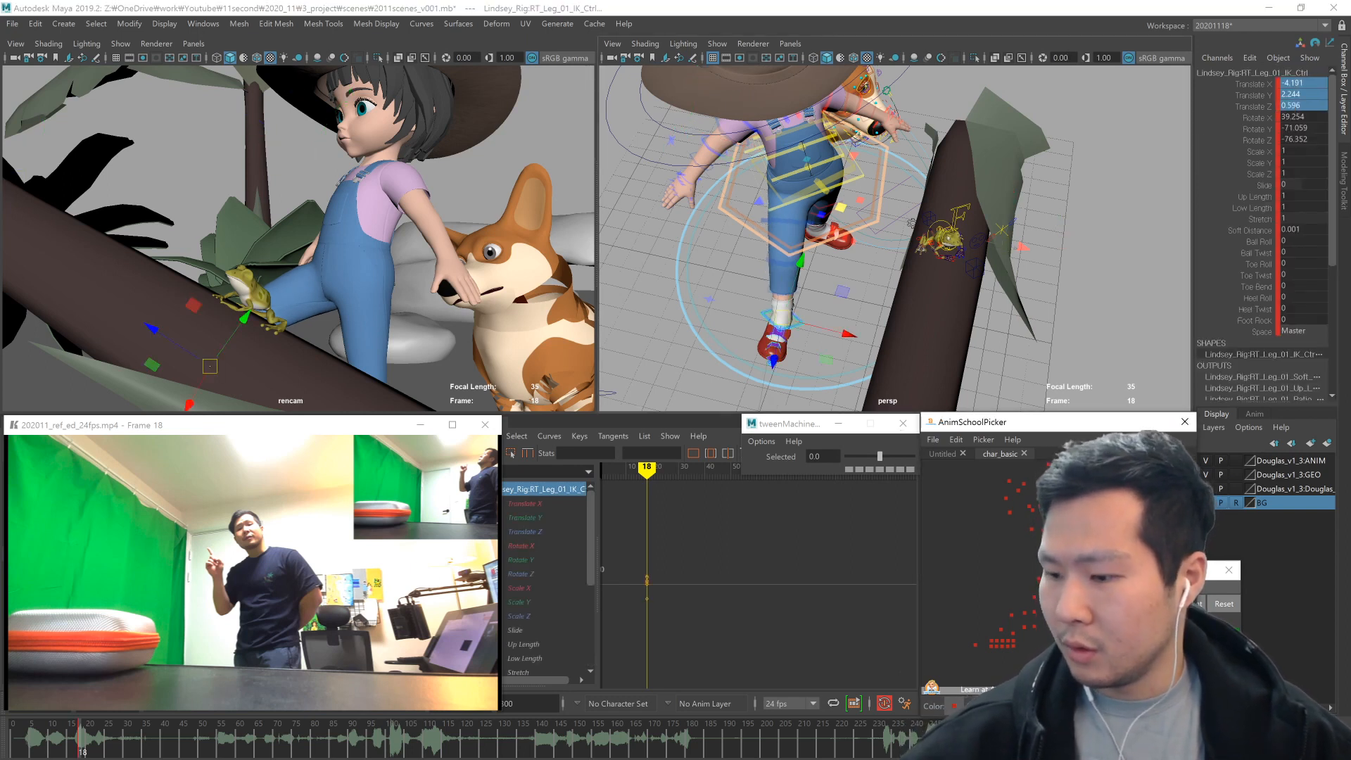
click(1055, 661)
click(1055, 662)
alt+drag(865, 373, 1000, 366)
key(e)
key(w)
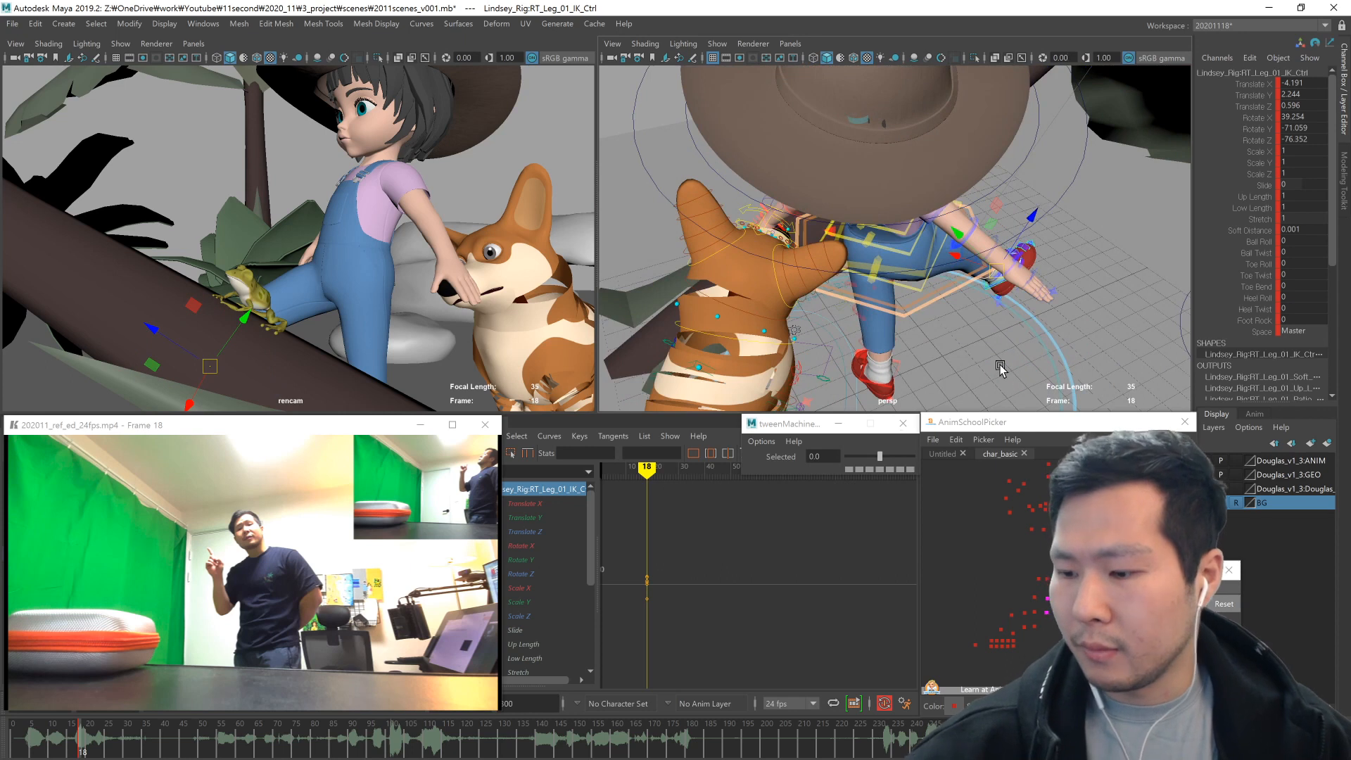
click(1080, 661)
key(e)
drag(934, 398, 902, 408)
key(w)
mouse_move(936, 364)
alt+mouse_down()
mouse_move(962, 331)
mouse_move(945, 339)
alt+mouse_up()
- Reposition Lindsey and Douglas behind the trunk, placing Douglas's master control at about 9.69 in Translate X and -0.98 in Translate Z
click(960, 304)
drag(866, 276, 944, 227)
click(999, 314)
middle_drag(911, 328, 950, 322)
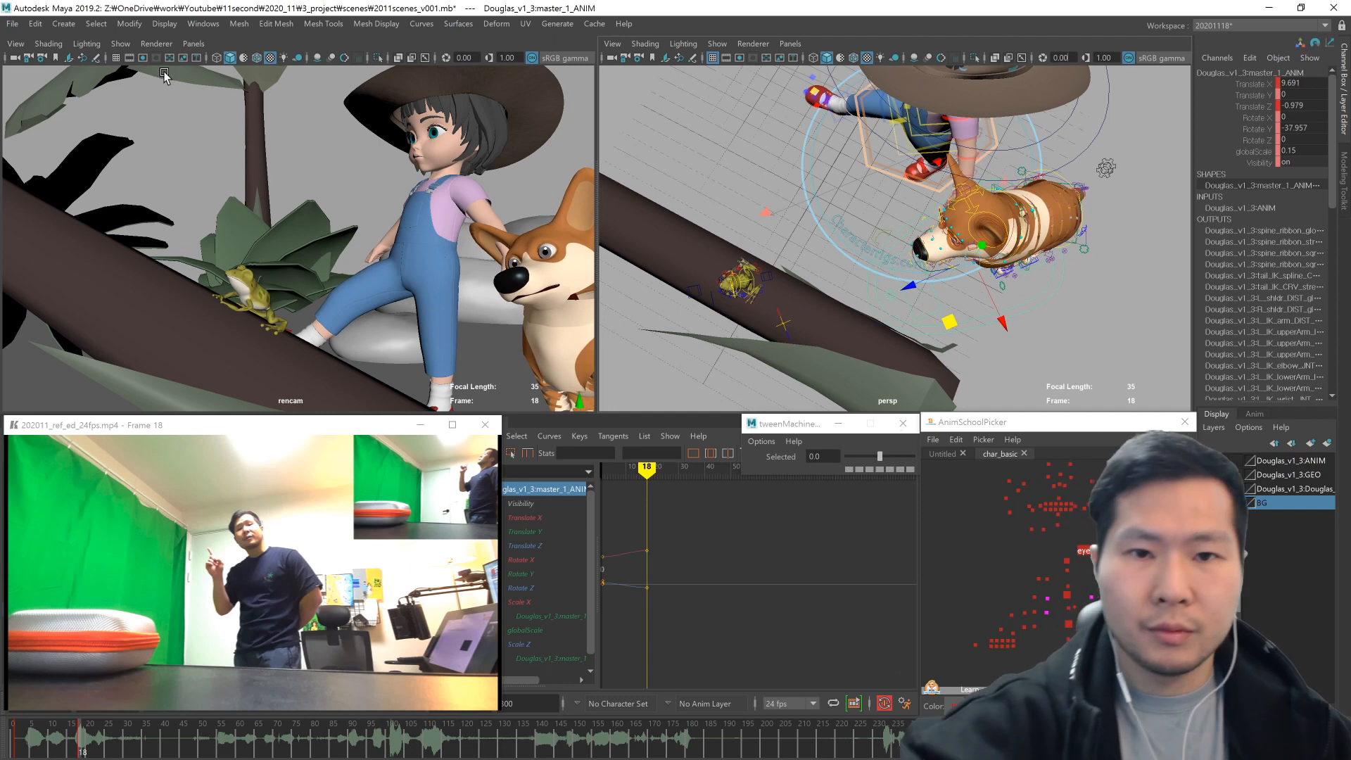
- Turn on the render camera's resolution gate and set its Overscan to 1.000 in the display options
click(154, 59)
double_click(17, 59)
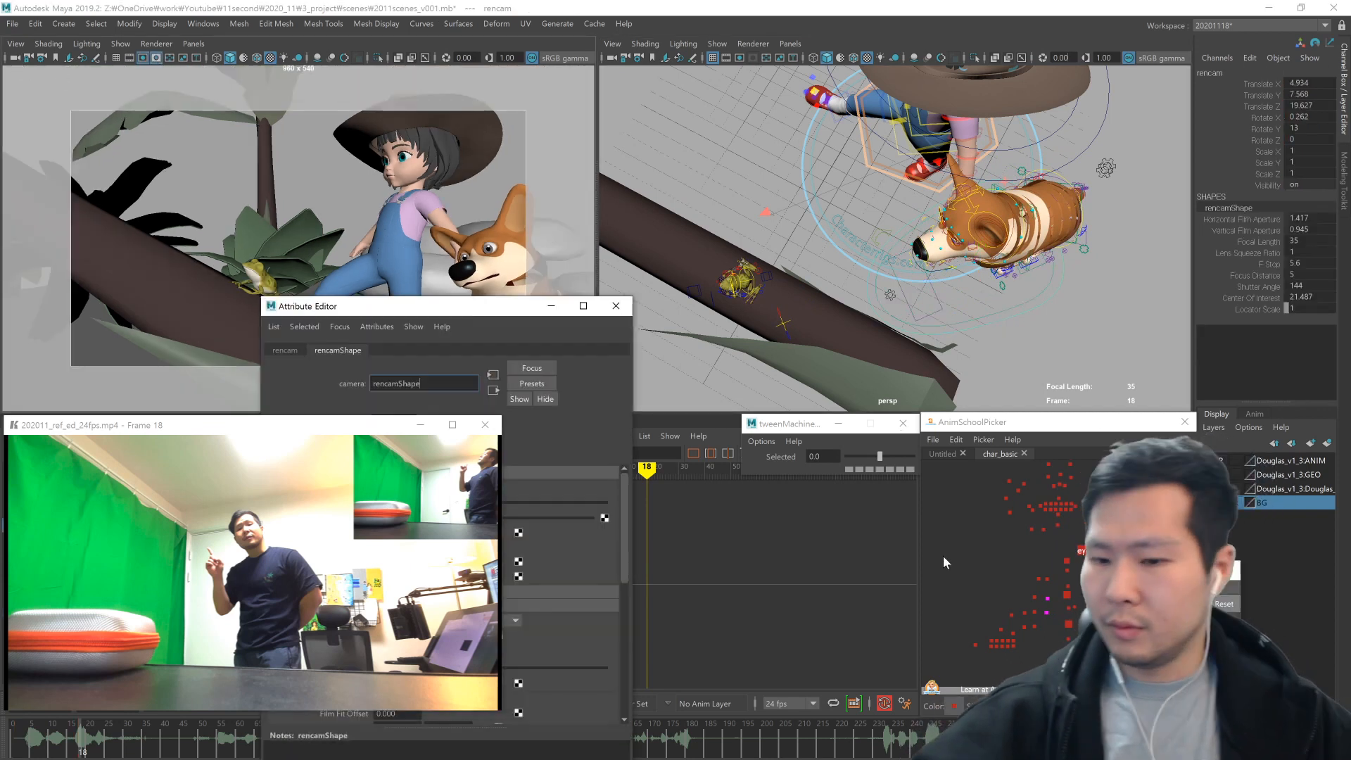
drag(520, 313, 844, 165)
click(951, 463)
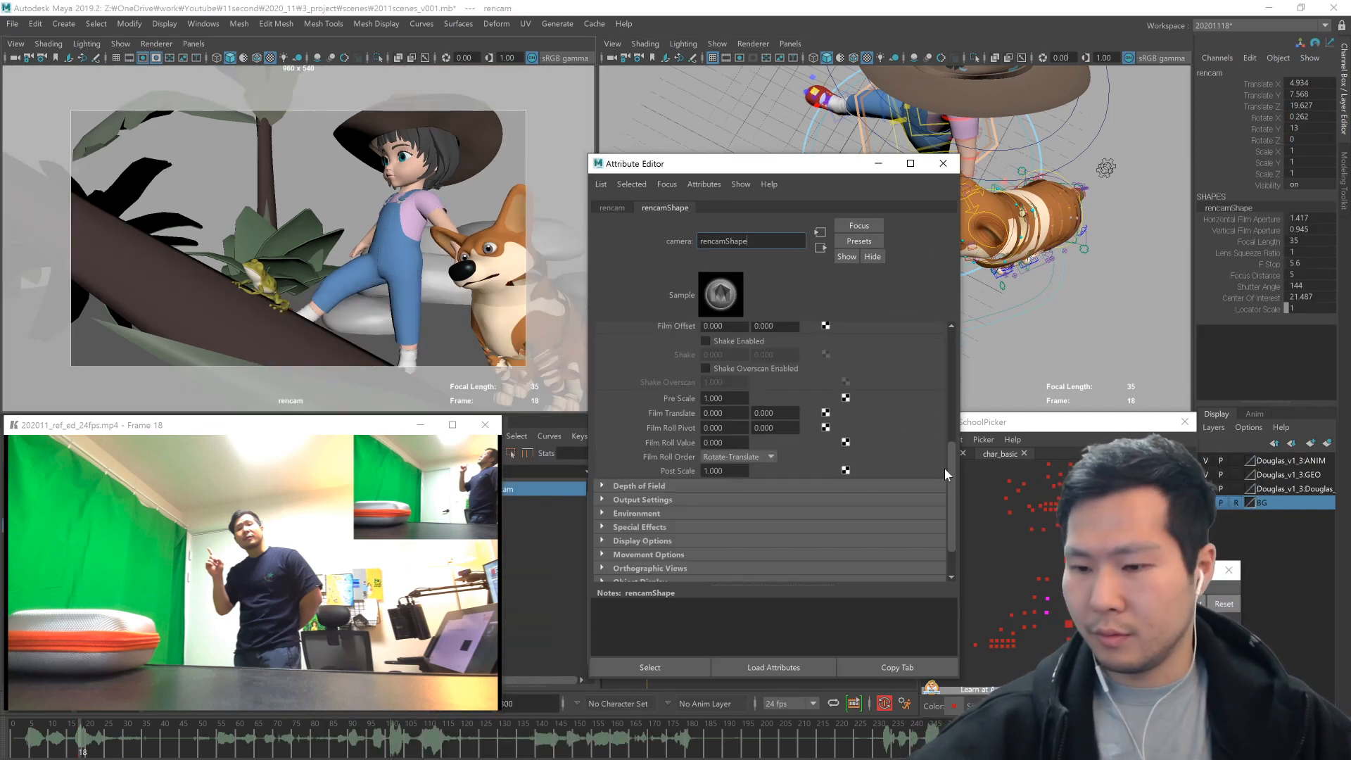
click(709, 539)
drag(951, 472, 951, 513)
key(Return)
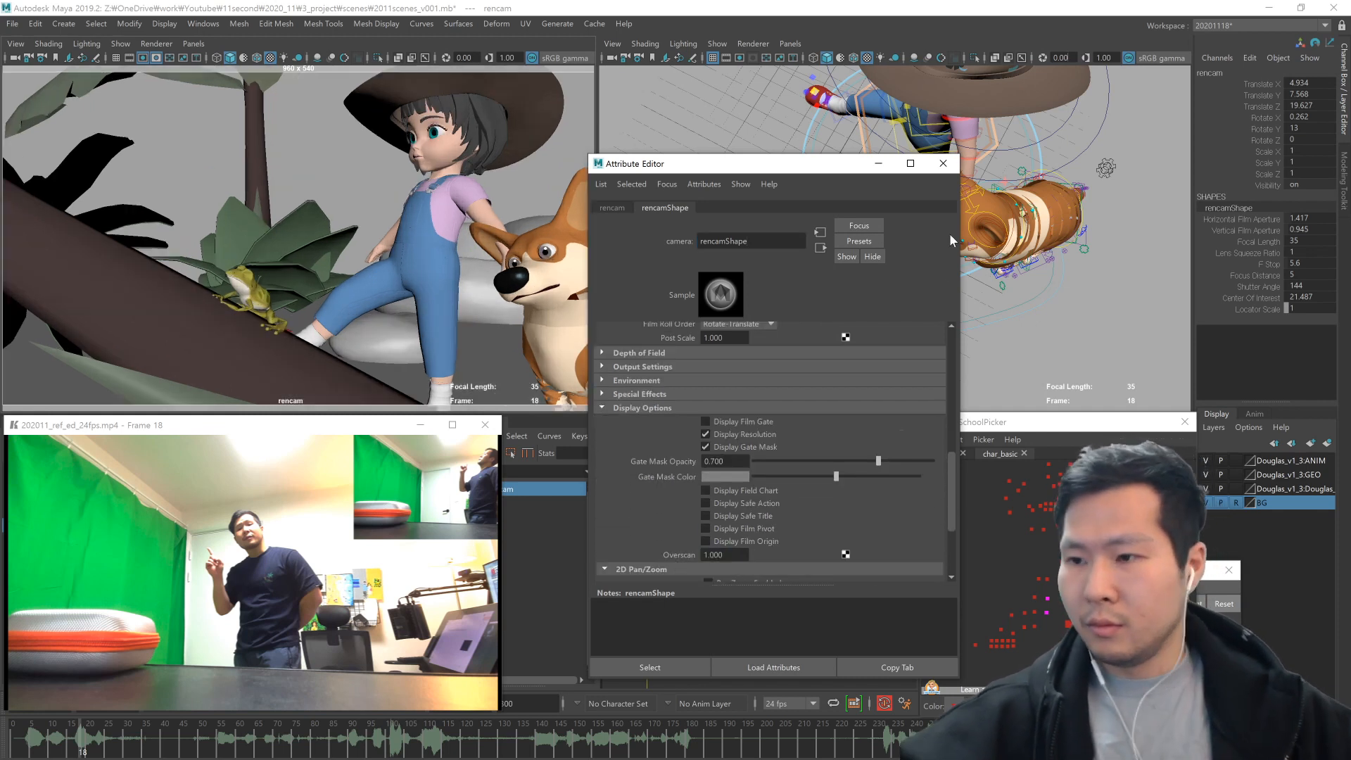
click(942, 164)
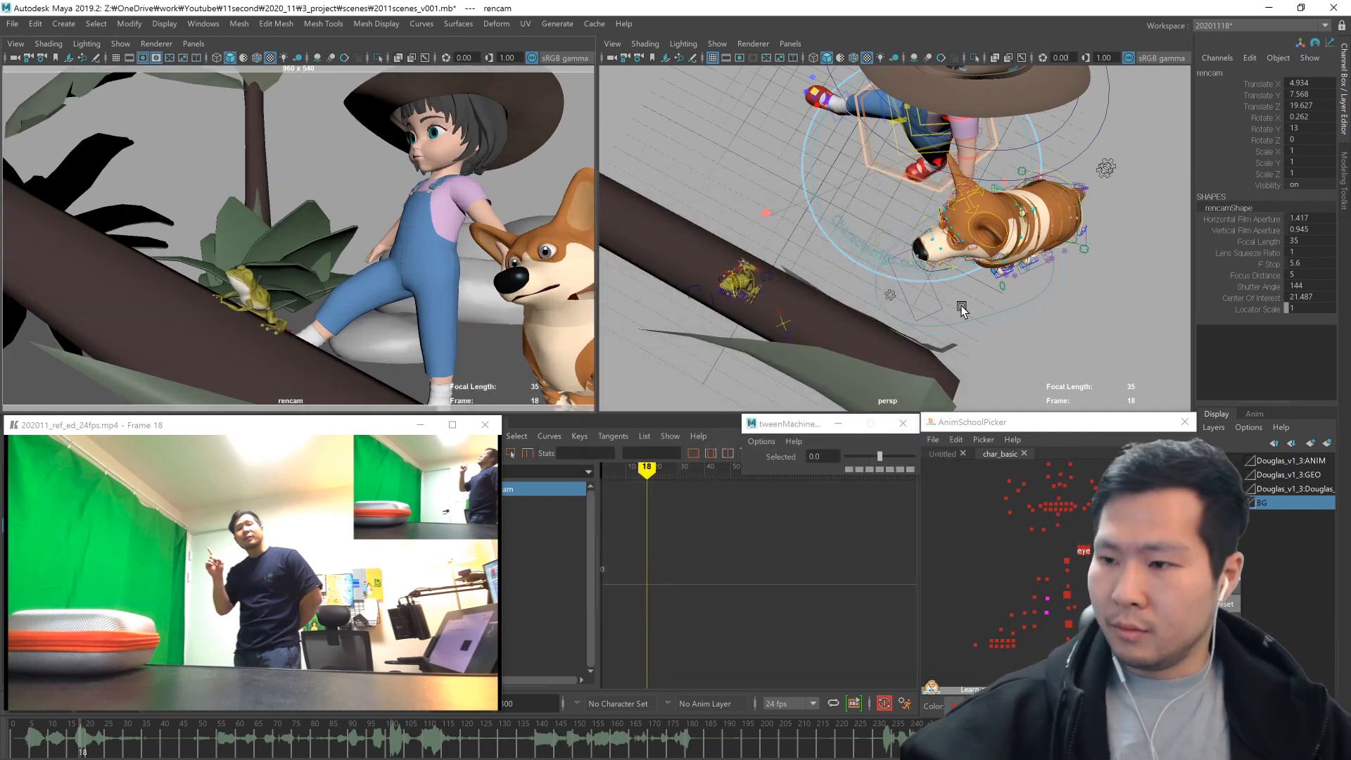
- Rotate Lindsey's neck FK control to about -28, 14.1 and -6.1 so her head tilts as in the reference
click(1027, 318)
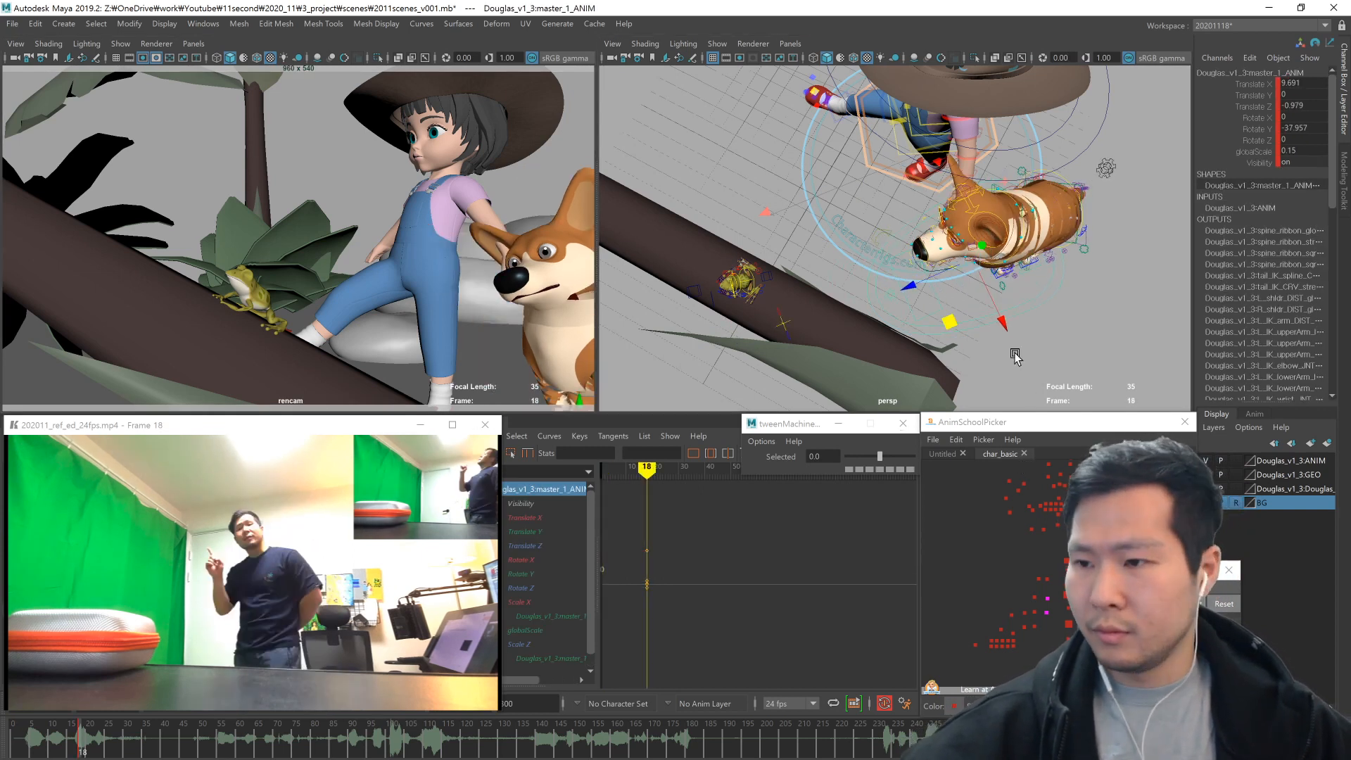
click(855, 264)
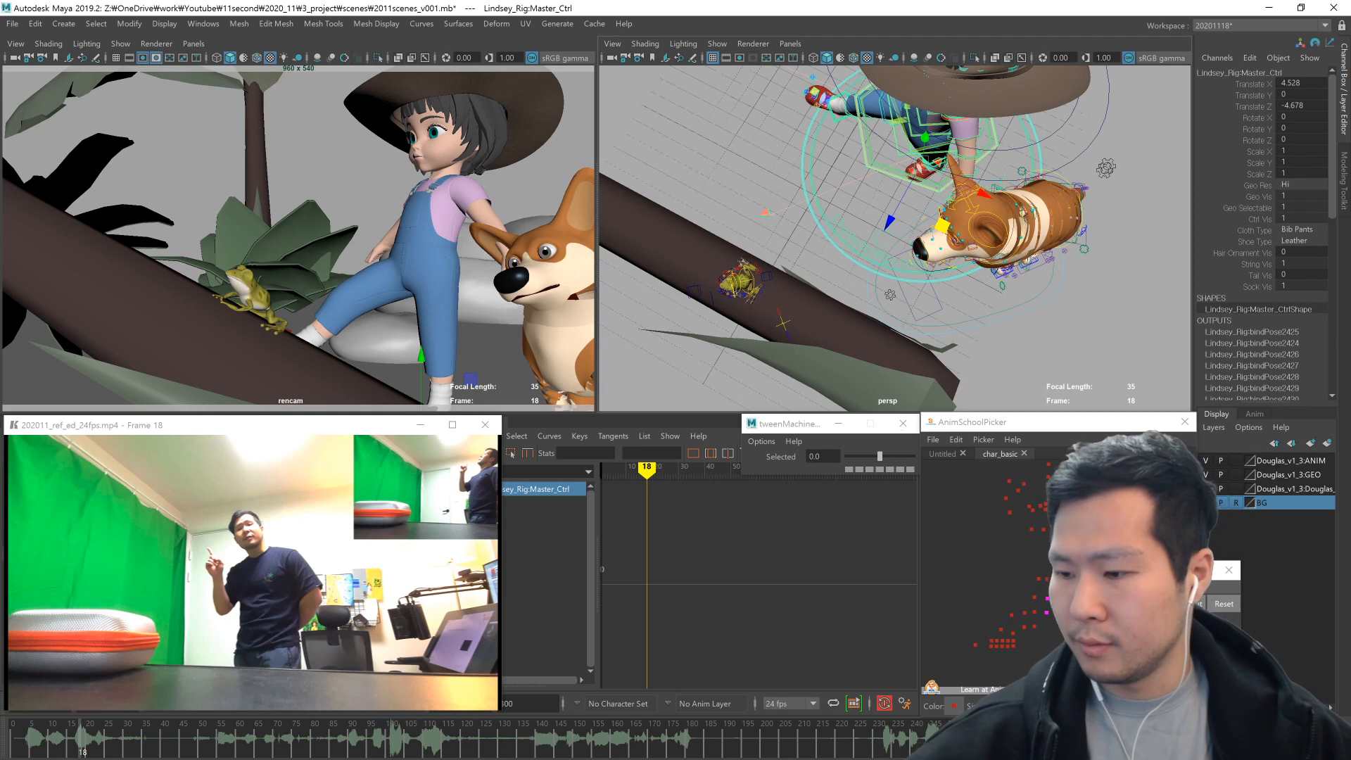
click(1047, 600)
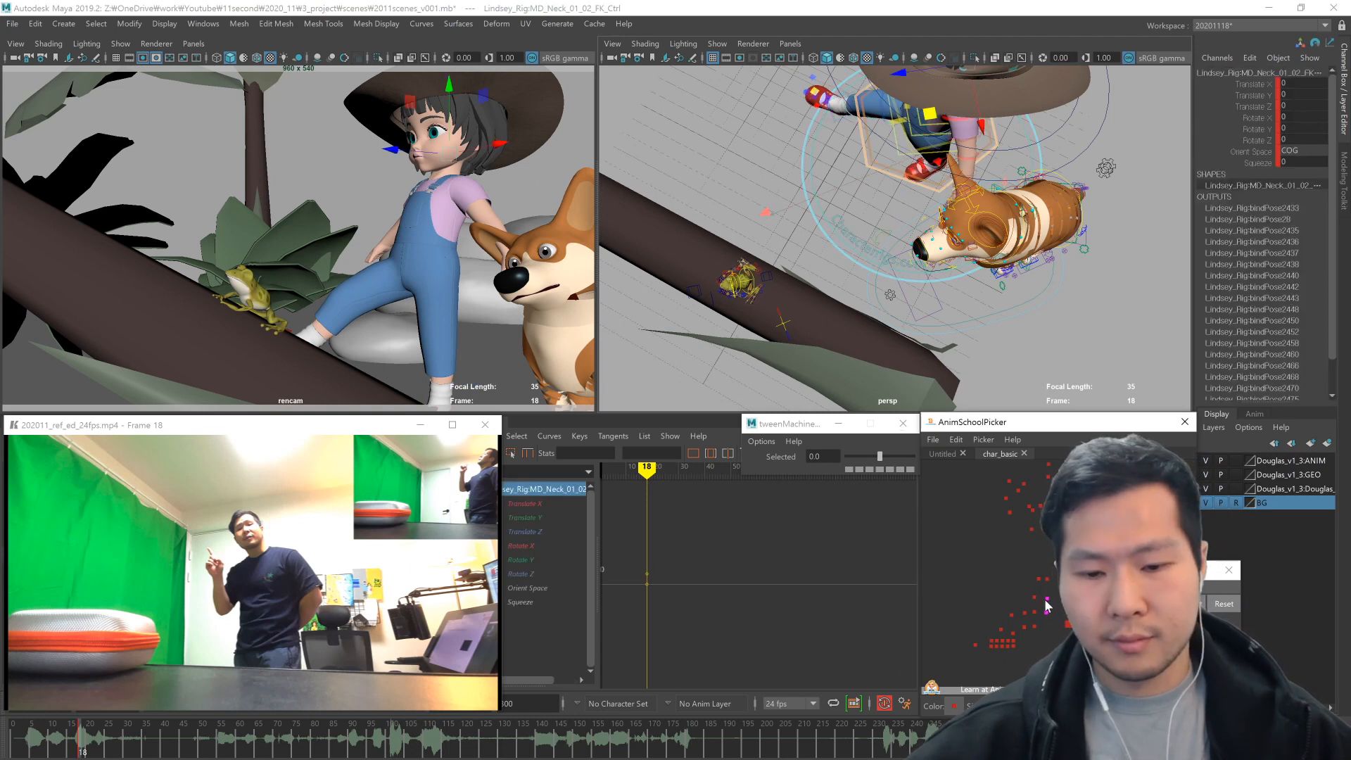
key(e)
mouse_move(50, 754)
mouse_down()
mouse_move(28, 749)
mouse_move(80, 750)
mouse_up()
drag(431, 120, 455, 179)
alt+drag(941, 277, 881, 238)
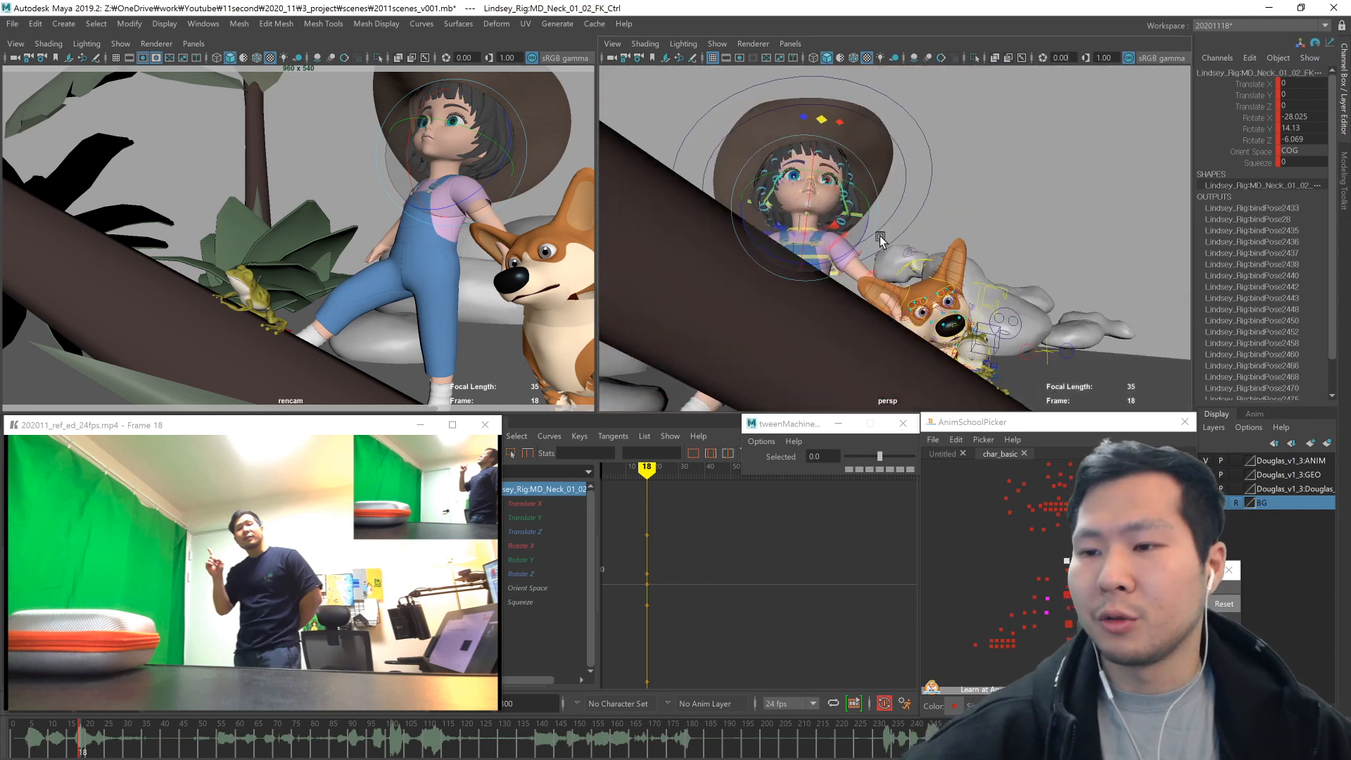
- Bend Lindsey's right elbow FK control to about -52.9 in Rotate Y
click(830, 222)
alt+drag(914, 295, 800, 290)
click(1032, 607)
click(1034, 613)
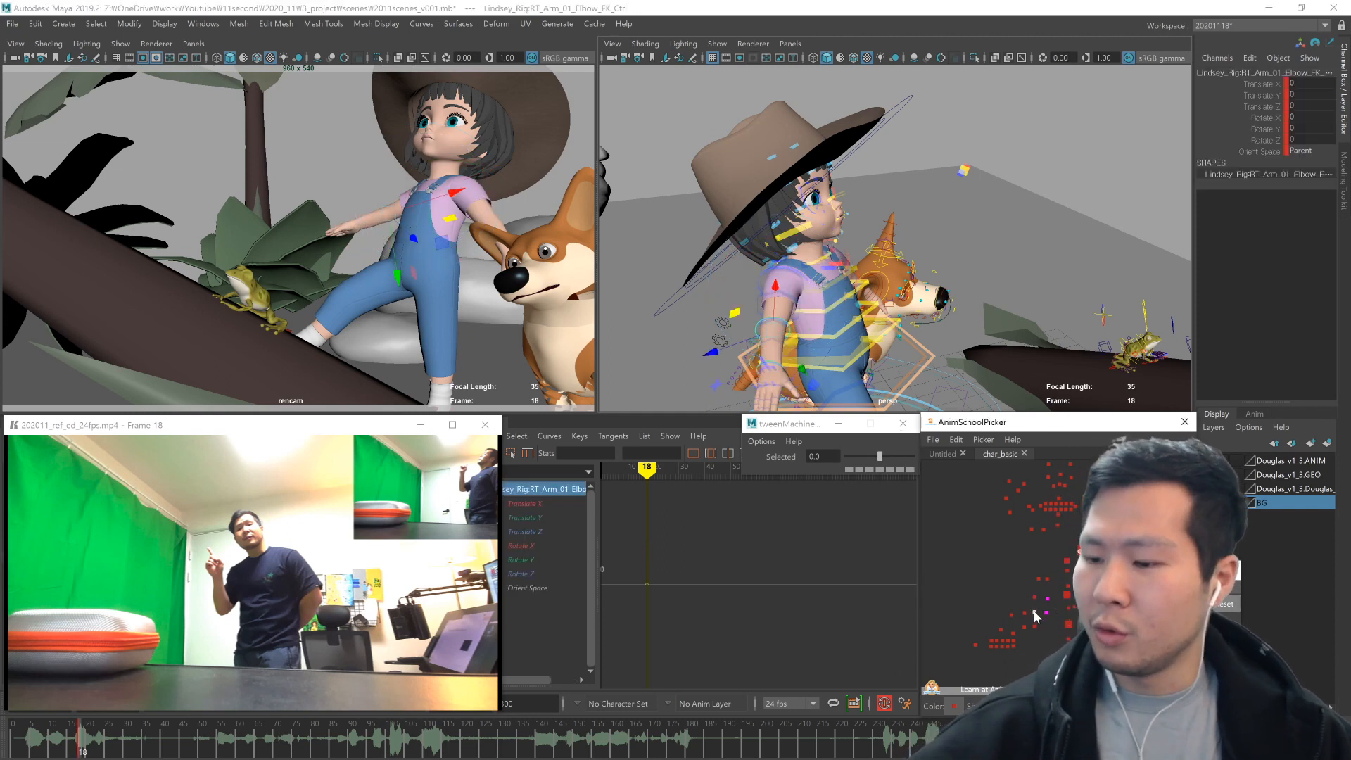
drag(820, 384, 842, 326)
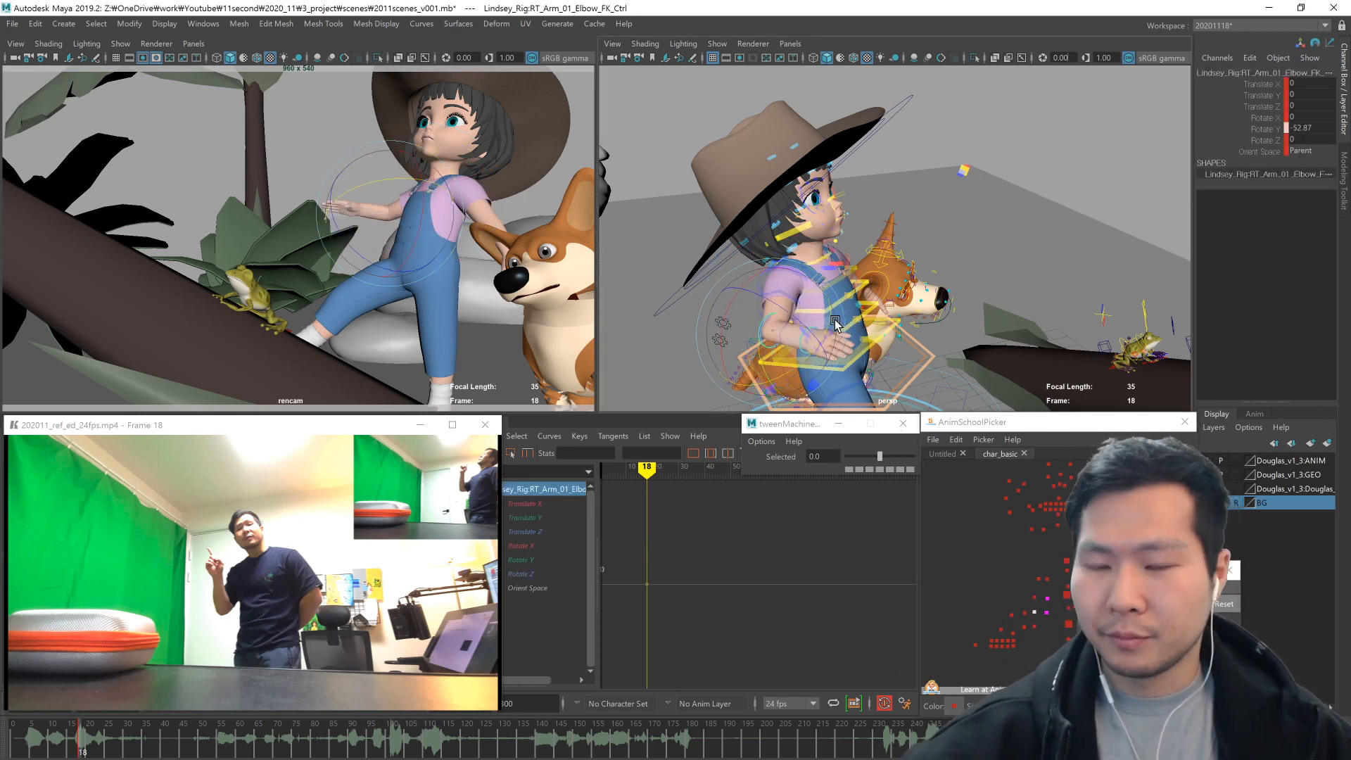
key(w)
- Raise Lindsey's right arm by rotating the shoulder FK control to about -36.7, -43.3 and -35.6
click(1033, 598)
key(e)
drag(822, 270, 773, 248)
drag(458, 146, 449, 171)
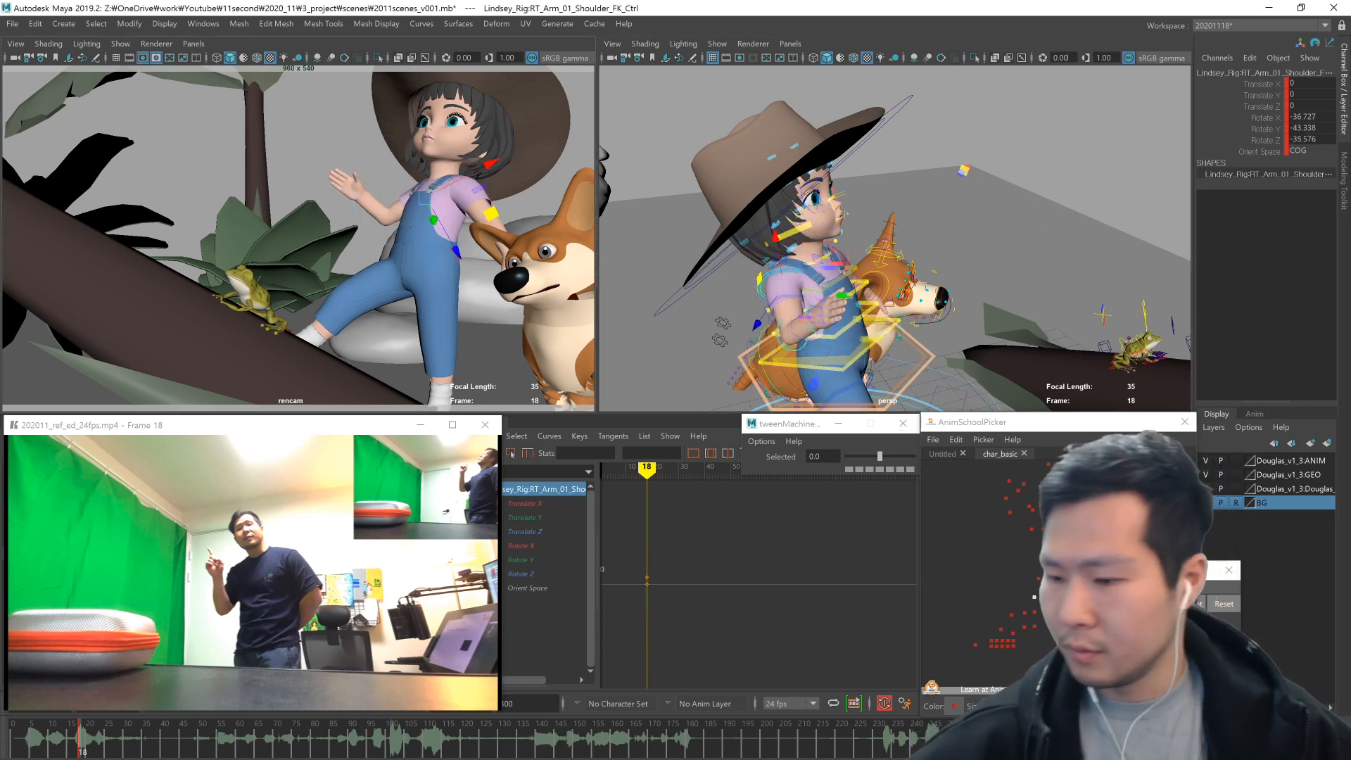
- Curl the four fingers of Lindsey's right hand together with their master controls, to about -57 in Rotate Z
click(1012, 643)
click(994, 649)
key(f)
key(e)
drag(897, 173, 937, 166)
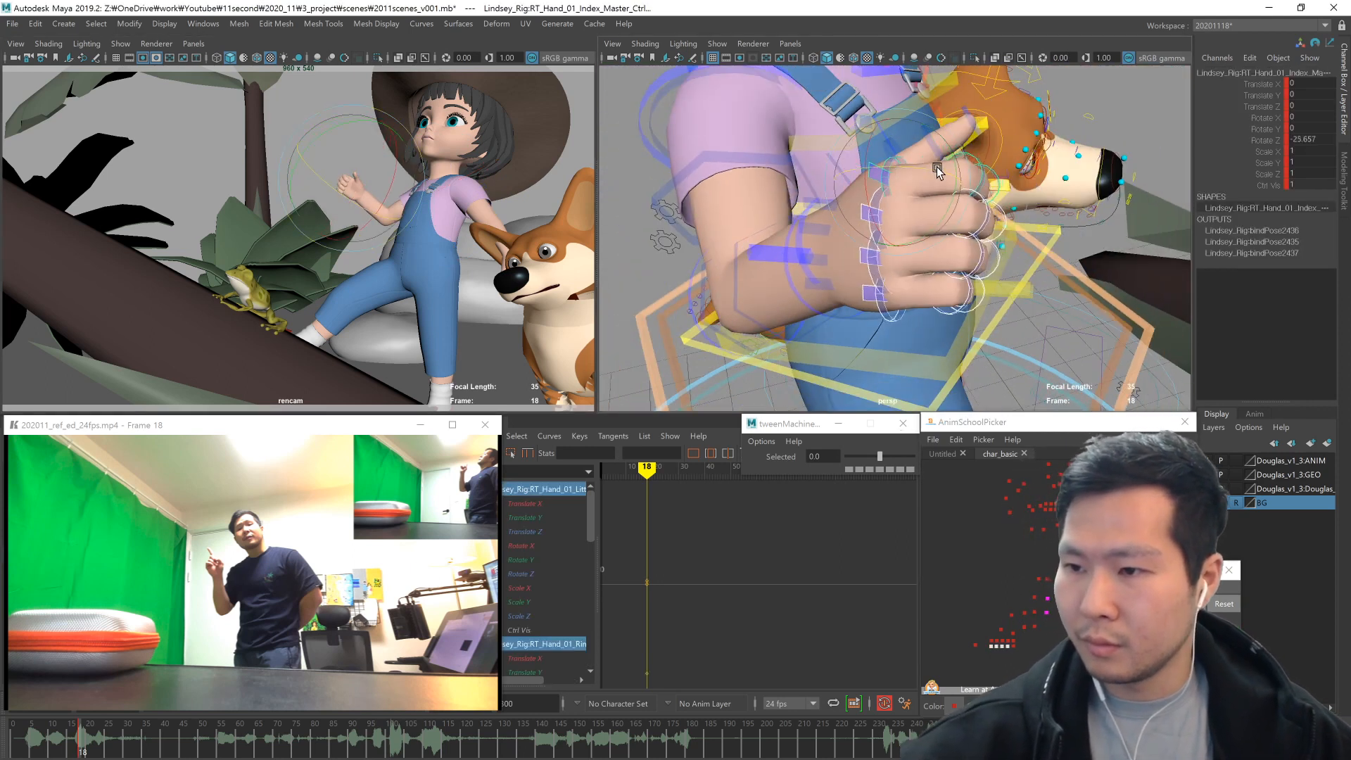
alt+drag(1112, 289, 1043, 333)
middle_drag(1043, 333, 1003, 362)
- Straighten the right index finger to about -7.3 in Rotate Z and check the middle finger's curl
click(1007, 644)
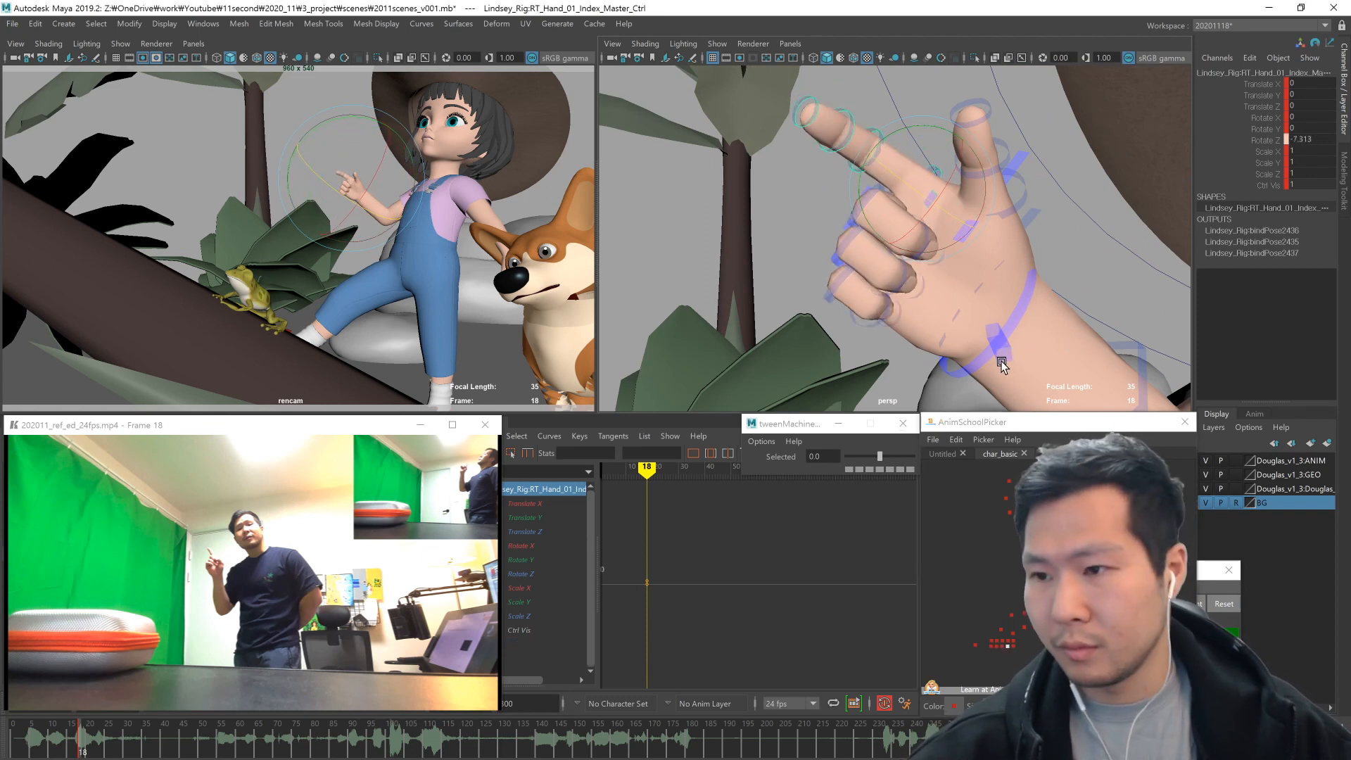
mouse_move(993, 365)
alt+mouse_down()
mouse_move(1091, 345)
mouse_move(995, 350)
alt+mouse_up()
click(1002, 644)
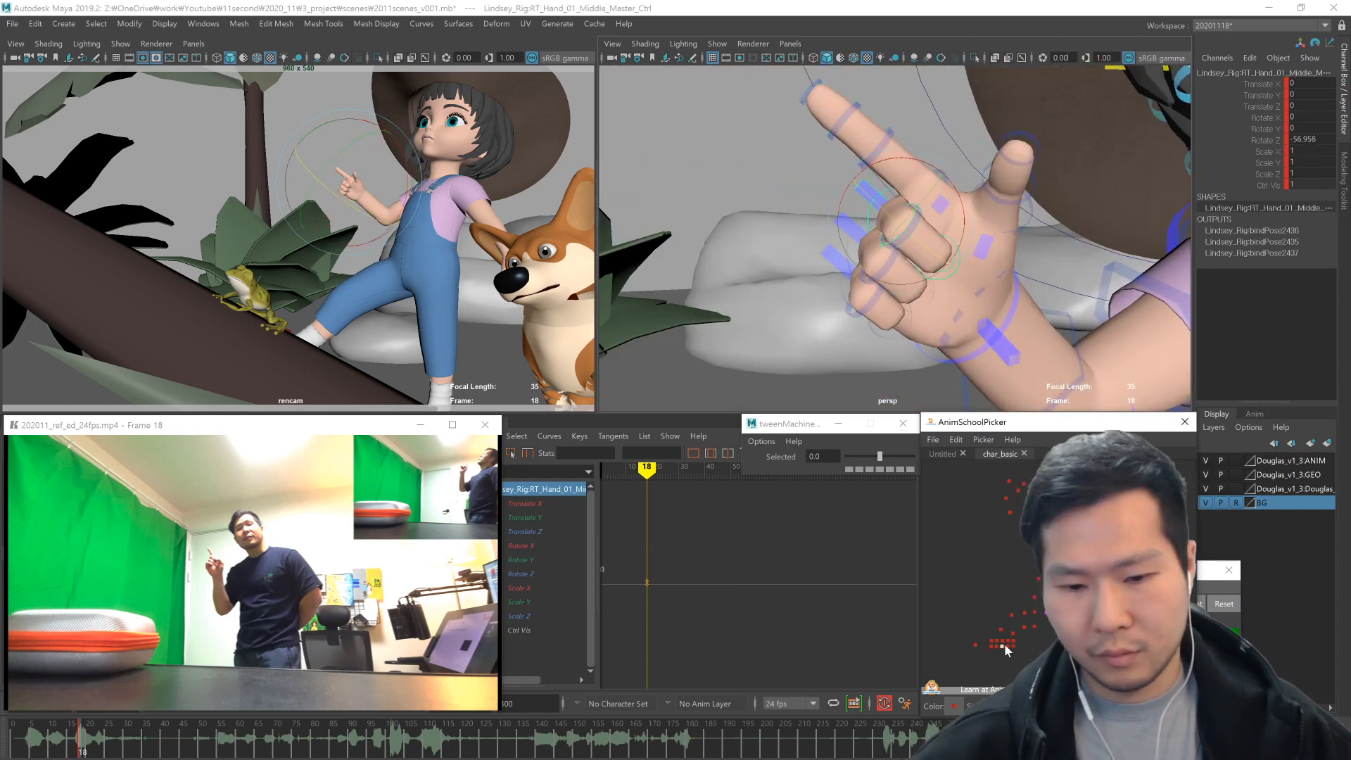
alt+drag(927, 349, 1006, 327)
middle_drag(1006, 327, 1003, 320)
alt+drag(1004, 319, 913, 334)
- Rotate the right little finger's master control to about -10.5, 0.5 and -59.9
click(989, 644)
middle_drag(898, 342, 832, 328)
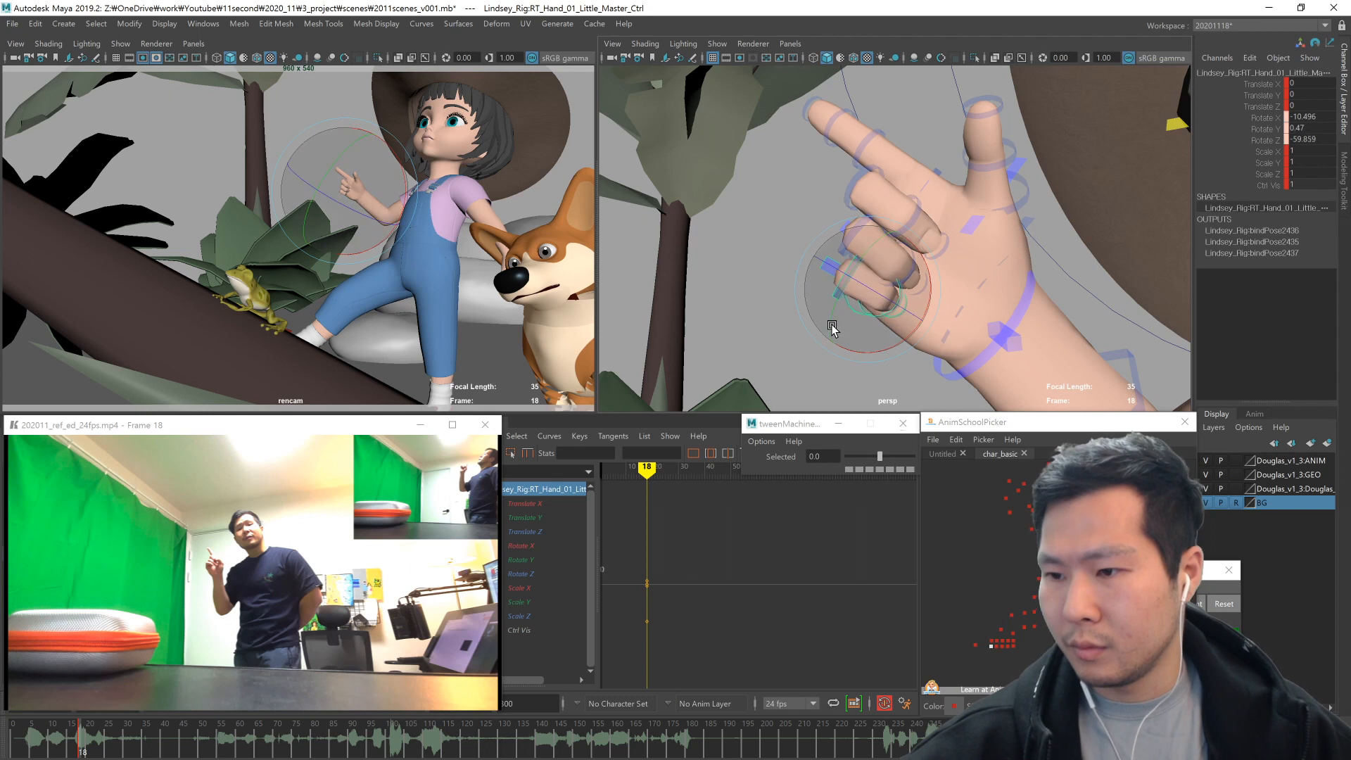
mouse_move(832, 329)
alt+mouse_down()
mouse_move(876, 374)
mouse_move(956, 342)
mouse_move(835, 327)
alt+mouse_up()
- Undo the first spread rotation and set the right hand's spread control to about -3.4, -1.2 and -10.3
click(1000, 629)
key(e)
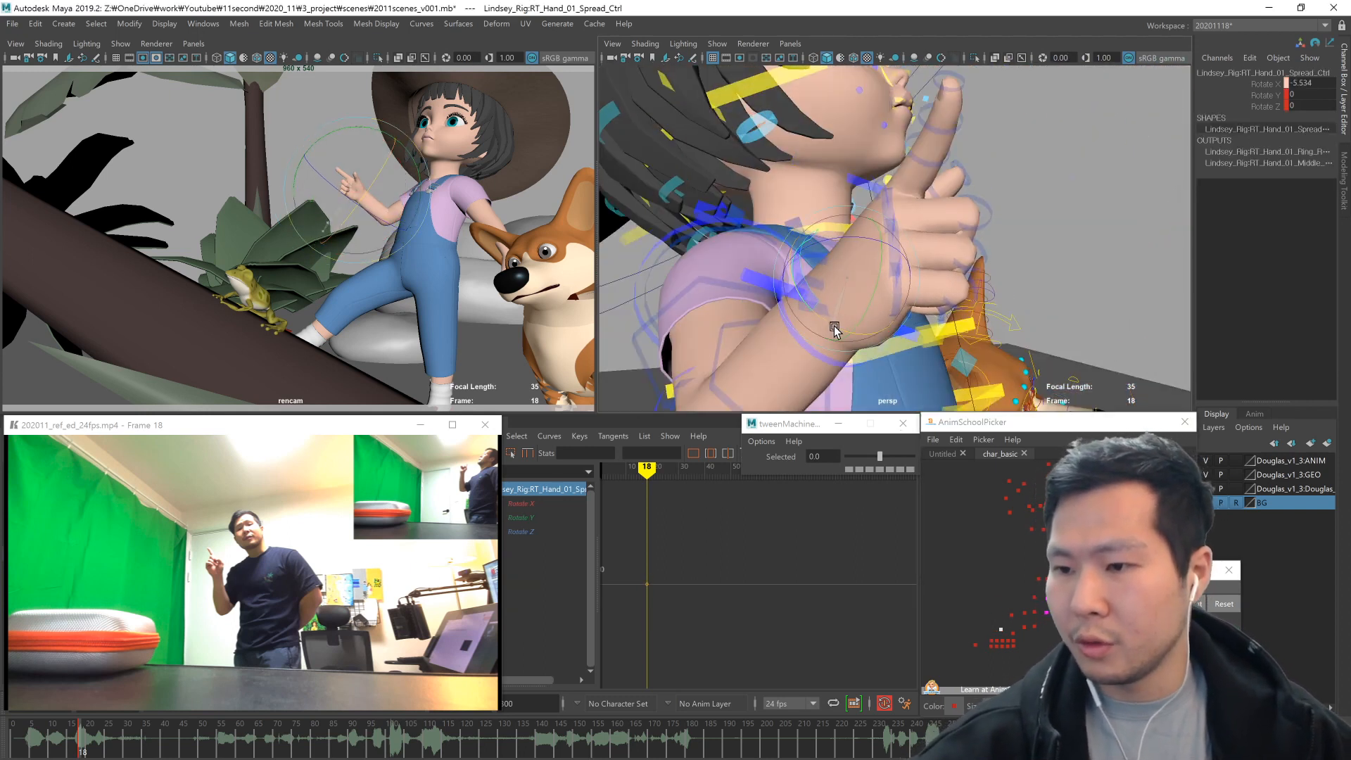
key(ctrl+z)
drag(883, 246, 889, 249)
mouse_move(967, 324)
alt+mouse_down()
mouse_move(853, 333)
mouse_move(953, 277)
mouse_move(1016, 327)
mouse_move(926, 301)
mouse_move(952, 329)
alt+mouse_up()
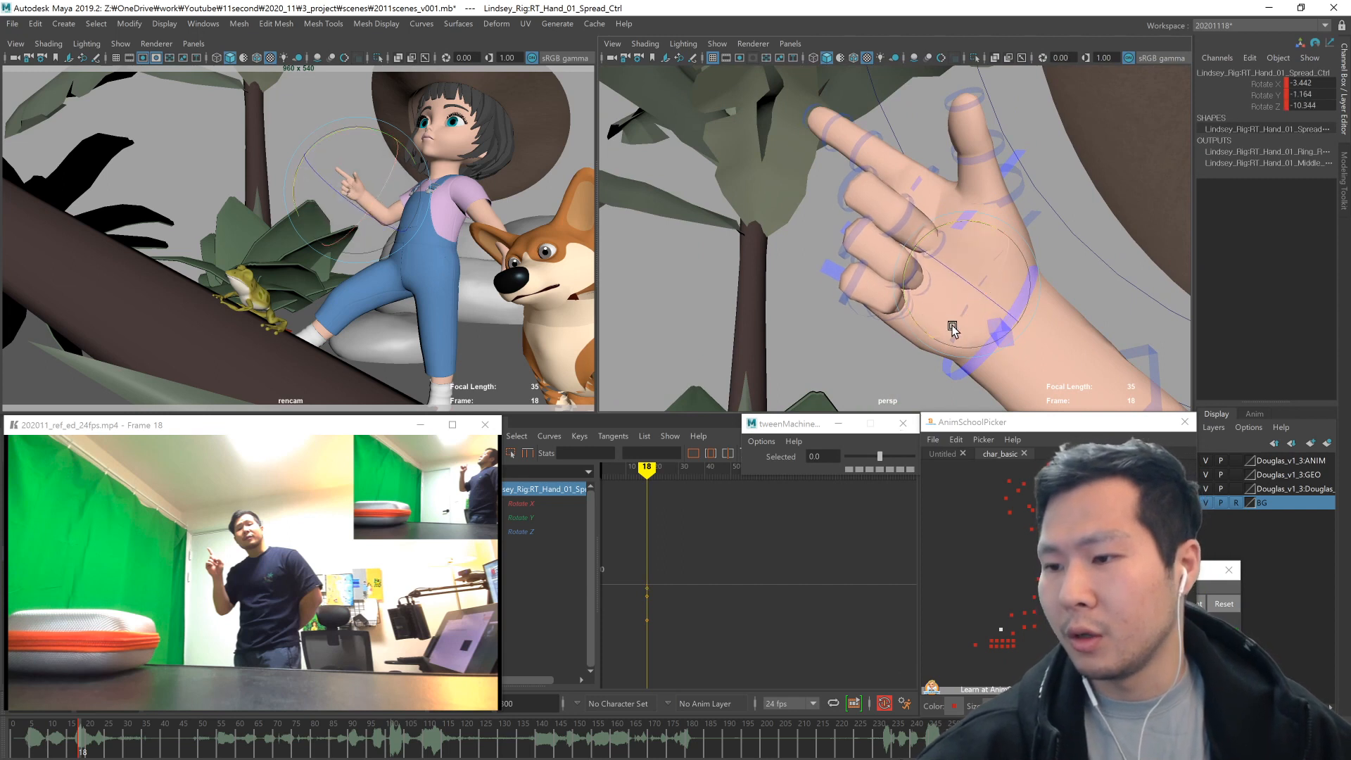
- Turn the right ring finger to about -1.7 in Rotate X, and the index finger to -6.8 in Rotate Y and 11.8 in Rotate Z
click(997, 644)
drag(908, 317, 971, 320)
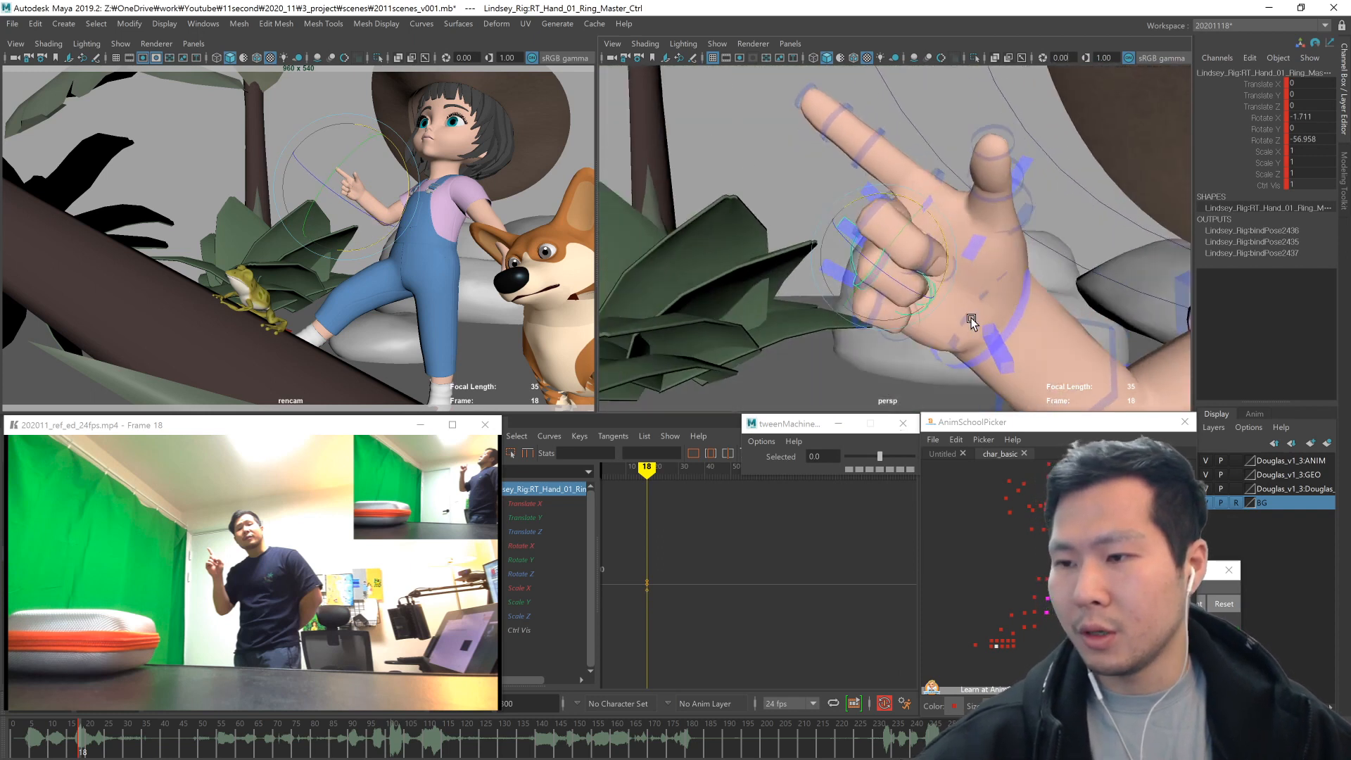
click(1020, 653)
alt+drag(1009, 352, 1000, 317)
click(1006, 642)
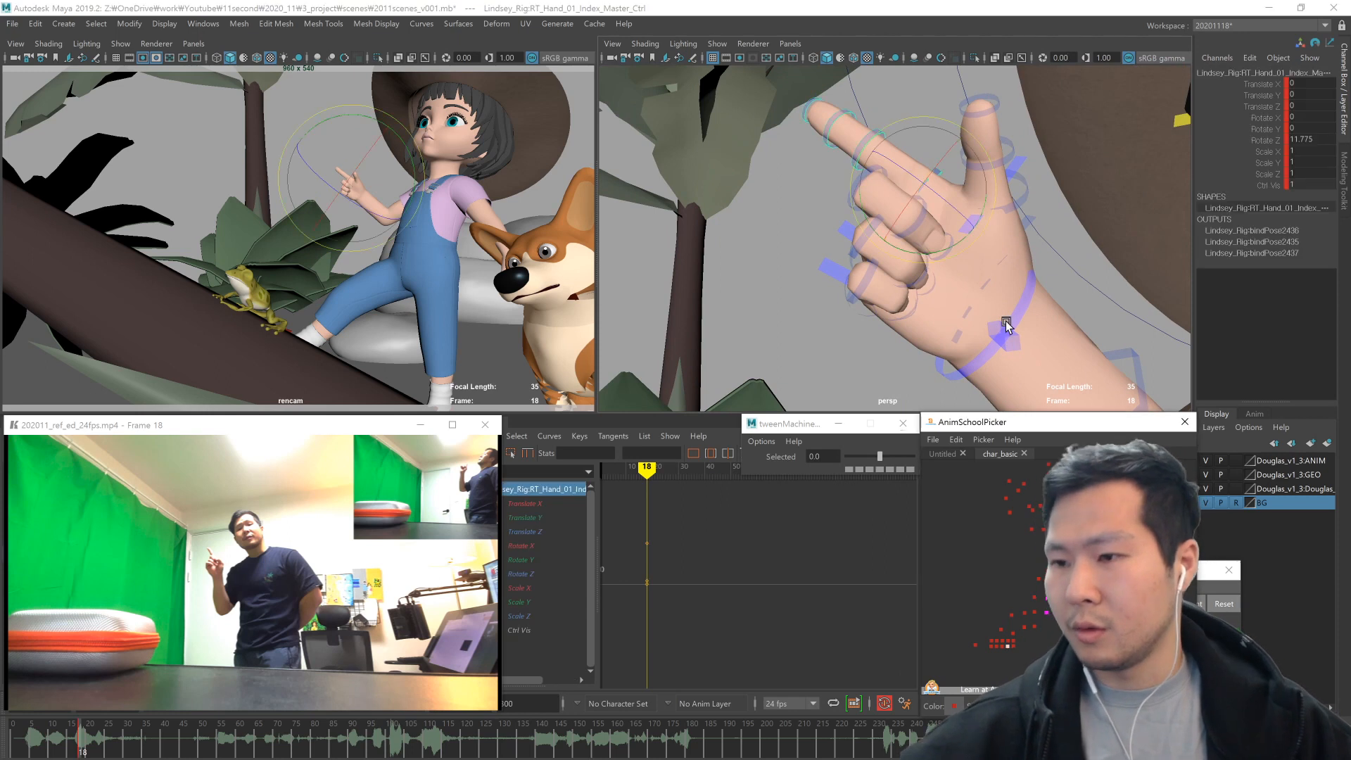
key(r)
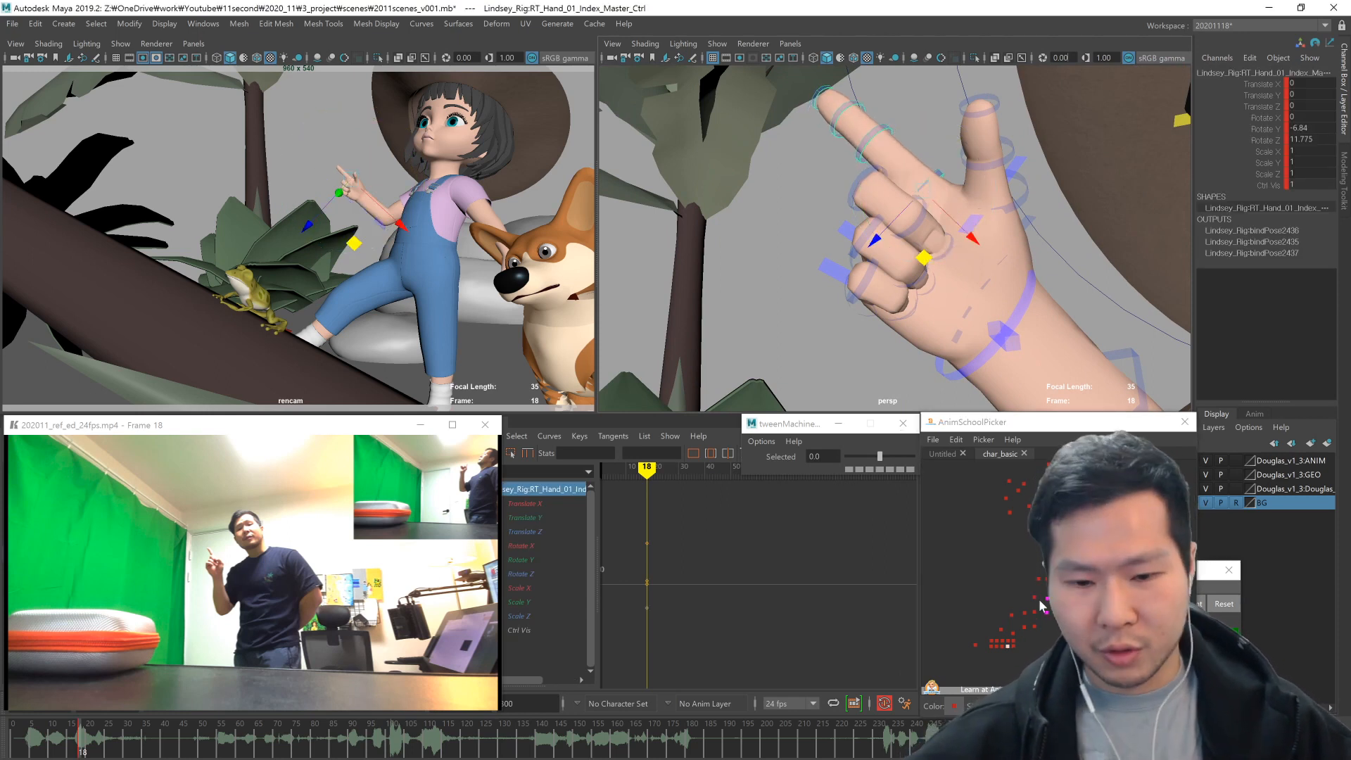
- Undo the trial thumb rotations and turn the right thumb's master control to about -9 in Rotate Z
click(1012, 649)
click(1013, 646)
key(e)
drag(1011, 149, 1005, 193)
key(ctrl+z)
key(ctrl+z)
alt+drag(1001, 244, 904, 208)
key(w)
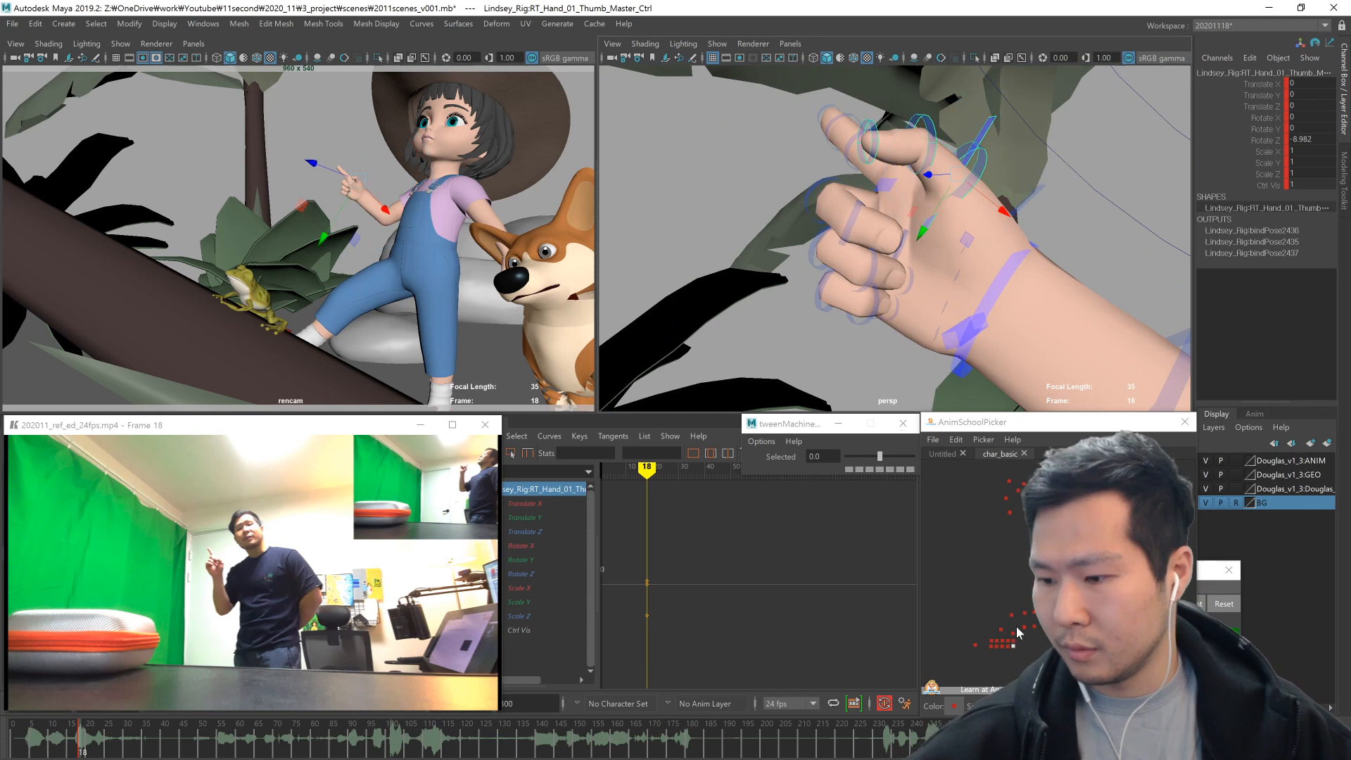
- Rotate the right thumb's base FK control to about 0.6, 2.6 and -13.4, folding it toward the palm
click(1013, 641)
key(e)
drag(934, 237, 1024, 279)
click(1024, 279)
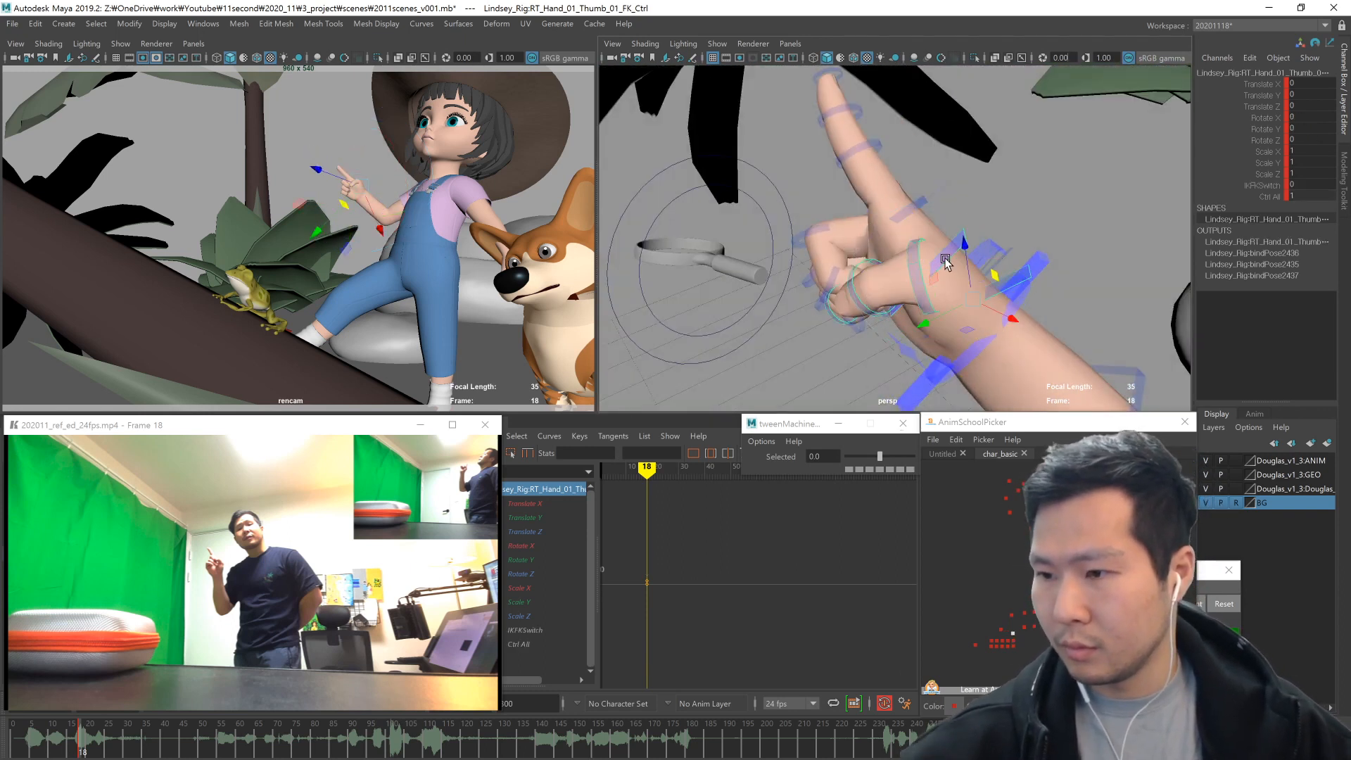
click(1013, 641)
click(1013, 635)
key(e)
alt+drag(1053, 397, 1035, 320)
middle_drag(1035, 320, 1048, 332)
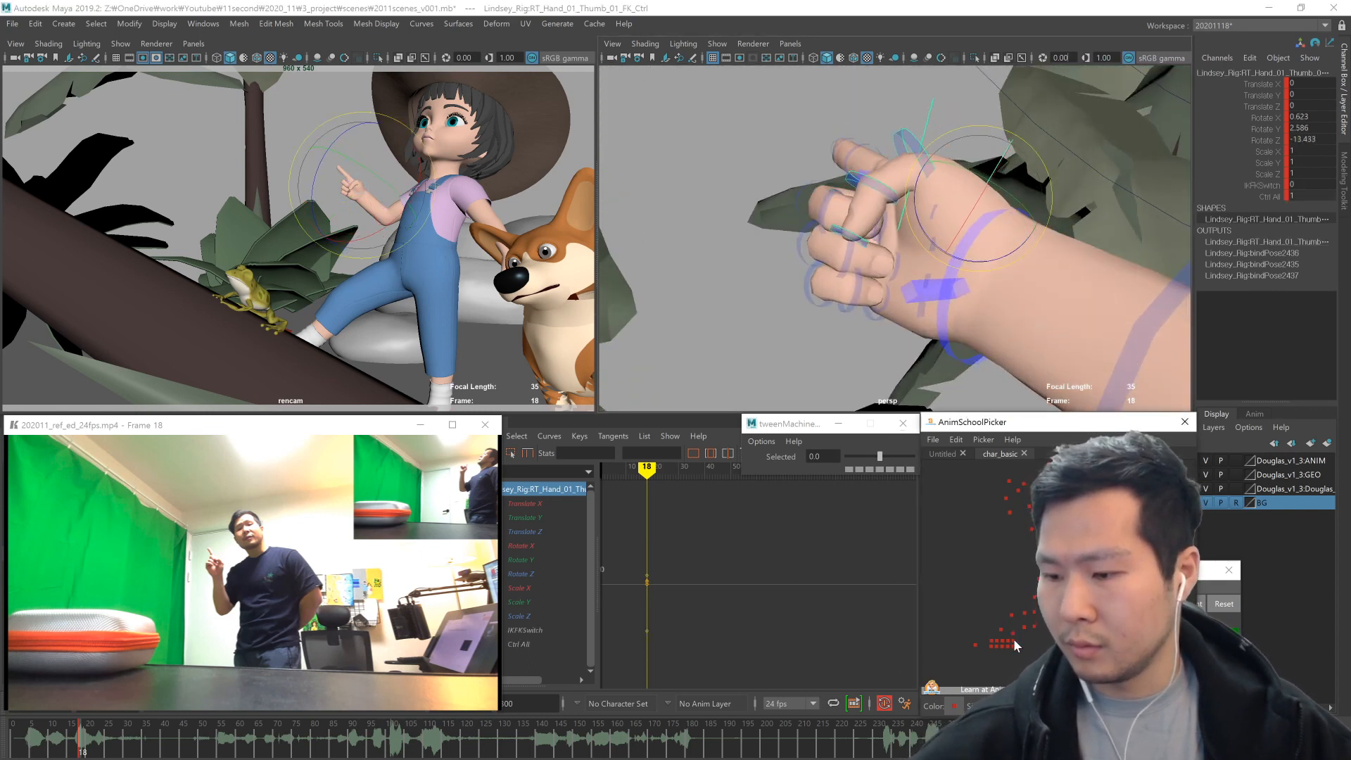
- Refine the right thumb's bend so it rests against the curled fingers, and clear the selection
click(1013, 639)
middle_drag(1011, 338, 1005, 326)
alt+drag(1006, 326, 1039, 328)
drag(988, 235, 984, 241)
click(982, 606)
- Save the char_basic picker tab as char_lindge in the characterrig folder
key(ctrl+shift+s)
key(Escape)
click(934, 440)
click(981, 510)
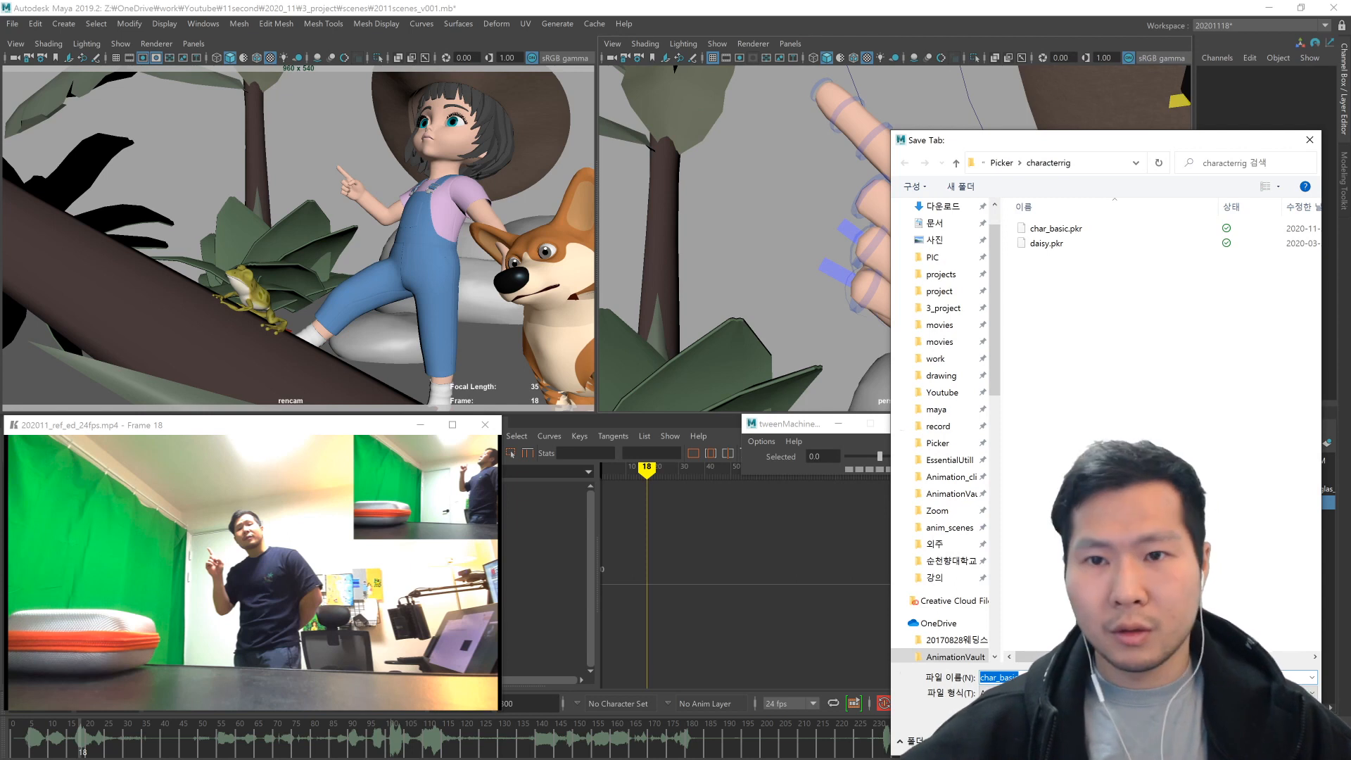
click(999, 677)
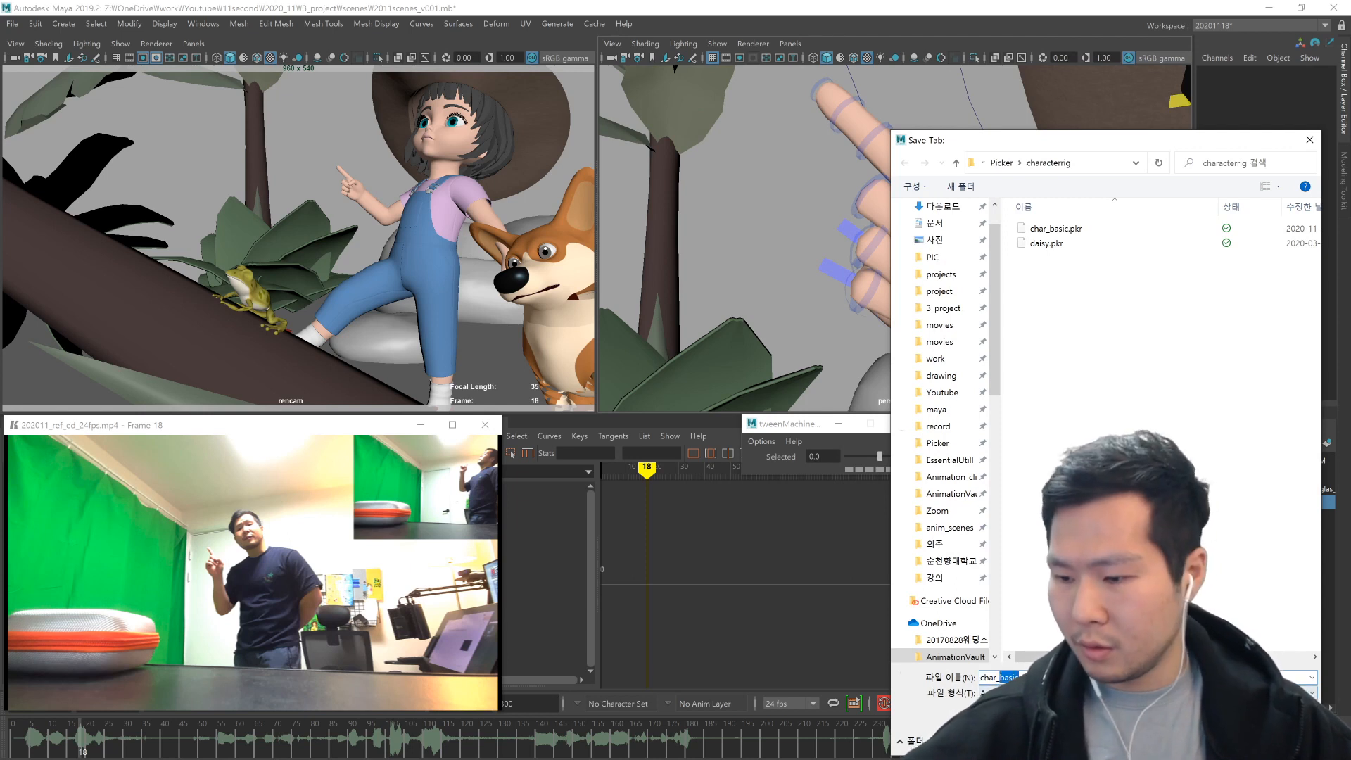
key(BackSpace)
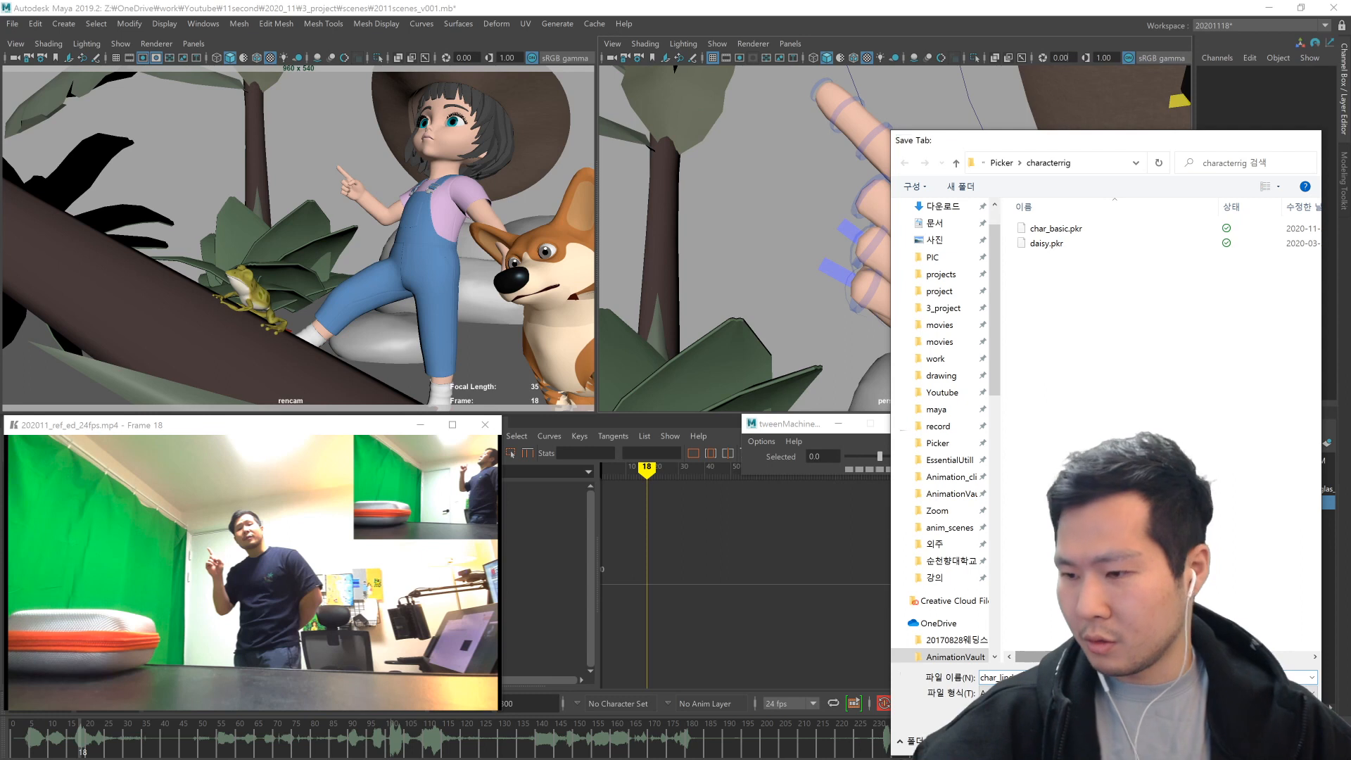
key(Return)
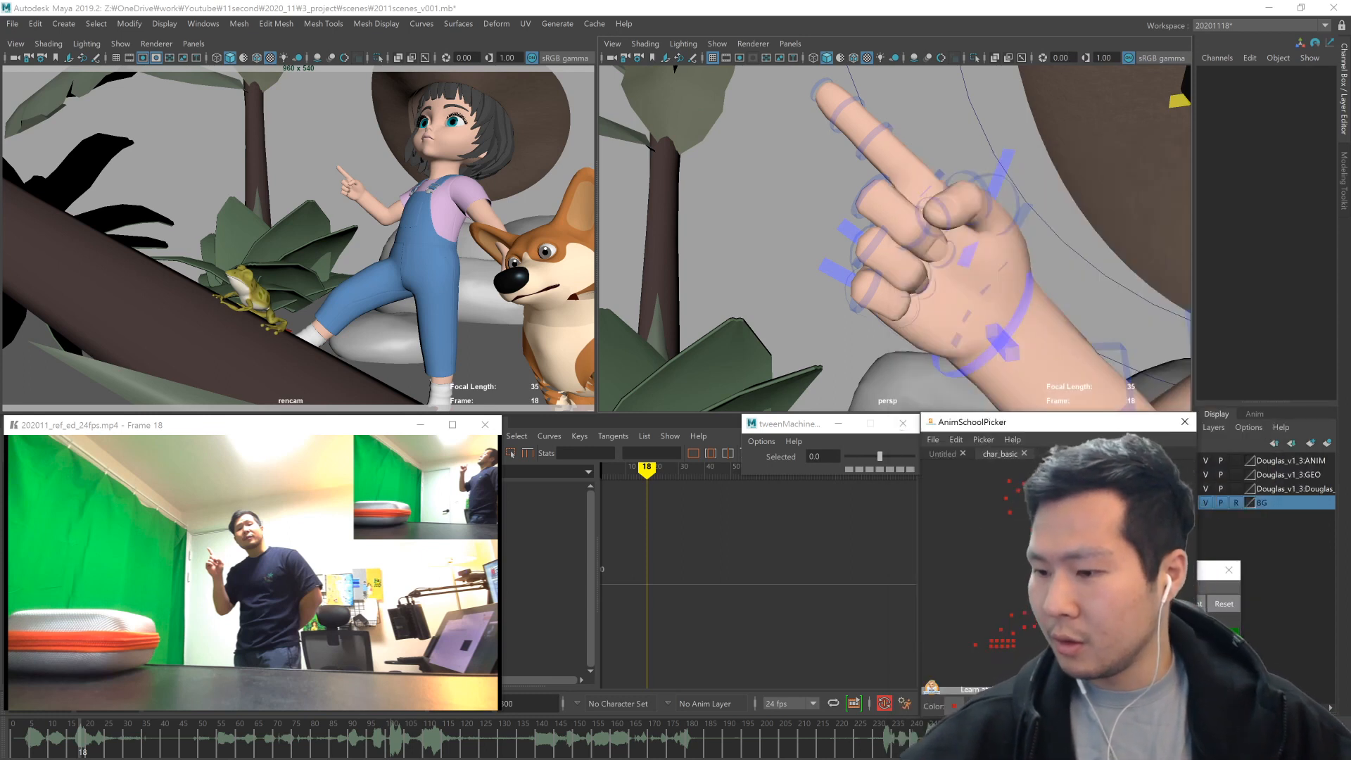
- Check the rig's name on the neck control and rename the saved char_lindge picker file to char_lindsey.pkr
click(1059, 541)
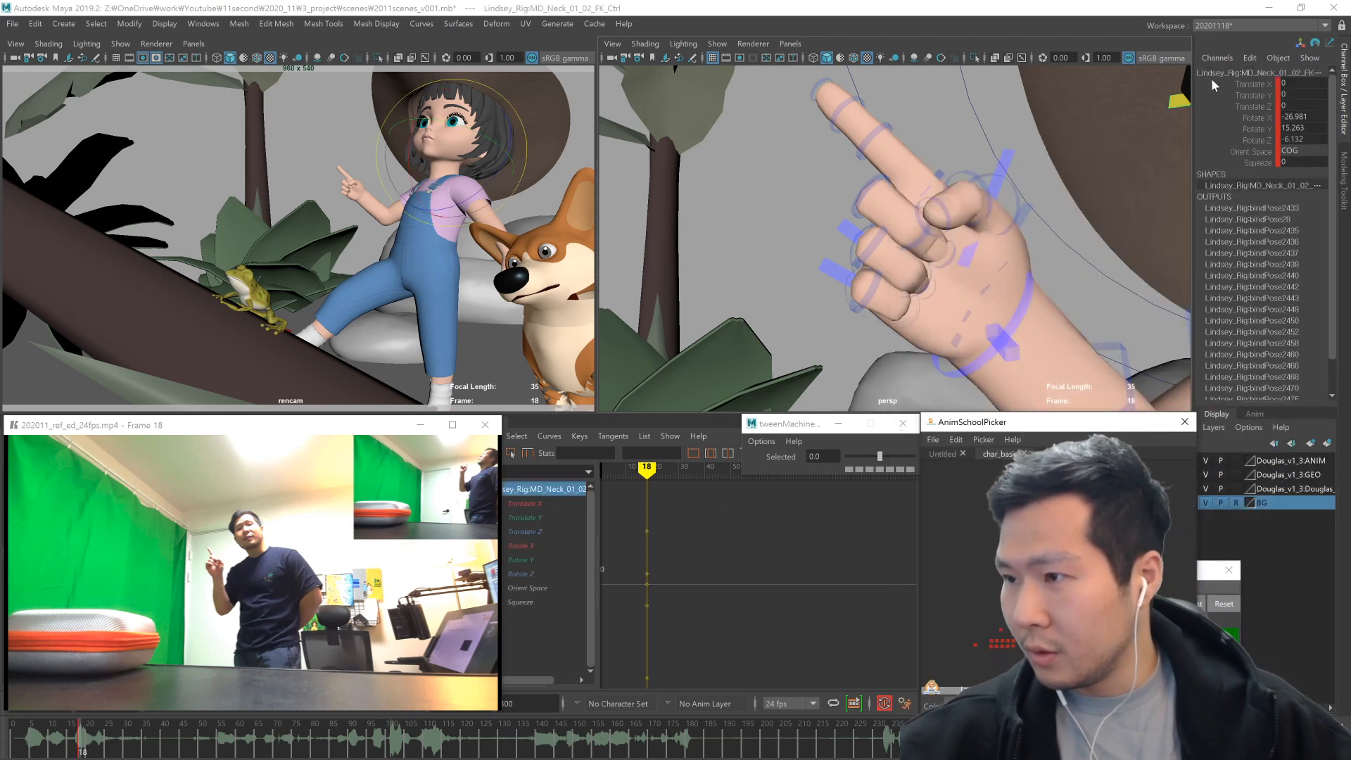
key(alt+Tab)
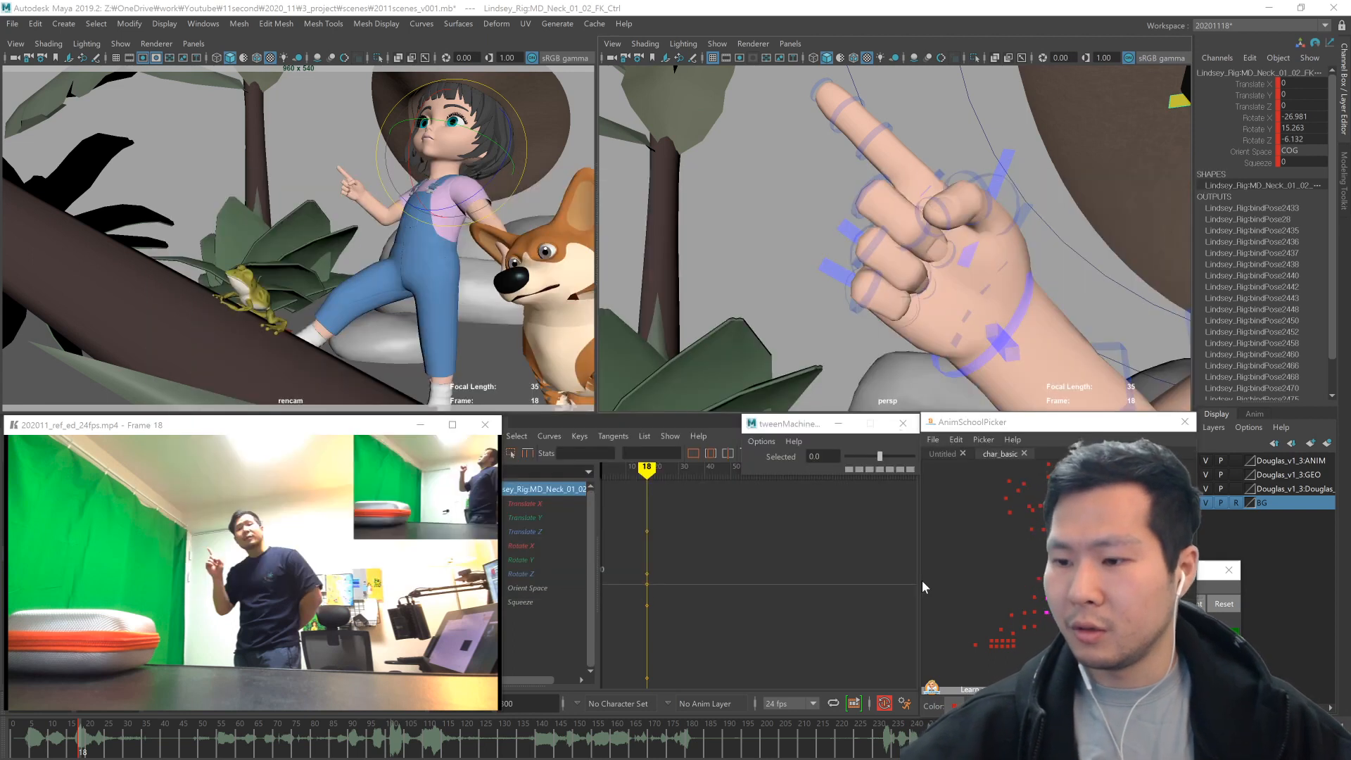
click(924, 587)
click(933, 439)
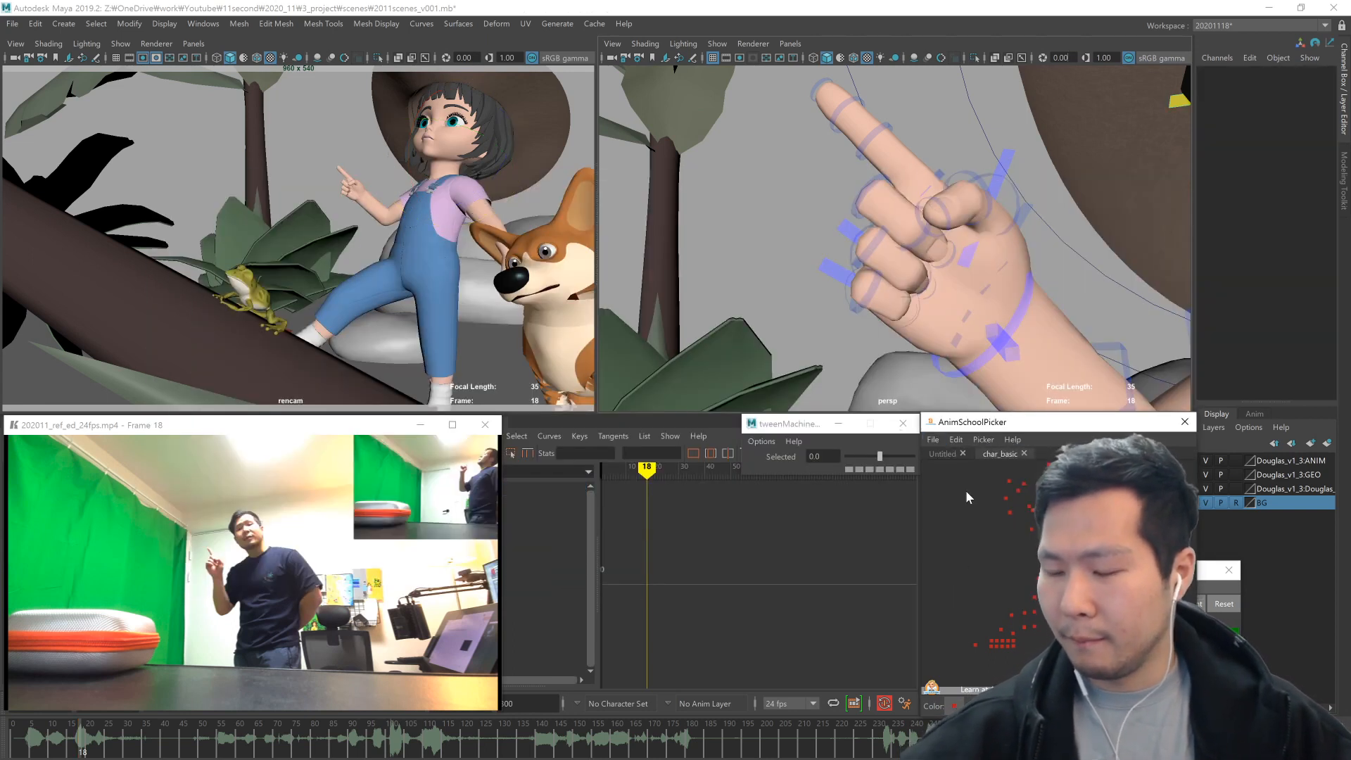
click(1072, 245)
key(F2)
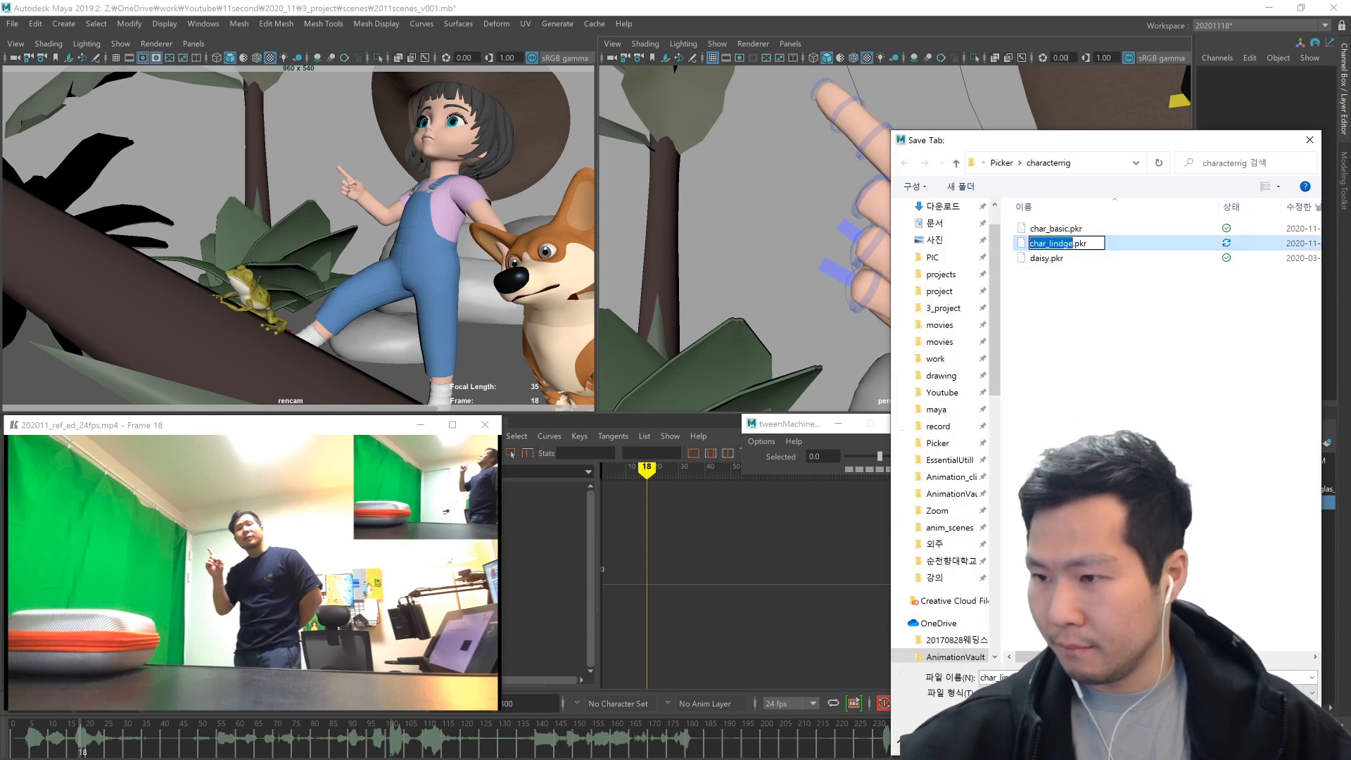
text(y)
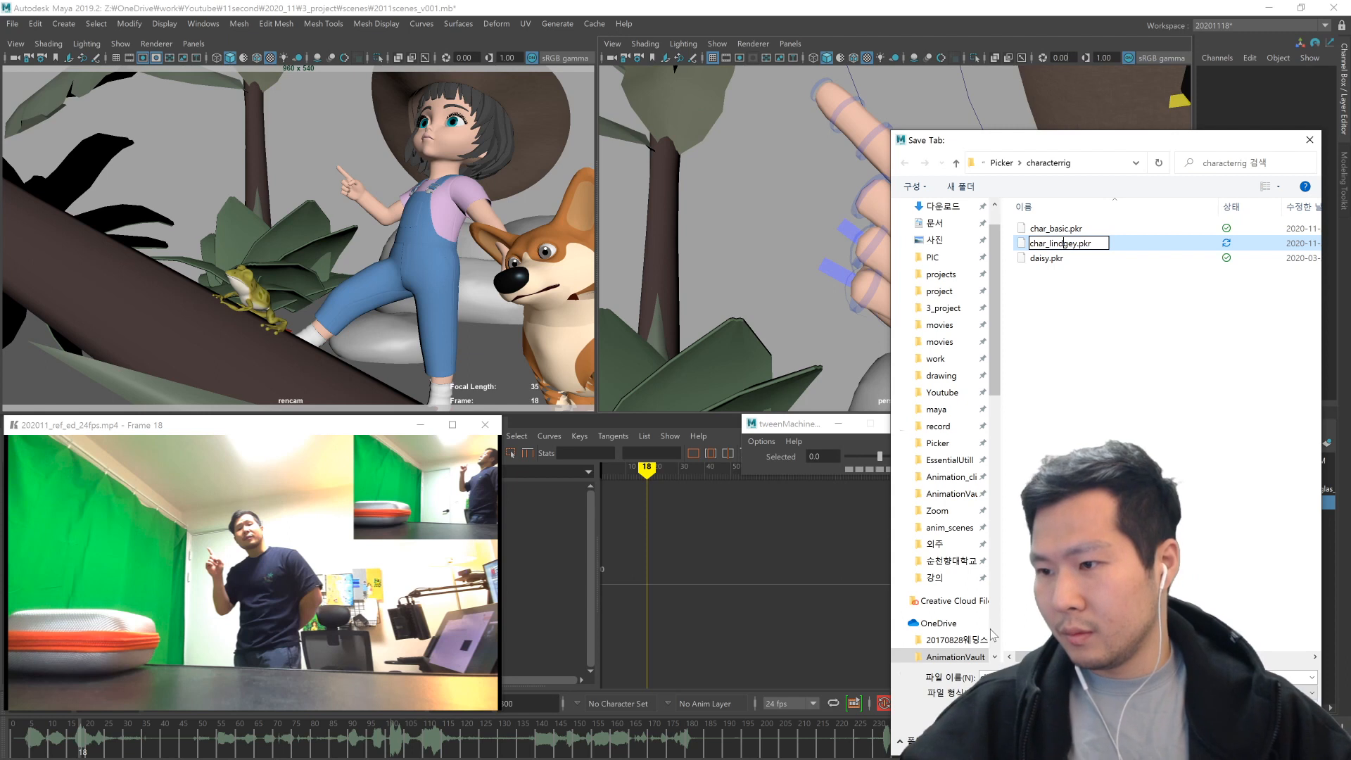
key(BackSpace)
text(s)
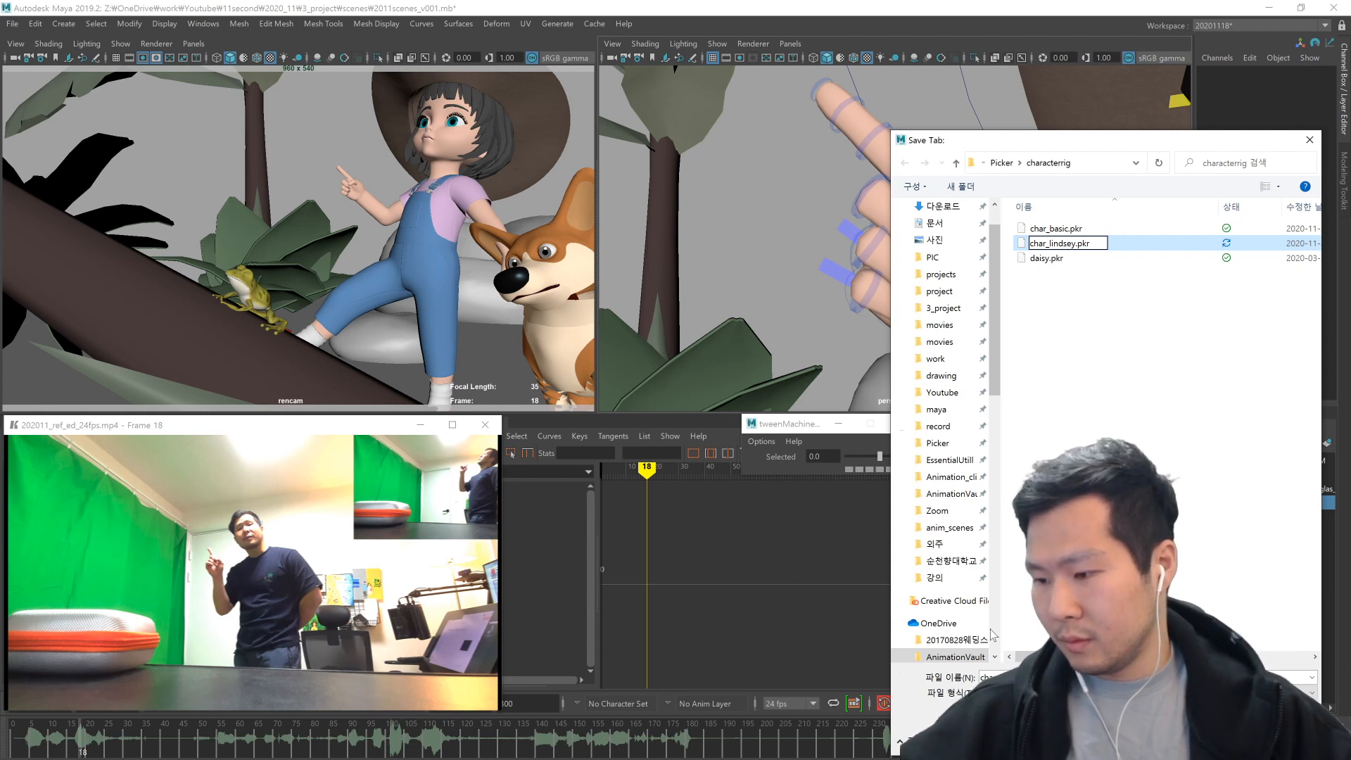
key(Return)
click(1281, 739)
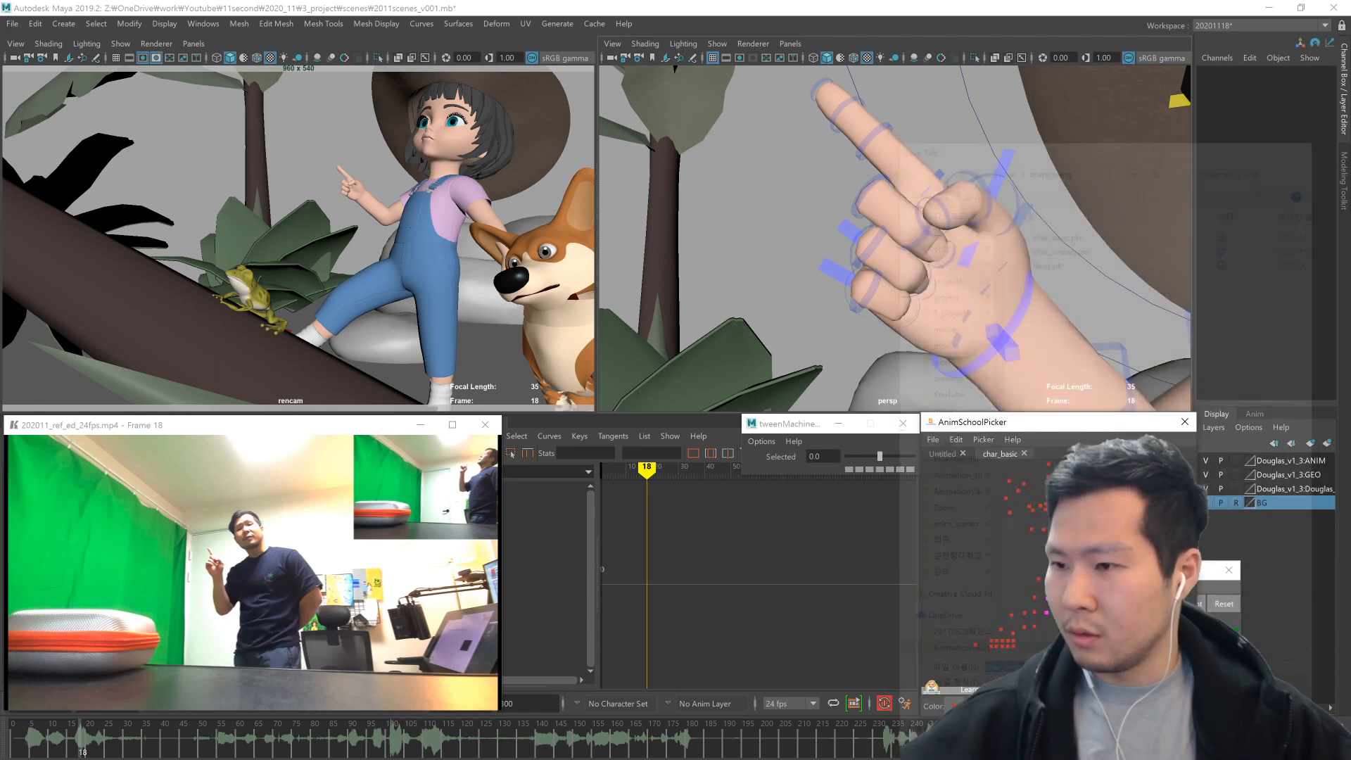
- Bend Lindsey's right elbow and adjust the wrist so the pointing hand stands more upright beside her face
click(1078, 497)
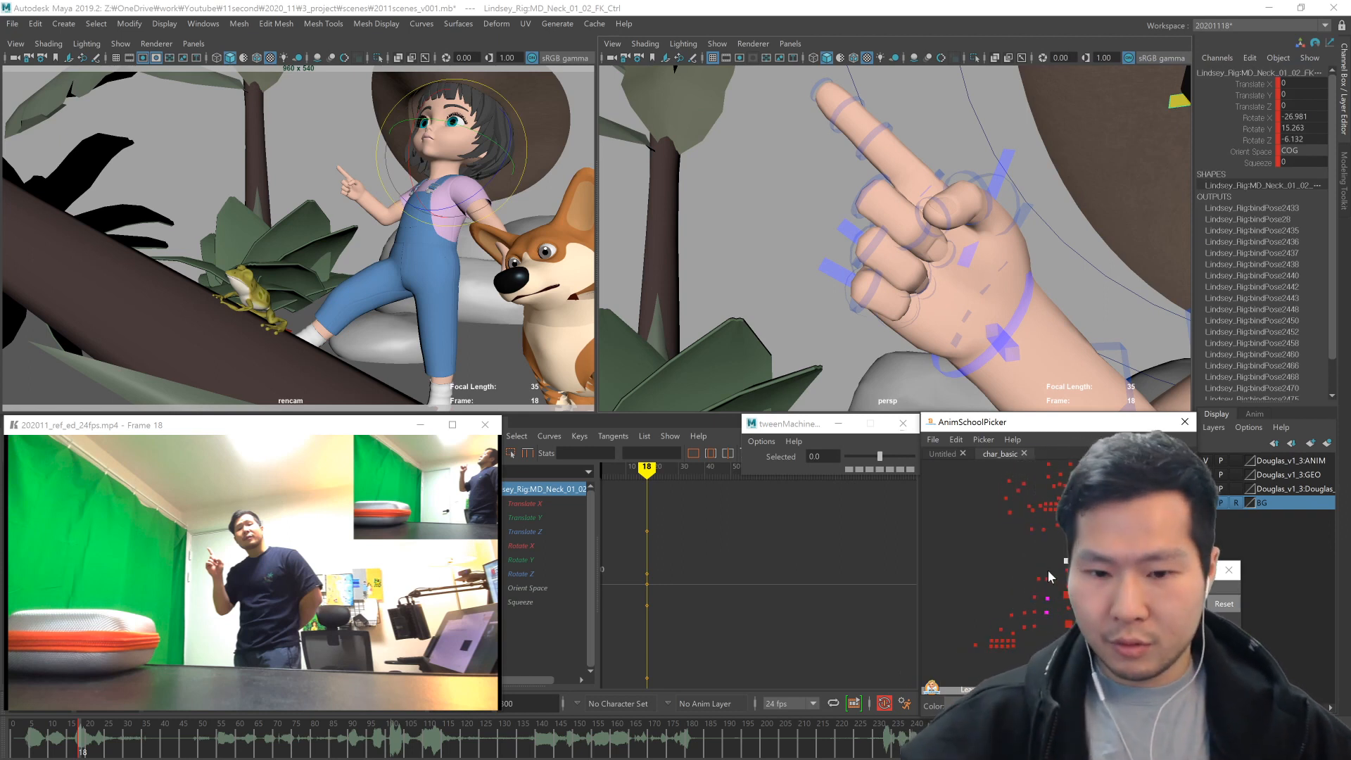
click(1038, 611)
click(1034, 626)
drag(939, 332, 947, 304)
alt+drag(947, 307, 1019, 264)
click(1049, 342)
key(w)
click(1034, 627)
key(e)
alt+drag(1019, 263, 950, 304)
alt+drag(949, 304, 977, 323)
alt+right_drag(978, 323, 901, 302)
alt+drag(901, 302, 1024, 363)
- Adjust the right clavicle FK control to refine the shoulder of the pointing arm
key(w)
click(1039, 552)
key(e)
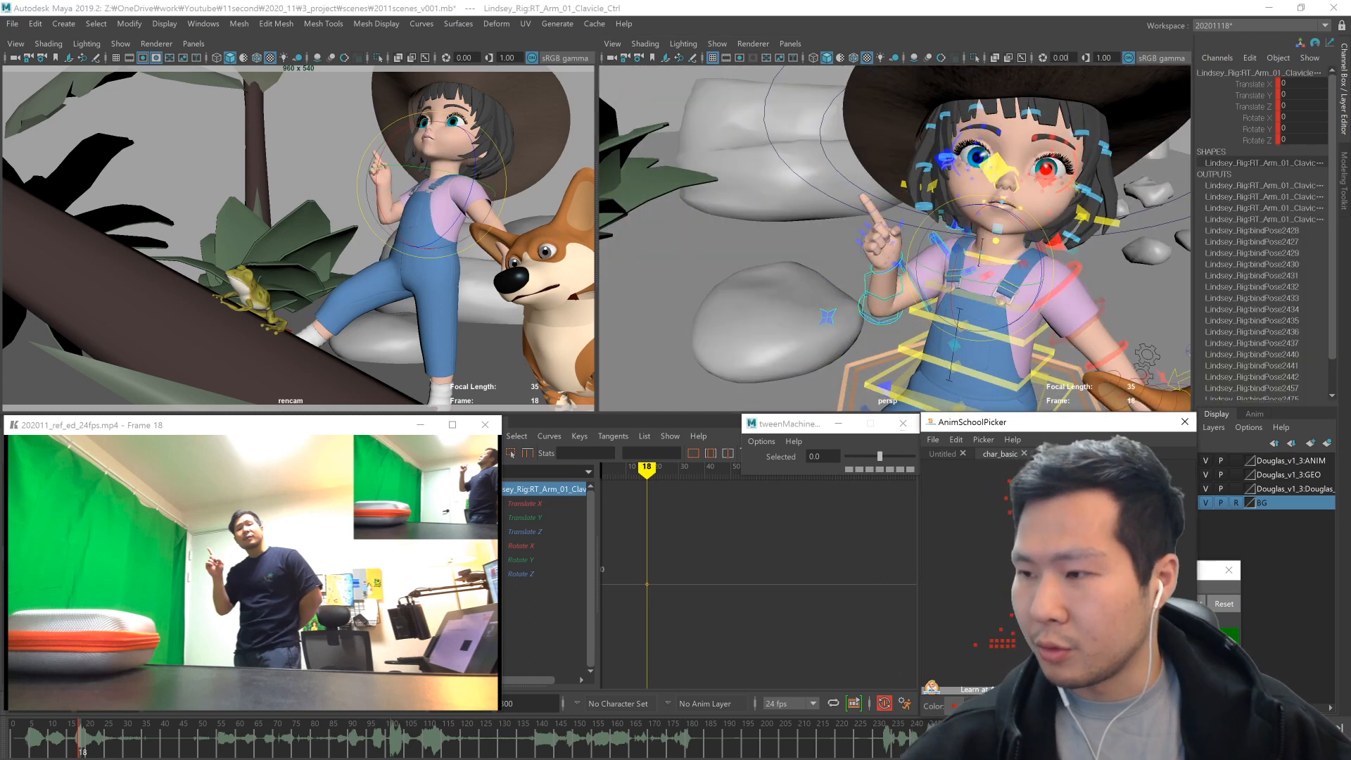
drag(1000, 285, 960, 317)
- Try to twist the MD_Torso_01_02 FK control to about 12.4 in Rotate Y
key(w)
click(995, 384)
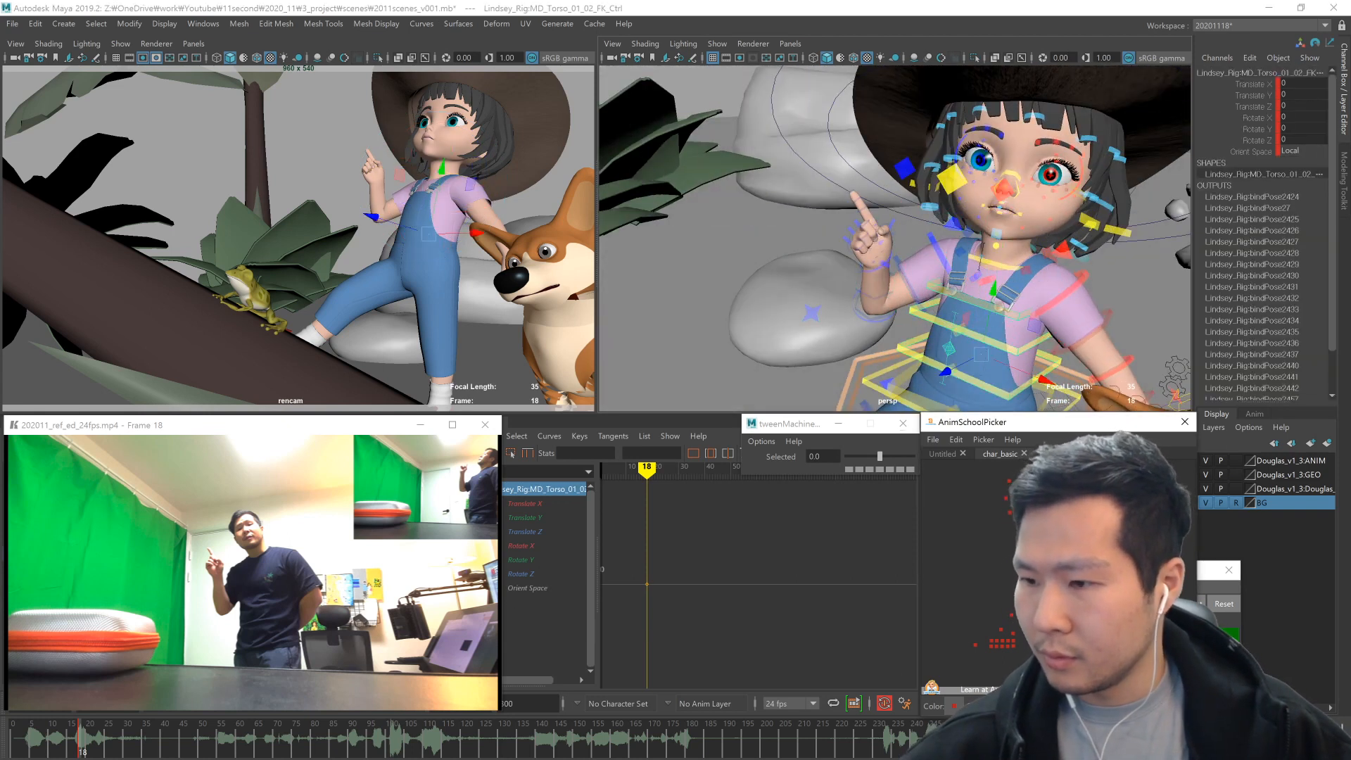
drag(996, 384, 1004, 384)
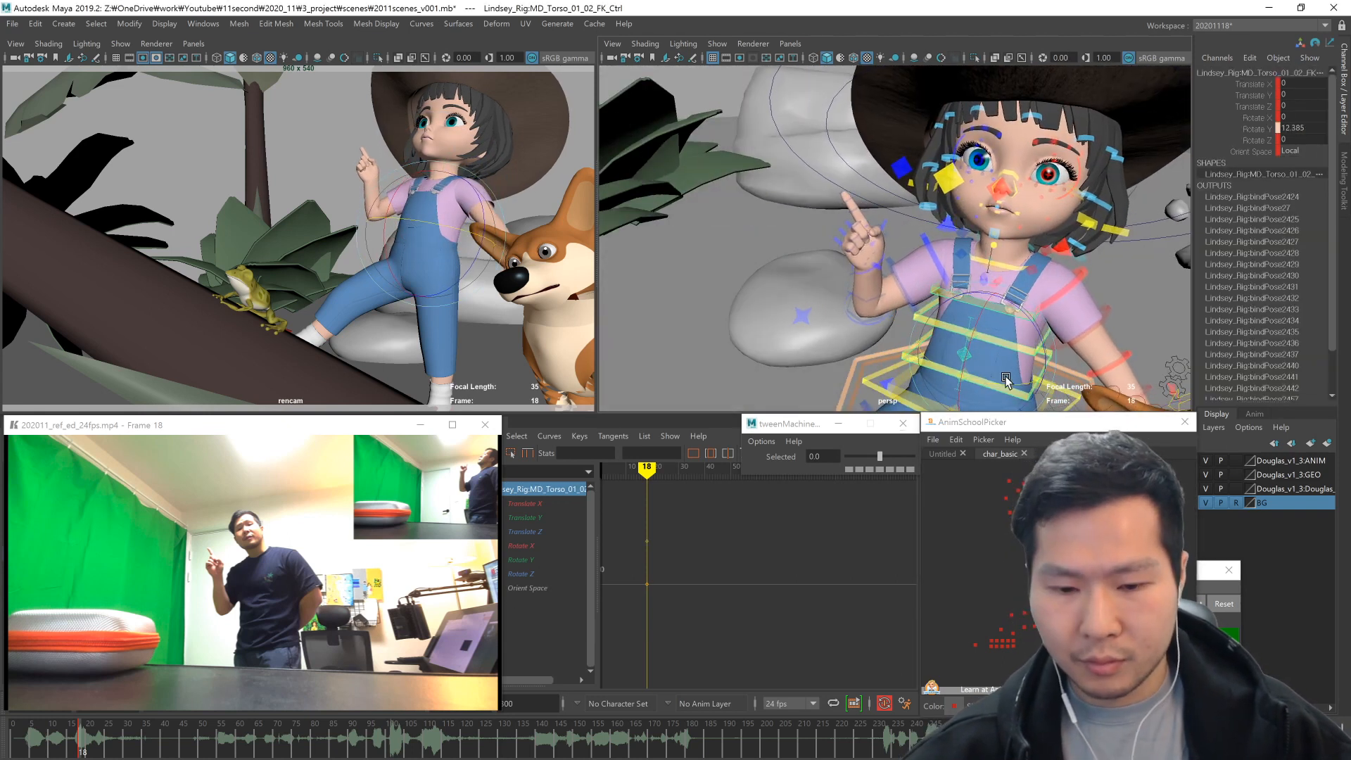
key(ctrl+z)
- Rotate the MD_Torso_01_02 FK control to about 1.3, 2.3 and -0.3, checking the torso against the reference
alt+right_drag(1006, 380, 961, 397)
alt+middle_drag(960, 398, 941, 371)
alt+drag(999, 358, 960, 317)
middle_drag(569, 350, 576, 345)
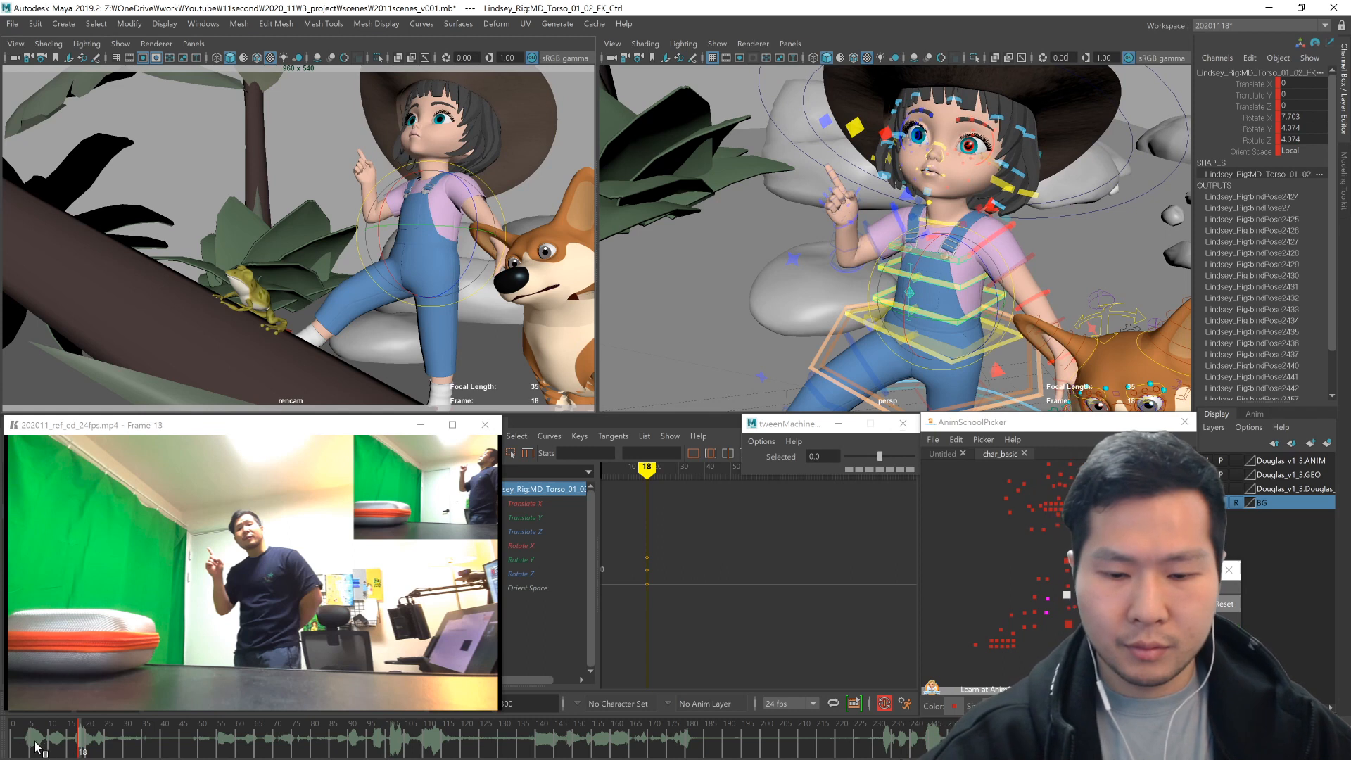
click(16, 752)
drag(35, 750, 81, 754)
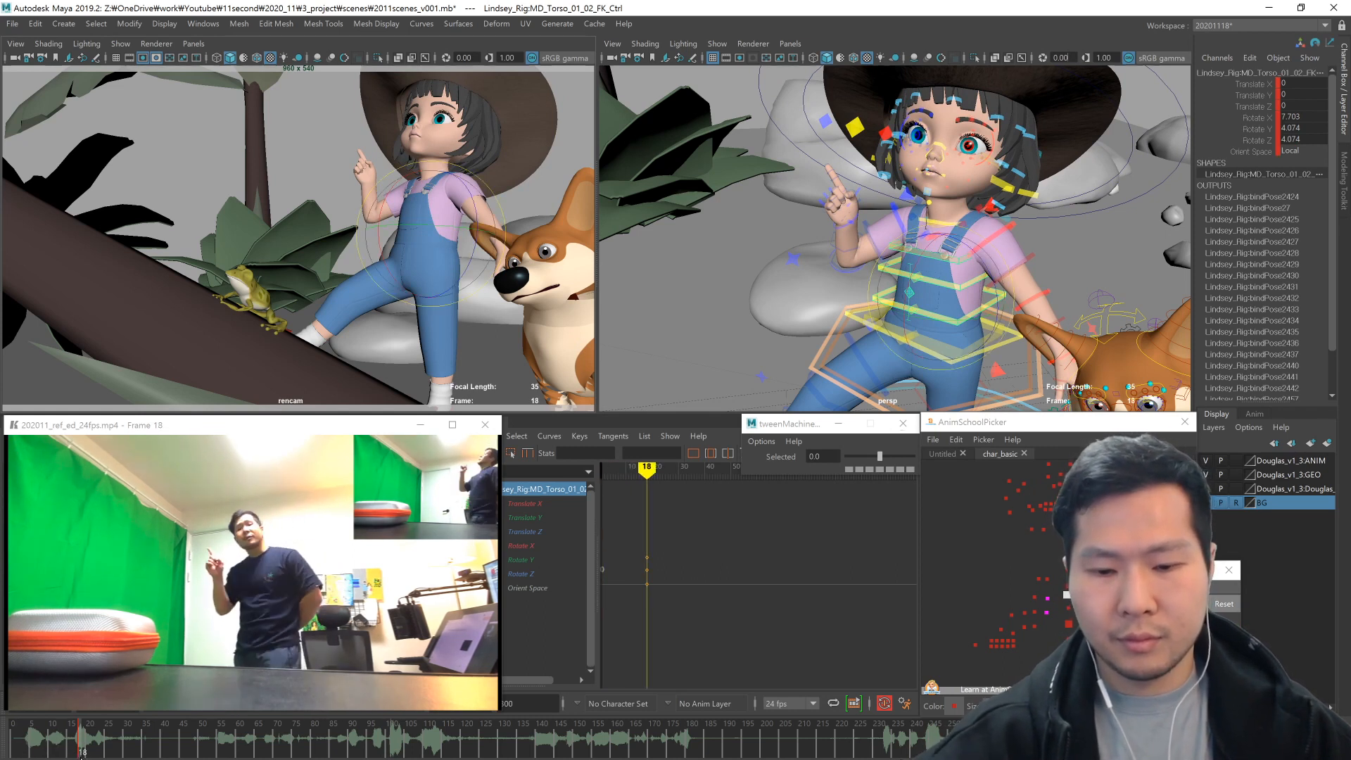
drag(466, 291, 461, 301)
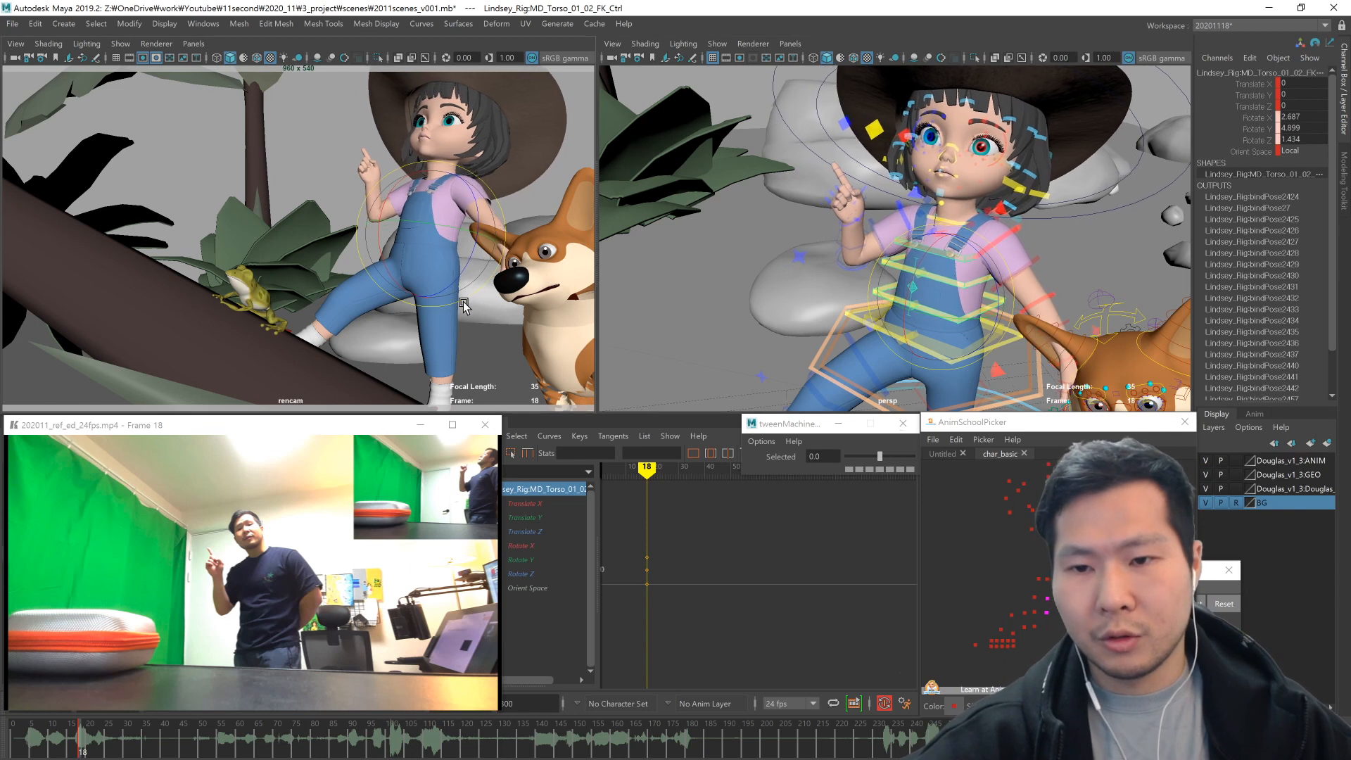
drag(443, 204, 445, 206)
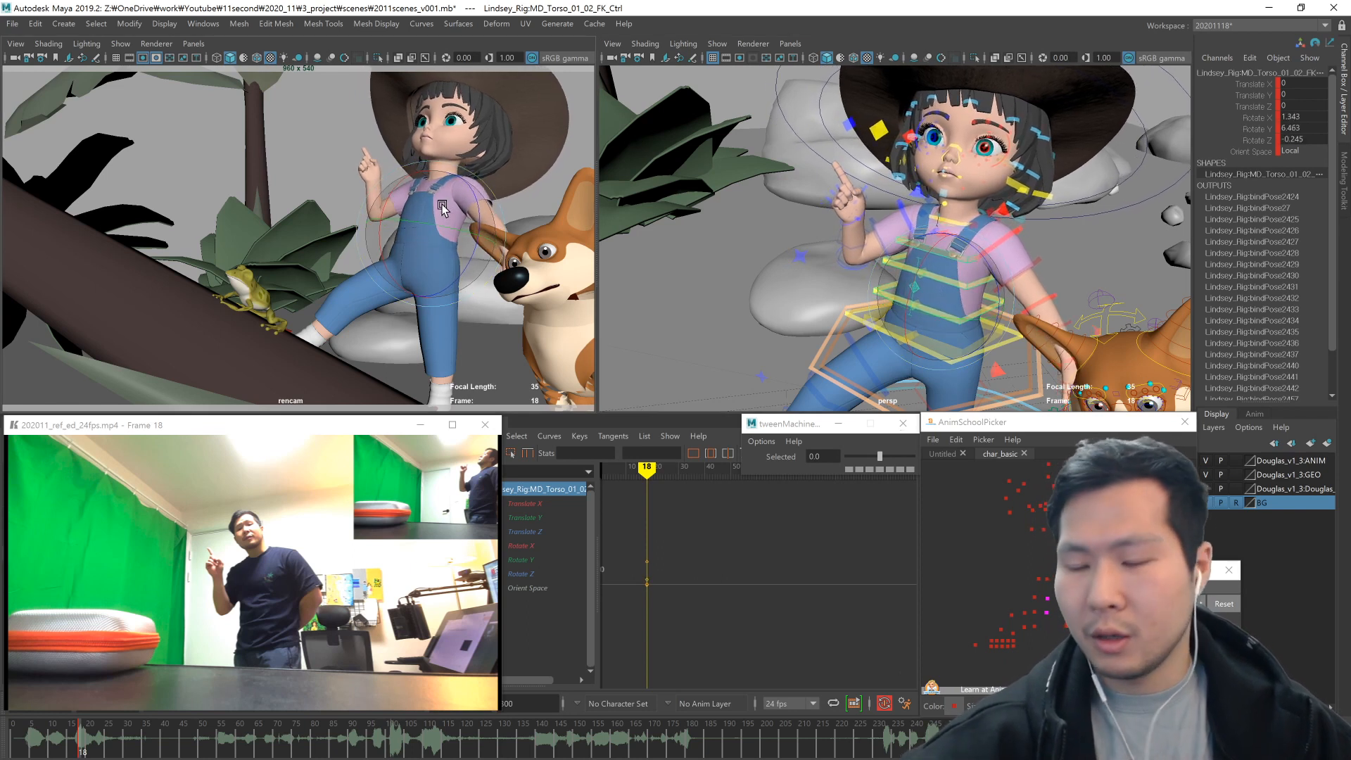
click(442, 184)
drag(441, 184, 443, 186)
click(1059, 573)
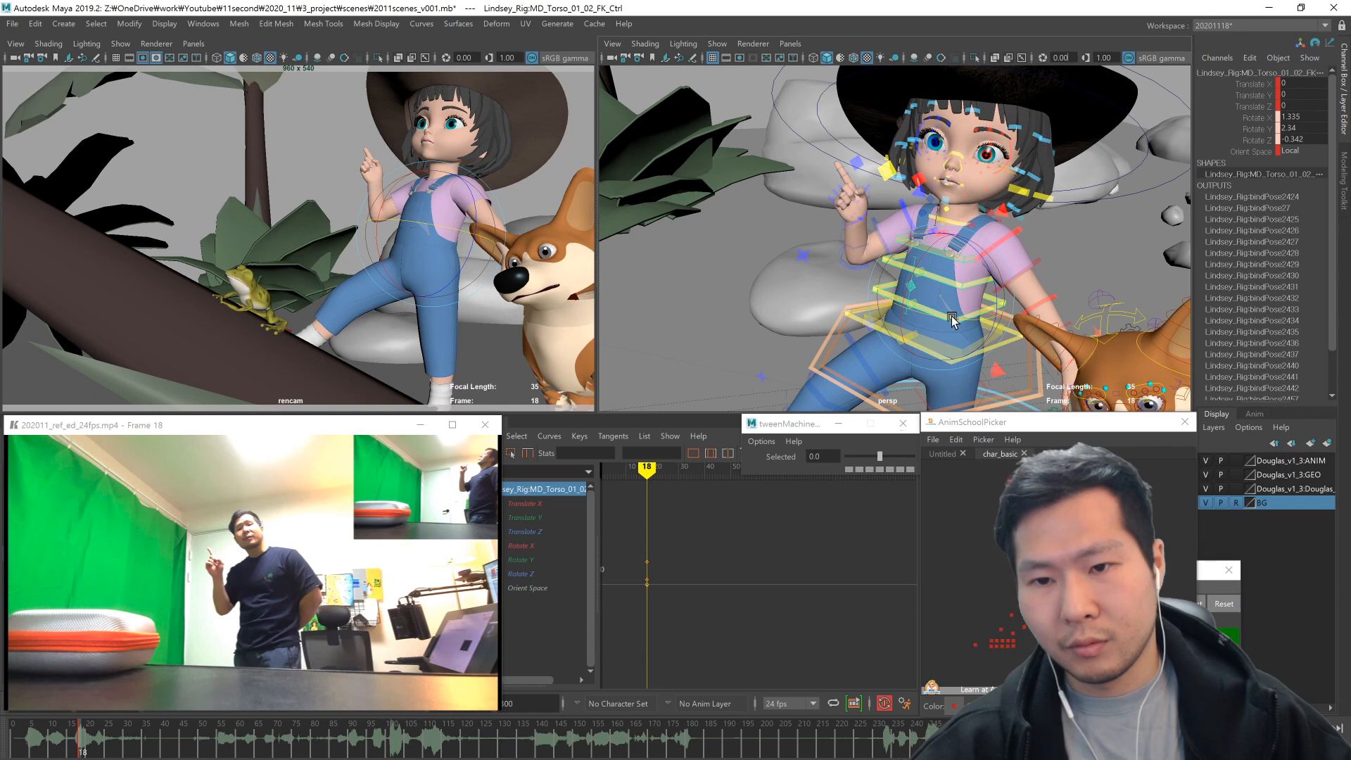
- Refine the right shoulder and elbow FK rotations so the pointing hand sits clear of the torso, and clear the selection
click(1055, 555)
alt+middle_drag(1007, 326, 836, 276)
click(1047, 556)
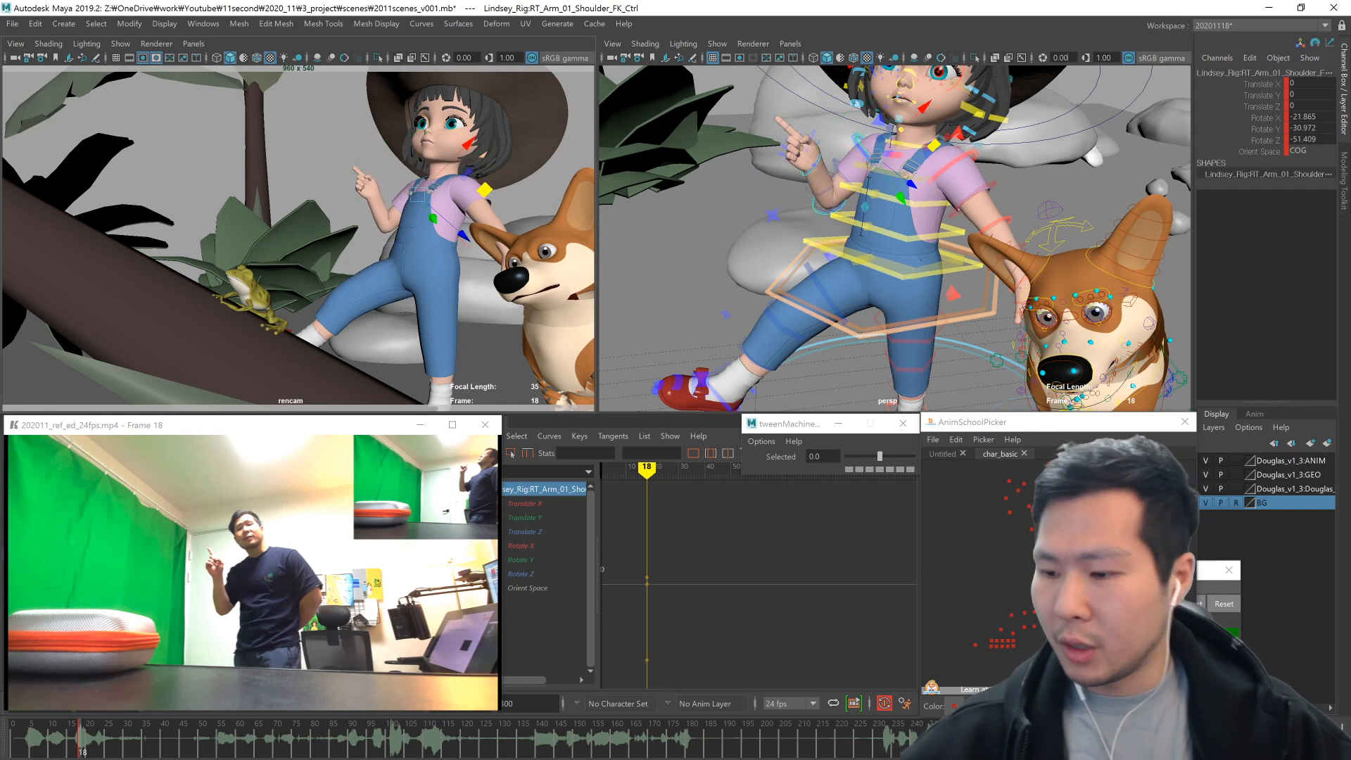
drag(409, 166, 414, 168)
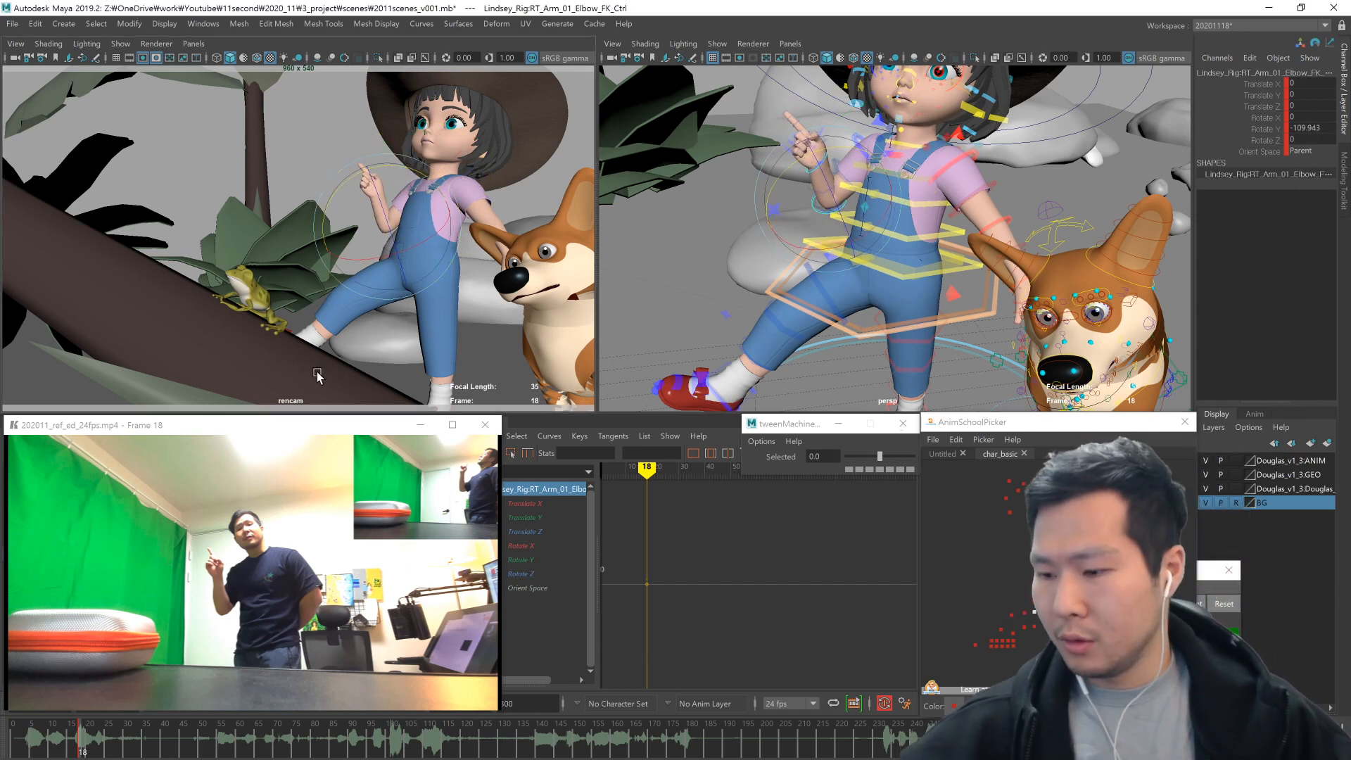
click(1083, 665)
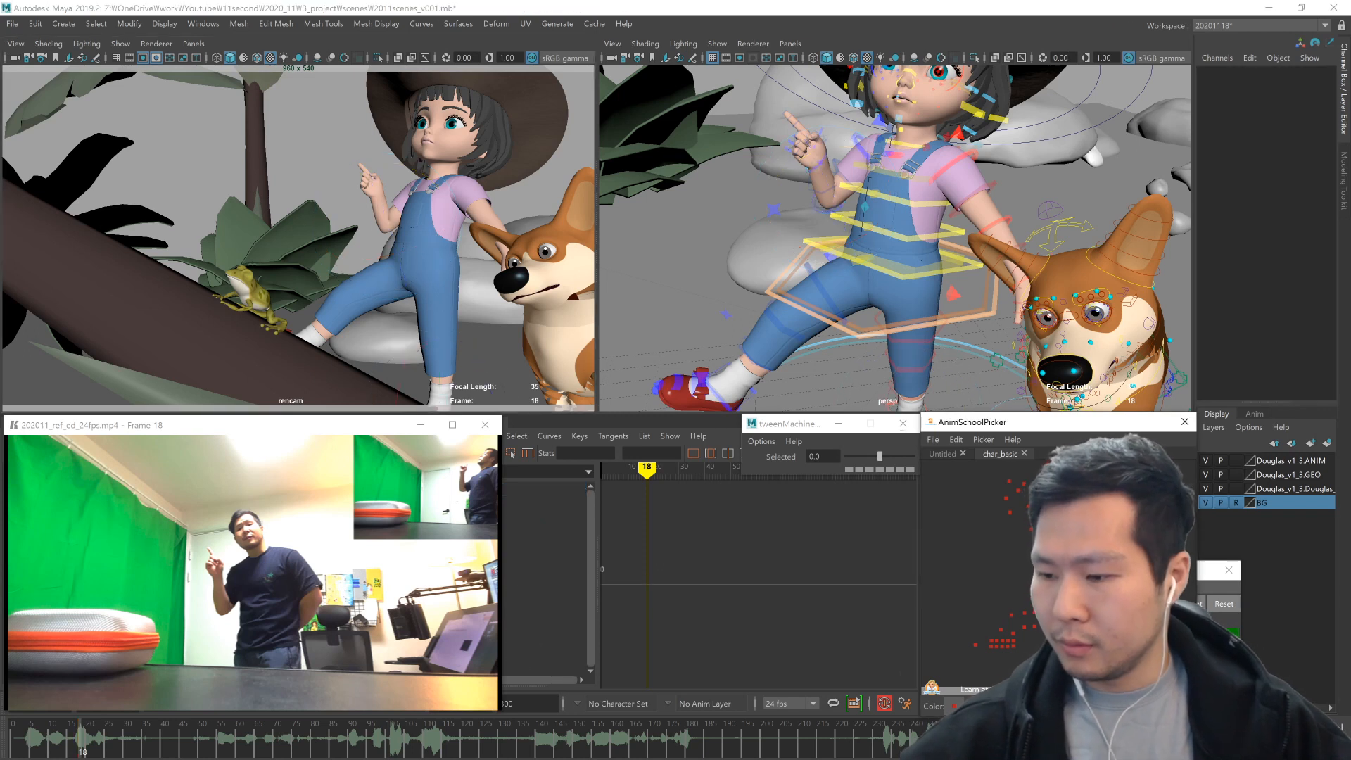
- Shift the COG control to about -0.2, -0.2, 0.1 and raise the right leg IK control to about -5.6, 5.5, 0.9, tilting the foot upright
click(1064, 606)
alt+drag(1002, 320, 899, 298)
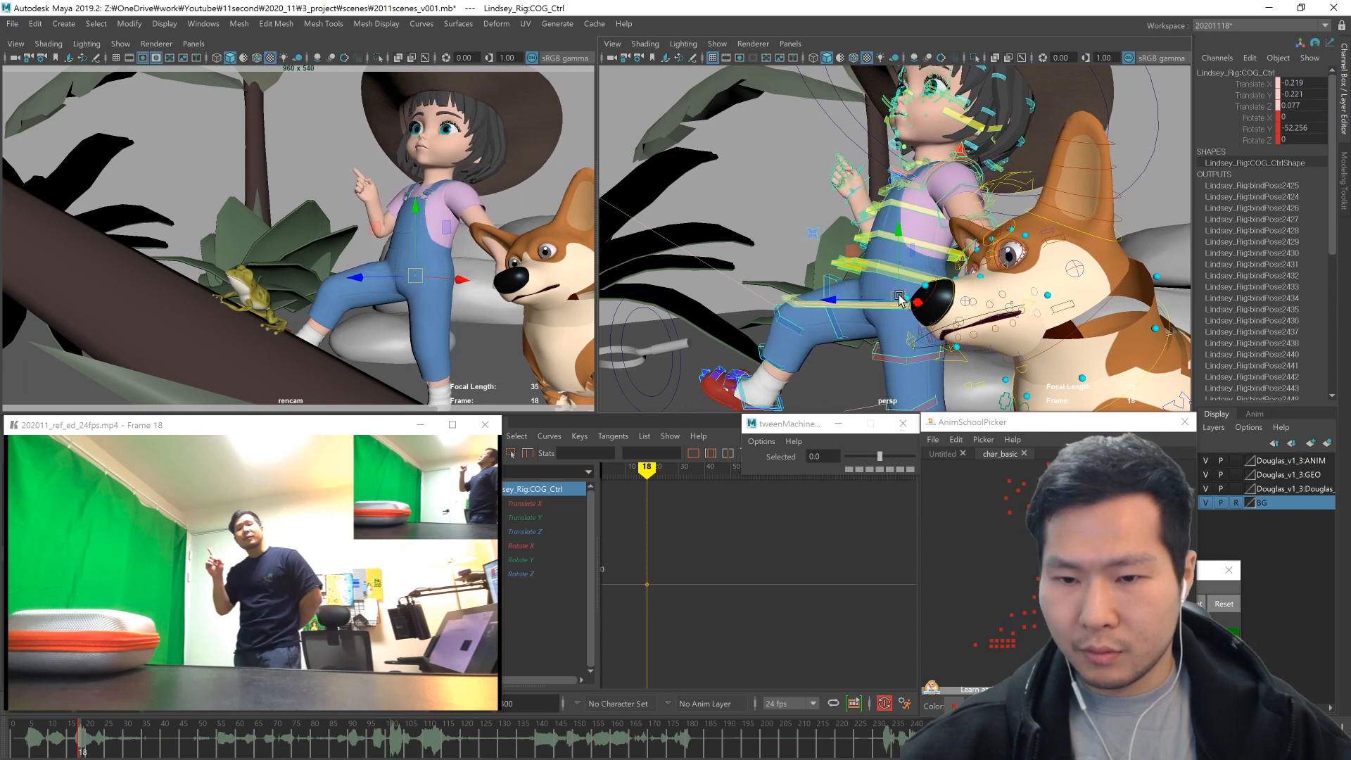
click(1031, 654)
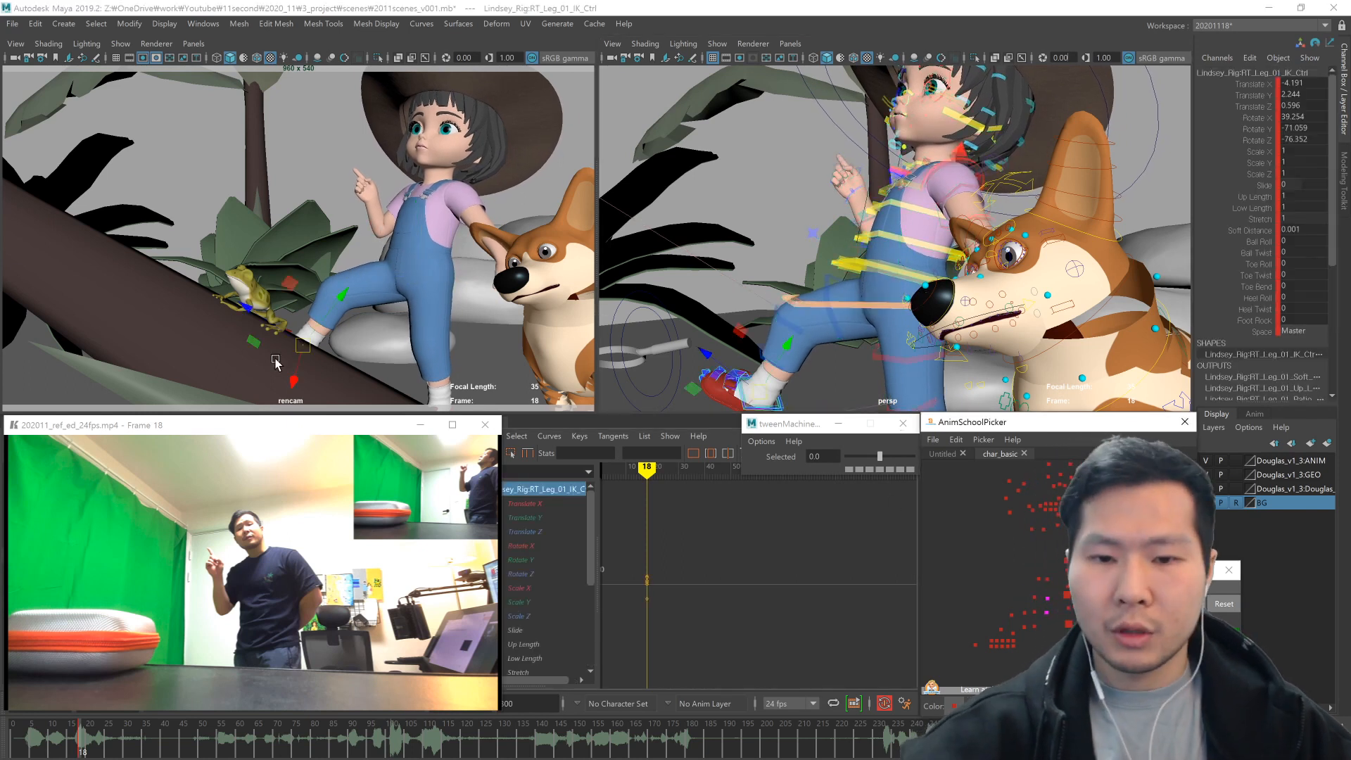
middle_drag(388, 392, 355, 356)
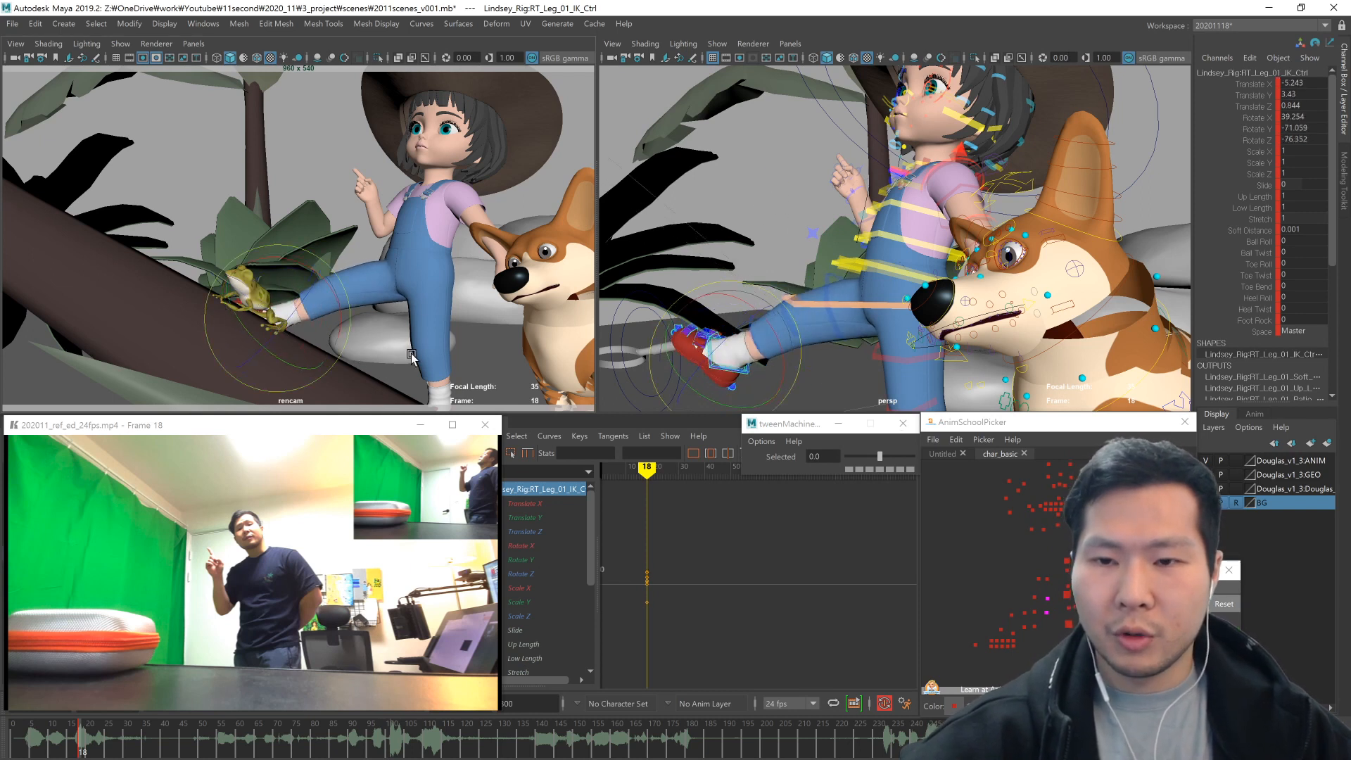
middle_drag(402, 386, 397, 339)
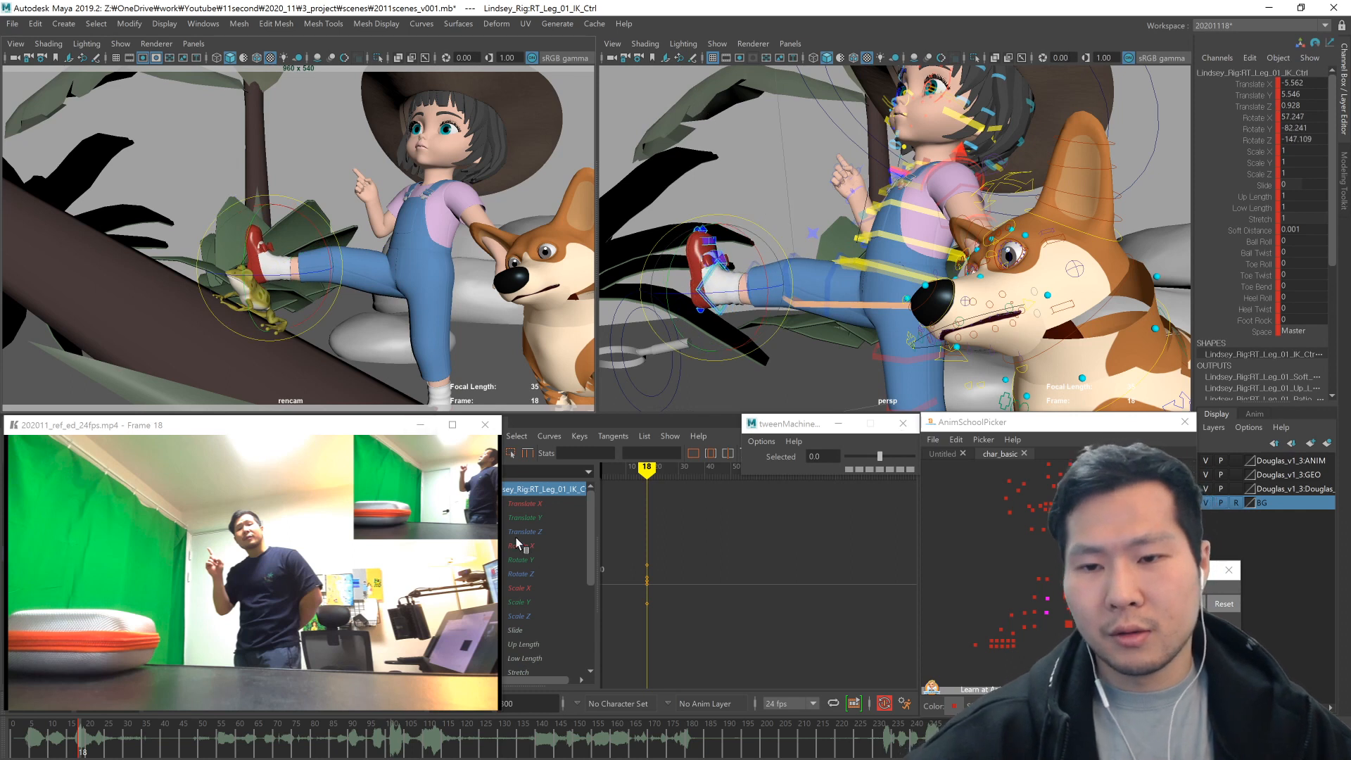
click(763, 193)
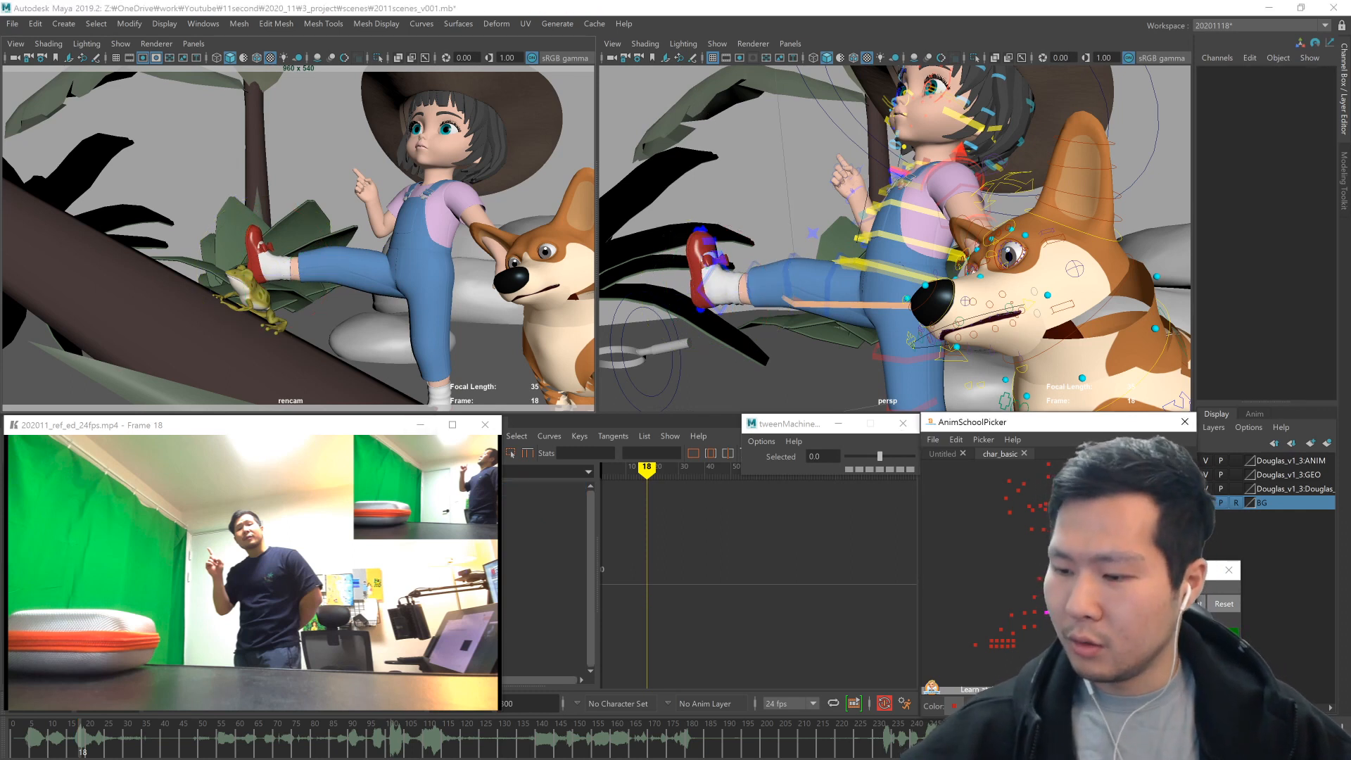
- Lean the lower body back and rotate the 02 and 03 torso FK controls together to about 12.2, -1.8 and 5.8
click(1017, 594)
mouse_move(486, 338)
middle_down()
mouse_move(465, 380)
mouse_move(485, 364)
middle_up()
drag(1038, 593, 1056, 619)
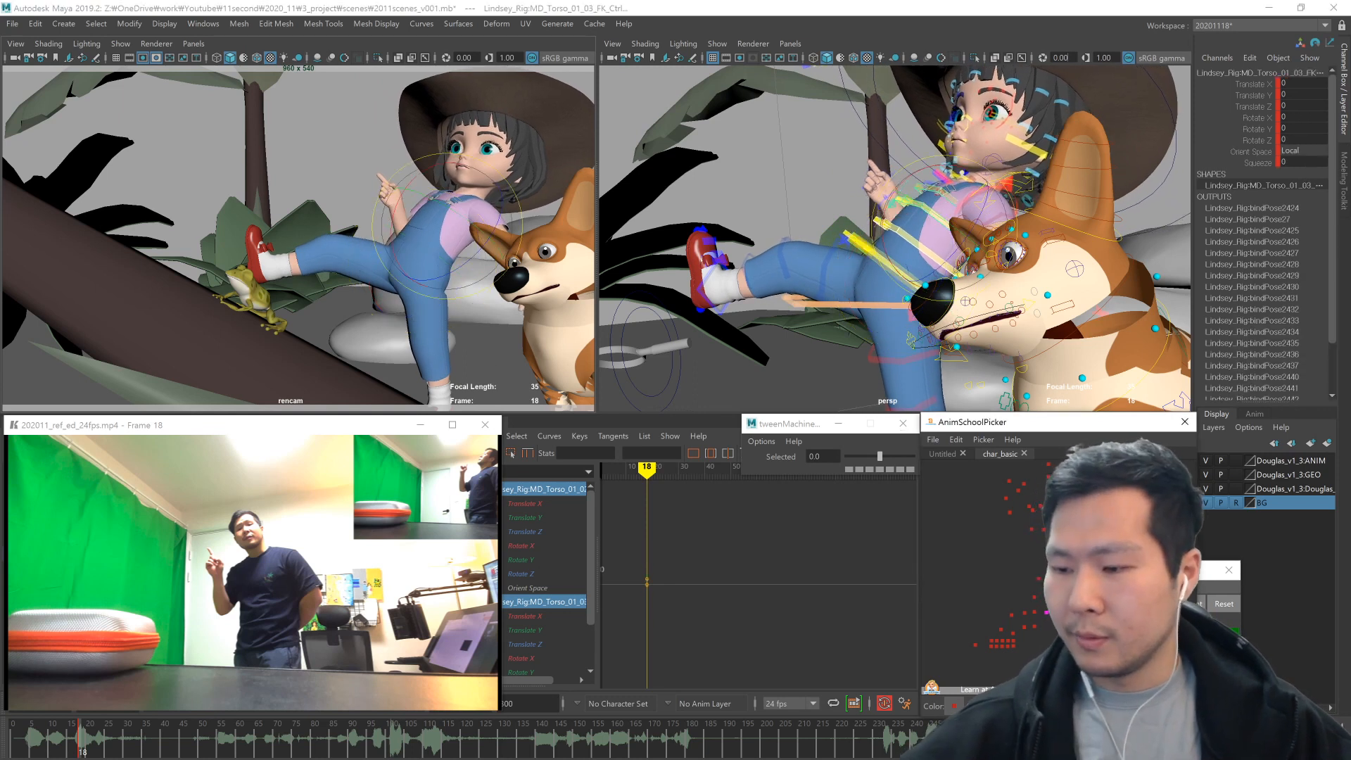
middle_drag(563, 339, 533, 353)
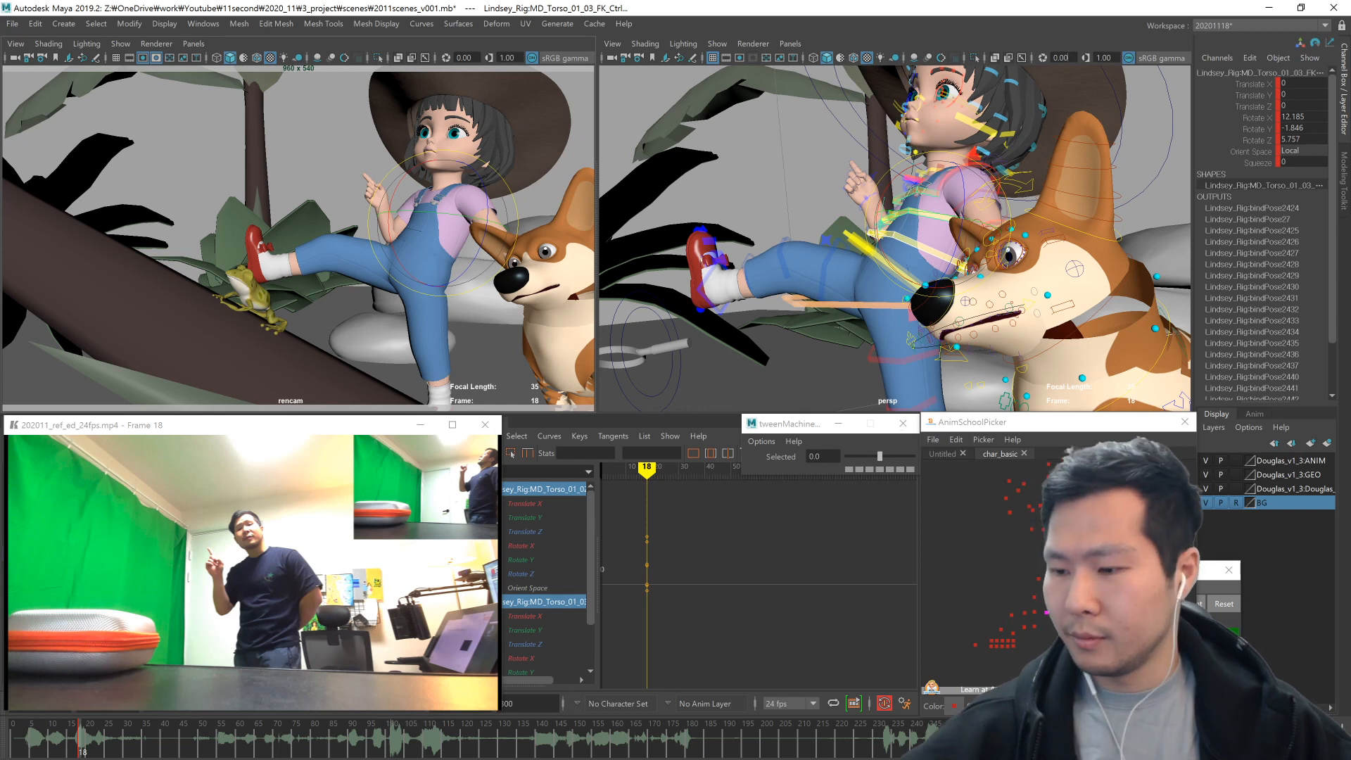
- Bend the left elbow and curl the left fingers with their master controls, rotating the ring finger to about -9.4 in Z
click(1117, 617)
alt+drag(989, 310, 798, 353)
drag(1099, 635, 1131, 651)
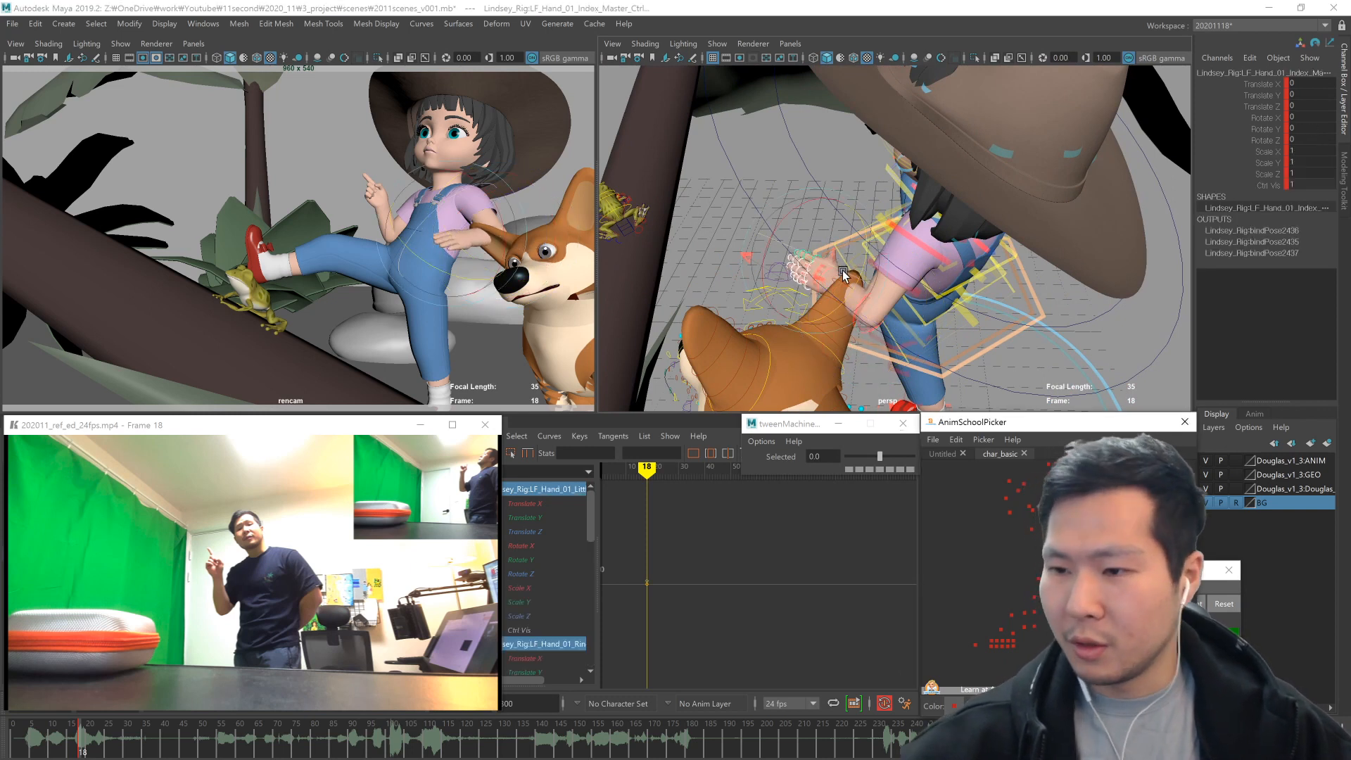
drag(843, 273, 850, 273)
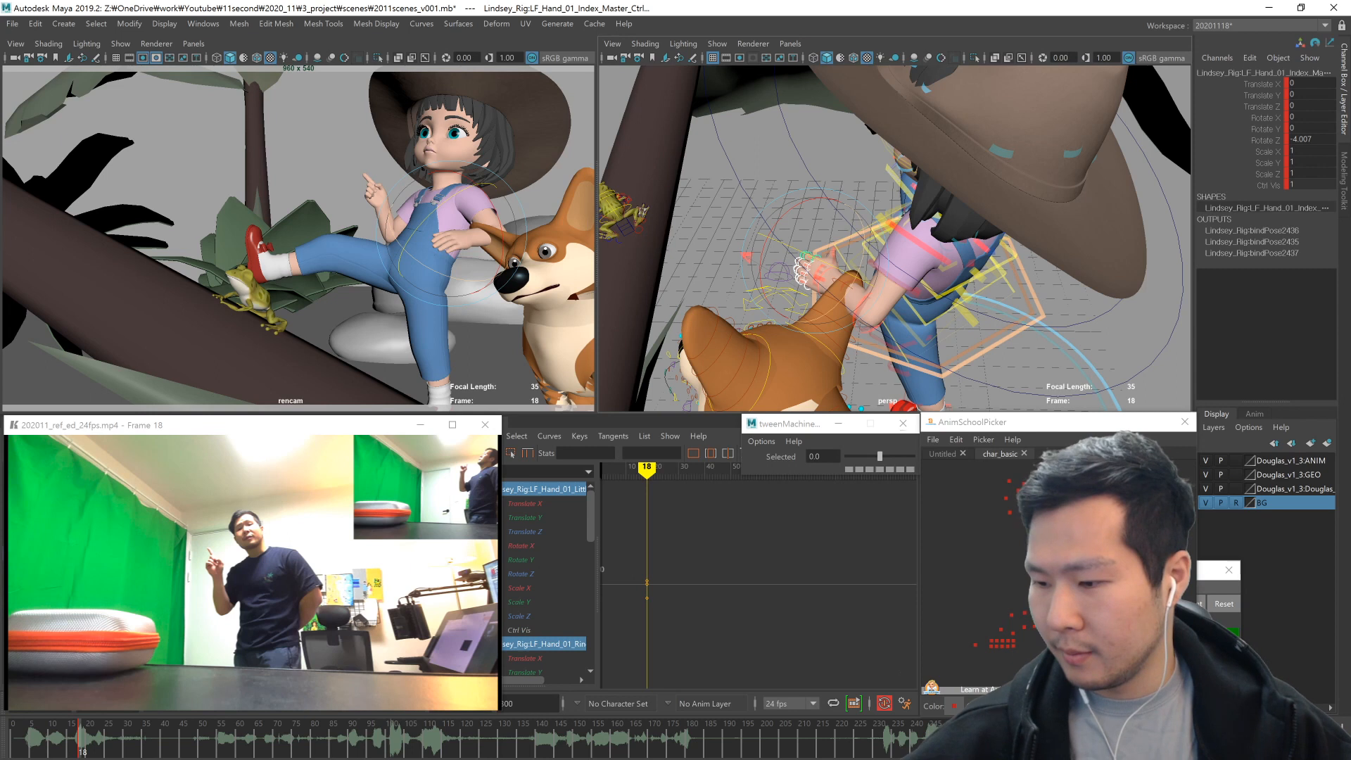
drag(1113, 635, 1131, 651)
middle_drag(984, 361, 992, 361)
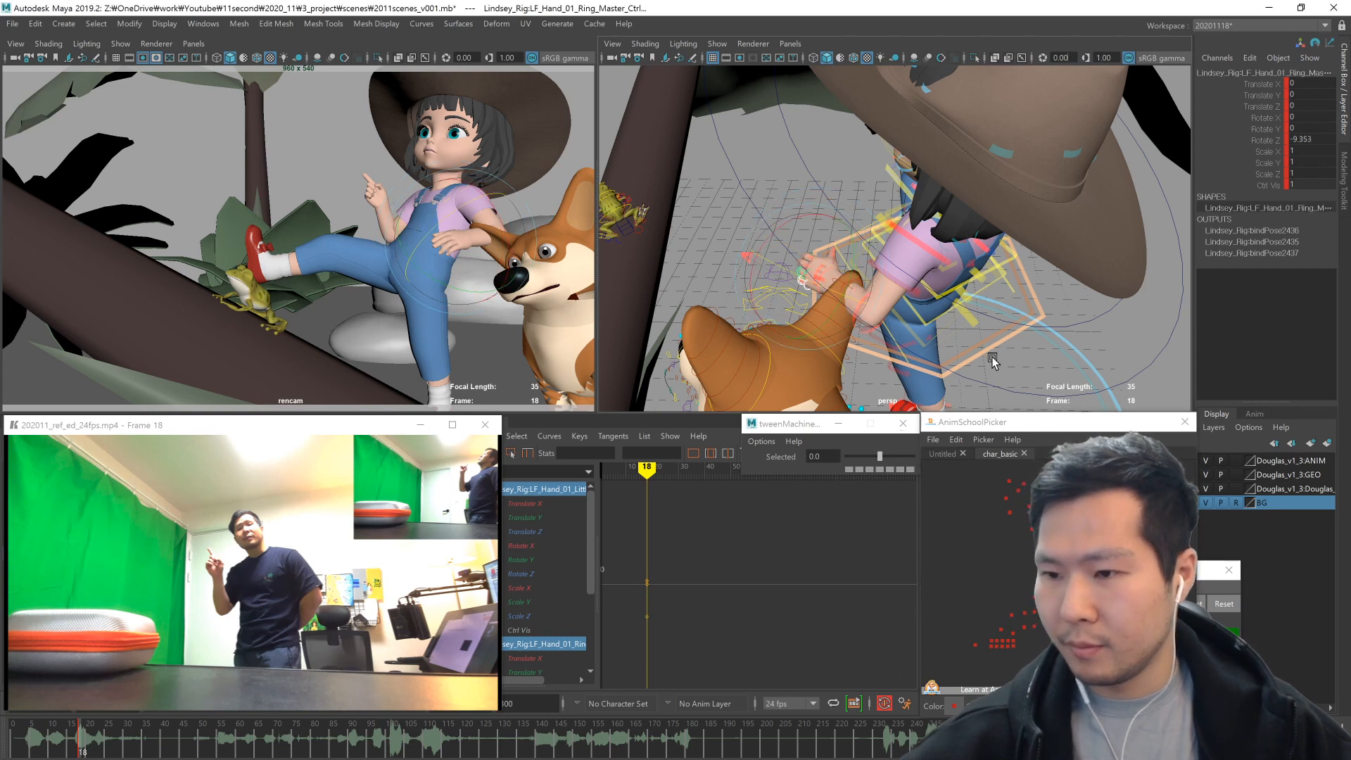
- Rotate the left shoulder FK control to about 74, 8.3 and -60.9, bringing the arm behind the back
click(881, 209)
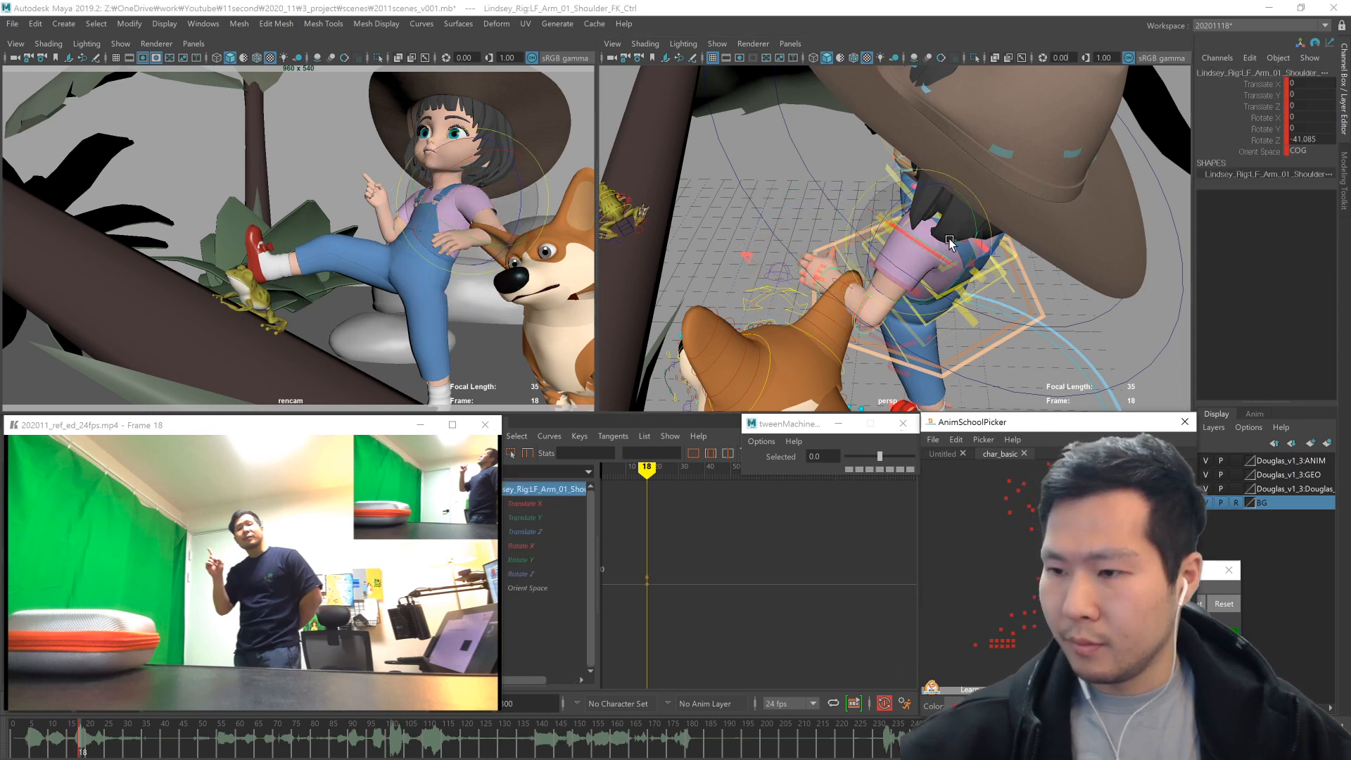
drag(882, 209, 897, 216)
alt+drag(926, 300, 892, 214)
key(w)
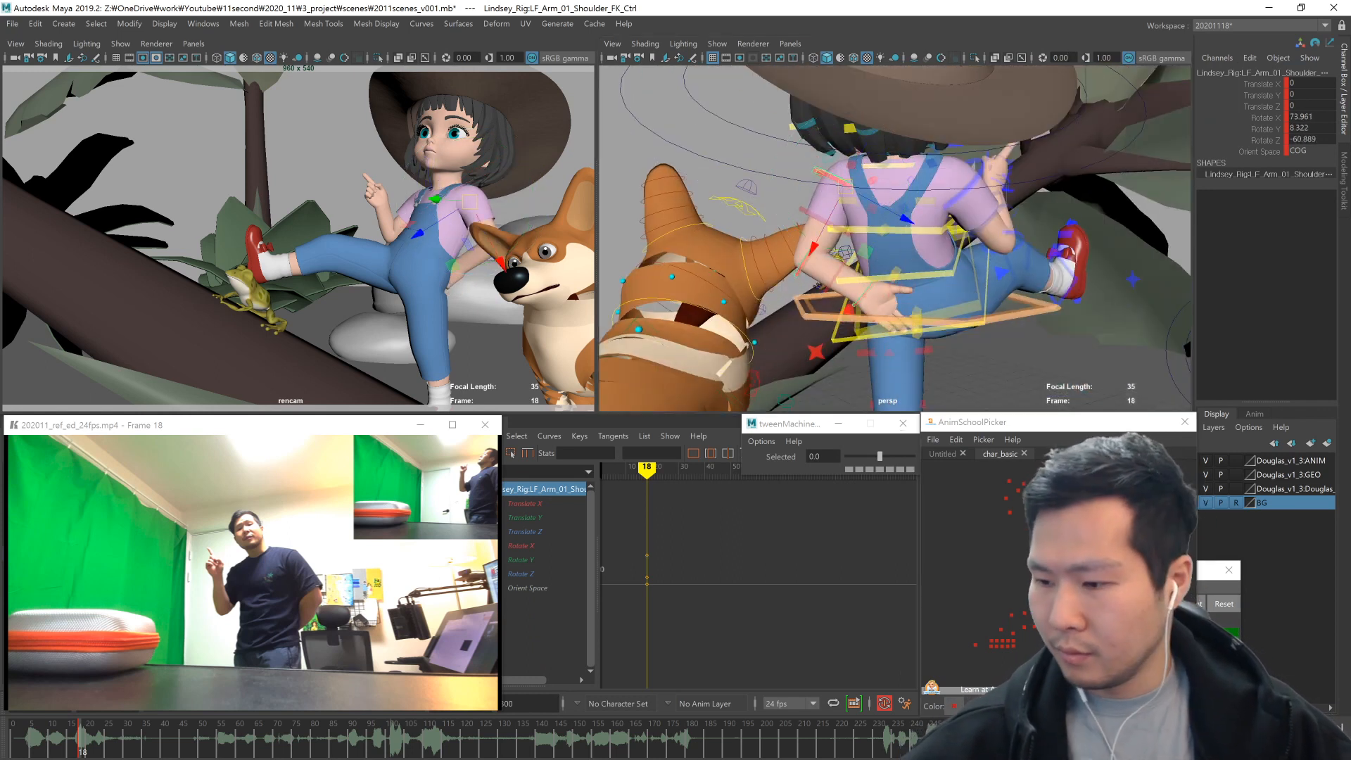
- Rotate the left clavicle FK control to about -1.3, 5.9 and -4.7
click(1104, 573)
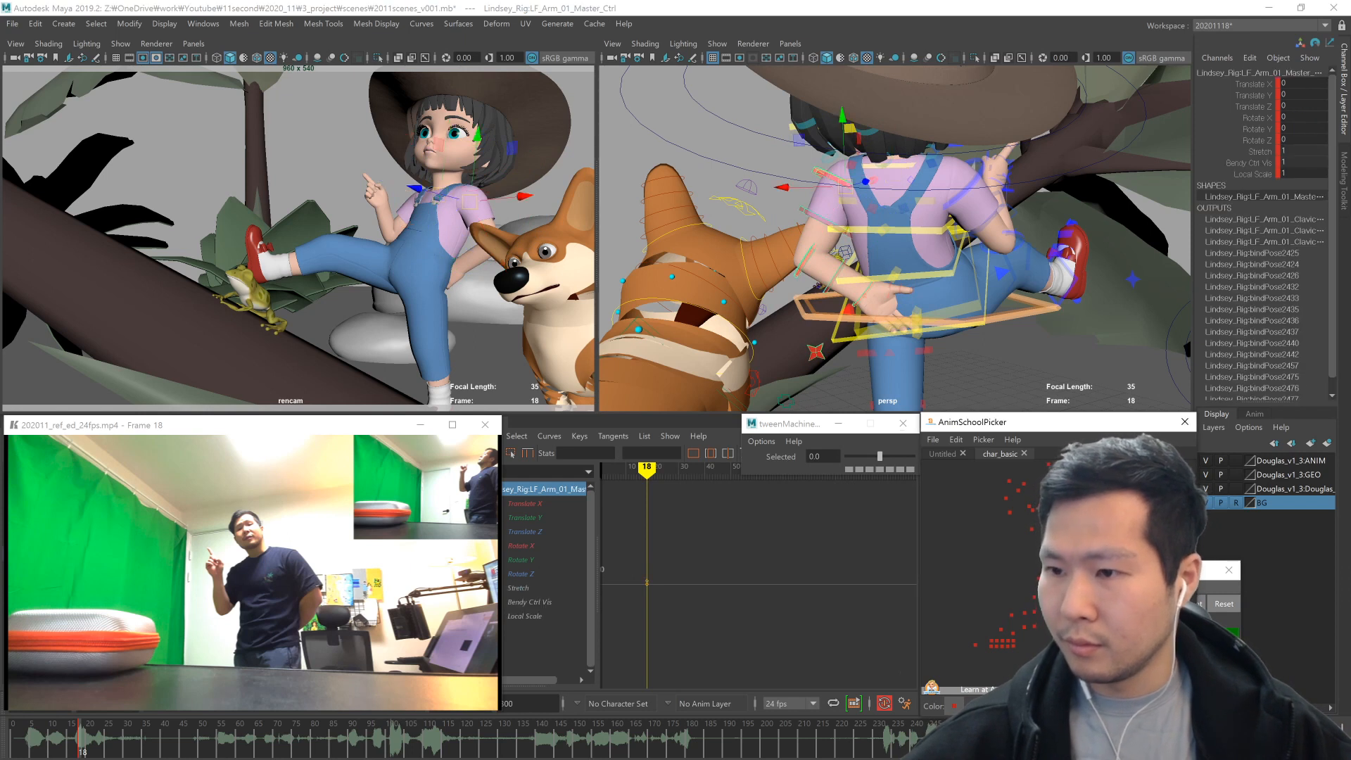
key(e)
drag(928, 273, 911, 184)
alt+drag(912, 185, 933, 243)
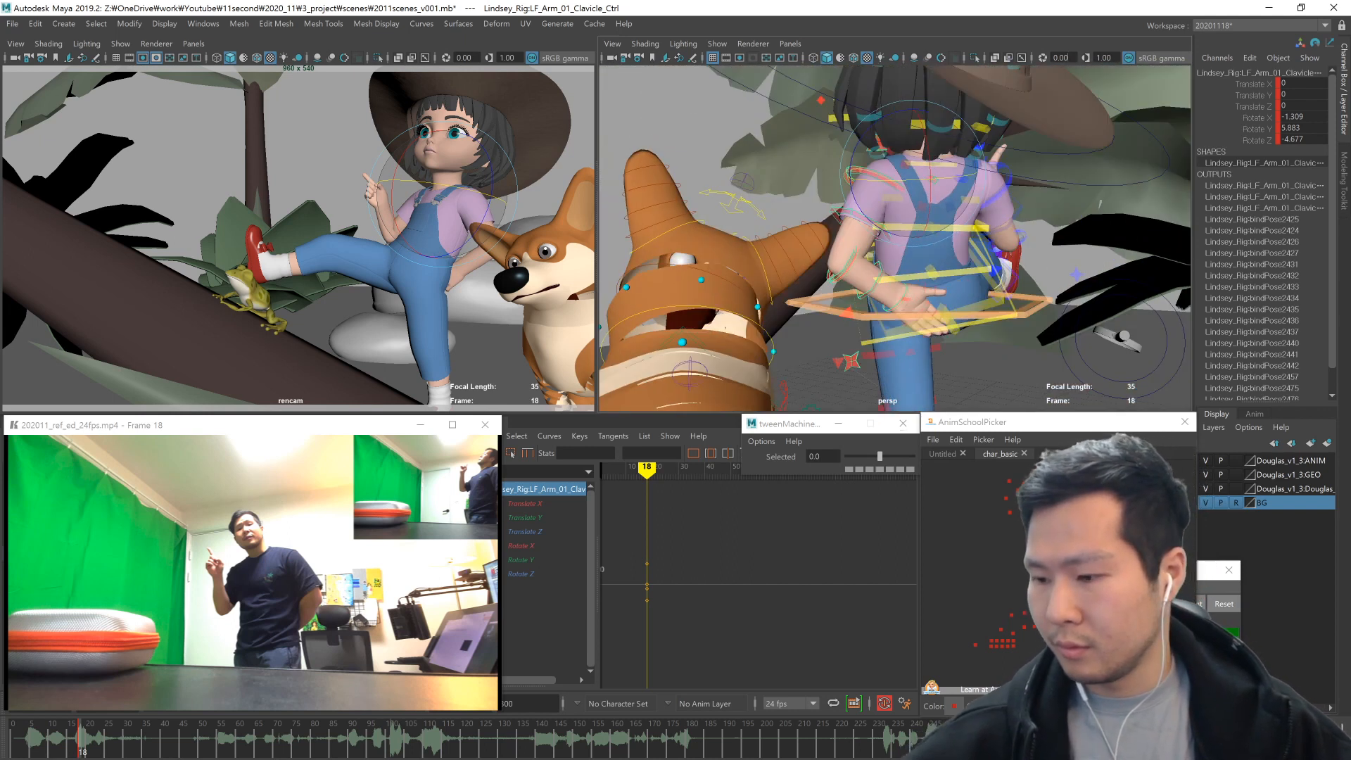
- Rotate the left wrist to about 4, -16.9 and -4.1, and bend the left elbow to about -82.4 in Y
click(880, 285)
alt+drag(1056, 327, 982, 353)
middle_drag(978, 366, 990, 354)
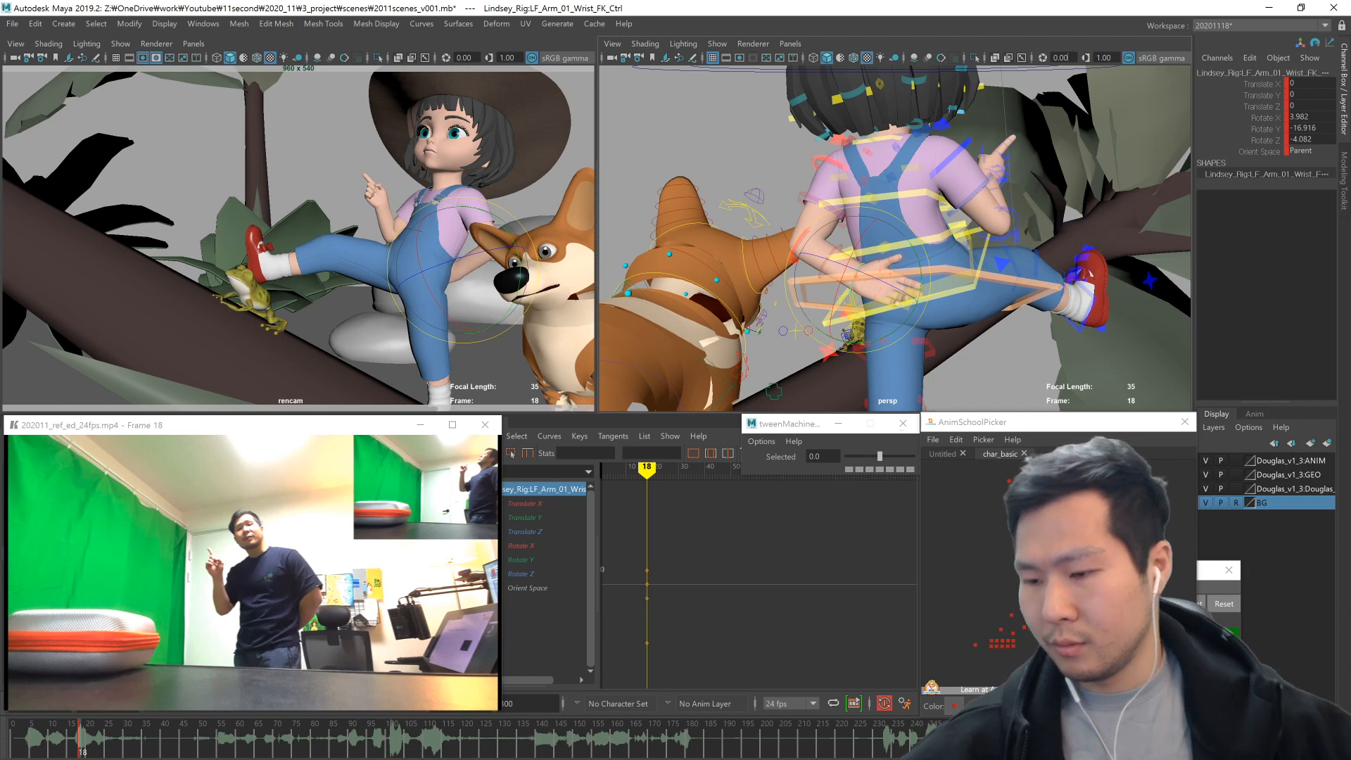
click(1110, 563)
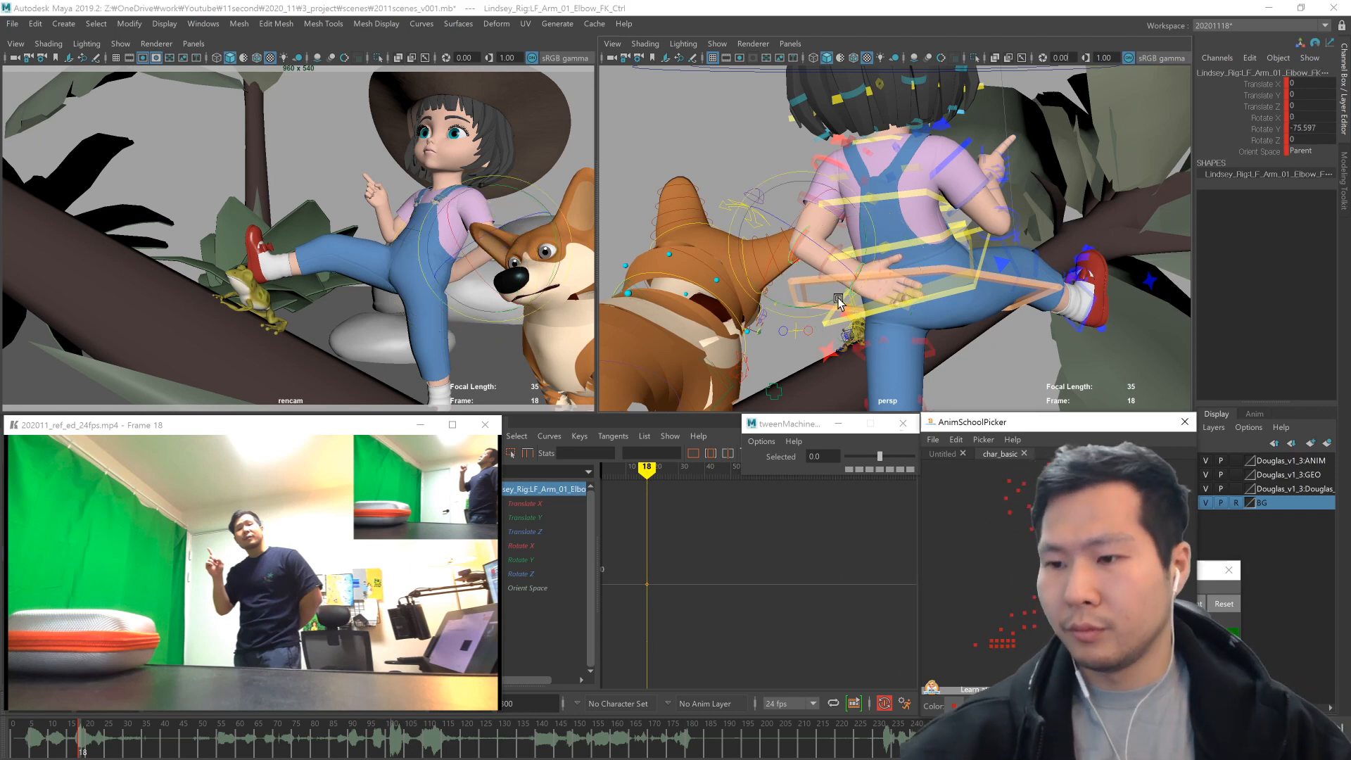
middle_drag(839, 301, 843, 292)
alt+drag(915, 364, 939, 384)
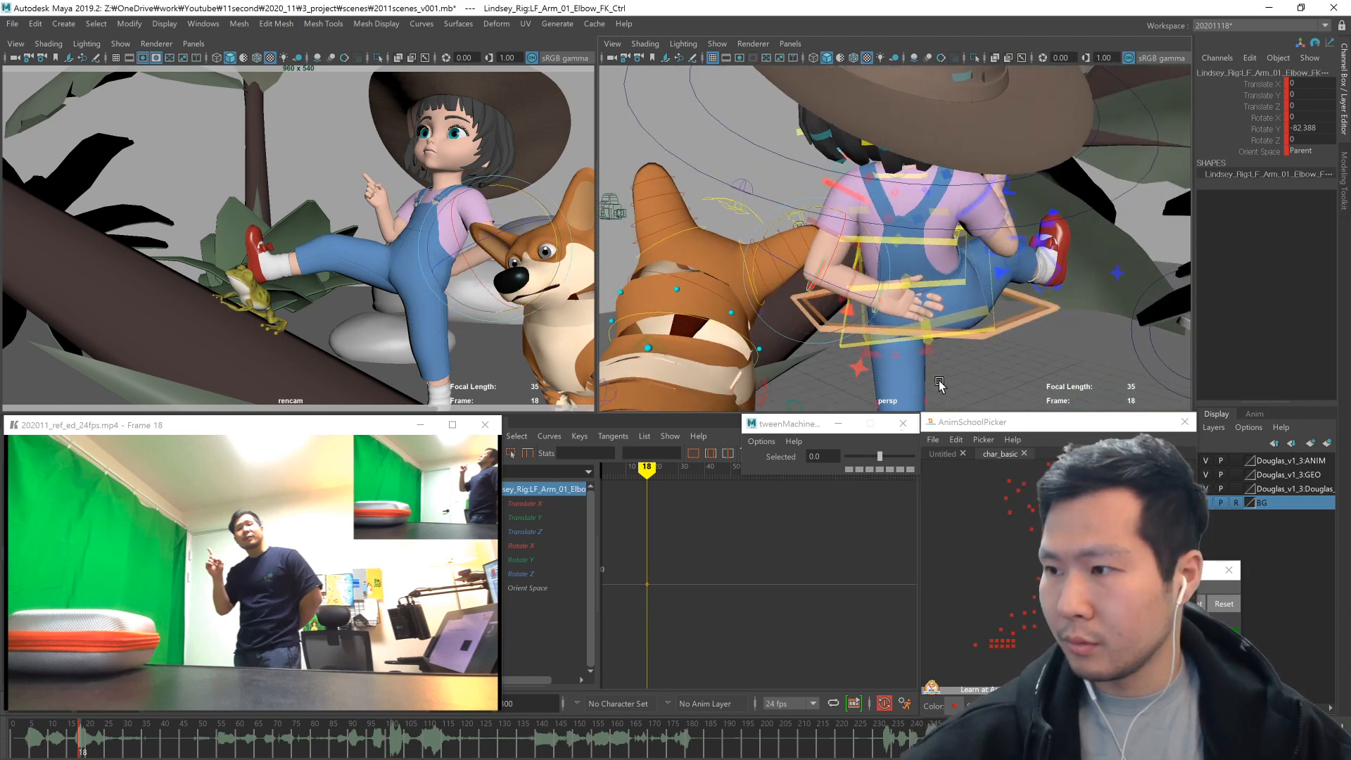
- Refine the left shoulder FK rotation to about 82.8, 10.6 and -63.2 so the hand rests behind the back
click(1108, 549)
drag(889, 210, 902, 220)
alt+drag(927, 307, 1069, 328)
click(1069, 327)
- Try setting Rotate X, Y and Z of the 02 and 03 torso FK controls to 0
drag(1057, 563, 1087, 605)
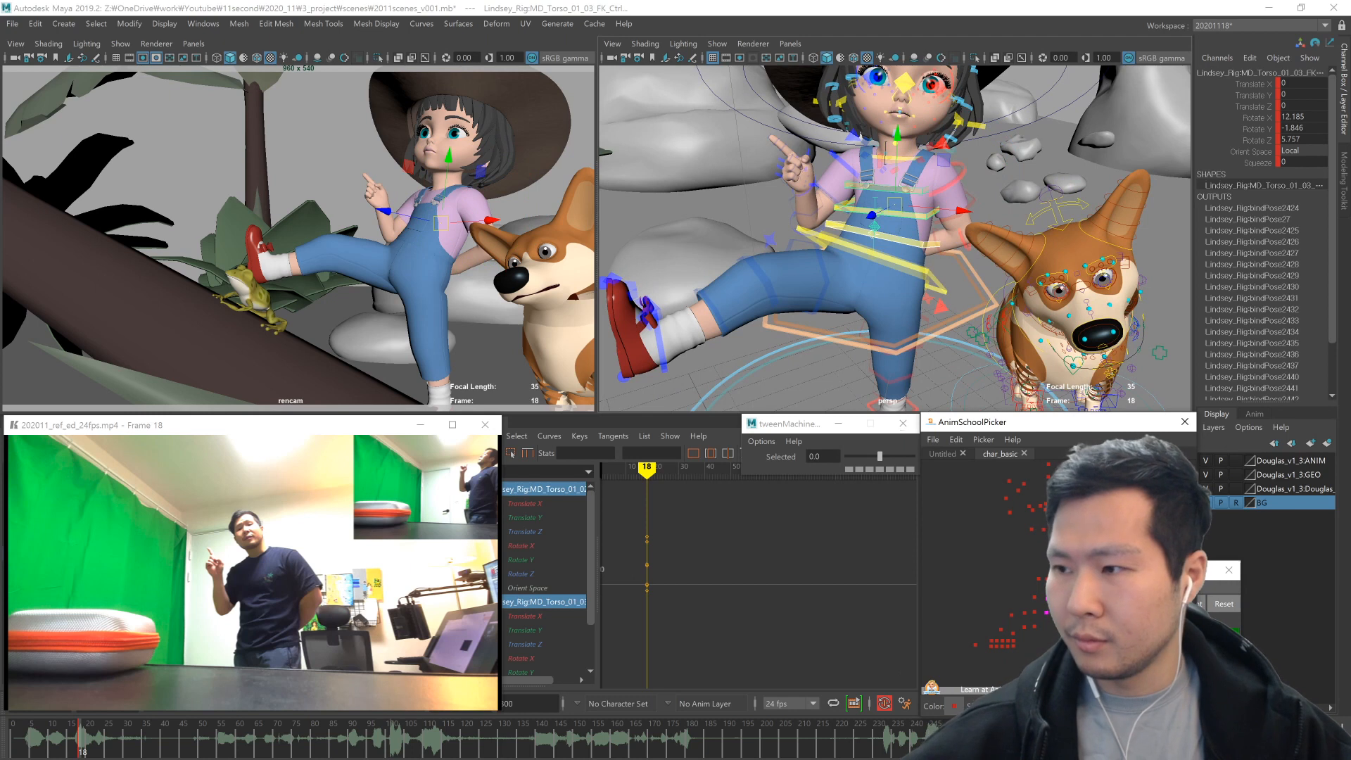
drag(1296, 141, 1301, 117)
text(0)
key(Return)
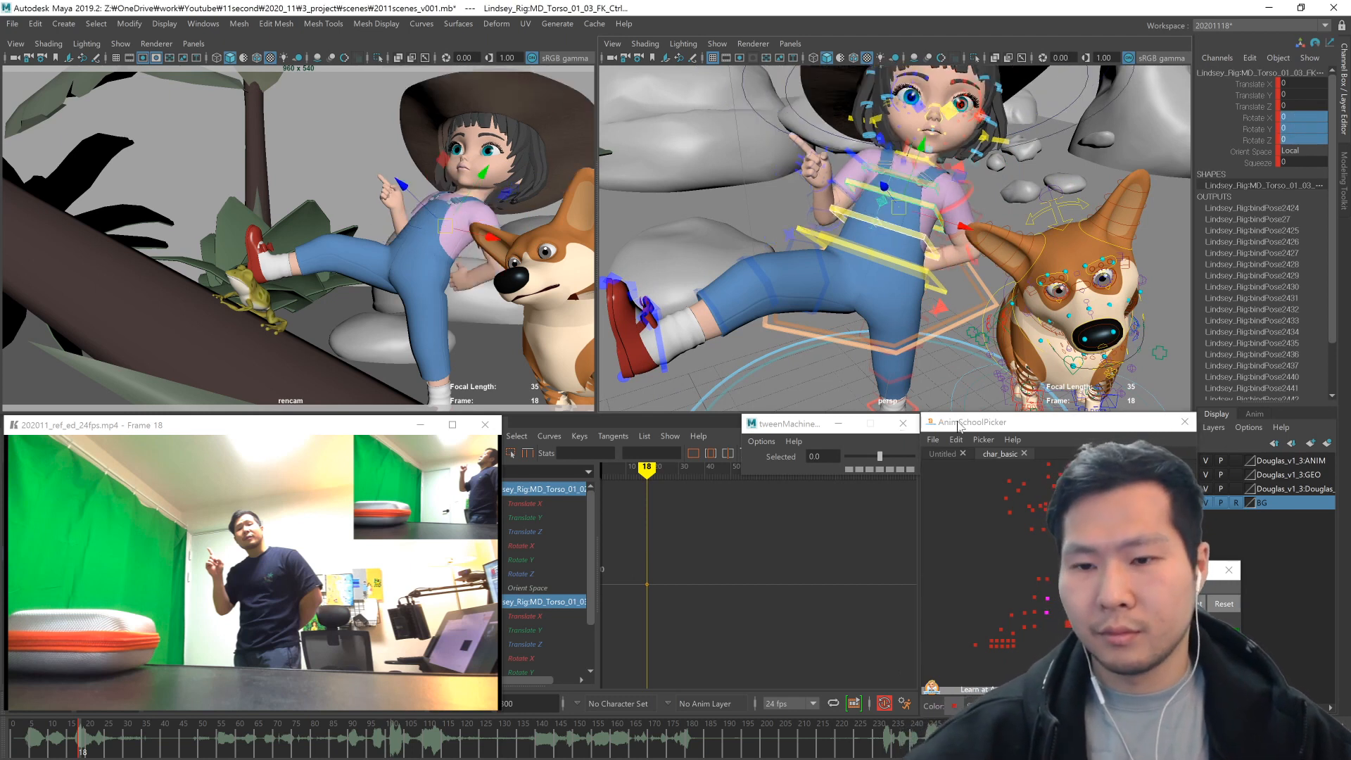
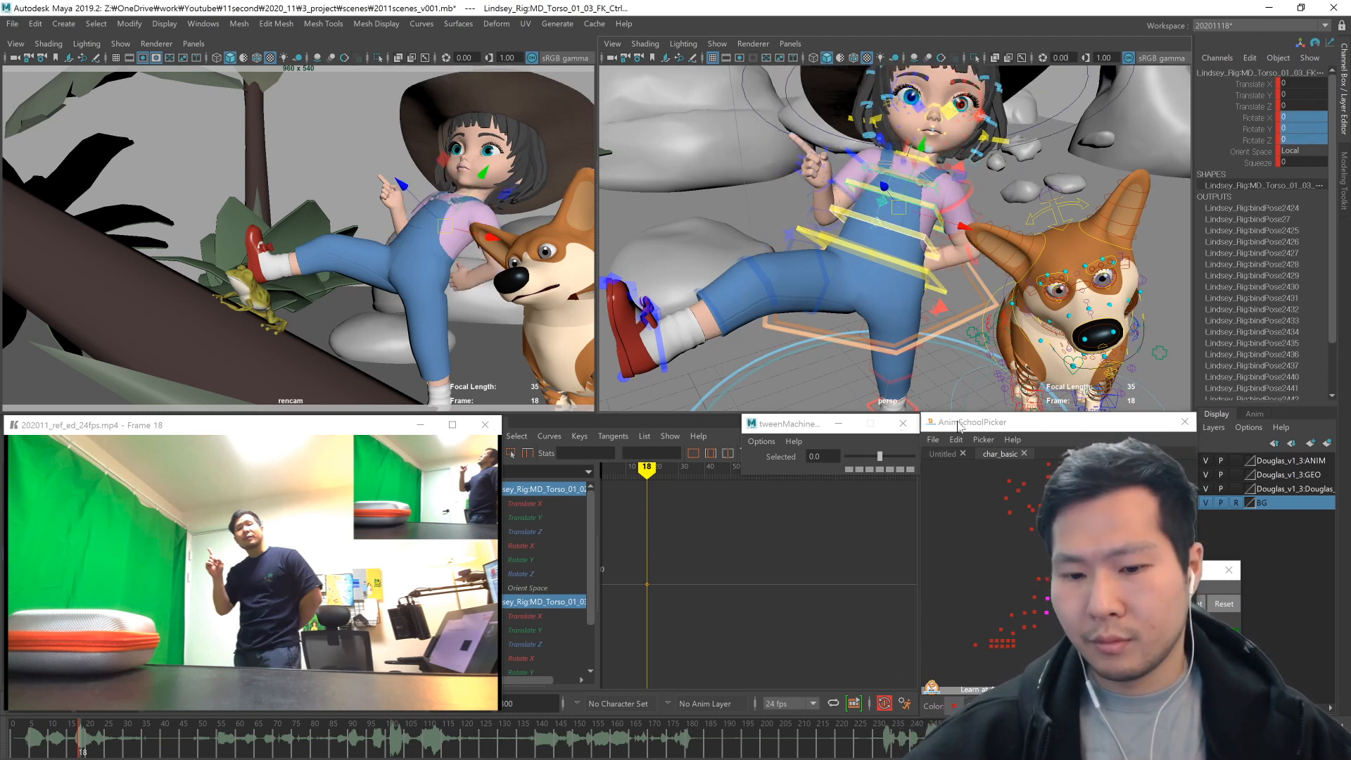
key(ctrl+z)
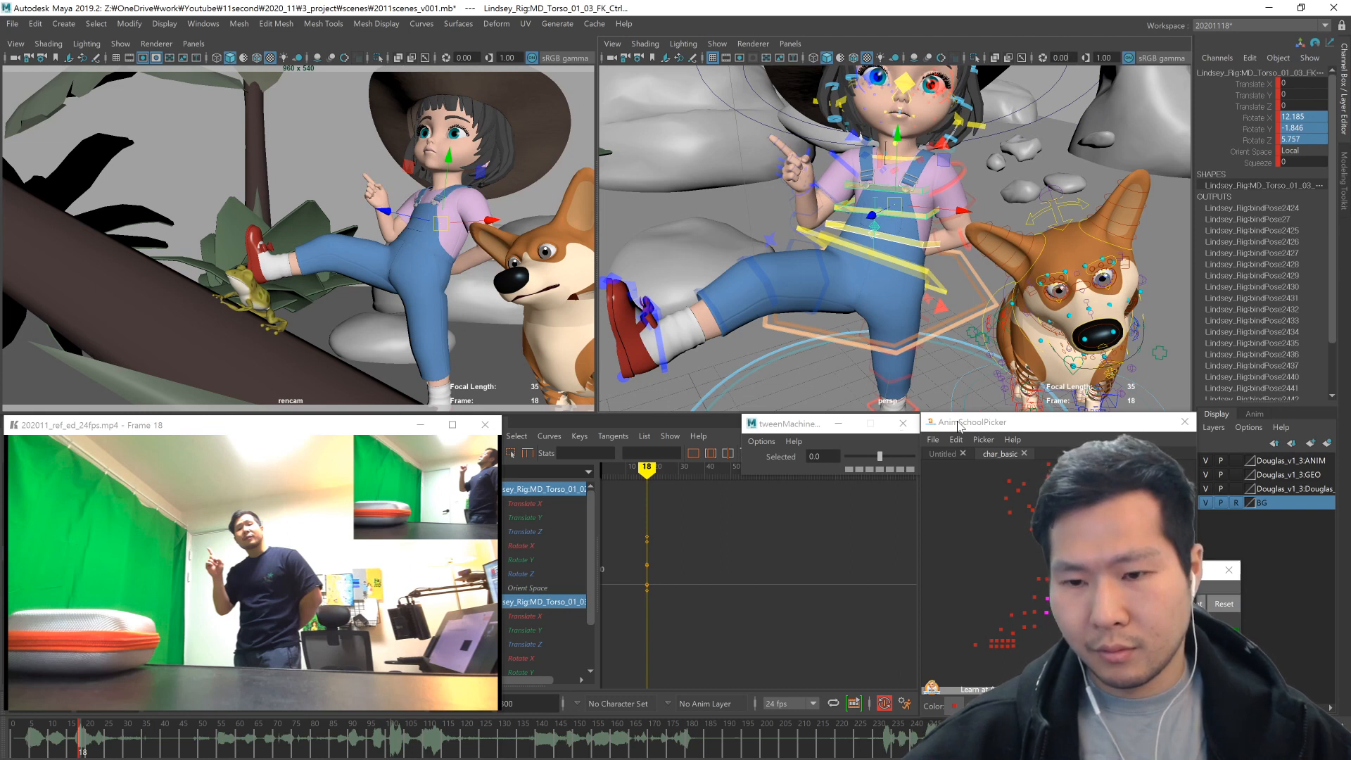
- Scrub the reference to frame 48, return to the frame 18 key and select the left shoulder FK control
drag(83, 750, 186, 750)
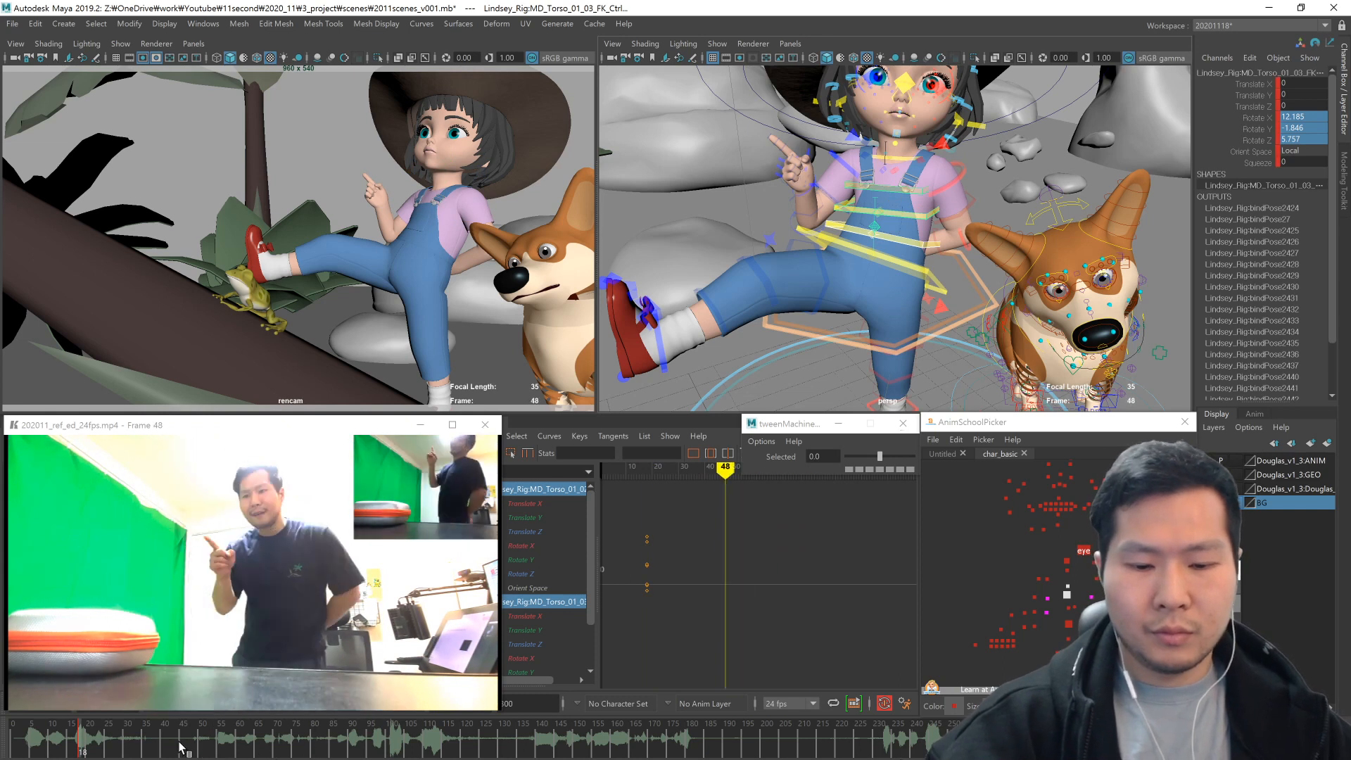
key(comma)
click(1099, 579)
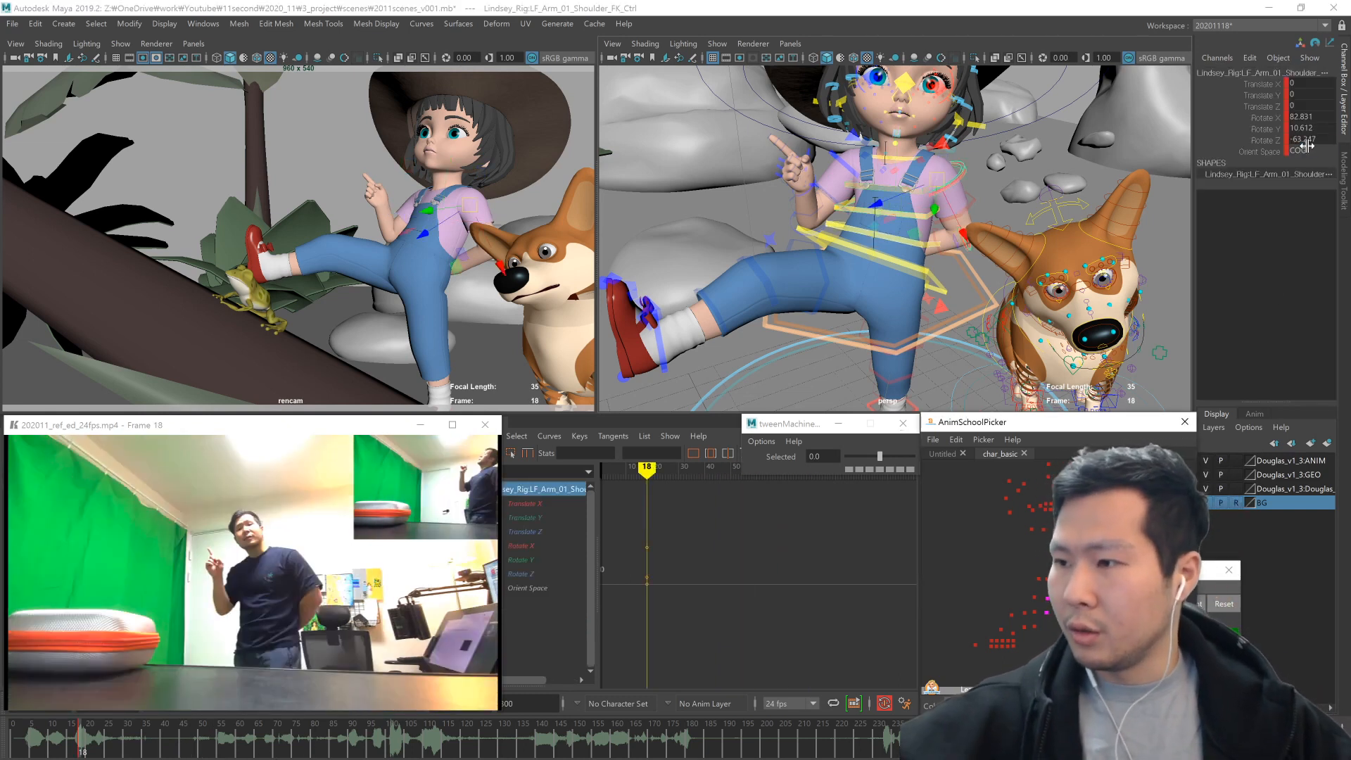
- Rotate Lindsey's torso FK controls to adjust her lean, with the 03 control at about 12.2, -1.8 and 5.8
click(1305, 149)
click(1313, 164)
drag(1054, 579, 1079, 604)
key(e)
mouse_move(447, 219)
mouse_down()
mouse_move(448, 235)
mouse_move(442, 217)
mouse_up()
click(1093, 578)
alt+drag(957, 298, 800, 283)
alt+middle_drag(934, 329, 888, 265)
alt+drag(871, 323, 986, 338)
- Set Rotate Z of the 02 and 03 torso FK controls to 0 and make a small adjustment to the arm pose
drag(1077, 591, 1101, 619)
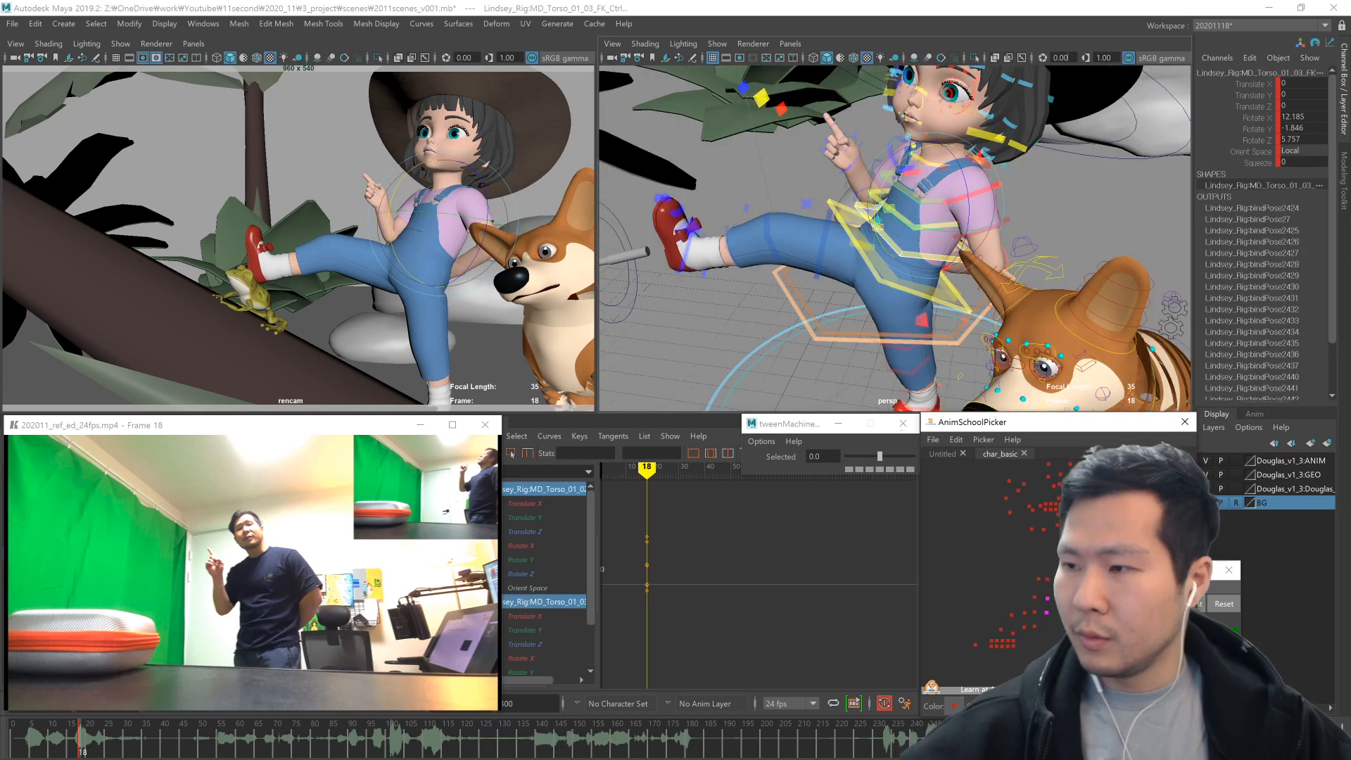
drag(1298, 140, 1285, 138)
text(0)
key(Return)
alt+drag(943, 288, 965, 253)
drag(1040, 592, 1056, 619)
drag(973, 245, 955, 233)
key(w)
- Move the right leg IK control to about -3.66, 2.95 and 3.34 so the foot is planted on the tree trunk
click(1040, 639)
alt+drag(817, 309, 952, 347)
middle_drag(952, 347, 1025, 350)
mouse_move(893, 327)
mouse_down()
mouse_move(890, 345)
mouse_move(880, 337)
mouse_up()
key(w)
middle_drag(445, 352, 450, 392)
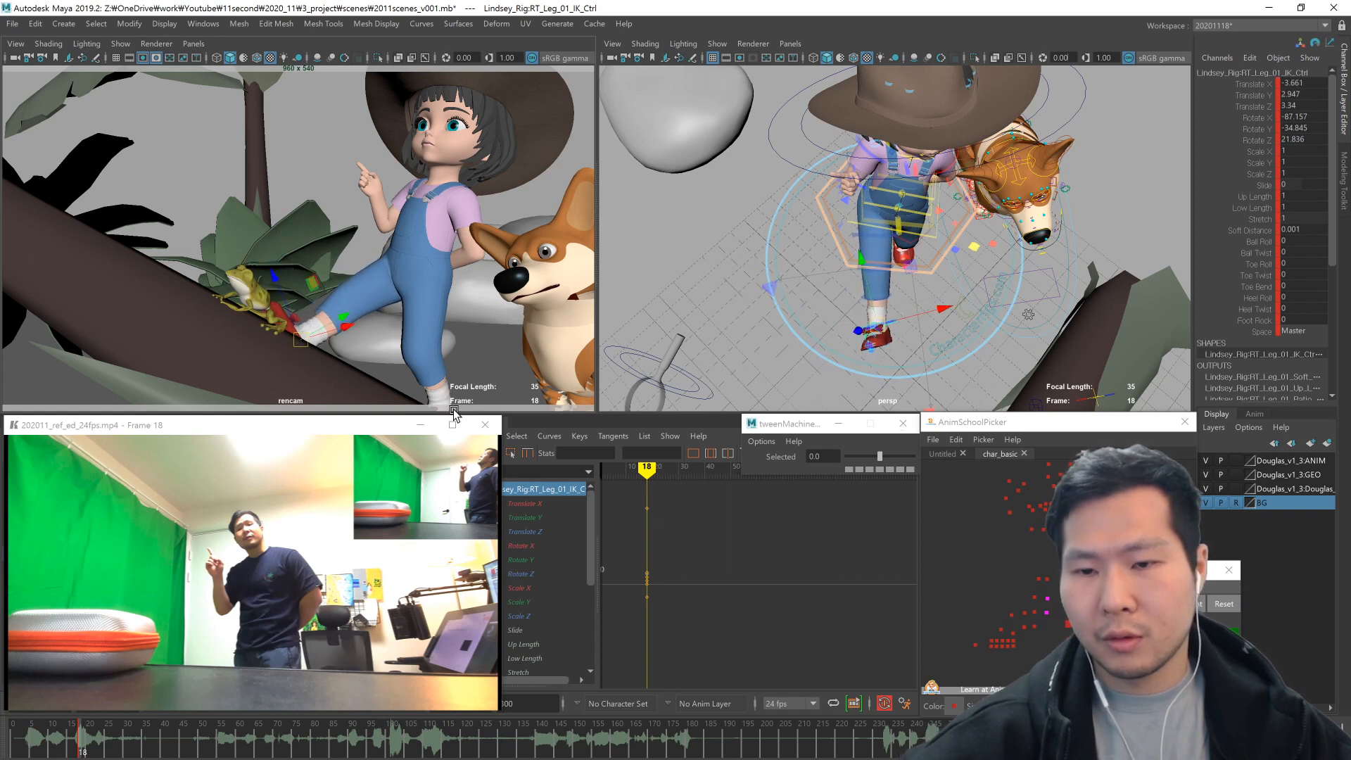
alt+drag(934, 346, 909, 361)
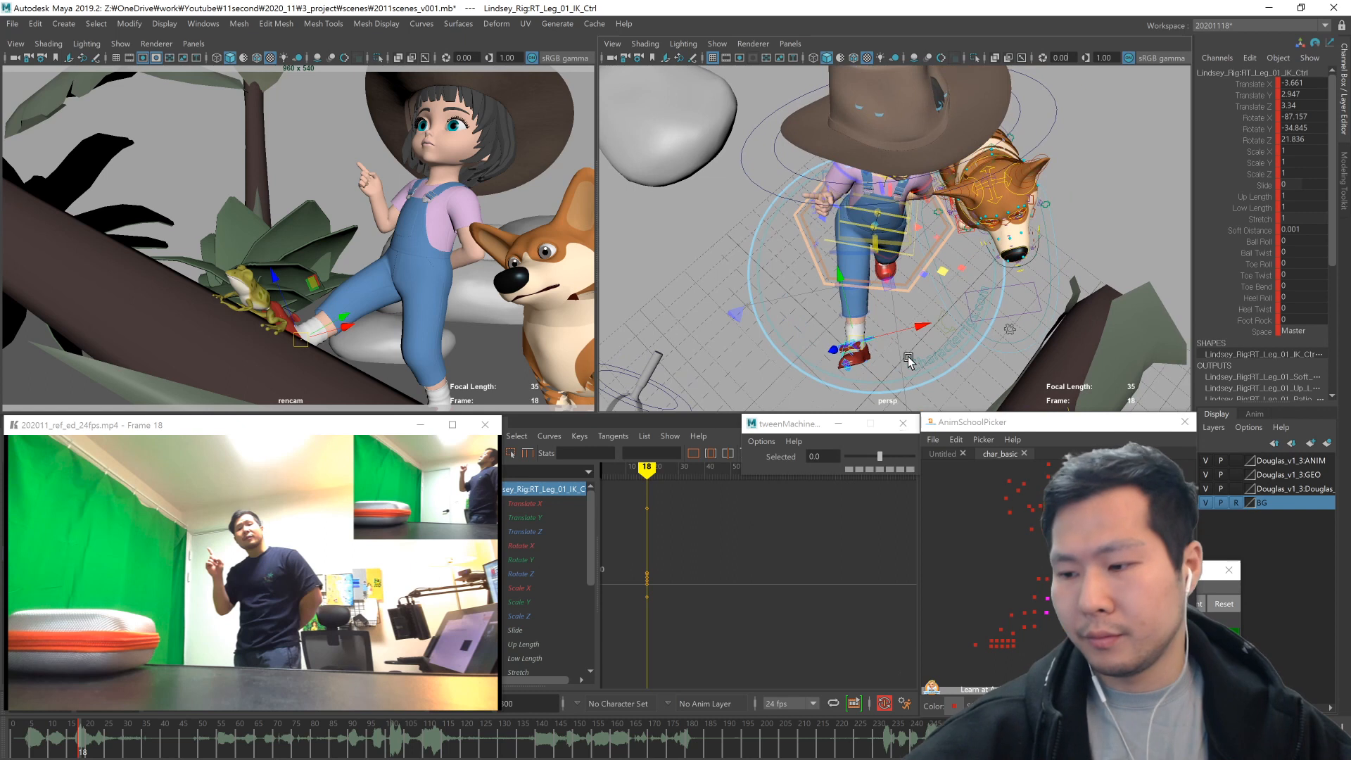
- Adjust the head tilt and rotate the neck FK control to about -8.3 in X
click(1084, 521)
key(e)
middle_drag(494, 269, 434, 194)
click(1084, 529)
drag(401, 230, 395, 218)
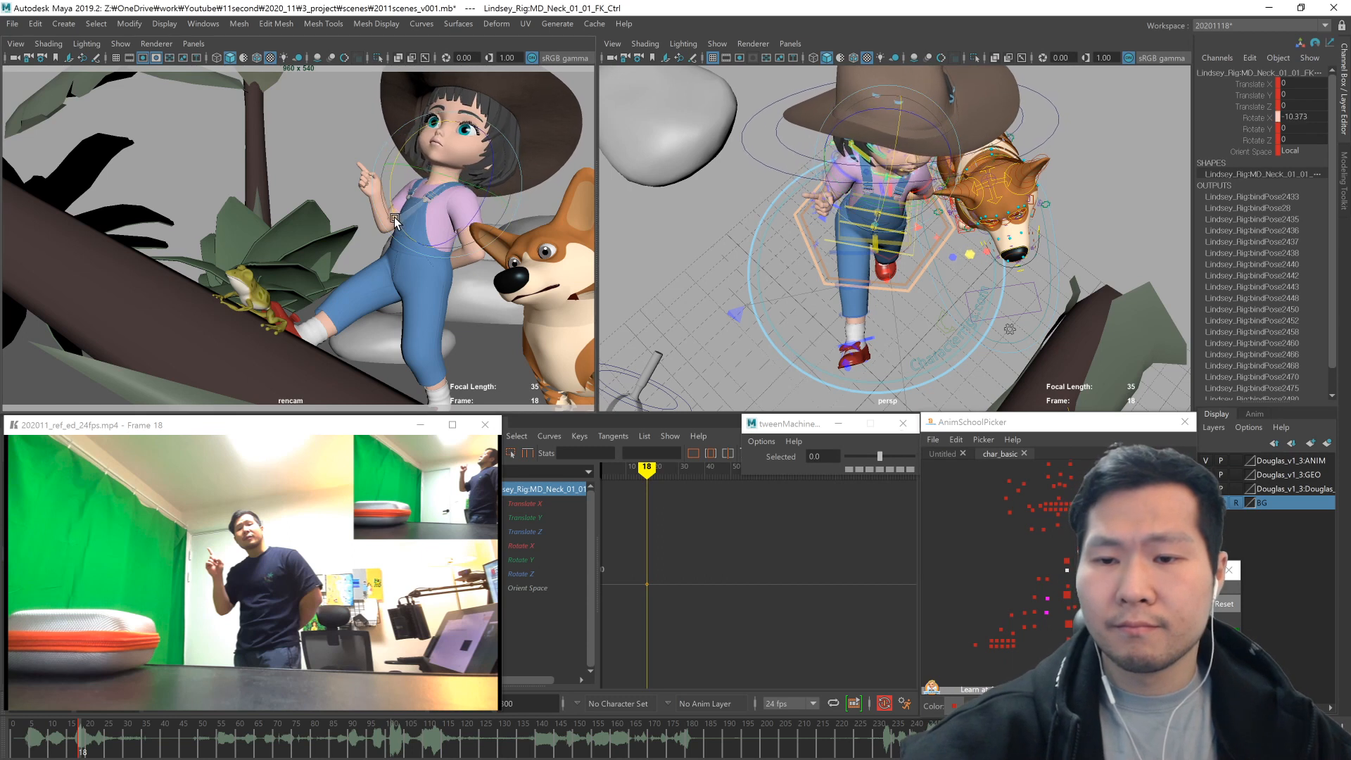
alt+drag(830, 297, 915, 302)
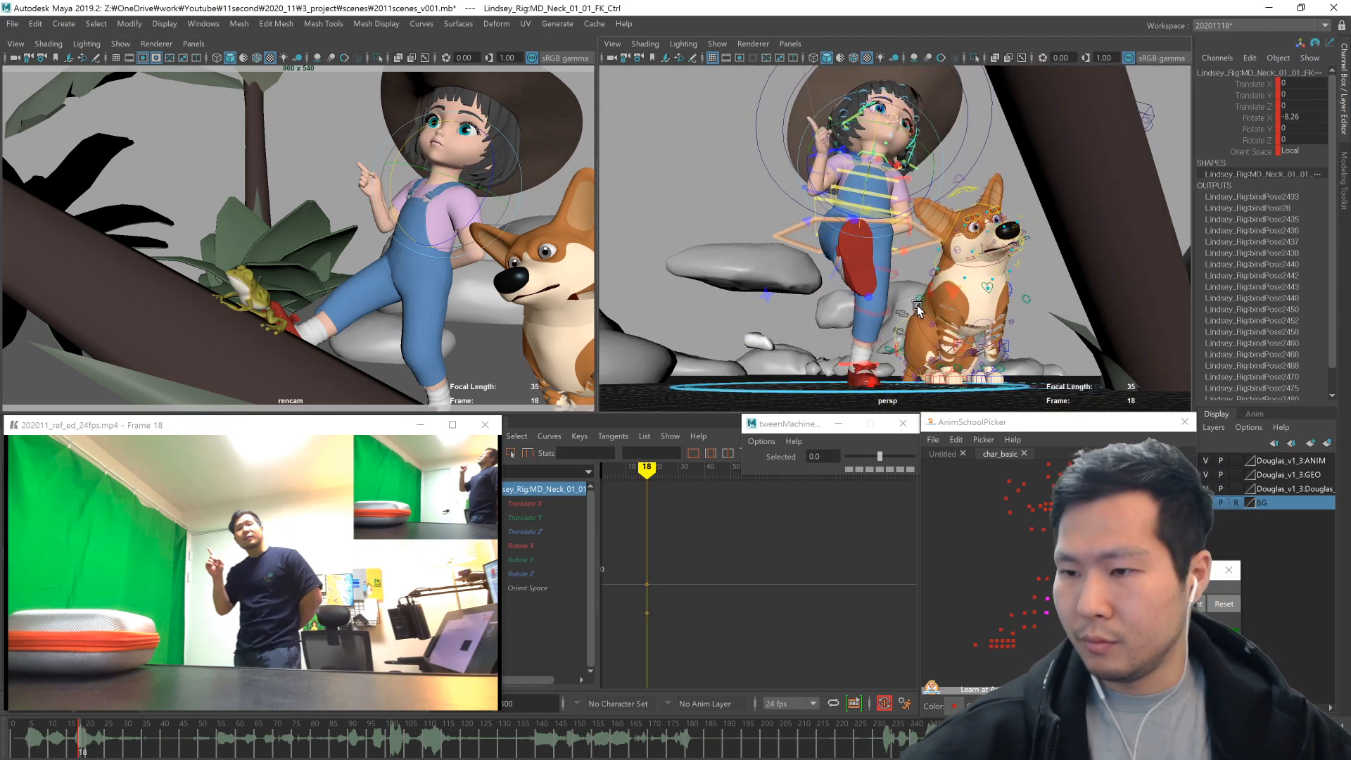
- Shift Lindsey's COG control to about -0.01 in X and 0.35 in Z
key(w)
click(934, 243)
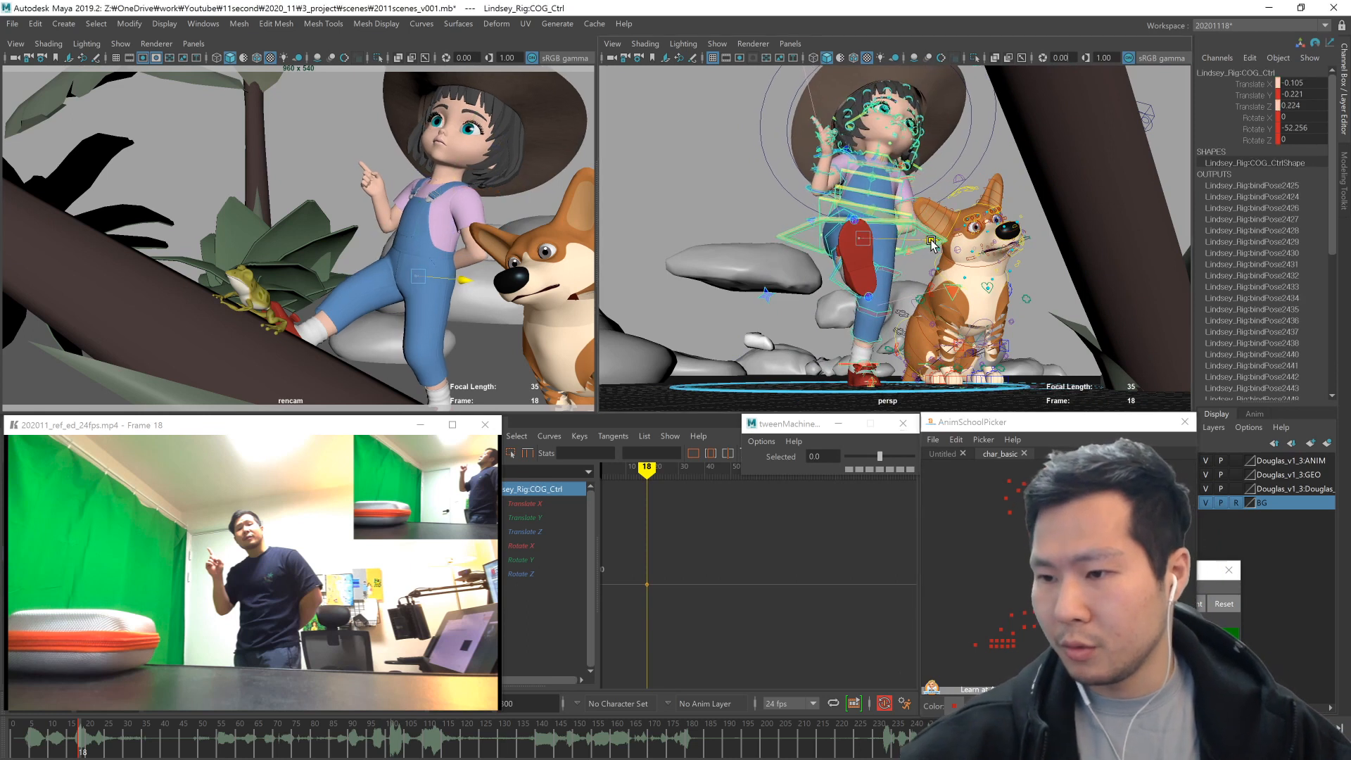
mouse_move(942, 276)
alt+mouse_down()
mouse_move(938, 298)
mouse_move(929, 289)
alt+mouse_up()
middle_drag(929, 289, 933, 293)
mouse_move(1020, 357)
alt+mouse_down()
mouse_move(1020, 384)
mouse_move(978, 387)
mouse_move(1004, 371)
alt+mouse_up()
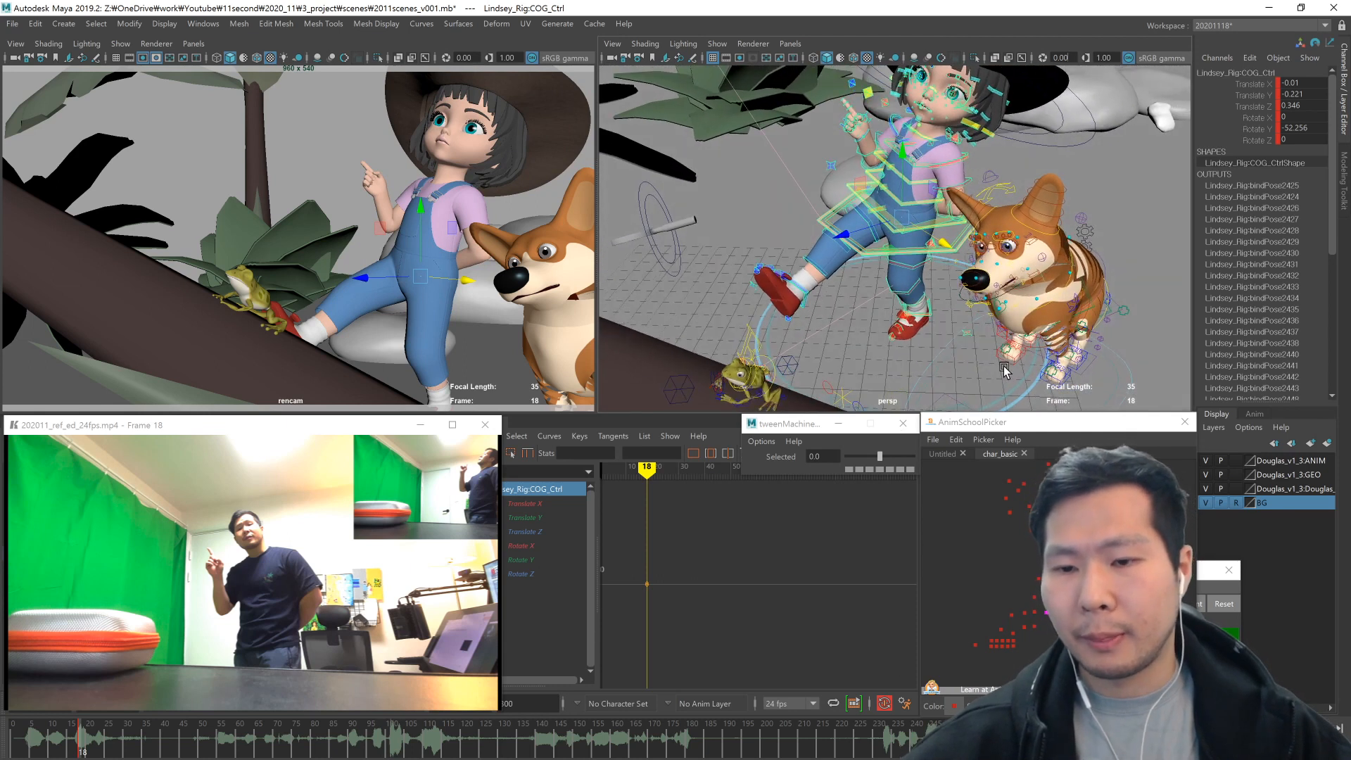
- Reposition Lindsey beside Douglas by moving her master control to about 4.86 in X and -6.26 in Z
click(1020, 398)
drag(956, 356, 968, 337)
middle_drag(963, 356, 966, 360)
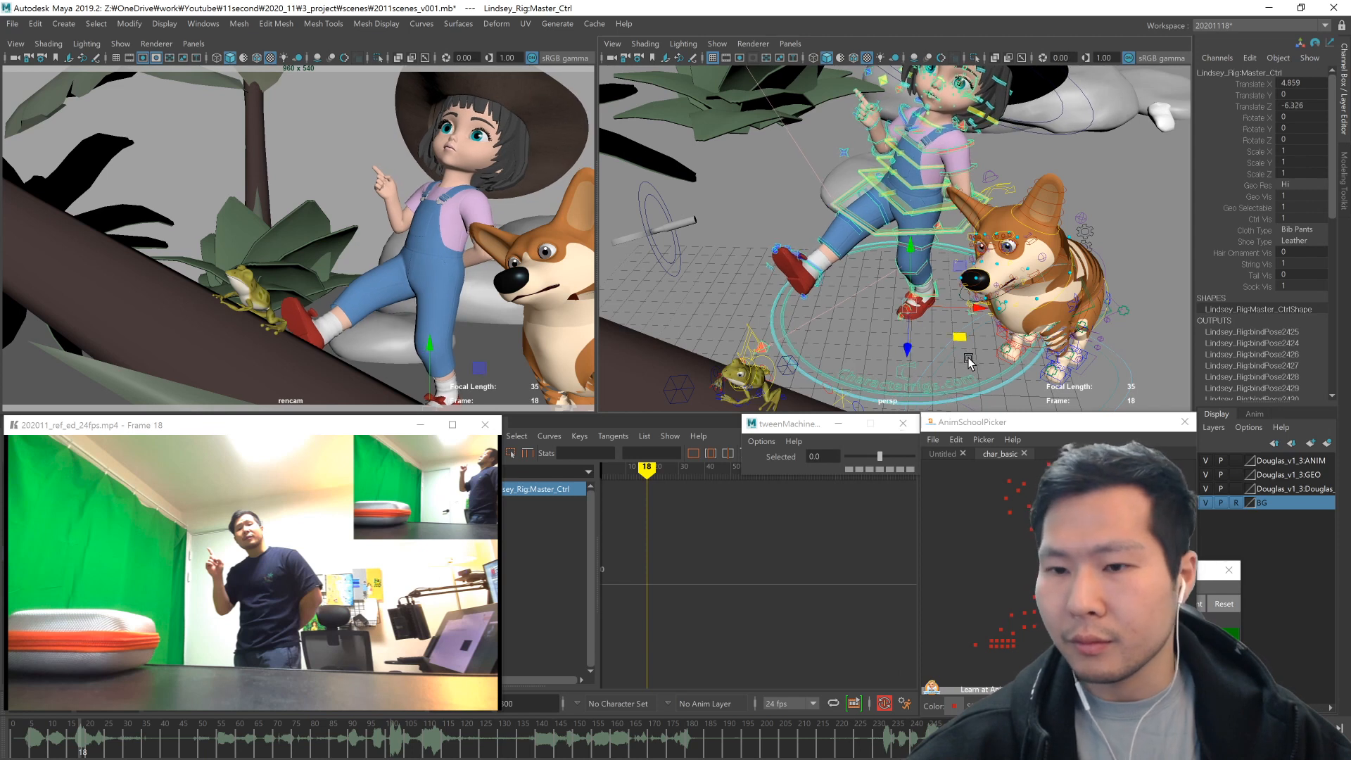
alt+drag(965, 360, 970, 361)
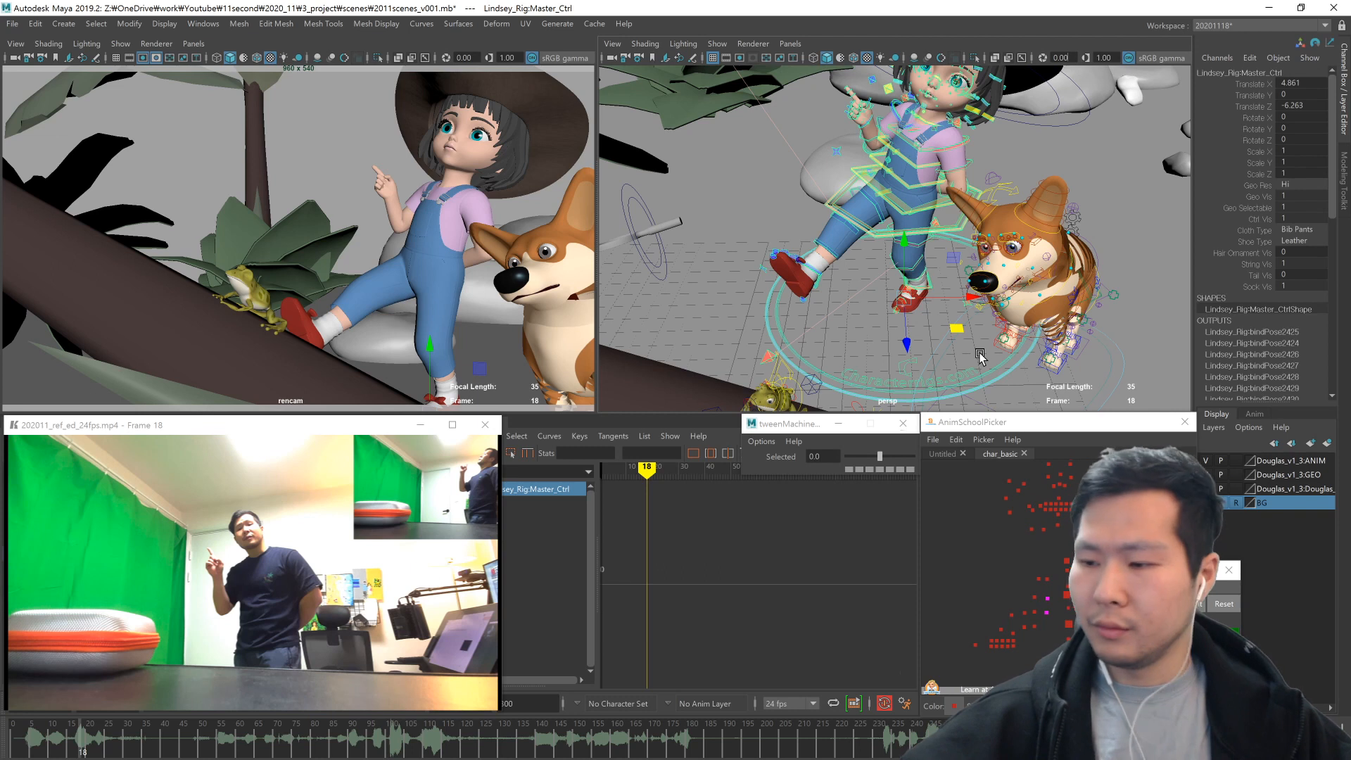
- Select all of Lindsey's body controls, copy the frame 18 pose to frame 1 and flip between the two keys
click(980, 357)
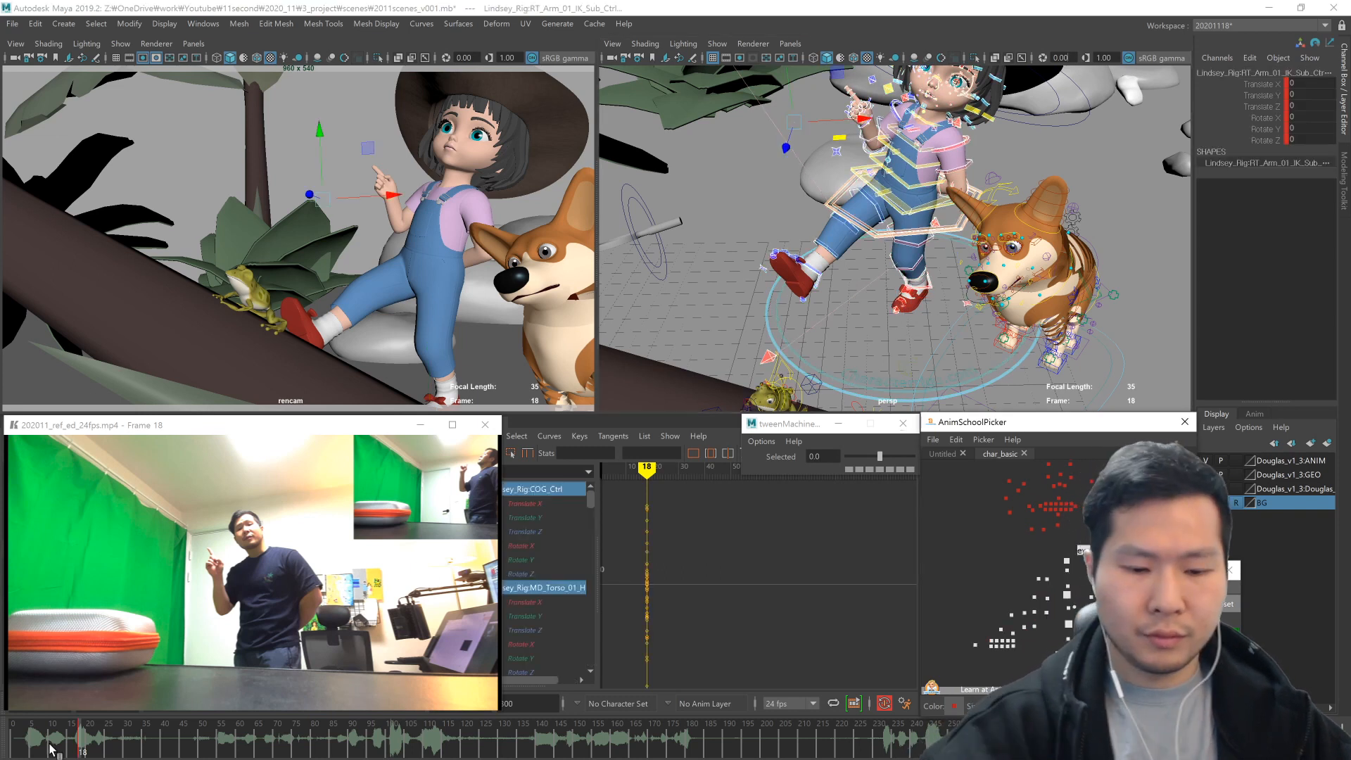
drag(52, 747, 16, 747)
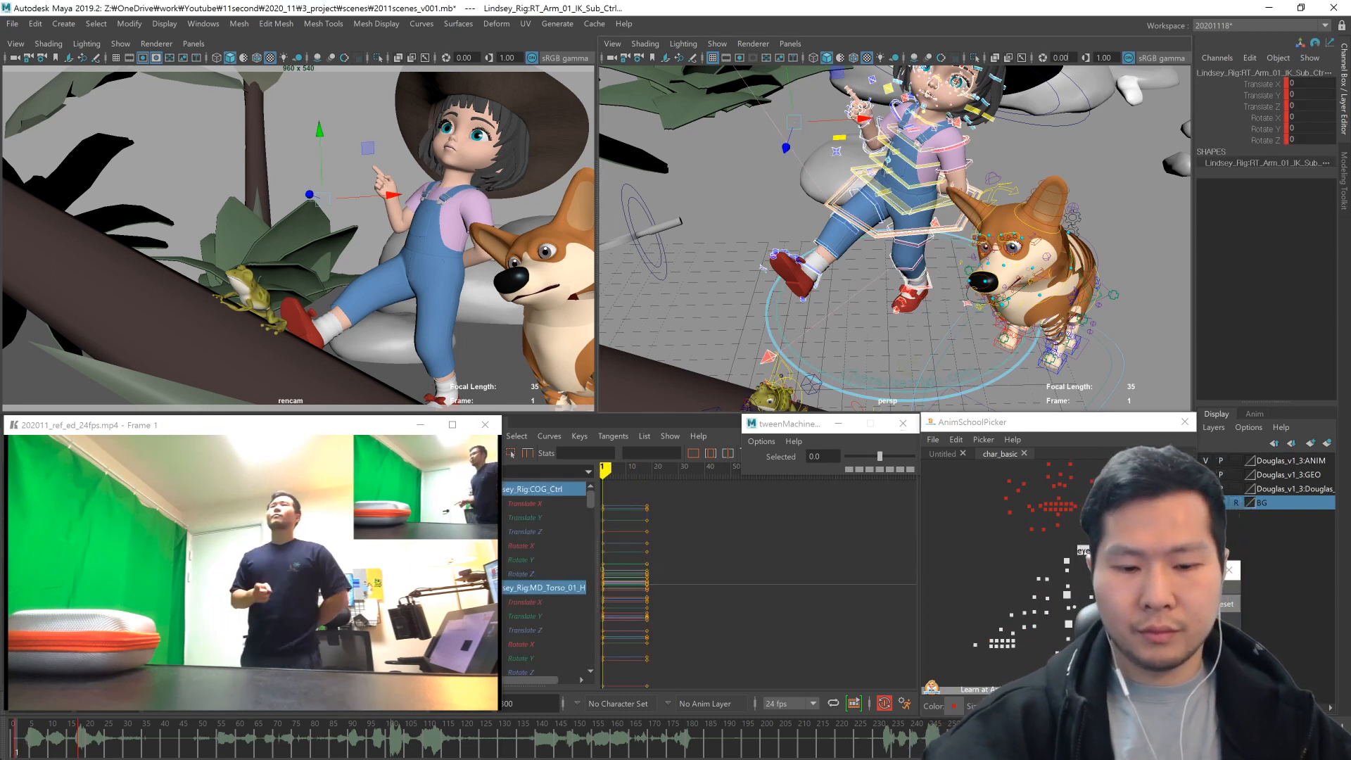
key(alt+v)
key(alt+v)
drag(35, 744, 0, 744)
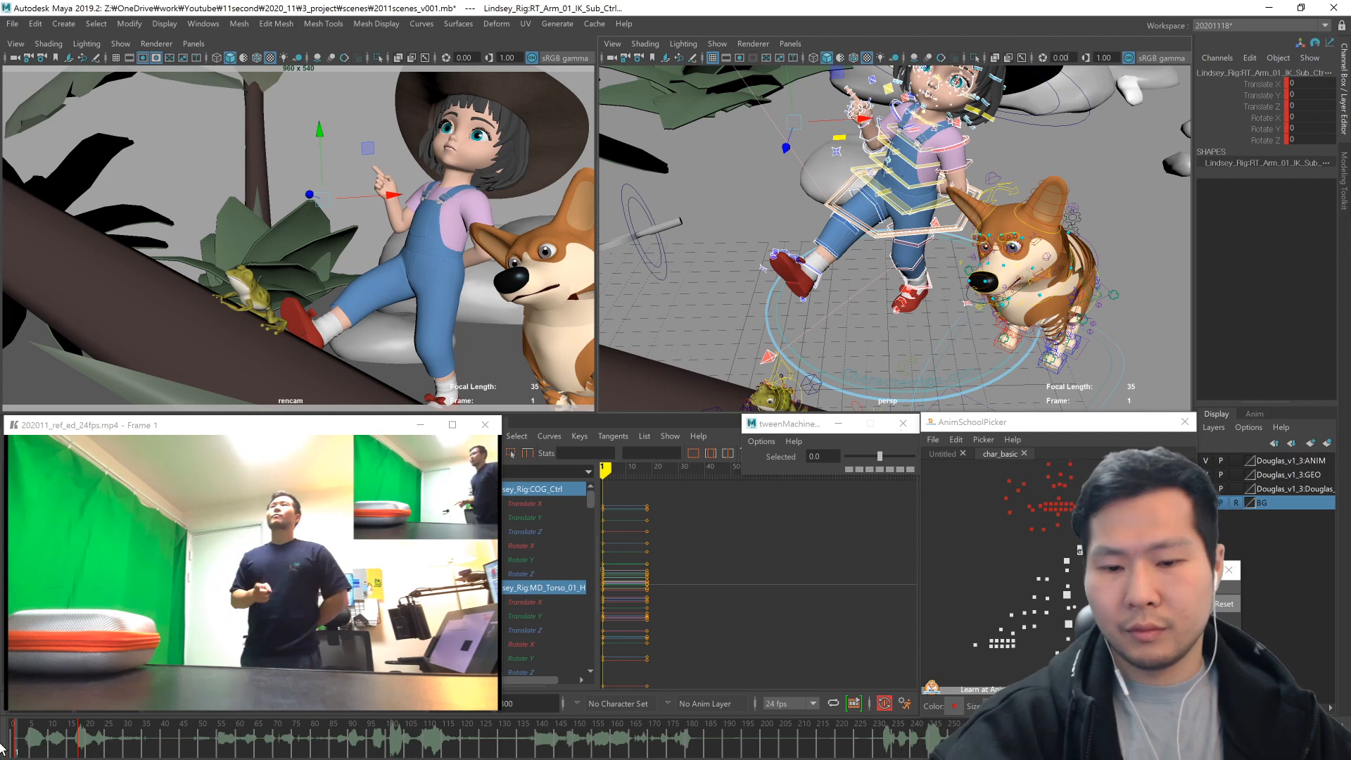
key(period)
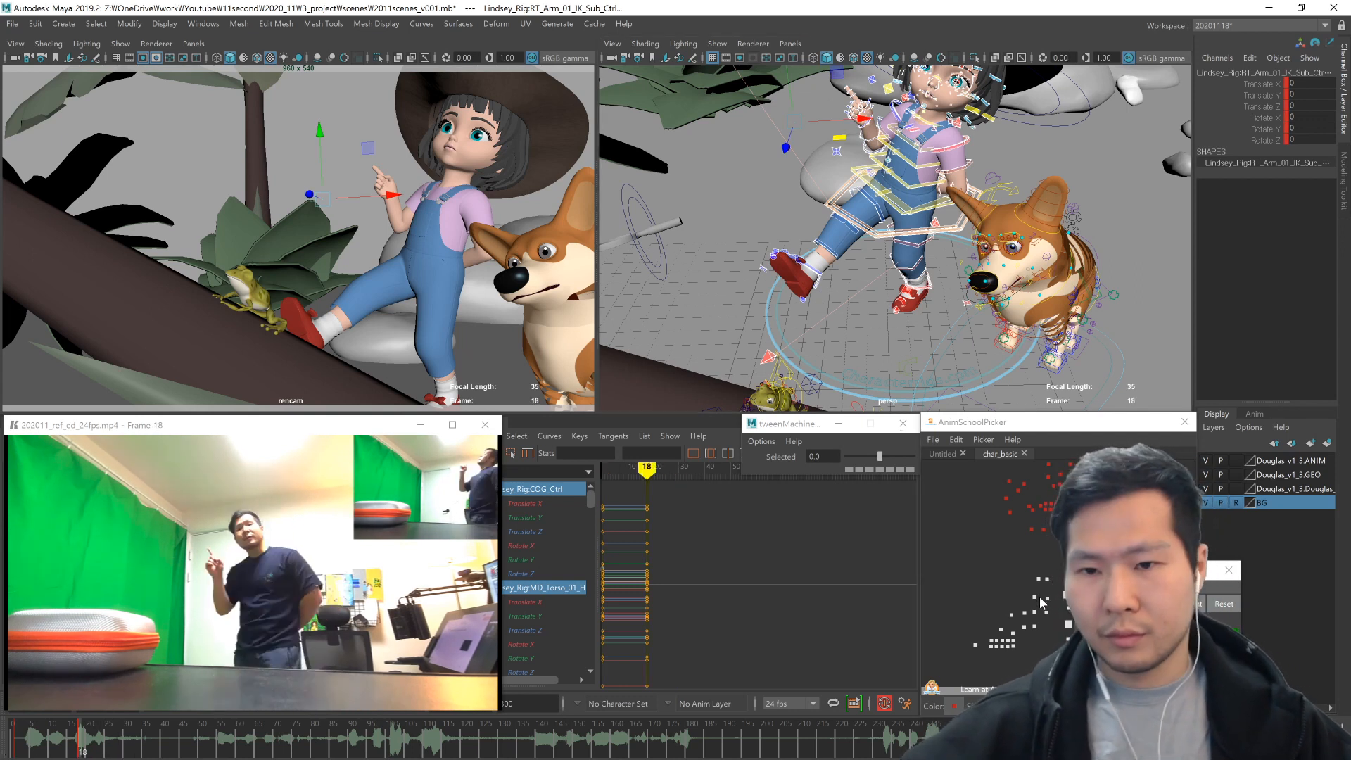
key(comma)
- At frame 1, rotate the right shoulder FK control to about 26.8, -47.6 and -48.7 and play back against the reference
click(1034, 598)
key(e)
drag(466, 190, 449, 161)
drag(441, 221, 422, 215)
key(alt+v)
key(alt+shift+v)
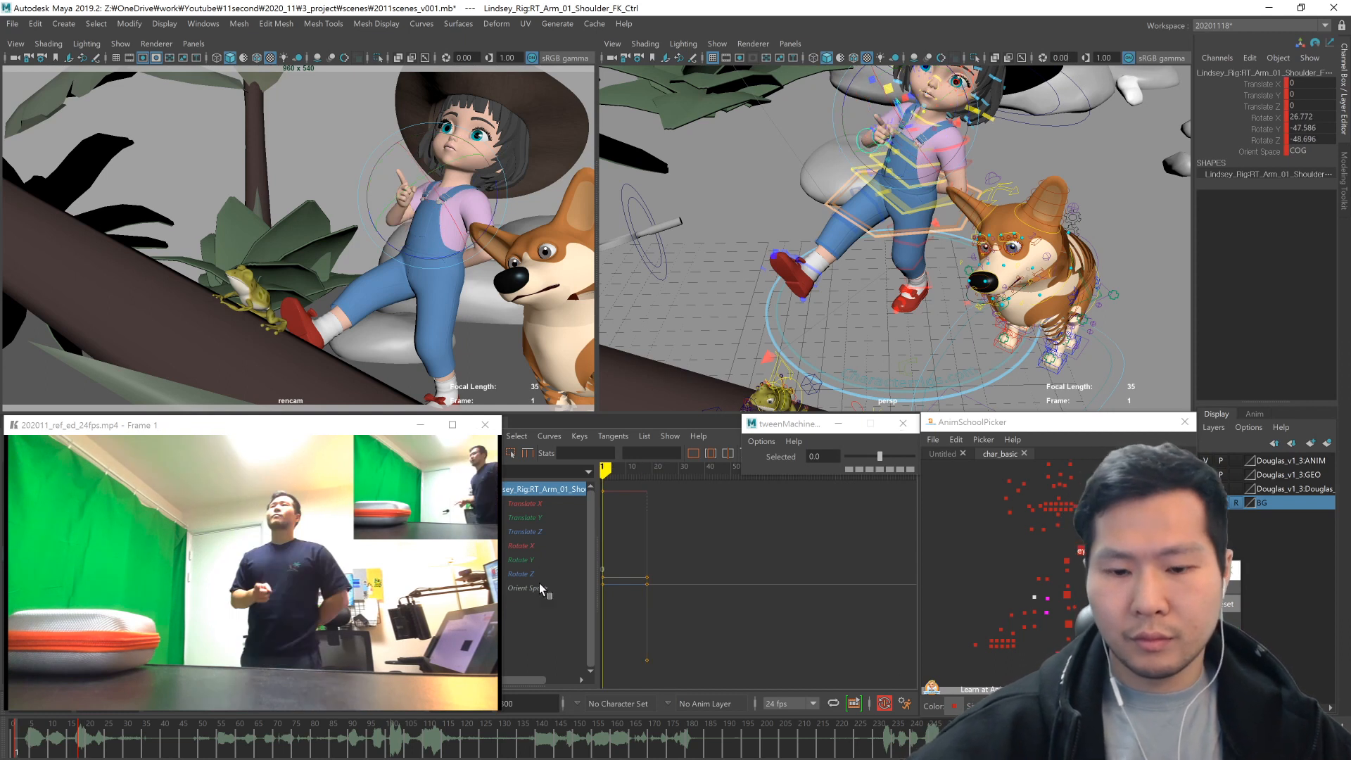
key(alt+v)
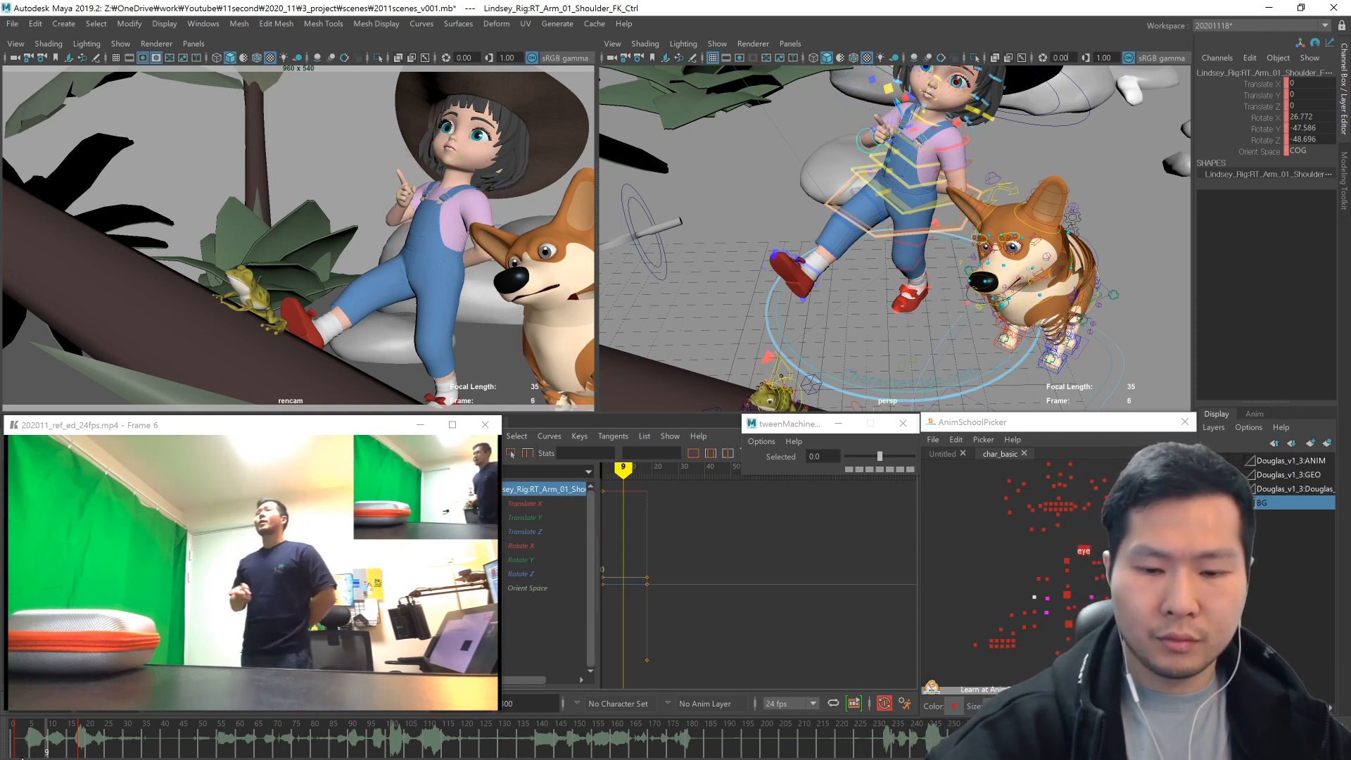
key(alt+shift+v)
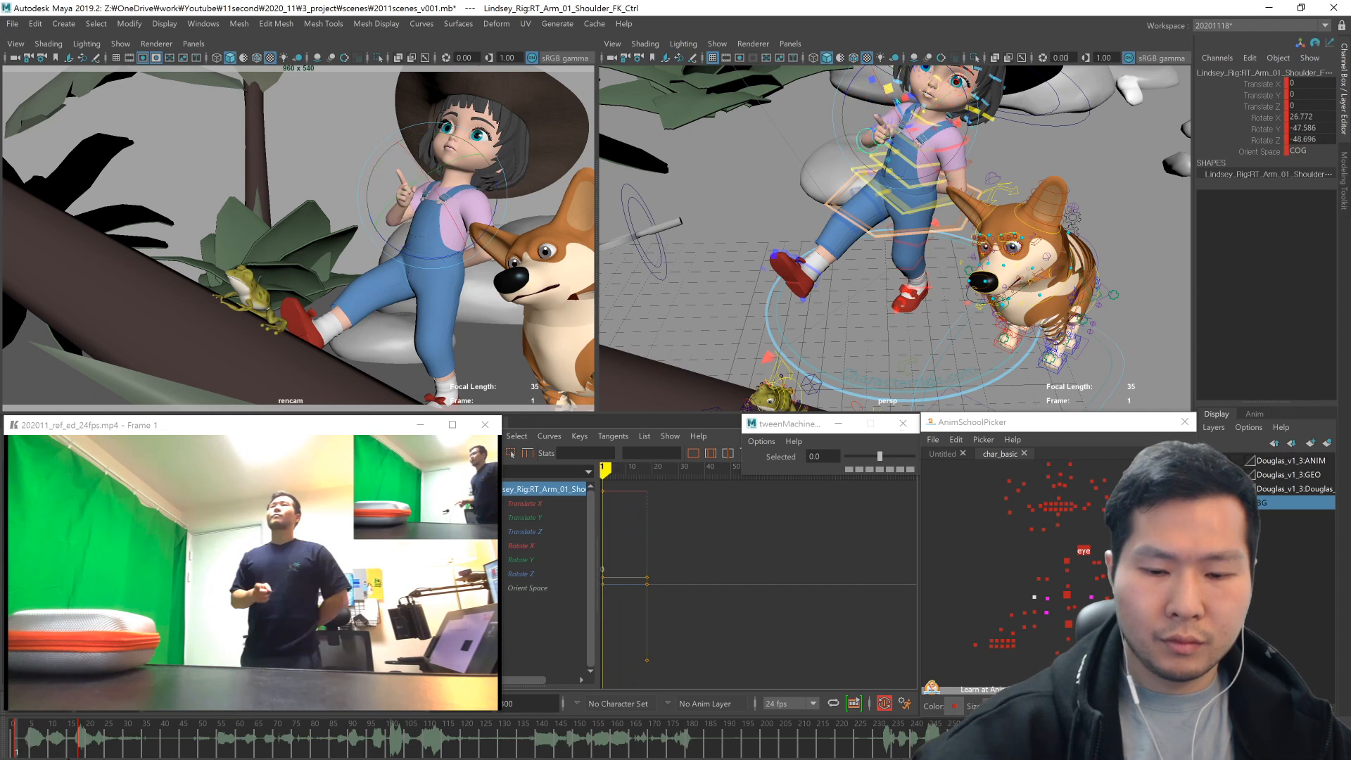
- Bring the right hand to the chest at frame 1 with the wrist at about -14.8, 5.2, 9 and shoulder at 41.6, -37.3, -38.3
mouse_move(468, 187)
mouse_down()
mouse_move(425, 235)
mouse_move(452, 204)
mouse_up()
click(1033, 626)
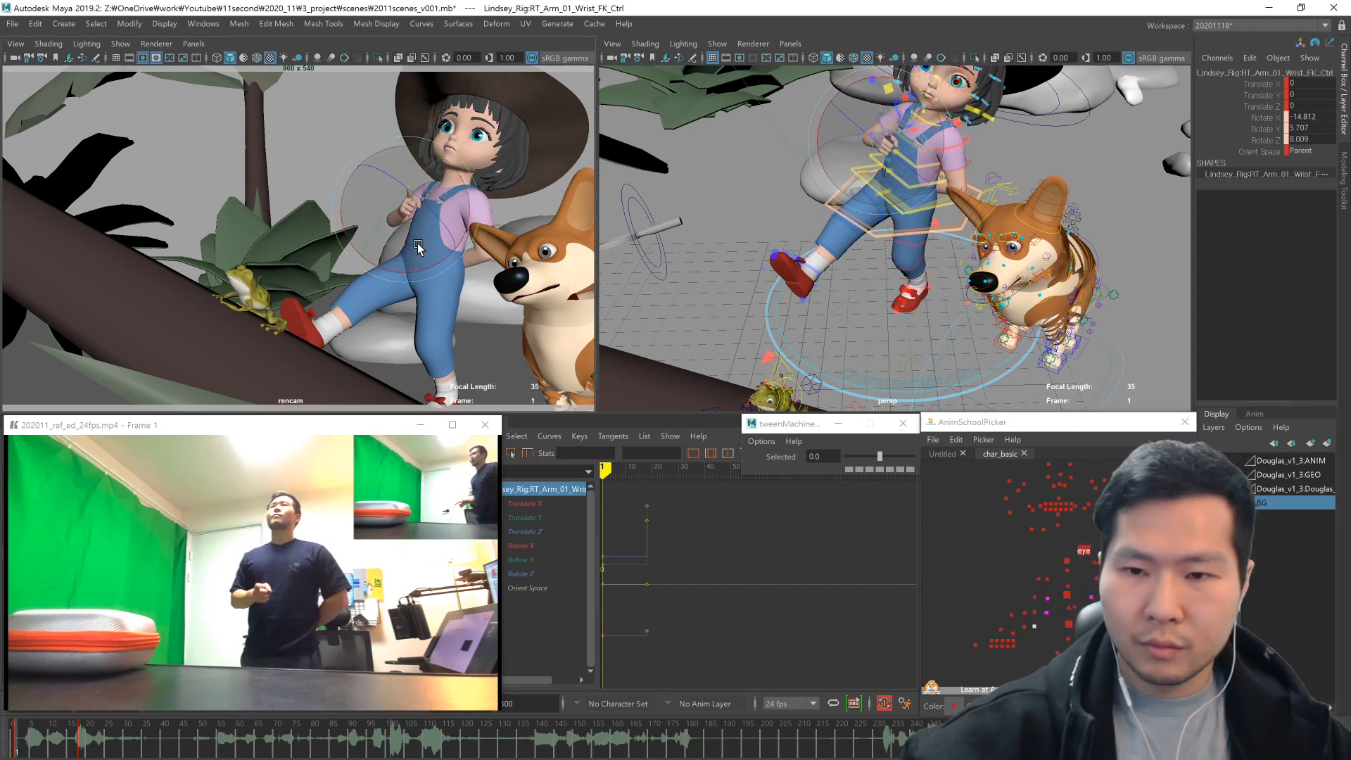
key(w)
click(1041, 611)
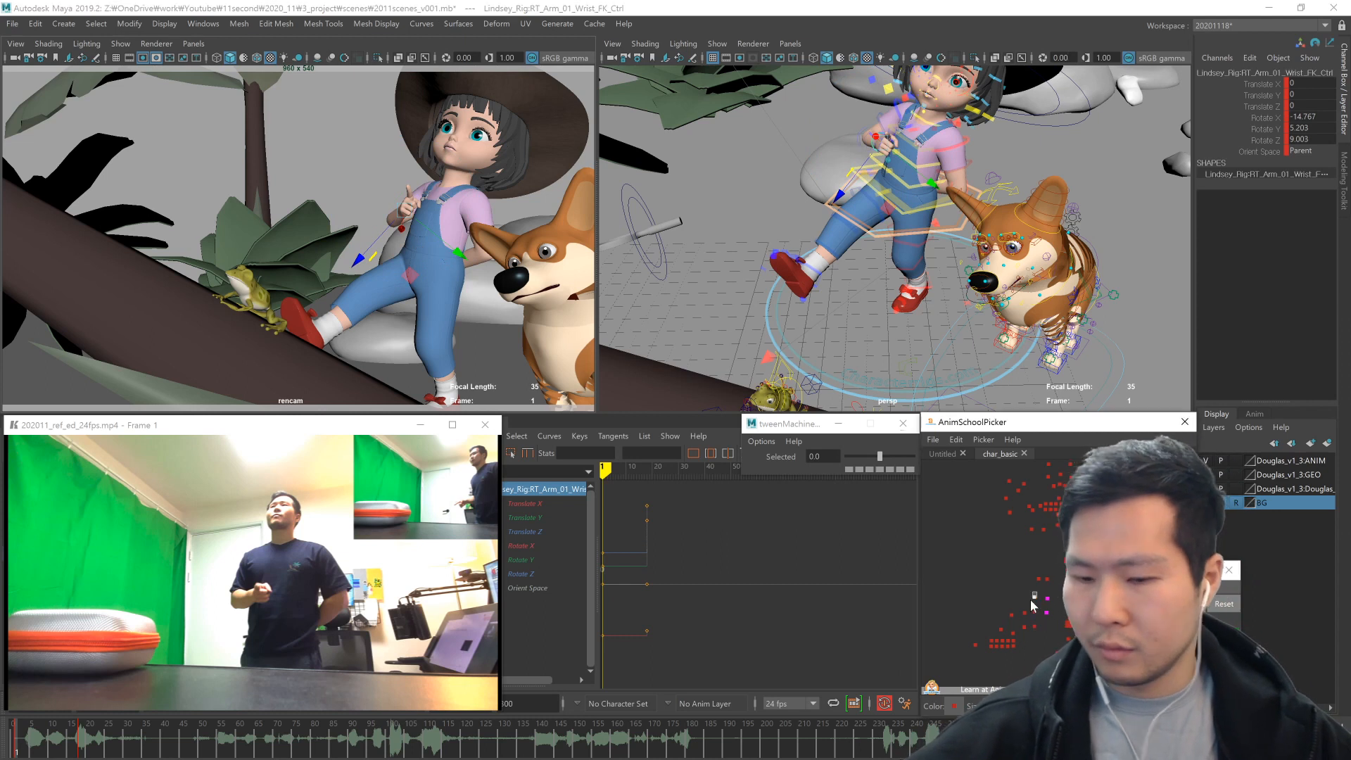
key(e)
drag(423, 250, 445, 175)
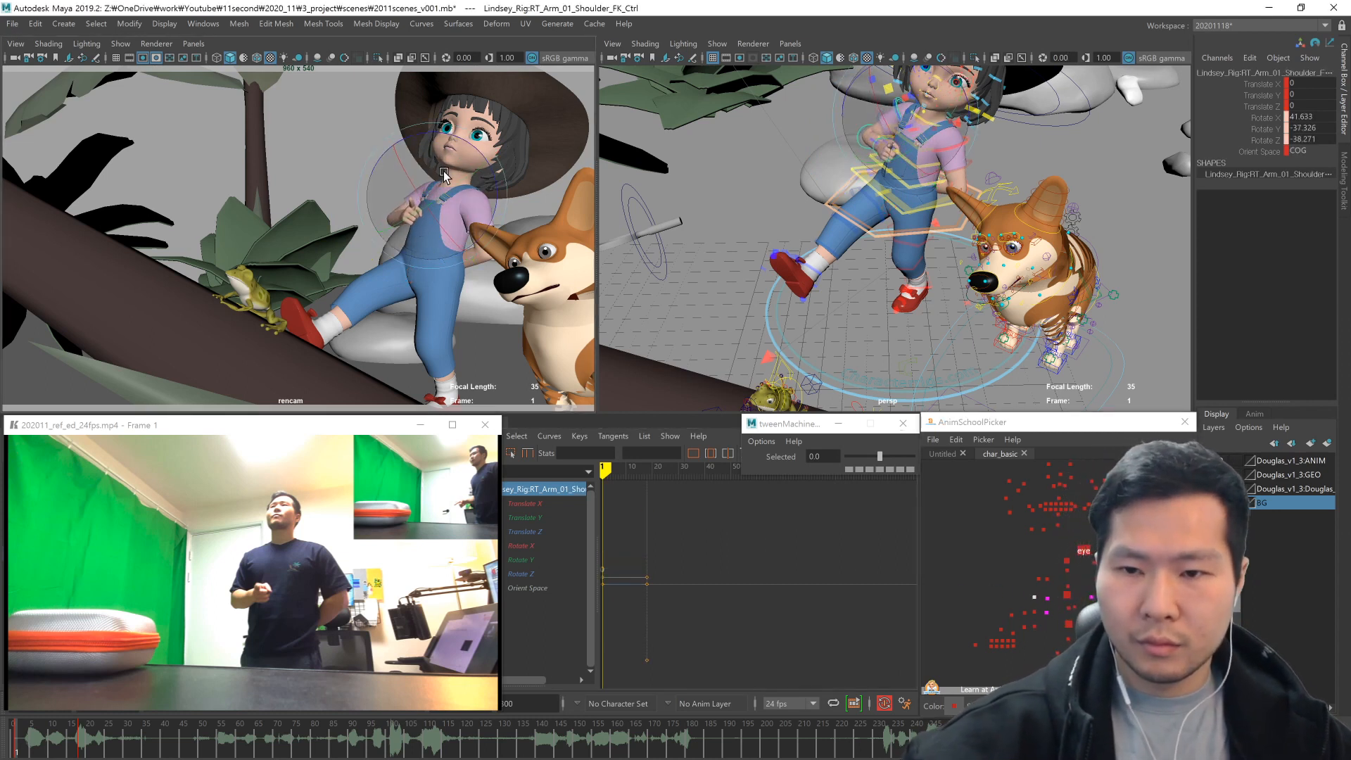
- Curl the right index finger at frame 1 with its master control and the neighbouring finger control
click(1007, 645)
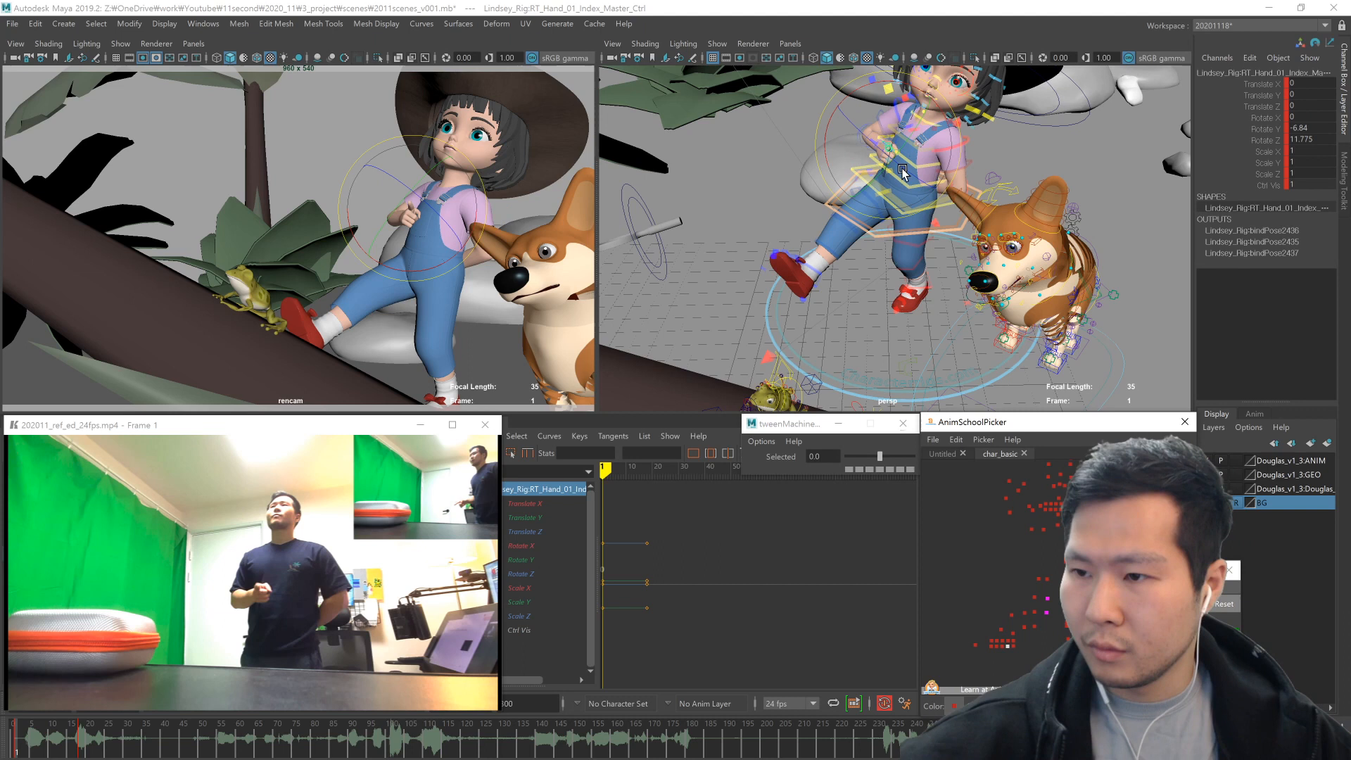
drag(902, 178, 907, 174)
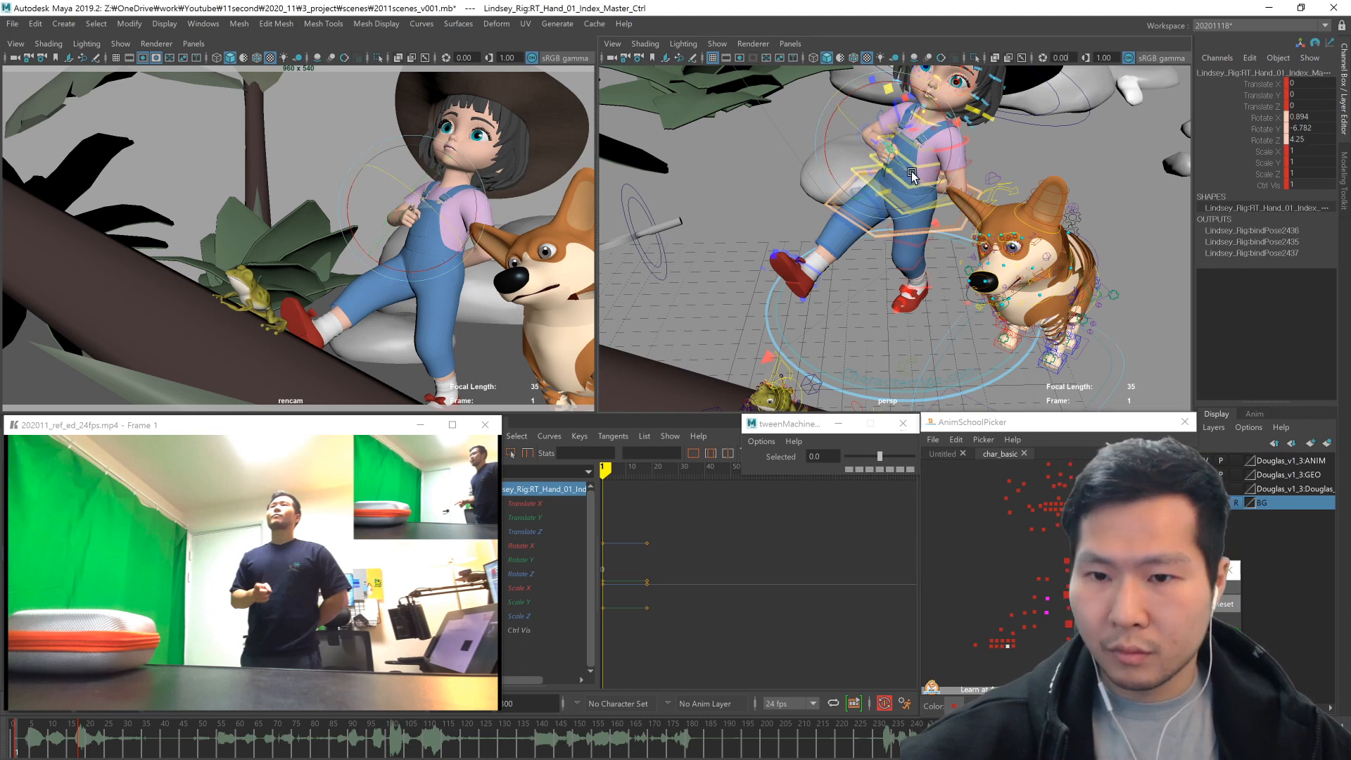
click(877, 182)
drag(877, 183, 870, 180)
- At frame 18, shift Lindsey's COG control to about -0.82 in X and 1.45 in Z
key(period)
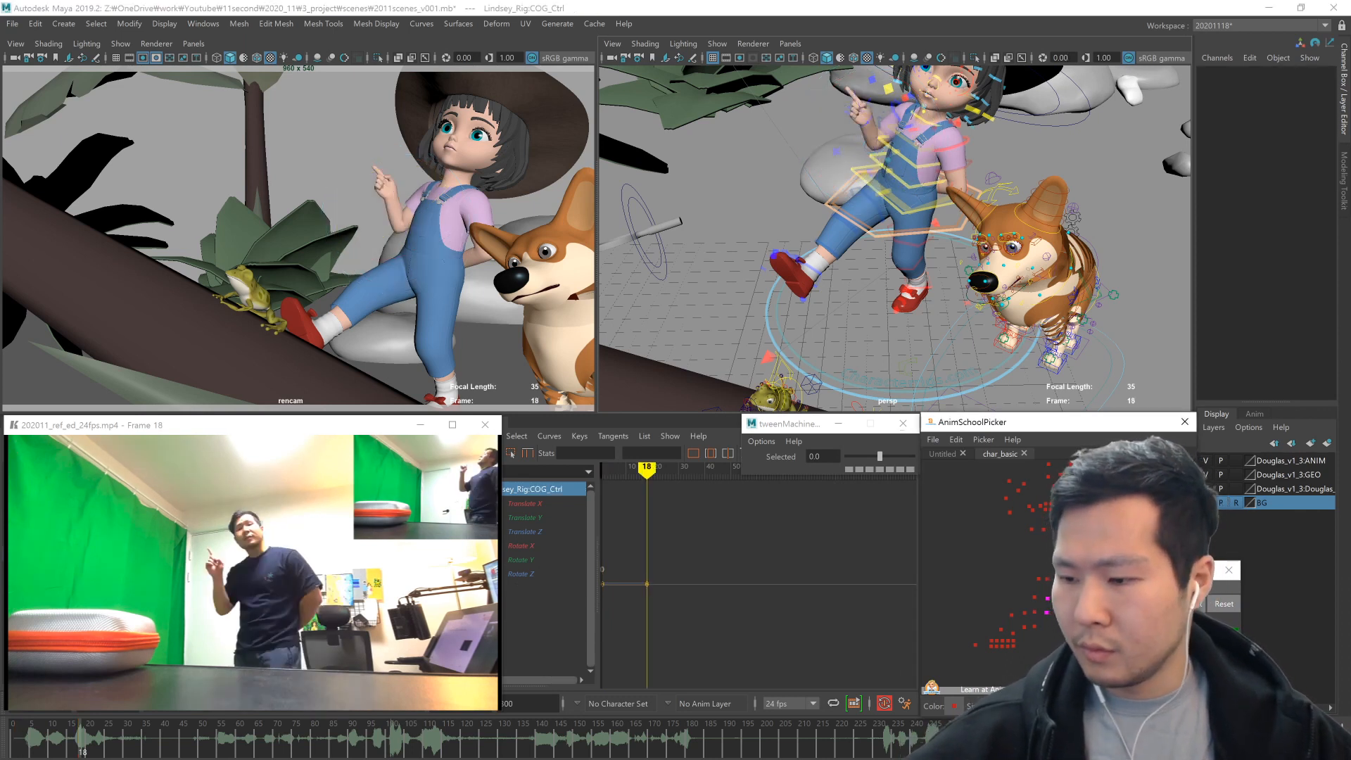
click(1012, 364)
mouse_move(47, 746)
mouse_down()
mouse_move(67, 749)
mouse_move(20, 751)
mouse_move(83, 755)
mouse_up()
alt+drag(904, 185, 877, 255)
alt+drag(996, 357, 998, 323)
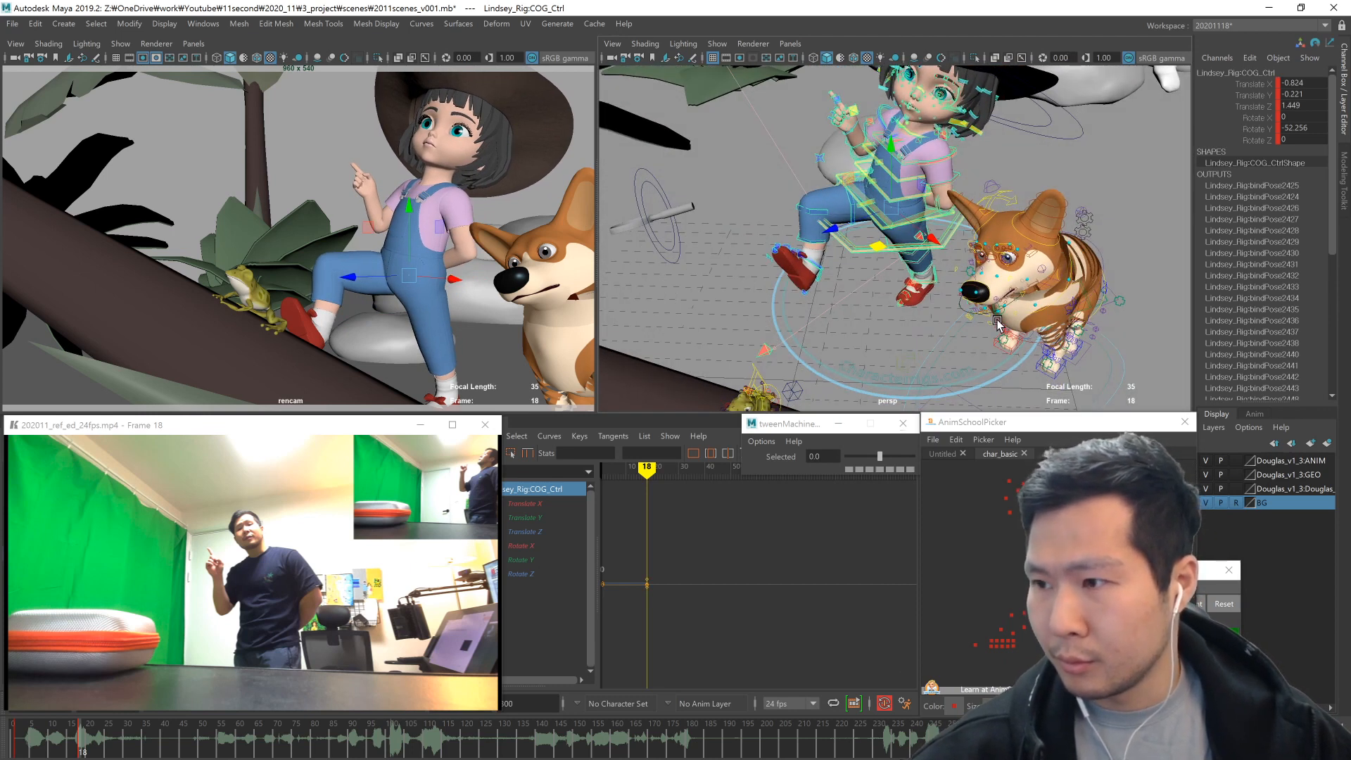
- Compare the torso and hip controls at frames 1 and 18 and try setting their Rotate Y to 0 at frame 18
key(alt+shift+v)
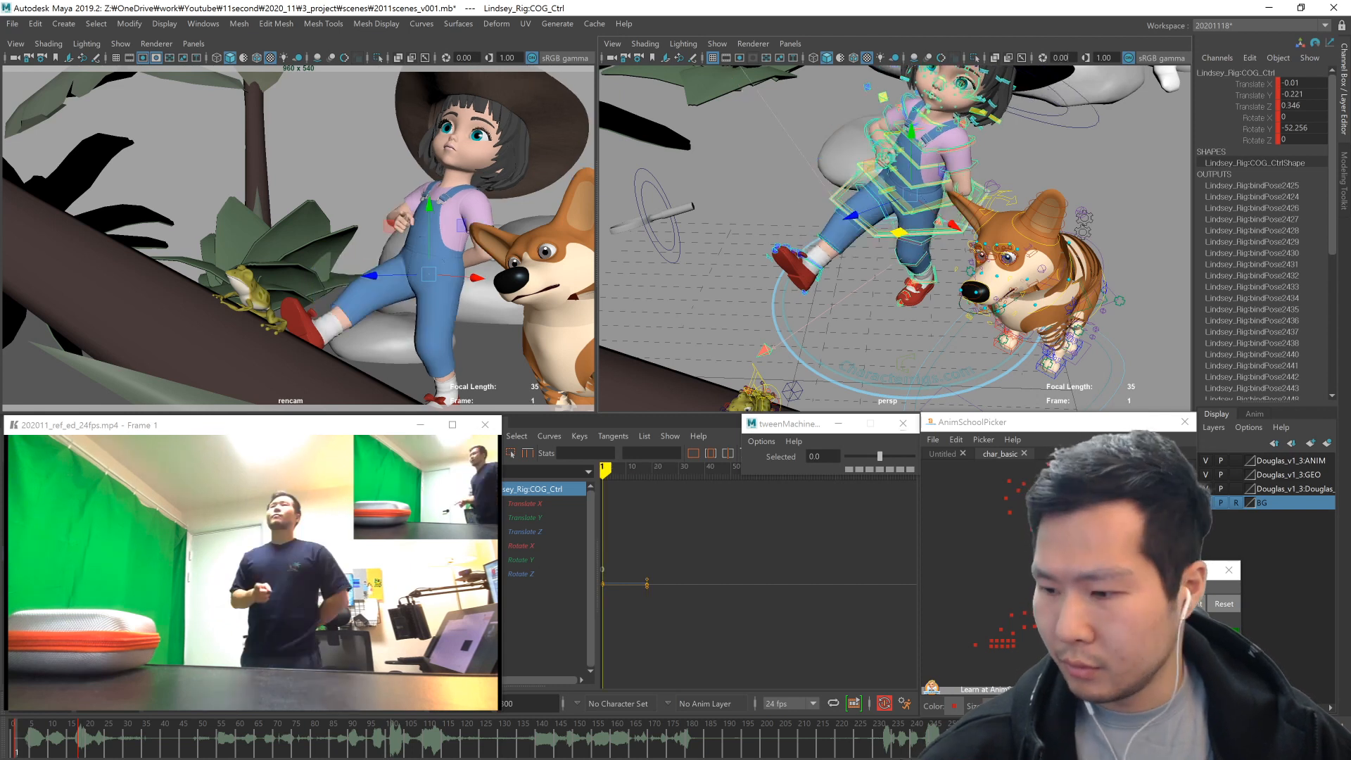
click(1084, 563)
drag(1084, 562, 1111, 598)
key(period)
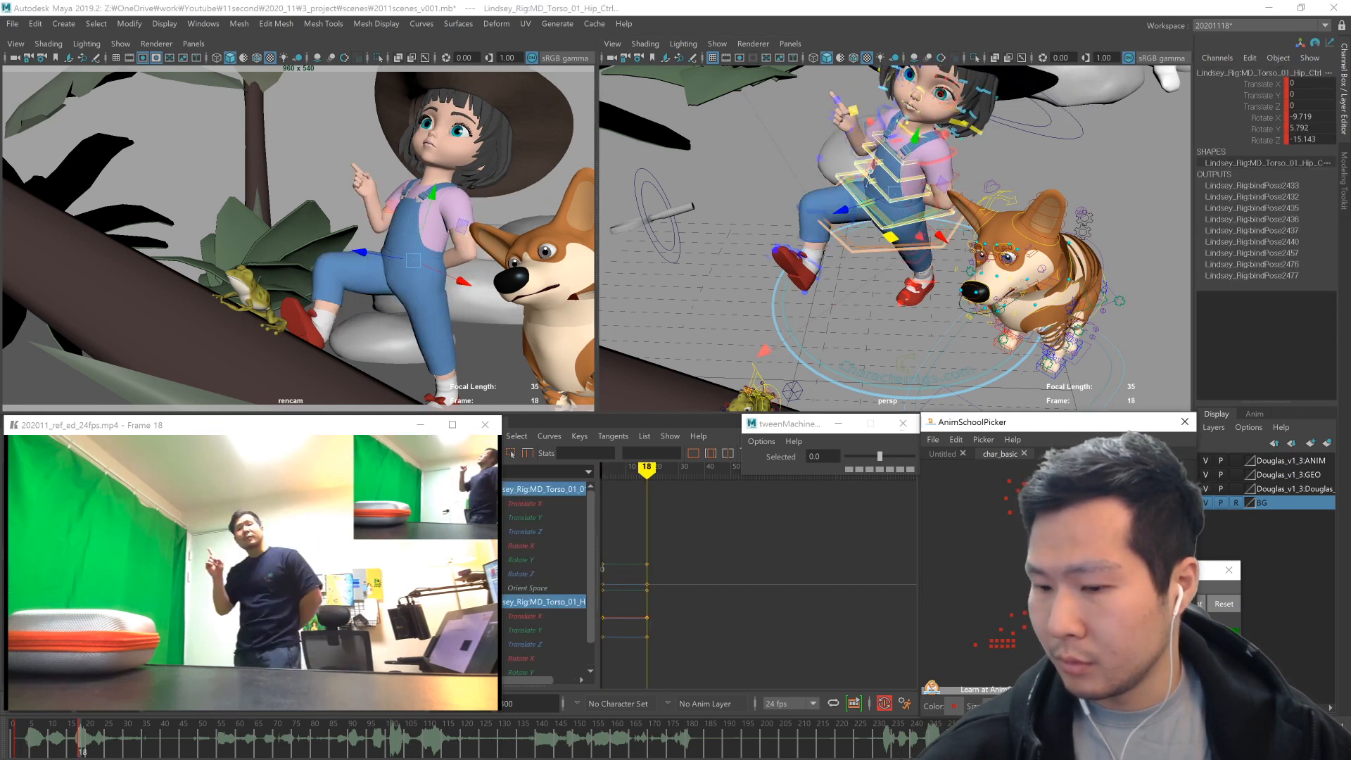
key(comma)
key(period)
click(1302, 129)
text(0)
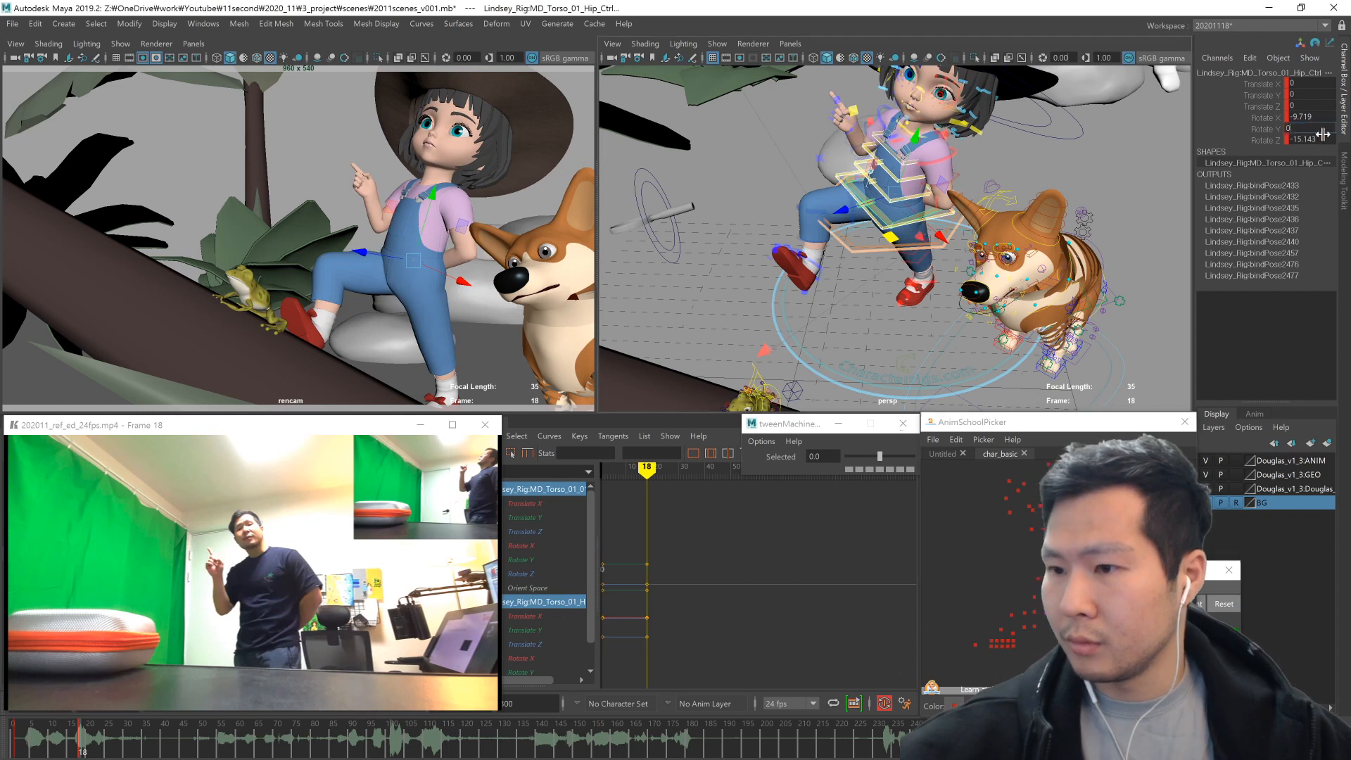
key(Return)
key(ctrl+z)
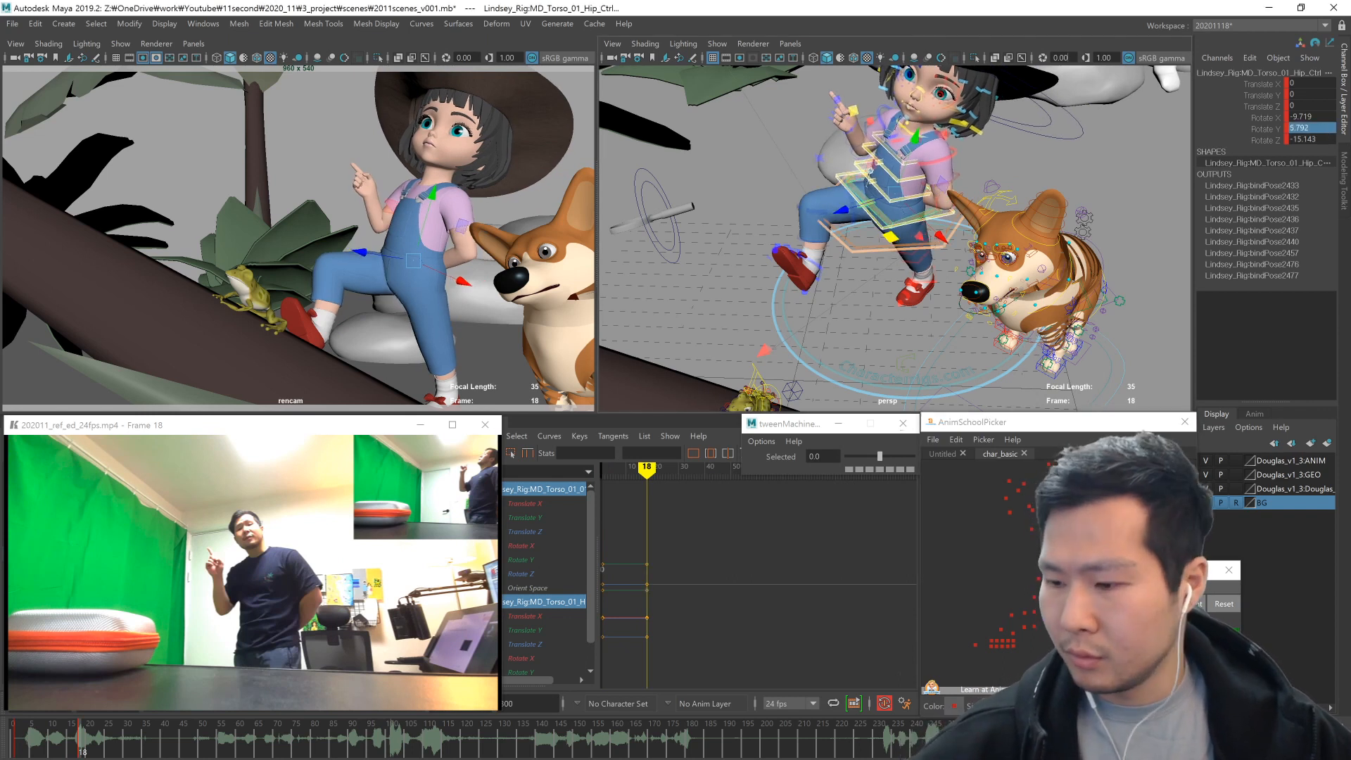
- Turn Lindsey's COG control at frame 18 to about -41.9 in Rotate Y
click(1098, 602)
key(comma)
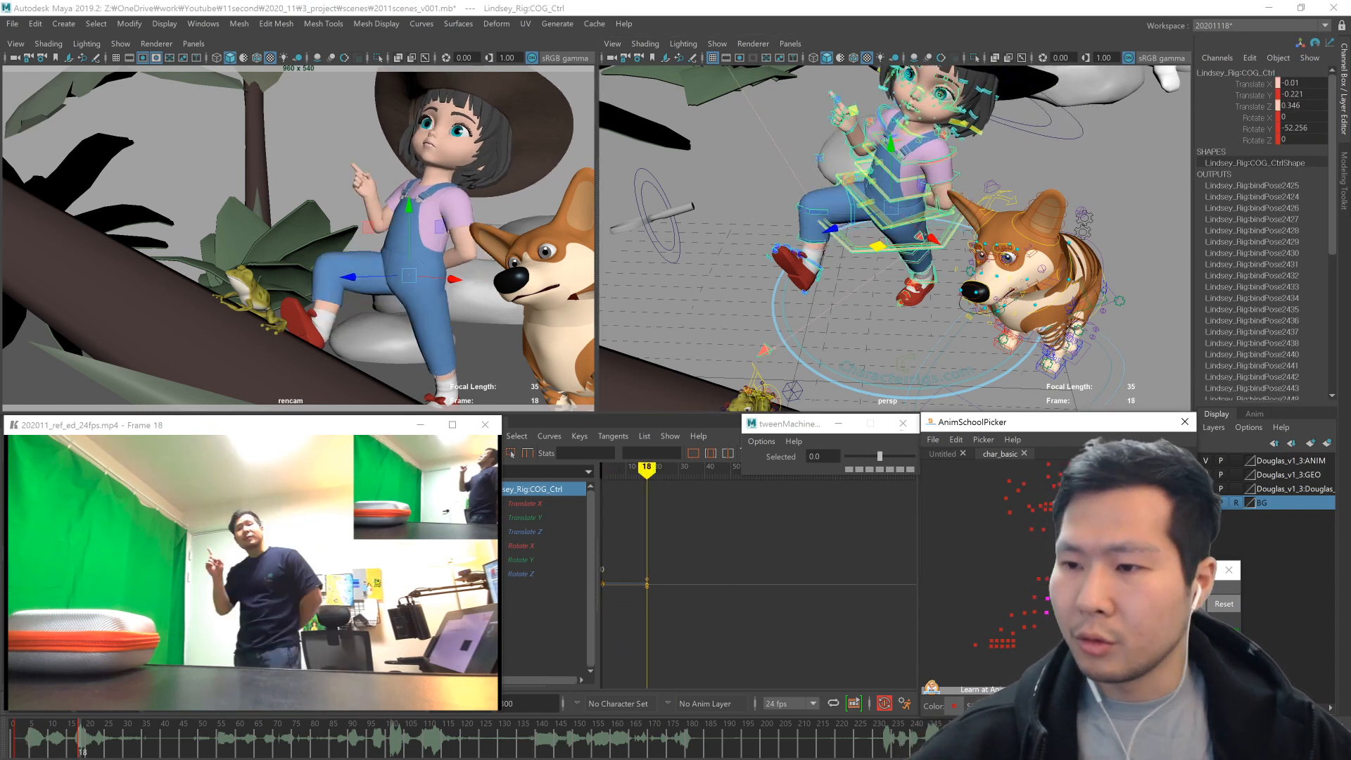
key(e)
drag(858, 244, 872, 244)
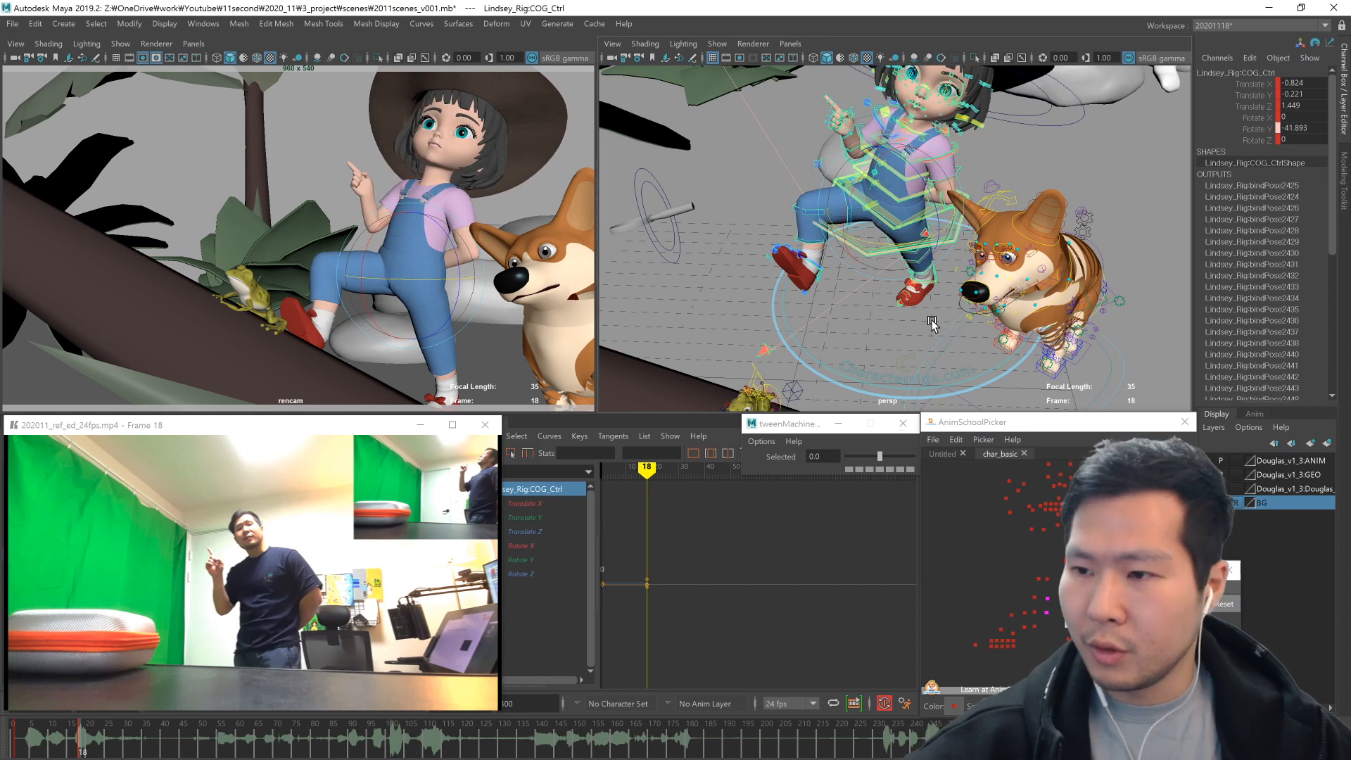
- Bring the right foot down off the trunk at frame 18 by moving its leg IK control to about -2.4, -0.1 and 2.1
click(1012, 615)
alt+drag(835, 336, 943, 292)
middle_drag(923, 326, 904, 408)
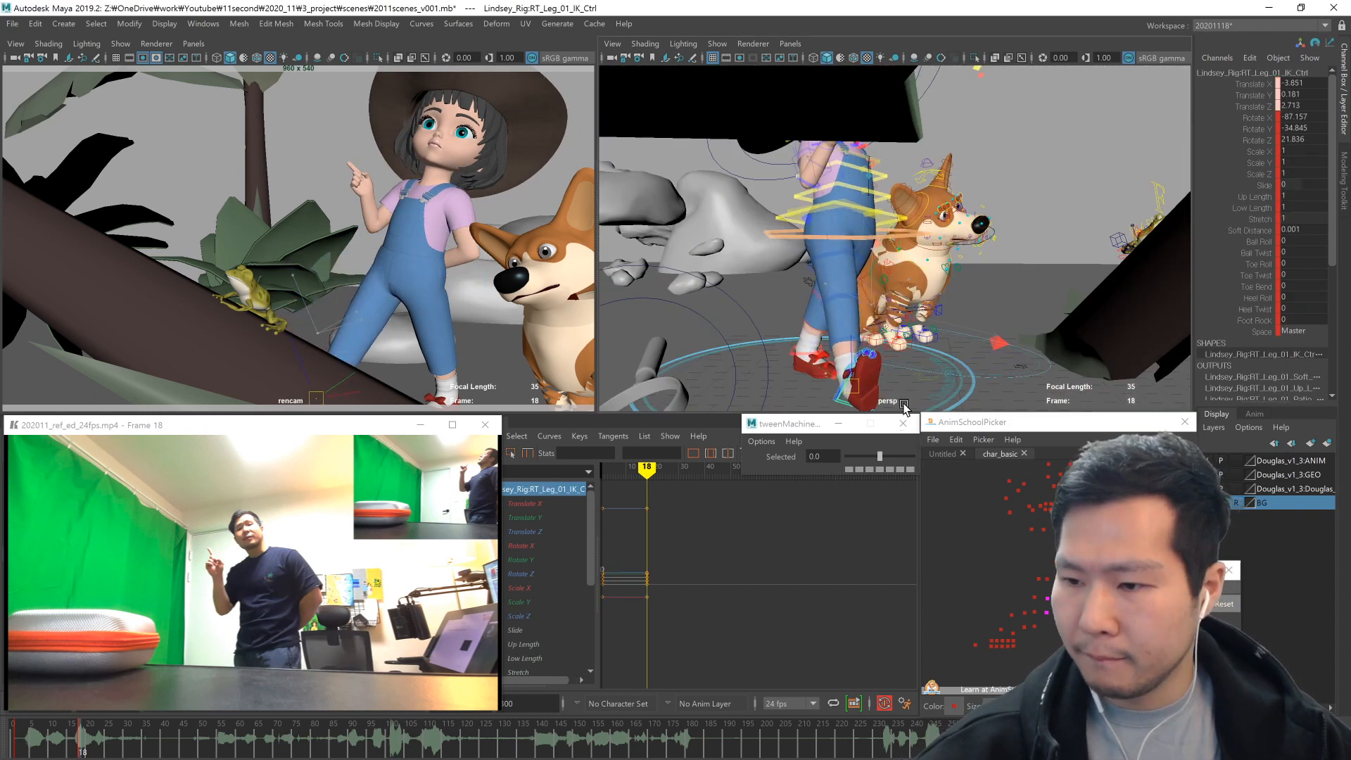
alt+drag(938, 375, 979, 365)
alt+middle_drag(997, 373, 935, 412)
alt+drag(941, 377, 931, 381)
alt+middle_drag(947, 407, 957, 371)
key(e)
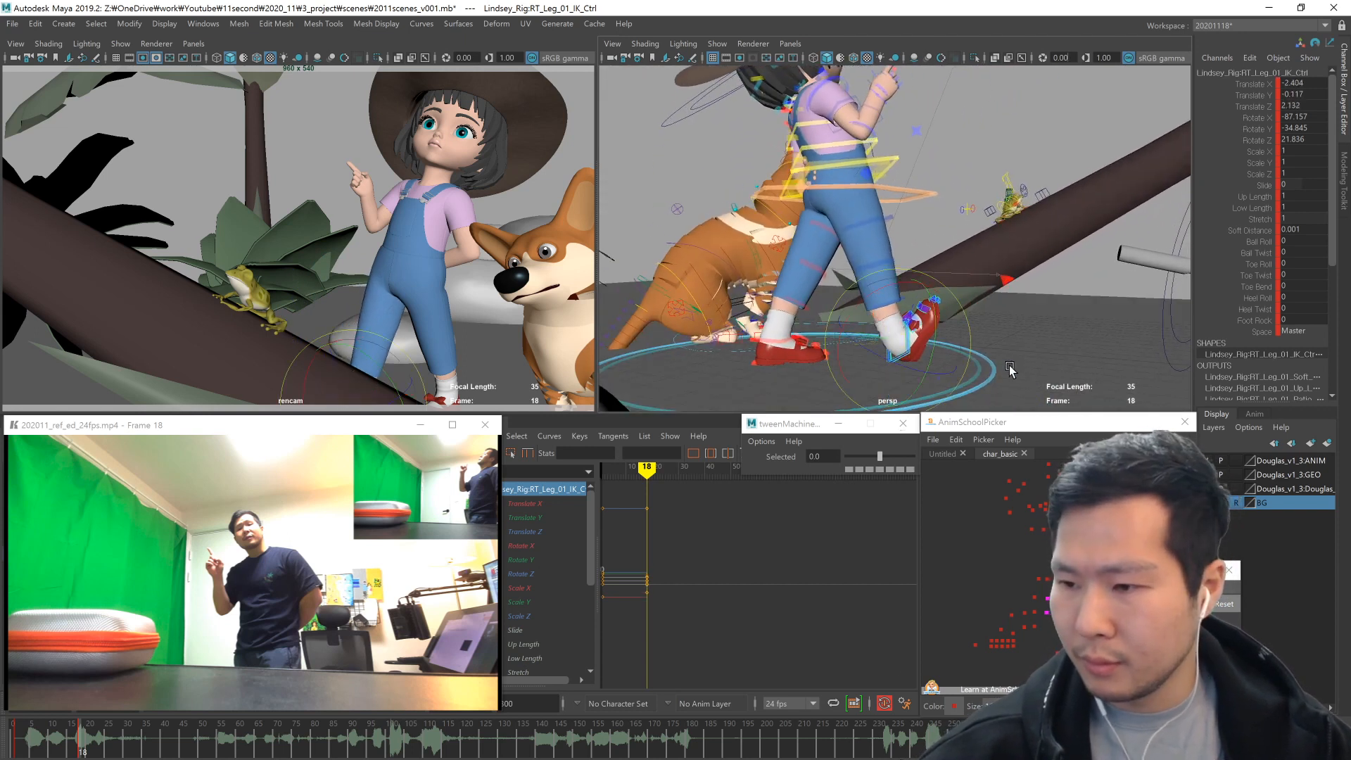
- Compare the right leg's keys and set its IK control's Translate Y to 0 at frame 18 to ground the foot
alt+drag(960, 375, 830, 370)
key(comma)
key(period)
key(comma)
key(comma)
key(period)
click(1302, 95)
text(0)
key(Return)
- Flatten the right foot with Rotate X and Z at 0 and Rotate Y at about -66, and key it at frame 18
alt+drag(978, 281, 1073, 345)
key(w)
alt+drag(844, 324, 950, 374)
click(1310, 118)
text(0)
key(Return)
scroll(950, 373, down, 3)
key(s)
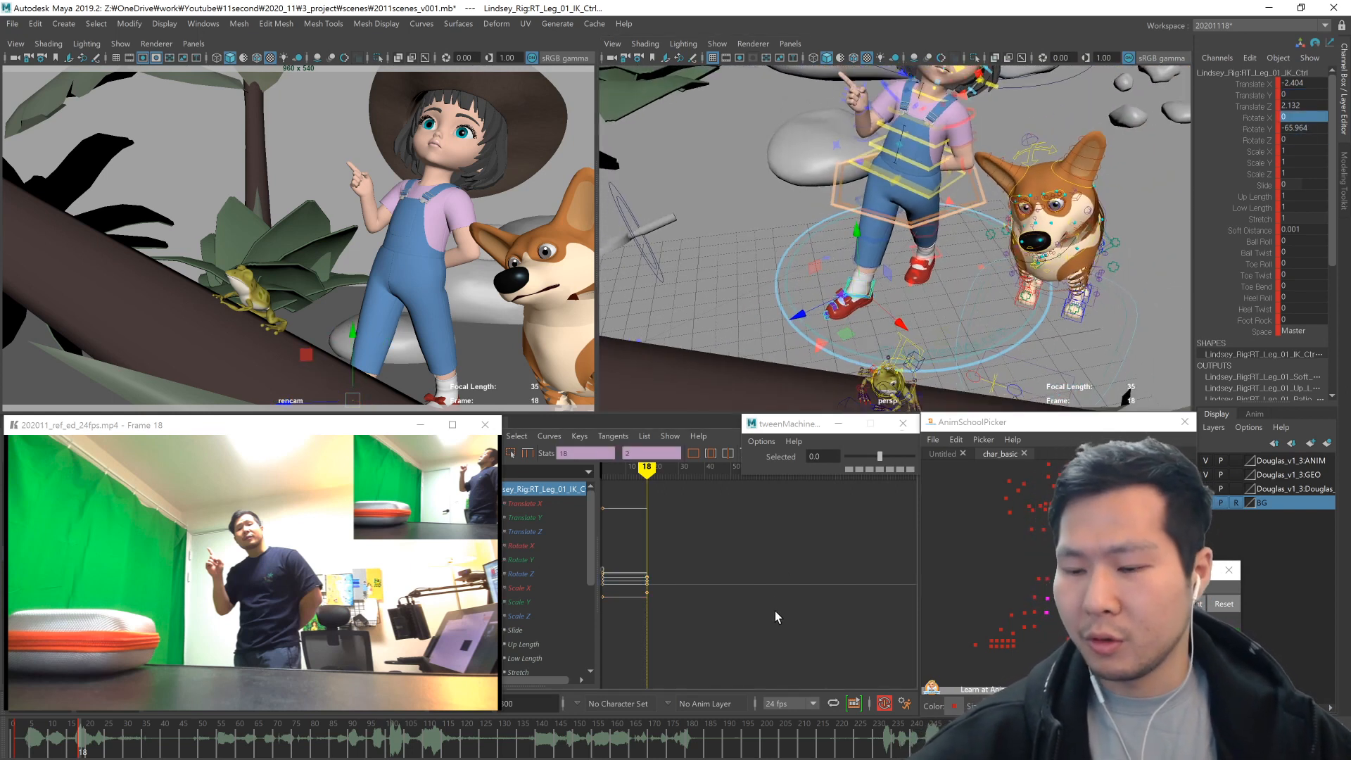
key(comma)
key(period)
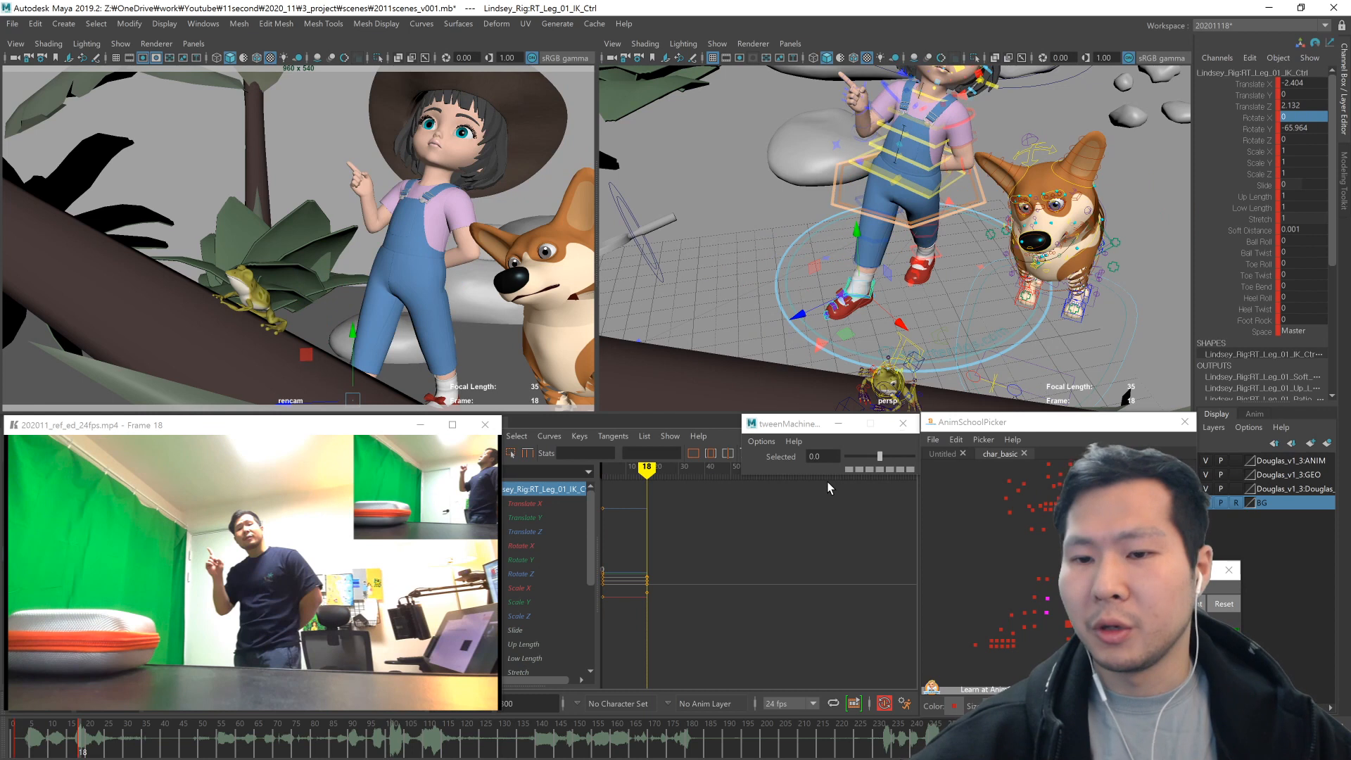
- Compare Lindsey's frame 1 and 18 poses, then bend her two upper torso FK controls at frame 18 to about 9.7 in Rotate X
click(1069, 624)
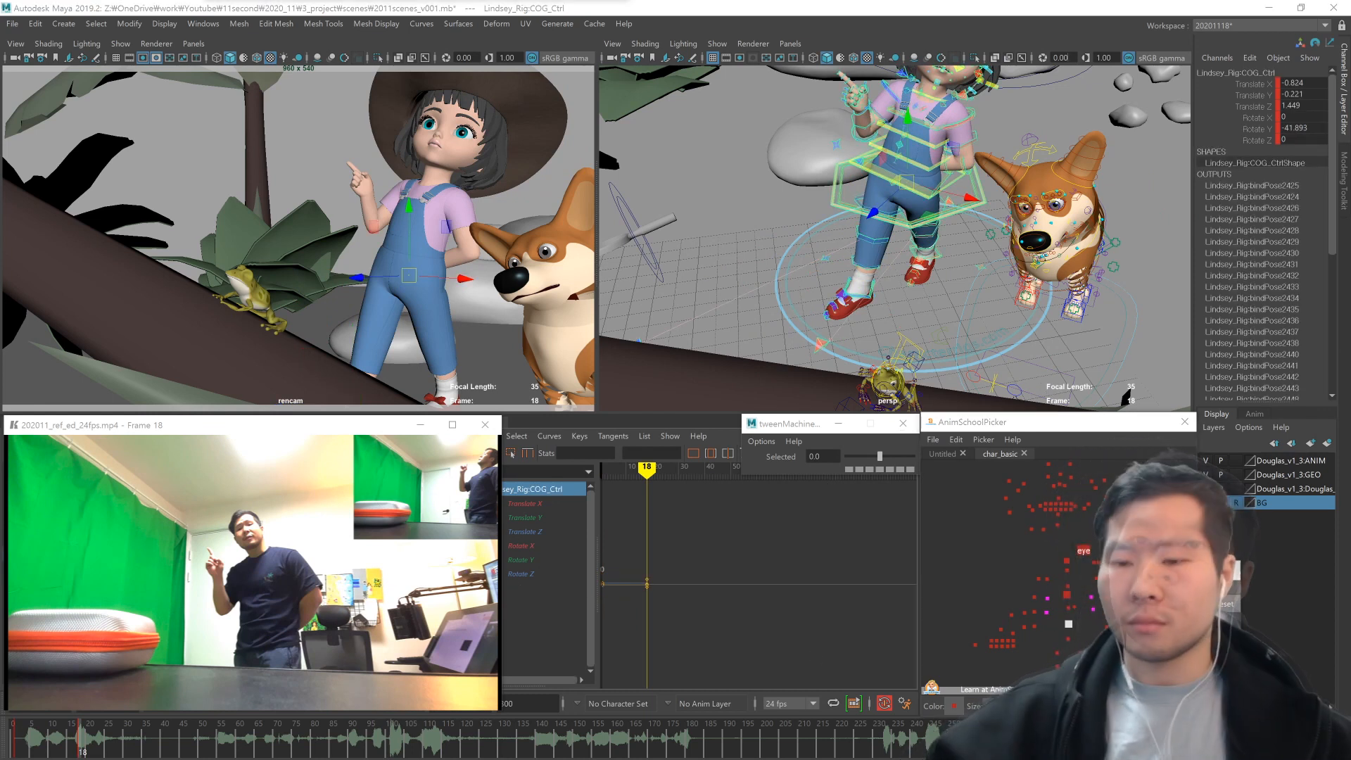
click(63, 746)
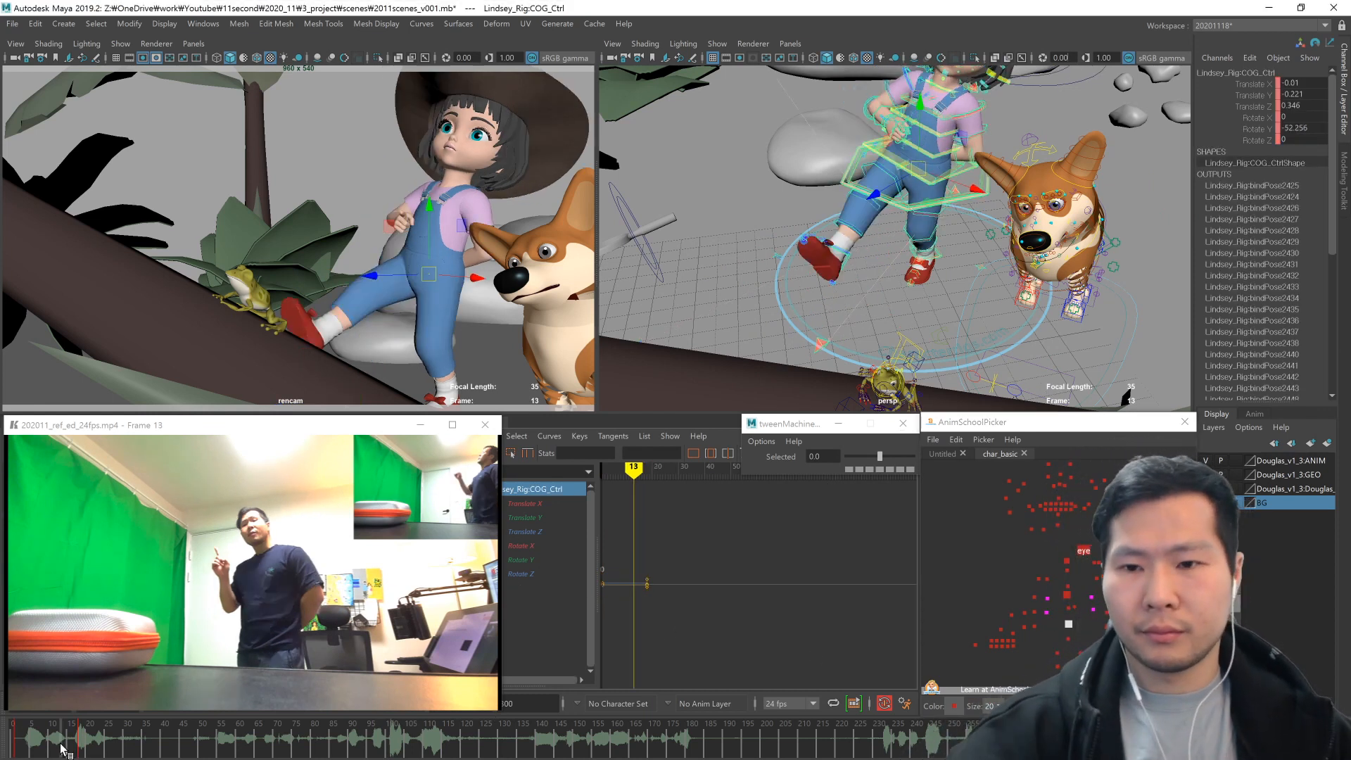
key(comma)
key(period)
key(comma)
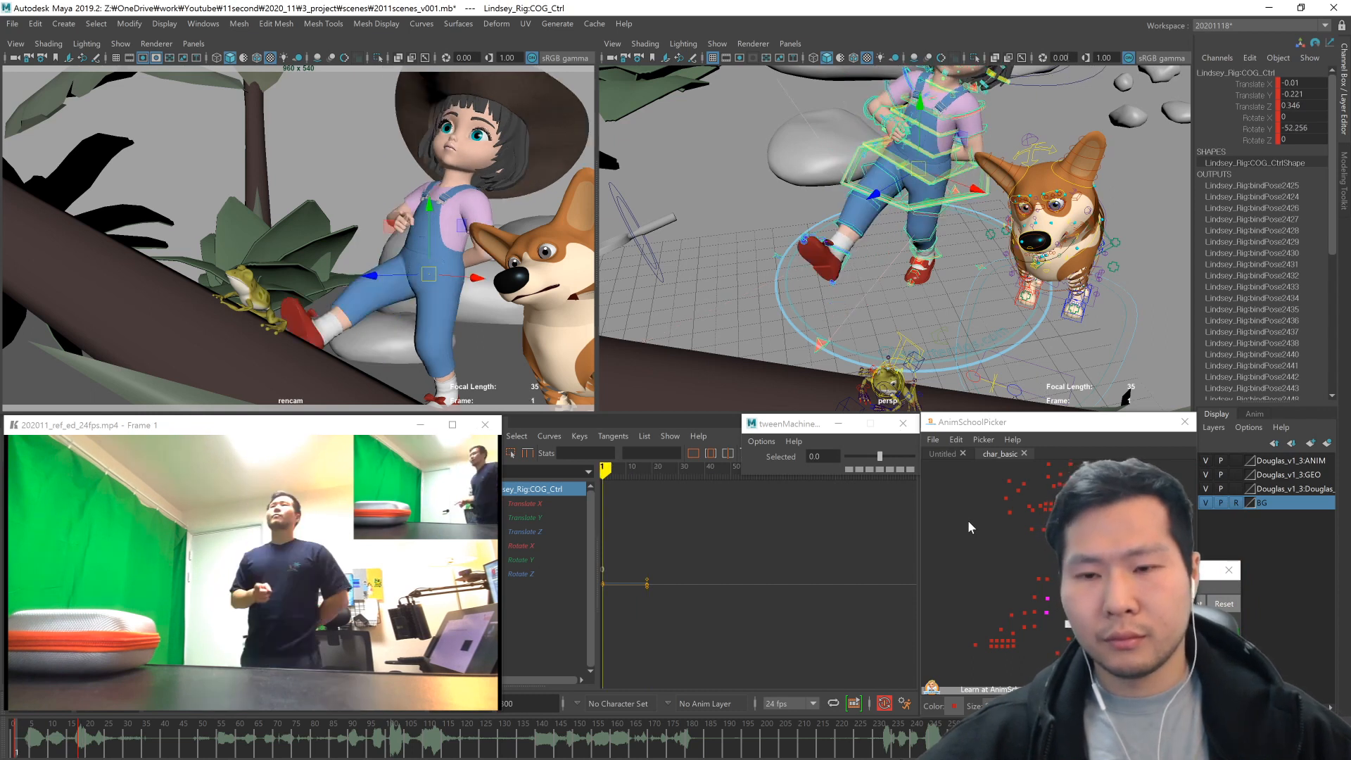
key(period)
drag(1060, 582, 1087, 609)
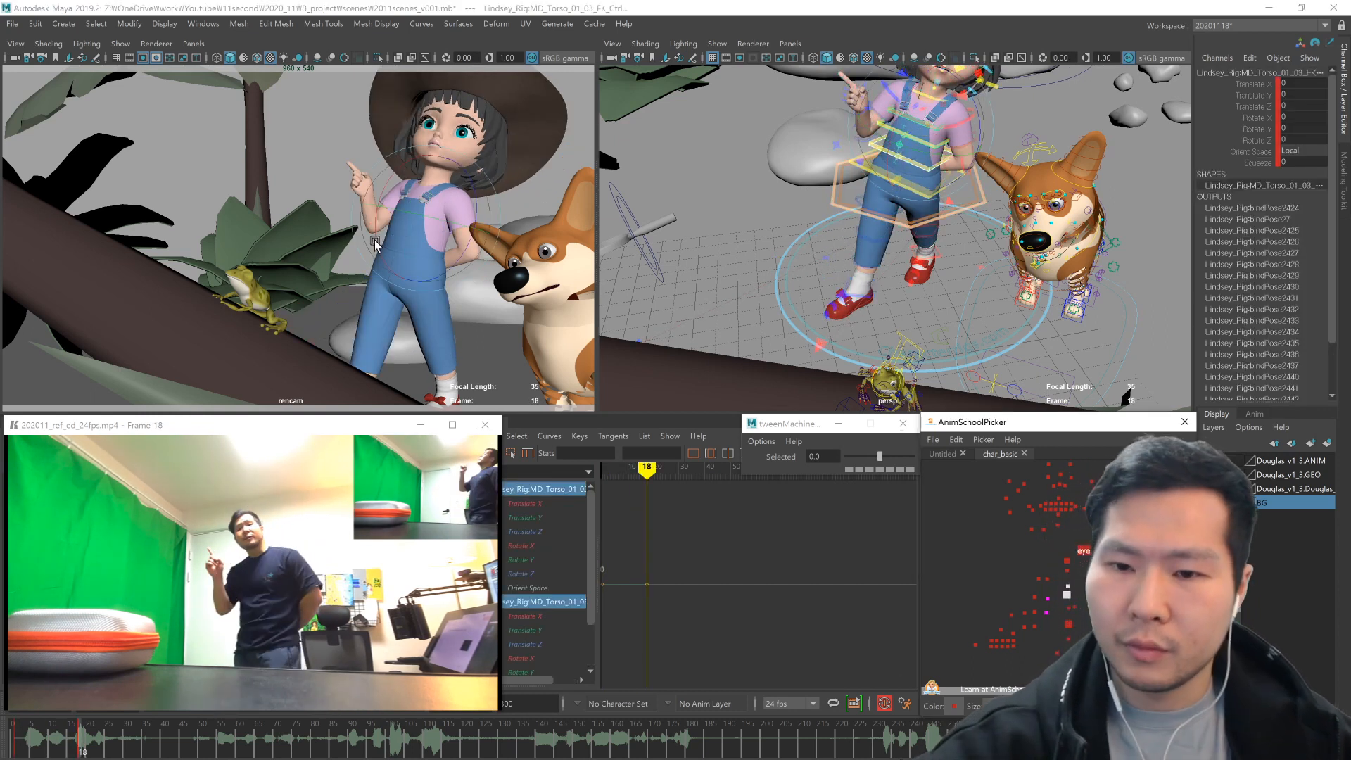
drag(377, 246, 409, 284)
- Reset Lindsey's hip control at frame 18 by setting Rotate X, Y and Z to 0
drag(1055, 641, 1087, 587)
drag(883, 205, 882, 213)
alt+drag(963, 278, 991, 248)
text(0)
key(Return)
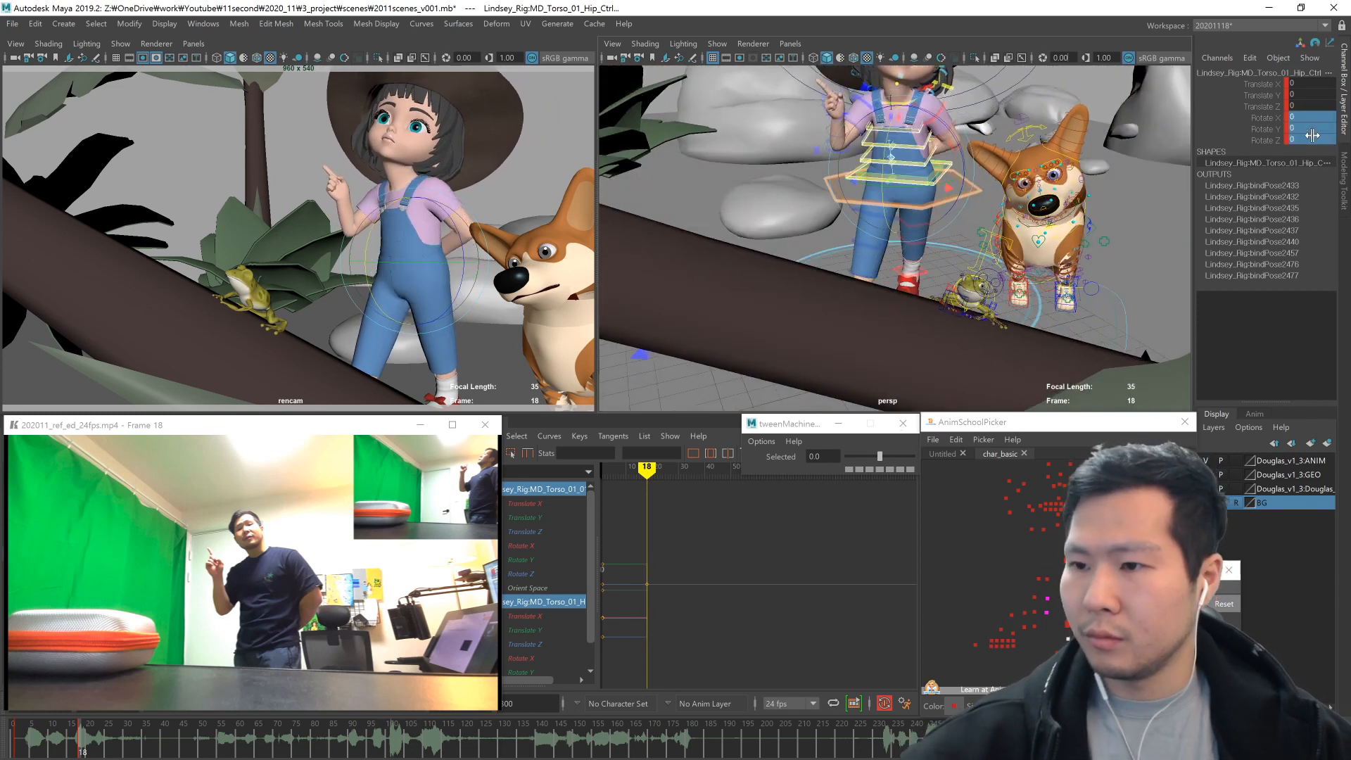
- Try bending the two upper torso FK controls further at frame 18, to about 14.1 in Rotate X
key(comma)
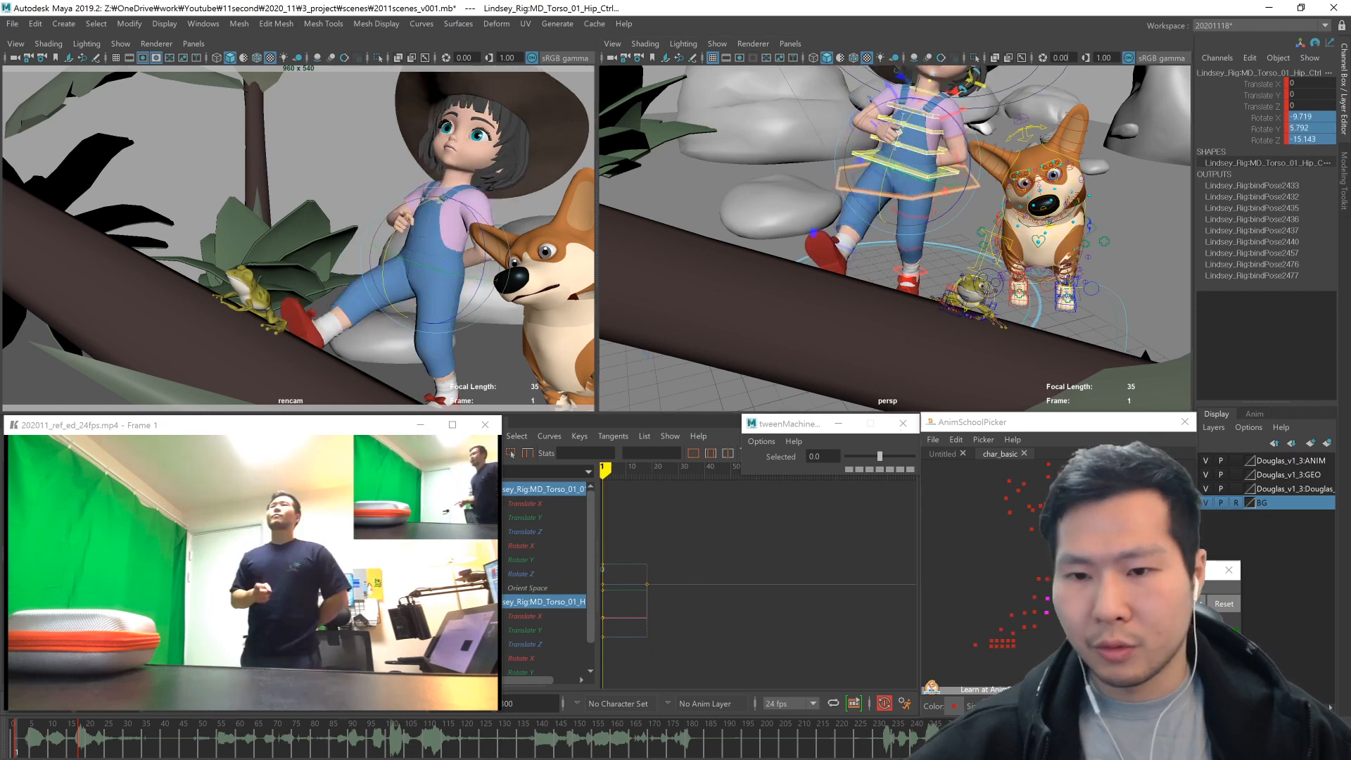
key(period)
click(1064, 619)
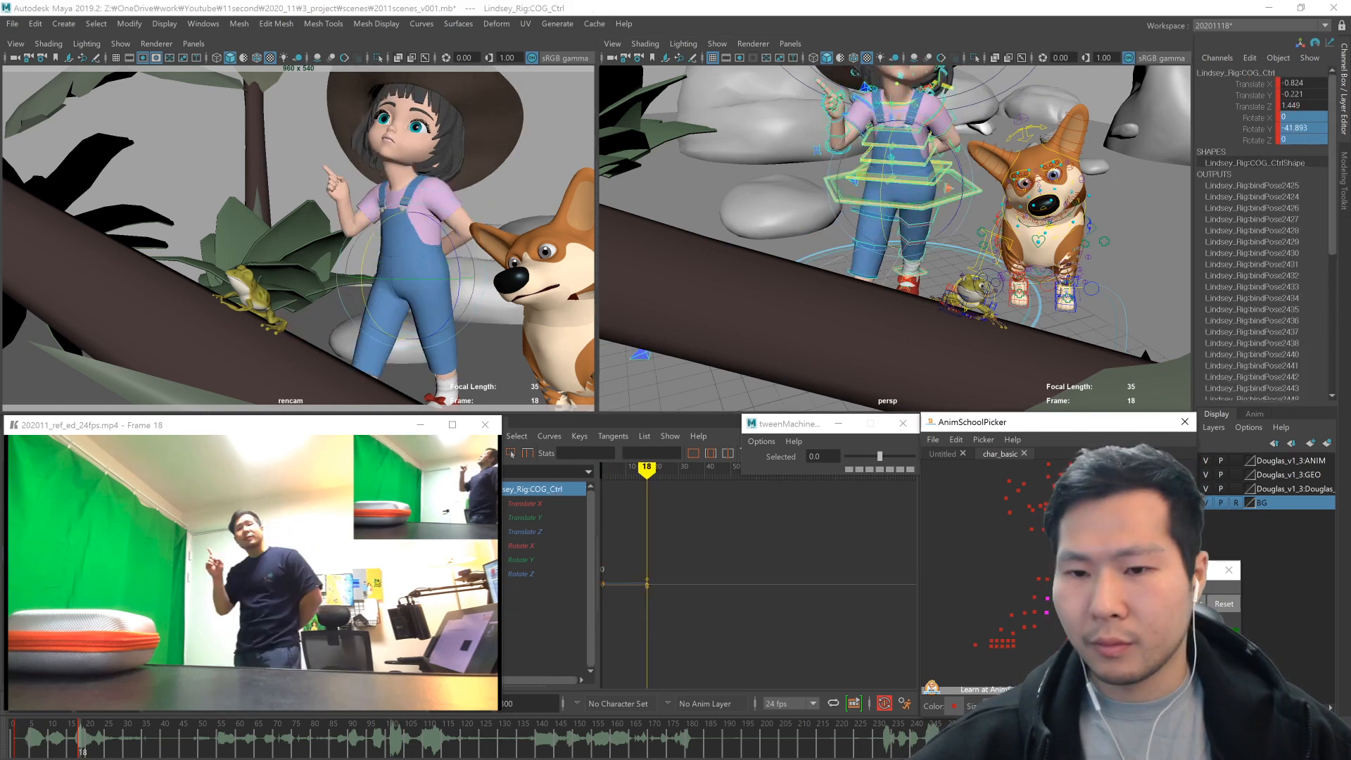
click(1077, 612)
click(1063, 605)
shift+click(1062, 595)
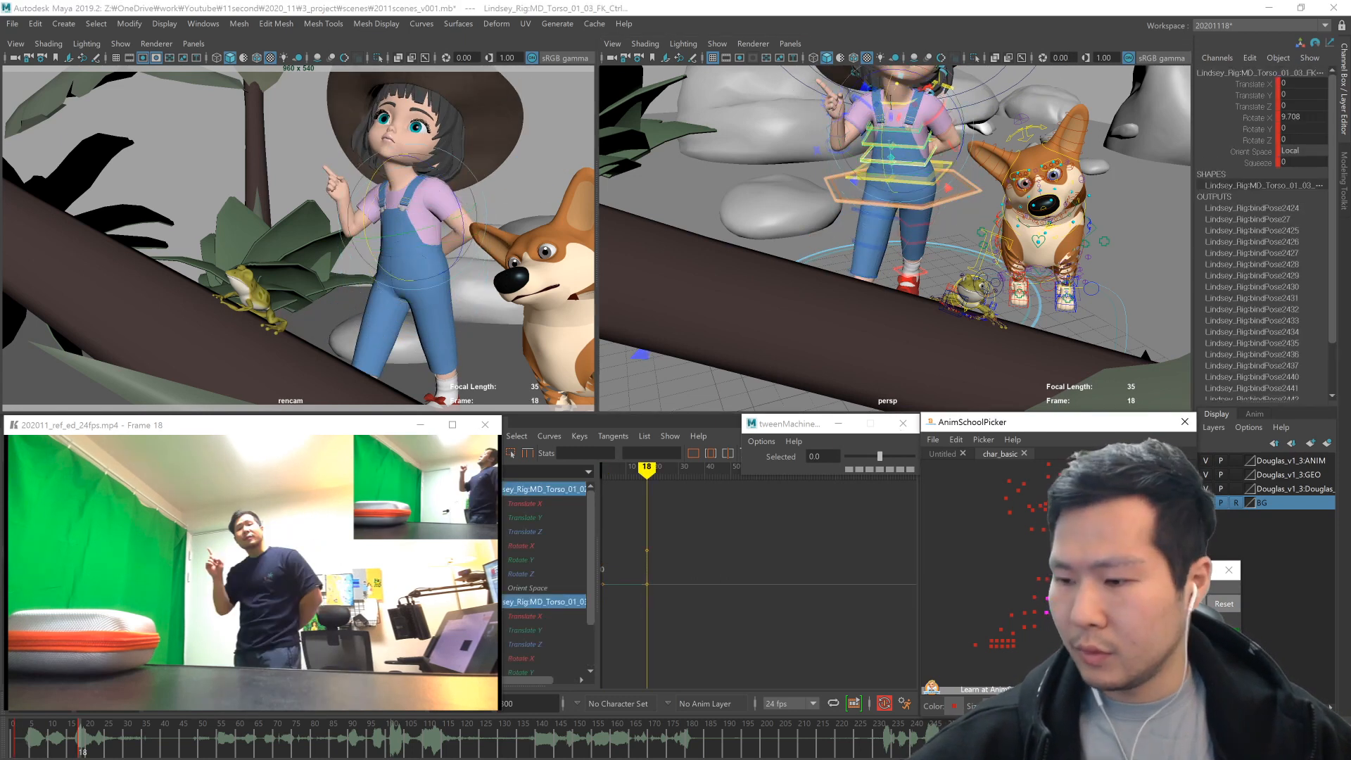
alt+drag(1054, 172, 957, 260)
alt+right_drag(915, 282, 959, 305)
alt+middle_drag(959, 305, 936, 341)
alt+drag(936, 341, 951, 374)
mouse_move(885, 260)
mouse_down()
mouse_move(892, 271)
mouse_move(879, 248)
mouse_move(892, 268)
mouse_up()
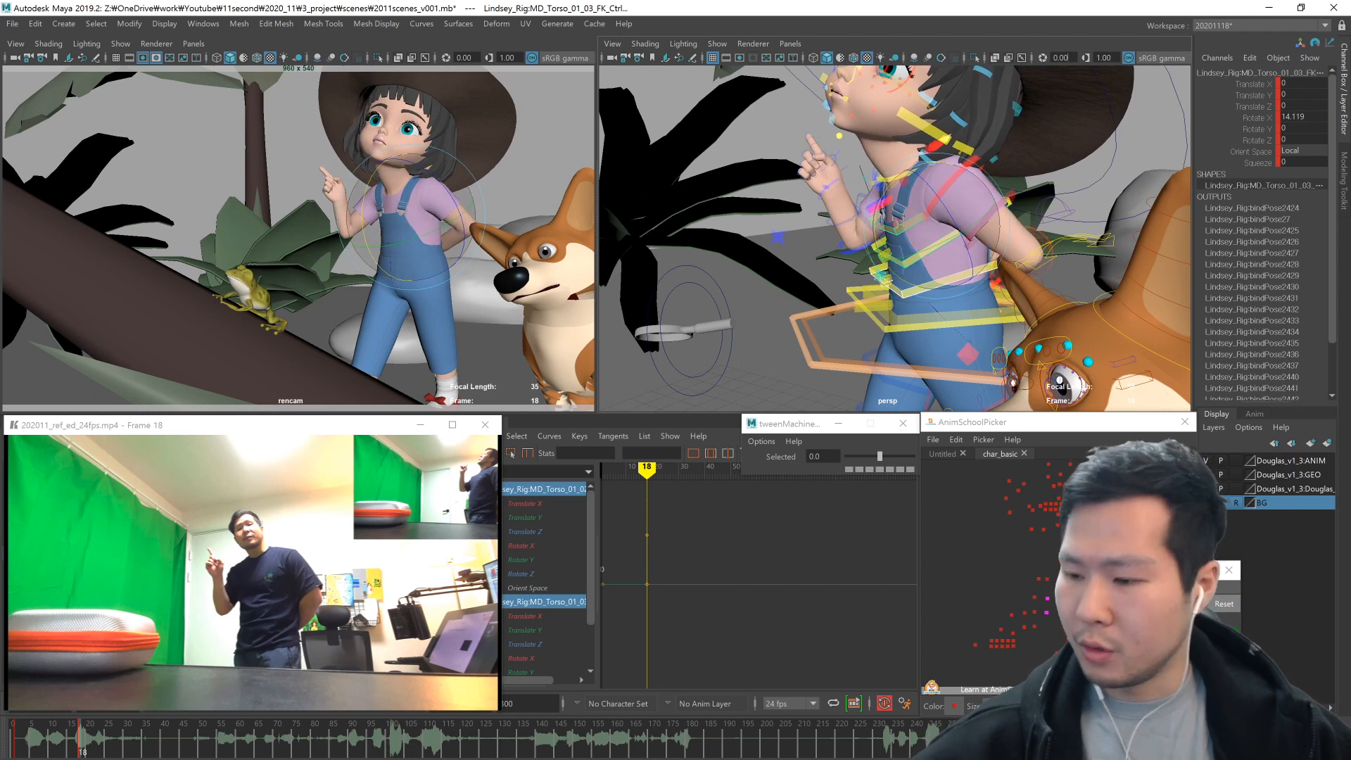
key(ctrl+z)
- Try rotating the lowest torso FK control at frame 18 to about -19.6 in Rotate X
click(1064, 595)
click(1064, 609)
drag(895, 349, 864, 329)
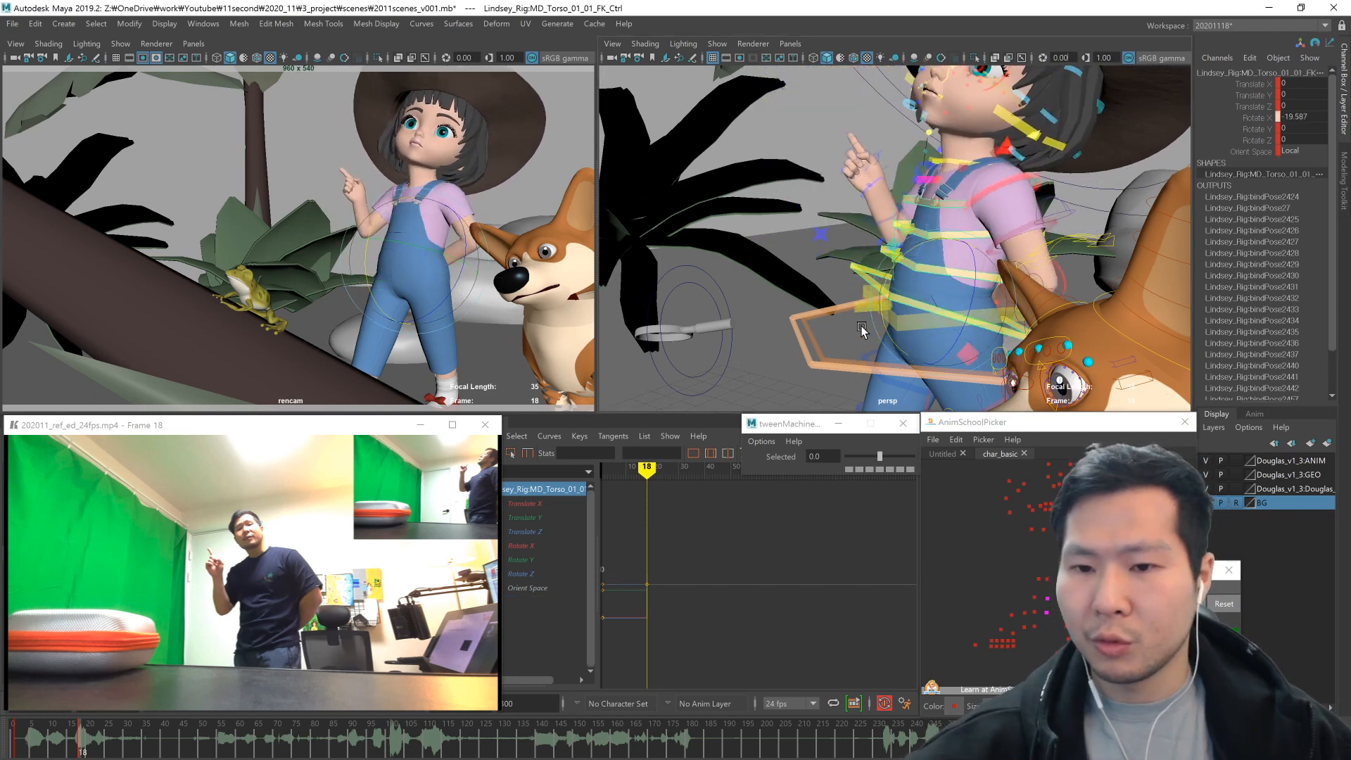
key(ctrl+z)
- Bend the upper torso FK controls at frame 18 to about 11.7 in Rotate X
drag(1055, 586, 1074, 603)
drag(888, 260, 941, 297)
click(1065, 595)
key(w)
- Try setting the topmost torso FK control's Rotate X to 0 at frame 18
click(1066, 587)
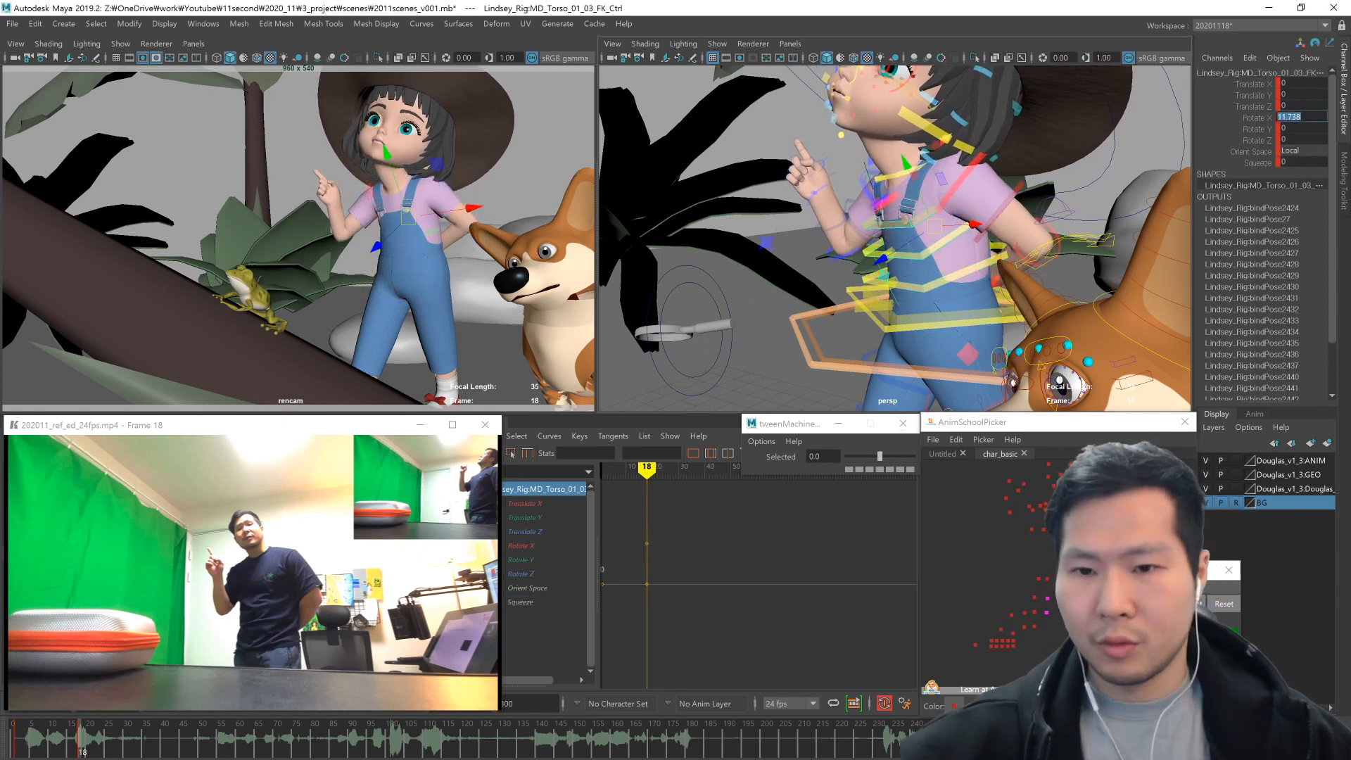
click(1310, 117)
text(0)
key(Return)
key(ctrl+z)
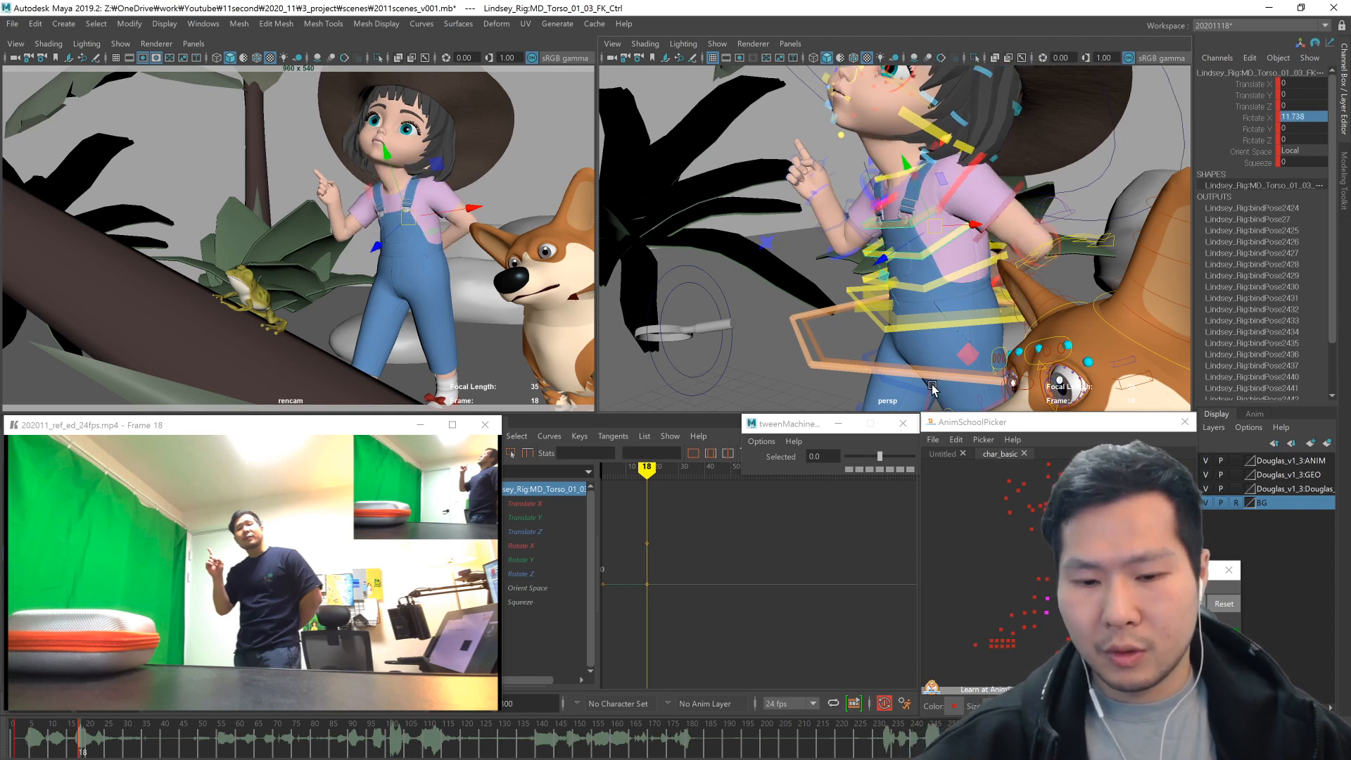
- Turn and tilt Lindsey's head toward the frog at frame 18 with the upper neck FK control
click(1059, 565)
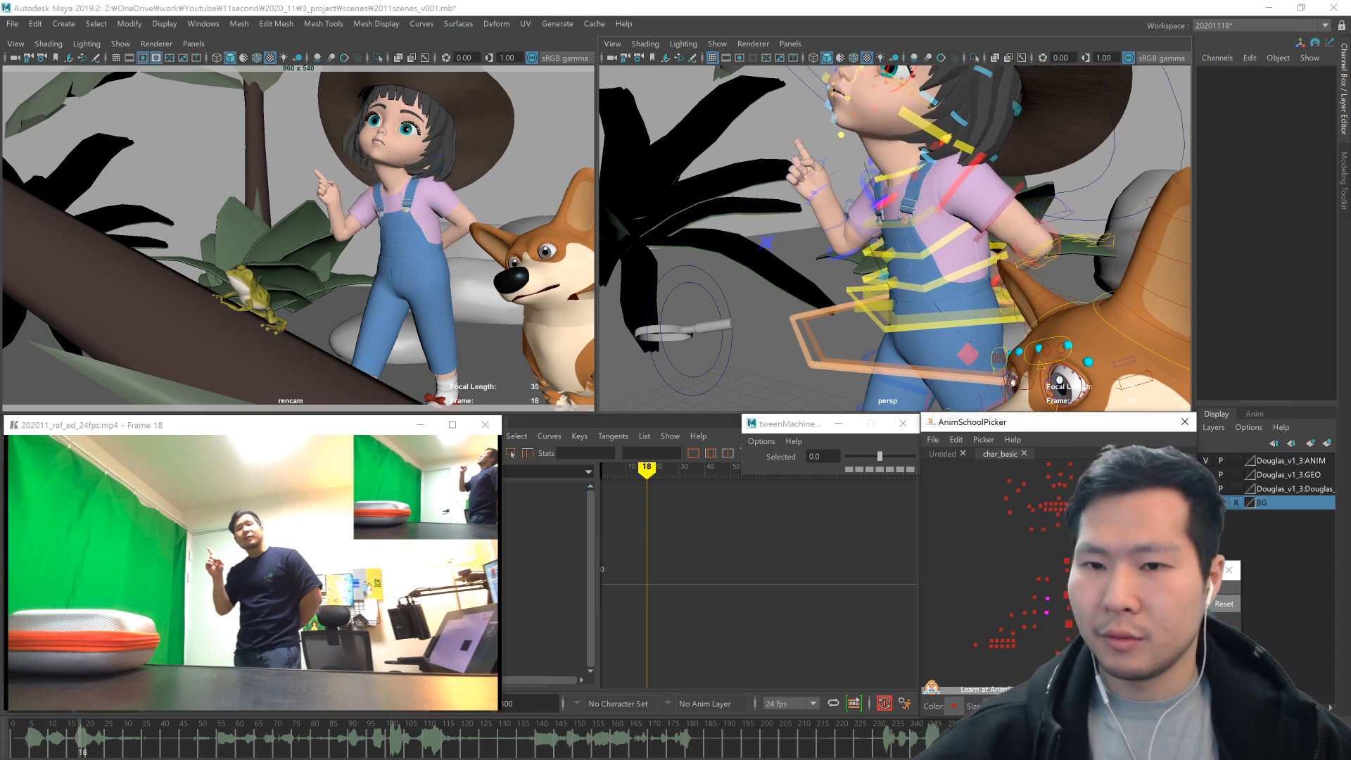
click(1066, 561)
drag(374, 226, 418, 177)
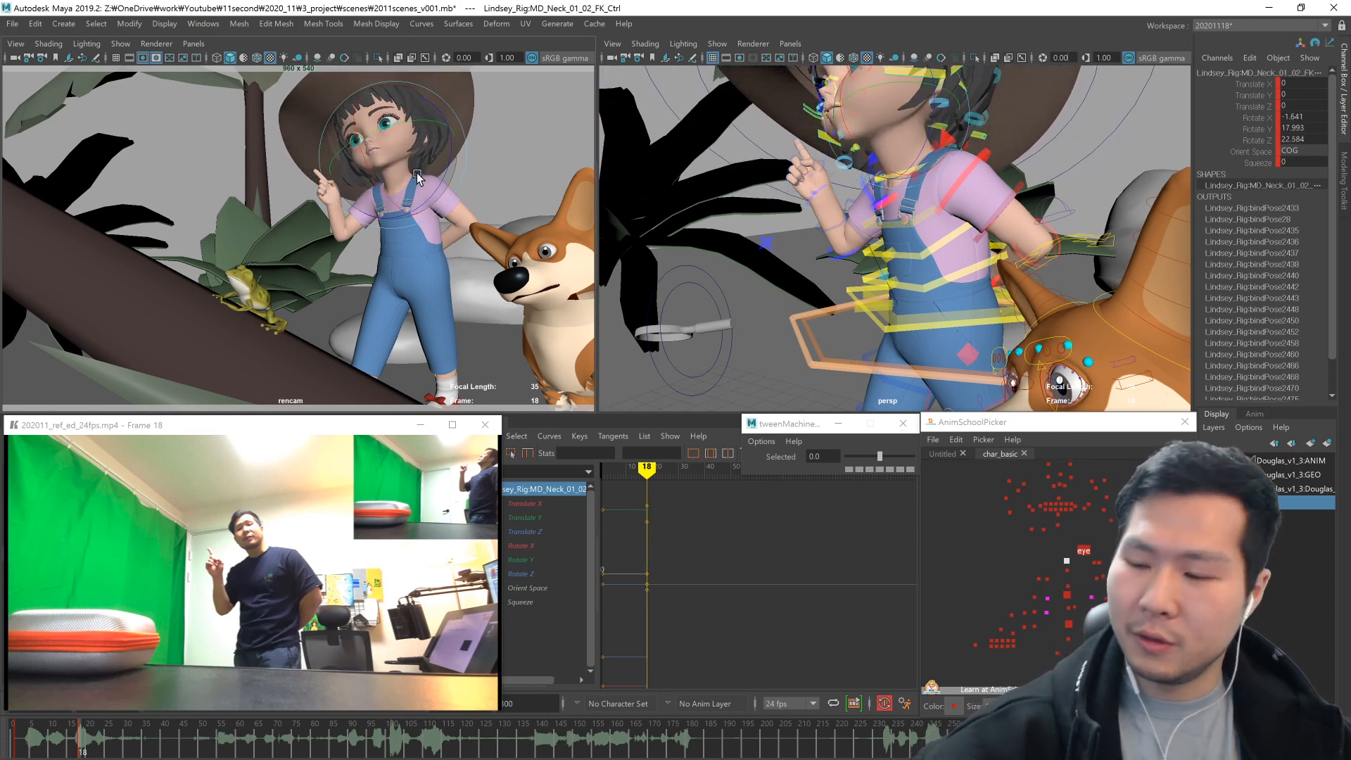
key(w)
- Aim Lindsey's eyes at the frog at frame 18 by moving the main eye aim control to about 0, -7.0 and 3.7
click(1084, 551)
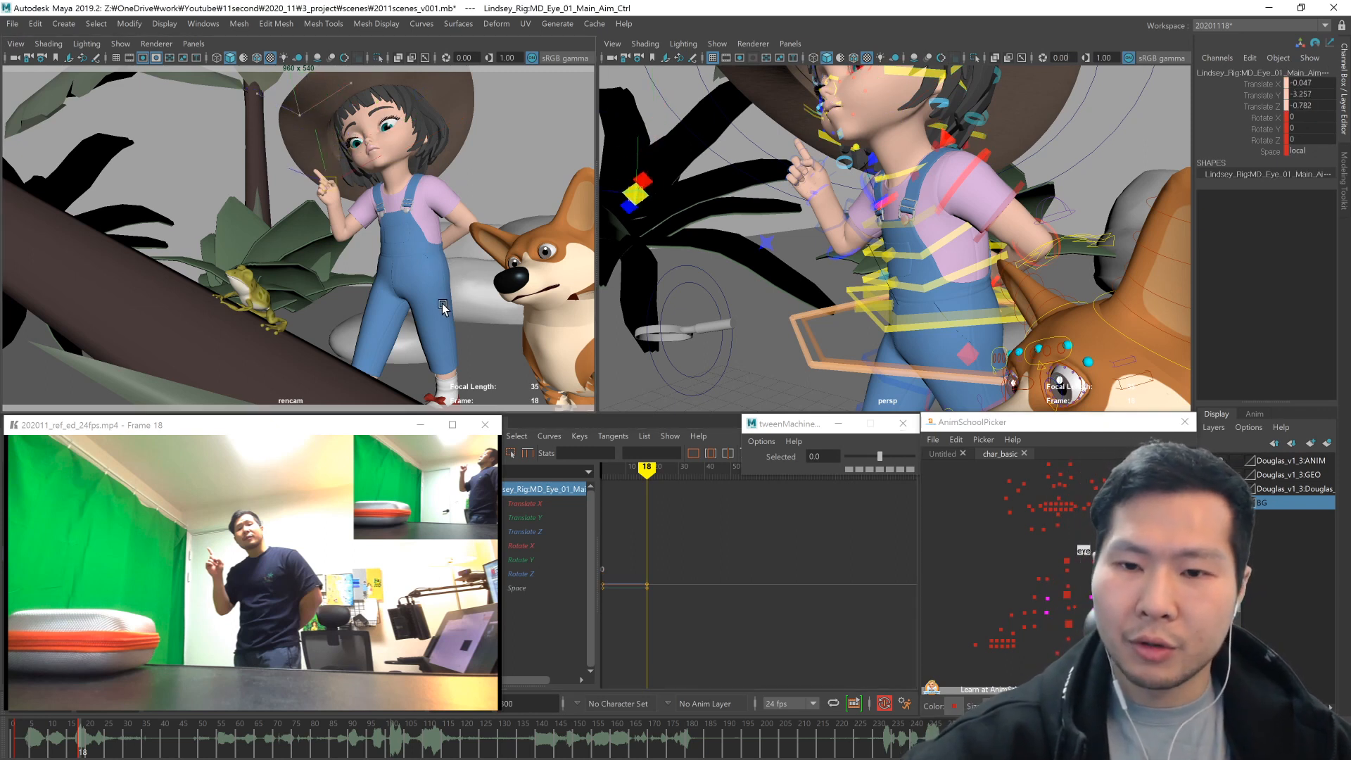
scroll(785, 349, down, 5)
alt+drag(835, 331, 892, 299)
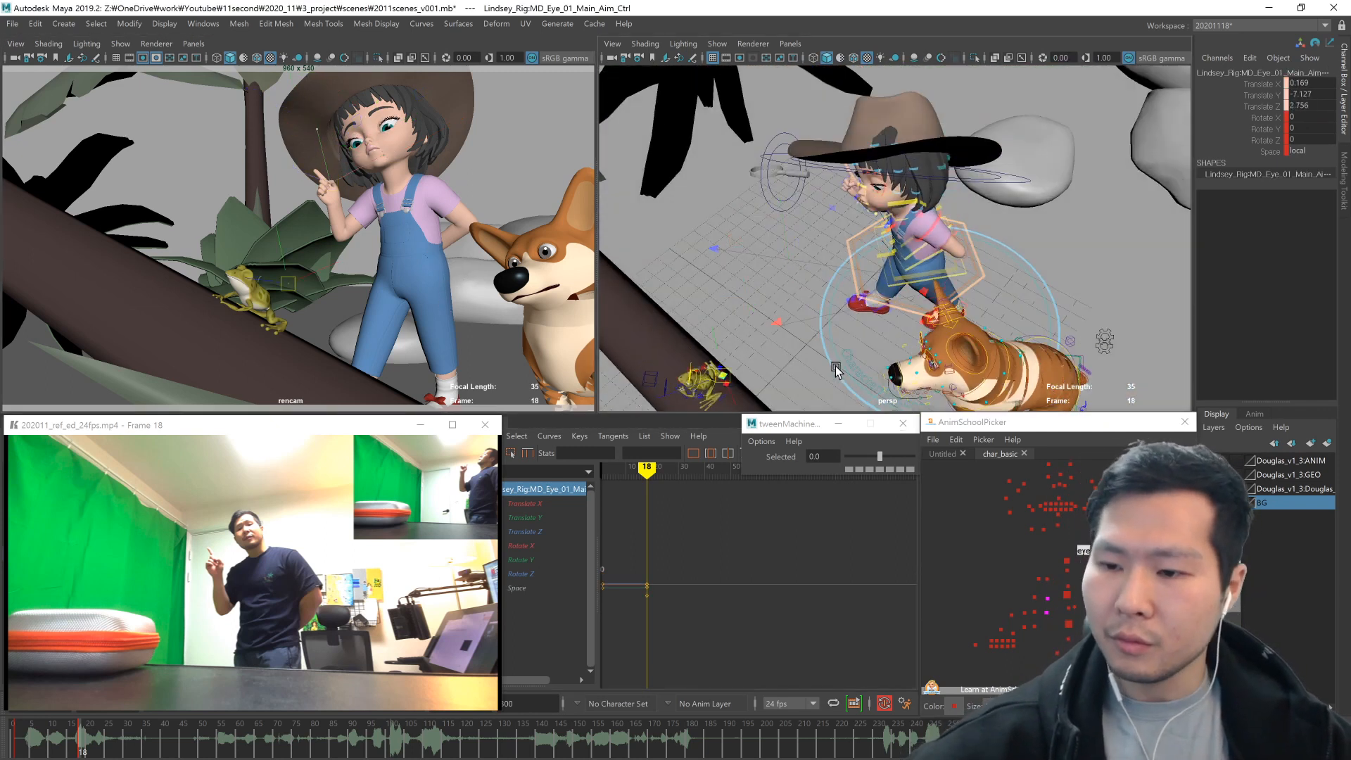
alt+drag(834, 352, 866, 348)
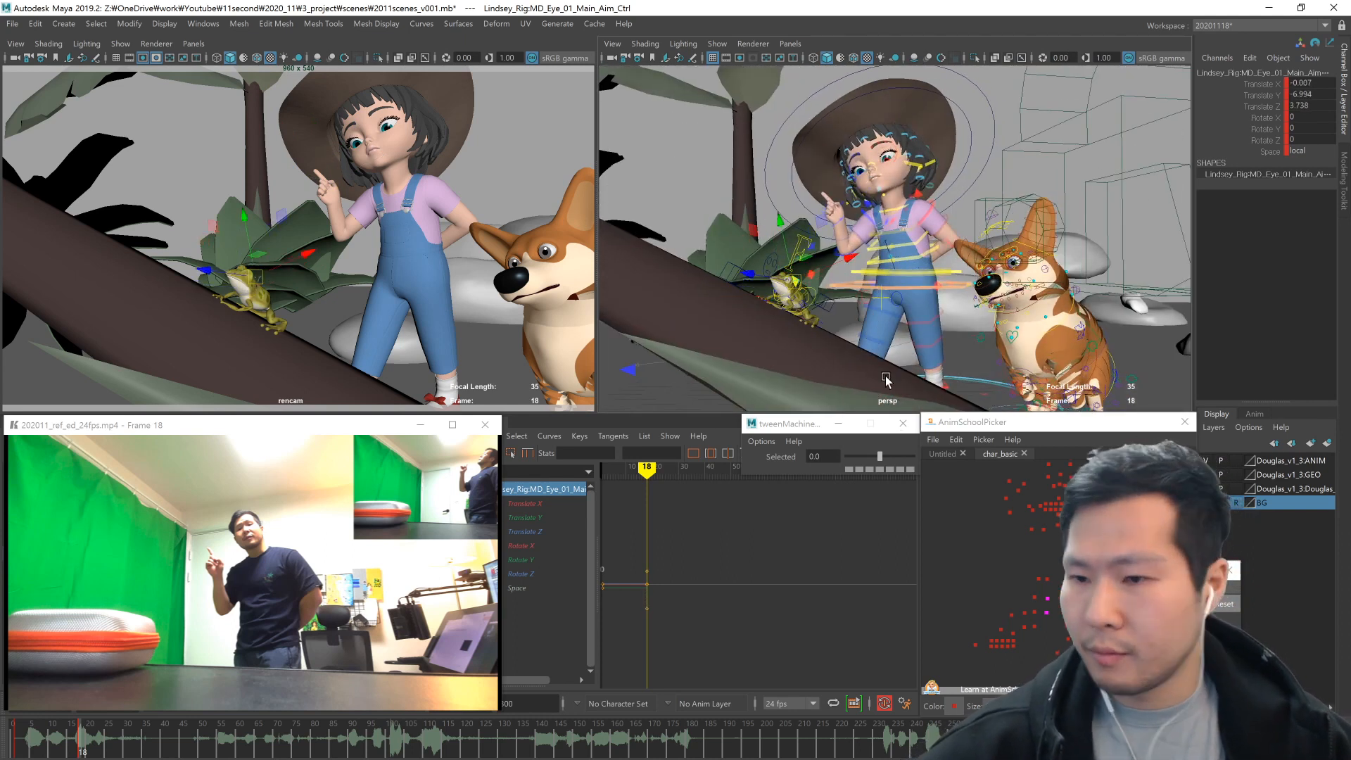
- Adjust the eye direction at frame 1 by moving the main eye aim control to about -0.3, -0.15 and 0.47
key(comma)
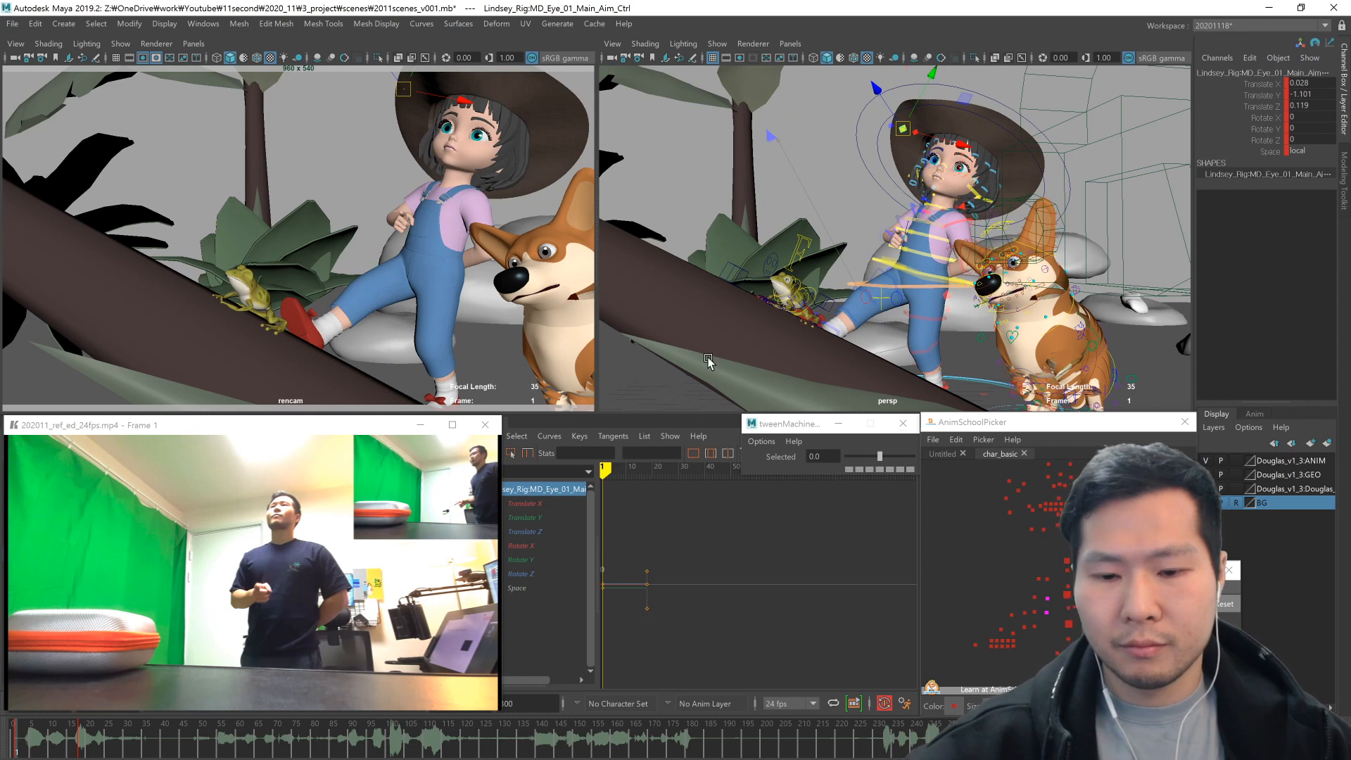
key(q)
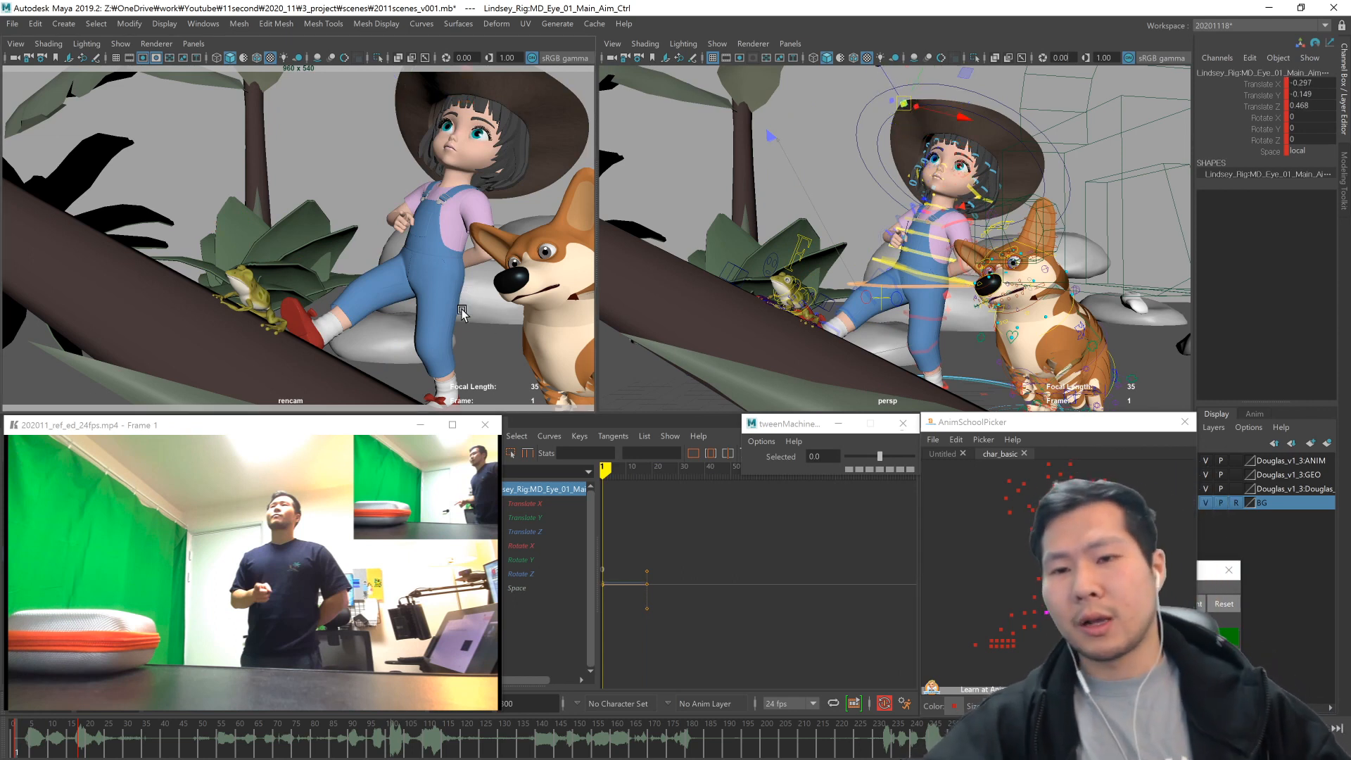
key(period)
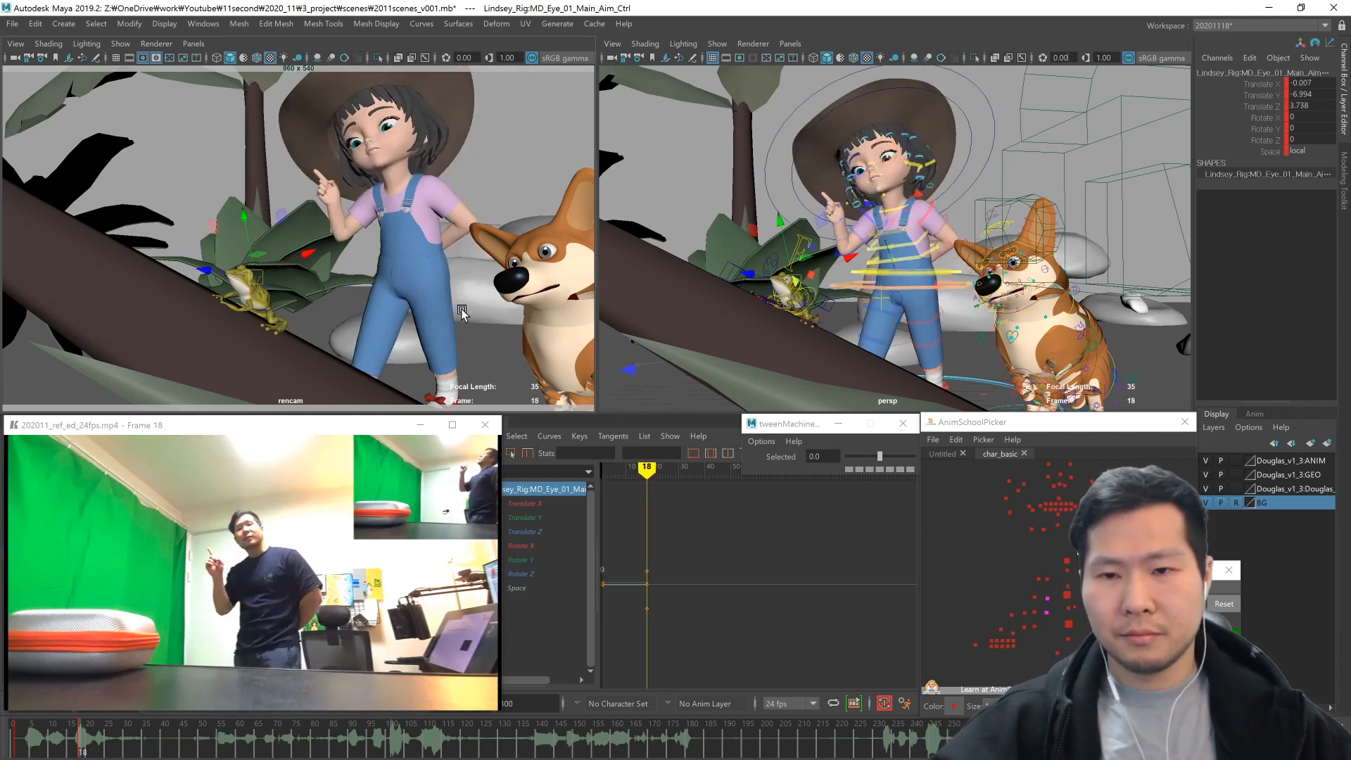
click(462, 313)
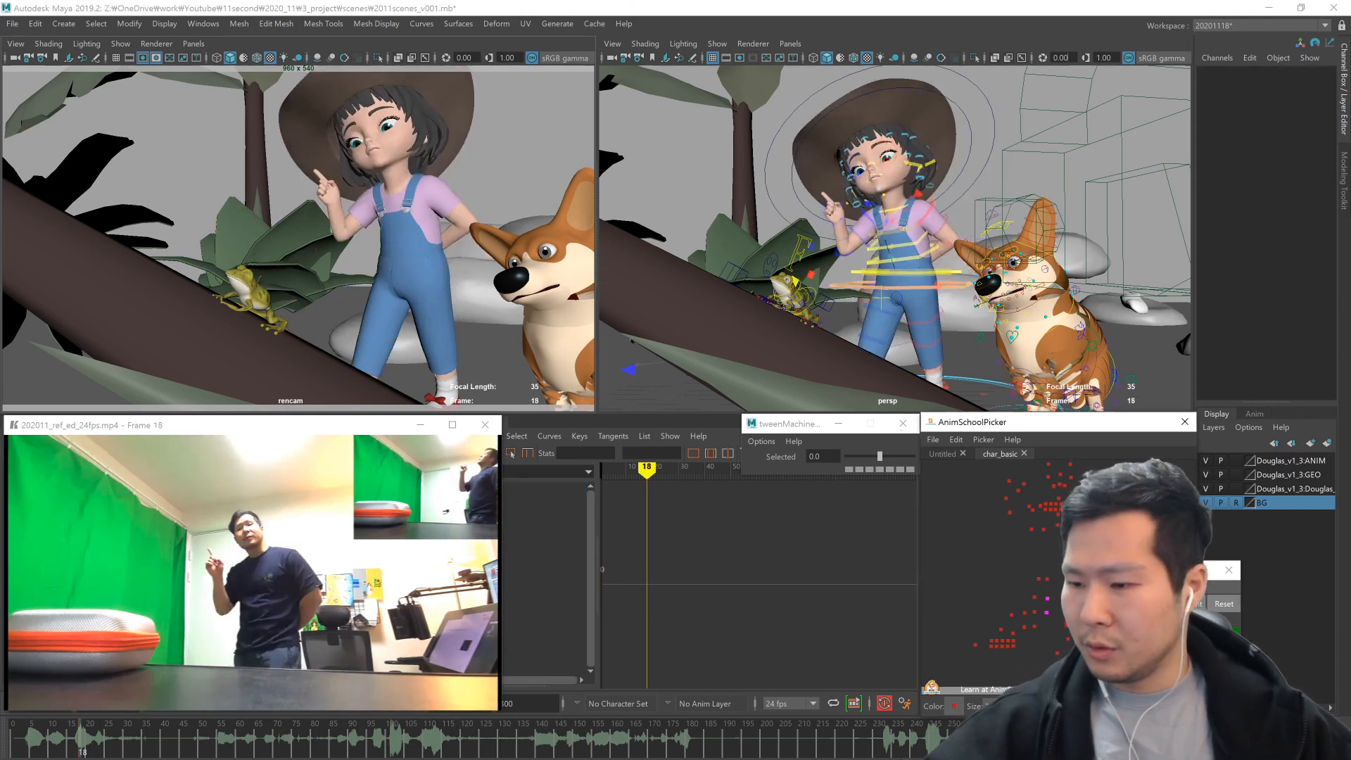
- Rotate Lindsey's torso controls at frame 18 to adjust the lean of her upper body
drag(1055, 585, 1084, 634)
alt+drag(1084, 380, 972, 262)
key(e)
alt+drag(950, 338, 1001, 343)
mouse_move(937, 312)
mouse_down()
mouse_move(947, 302)
mouse_move(897, 317)
mouse_move(947, 334)
mouse_up()
- Move the COG control at frame 18 to about -1.84, -0.04 and 2.05, checking the weight shift against frame 1 and the reference
click(1070, 598)
key(w)
middle_drag(952, 349, 924, 354)
key(comma)
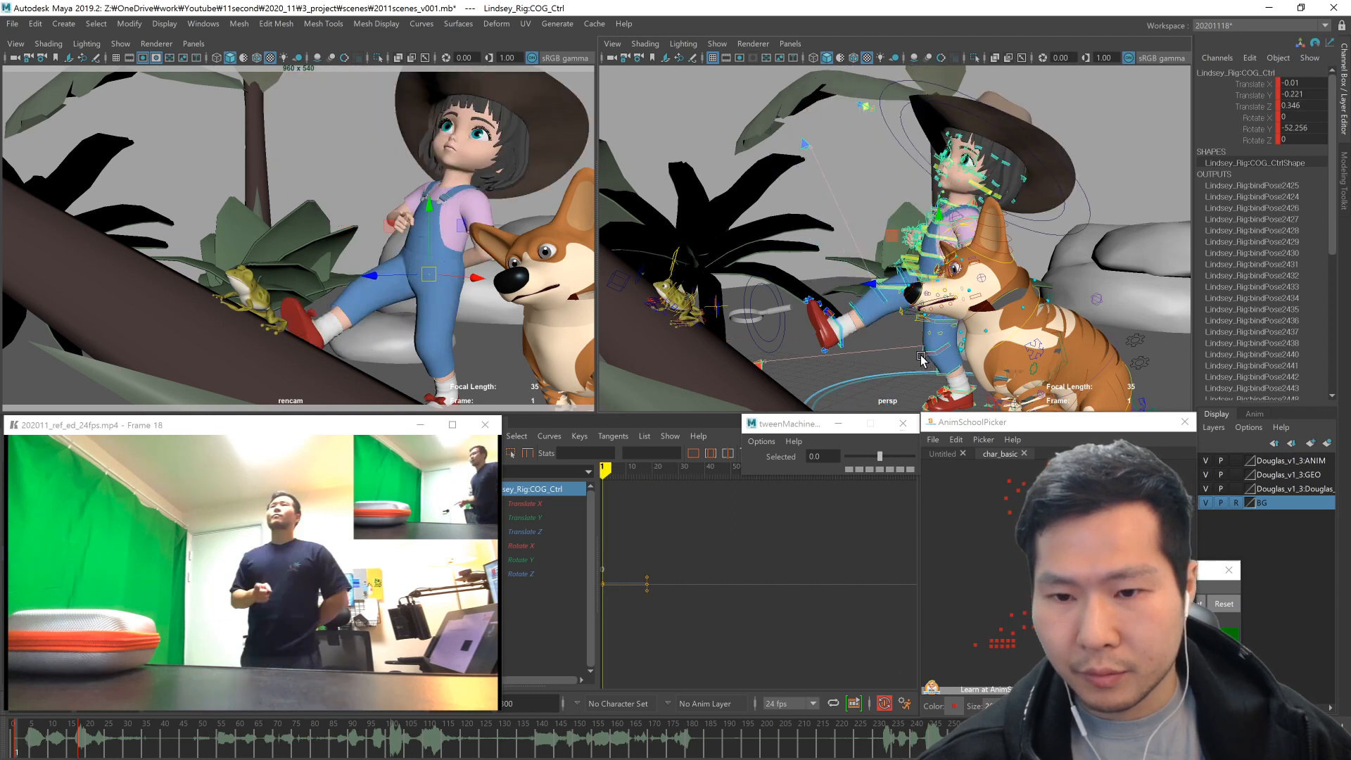
key(period)
drag(32, 752, 98, 754)
key(comma)
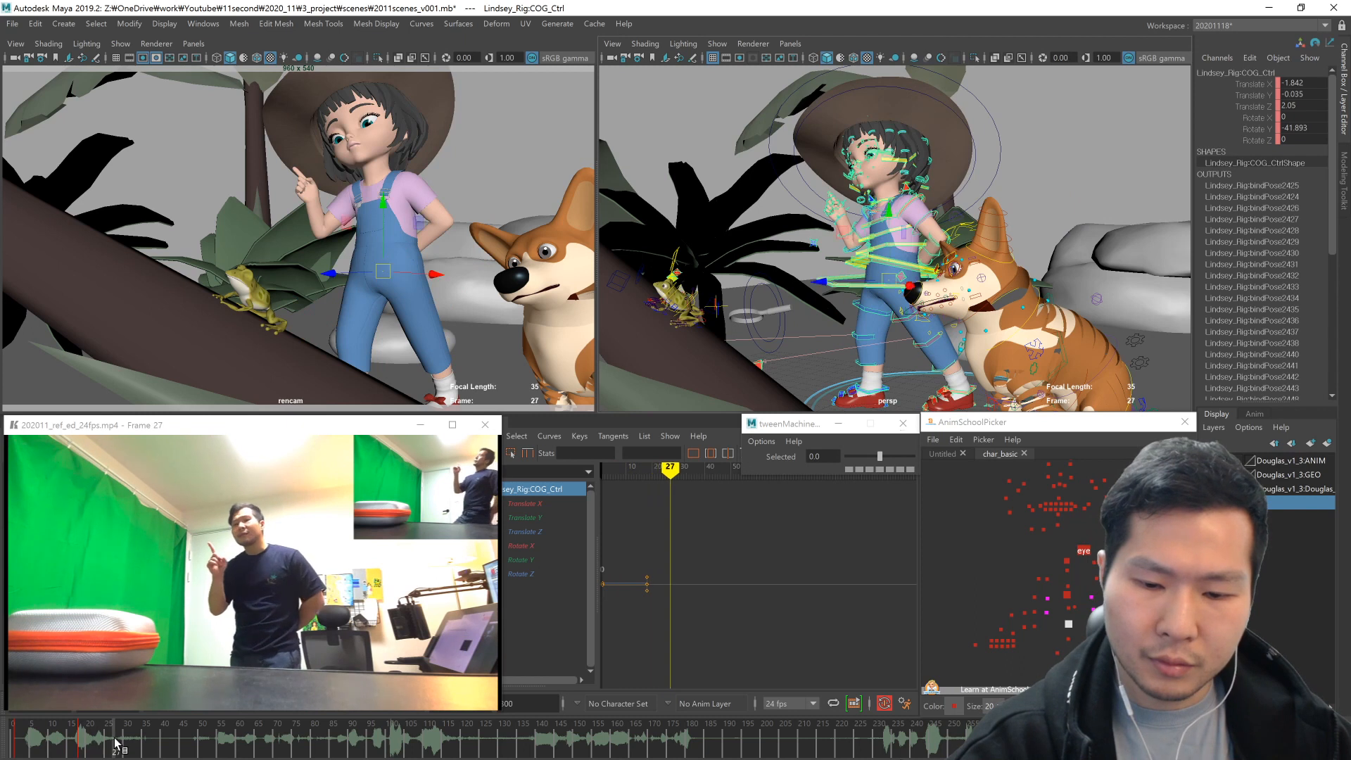
- Refine the COG control's position at frame 18 to about -1.94, 0.03 and 2.11 and compare it with frame 1
middle_drag(936, 354, 929, 349)
alt+drag(929, 349, 966, 374)
key(w)
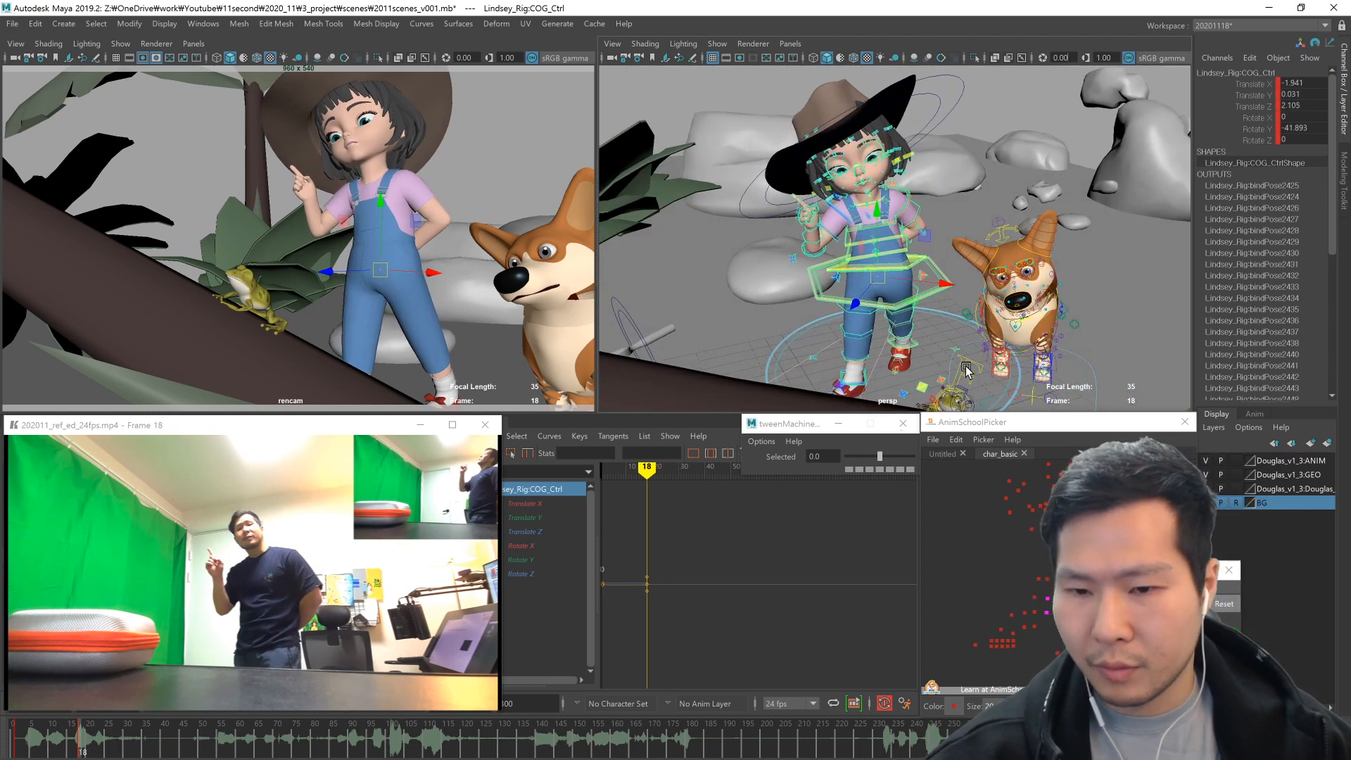
key(comma)
mouse_move(953, 385)
alt+mouse_down()
mouse_move(937, 350)
mouse_move(948, 369)
alt+mouse_up()
key(period)
- Raise the left heel at frame 18 by setting the left leg IK control's Ball Roll to about 25.2
click(947, 373)
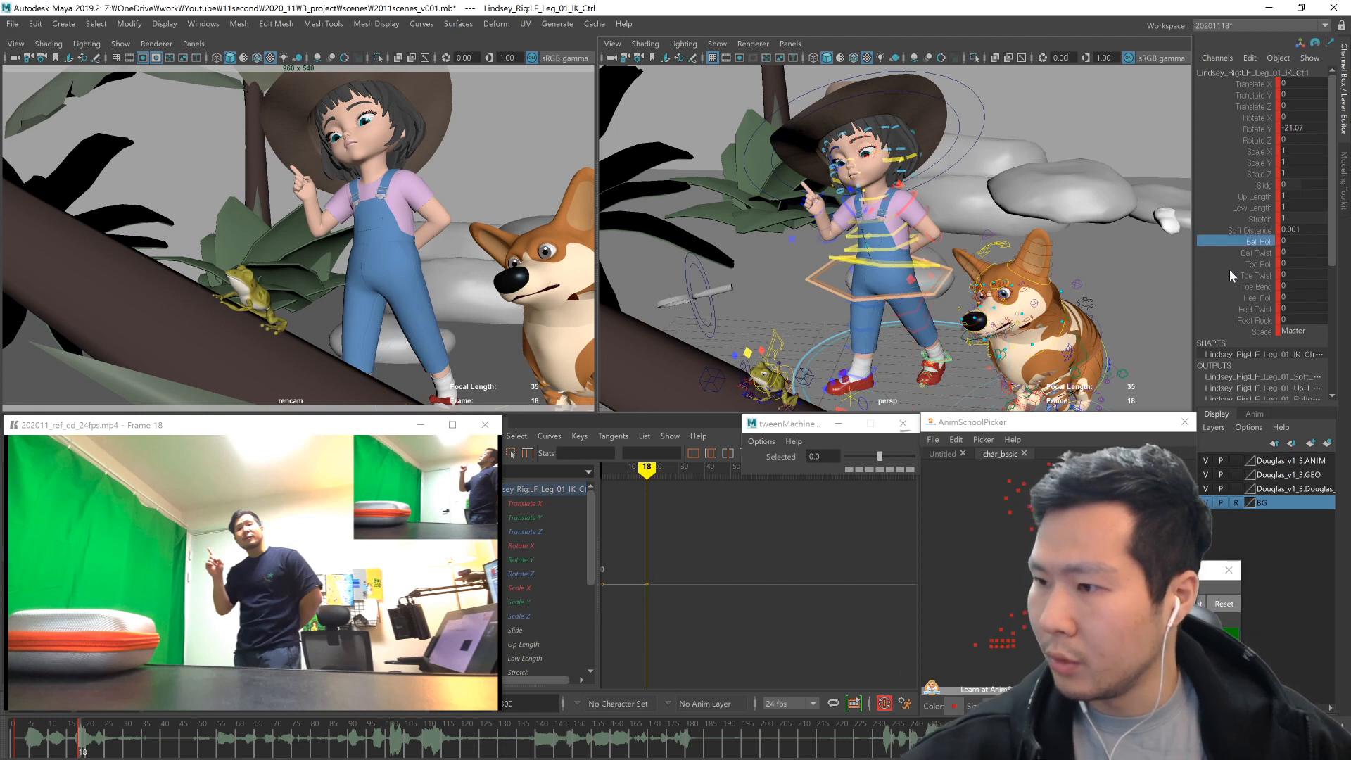
alt+drag(990, 402, 941, 324)
click(891, 245)
click(941, 323)
click(941, 323)
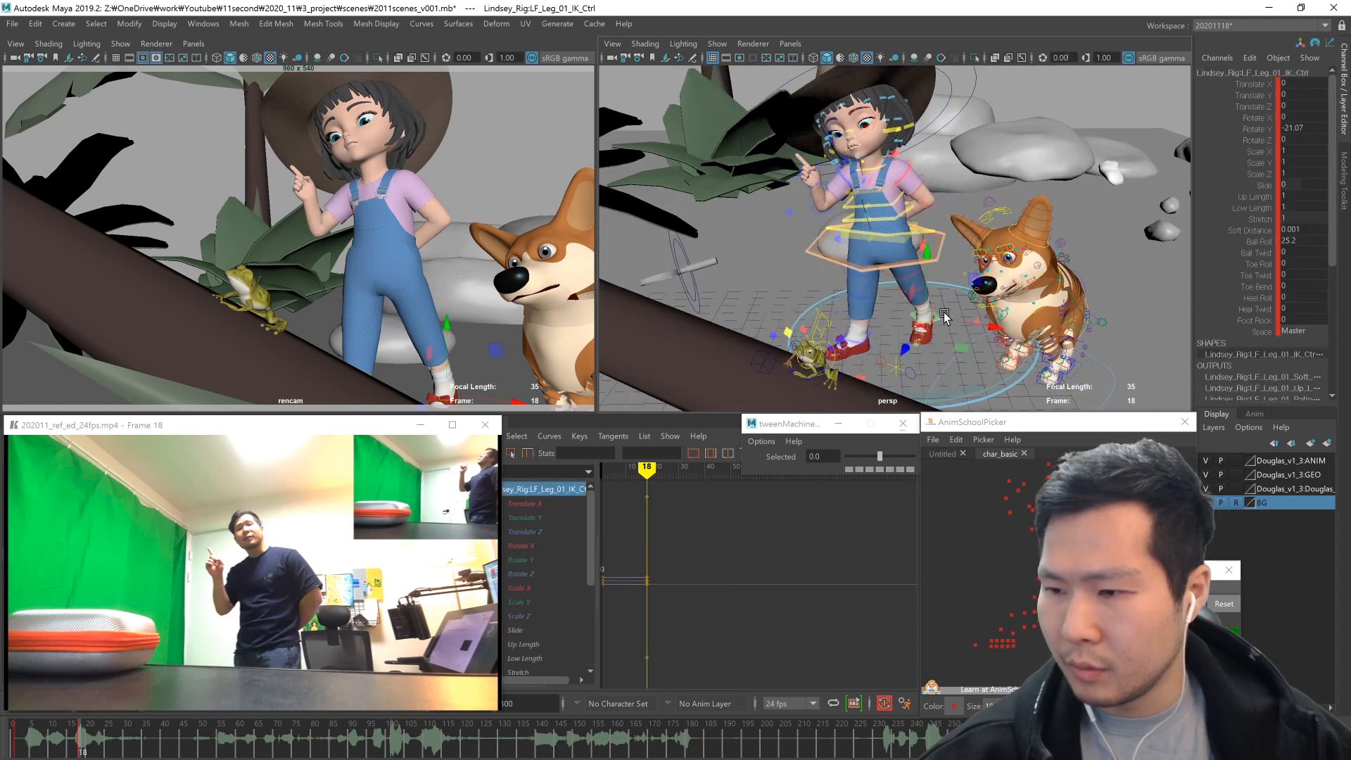
- Move the left leg IK control at frame 18 to about -0.39, 0 and 0.64, and lower the COG's Translate Y to about -0.07
key(alt+shift+v)
alt+drag(938, 380, 944, 370)
key(period)
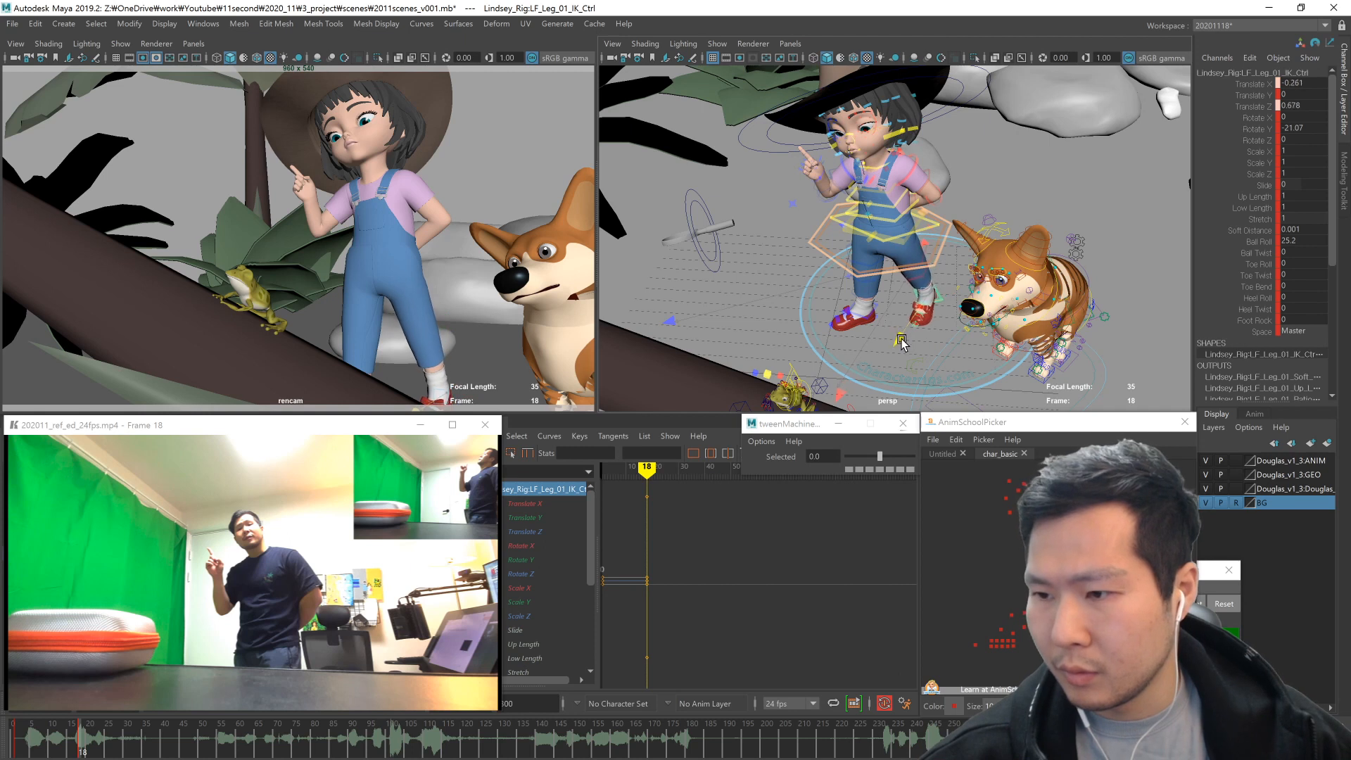
alt+drag(972, 316, 1011, 273)
key(ctrl+z)
drag(986, 334, 981, 333)
alt+drag(901, 362, 848, 369)
click(945, 253)
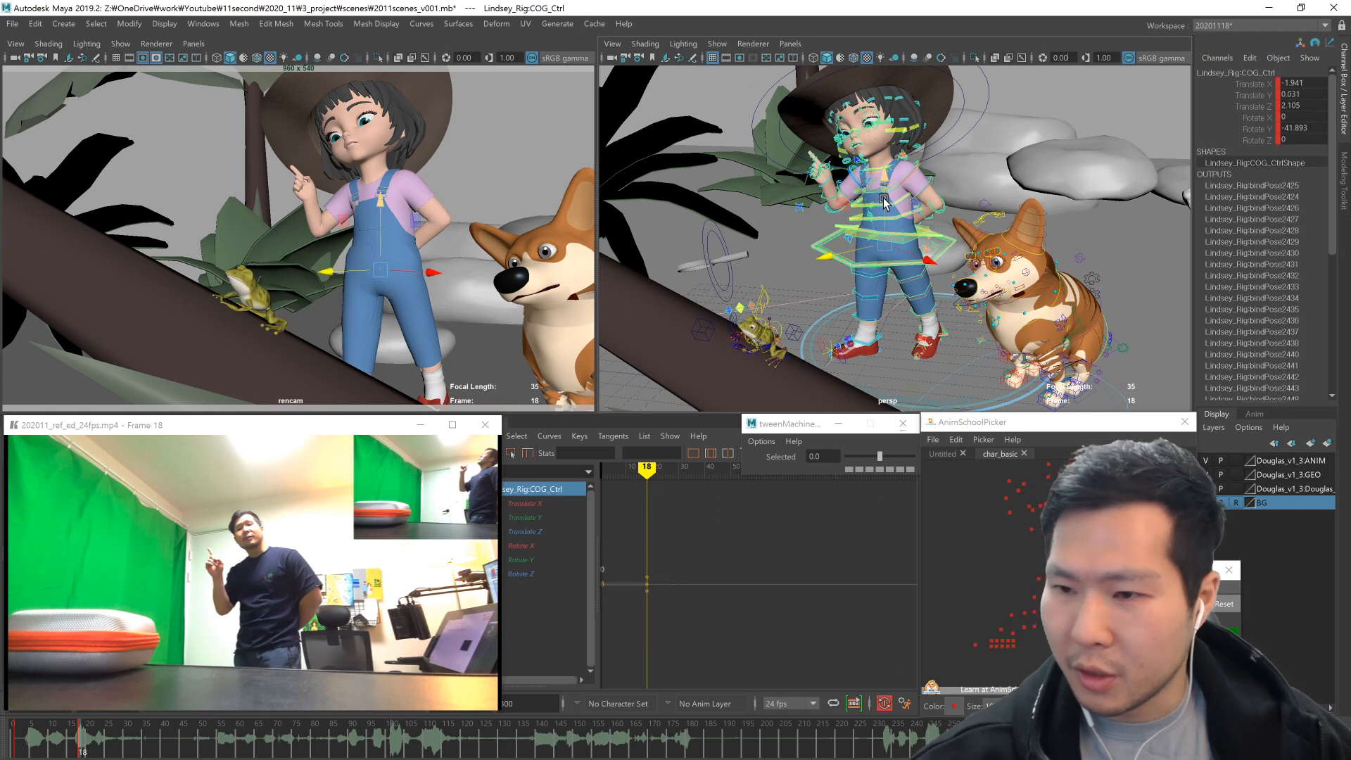
drag(883, 198, 884, 201)
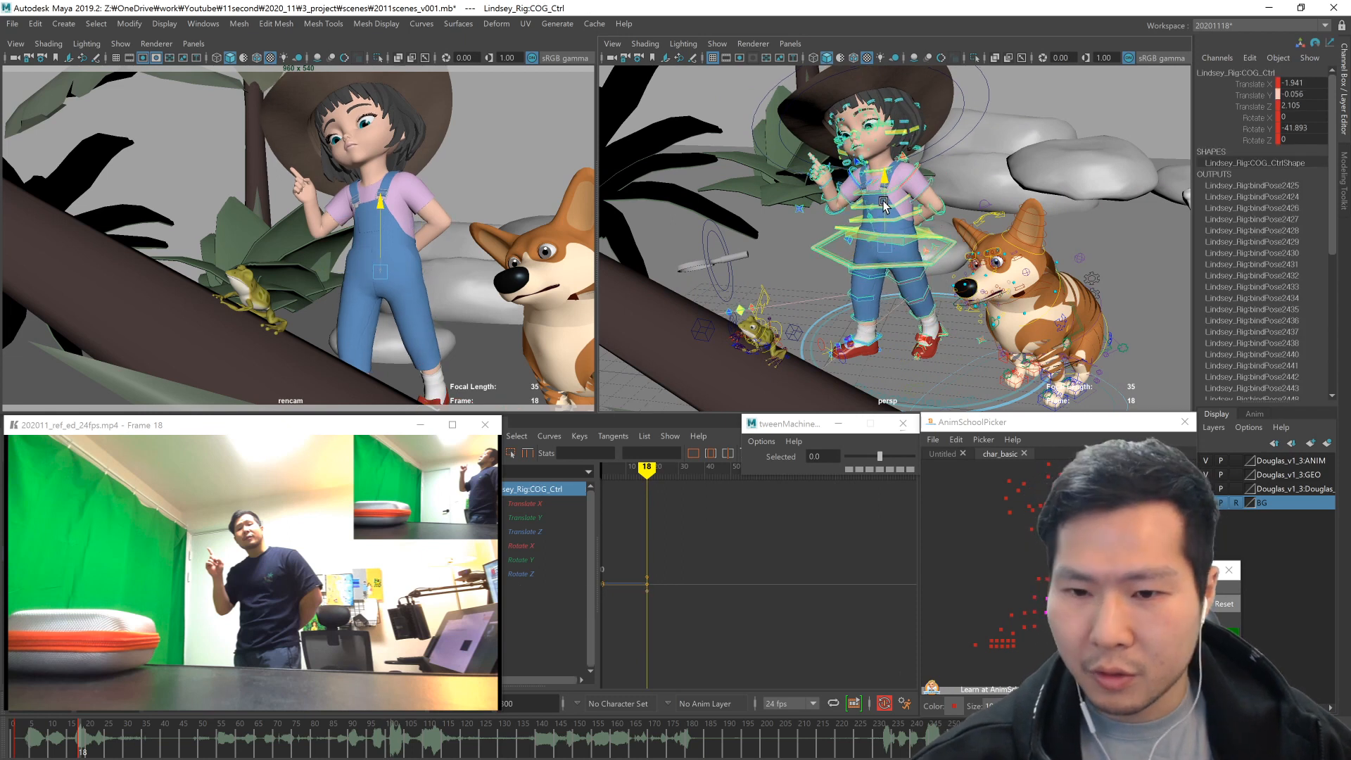
- Match the left leg IK control's translation at frame 1 to its frame 18 key using tweenMachine at 100
click(949, 347)
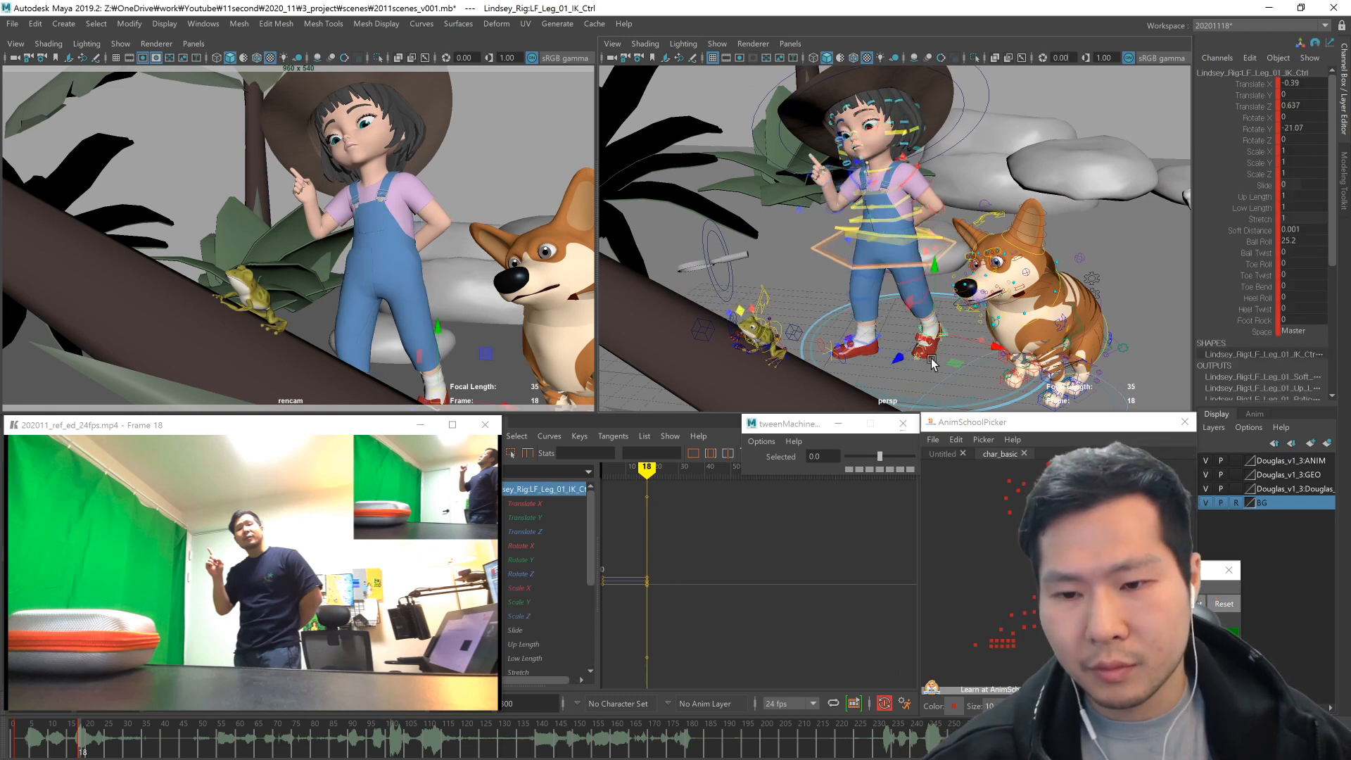
key(alt+shift+v)
drag(1256, 107, 1263, 84)
click(909, 468)
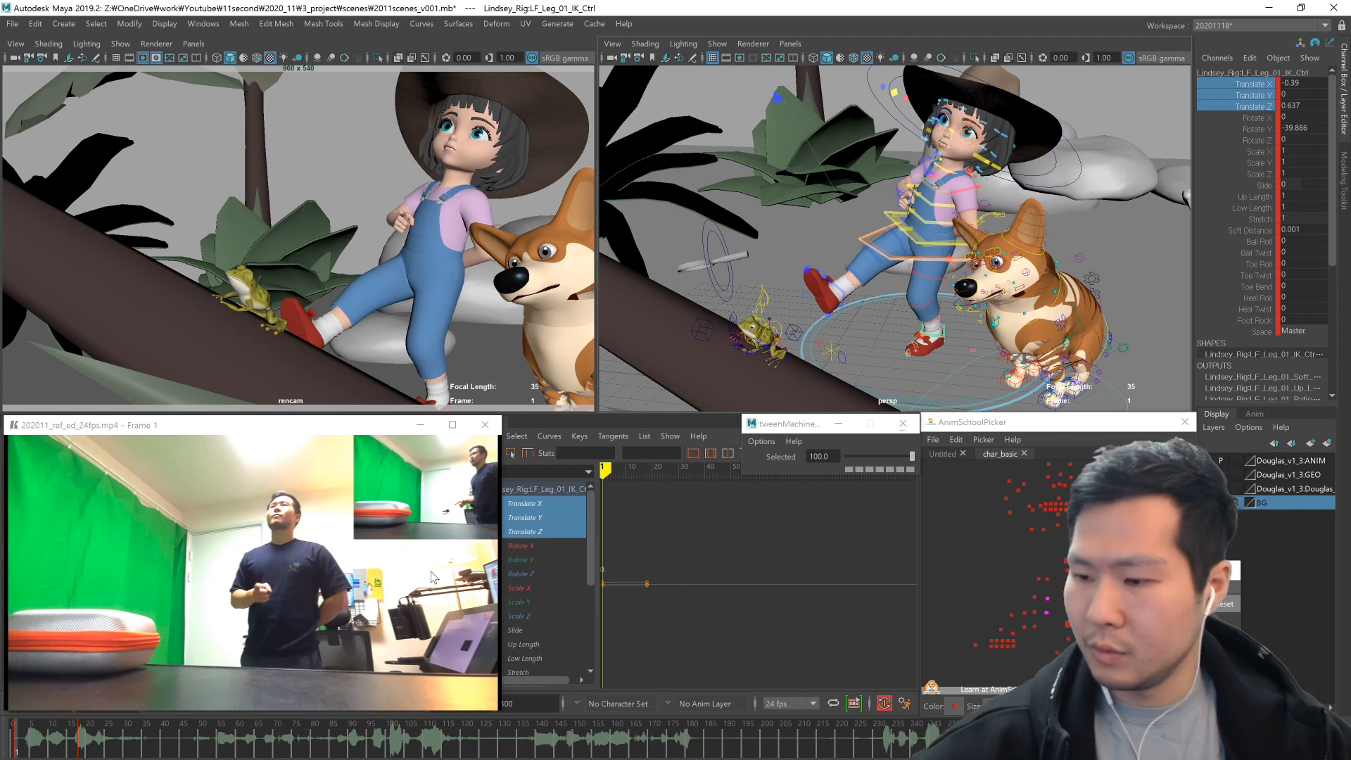
- Move the COG control at frame 1 to about -0.24, -0.01 and 0.32 over the shifted foot, and compare both key poses
click(1090, 569)
click(923, 236)
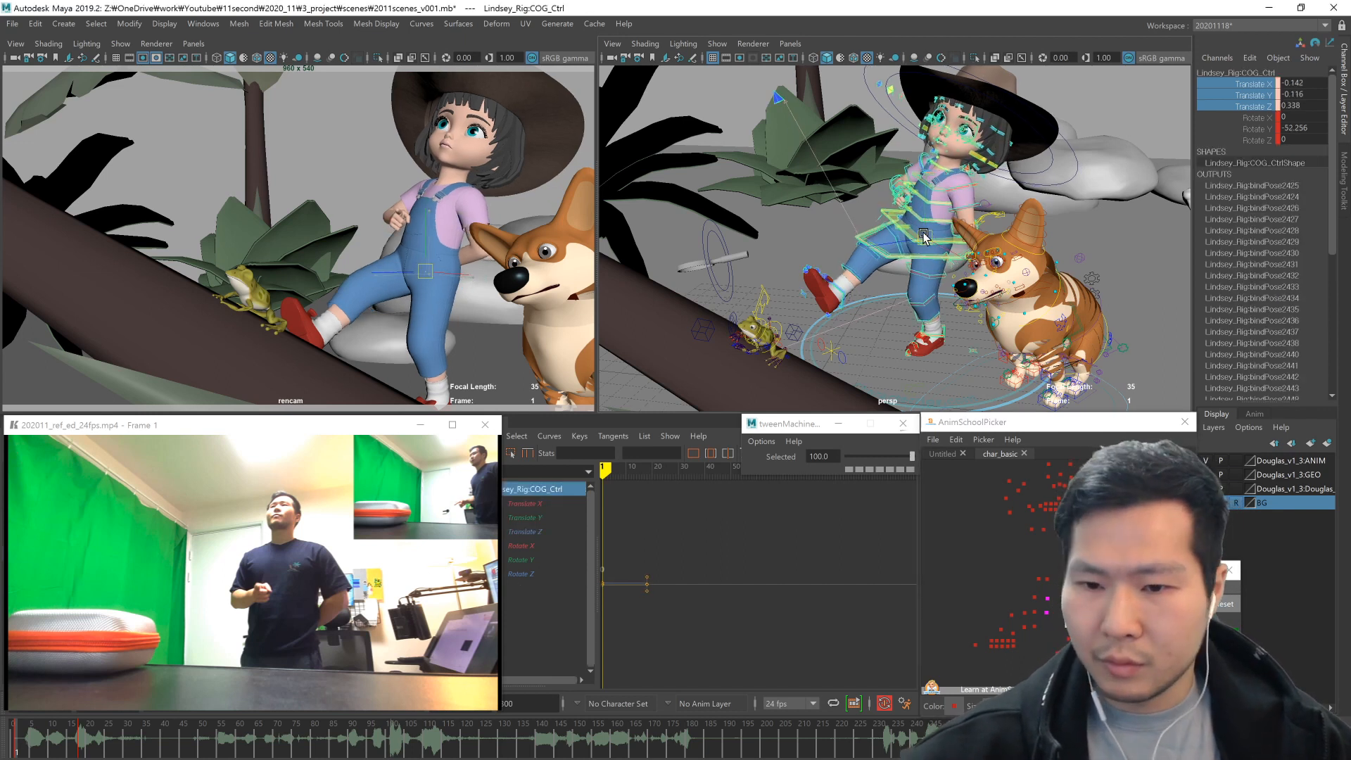
drag(922, 232, 925, 232)
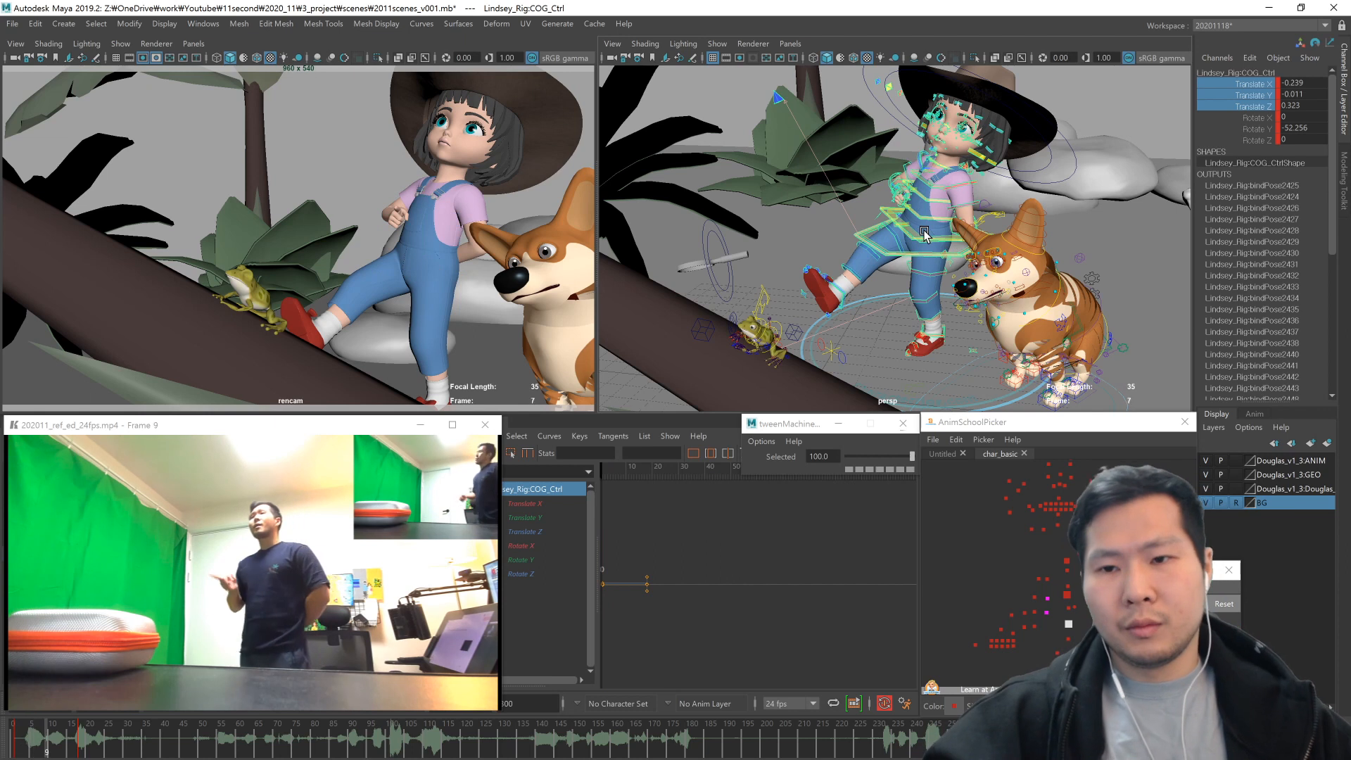
key(period)
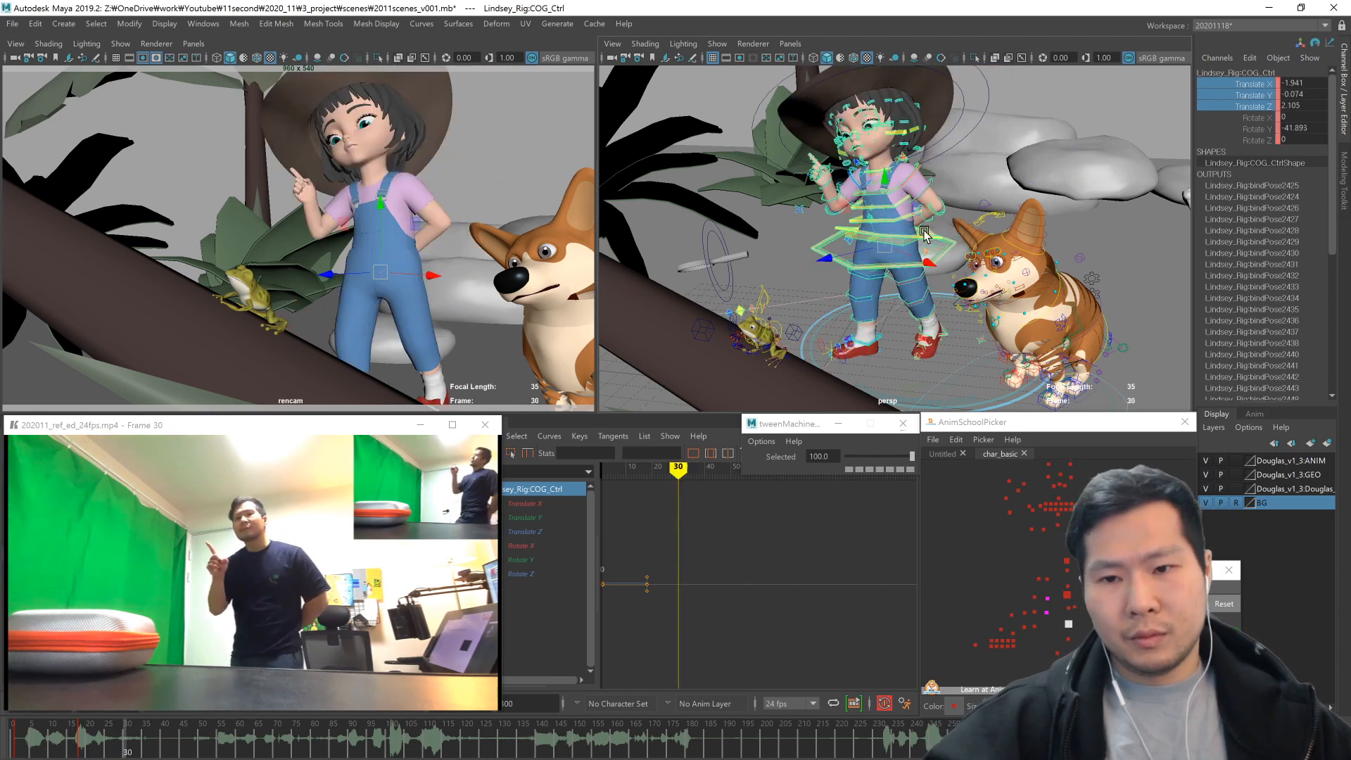
key(comma)
key(period)
key(comma)
key(period)
key(comma)
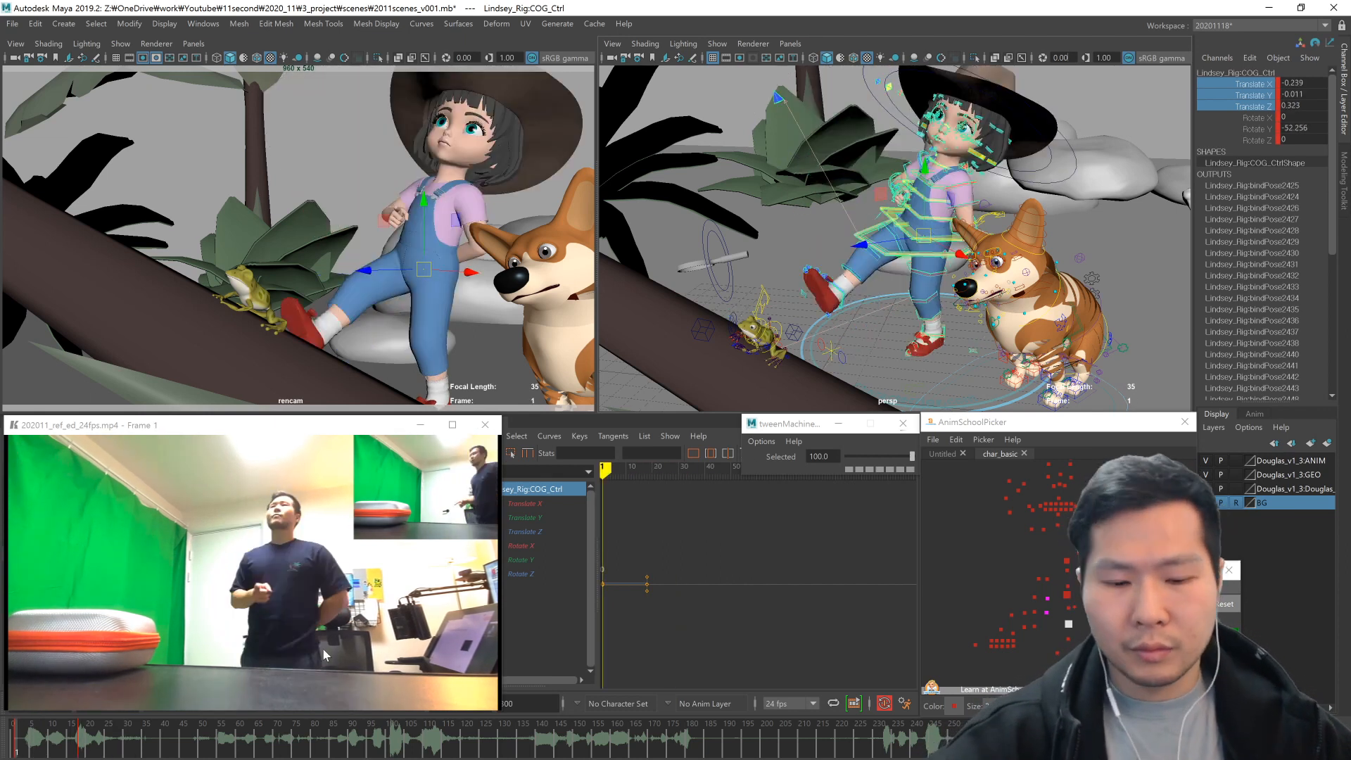
- Rotate the right wrist FK control at frame 18 to about -12.9, 10.1 and 22.5
drag(30, 750, 84, 743)
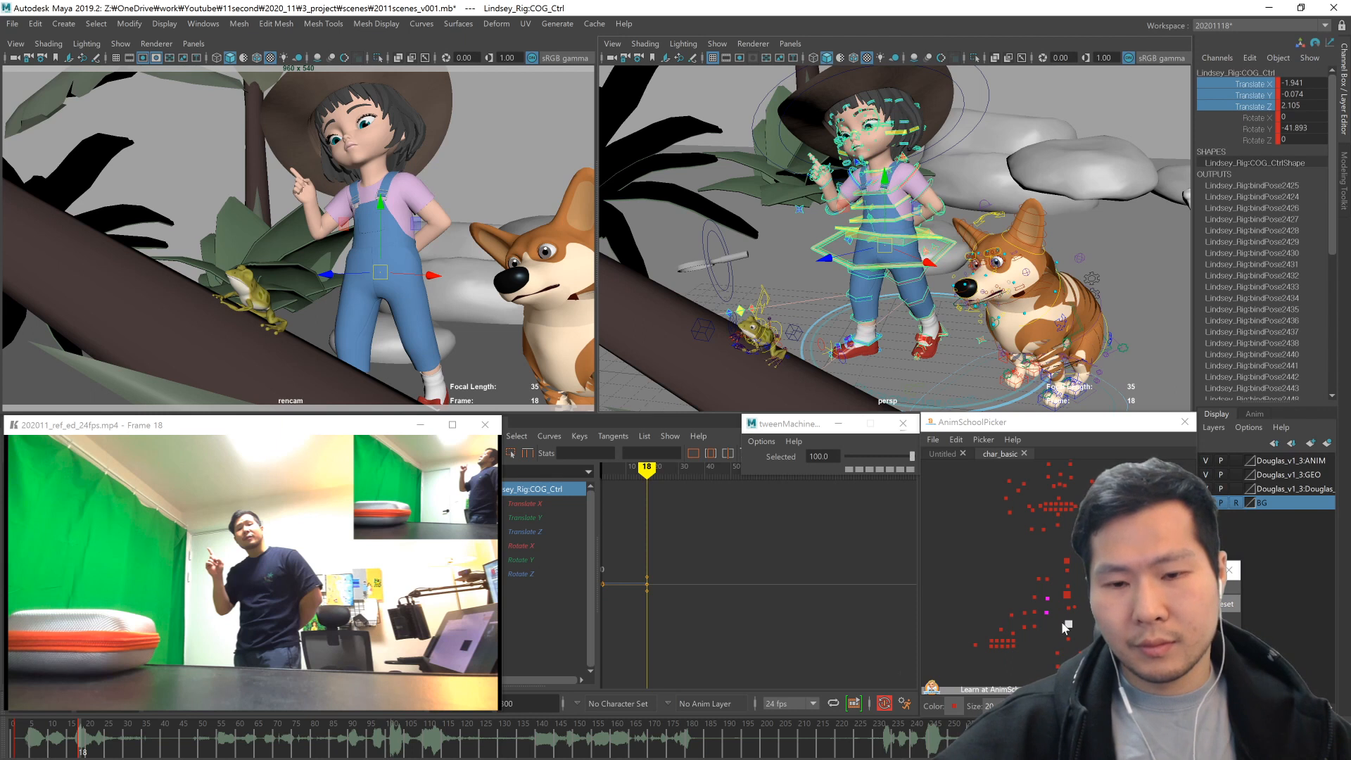
click(1034, 626)
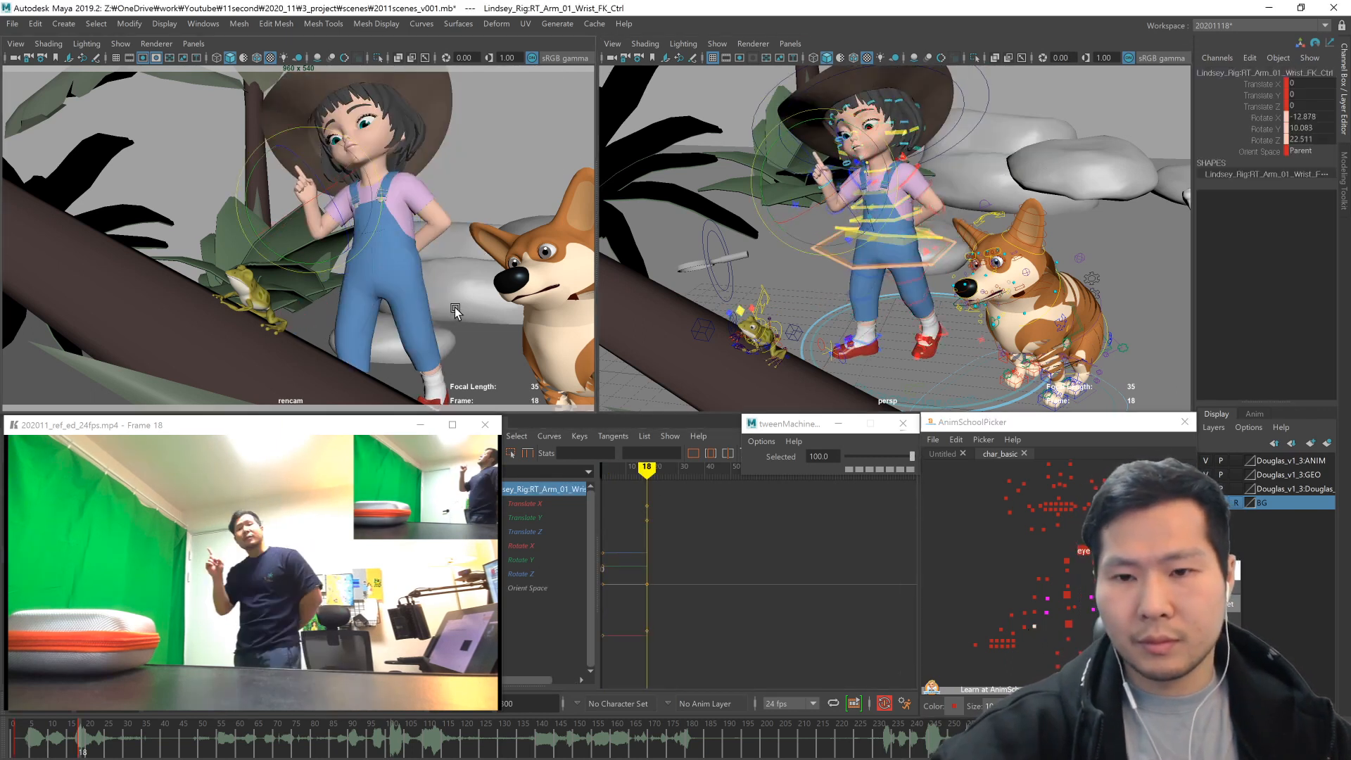
- On frame 18, set the girl's right elbow to about -114 in Rotate Y and adjust the neck rotation to about 1.2, 19.1, 21.8
click(355, 255)
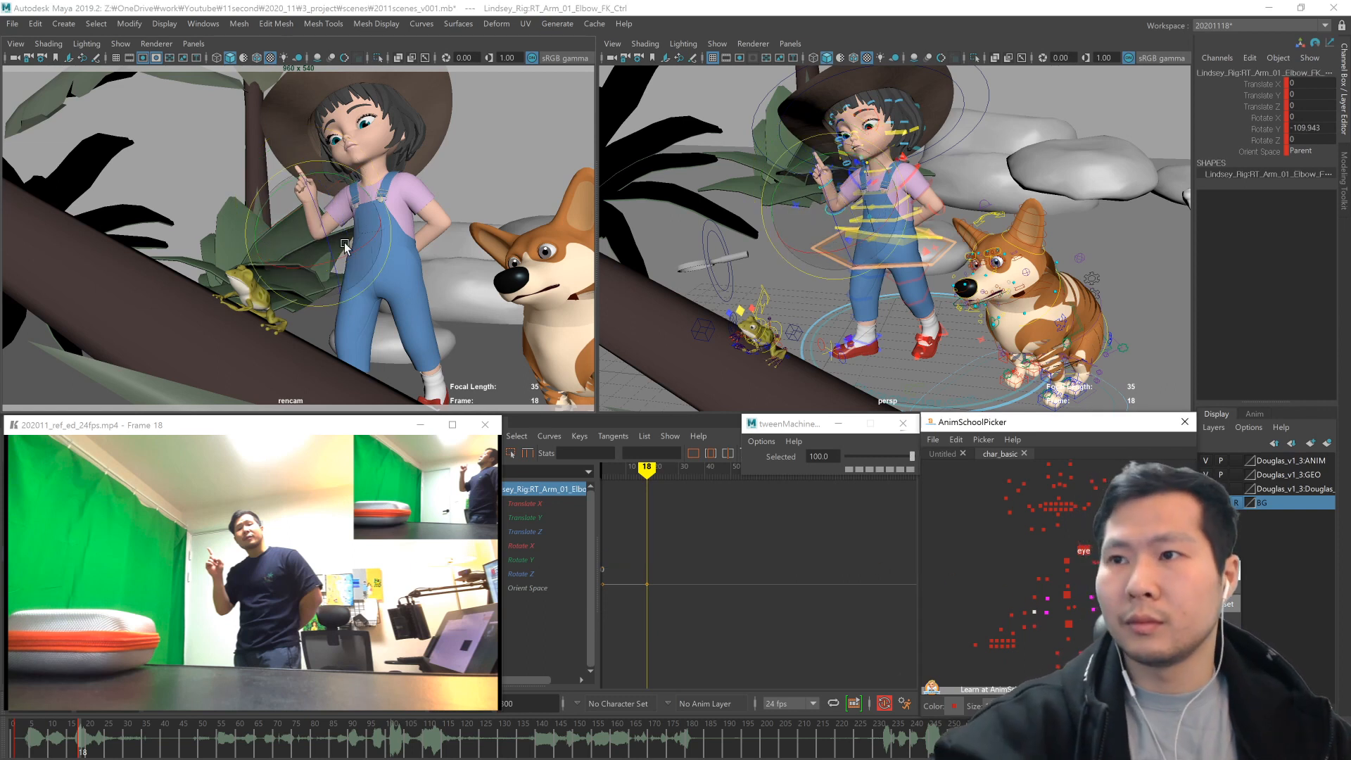
drag(327, 173, 336, 172)
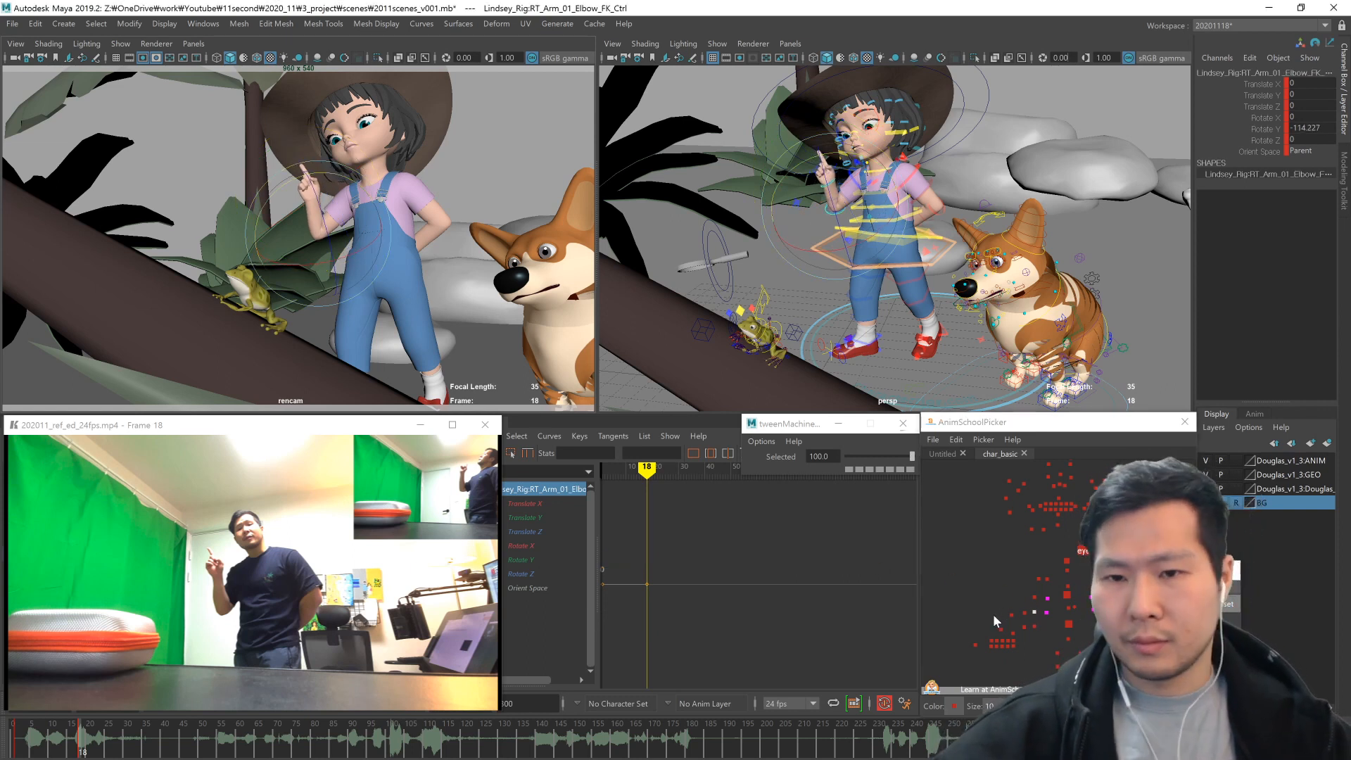
click(1067, 561)
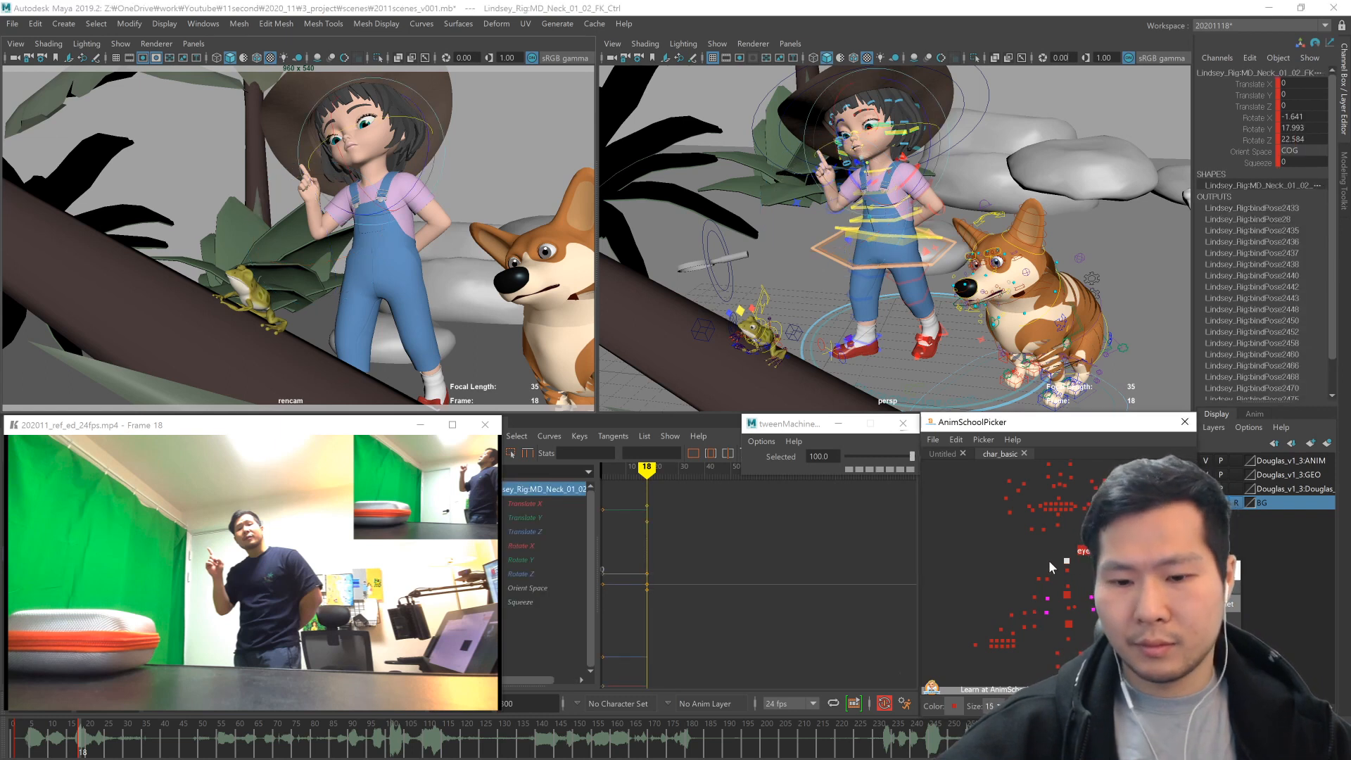
drag(394, 187, 391, 189)
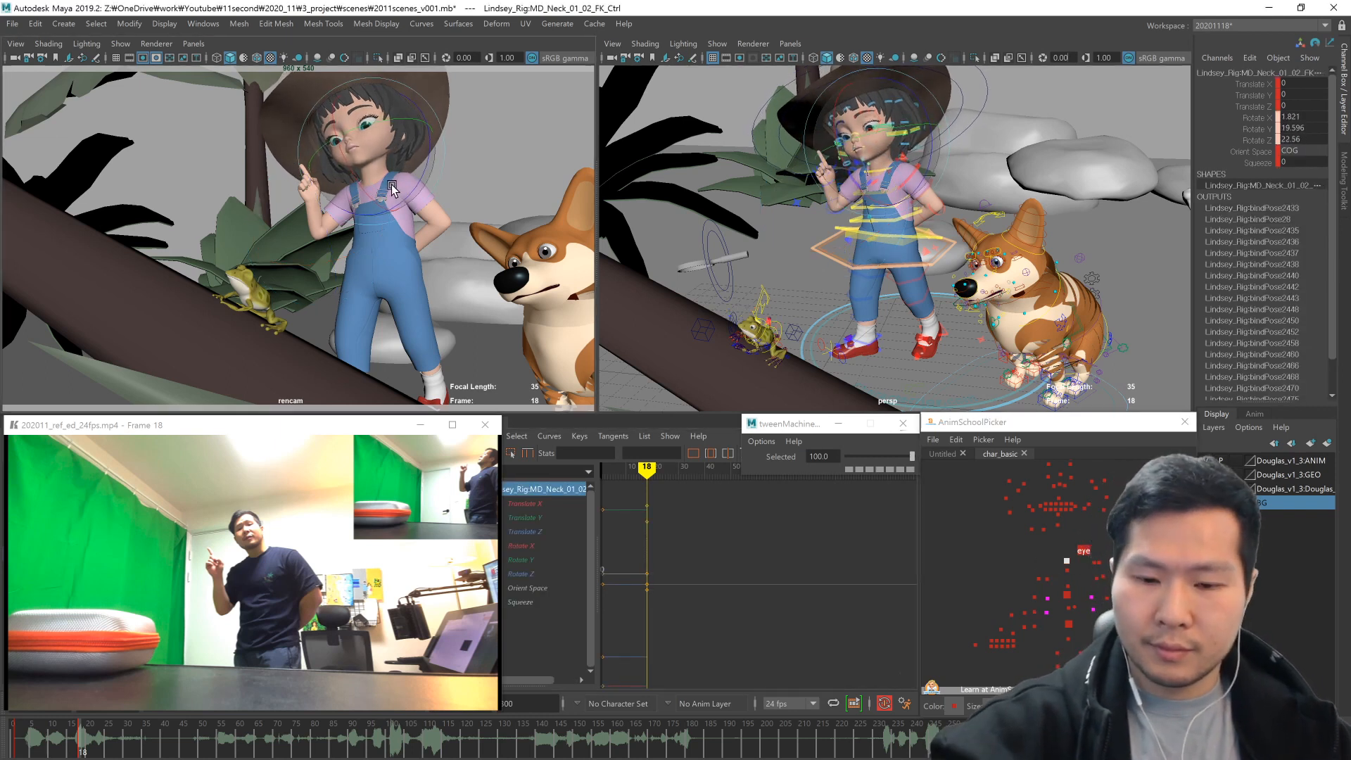
key(comma)
key(period)
- Key all of the girl's rig controls at frame 40 and compare with the frame 18 pose
mouse_move(80, 748)
mouse_down()
mouse_move(254, 744)
mouse_move(88, 750)
mouse_move(165, 750)
mouse_up()
key(comma)
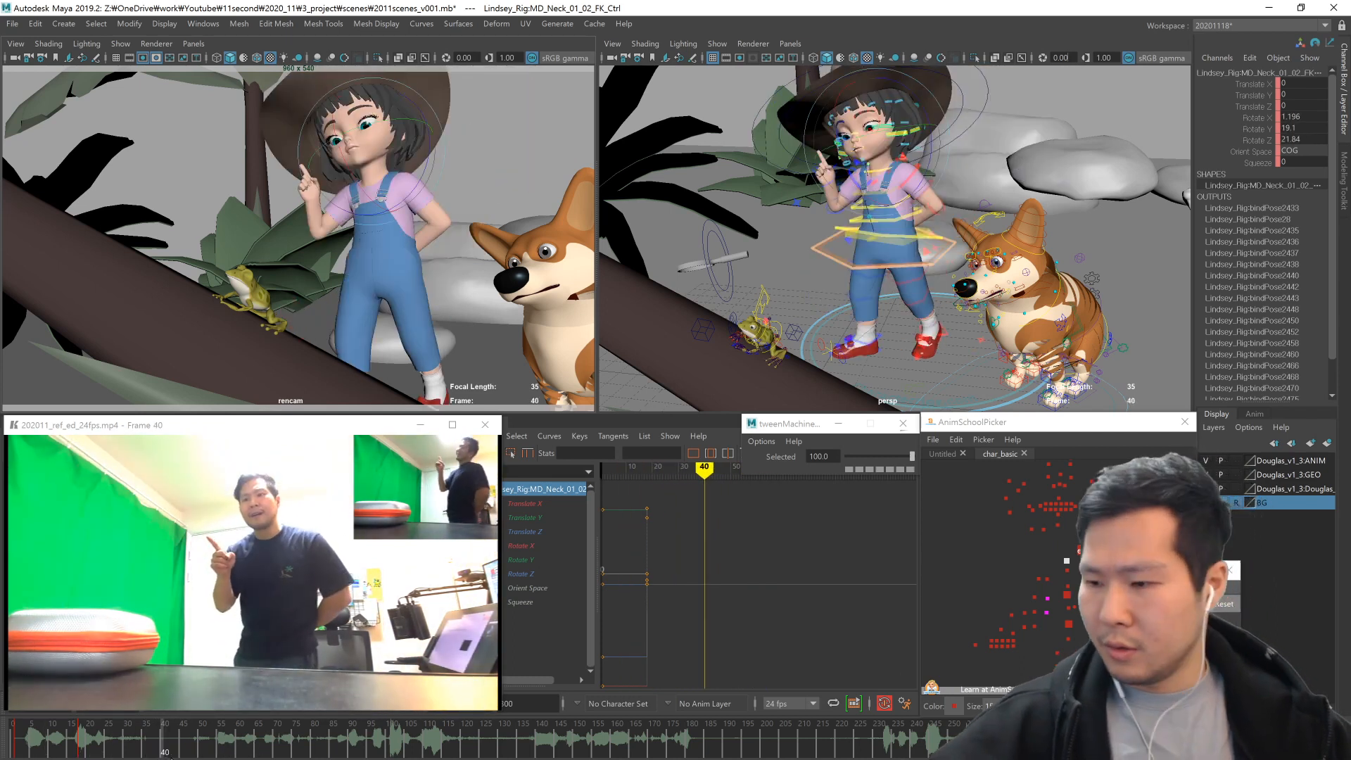
click(1126, 556)
click(1125, 563)
key(s)
shift+click(1126, 563)
key(comma)
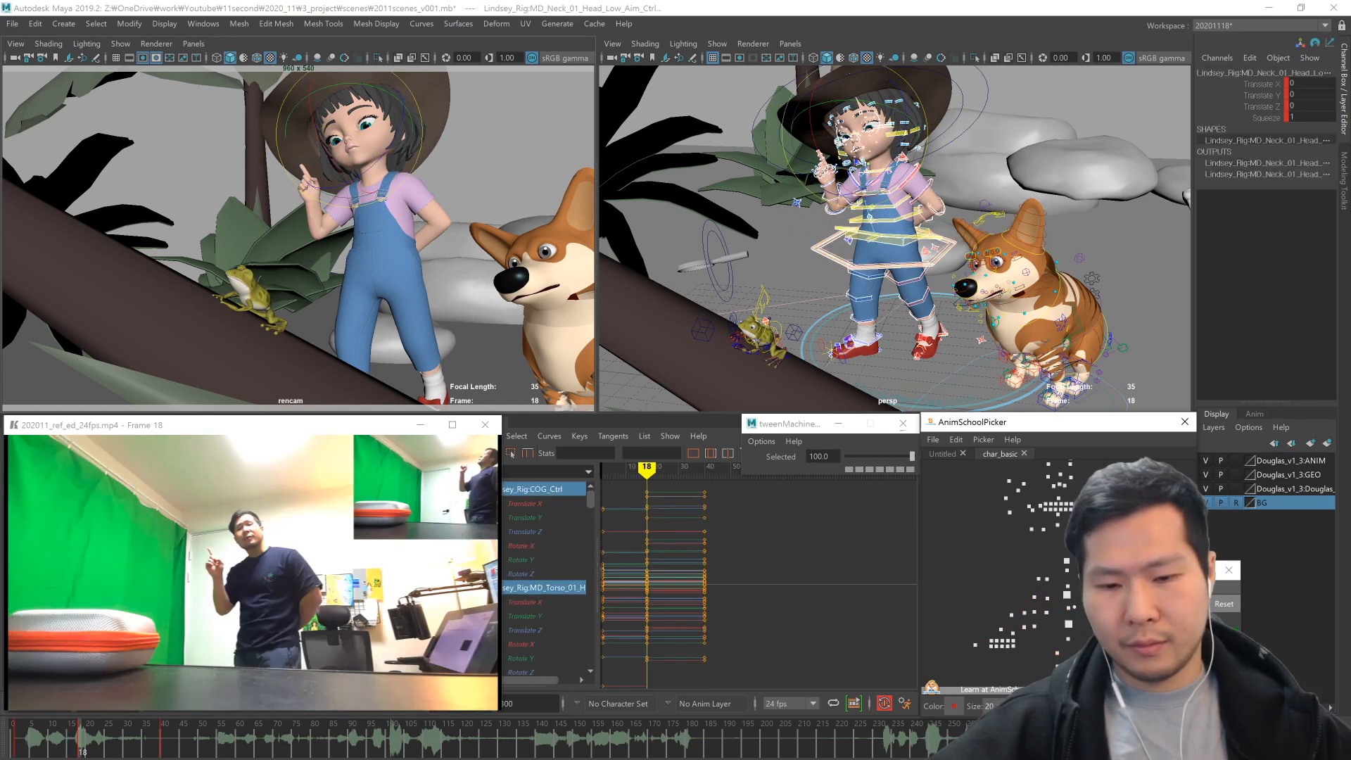
key(period)
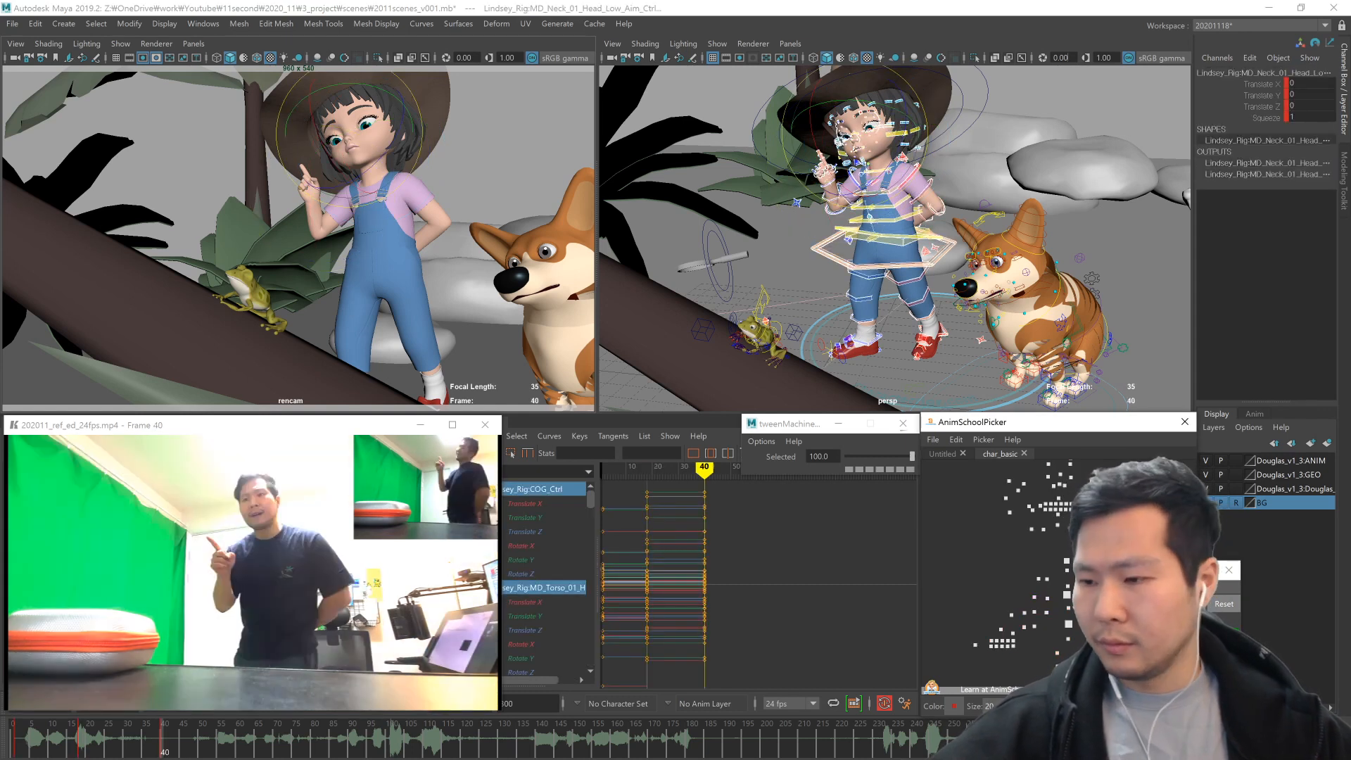
- Move the girl's COG control to about -1.66, -0.07, 5.29 at frame 40 and turn it to about -47 in Rotate Y
click(1068, 623)
alt+drag(952, 281, 947, 378)
key(w)
drag(875, 283, 909, 277)
key(e)
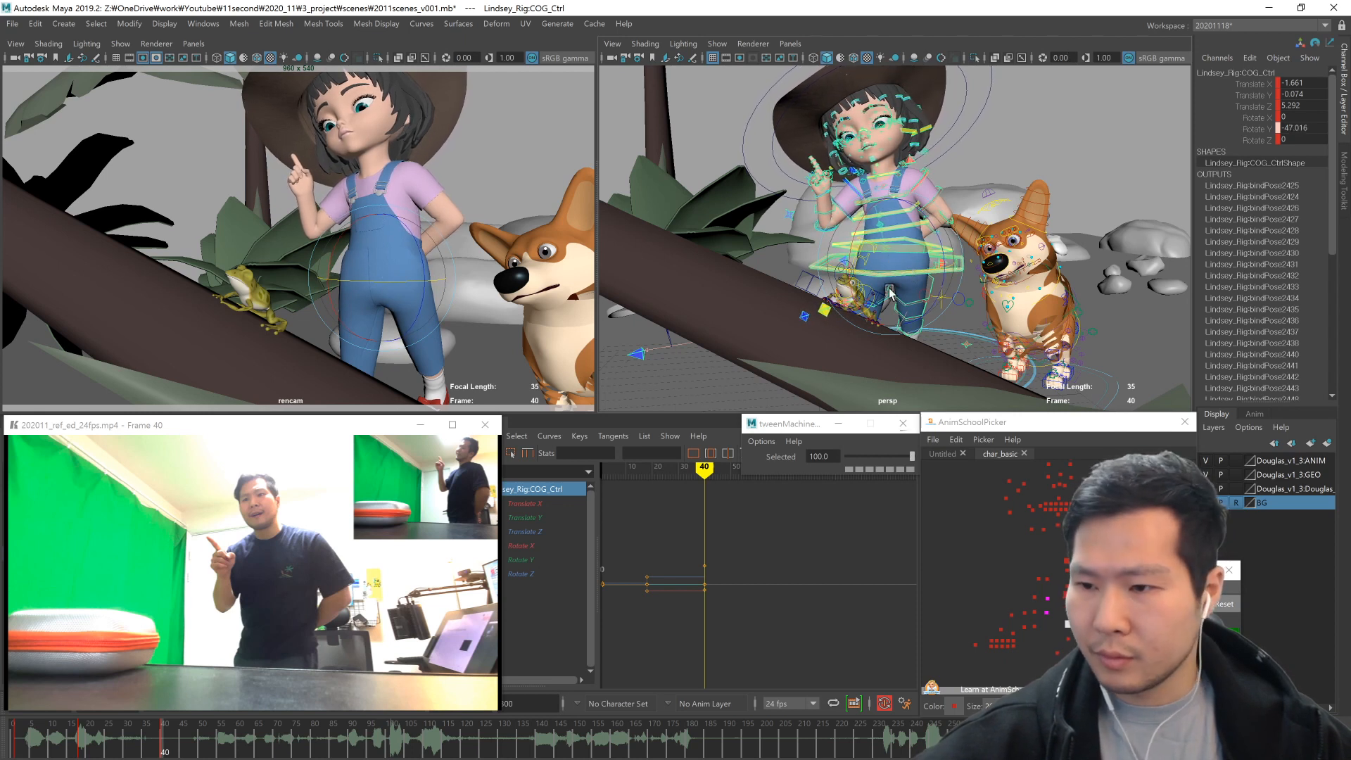
- At frame 40, switch the girl's main eye aim control to Master space and place it at the frog, about -4.16, -5.54, 6.72
click(828, 328)
click(1309, 151)
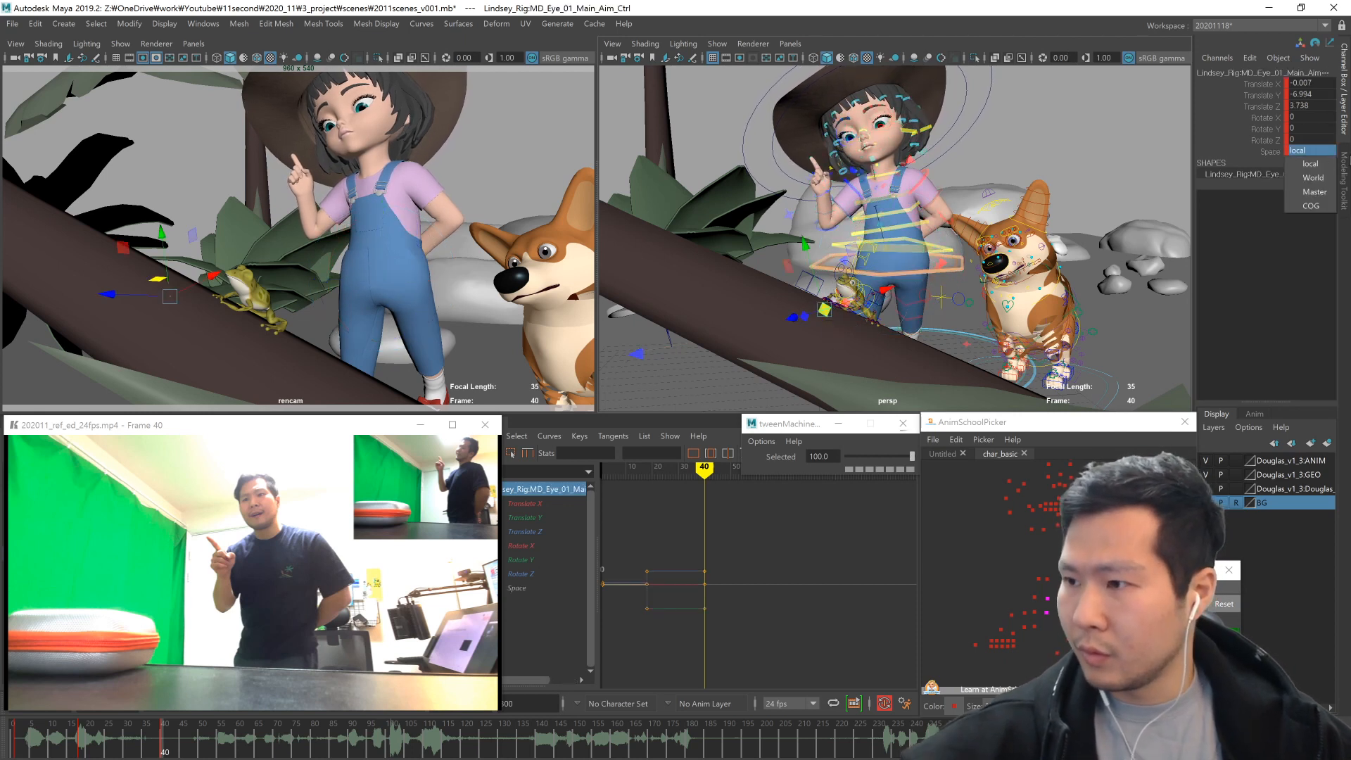
click(1314, 191)
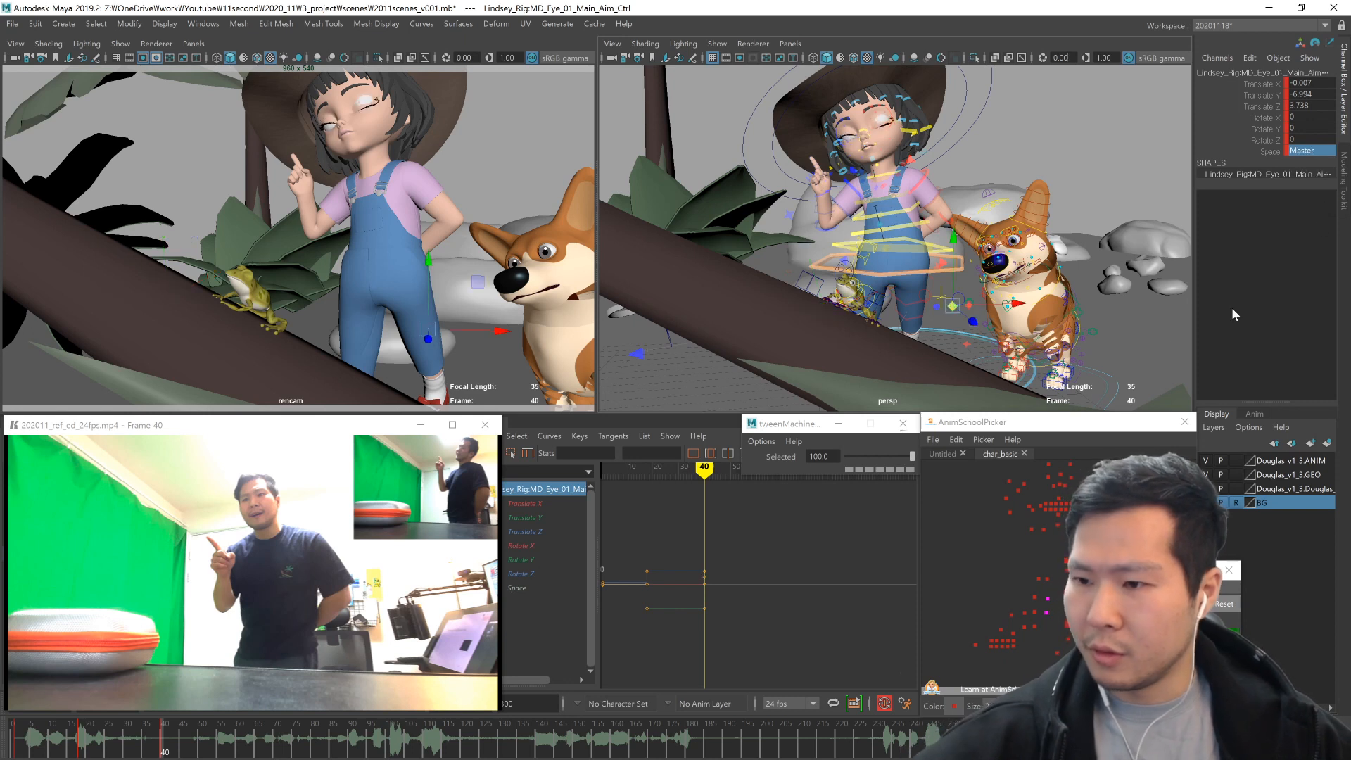
alt+drag(1024, 360, 980, 360)
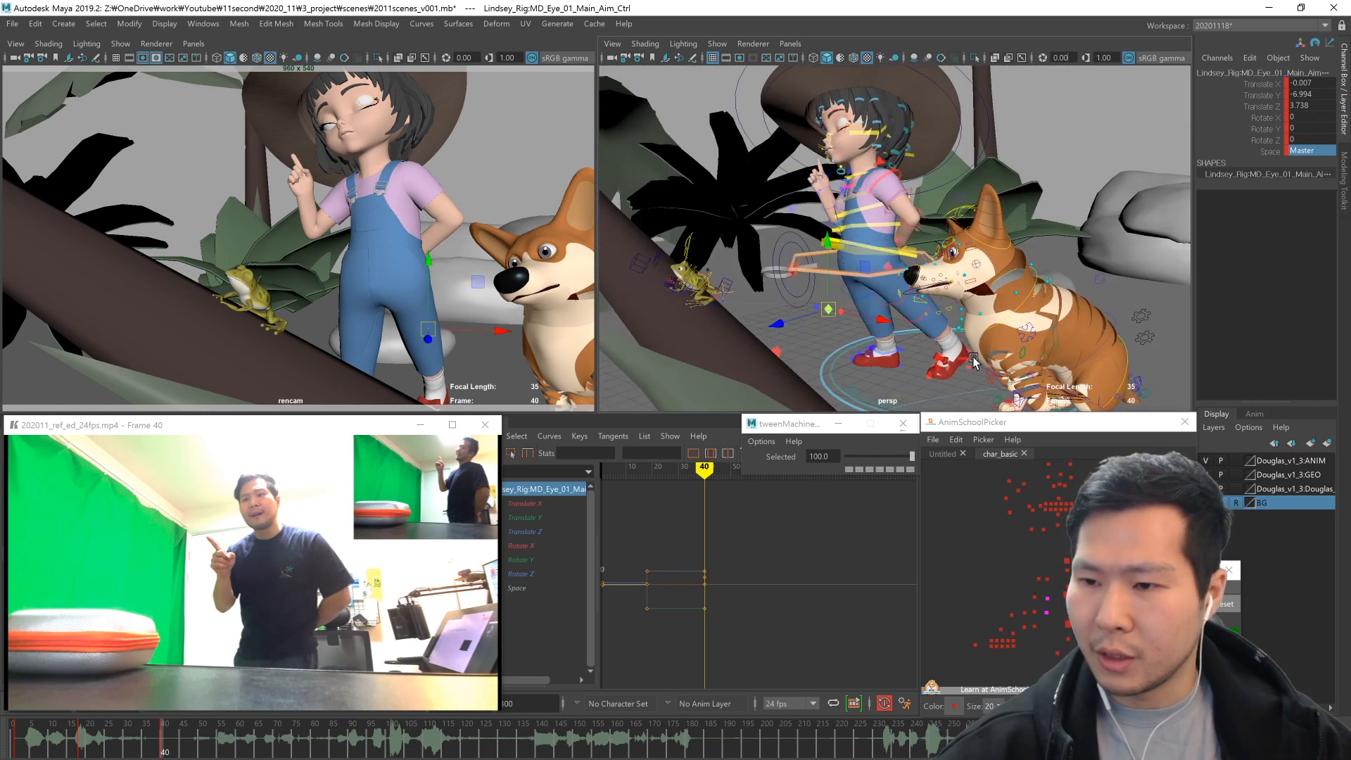
middle_drag(854, 337, 825, 326)
alt+drag(824, 328, 899, 351)
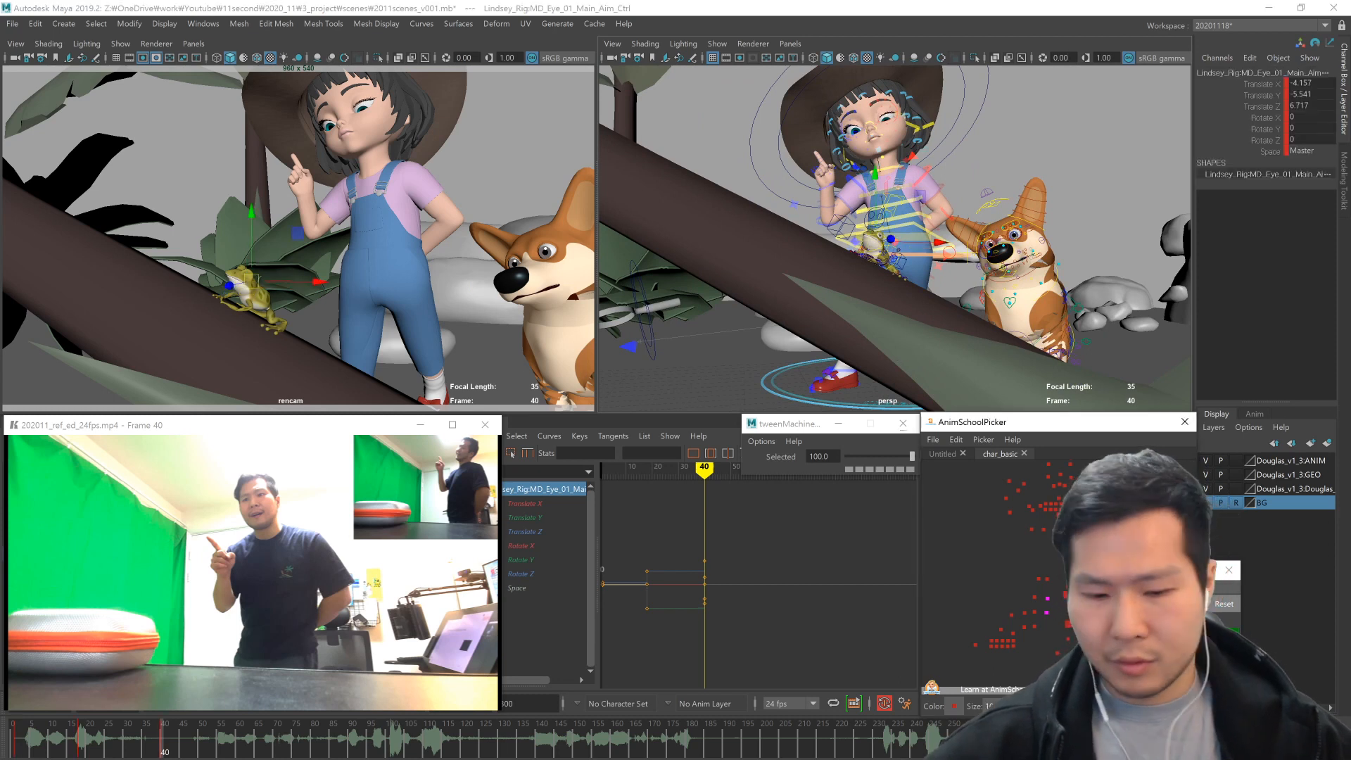
- On frame 18, switch the eye aim control to Master space, place it at about -4.24, -5.58, 6.82 and rotate it around Z
key(comma)
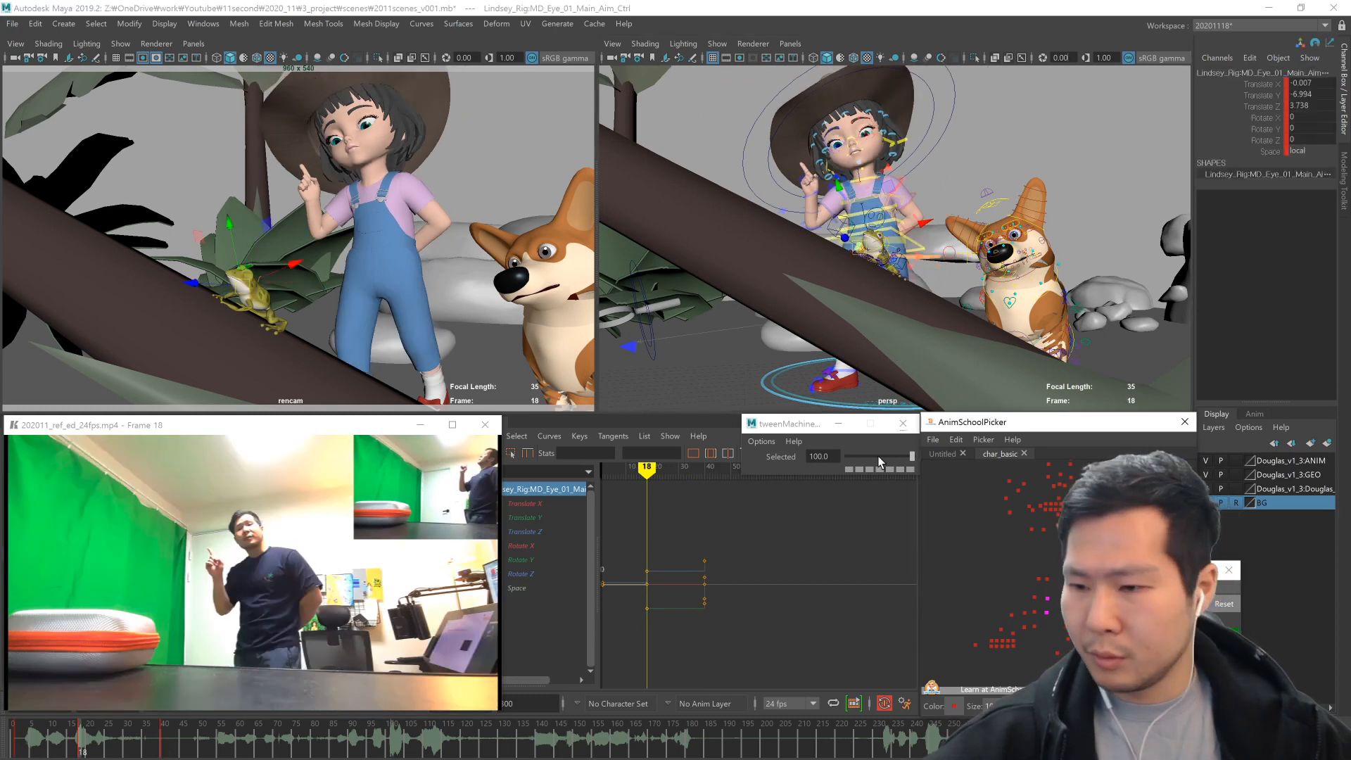
alt+drag(908, 303, 925, 335)
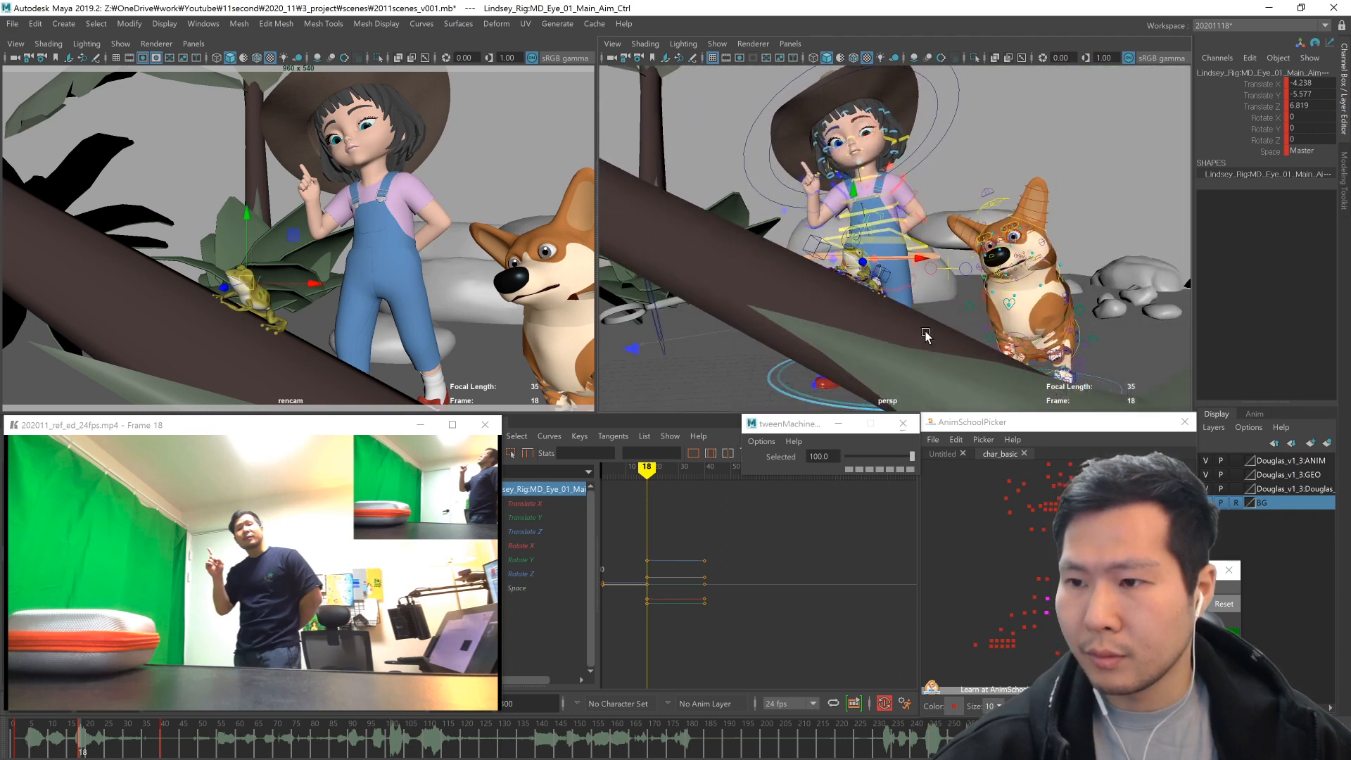
drag(842, 332, 847, 339)
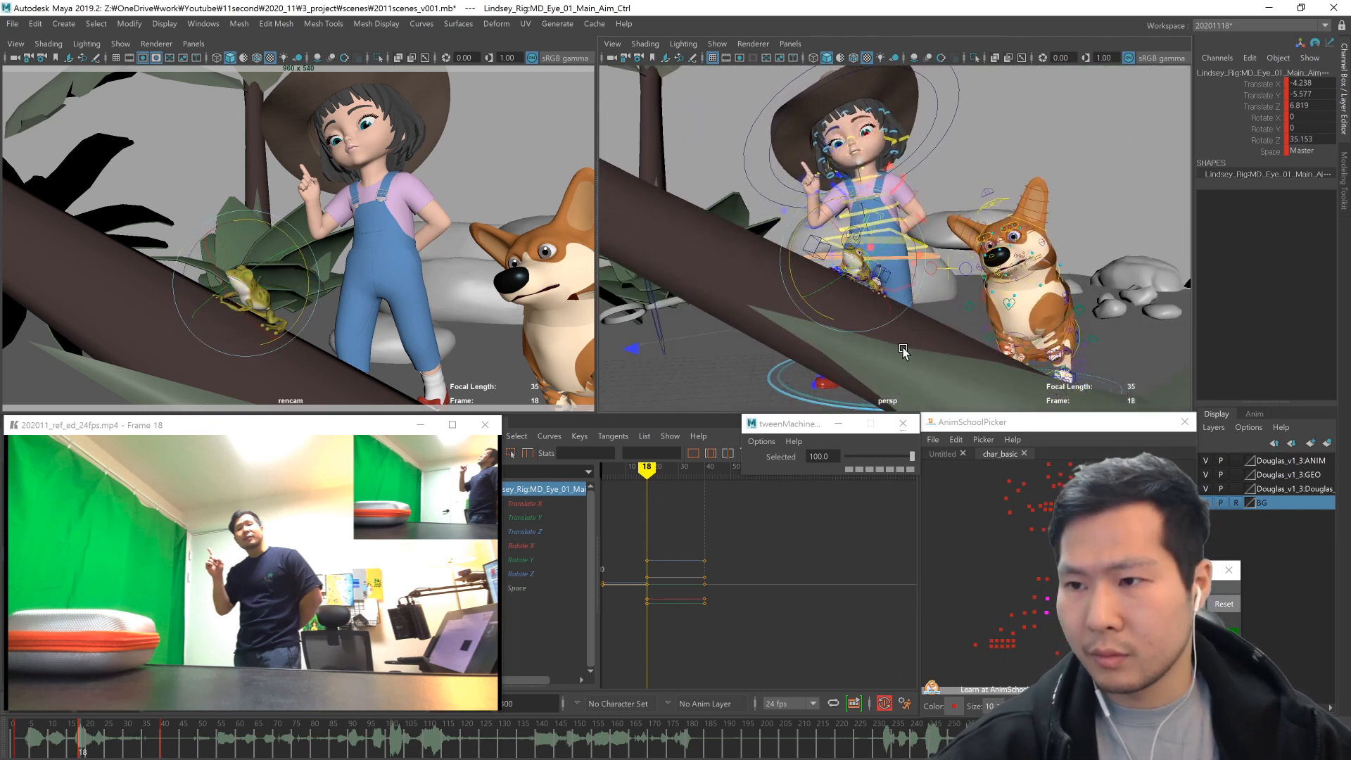
- On frame 1, set the eye aim to Master space, reposition it to about -2.49, 1.65, 5.70 and rotate Z to about -25.7
key(alt+shift+v)
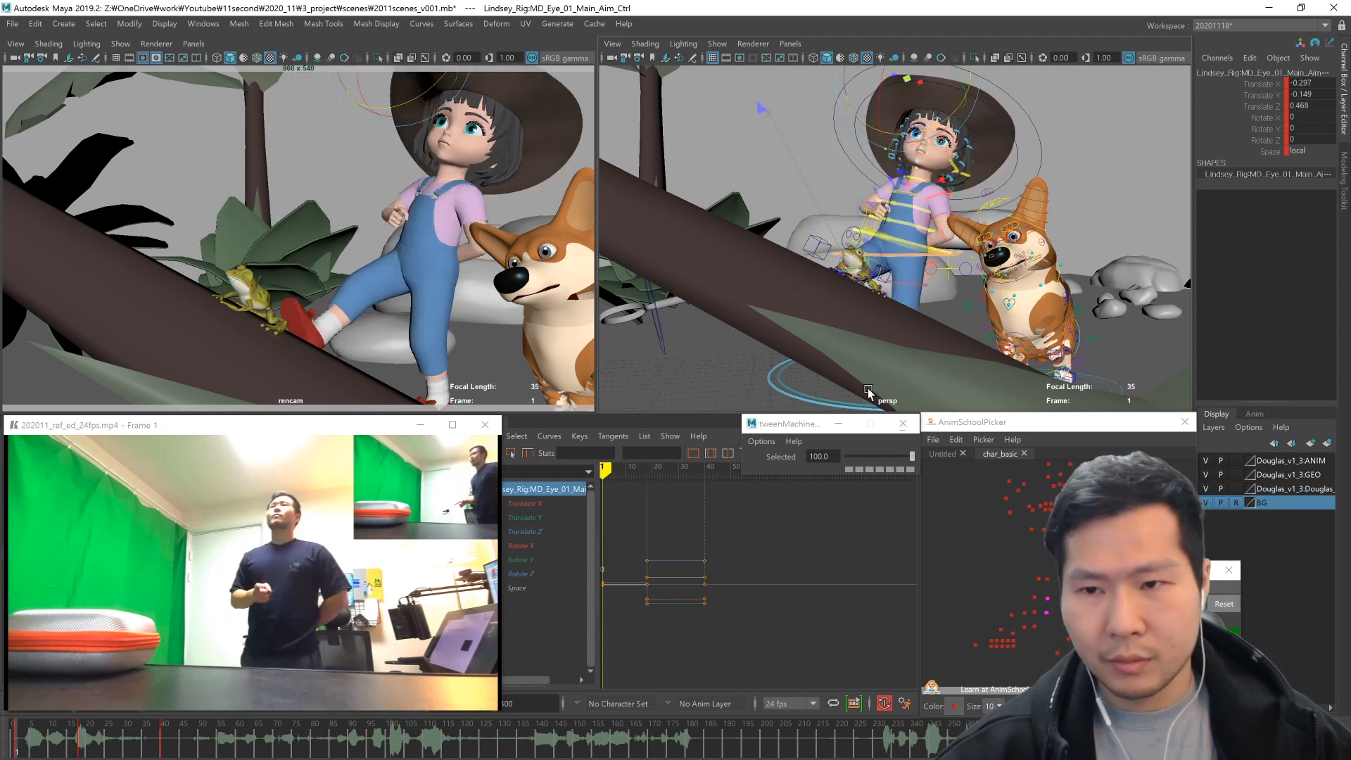
key(period)
key(comma)
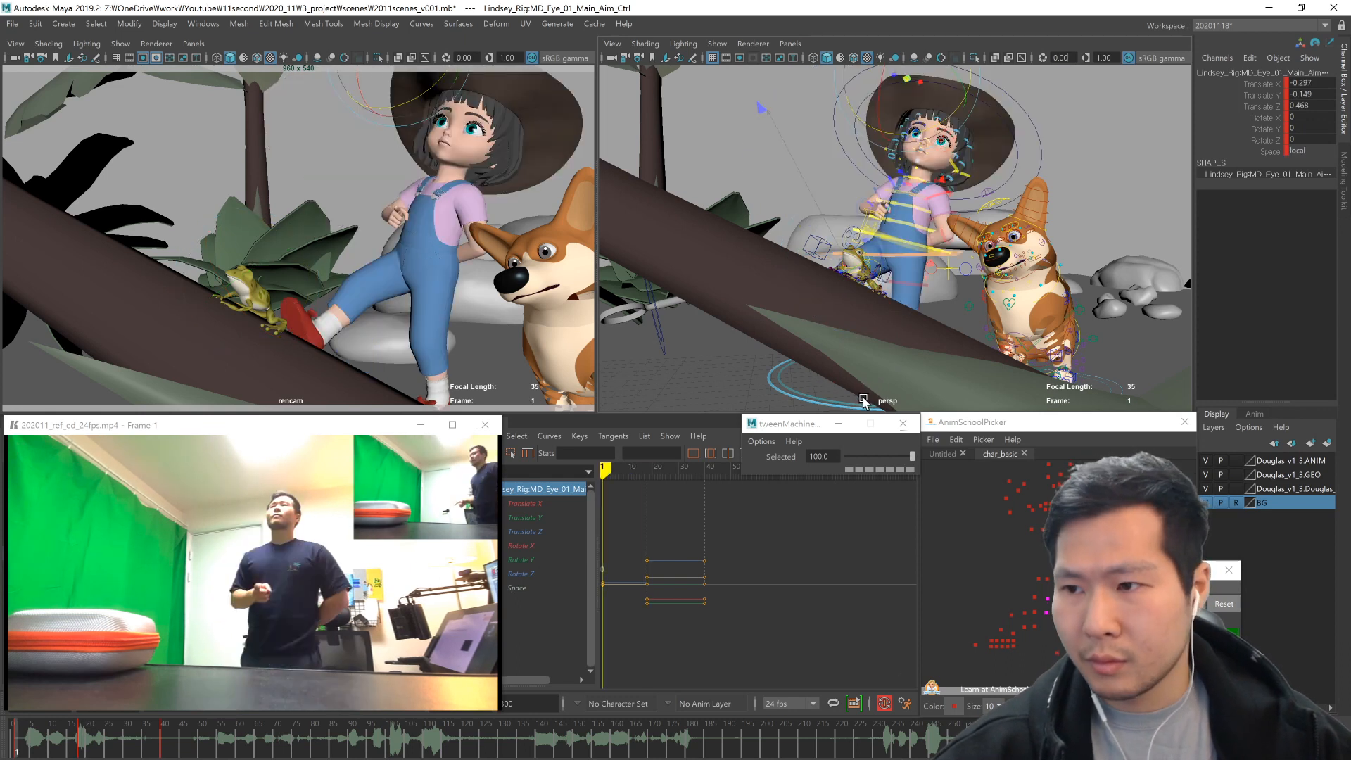
click(1270, 151)
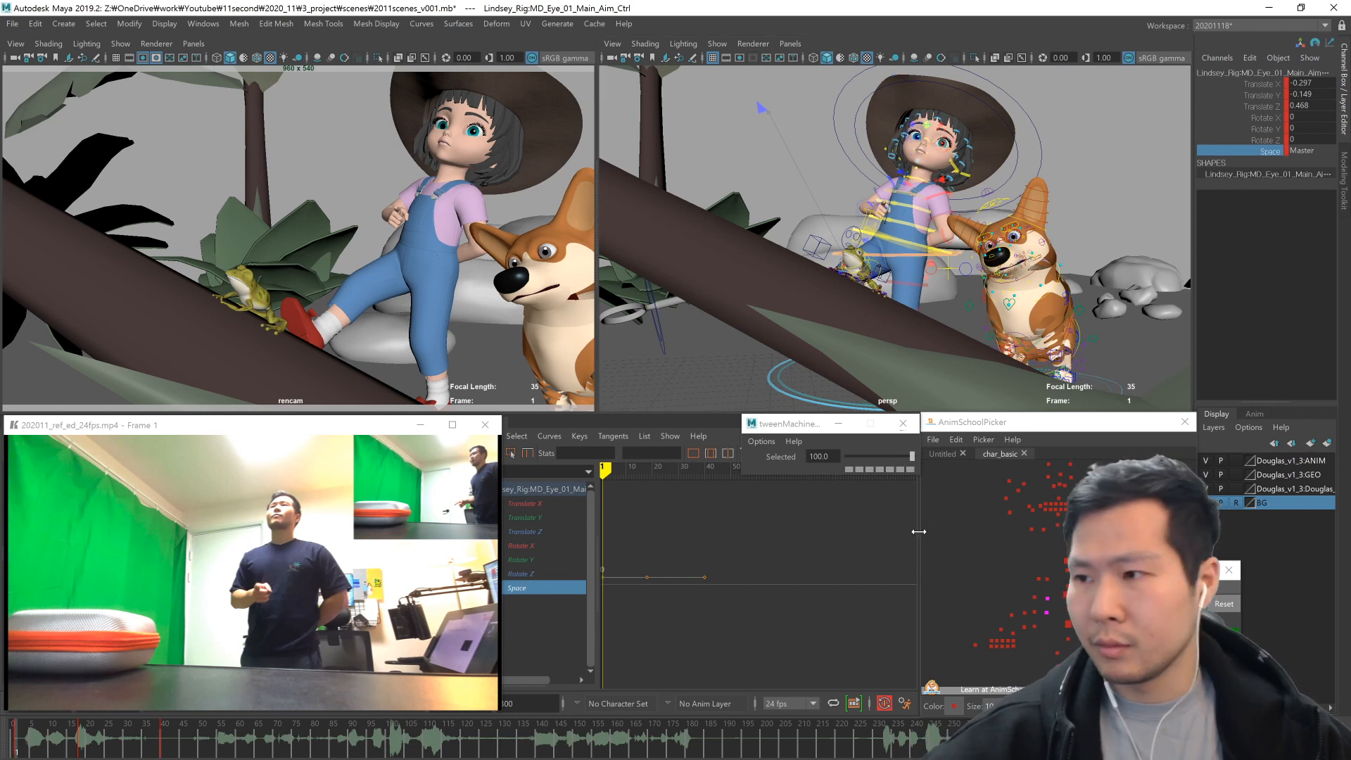
key(period)
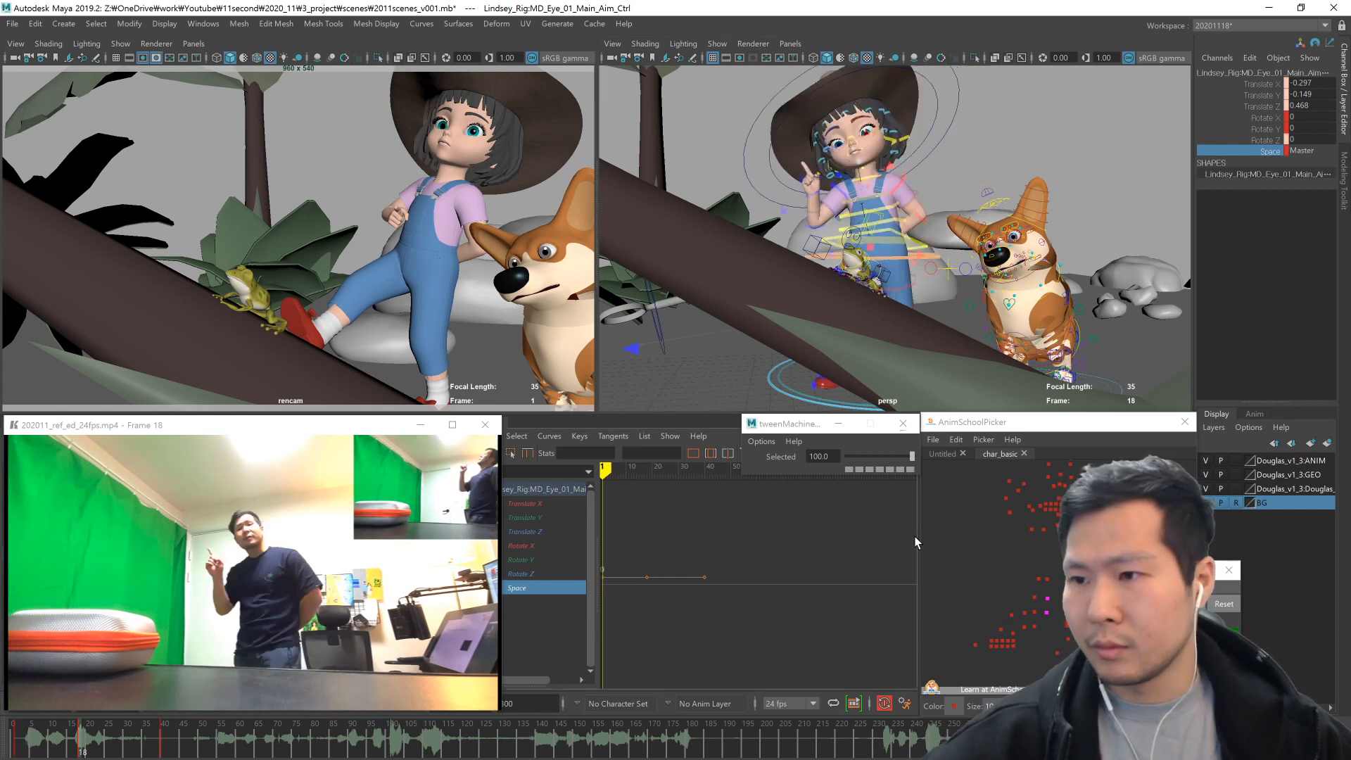
key(comma)
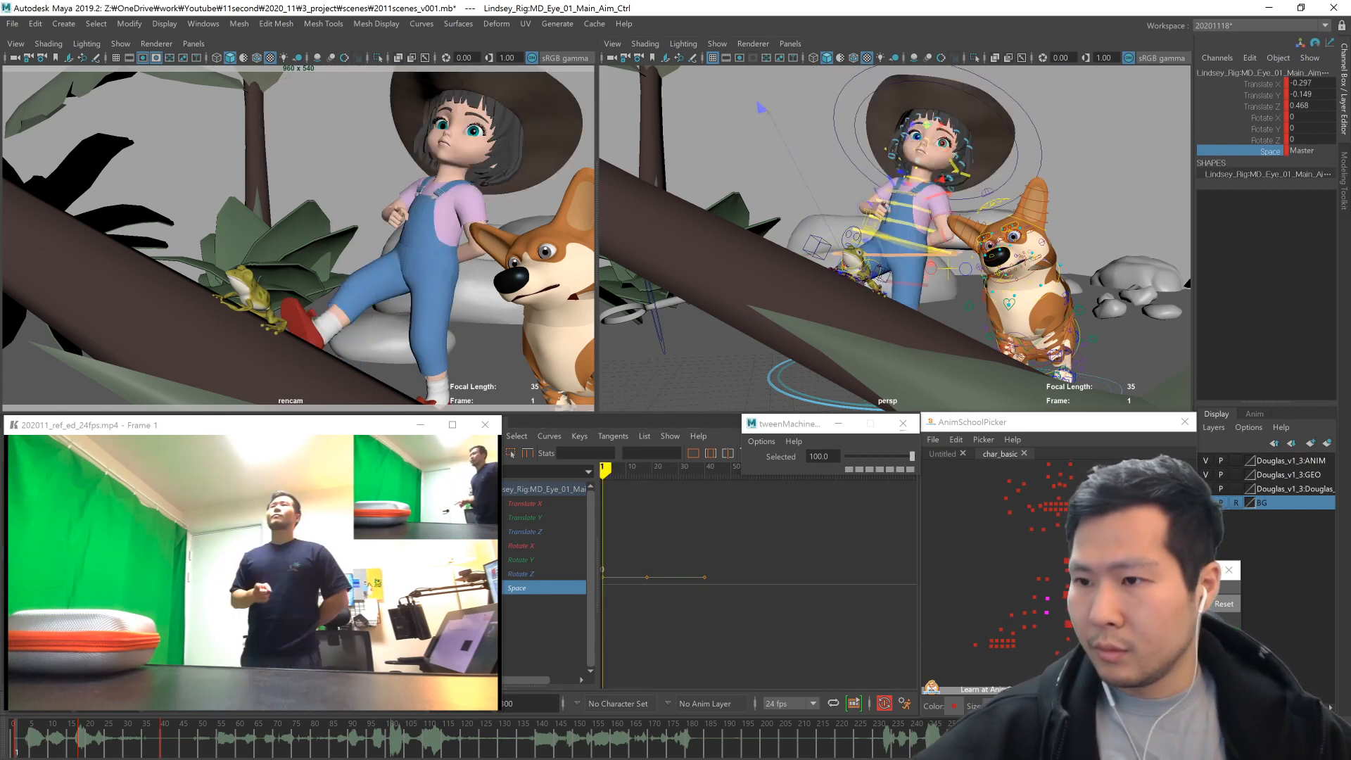
alt+drag(986, 265, 936, 198)
key(e)
right_click(886, 180)
drag(847, 190, 841, 180)
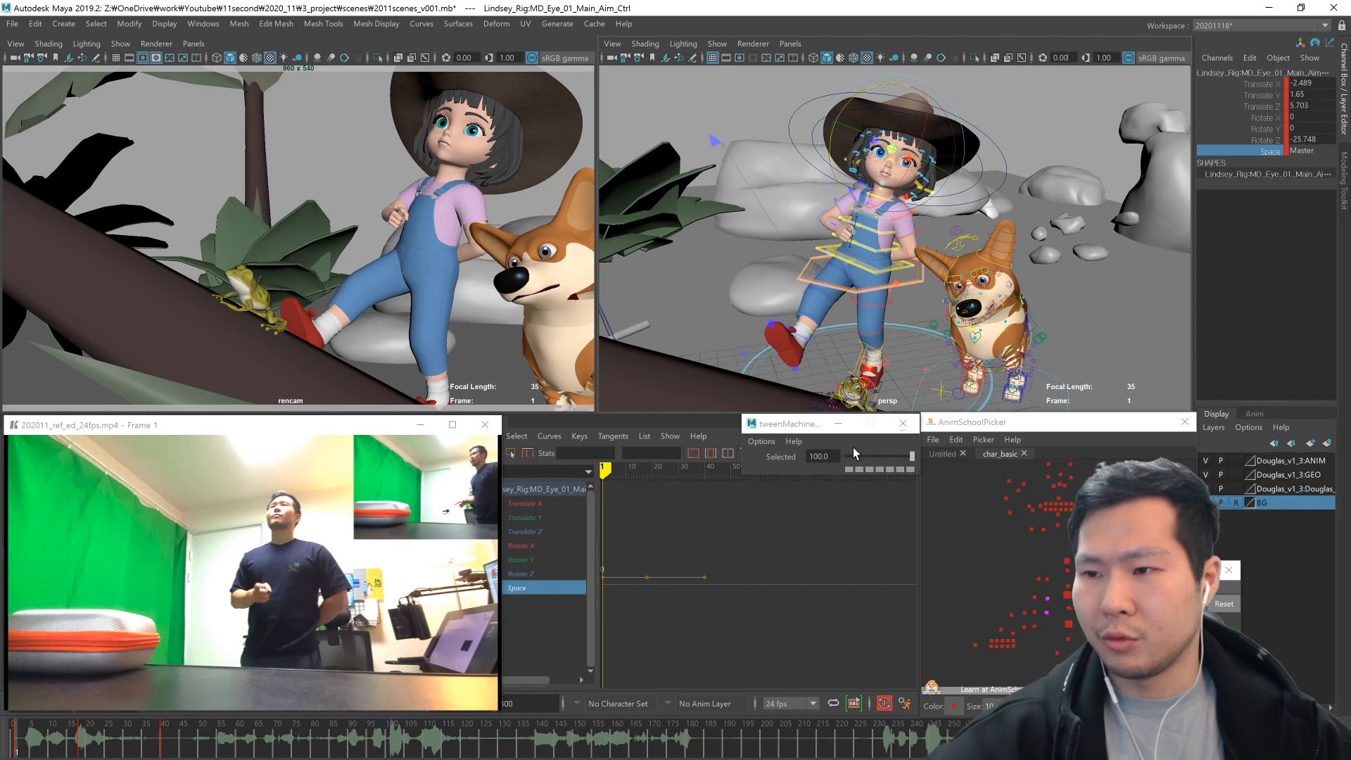
- Rotate the girl's eye aim control to about 21.2 in Rotate Z on frame 18
key(.)
mouse_move(939, 363)
alt+mouse_down()
mouse_move(941, 345)
mouse_move(943, 358)
alt+mouse_up()
middle_drag(943, 359, 932, 372)
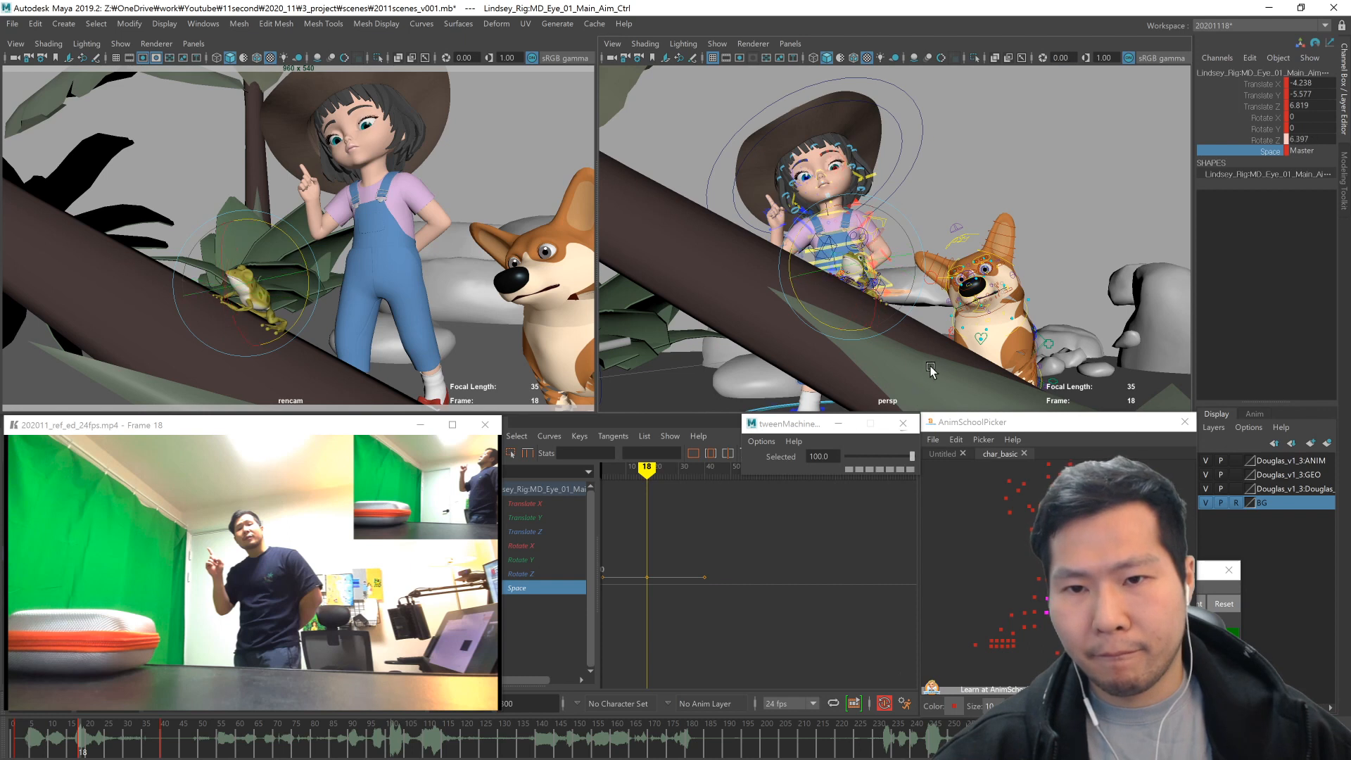
- Match the eye aim key at frame 40 to the previous key by setting the tween amount to -100, then scrub to check
key(.)
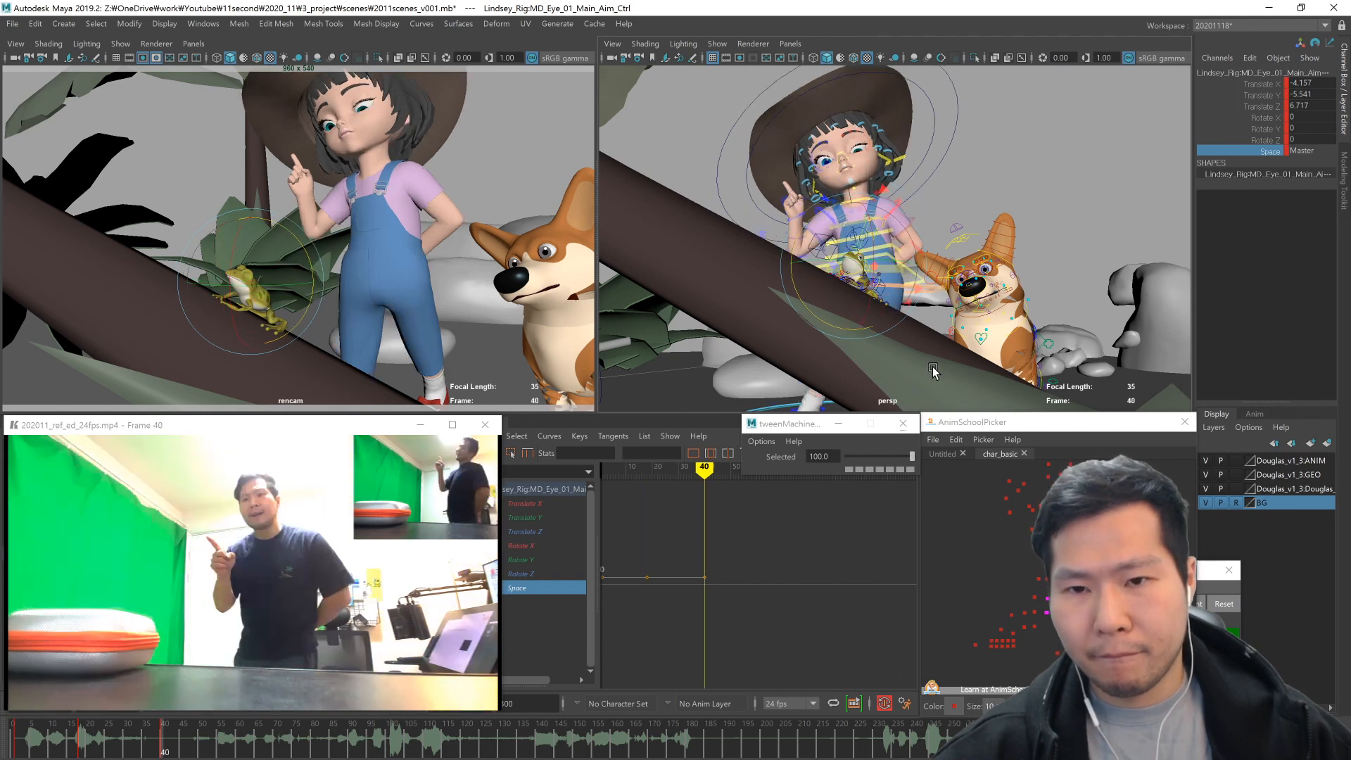
click(1015, 530)
drag(912, 456, 780, 492)
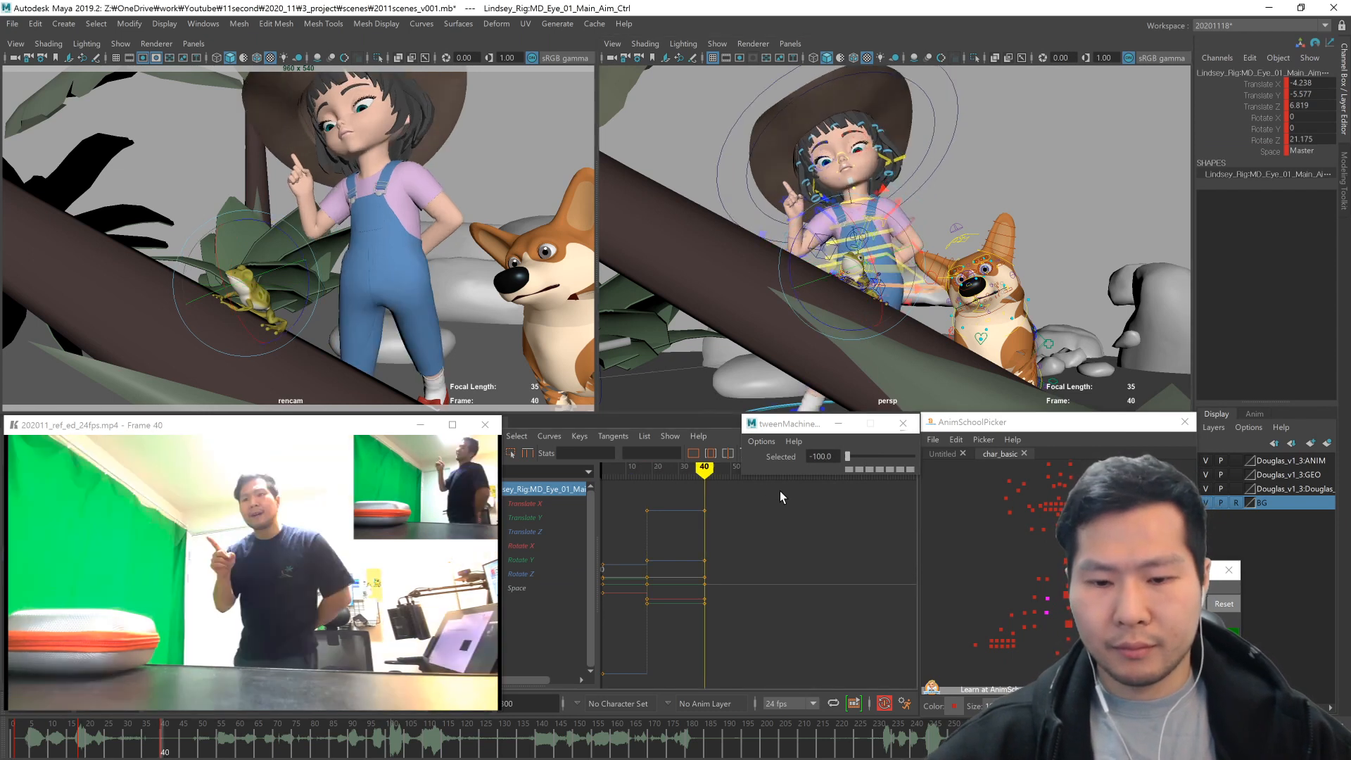
click(149, 751)
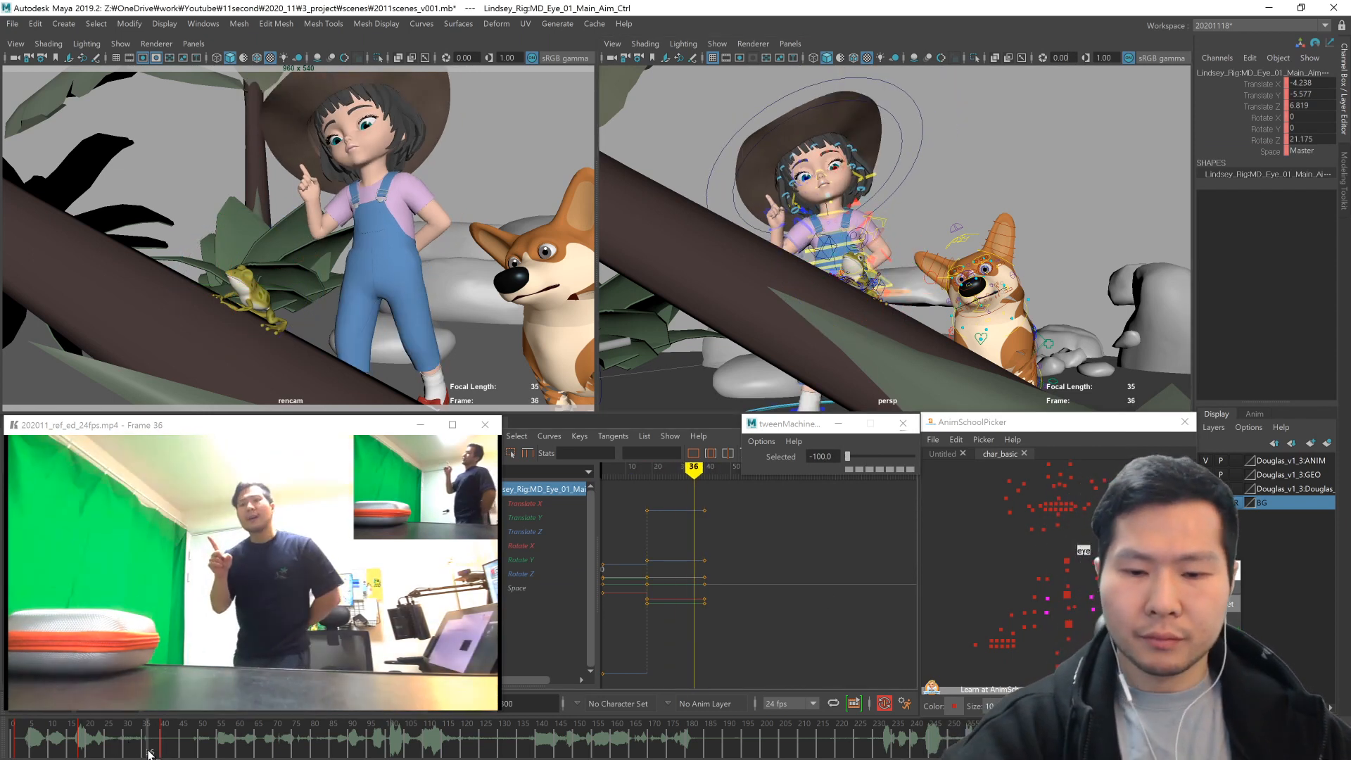
click(164, 751)
- Shift the girl's COG control at frame 40 to about -1.06, -0.01, 5.15, comparing against the neighbouring key poses
click(1047, 473)
alt+drag(1111, 310, 1005, 400)
key(comma)
key(period)
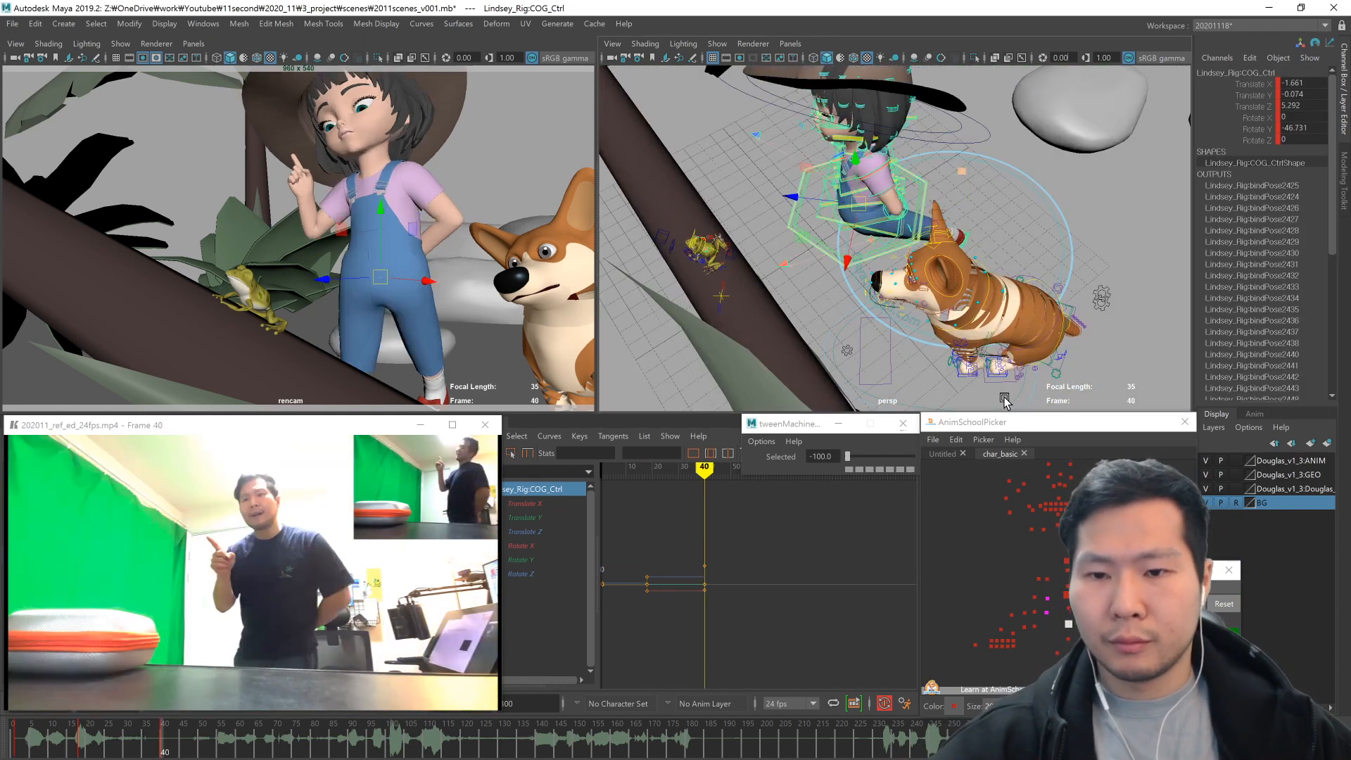
key(comma)
key(period)
middle_drag(530, 363, 468, 351)
key(comma)
key(comma)
key(period)
key(period)
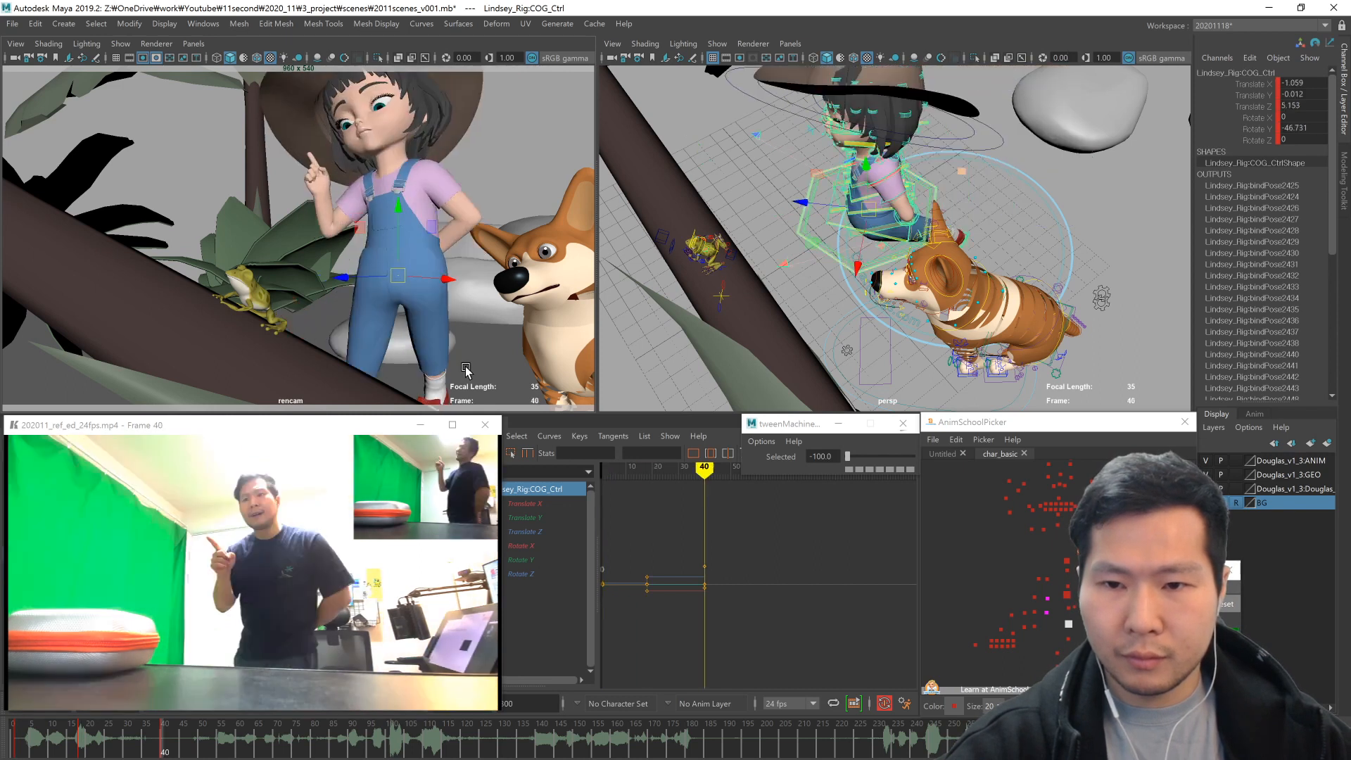
- Reposition the left leg IK control to about -0.72, 0, 6.31 with Rotate Y about -11.1, and set Ball Roll to 0
click(1081, 677)
alt+drag(1017, 339, 985, 380)
drag(930, 264, 1059, 315)
middle_drag(1059, 315, 1007, 345)
drag(908, 379, 907, 343)
key(w)
click(1308, 240)
text(0)
key(Return)
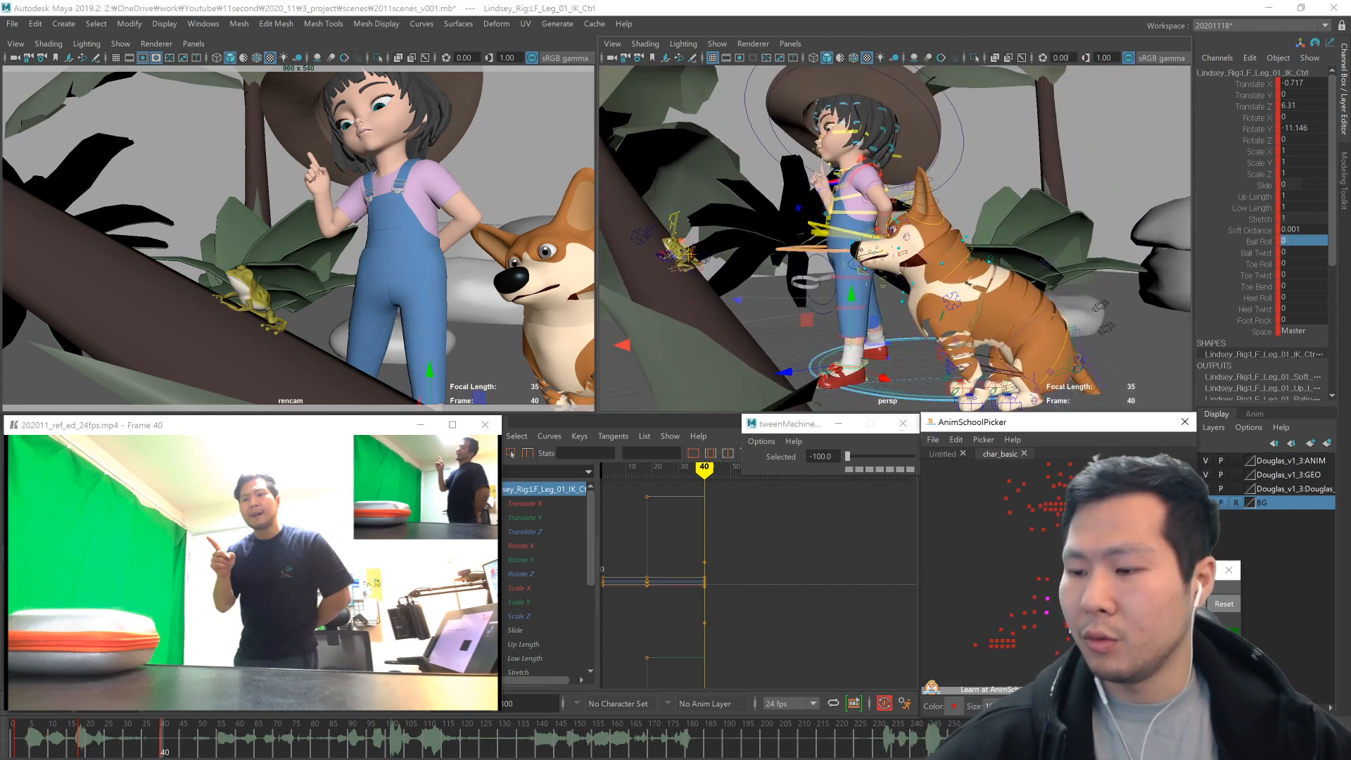
- Lower the girl's COG control to about -0.12 in Translate Y at frame 40
click(1068, 624)
drag(849, 195, 859, 271)
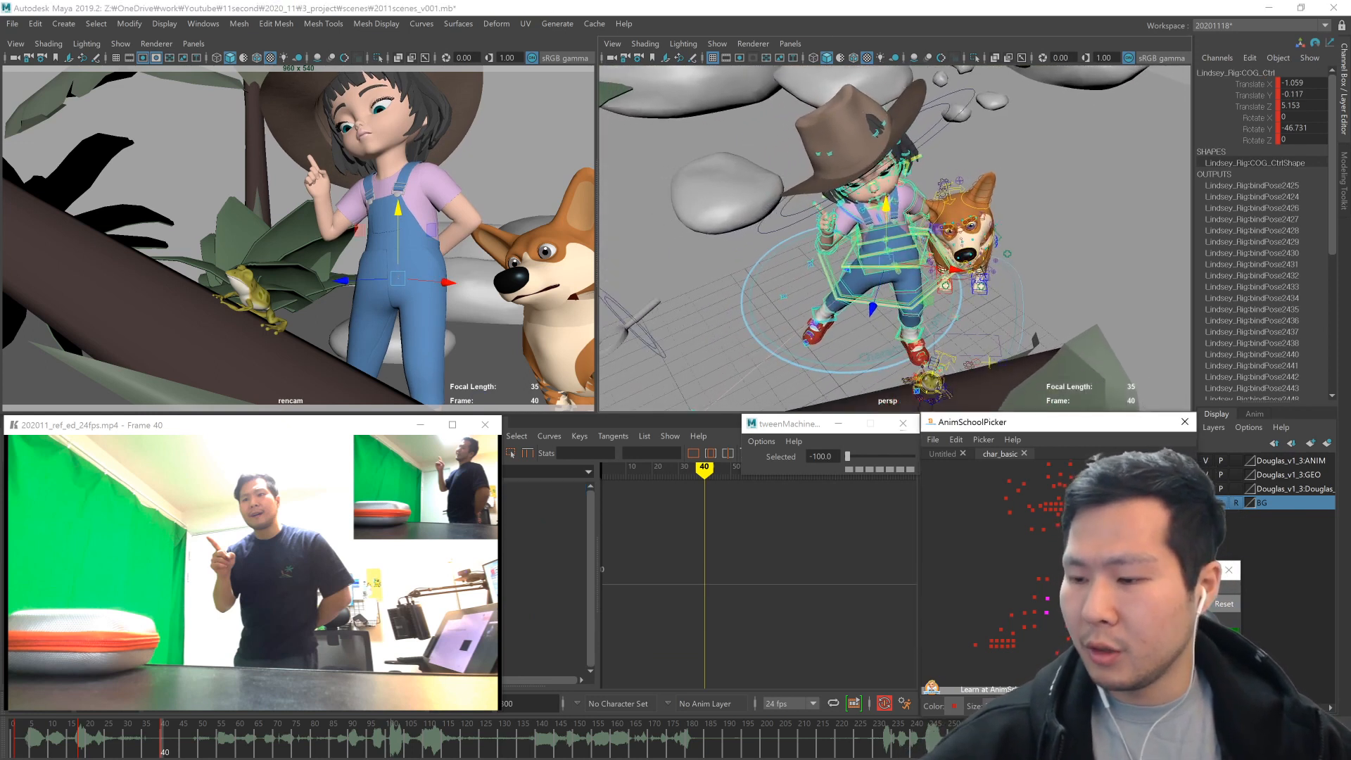
click(1087, 653)
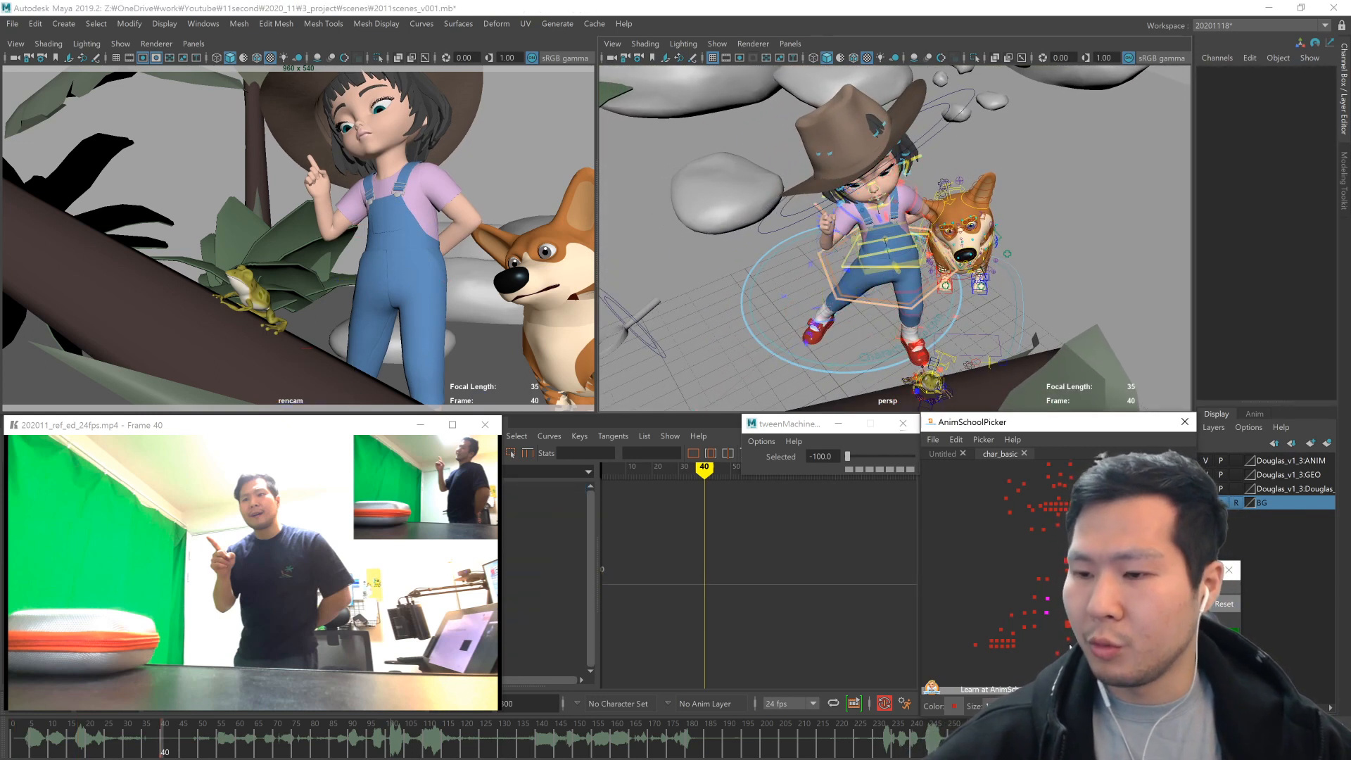
- Move the right leg IK control to about -1.59, 0.3, 3.0 and rotate it to about 38.8, -43.7, -23.3
click(1065, 653)
key(comma)
key(period)
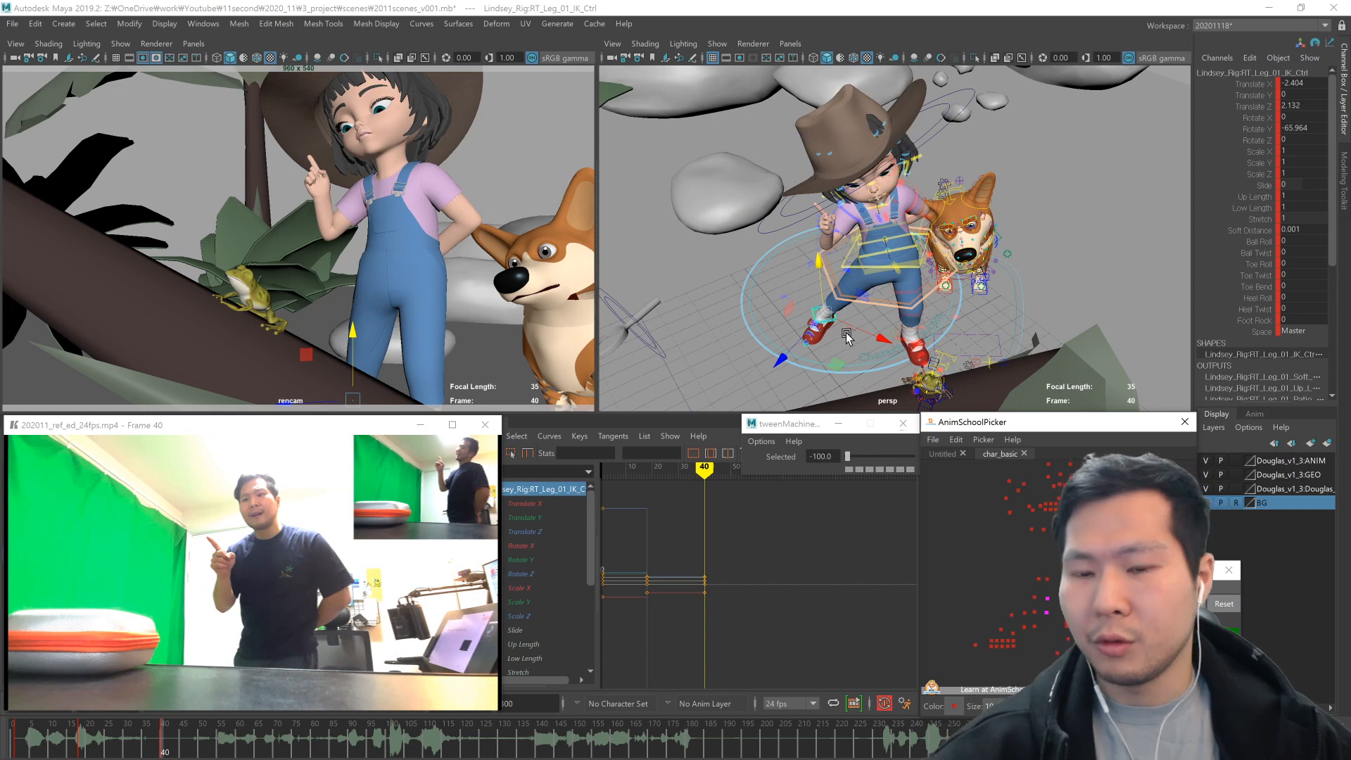
alt+drag(846, 337, 968, 321)
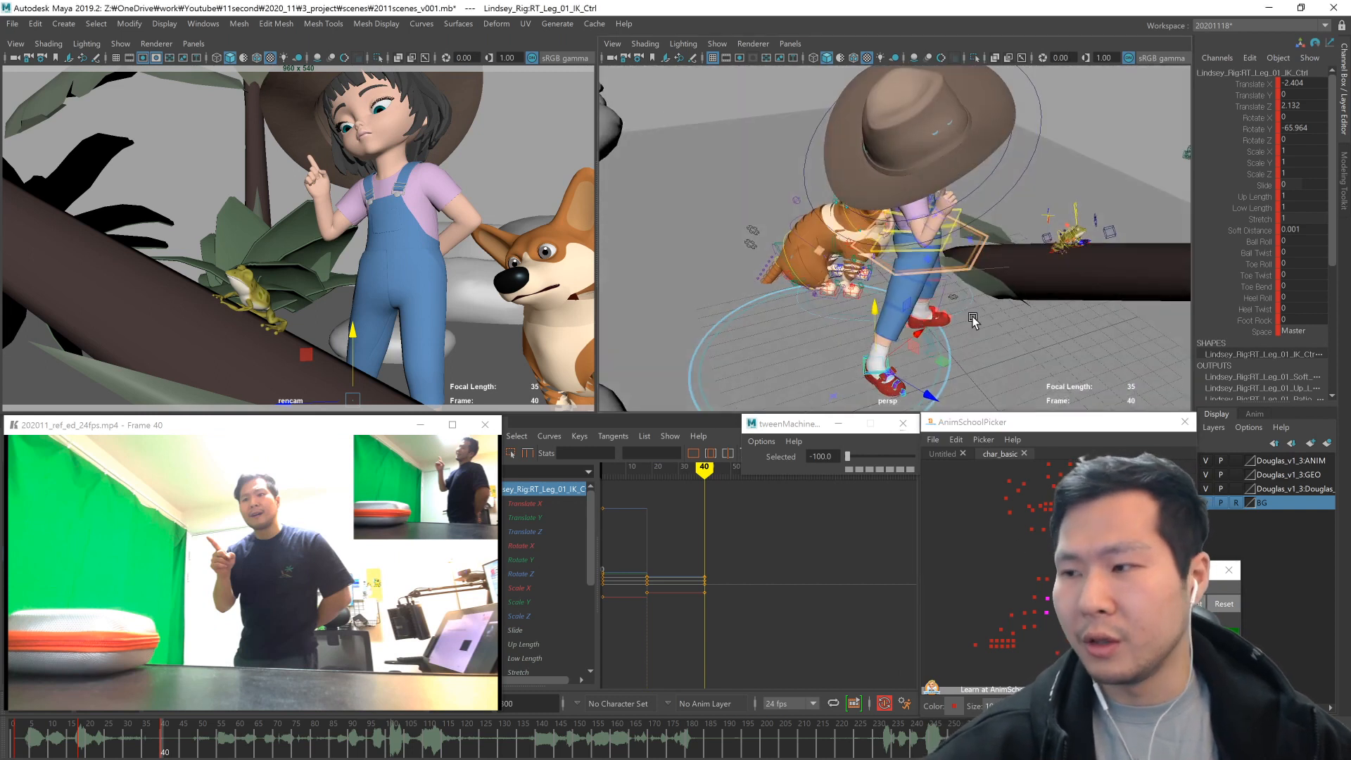
click(1258, 242)
middle_drag(986, 384, 1043, 365)
key(w)
alt+drag(939, 379, 1056, 385)
middle_drag(1016, 365, 991, 356)
key(e)
drag(984, 349, 992, 313)
- Set the right leg IK control's Ball Roll to 0
click(1310, 231)
click(1308, 241)
text(0)
key(Return)
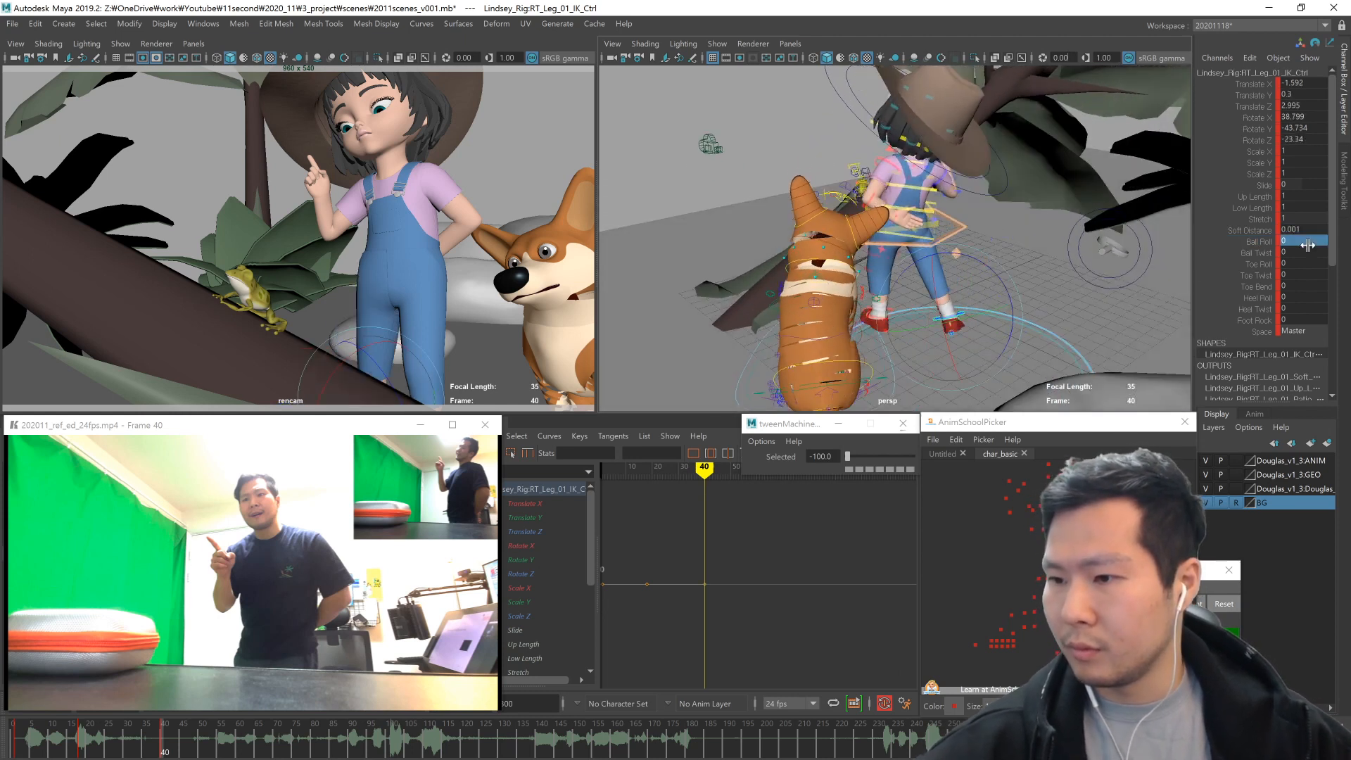
- Reposition the girl's right foot IK control further forward toward the log at frame 40
click(1041, 456)
alt+drag(1040, 367, 943, 349)
key(w)
middle_drag(974, 359, 986, 337)
- Reset Rotate X, Y and Z of the girl's selected torso and hip controls to 0 at frame 40
drag(1077, 556, 1108, 598)
key(e)
drag(1309, 117, 1309, 140)
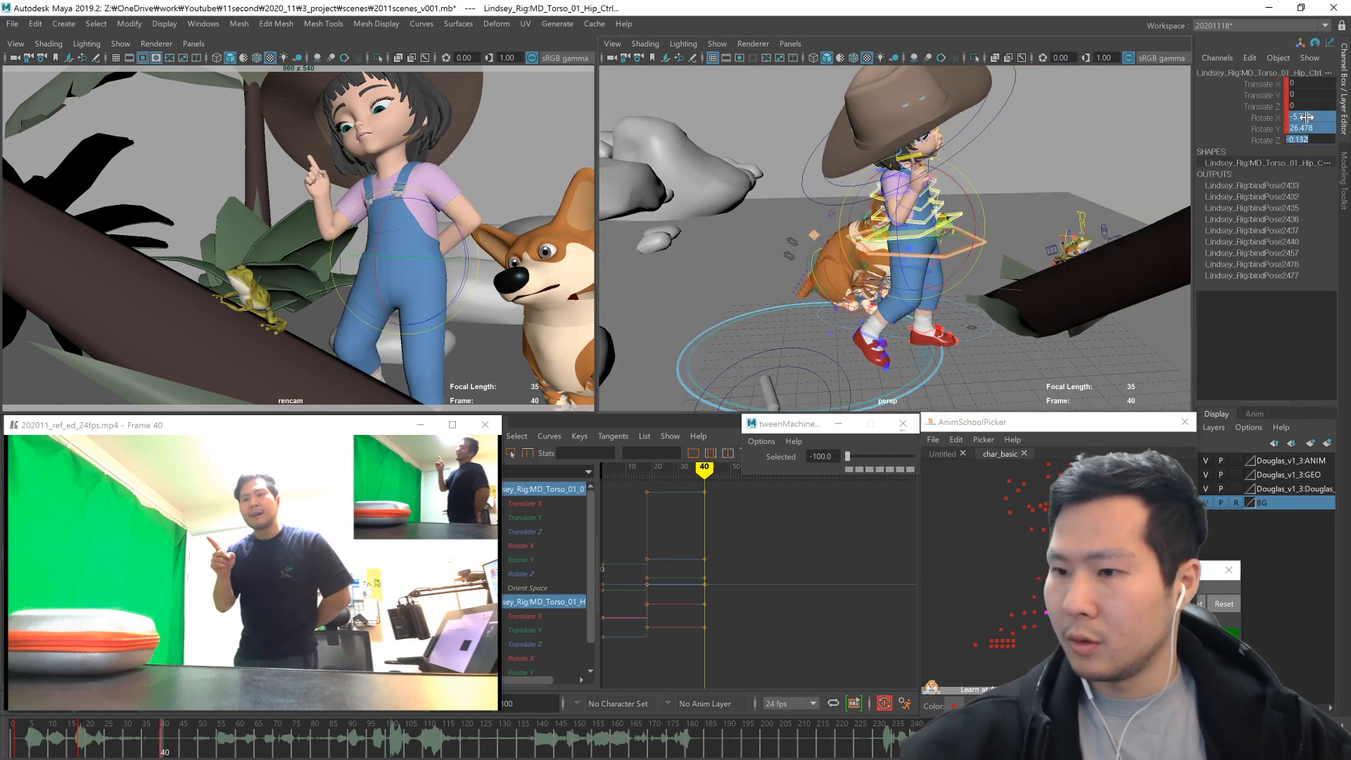
text(0)
key(Return)
alt+drag(1002, 322, 921, 322)
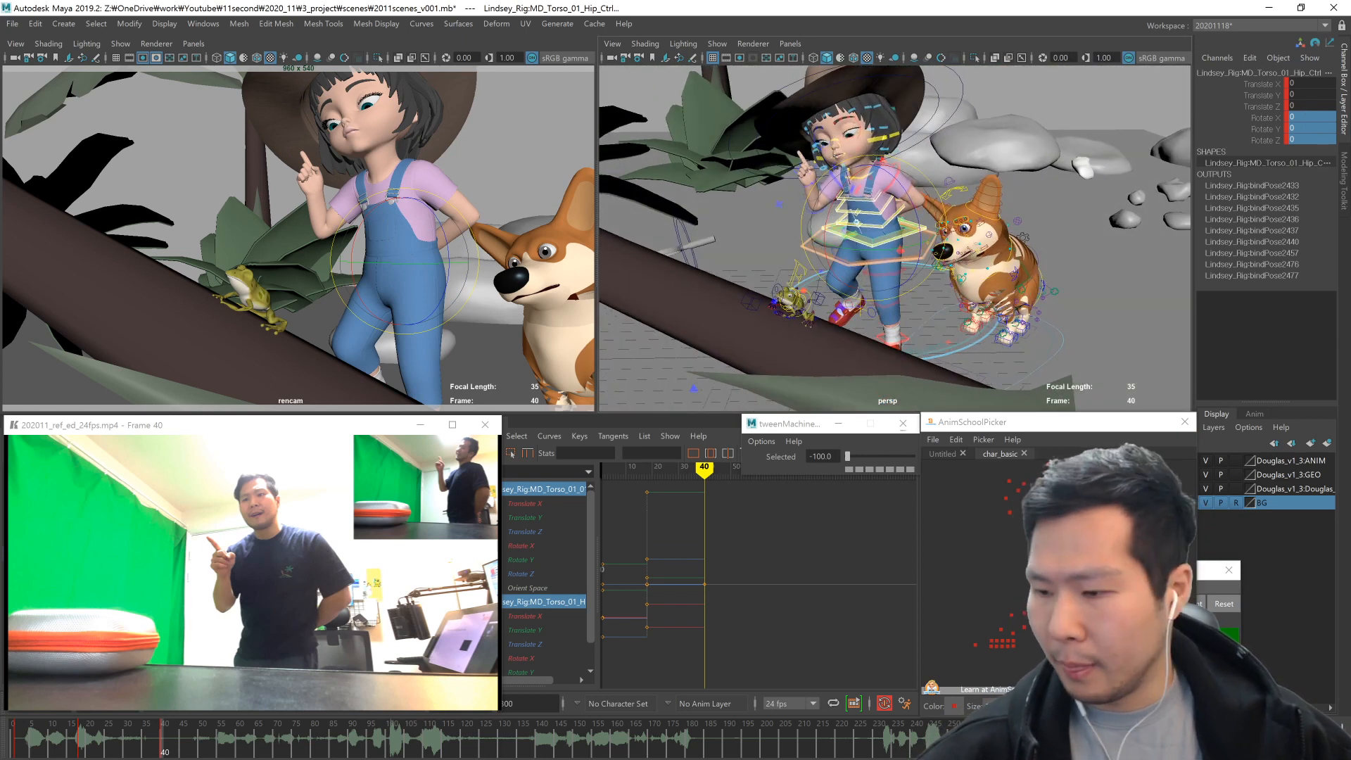
- Bend the girl's lower torso FK control to about 7.4 in Rotate X at frame 40
click(1093, 584)
drag(829, 270, 848, 390)
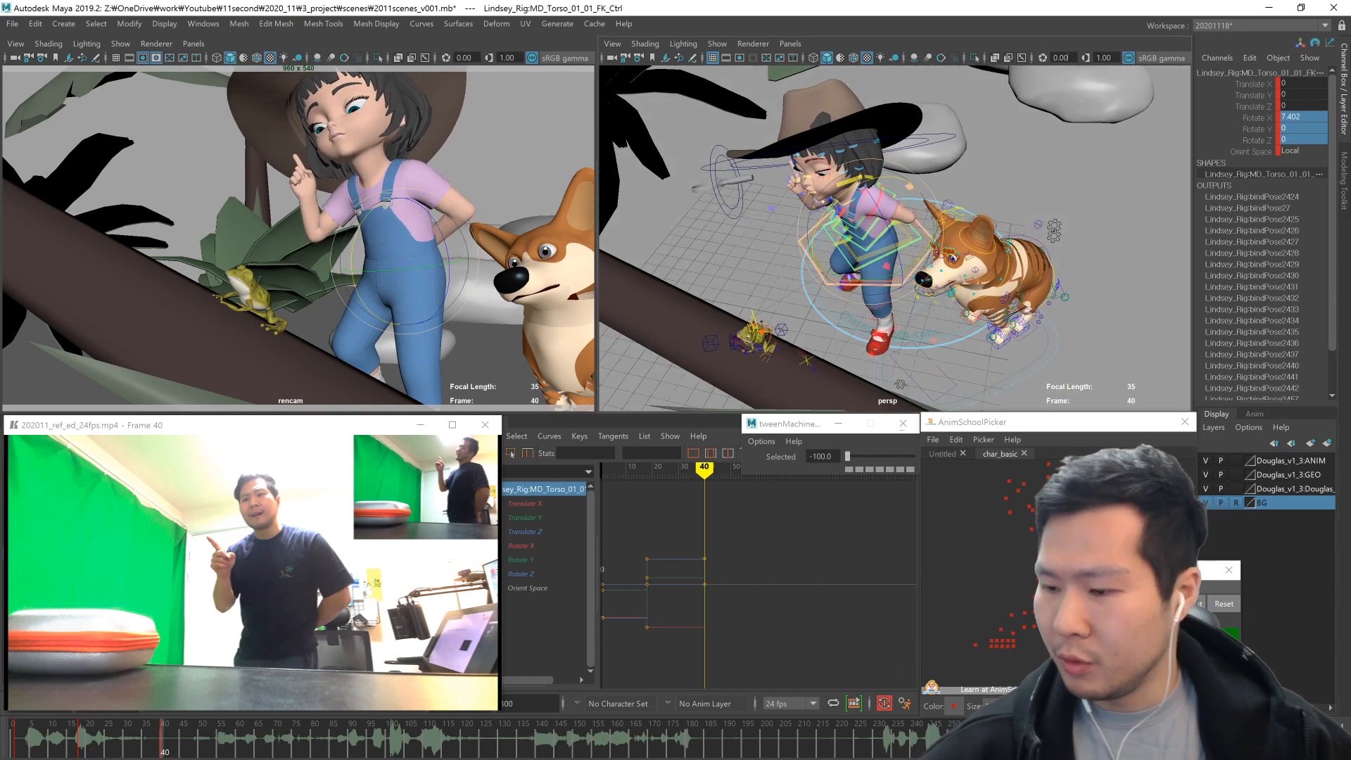
click(1091, 597)
drag(815, 233, 818, 241)
- Move the girl's COG control to about -0.46, -0.12, 5.79 at frame 40
alt+drag(845, 327, 950, 280)
key(w)
click(951, 280)
click(917, 259)
alt+drag(955, 342, 964, 235)
alt+drag(964, 239, 981, 335)
middle_drag(981, 335, 982, 338)
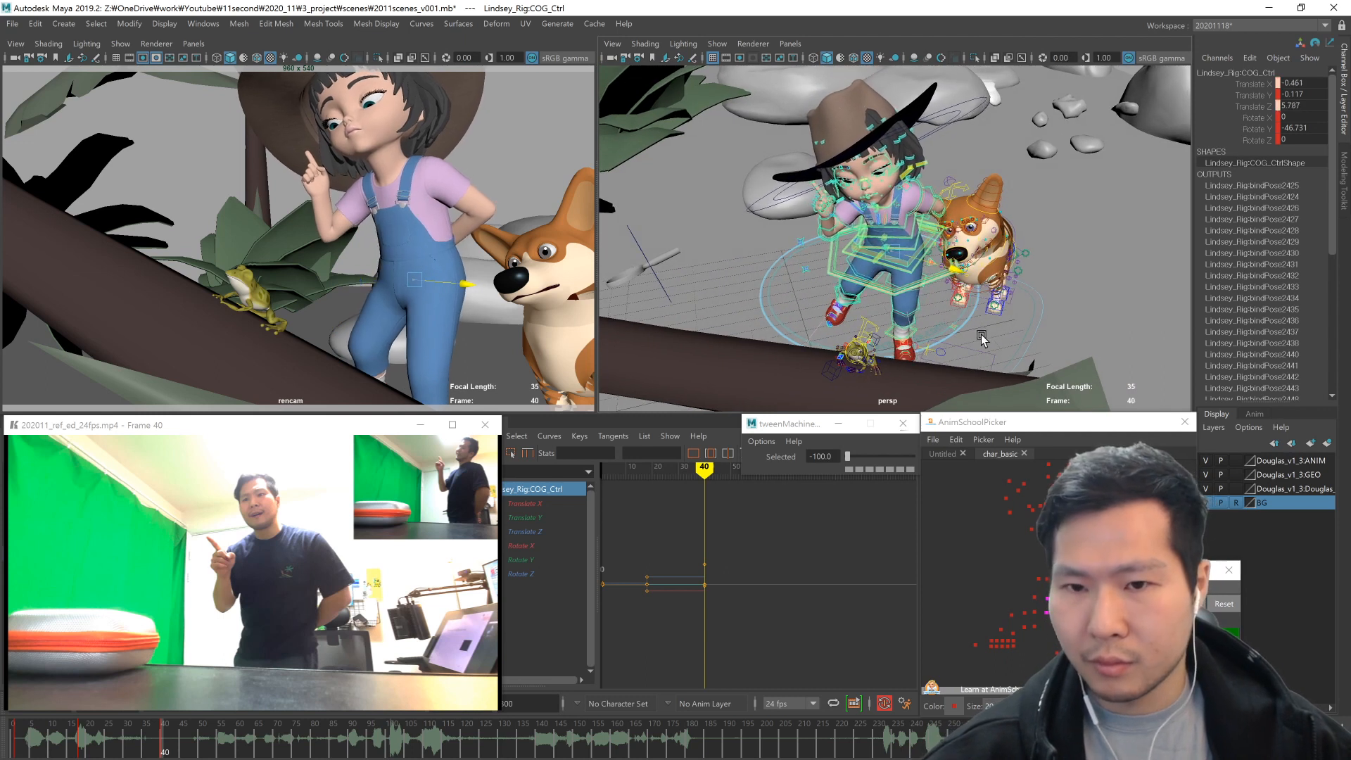
click(871, 329)
alt+drag(907, 366, 940, 303)
key(e)
drag(864, 282, 841, 263)
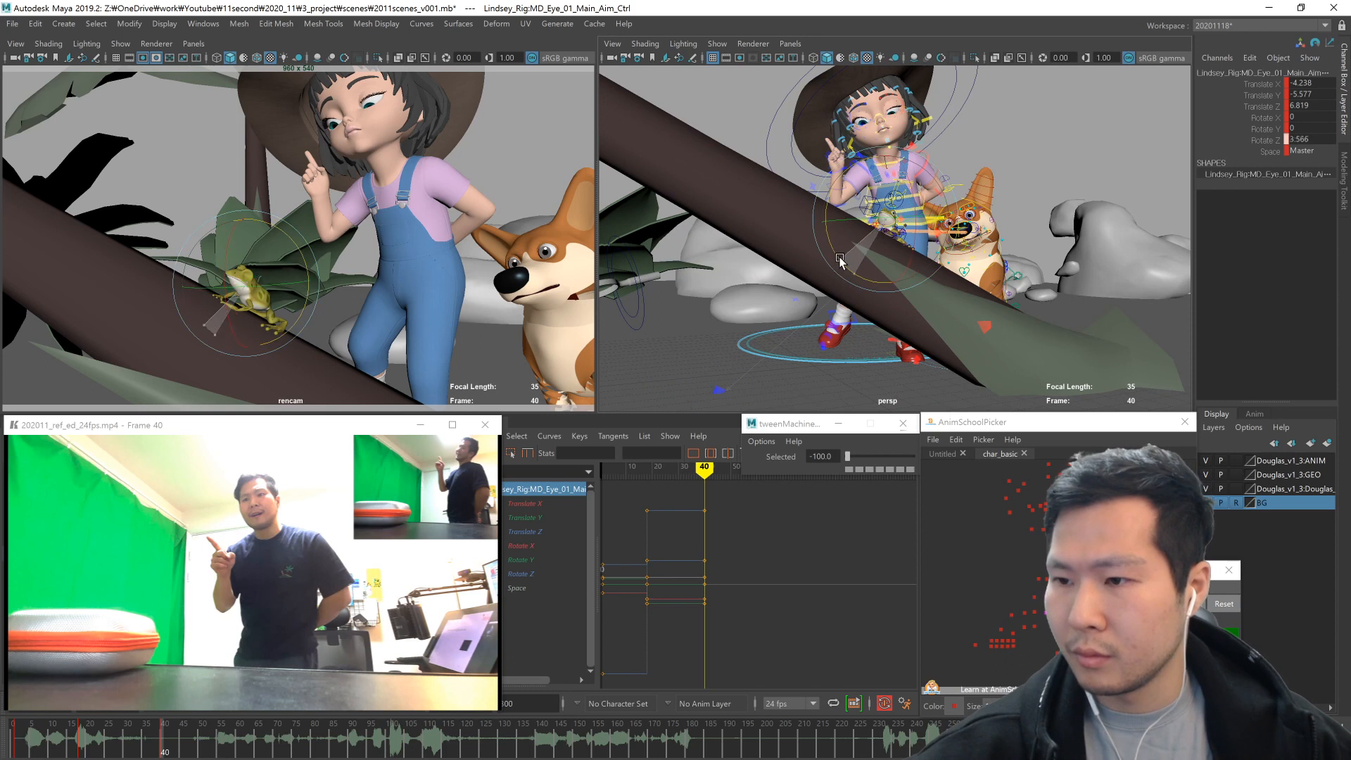
key(ctrl+z)
alt+drag(915, 323, 878, 349)
key(w)
alt+drag(888, 288, 854, 290)
- At frame 40, set the upper torso FK control's Rotate X to 0 and bend it slightly to about 4.7
click(1007, 601)
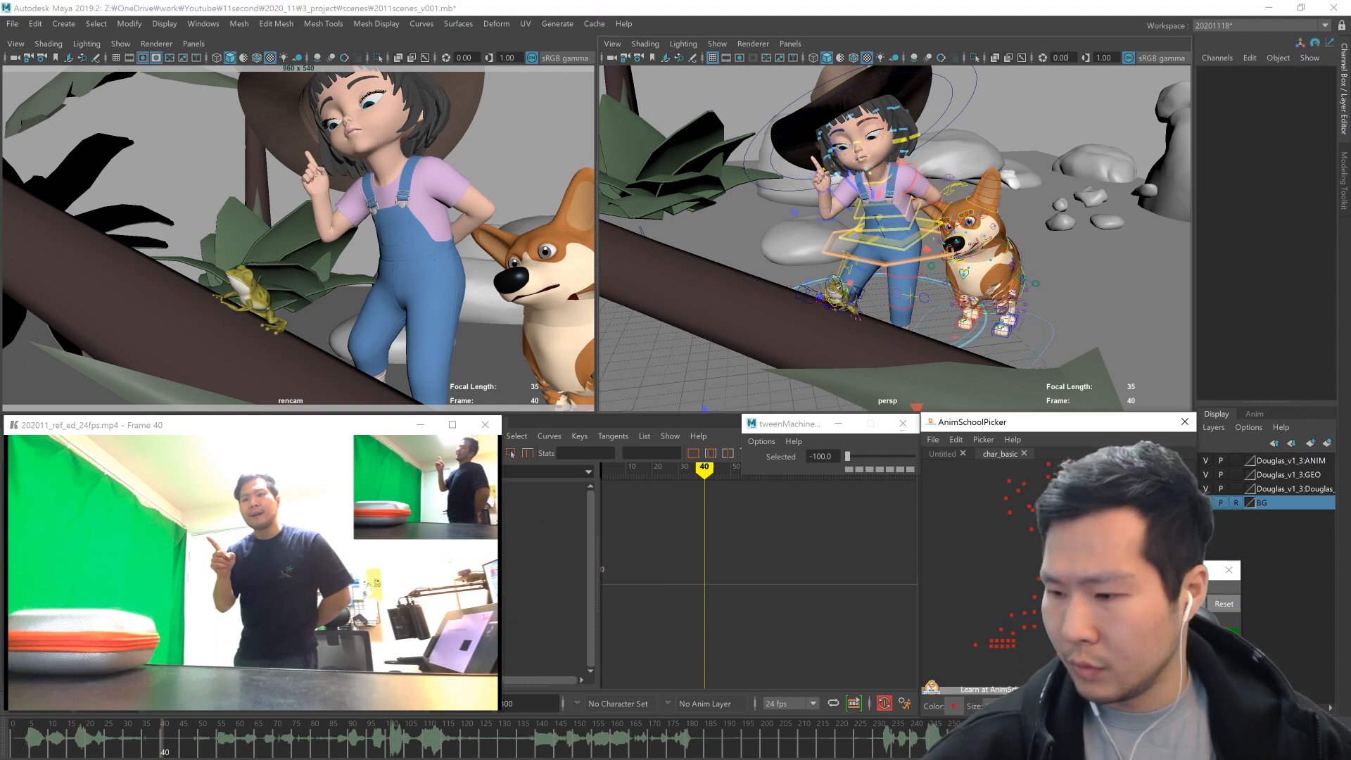
drag(1062, 581, 1095, 623)
click(1080, 613)
click(1080, 598)
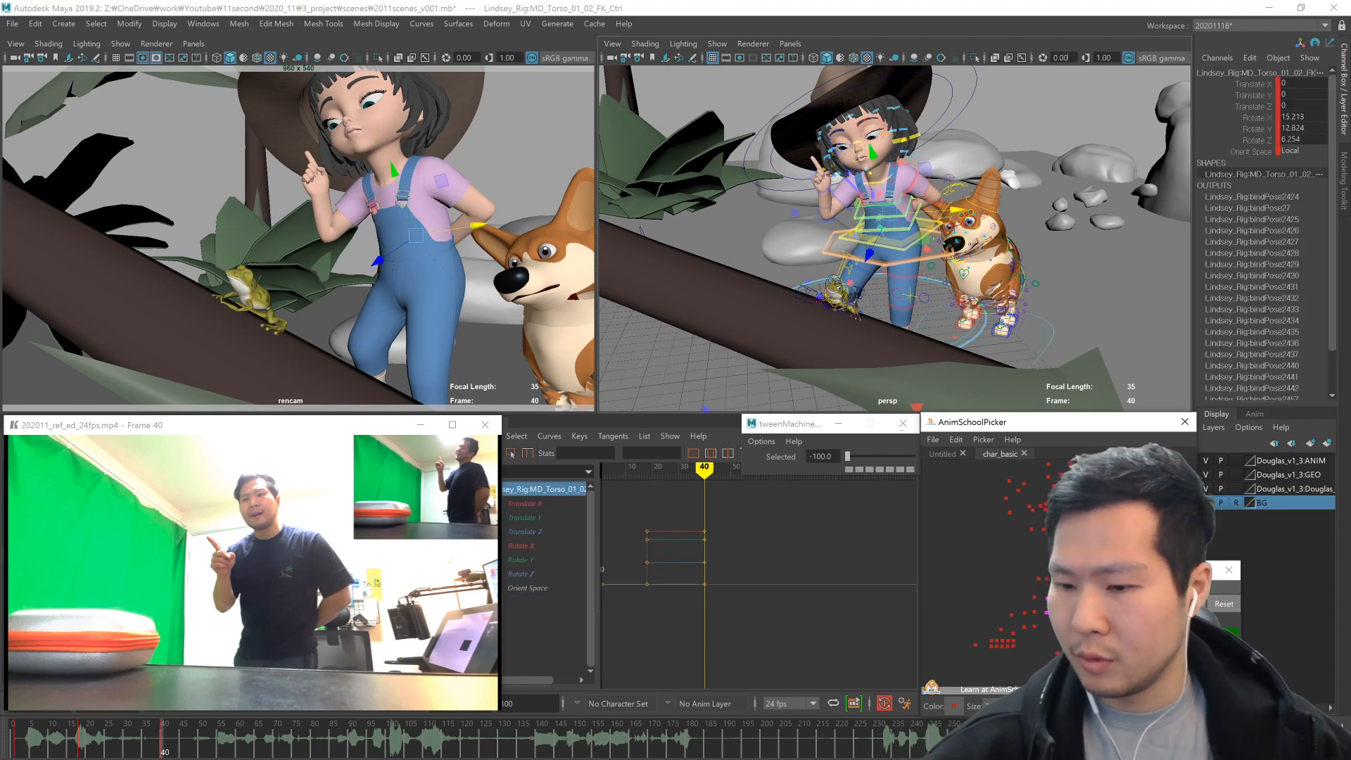
key(comma)
key(period)
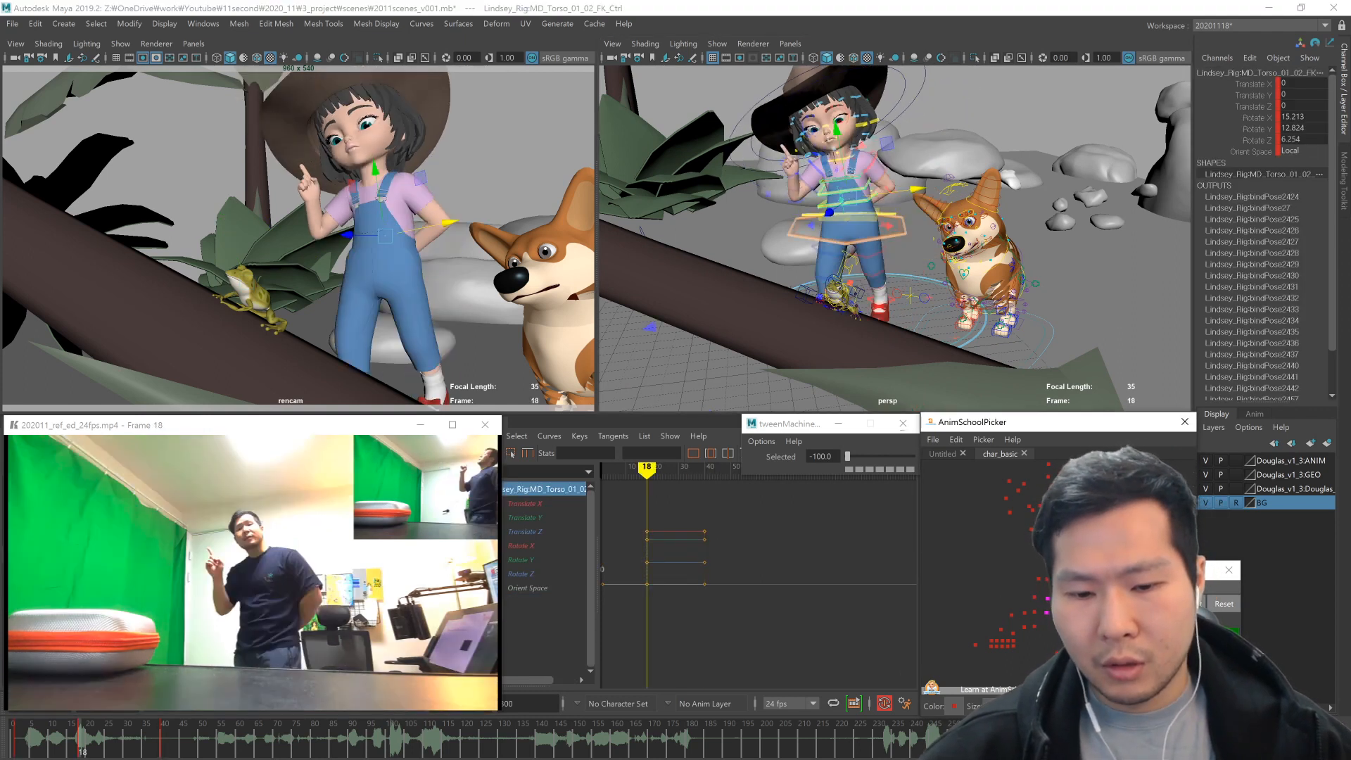
click(1080, 584)
click(1300, 117)
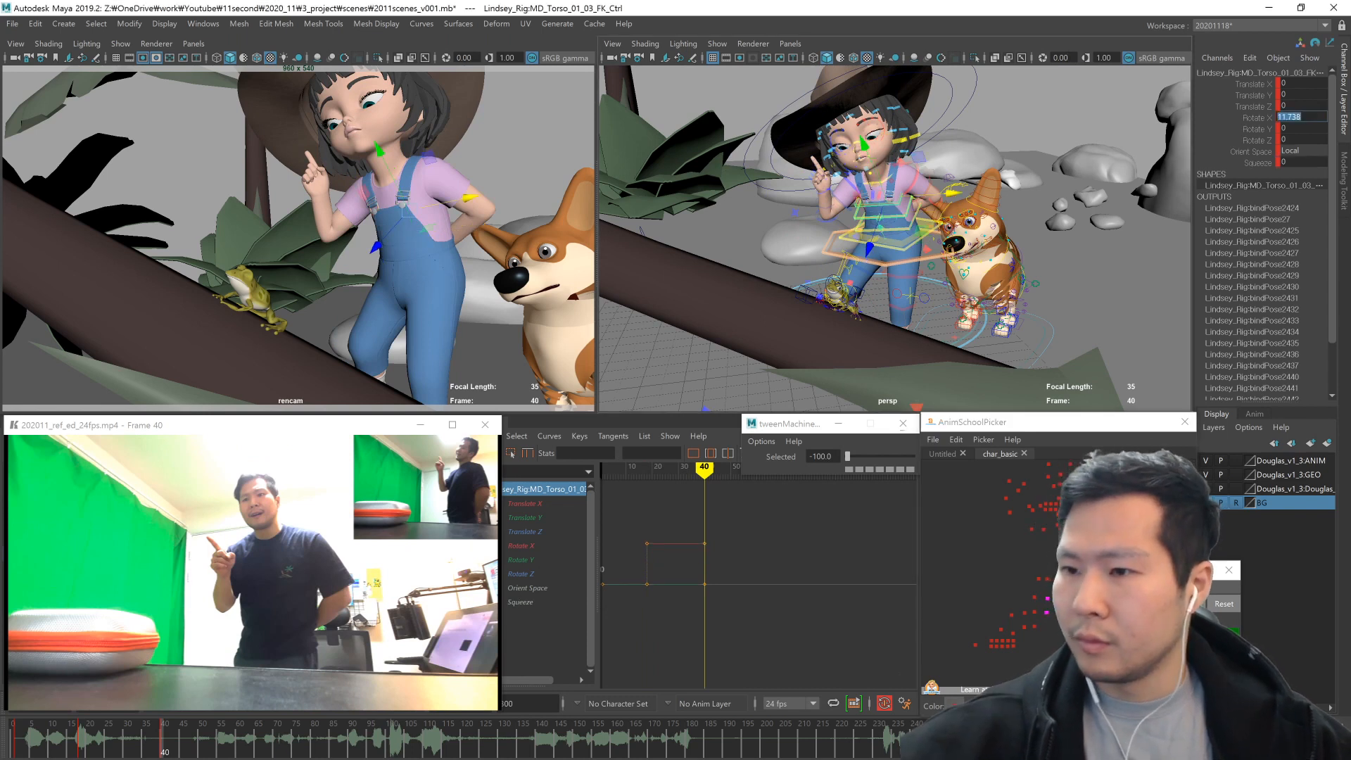
text(0)
key(Return)
key(e)
drag(867, 239, 901, 211)
- At frame 40, rotate the middle torso FK control to about 23, 0, 6.3 and the lower one to about 7.5, 9.1, 1.2
click(1080, 595)
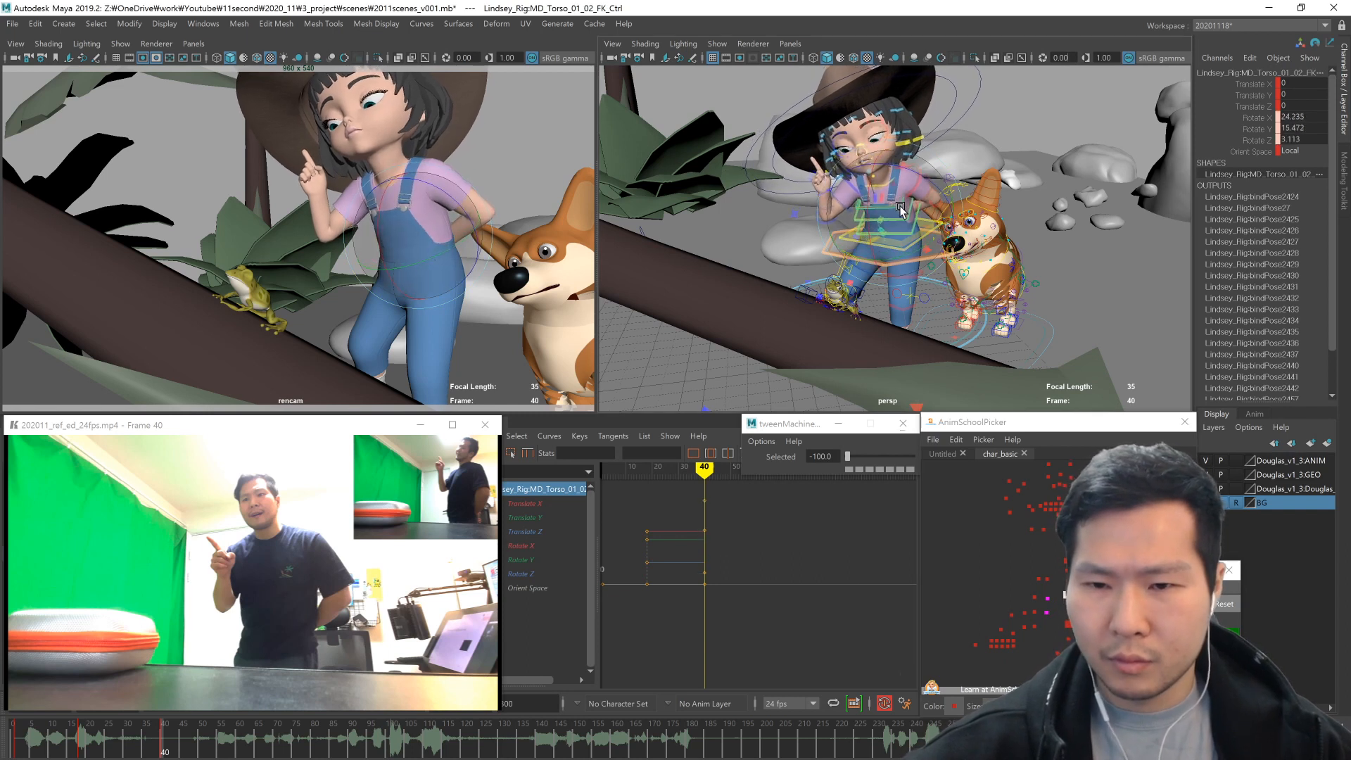
key(ctrl+z)
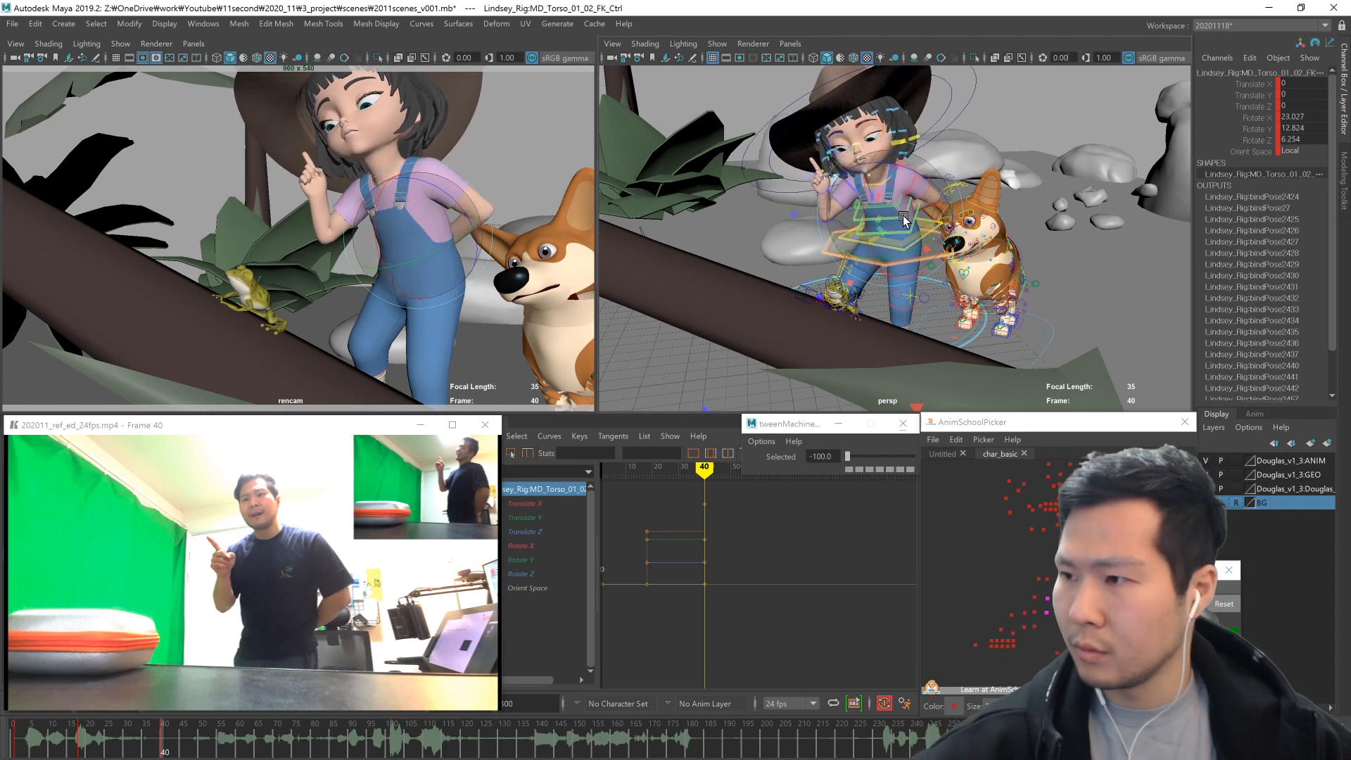
text(0)
key(Return)
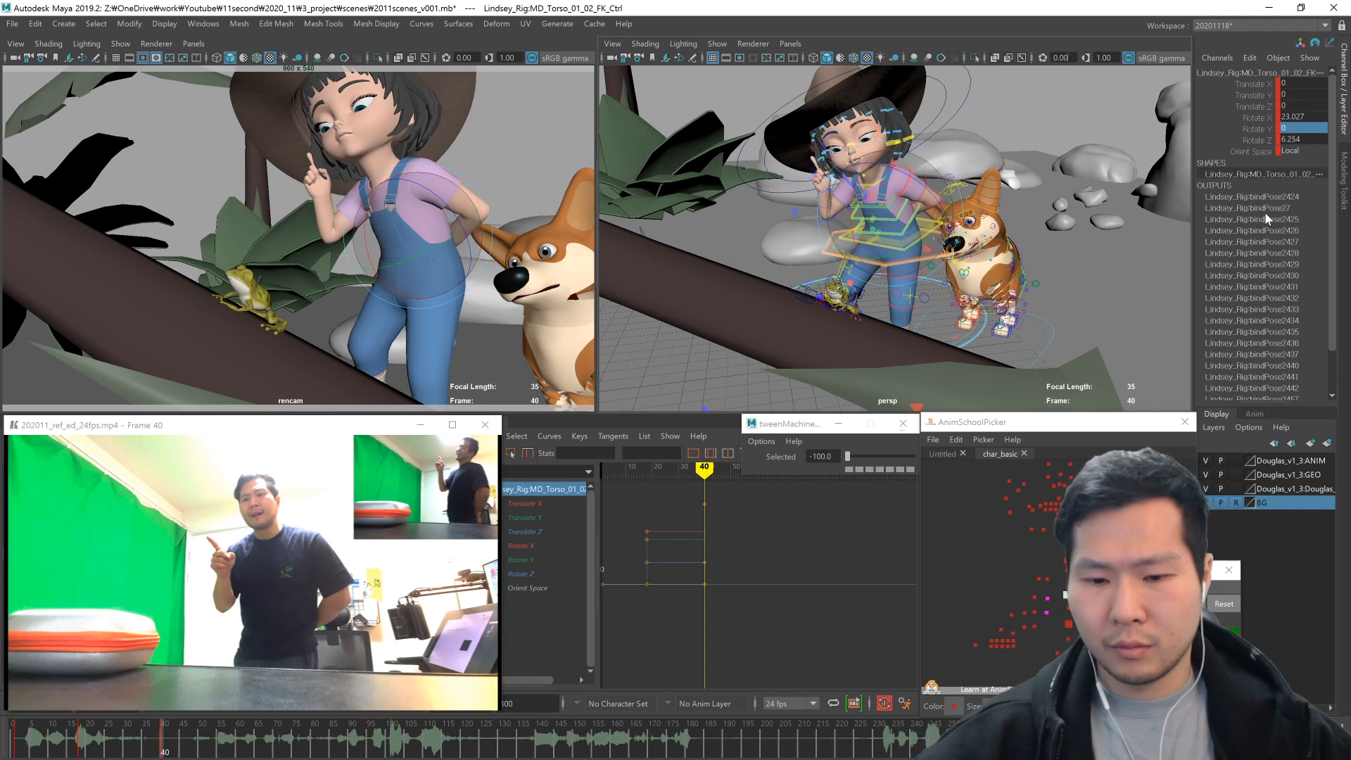
click(910, 250)
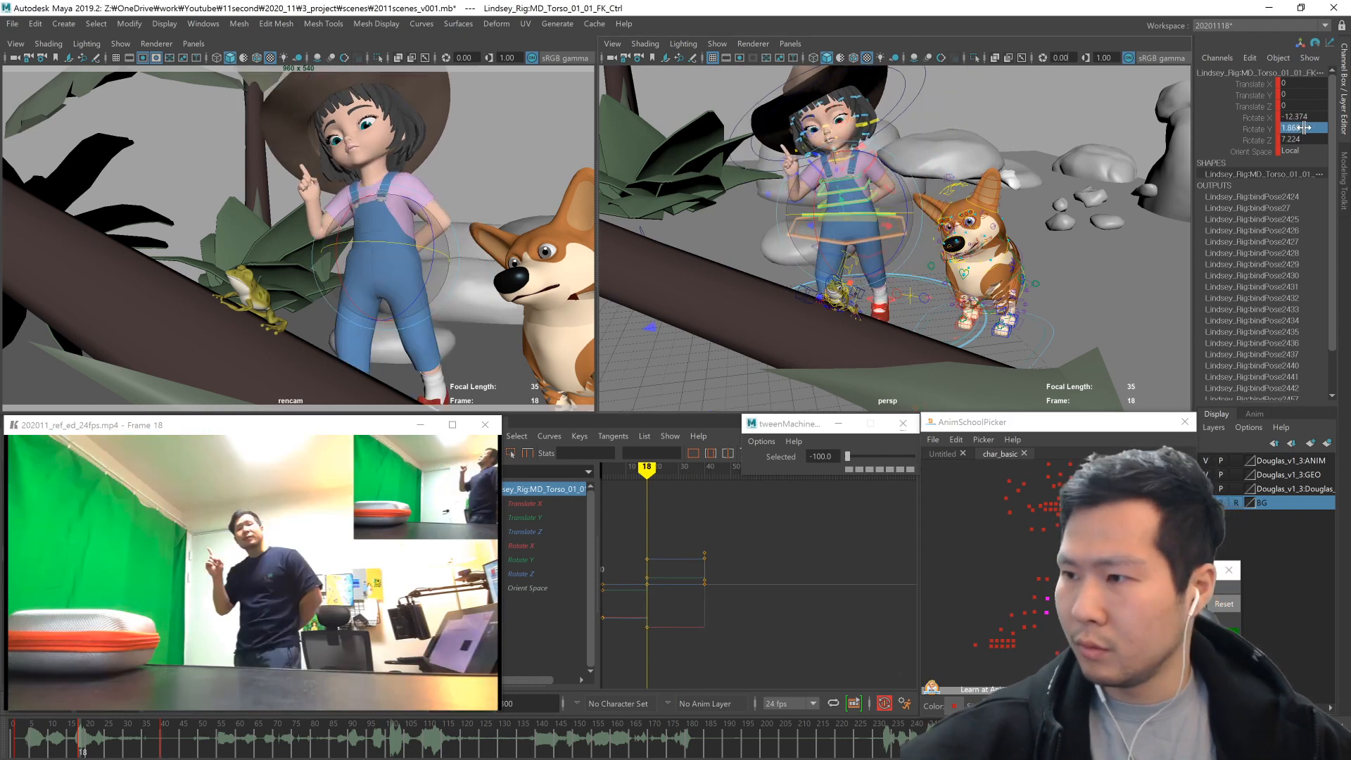
- Set the middle torso FK control's Rotate Y to 0 at frame 18
key(Down)
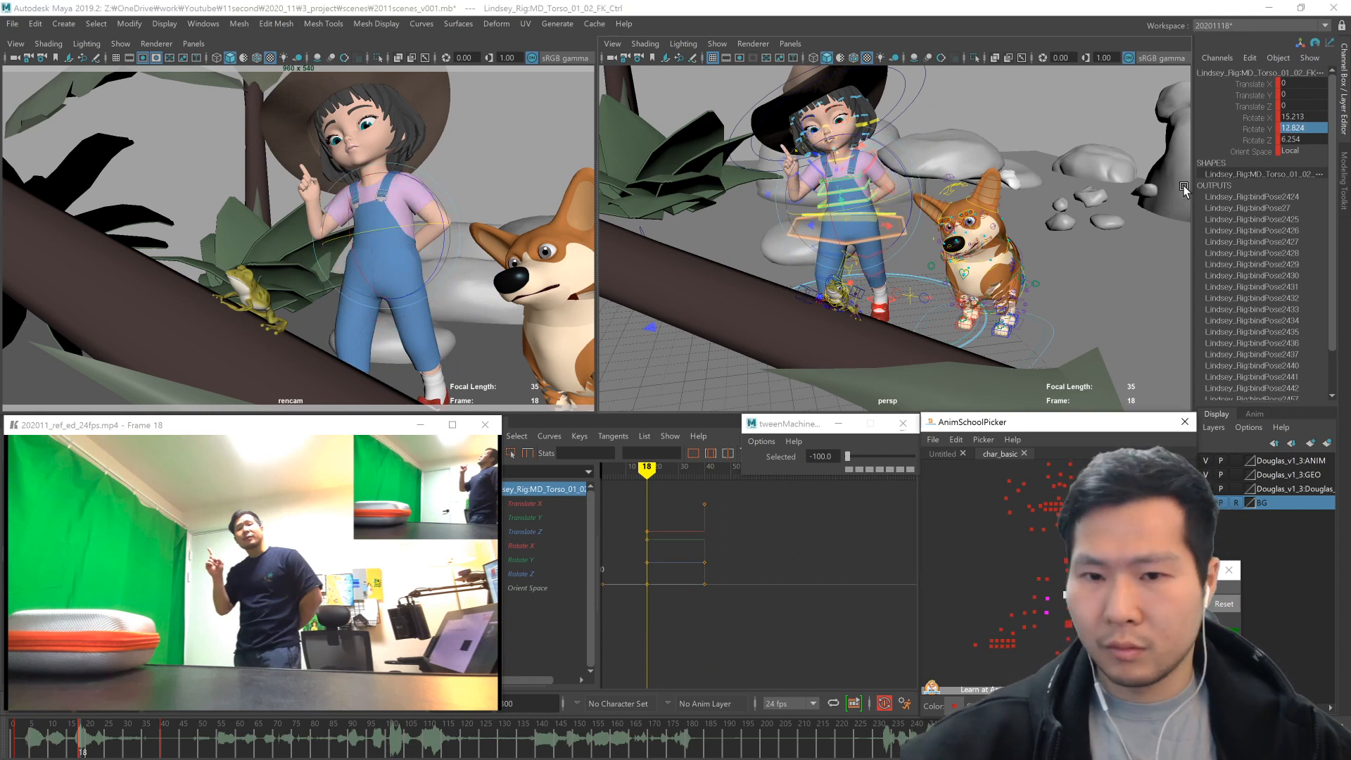
text(0)
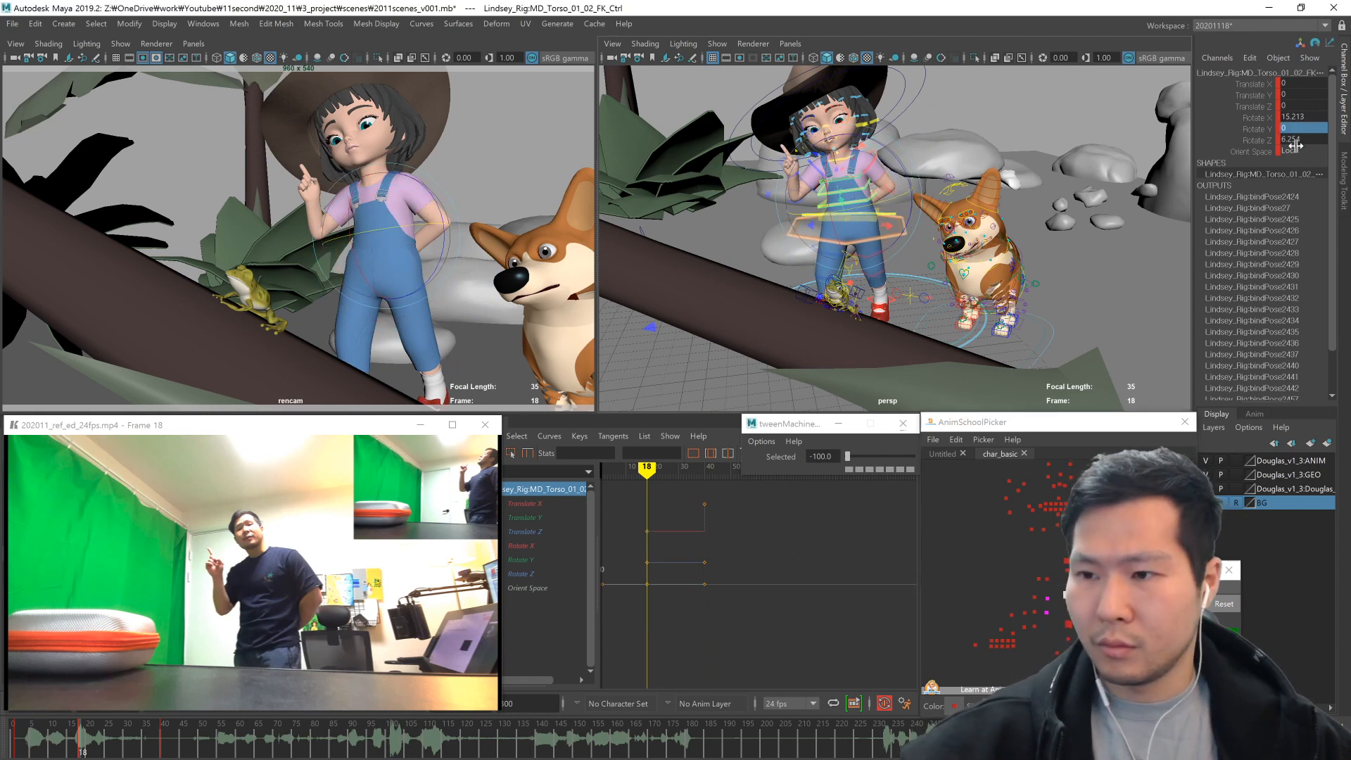
key(Return)
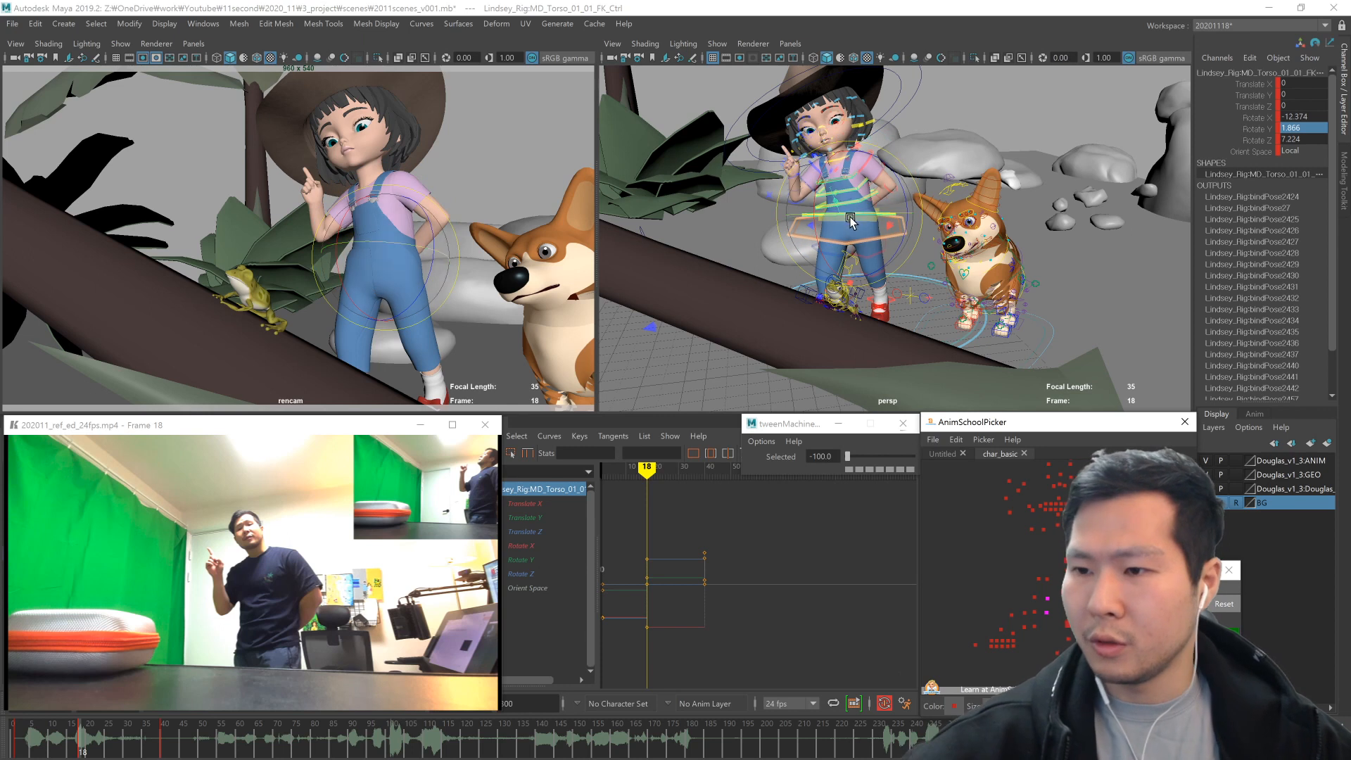
- Rotate the lower torso FK control to about -12.5, 9.1, 5.6 at frame 18
click(862, 213)
drag(863, 213, 863, 214)
key(ctrl+z)
key(ctrl+y)
key(ctrl+z)
key(ctrl+y)
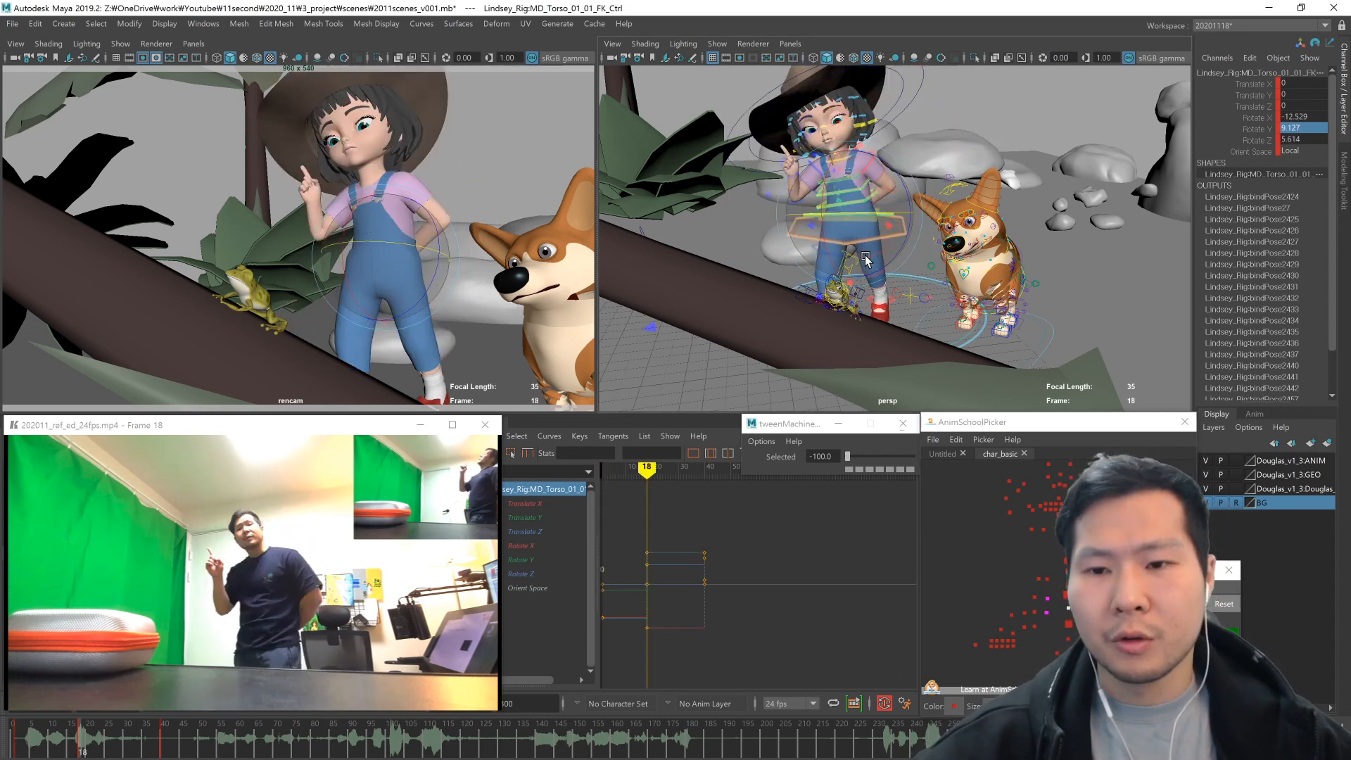
- Compare the girl's torso pose and the torso FK controls' rotations between frames 18 and 40
key(period)
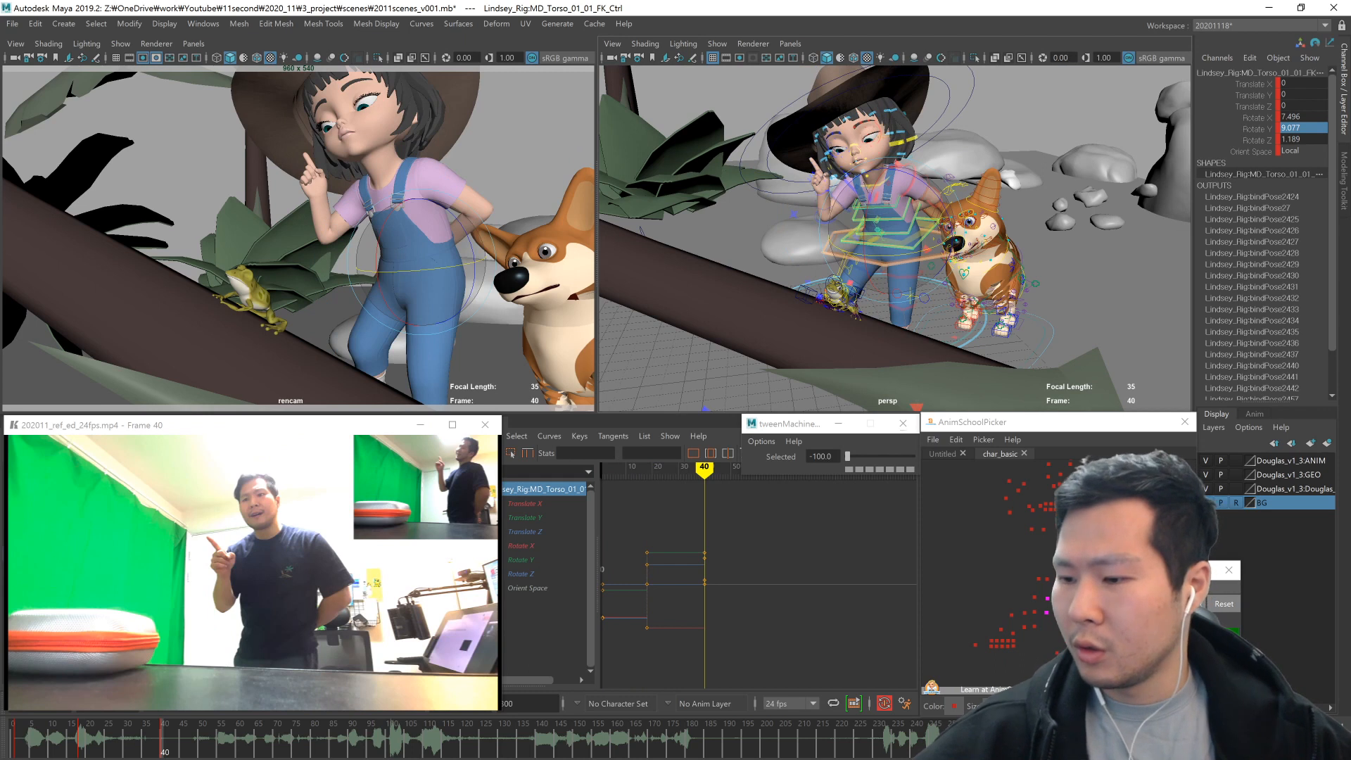
key(comma)
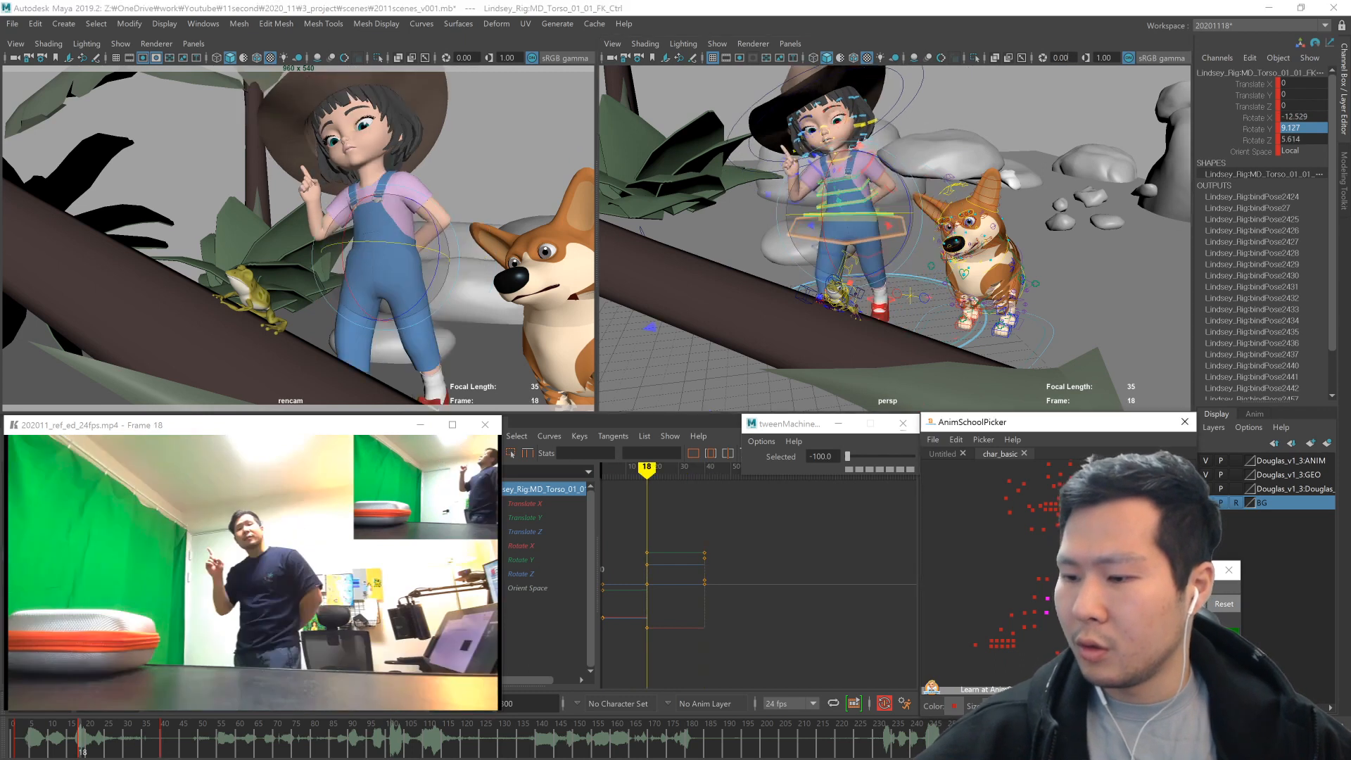
click(1078, 598)
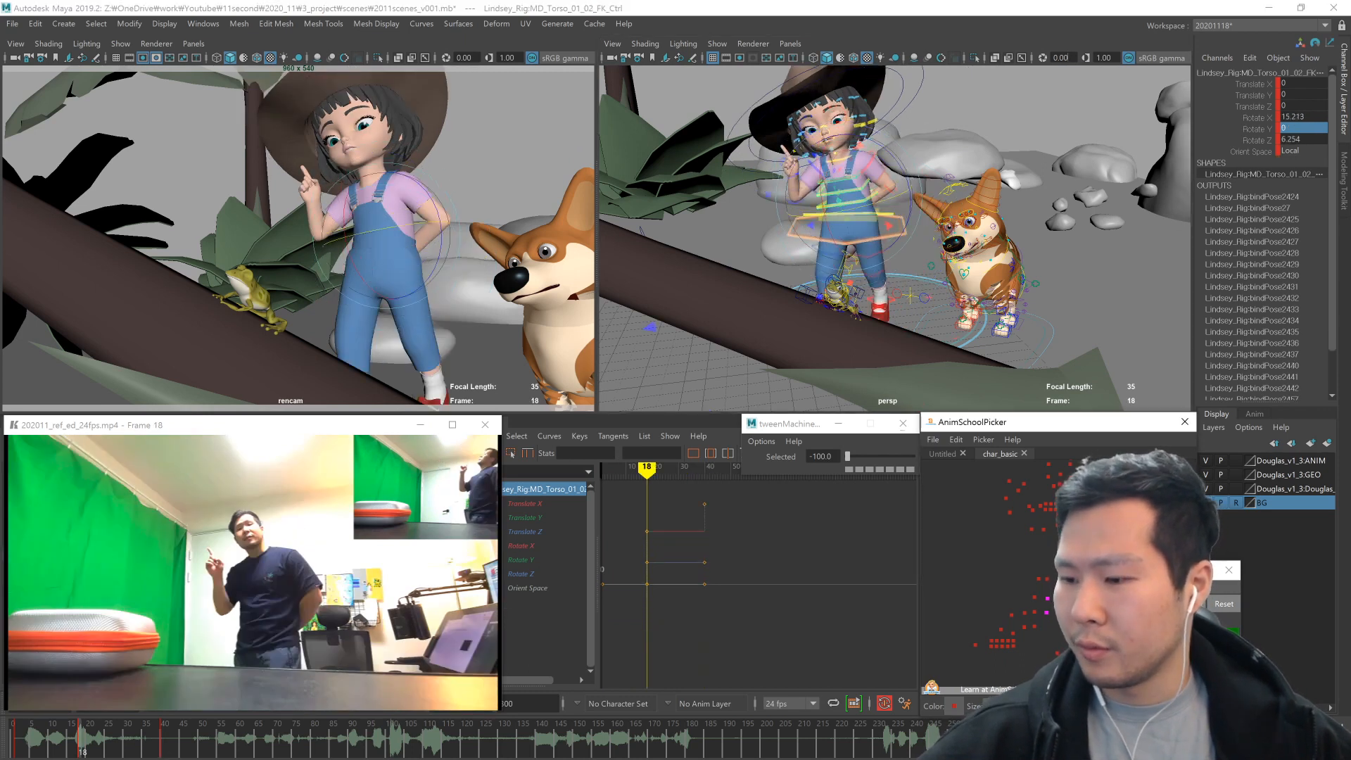
shift+click(1079, 586)
double_click(1297, 126)
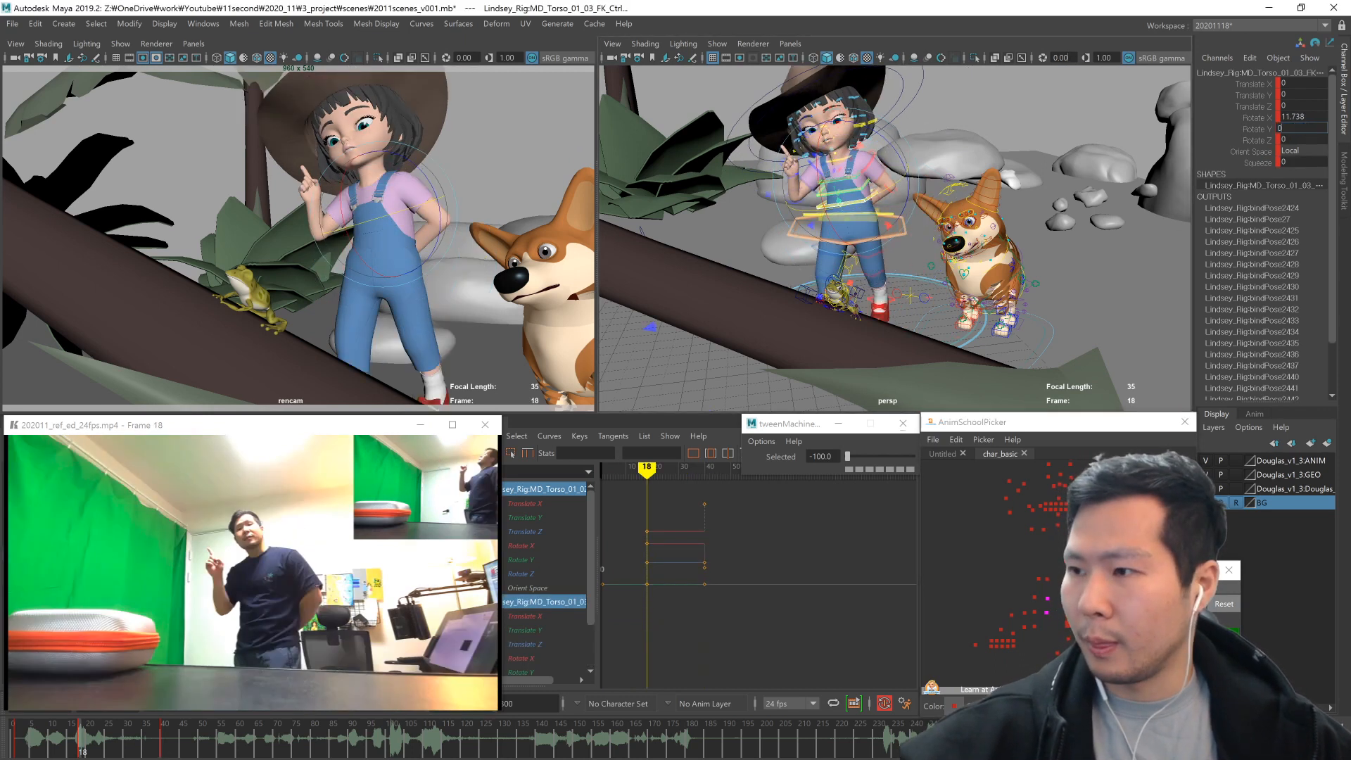
key(period)
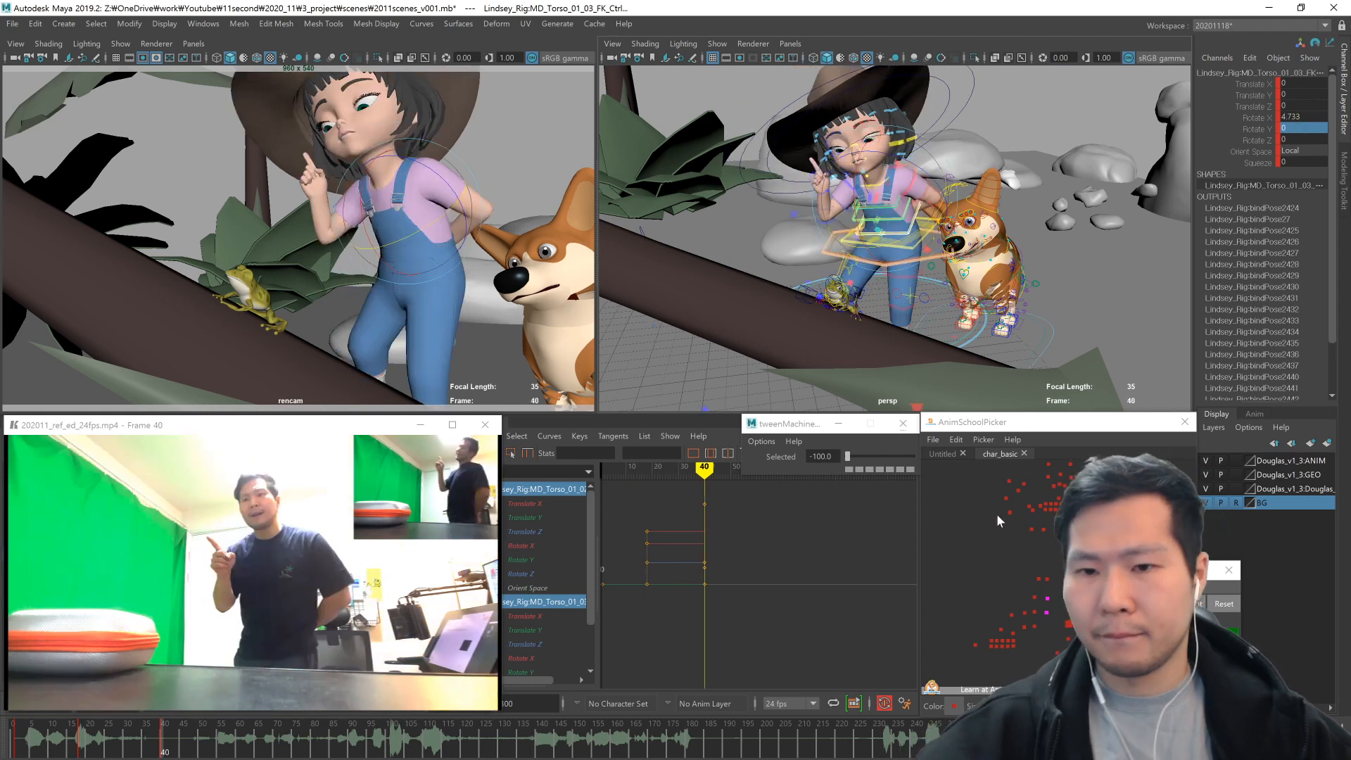
key(comma)
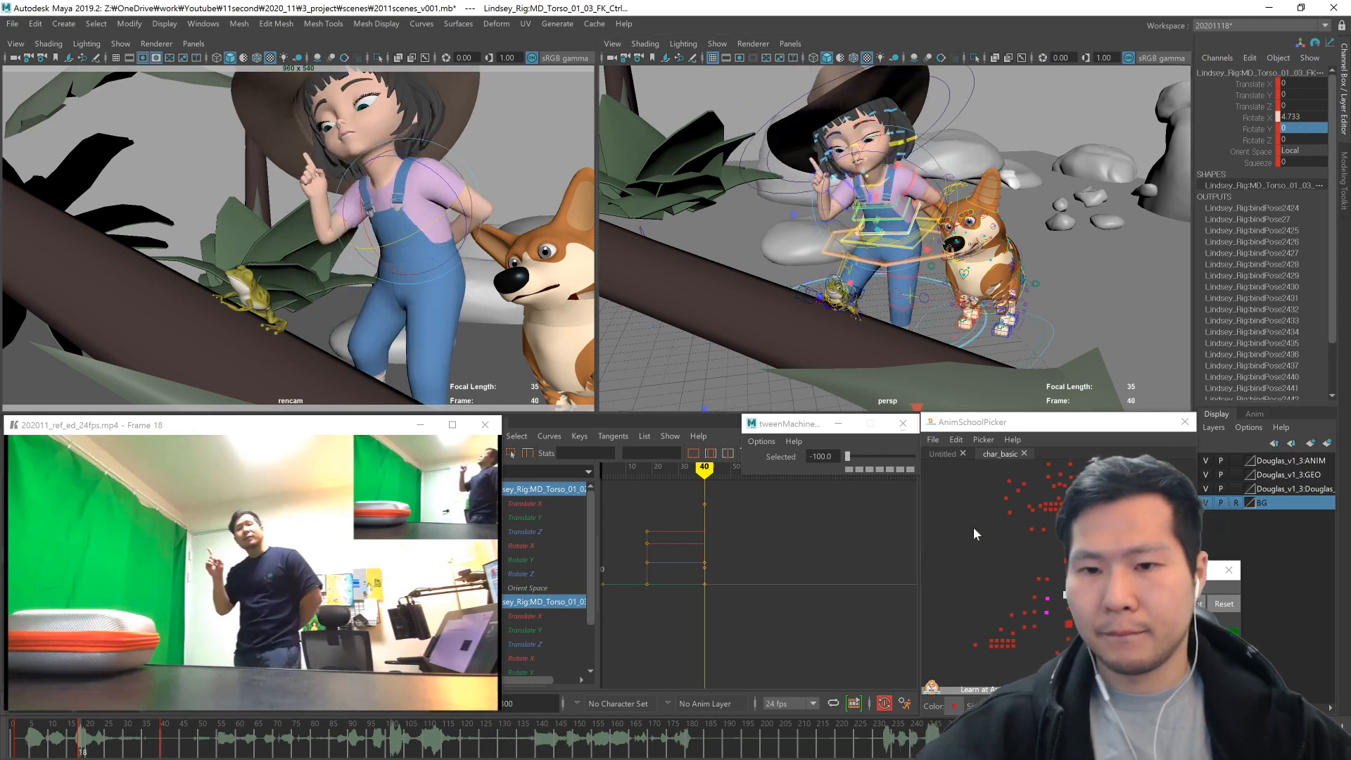
key(period)
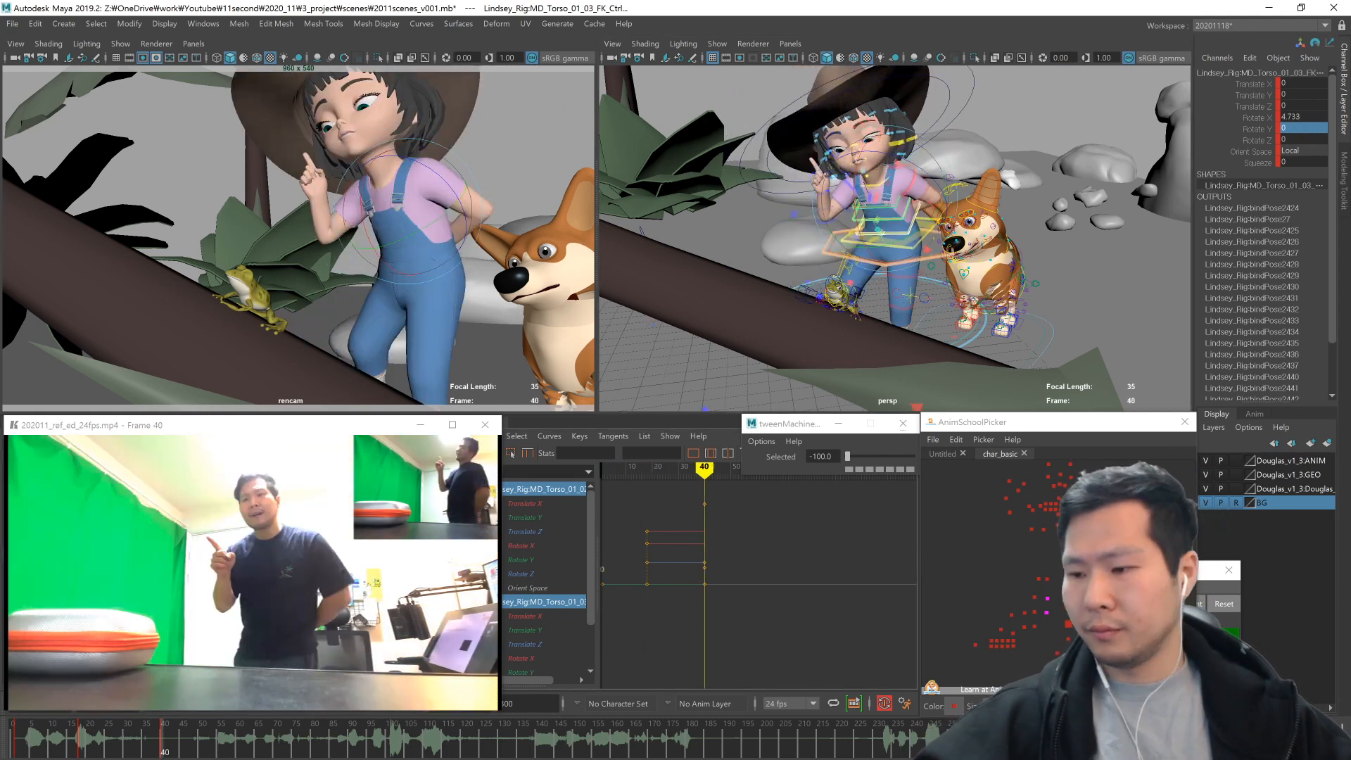
click(1066, 609)
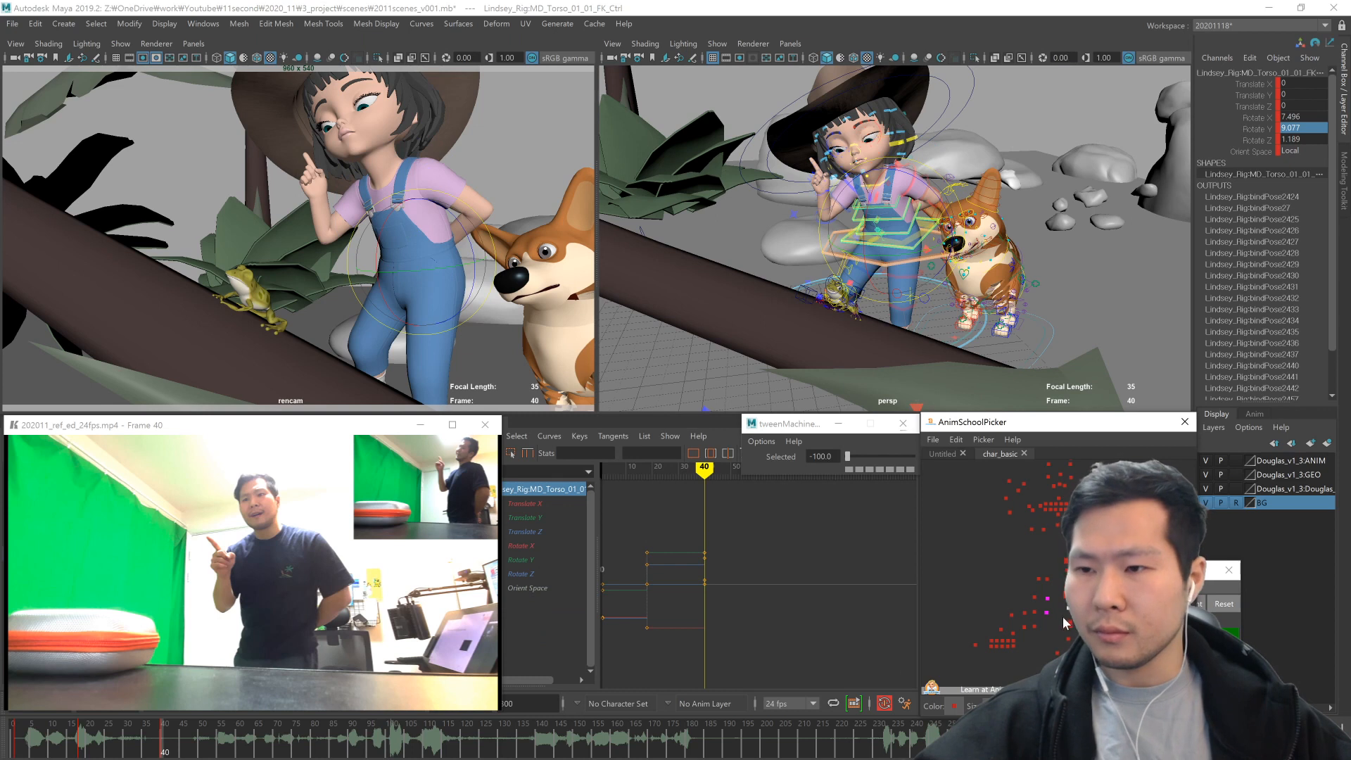
- At frame 42, tilt the girl's head down by rotating the upper neck FK control to about 28.8, 21.8, 18.1
drag(73, 747, 160, 748)
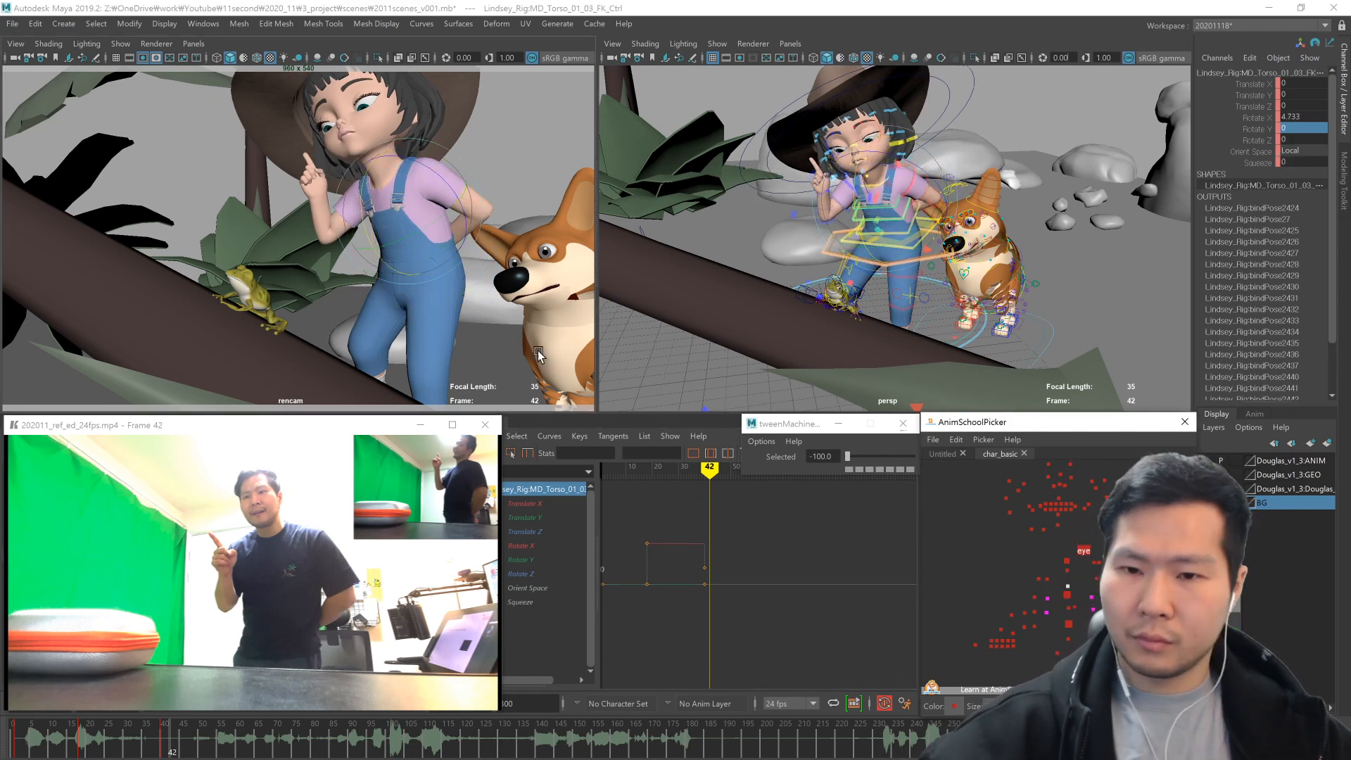
drag(385, 264, 389, 269)
click(1066, 560)
key(e)
drag(363, 152, 377, 179)
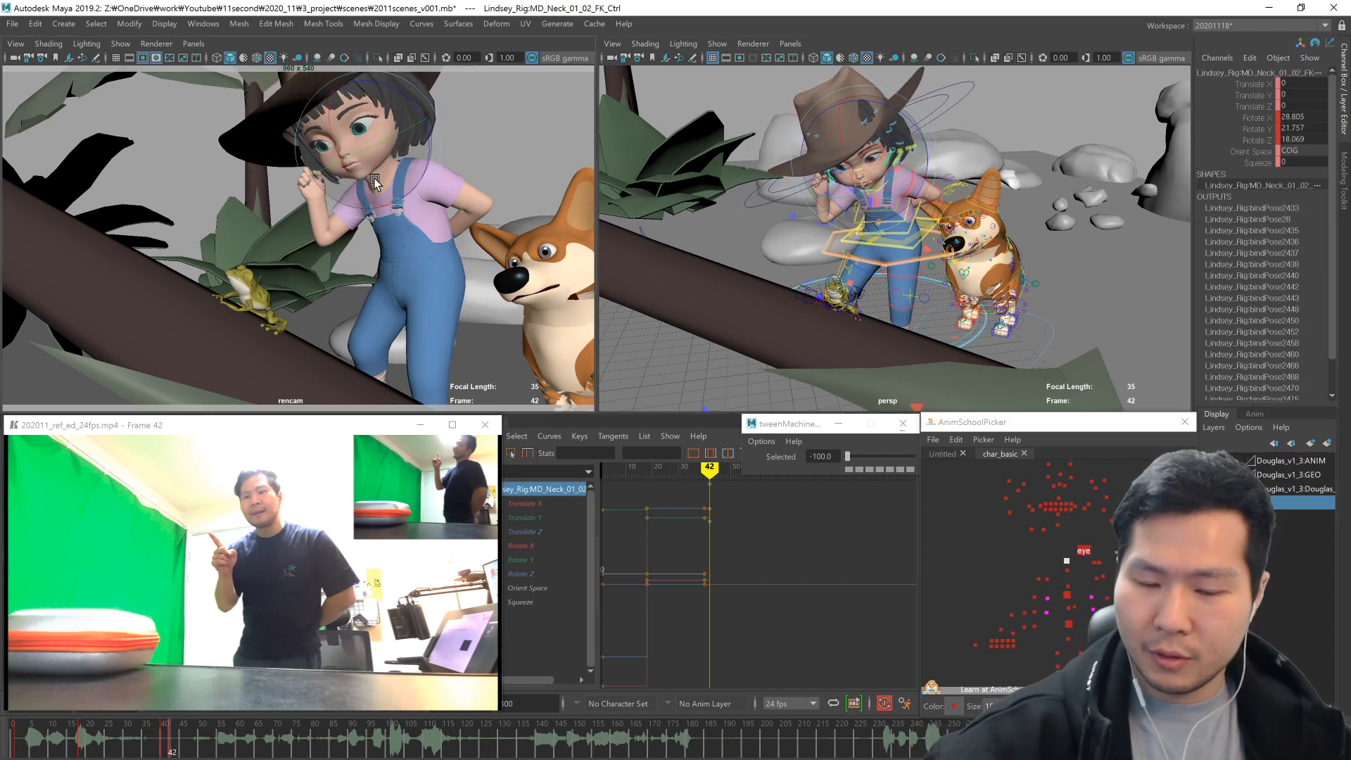
- At frame 42, rotate the right shoulder FK control to about 54.4, -10.5, -85 and adjust the right wrist's rotation
click(1049, 602)
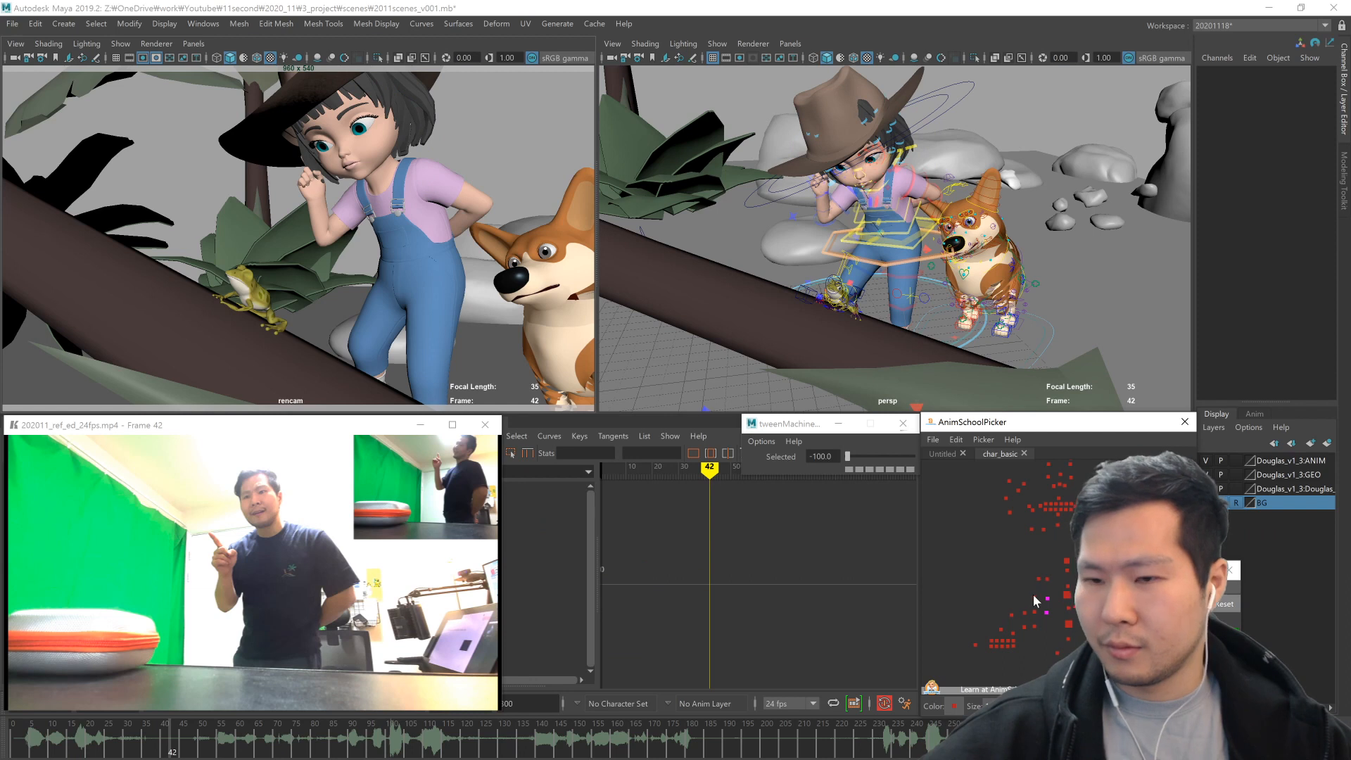
click(1034, 597)
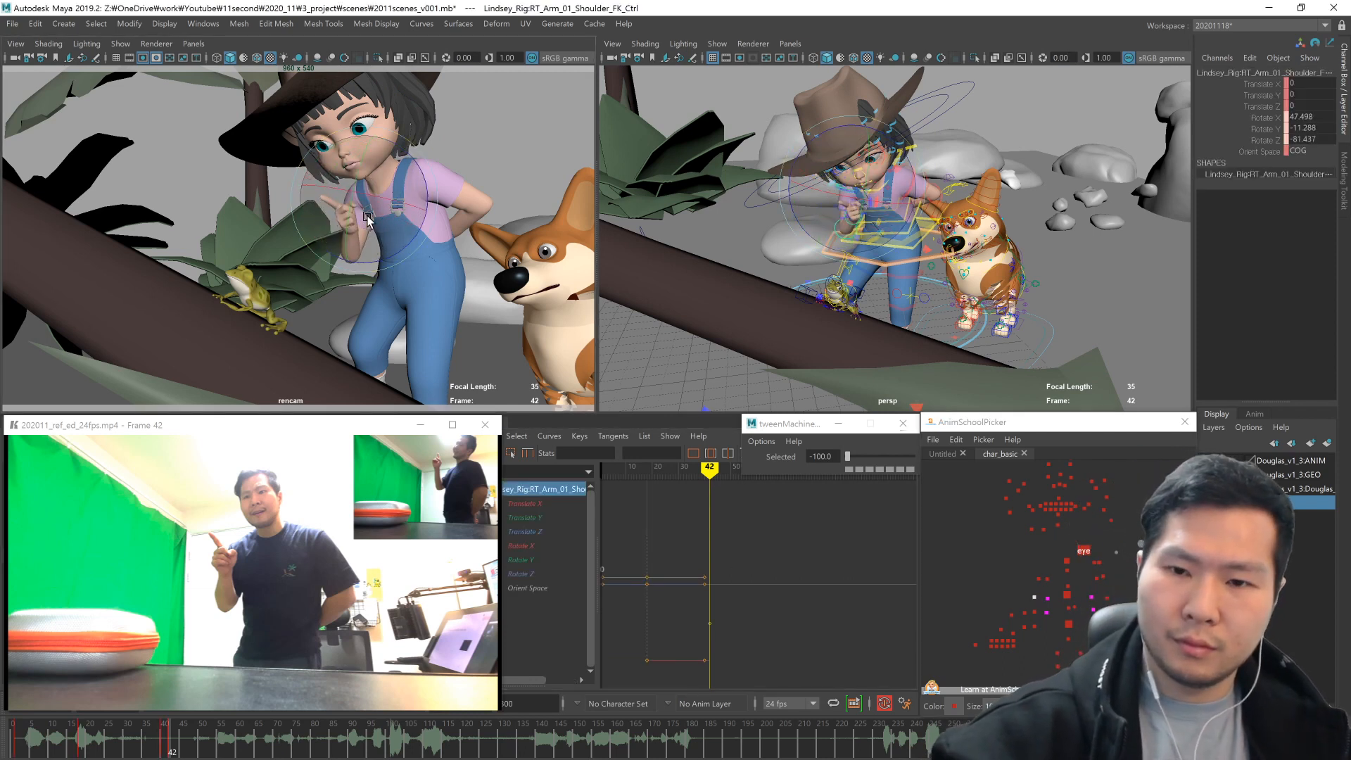
drag(374, 237, 373, 247)
alt+drag(799, 265, 957, 276)
drag(959, 256, 1012, 377)
click(1032, 625)
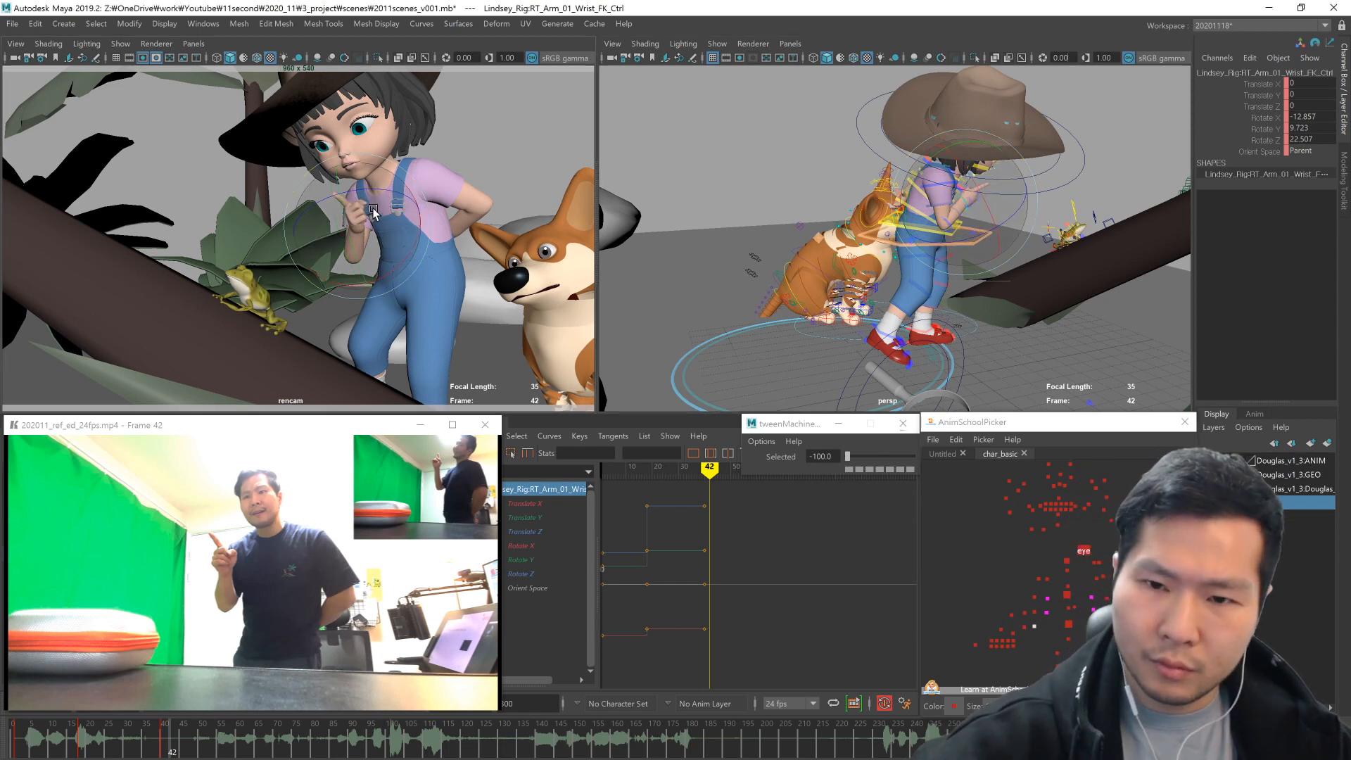
drag(386, 262, 370, 262)
- Key all of the girl's controls at frame 42 and delete their keys at frame 40
drag(950, 669, 1182, 466)
key(s)
key(comma)
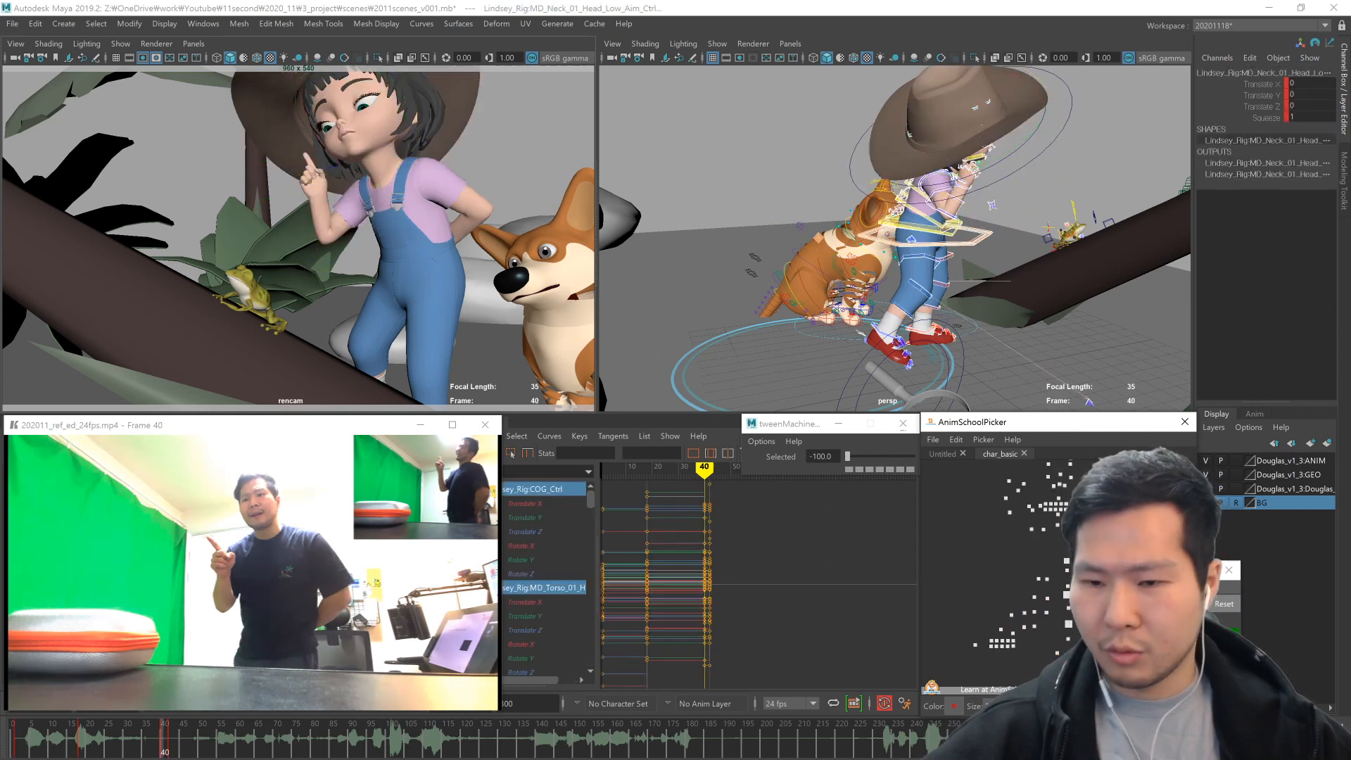
key(Delete)
key(period)
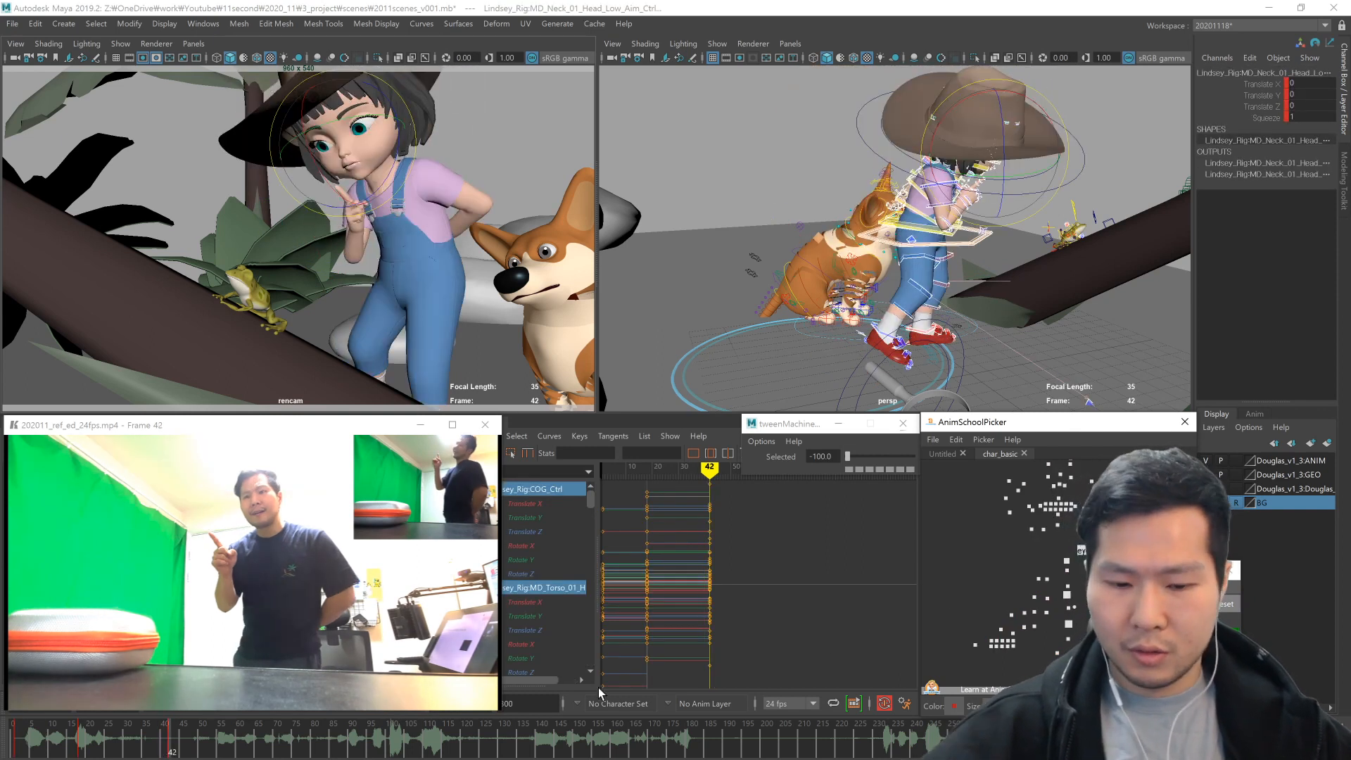
- Play back the blocked animation to review the key poses
click(118, 750)
drag(118, 750, 0, 748)
key(alt+v)
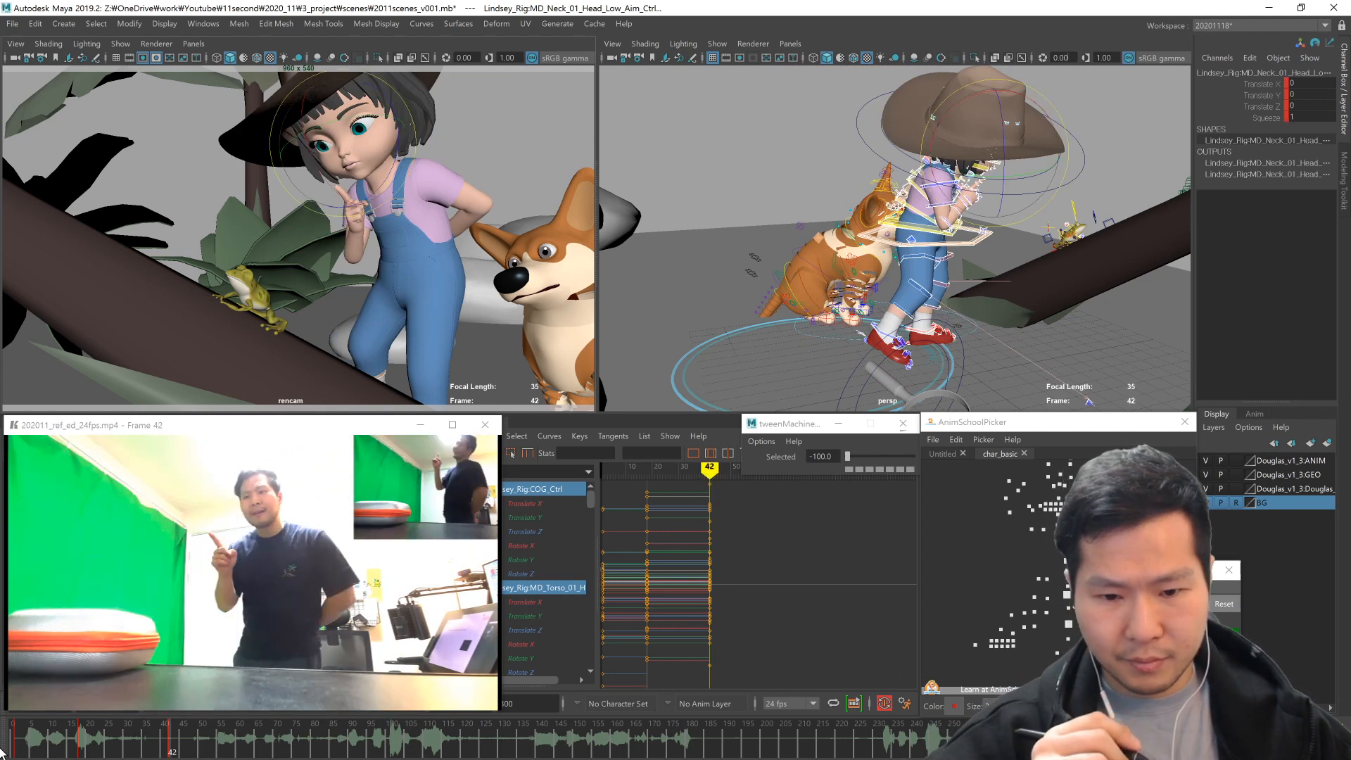
- Rotate the right shoulder FK control to about 44.4, -2.3, -80.6 at frame 42 and step back to the frame 1 pose
click(1033, 598)
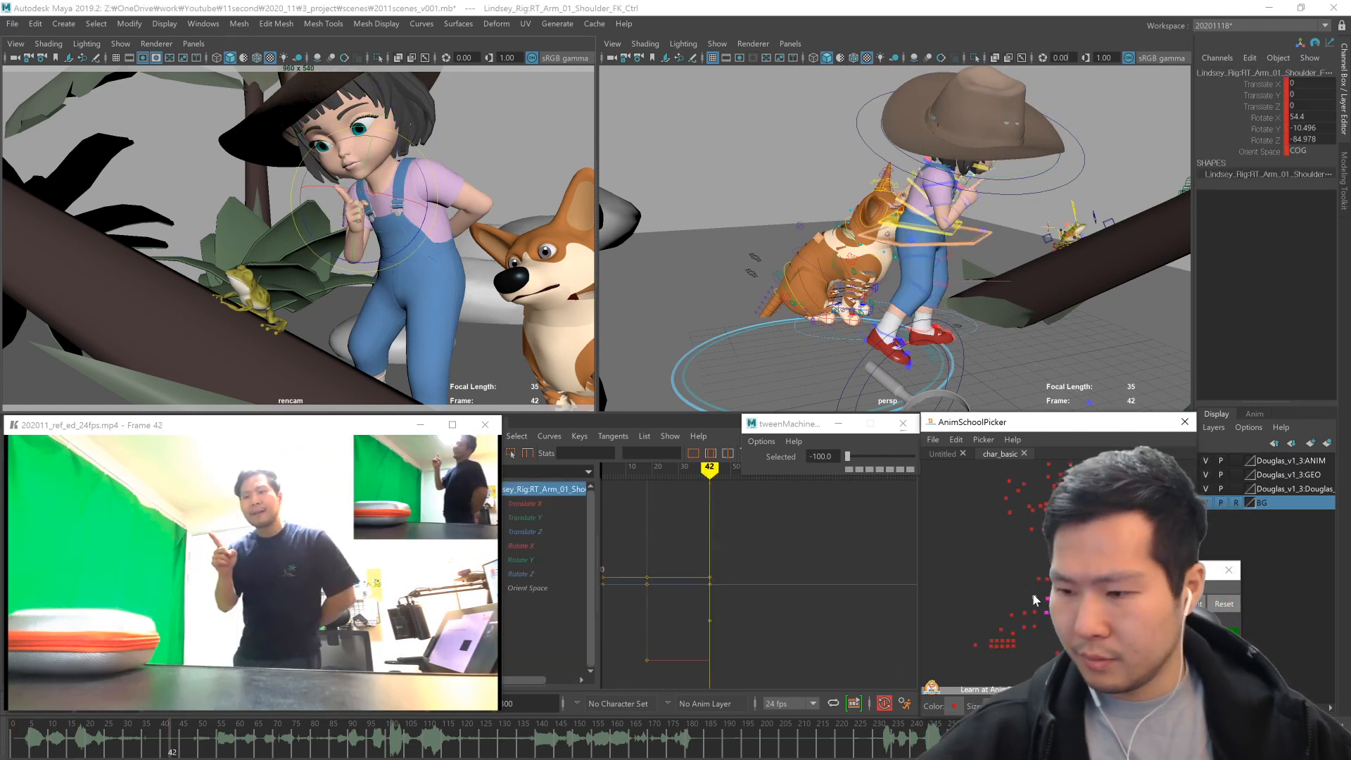
drag(377, 178, 365, 176)
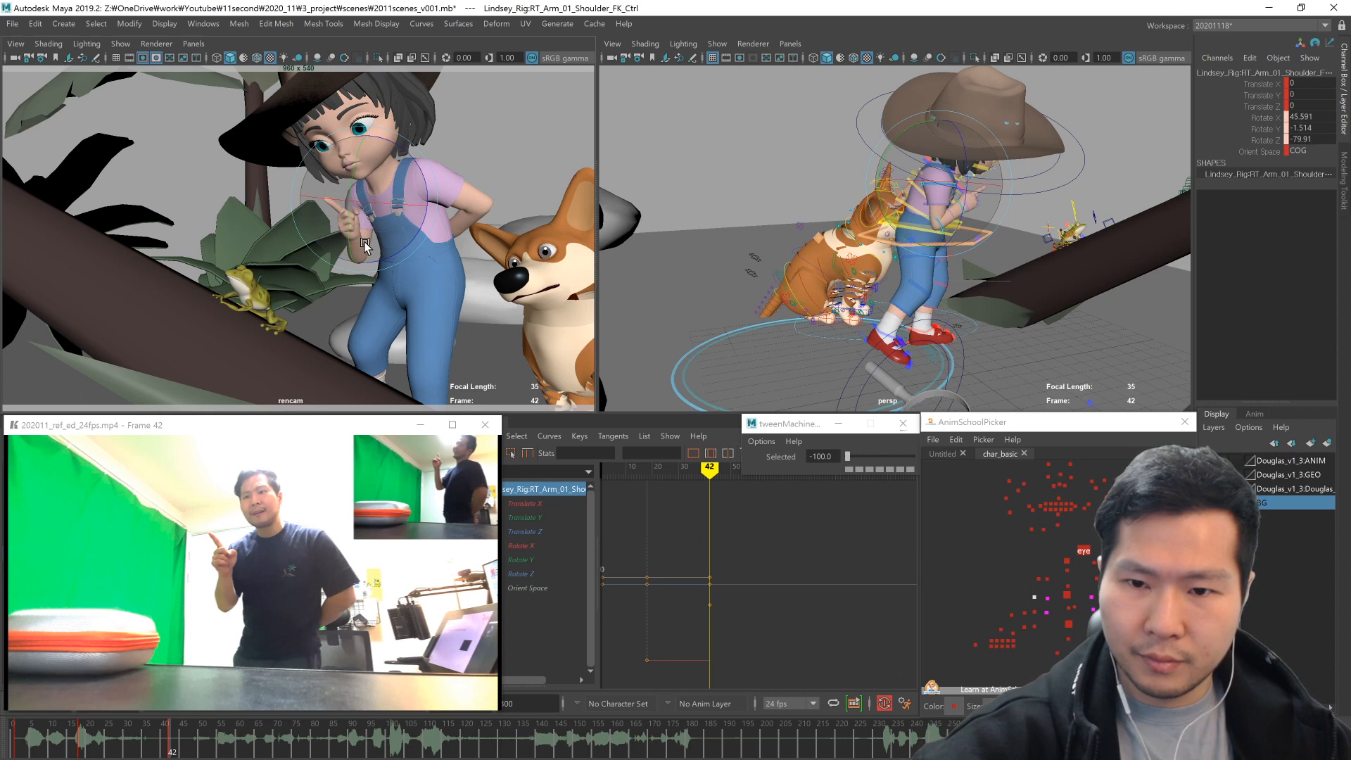
drag(378, 223, 380, 223)
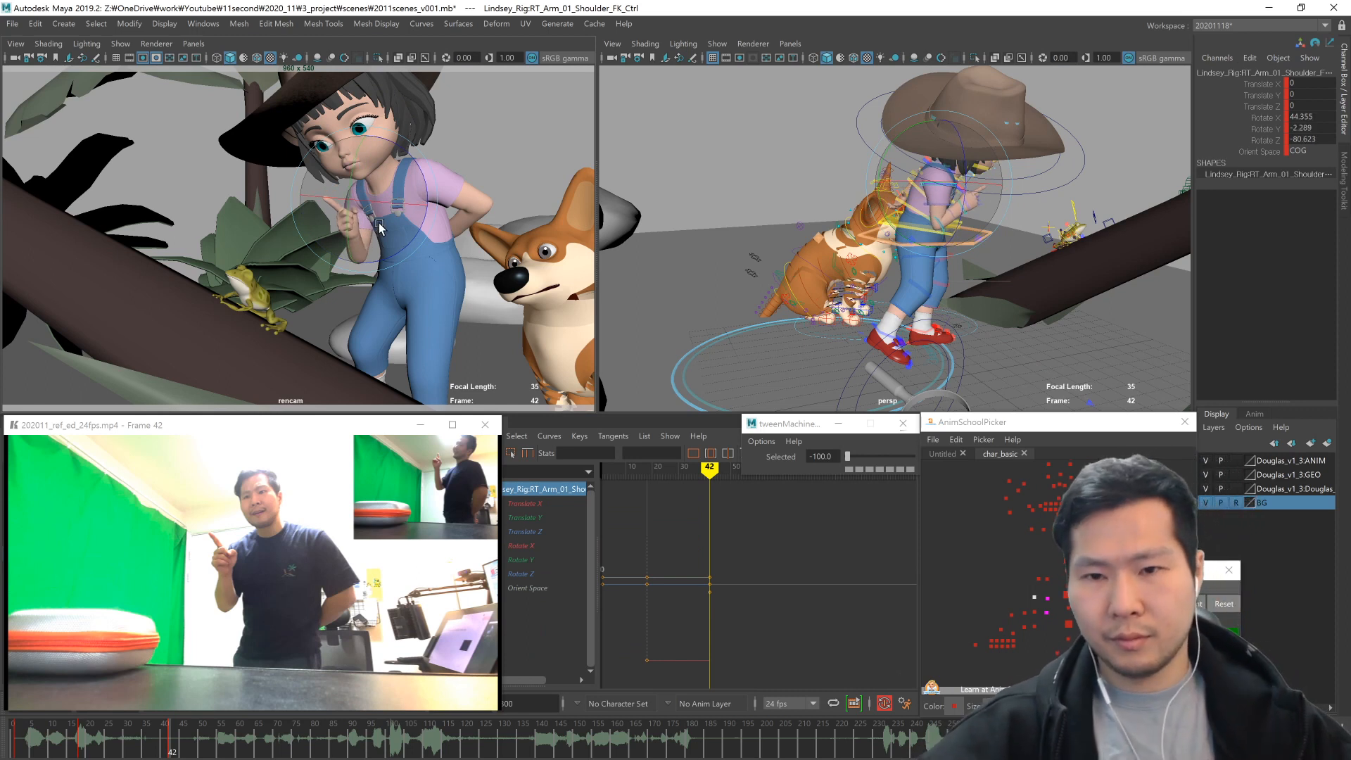
key(comma)
key(comma)
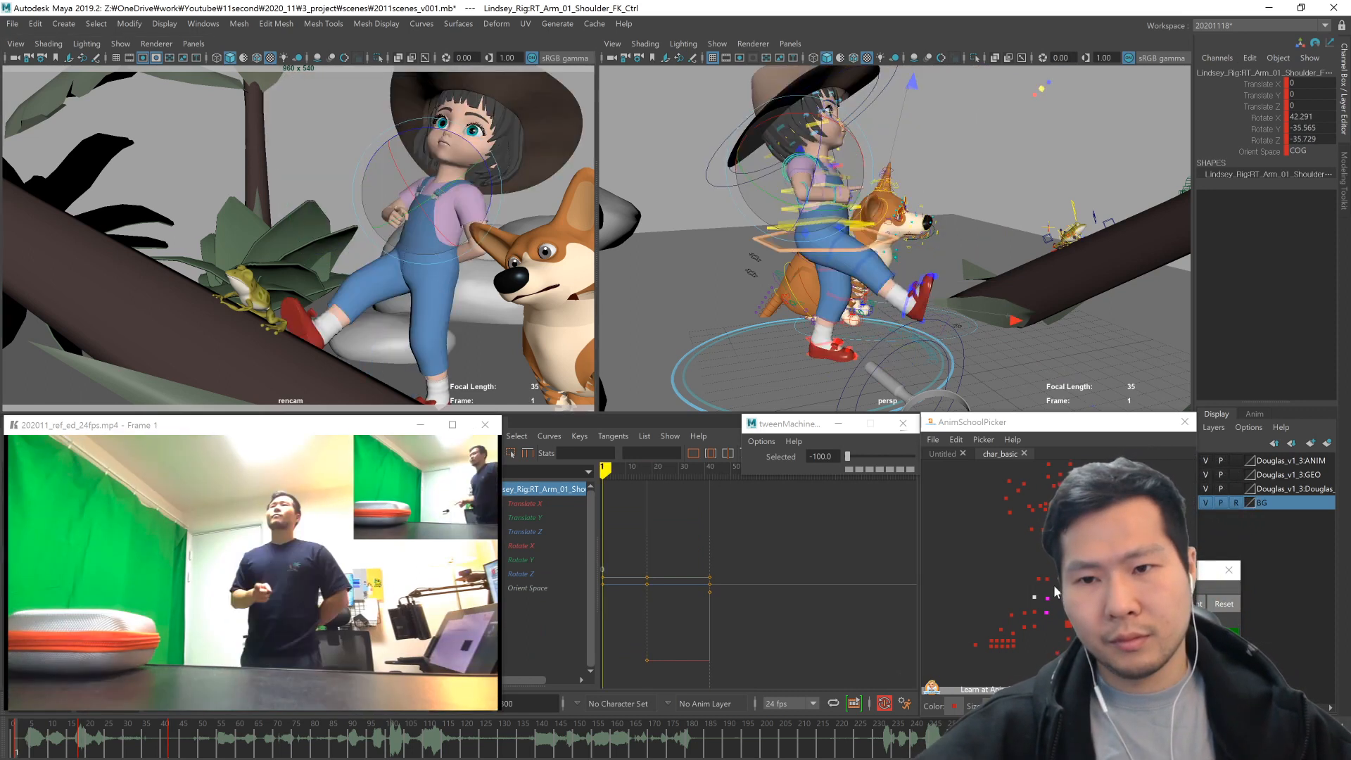
- Play back the blocked key poses alongside the acting reference up to about frame 62
key(alt+v)
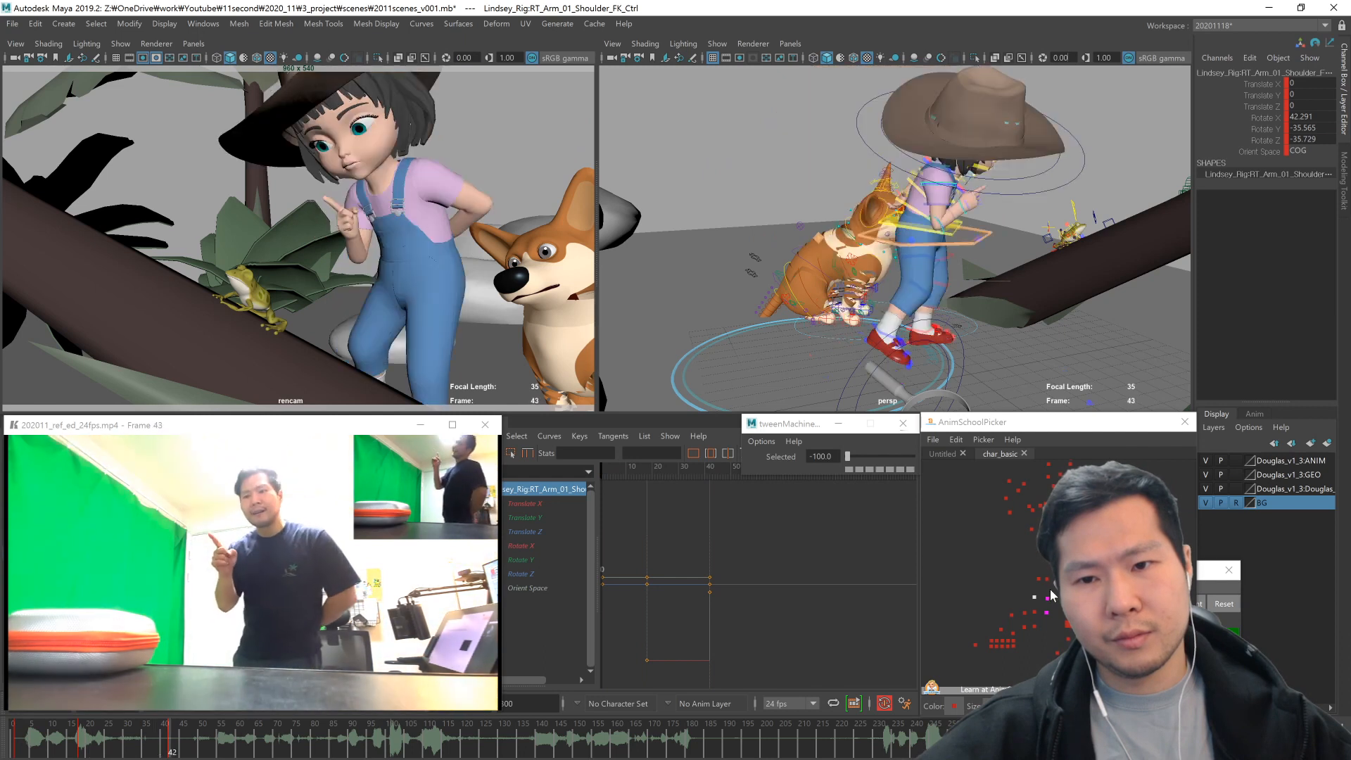
key(alt+v)
key(comma)
key(comma)
key(comma)
key(alt+v)
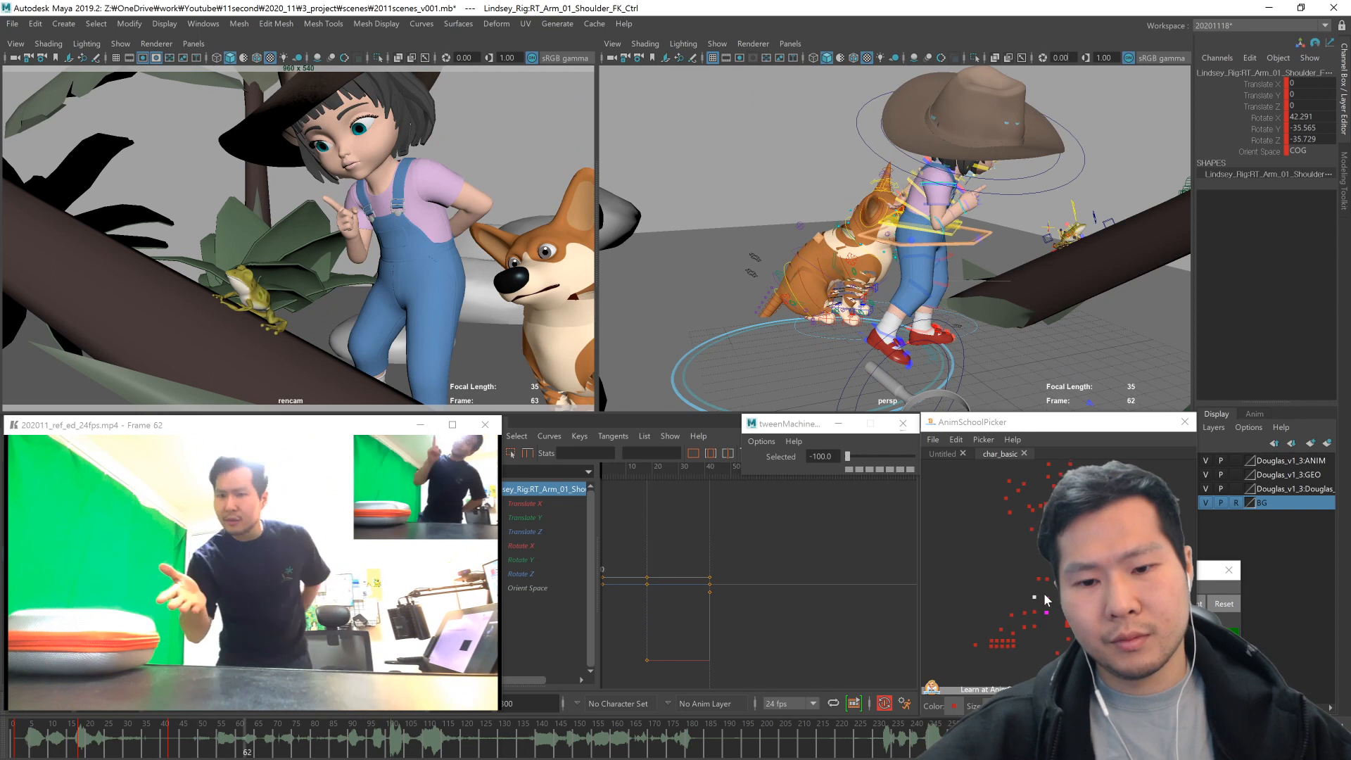
key(alt+v)
key(comma)
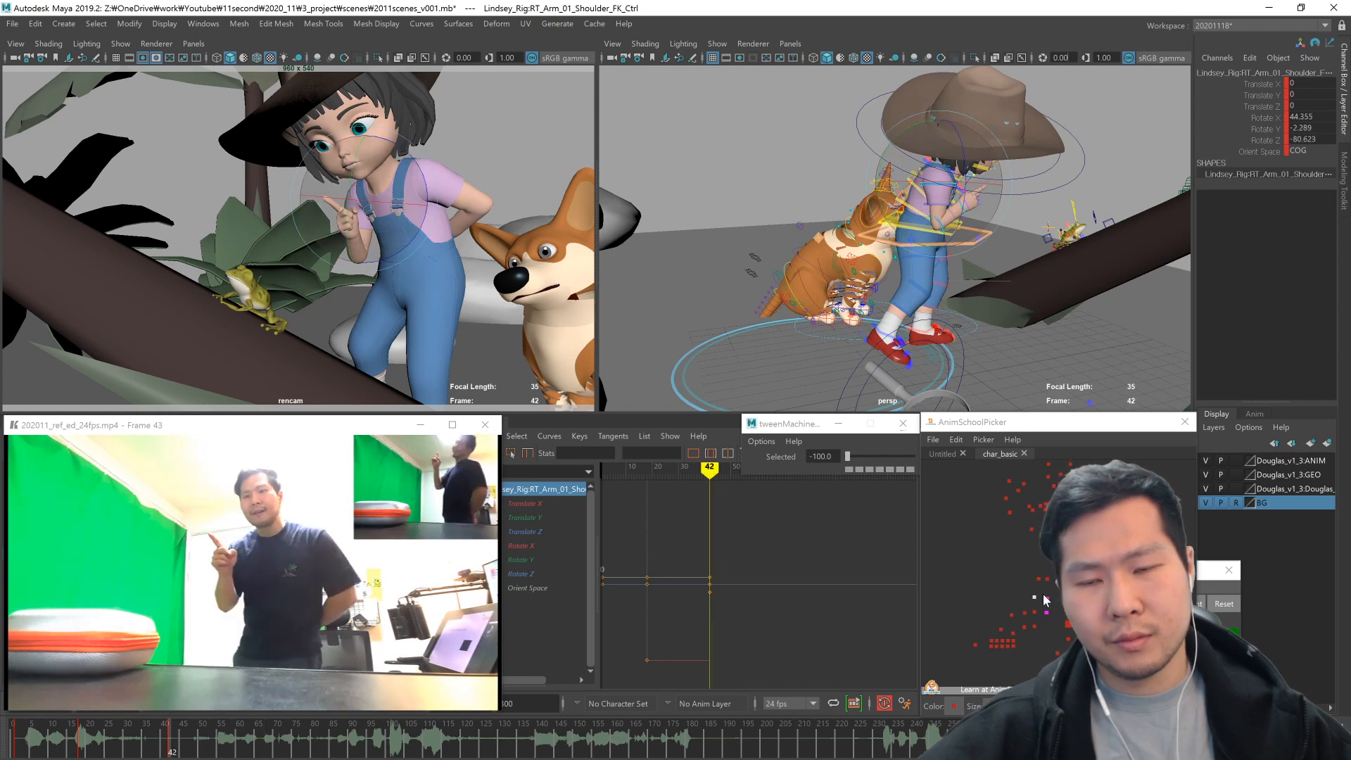
- Go to frame 68 and key all of the girl's controls there
drag(212, 739, 268, 744)
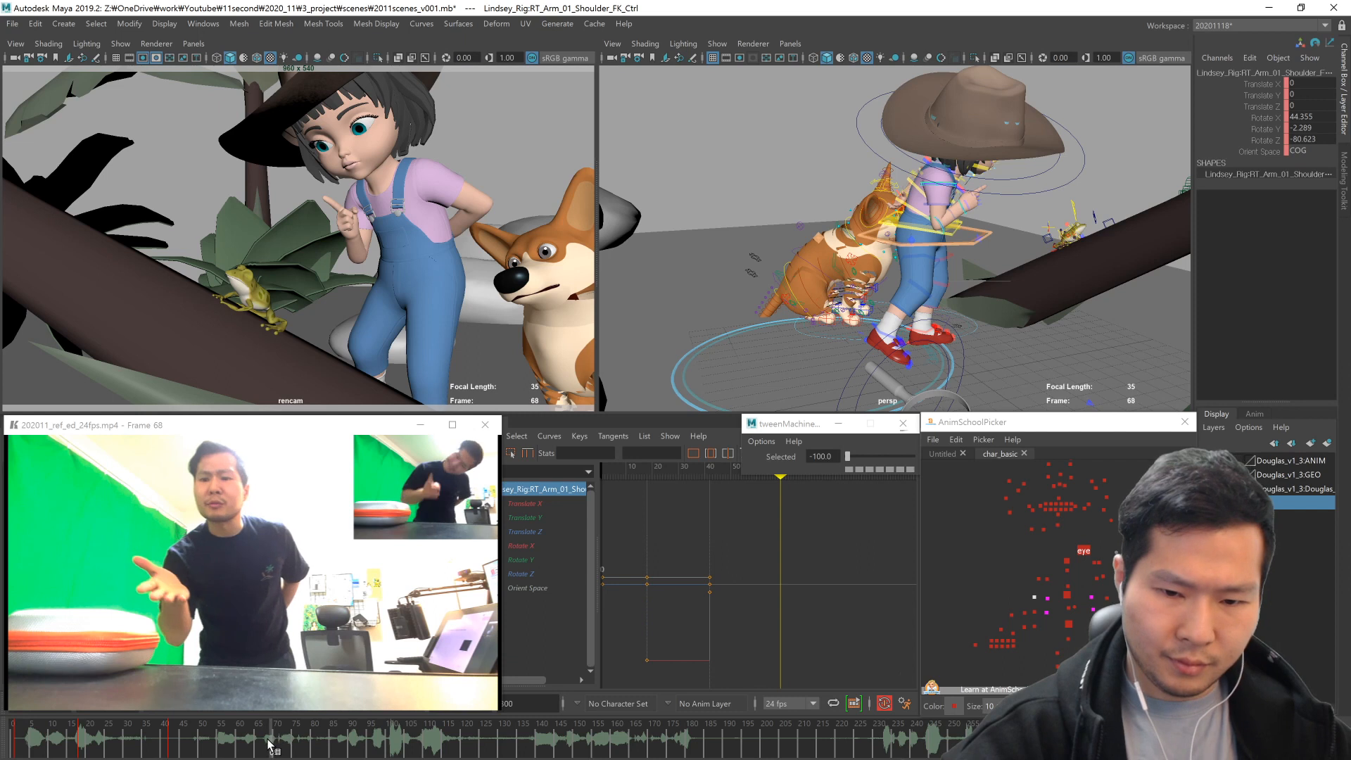
drag(947, 468, 1168, 675)
key(s)
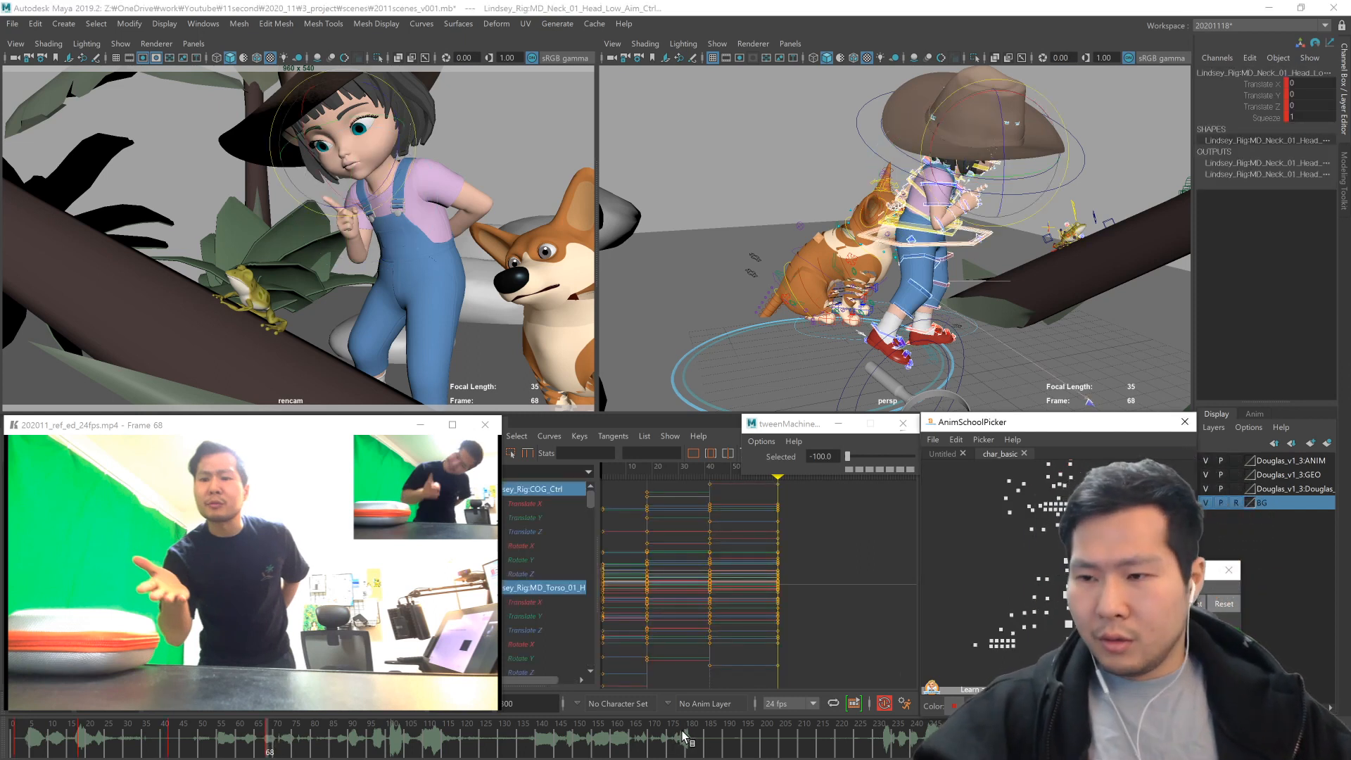
- Compare the girl's existing key poses with the reference and examine the reference acting on through frame 112
key(comma)
key(comma)
mouse_move(62, 745)
mouse_down()
mouse_move(1138, 739)
mouse_move(81, 746)
mouse_up()
key(period)
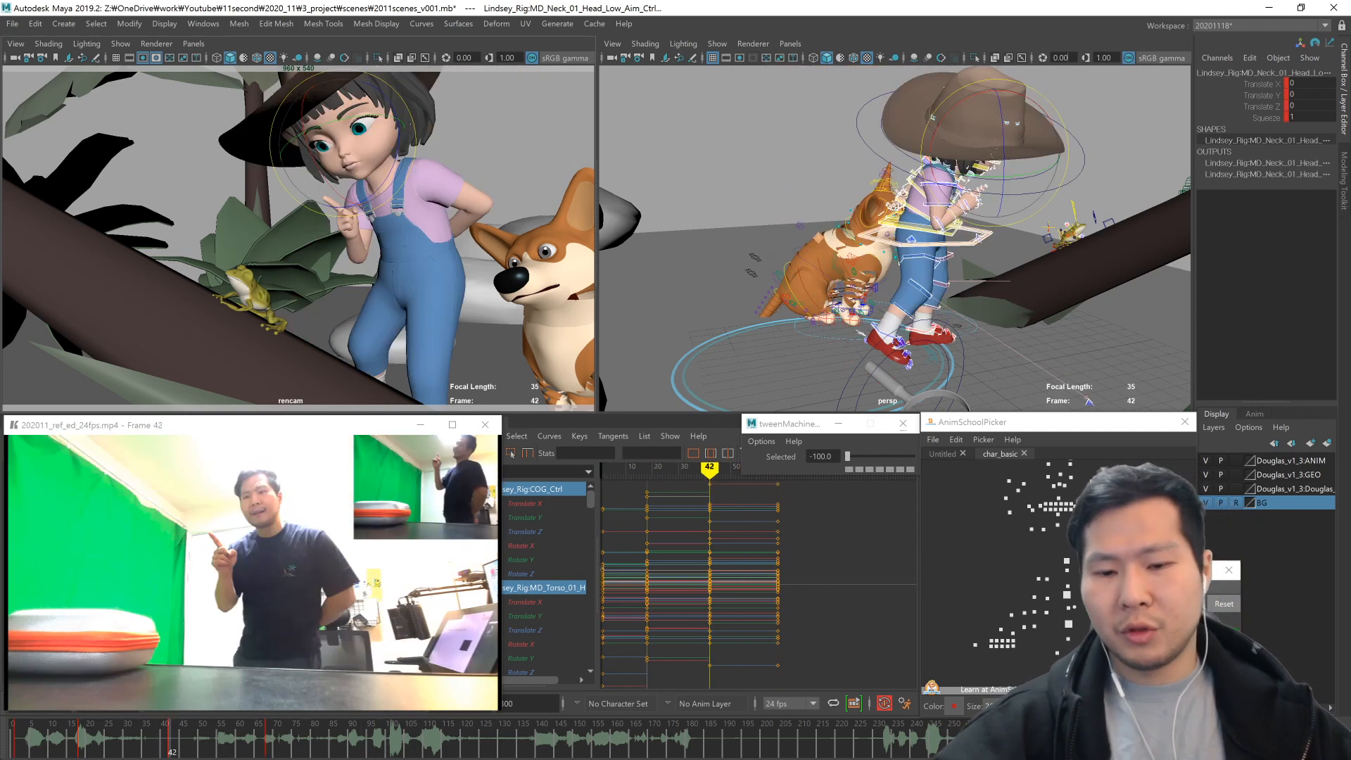
key(period)
key(comma)
key(period)
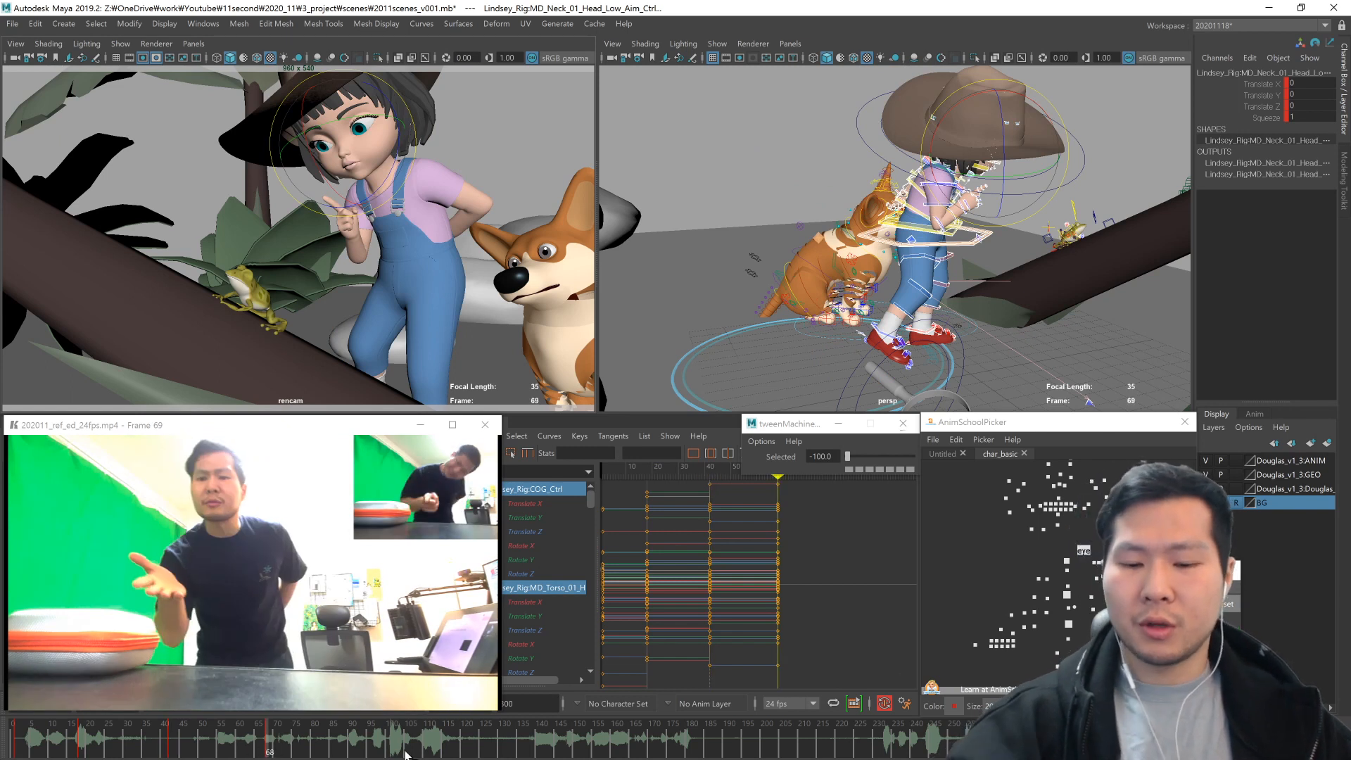
click(829, 732)
drag(342, 737, 745, 749)
click(430, 752)
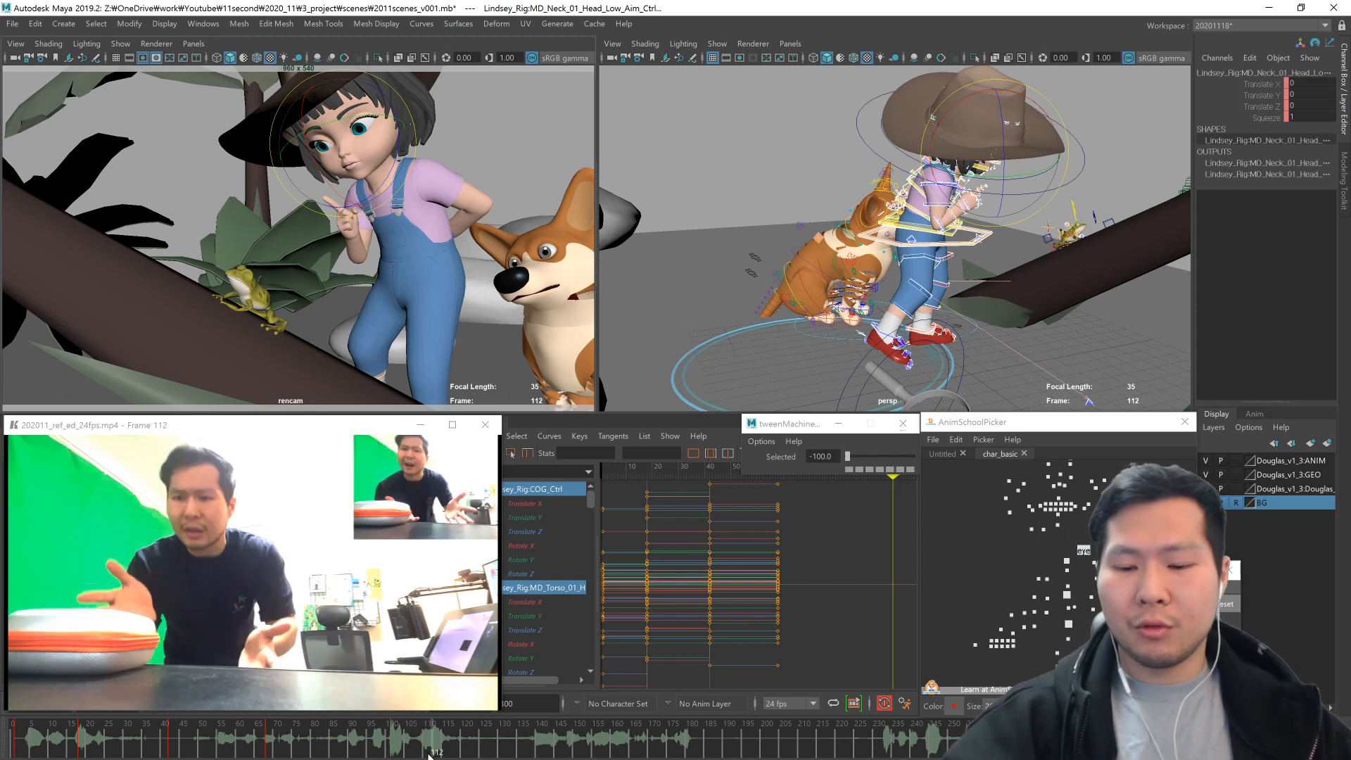
- At frame 68, turn the girl's COG control to about -19.4 on Rotate Y and compare the pose with frame 42
click(266, 749)
alt+drag(1104, 302, 858, 363)
alt+middle_drag(997, 385, 1008, 360)
key(comma)
key(period)
key(period)
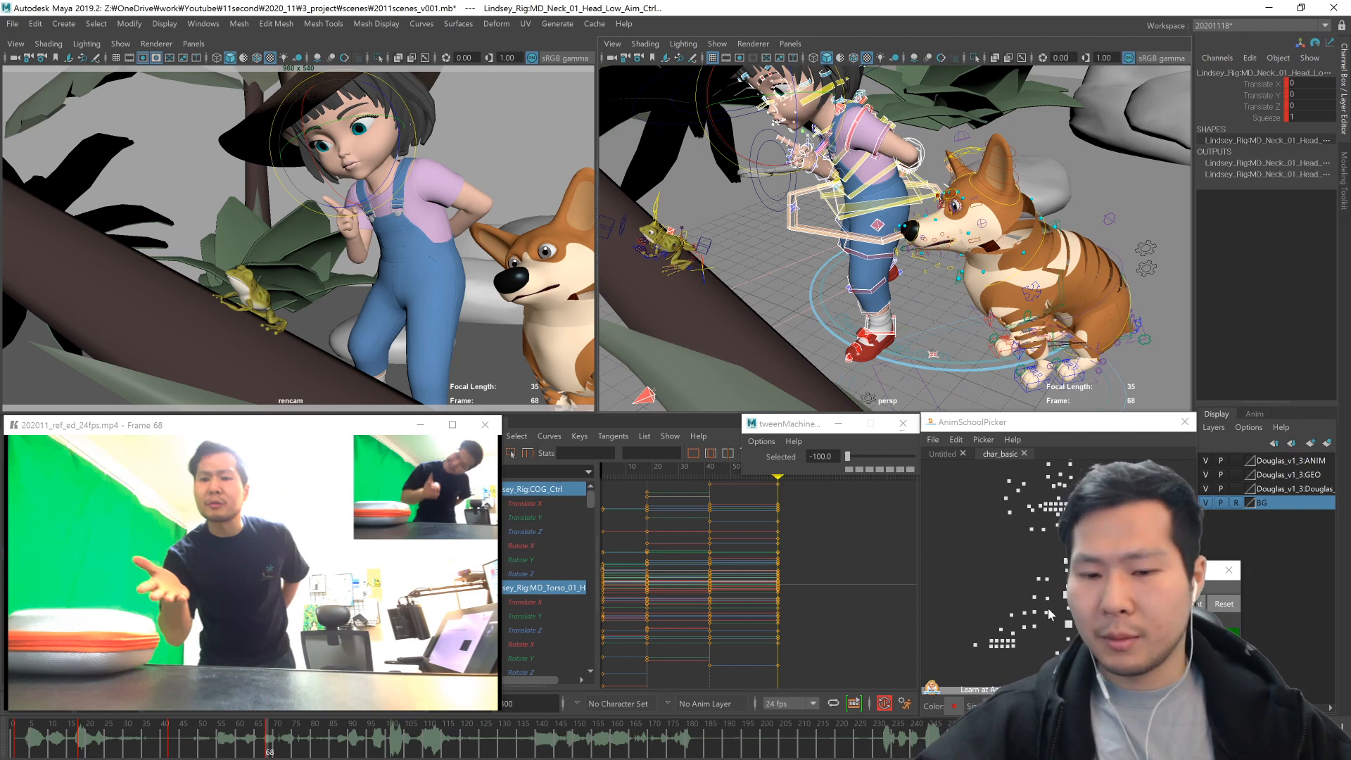
click(1067, 625)
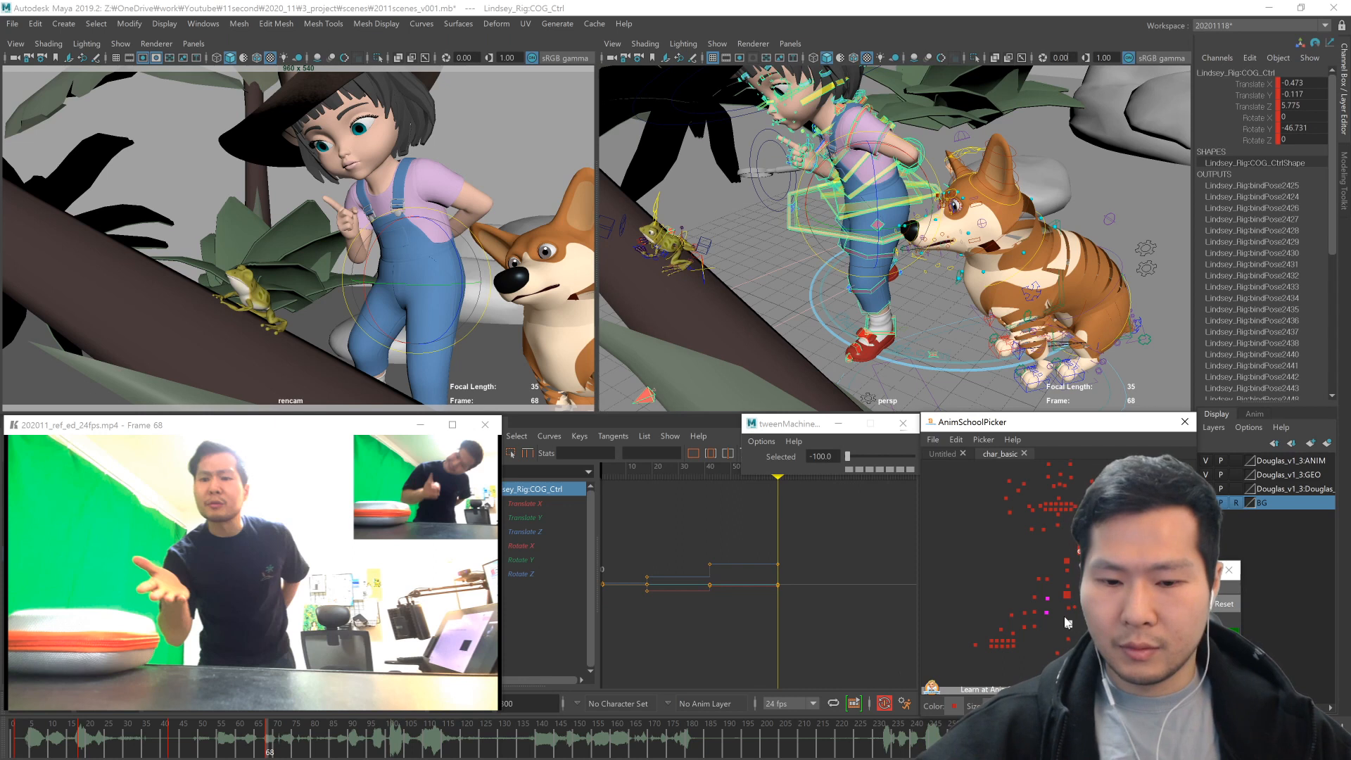
alt+drag(796, 294, 841, 320)
drag(854, 254, 888, 252)
click(1322, 129)
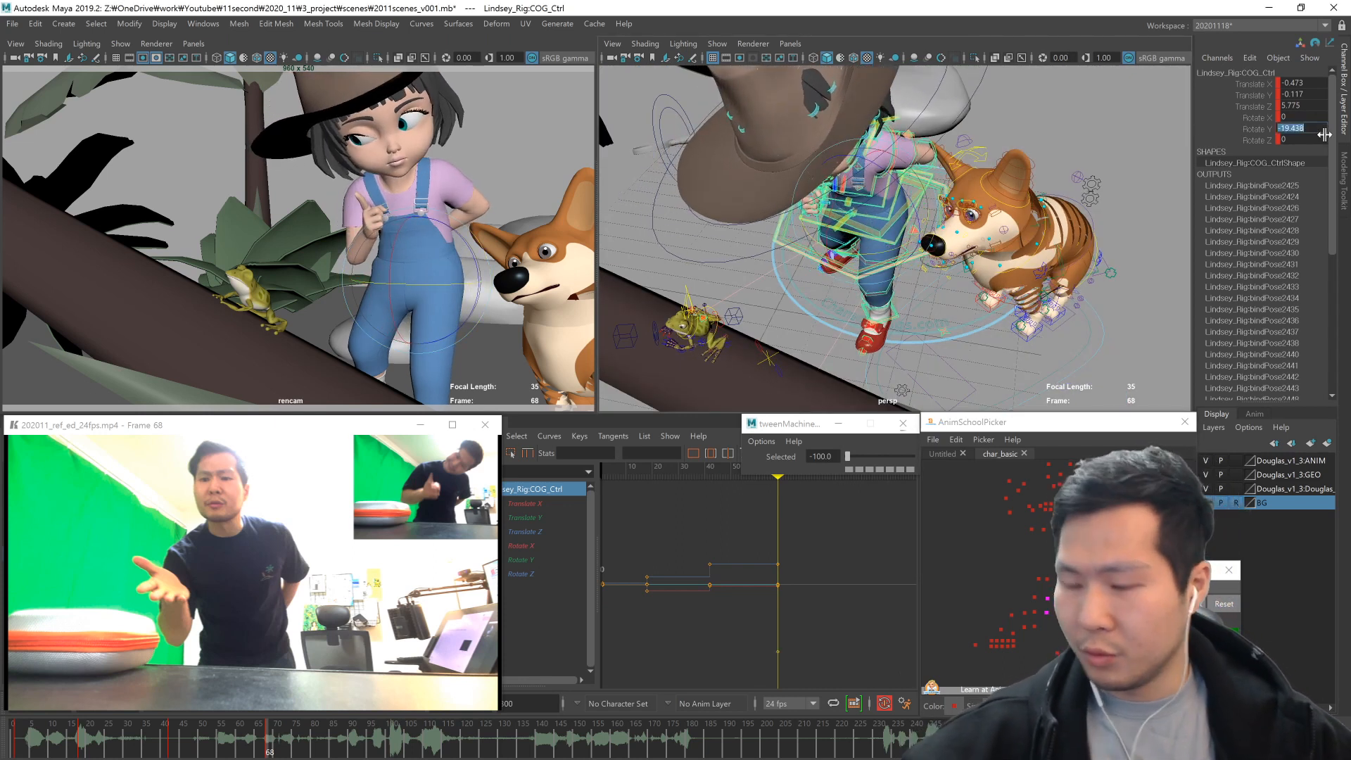
text(0)
key(Return)
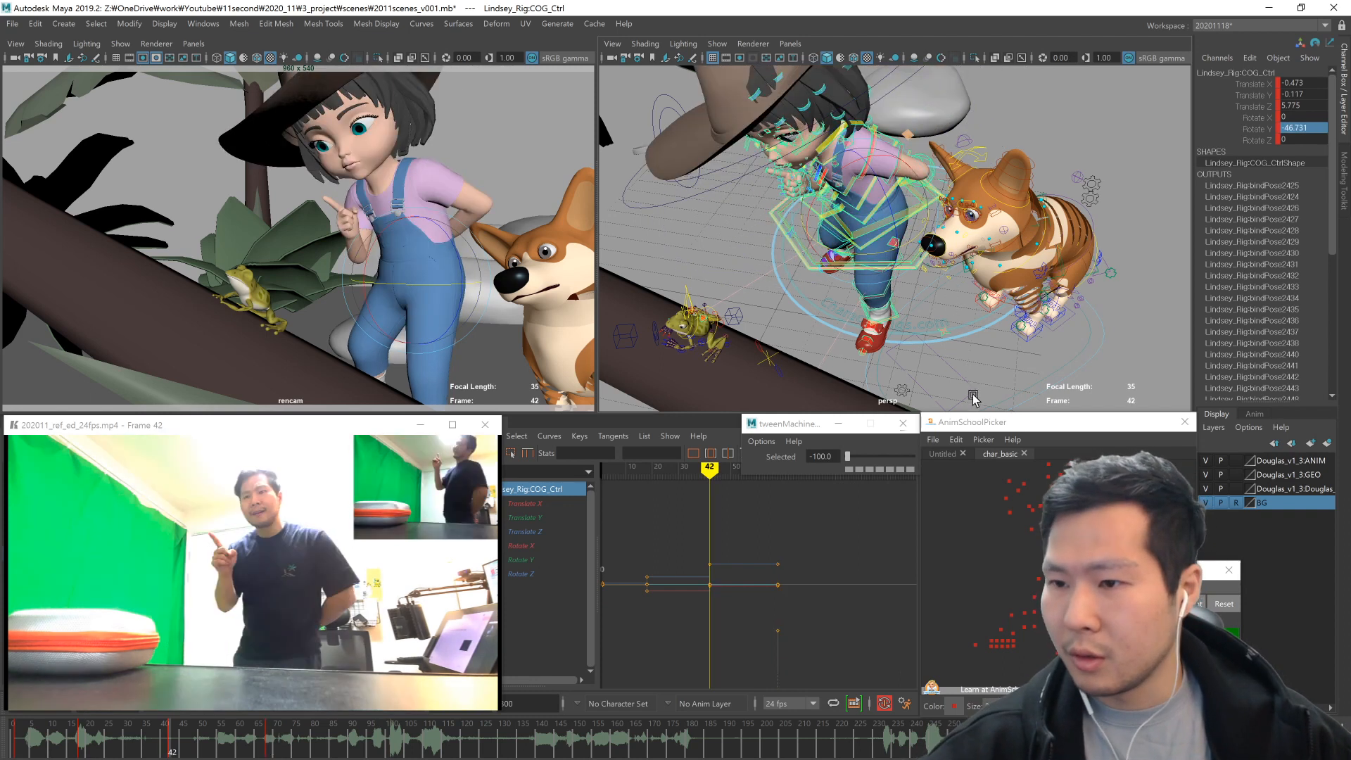
key(.)
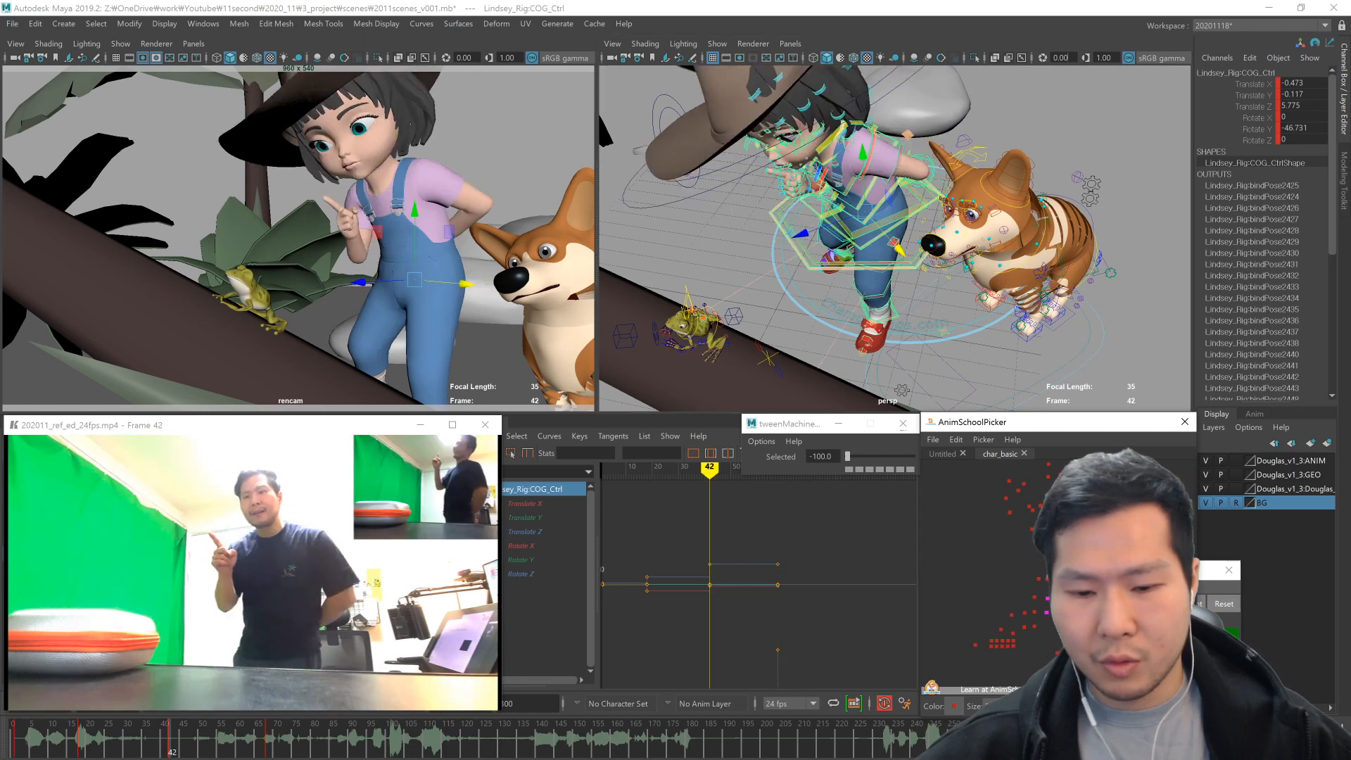
key(.)
- Move the girl's right leg IK control at frame 68 to about -3.4 on Translate X and 8.3 on Translate Z
alt+drag(922, 338, 927, 303)
middle_drag(927, 303, 901, 323)
alt+drag(960, 320, 902, 327)
middle_drag(901, 327, 882, 326)
click(1045, 665)
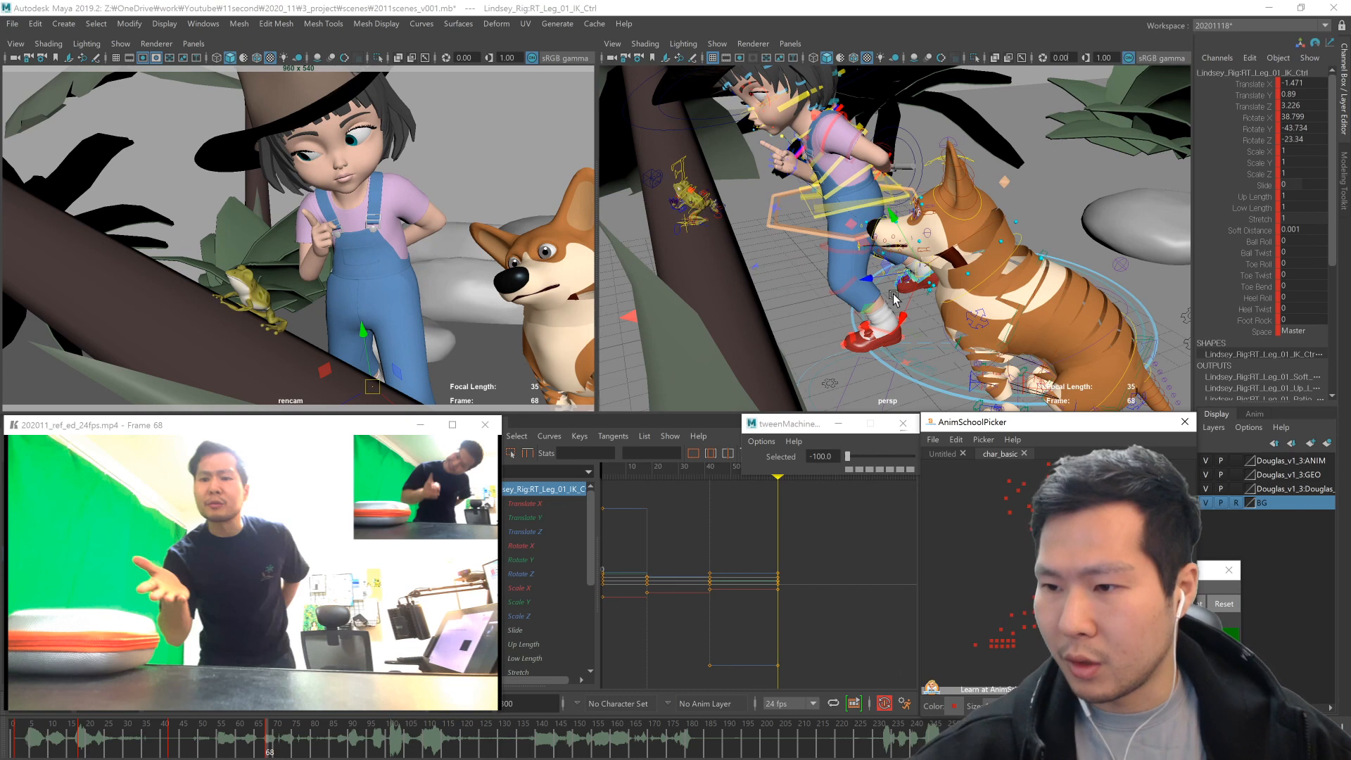
click(916, 271)
click(857, 273)
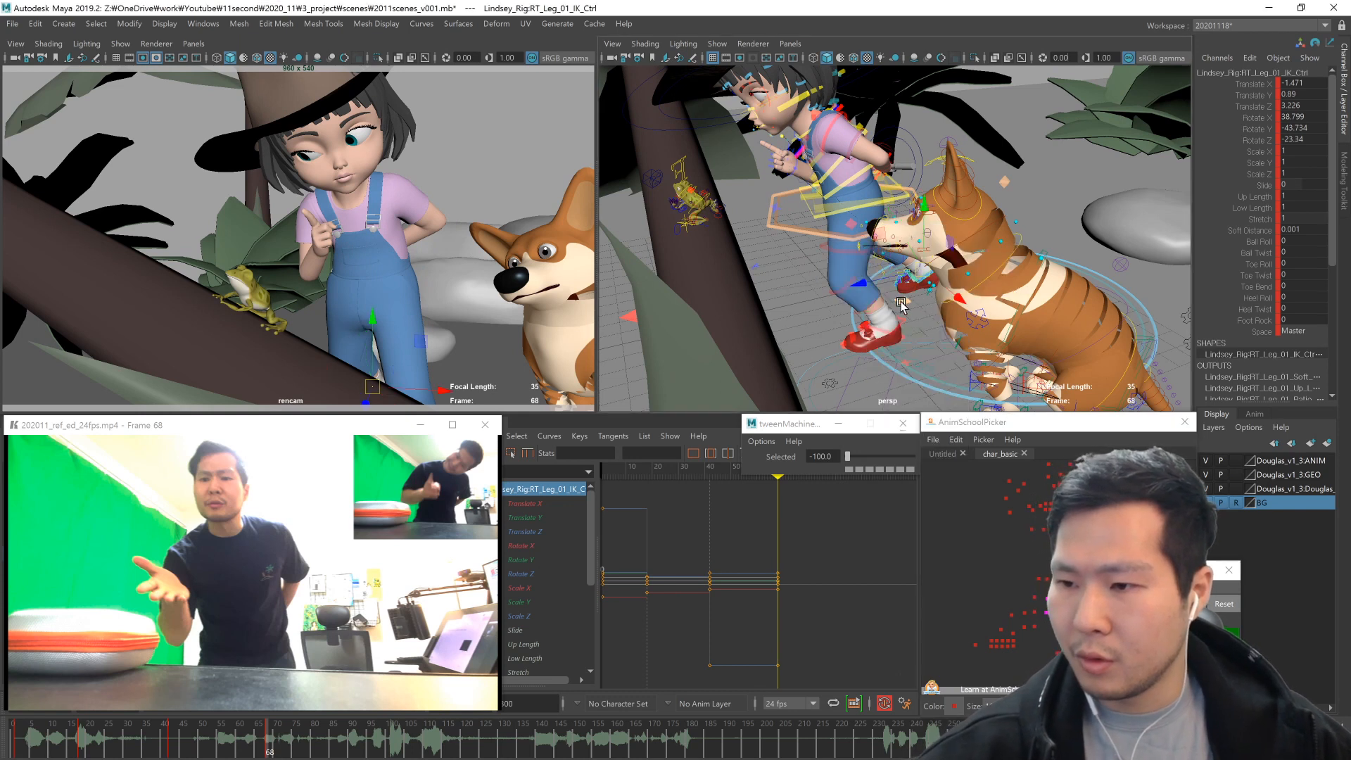
drag(901, 307, 790, 310)
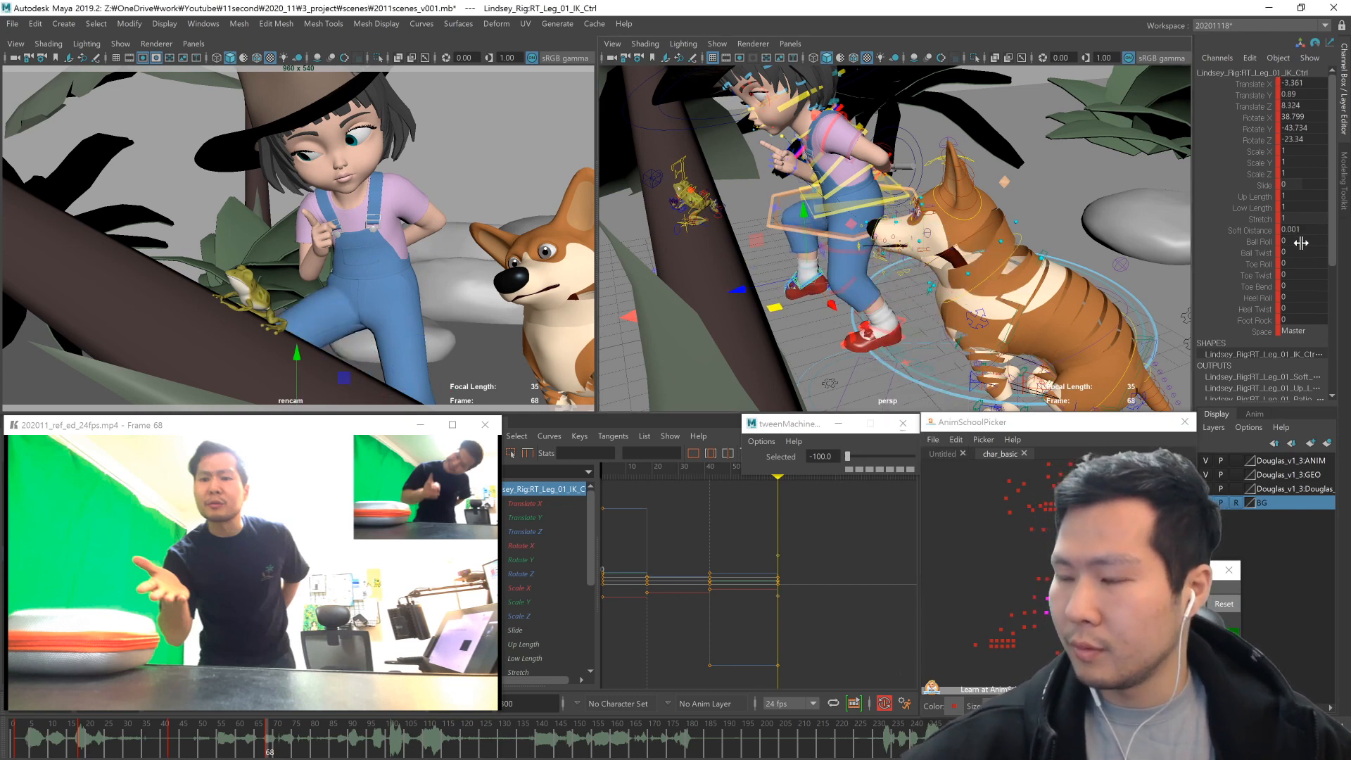
alt+drag(925, 341, 1138, 243)
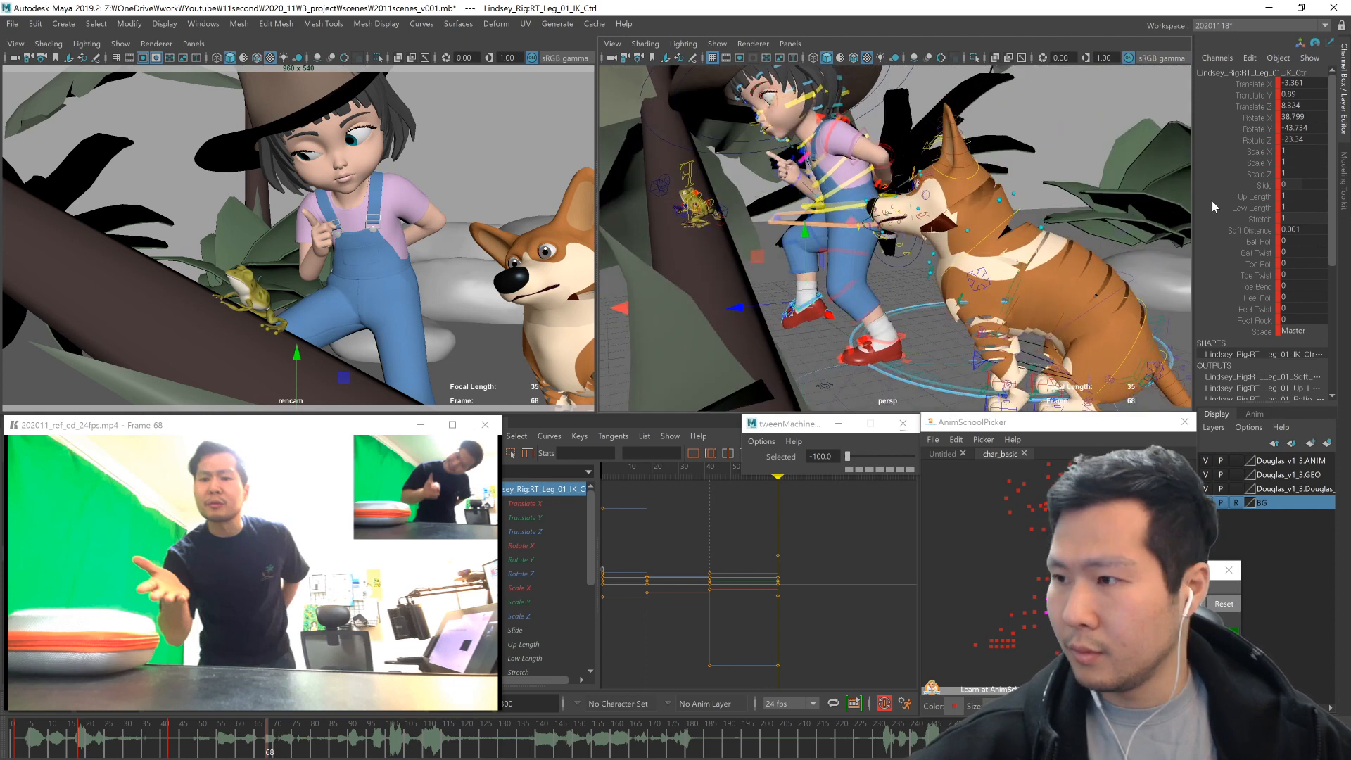
text(0)
key(Return)
- Select all of the right hand's finger controls at frame 68 and zero their rotations
alt+drag(1119, 281, 867, 352)
drag(983, 636, 1020, 650)
drag(1313, 118, 1309, 136)
text(0)
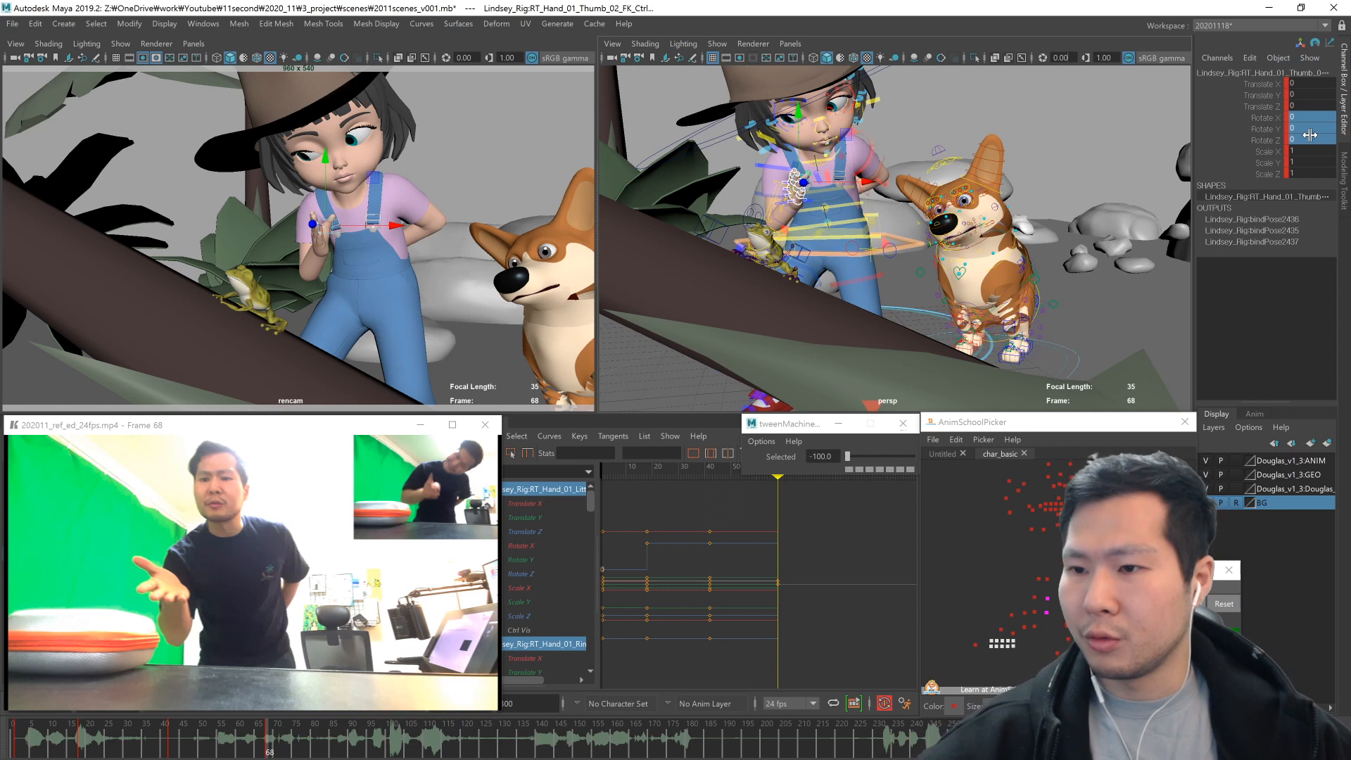
- Rotate the right index finger's master control to about 0.5, -3.1, 6.6
alt+drag(869, 342, 909, 362)
click(1009, 645)
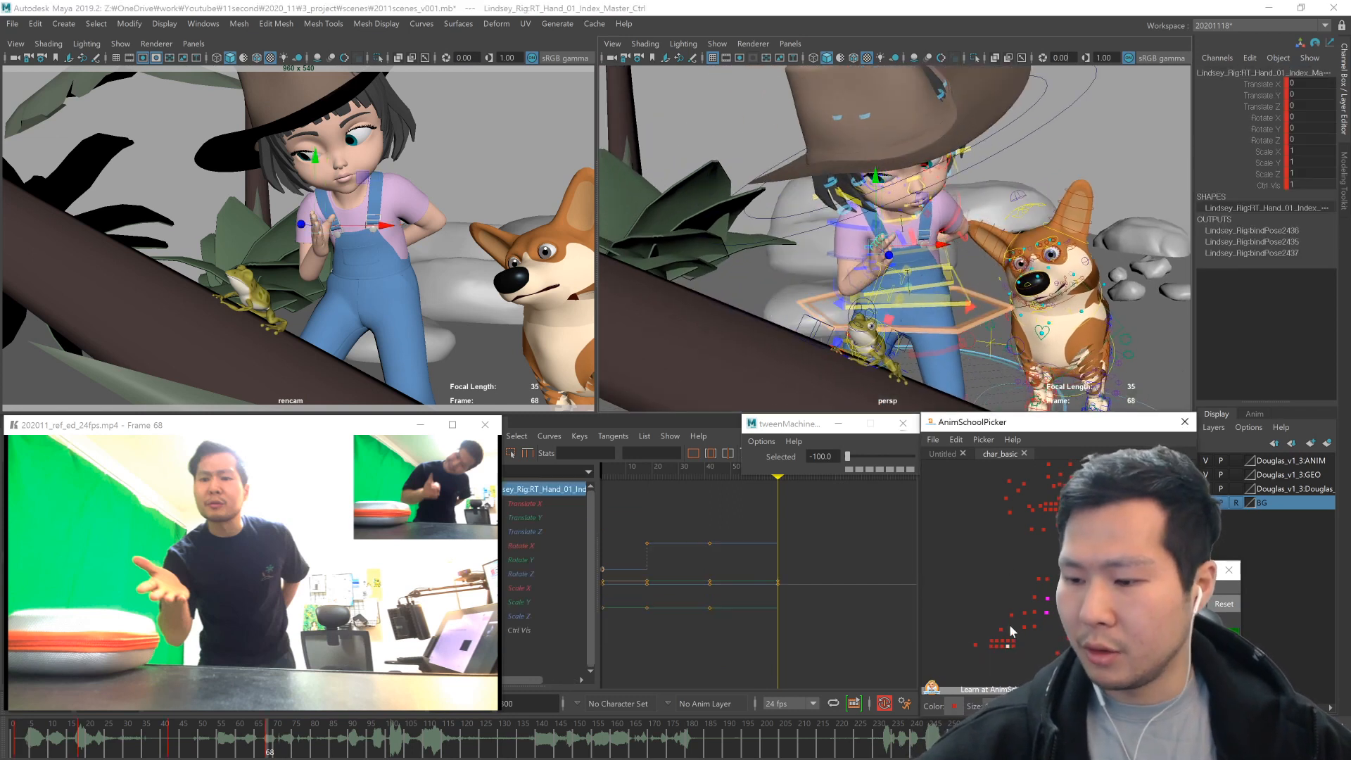
alt+drag(785, 311, 837, 303)
scroll(821, 292, up, 4)
key(e)
drag(820, 286, 819, 286)
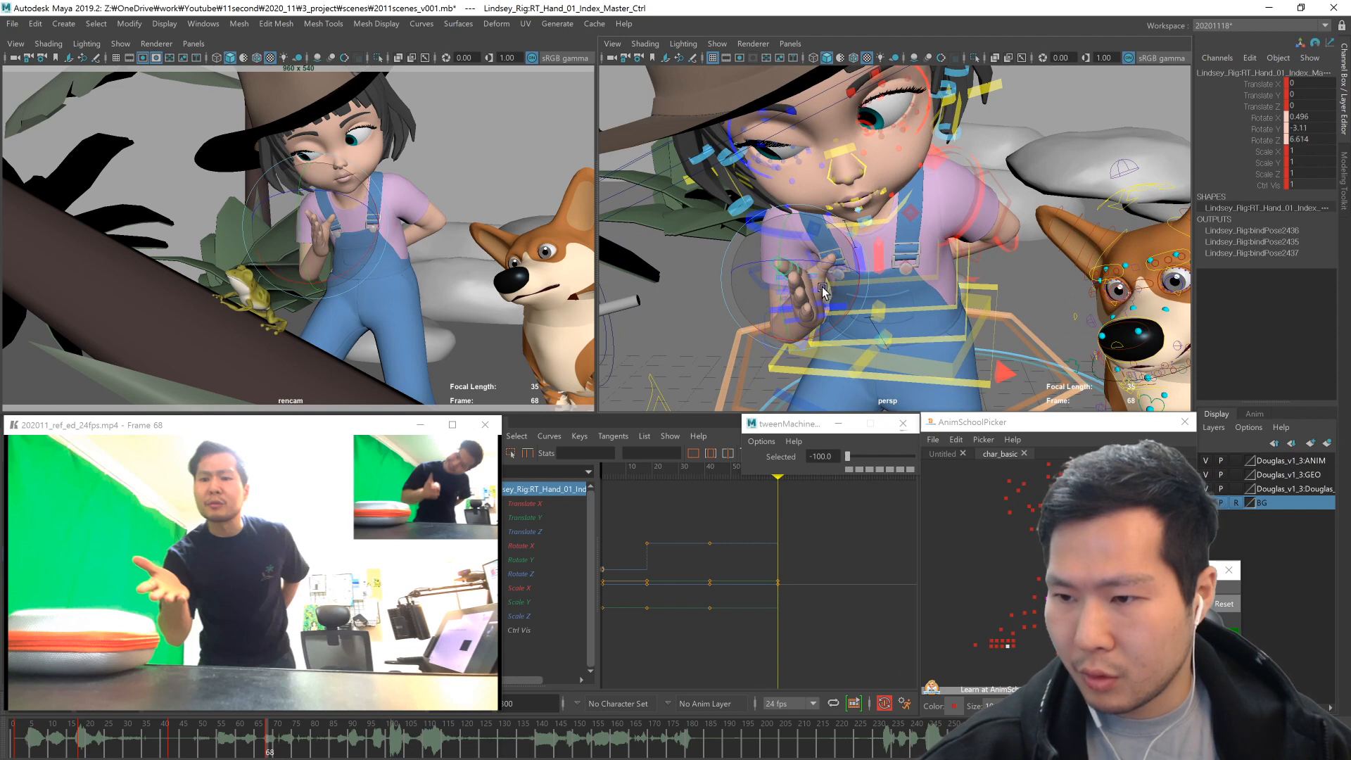
- Examine the right hand's middle and ring fingers up close from the palm side
click(992, 646)
shift+click(997, 646)
click(1000, 647)
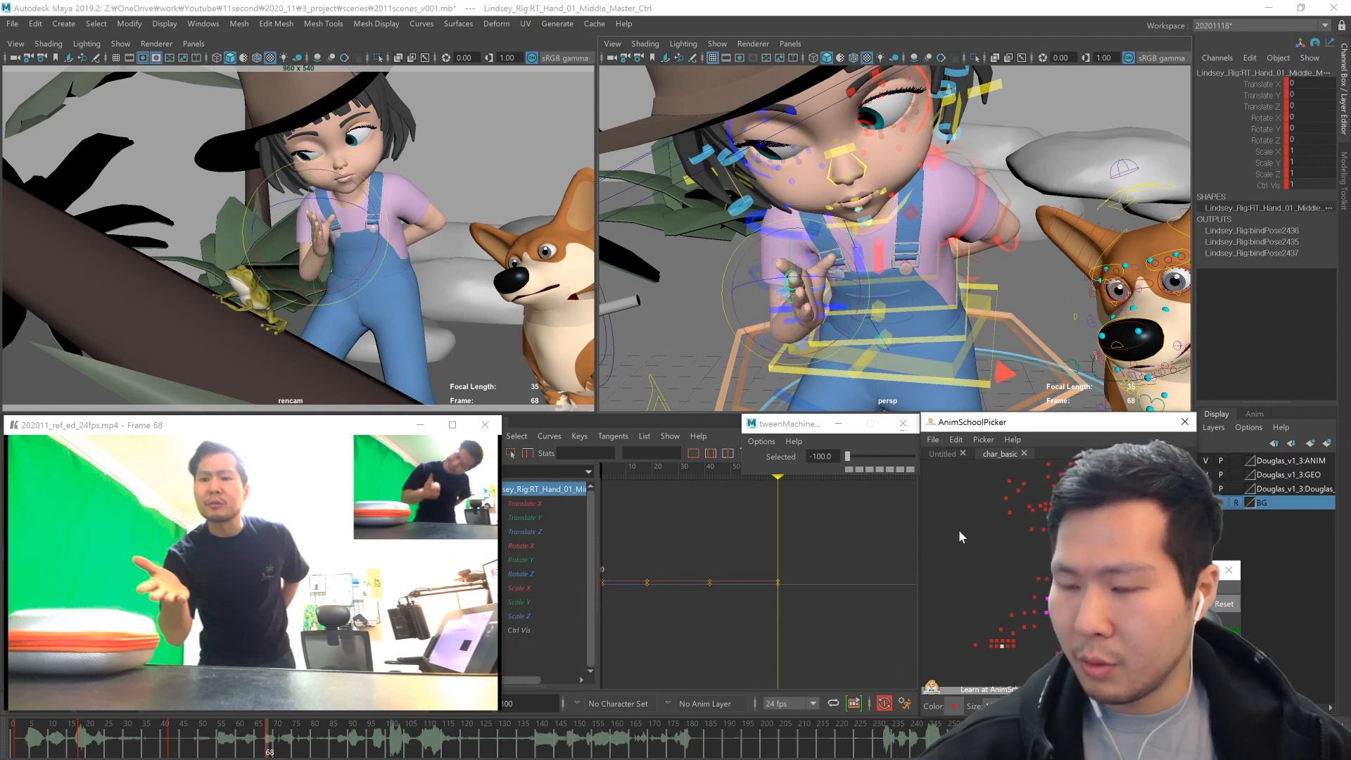
shift+click(997, 646)
alt+drag(834, 313, 710, 316)
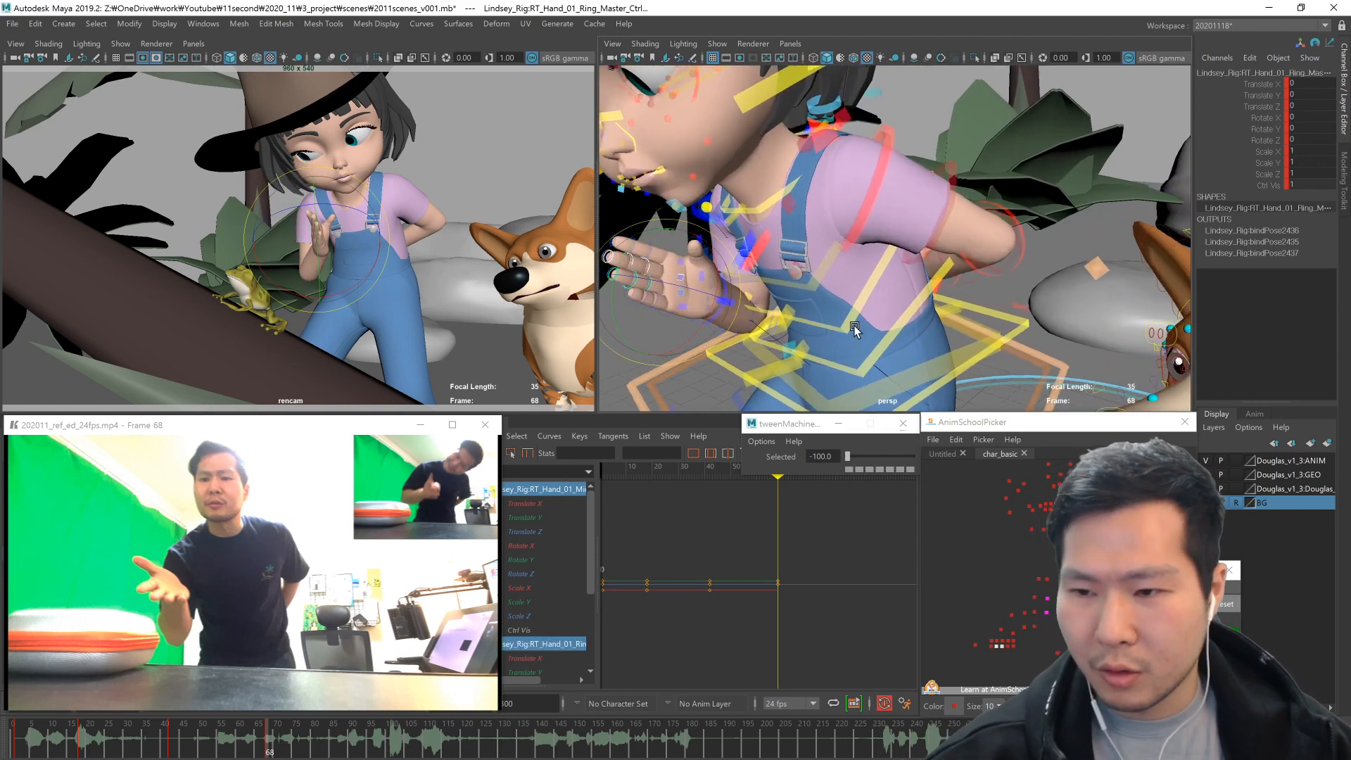
alt+middle_drag(711, 316, 854, 317)
alt+drag(854, 316, 907, 306)
alt+right_drag(908, 306, 1004, 303)
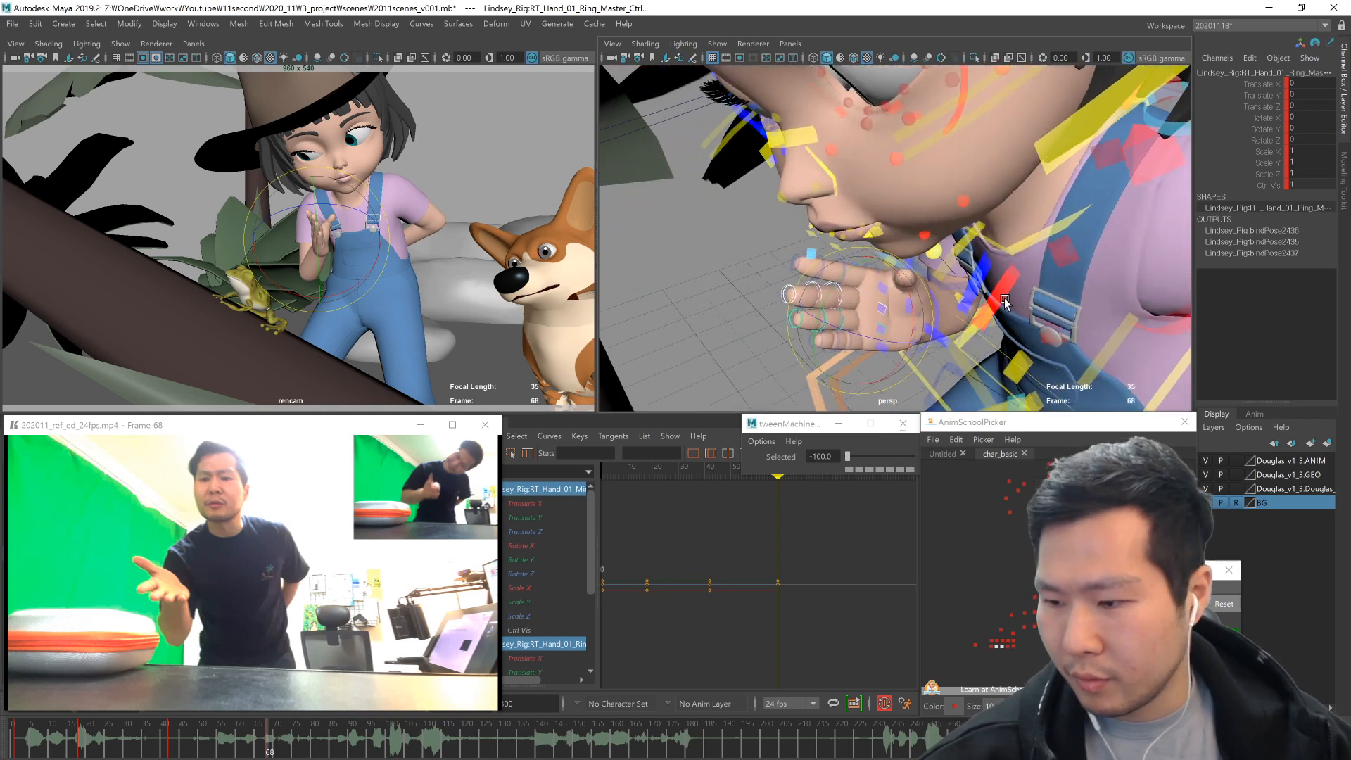
- Refine the right index finger's master control rotation to open the finger as in the reference
click(1007, 646)
alt+drag(904, 386, 854, 277)
drag(837, 226, 846, 242)
alt+drag(847, 242, 905, 253)
alt+right_drag(905, 254, 1034, 303)
alt+middle_drag(1034, 302, 989, 338)
drag(975, 309, 921, 270)
- Rotate the right middle finger's master control to about -4.6 on X and 5.4 on Z
key(w)
click(1002, 645)
key(e)
drag(966, 276, 934, 279)
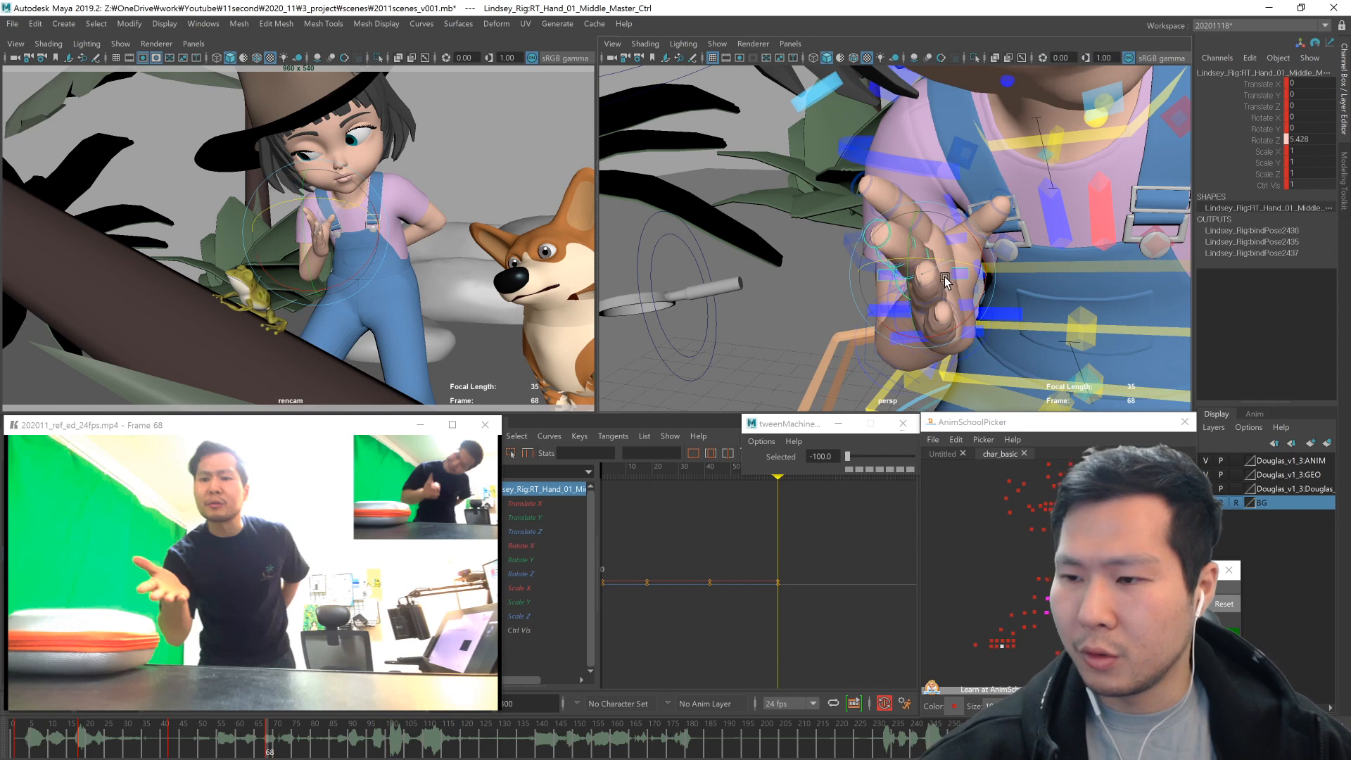
alt+drag(945, 282, 989, 362)
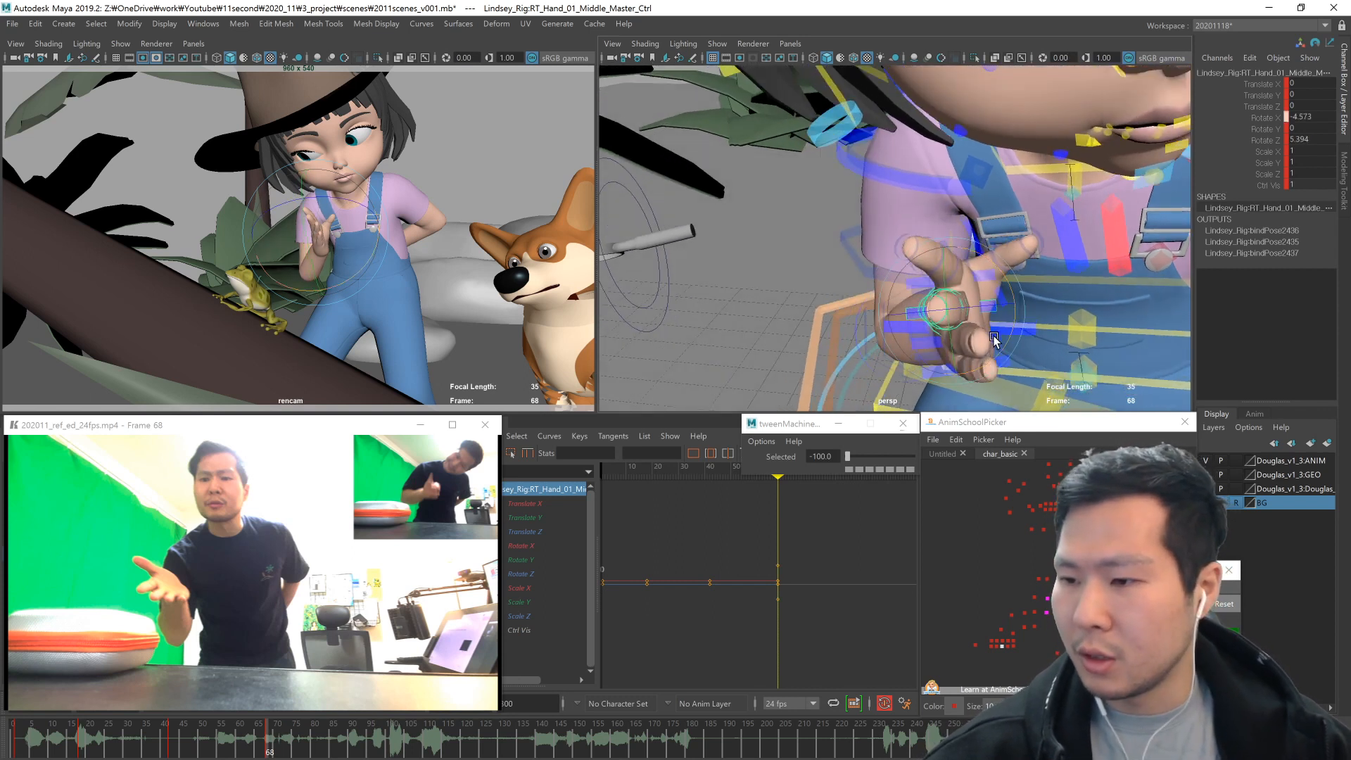
- Rotate the right ring finger's master control to about -1, 1.6, 4.1
click(998, 643)
alt+drag(983, 364, 892, 210)
drag(874, 266, 894, 213)
alt+drag(895, 216, 946, 331)
- Rotate the right little finger's master control to about -1.6, 4.4, -2.1
click(991, 644)
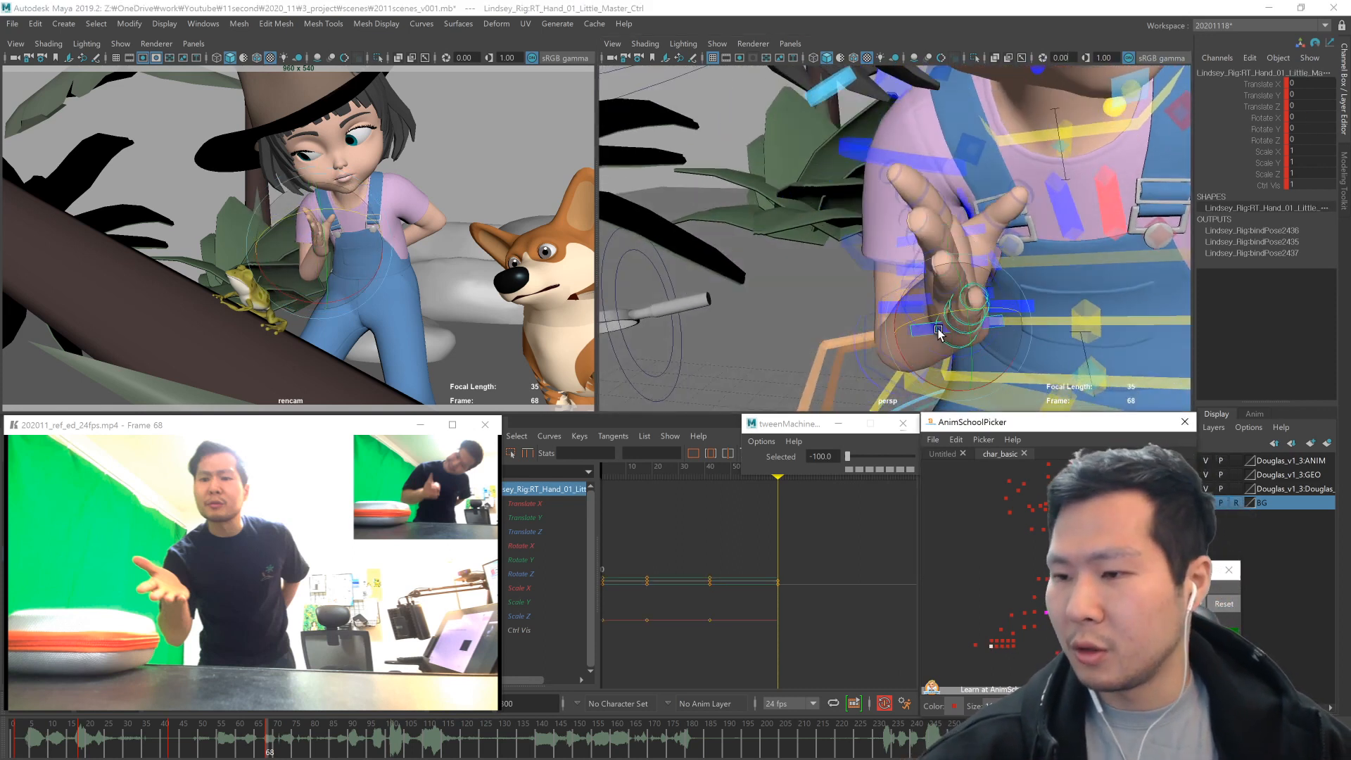
drag(937, 355, 937, 363)
alt+drag(937, 364, 970, 332)
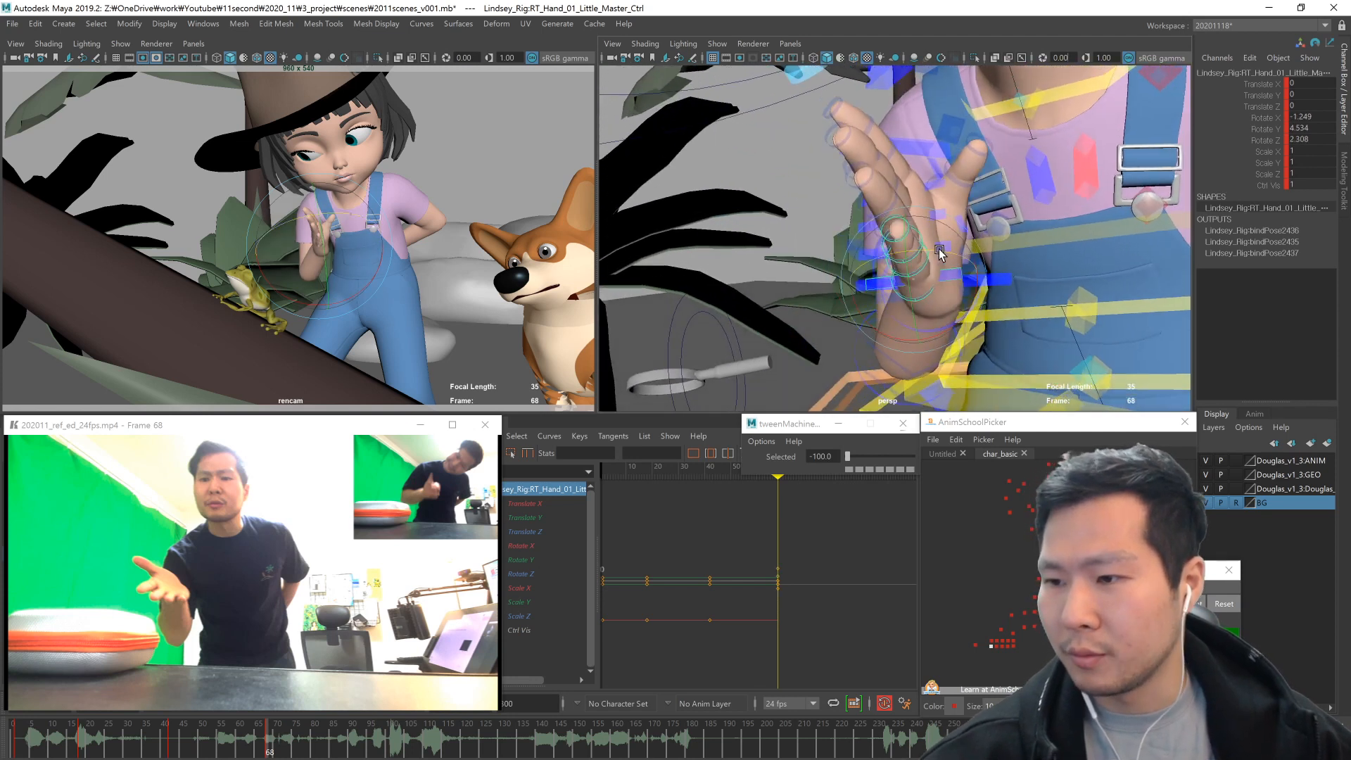
drag(943, 253, 949, 255)
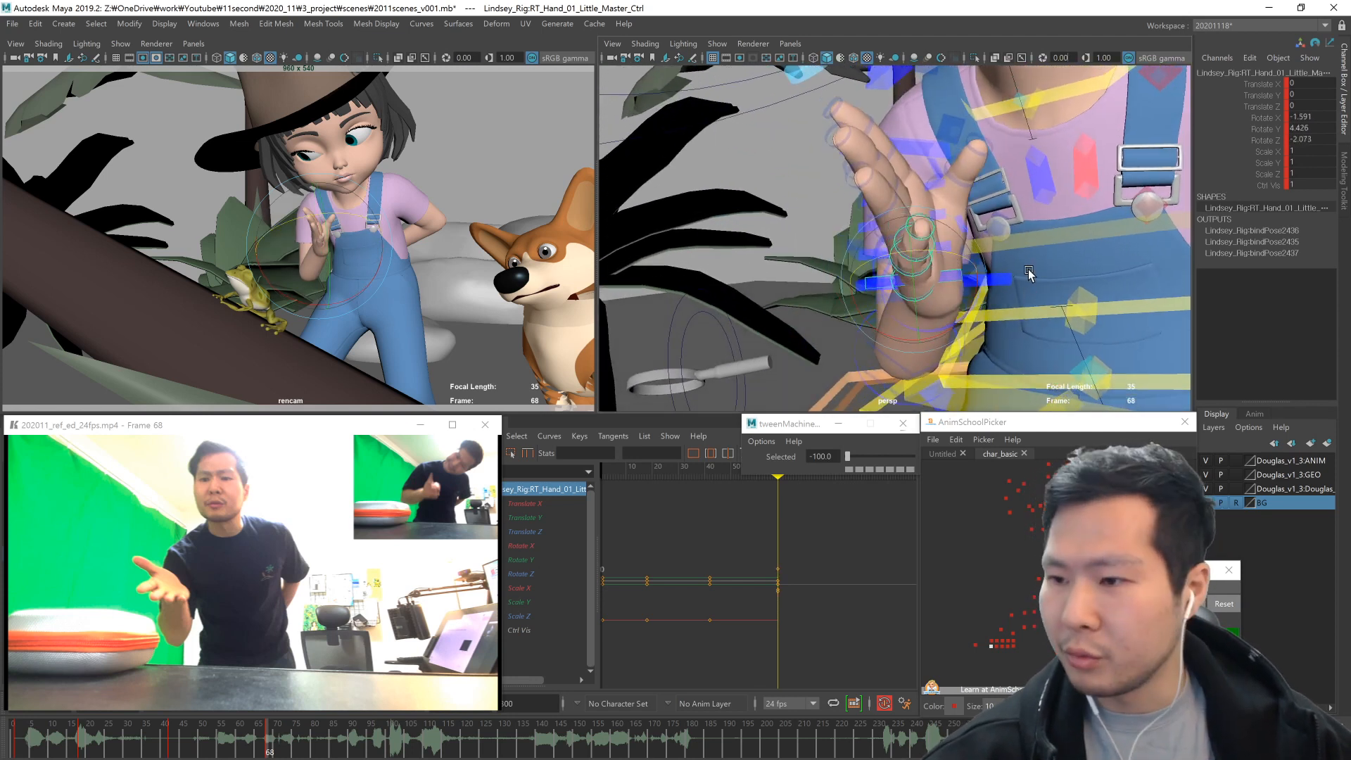
- Adjust the right ring finger's master control rotation to about -1.2, 1.5, -0.7
click(996, 645)
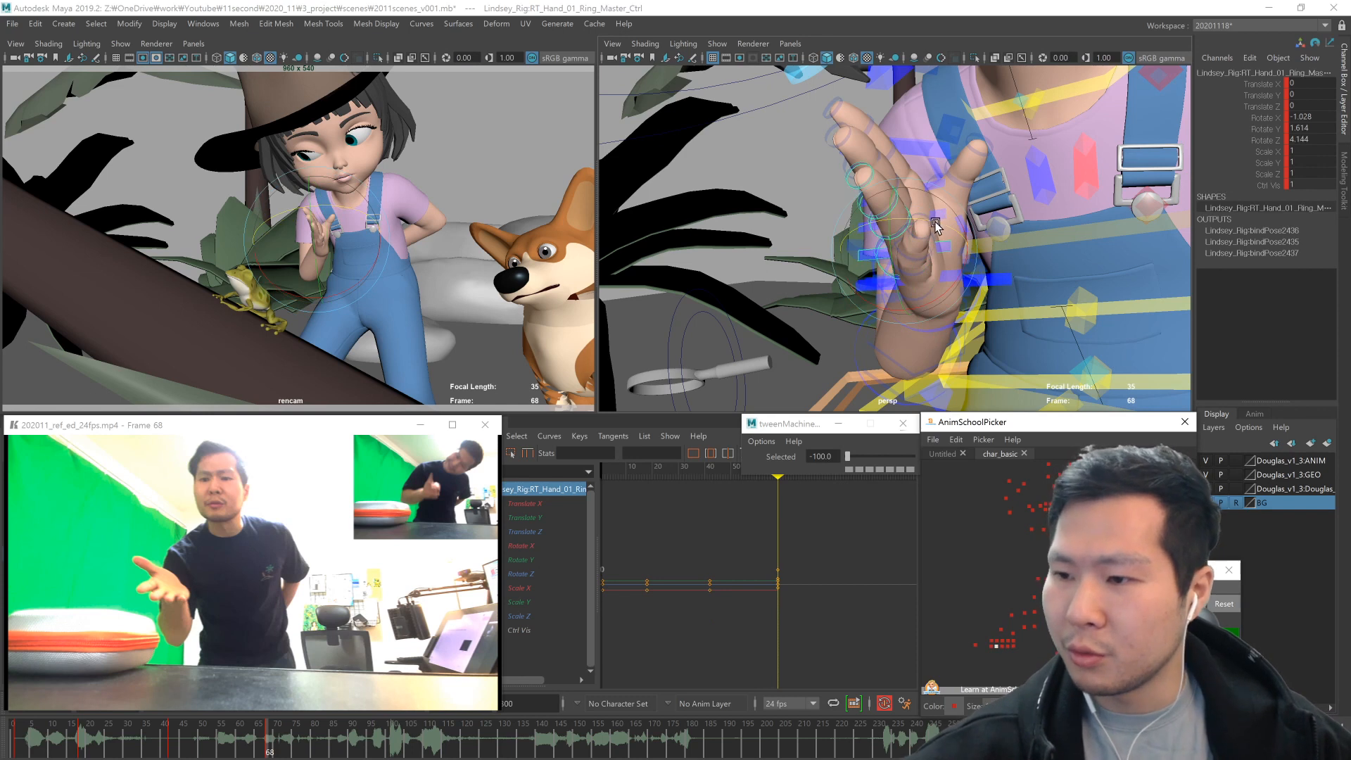
drag(941, 224, 940, 226)
key(w)
mouse_move(912, 331)
alt+mouse_down()
mouse_move(902, 268)
mouse_move(896, 314)
alt+mouse_up()
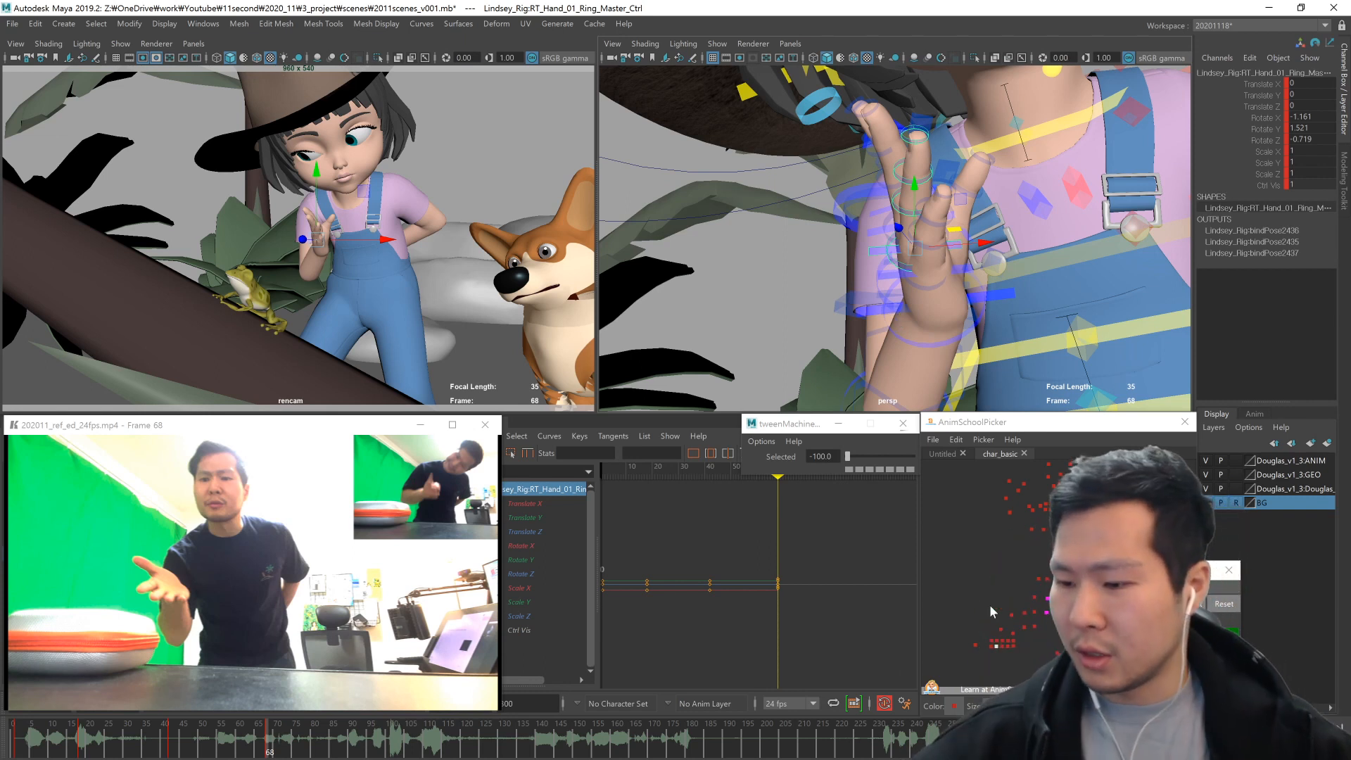
- Try rotating the right ring finger's master control further, to about -7.7 on Rotate Z
alt+middle_drag(964, 271, 952, 286)
key(e)
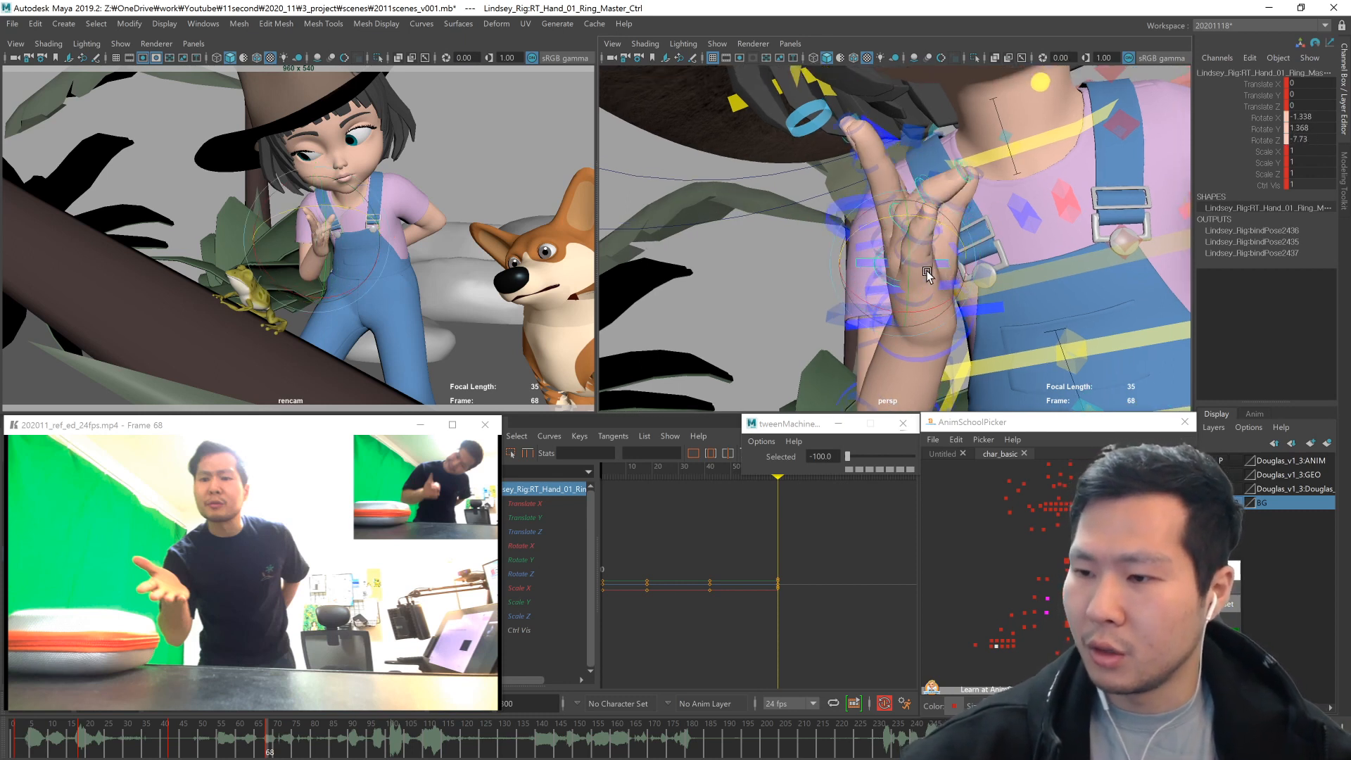
drag(932, 273, 937, 268)
alt+drag(917, 189, 941, 212)
key(ctrl+z)
- Rotate the right thumb's master control to about 10.8 on Rotate Z
alt+drag(1057, 371, 907, 370)
key(w)
click(991, 647)
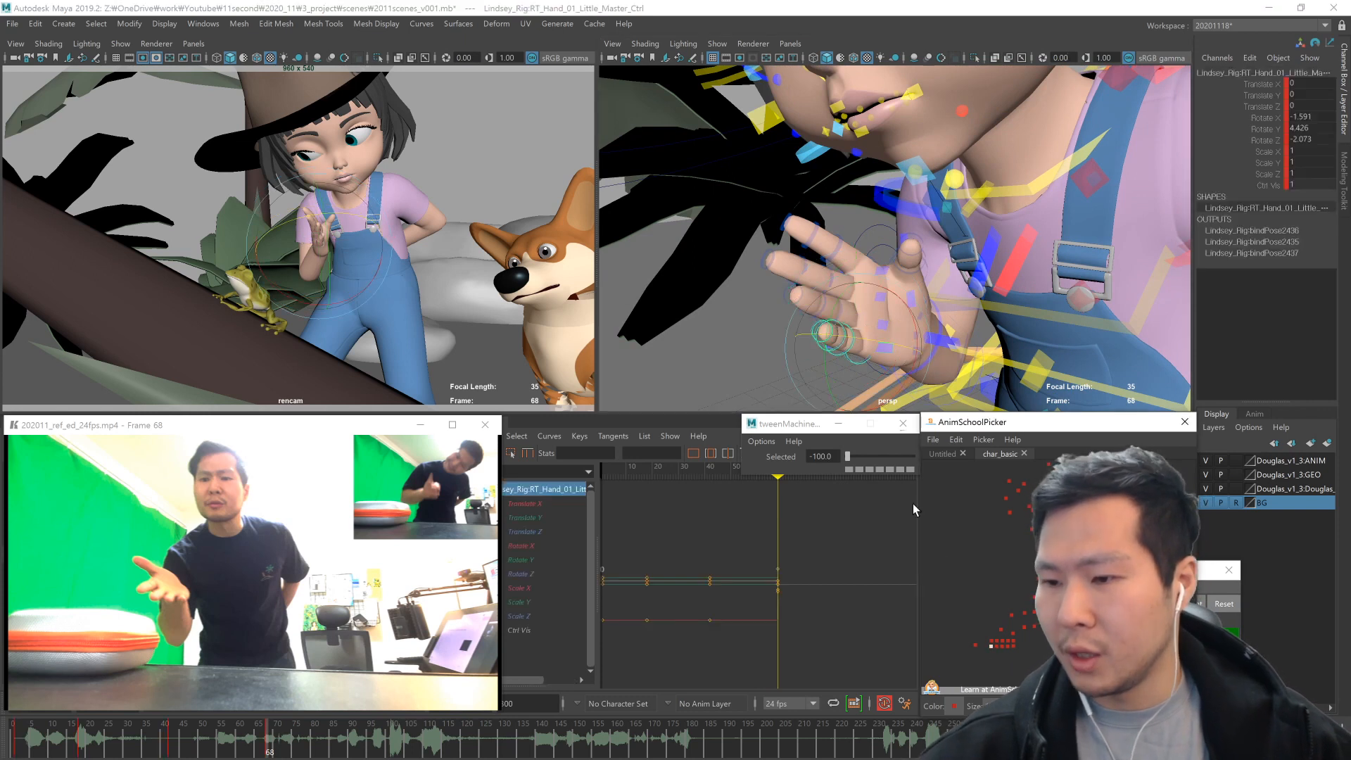
mouse_move(826, 387)
alt+mouse_down()
mouse_move(890, 383)
mouse_move(833, 387)
alt+mouse_up()
click(1013, 652)
click(1012, 642)
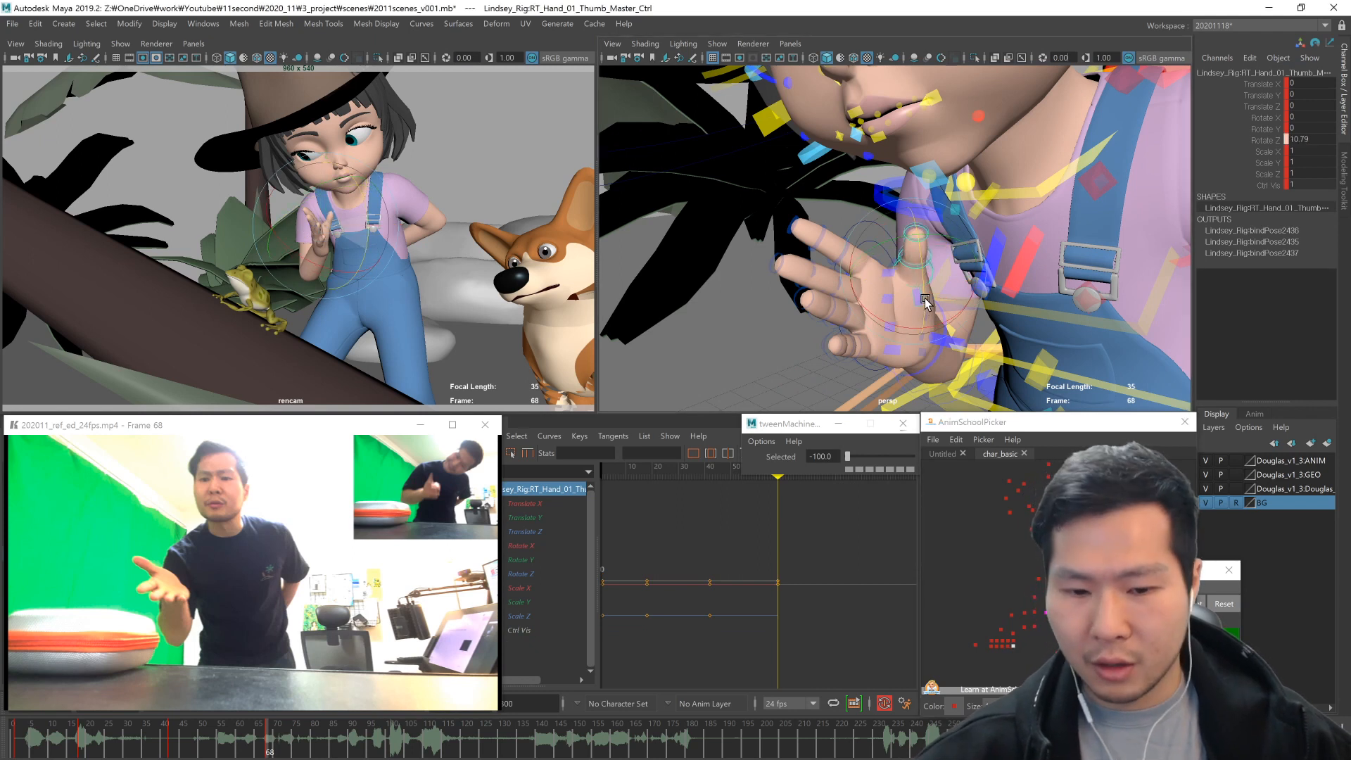
middle_drag(924, 304, 953, 313)
- Rotate the right thumb's first FK control to about -4.7, 7.7, 18.3
click(1013, 640)
alt+drag(952, 313, 1087, 285)
click(1013, 633)
key(f)
mouse_move(1052, 337)
alt+mouse_down()
mouse_move(1070, 353)
mouse_move(1056, 313)
alt+mouse_up()
drag(950, 271, 933, 292)
key(w)
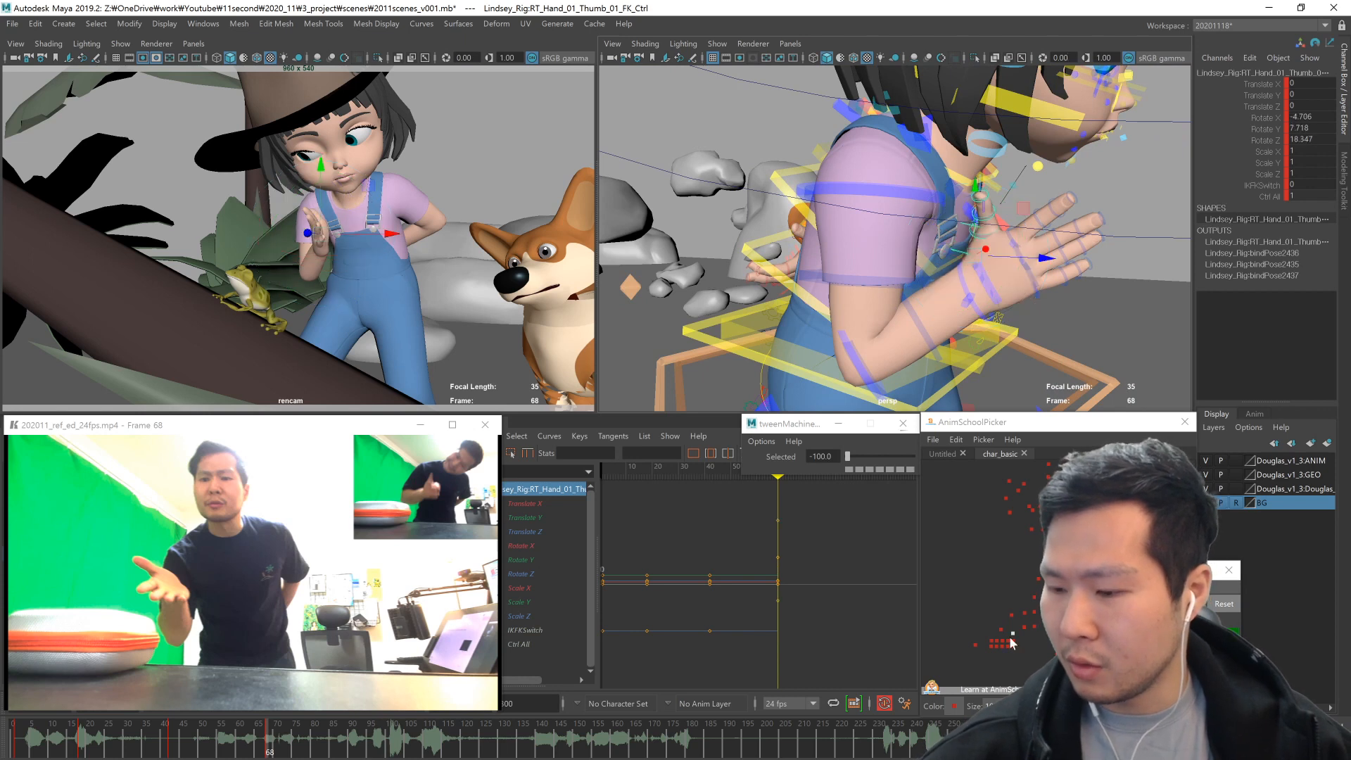
- Rotate the right thumb's second FK control to about -20.7, 5.7, 2.5
click(1013, 641)
key(e)
drag(943, 261, 955, 240)
alt+drag(1013, 303, 971, 311)
alt+right_drag(971, 310, 1006, 328)
alt+middle_drag(1006, 327, 938, 343)
alt+drag(969, 350, 901, 347)
drag(855, 241, 876, 236)
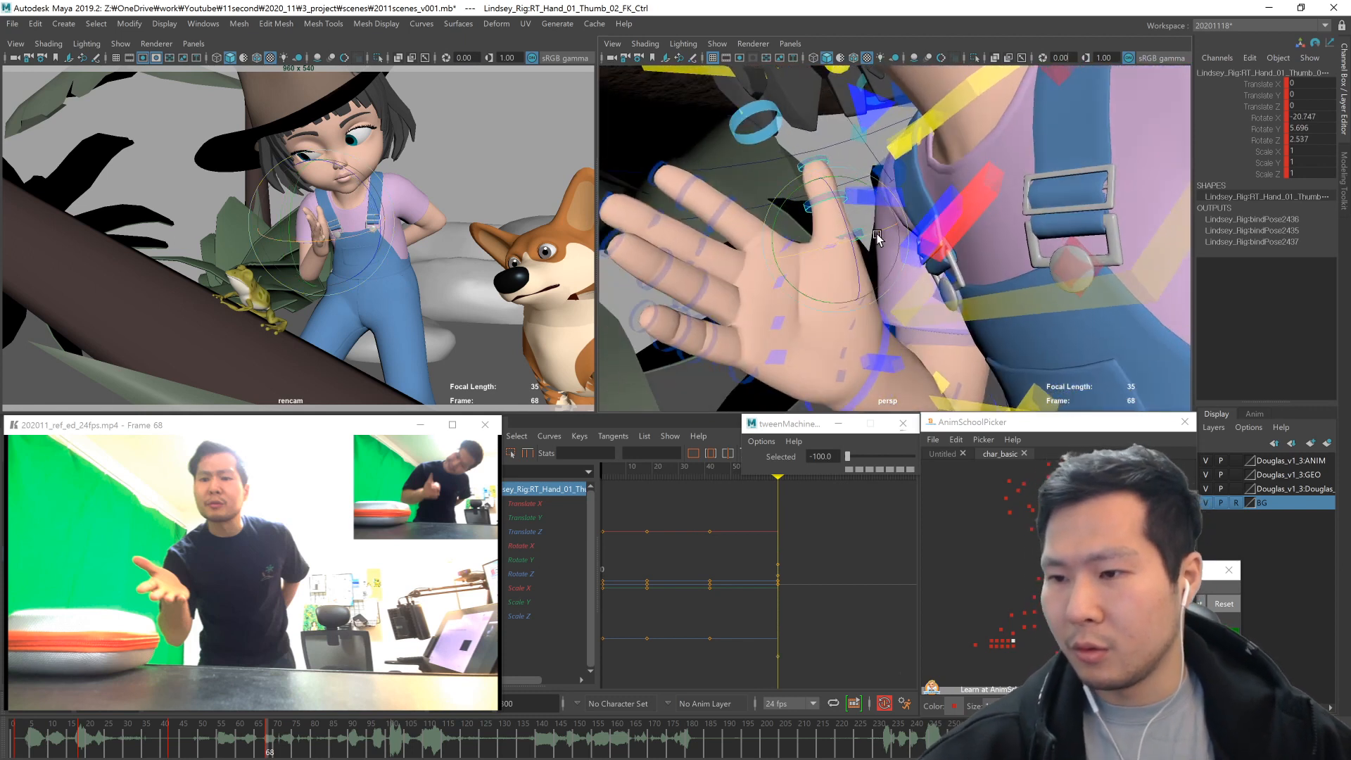
- Refine the right thumb's second FK control to about -21.4, 2.0, 3.3 and its first to about -14.9, -3.4, 25.9
click(1014, 643)
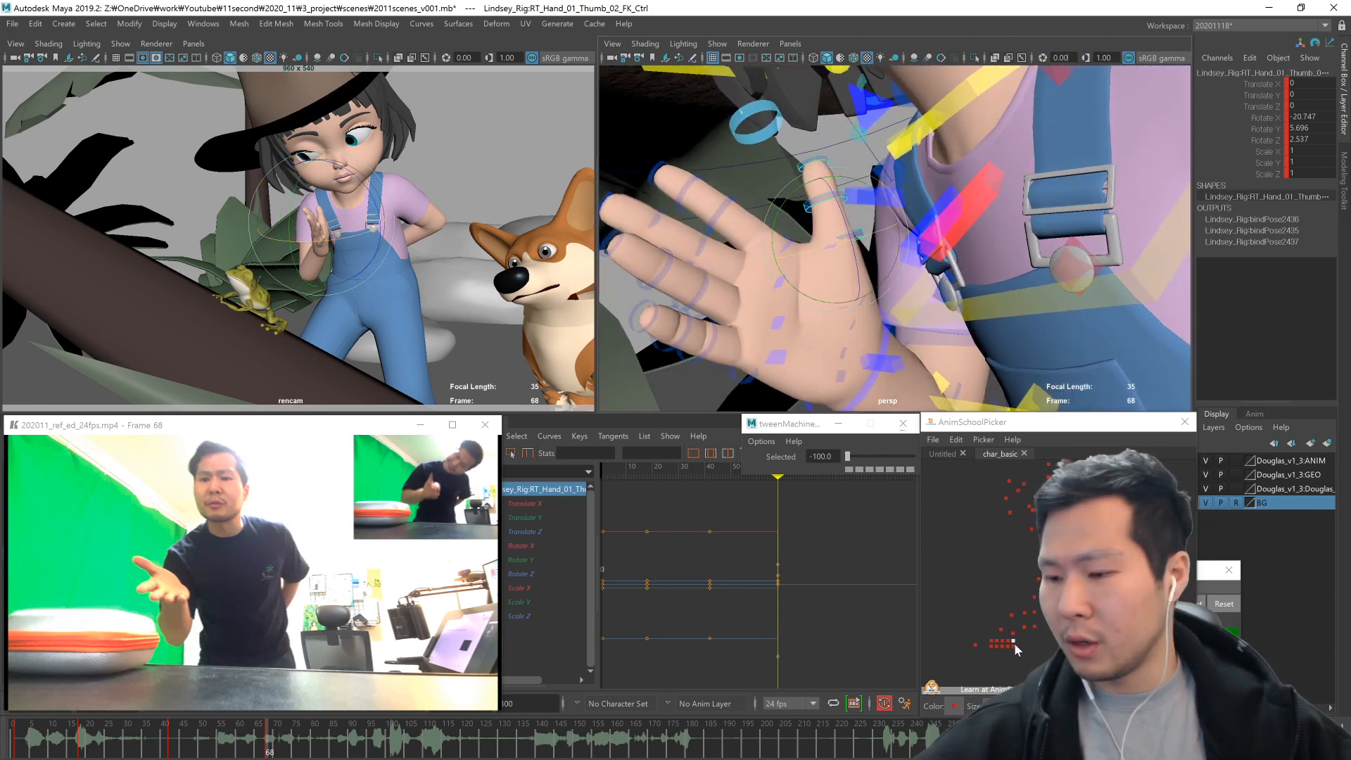
alt+drag(960, 302, 919, 348)
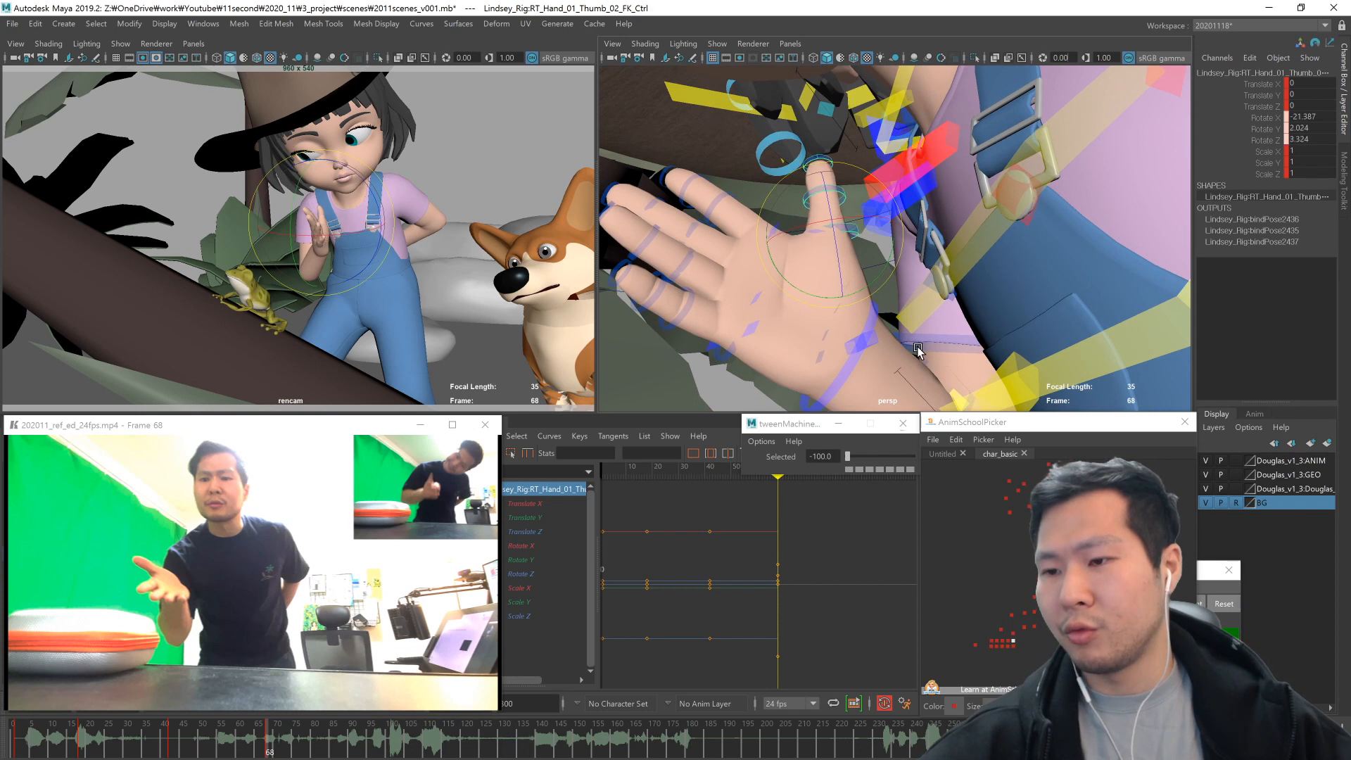
click(1012, 631)
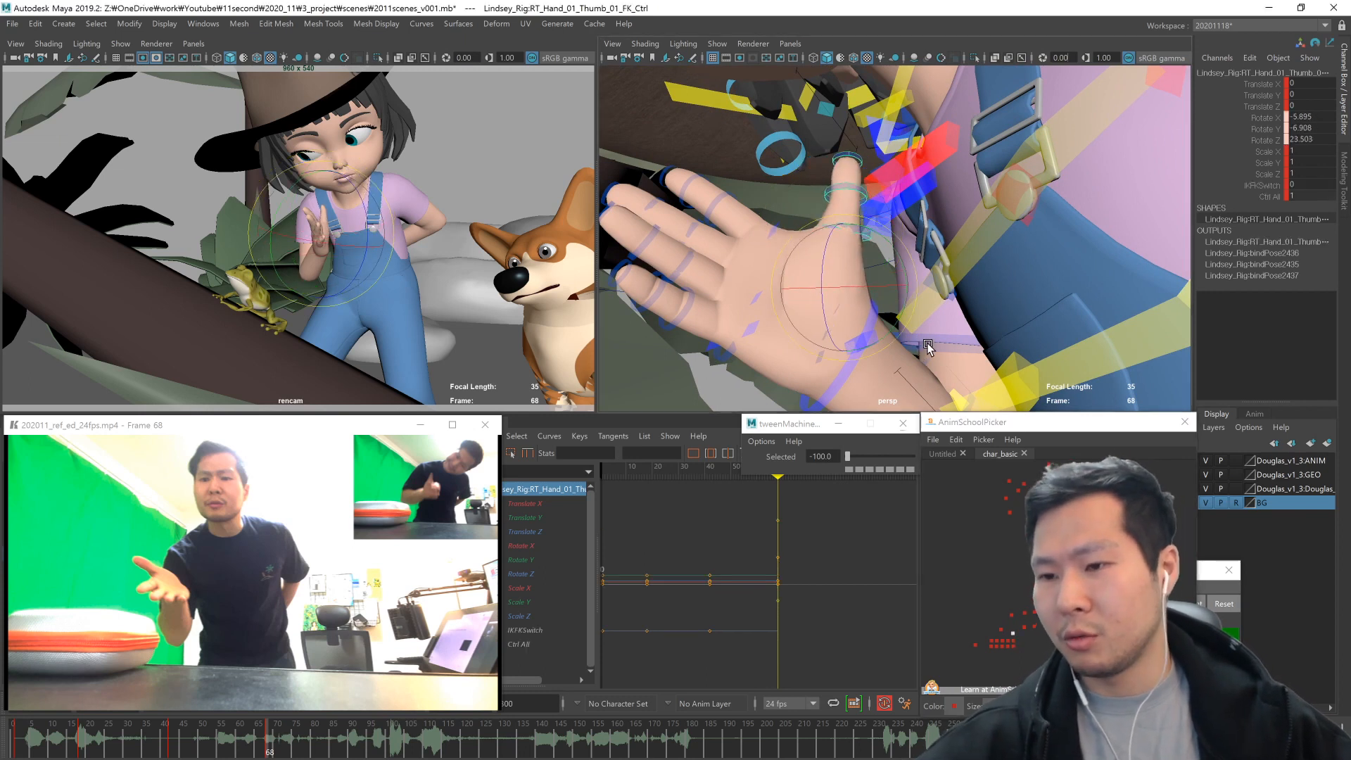
mouse_move(930, 345)
alt+mouse_down()
mouse_move(914, 332)
mouse_move(936, 315)
mouse_move(853, 347)
mouse_move(772, 353)
mouse_move(905, 339)
alt+mouse_up()
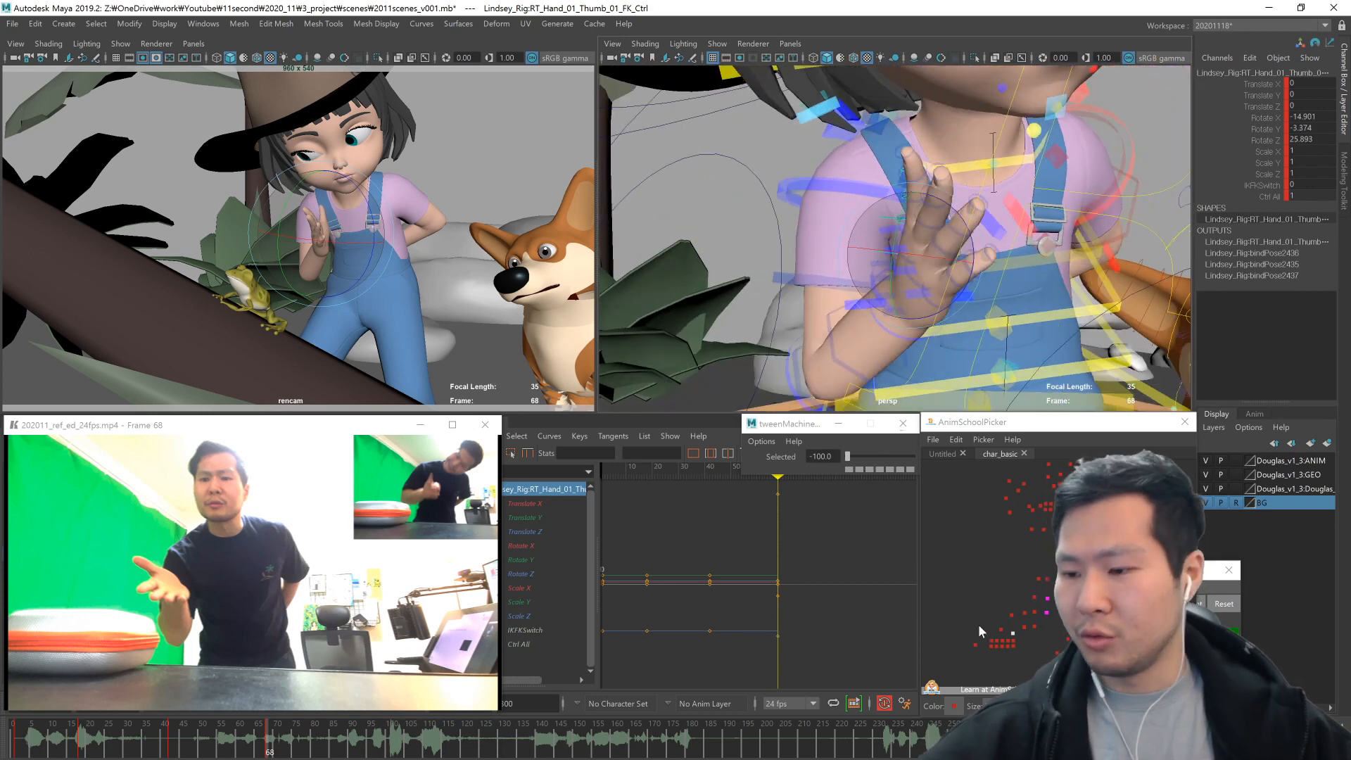
- Rotate the four right finger master controls together, bringing the index finger's to about -8.5, -11.4, 16.4
drag(1010, 650, 987, 654)
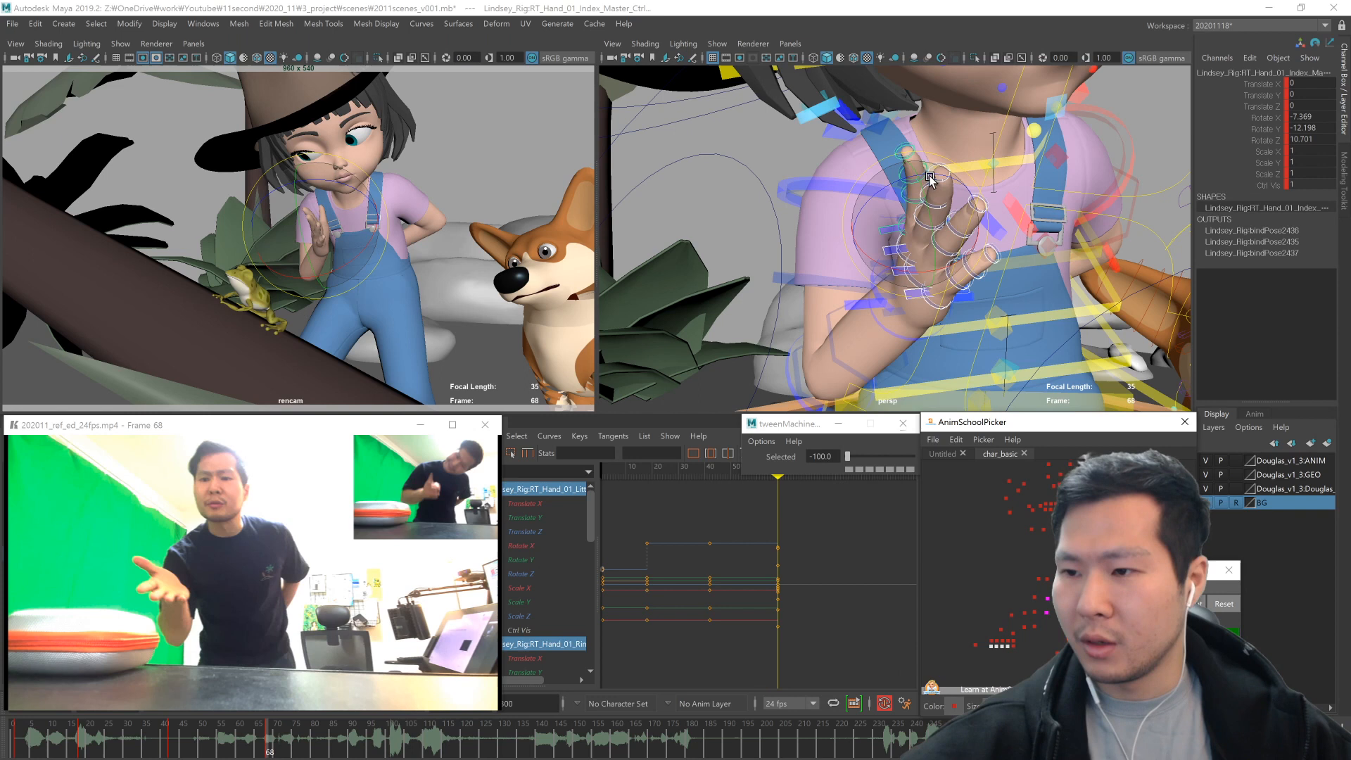
alt+drag(978, 301, 931, 366)
key(w)
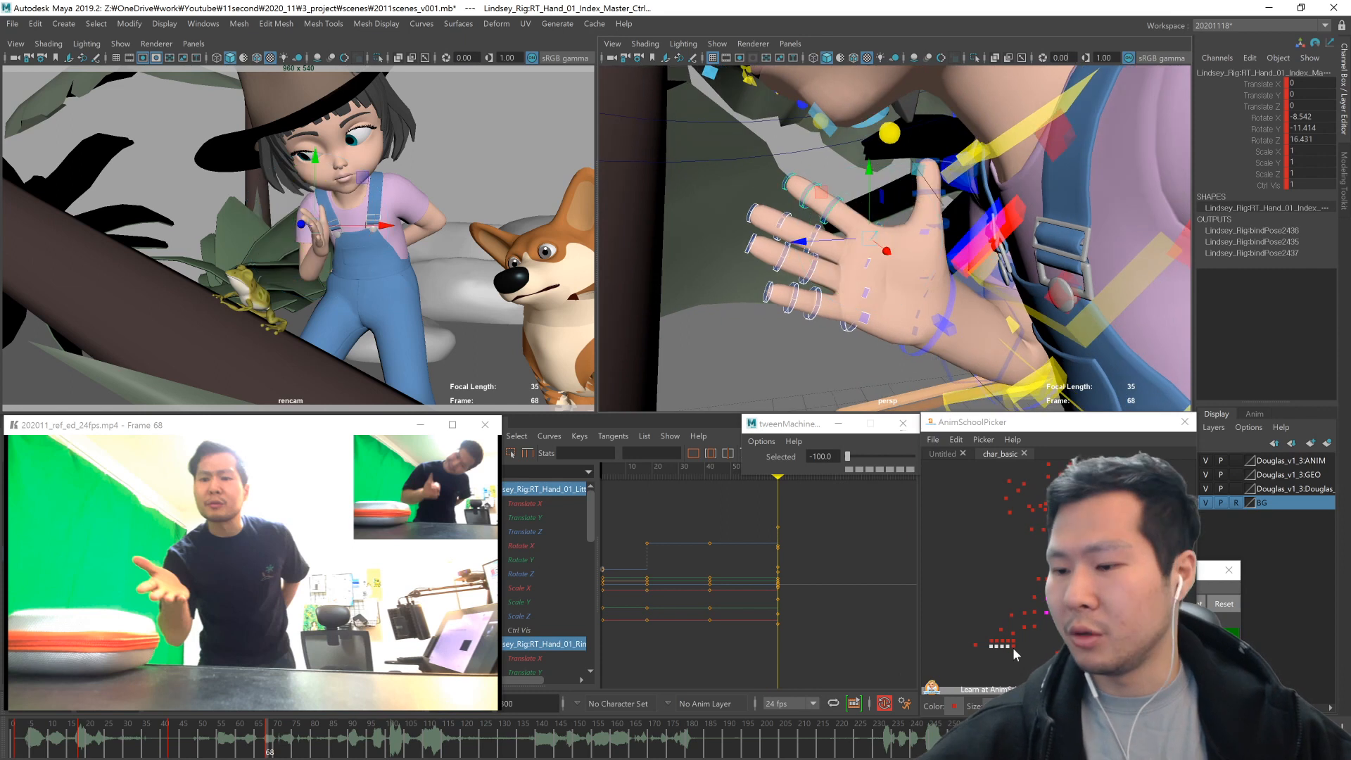
- Lower the right arm with its FK controls, rotating the shoulder to about 44.4, -2.3, -80.6
click(1024, 628)
click(1033, 627)
click(1034, 612)
alt+drag(978, 278, 1018, 309)
drag(951, 336, 1079, 445)
click(1009, 606)
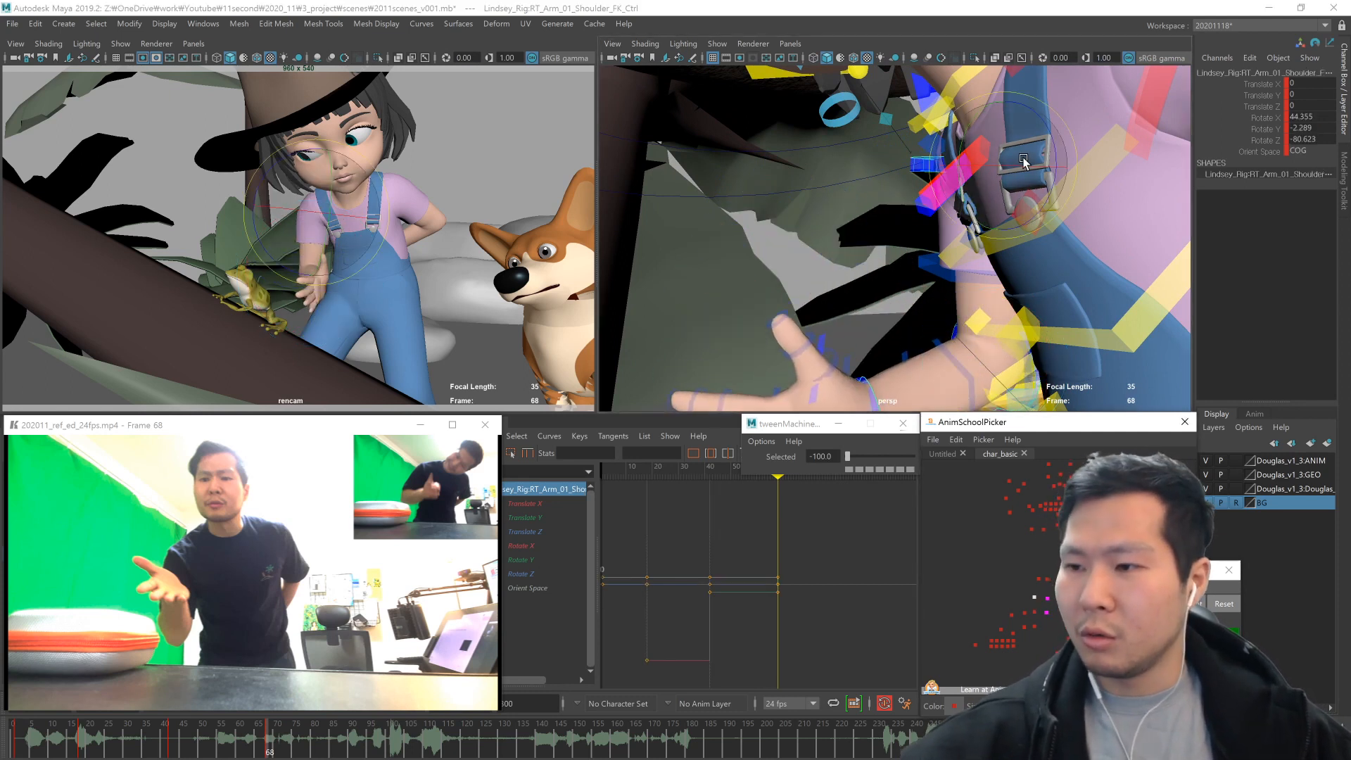
- Extend the right hand palm-up over the frog with the arm's FK controls, rotating the shoulder to about 15.2, -1.6, -88.7
click(1034, 626)
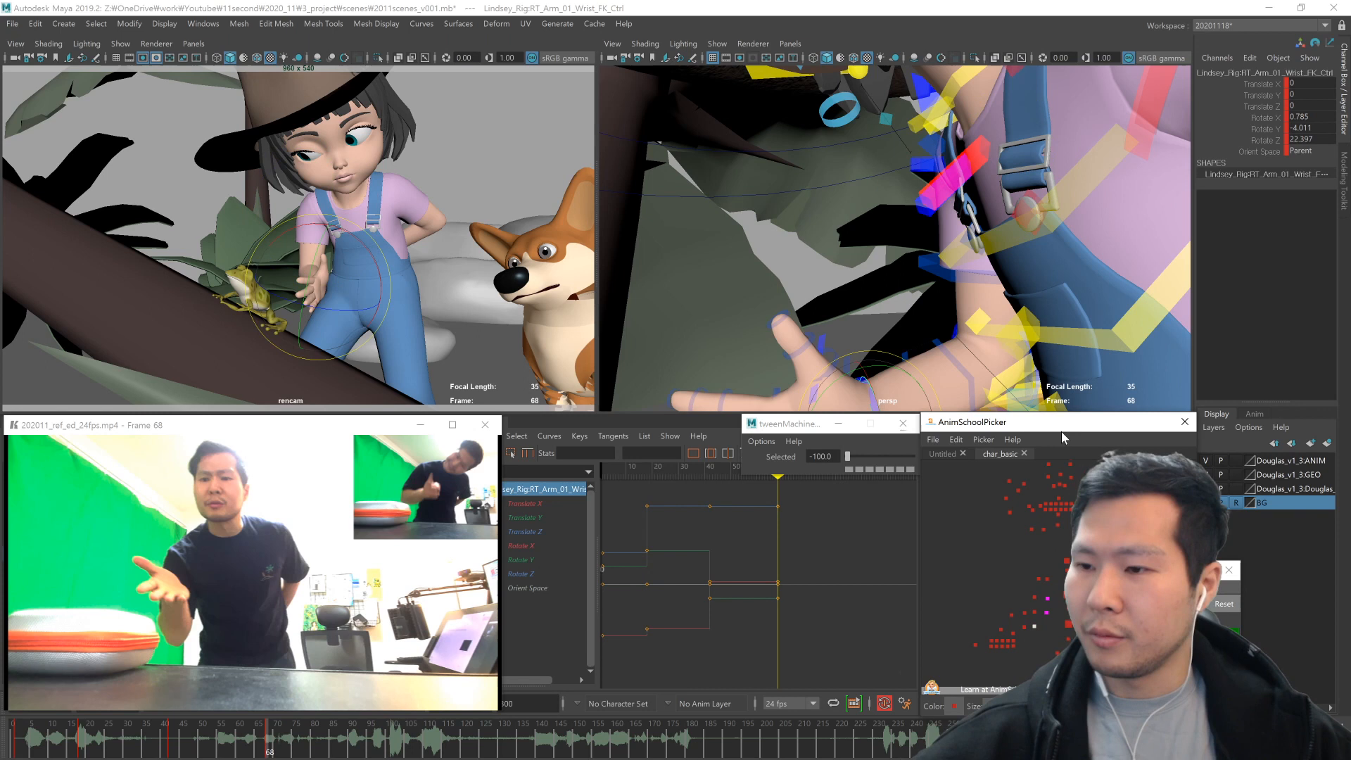
alt+drag(839, 340, 872, 320)
key(w)
click(1034, 599)
key(e)
click(1034, 626)
click(1034, 597)
drag(370, 240, 342, 231)
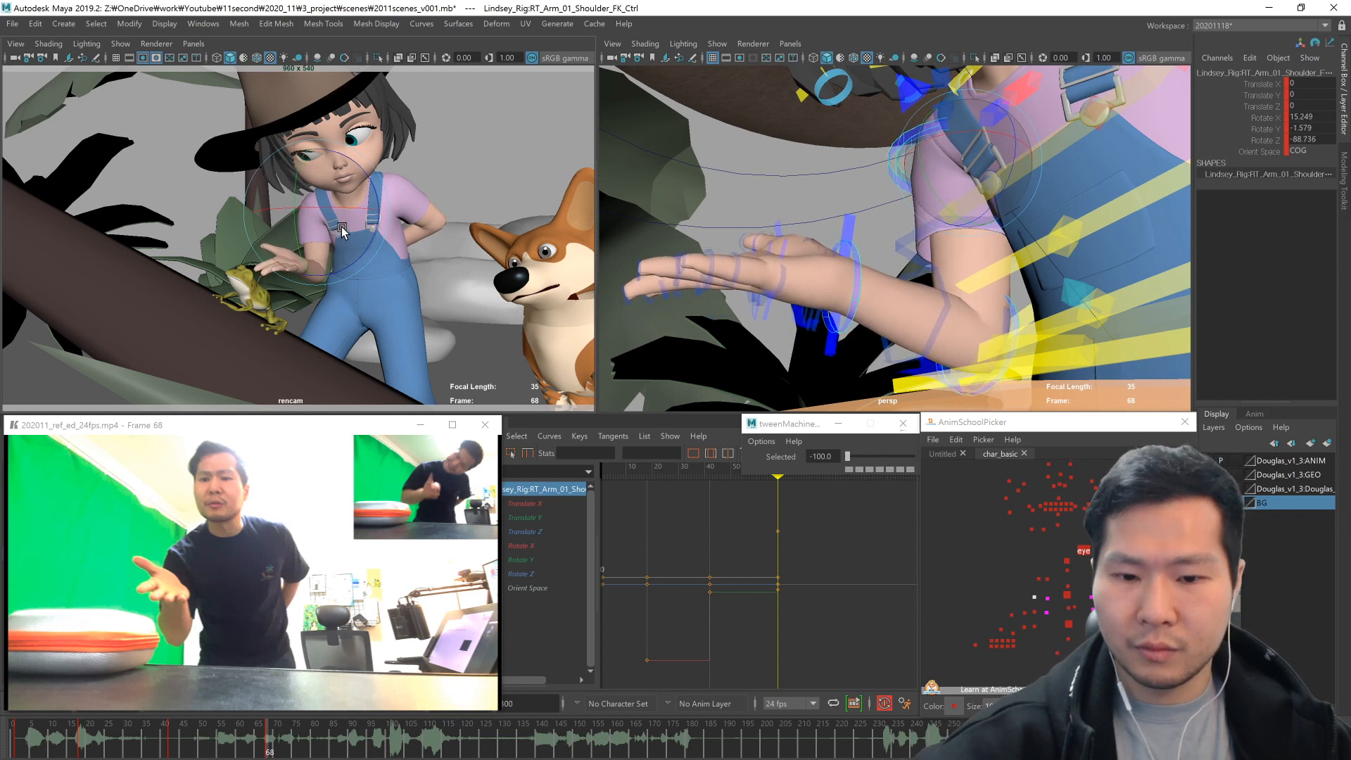
- Raise the girl's tilted head by rotating the second neck FK control
click(1039, 565)
click(1067, 561)
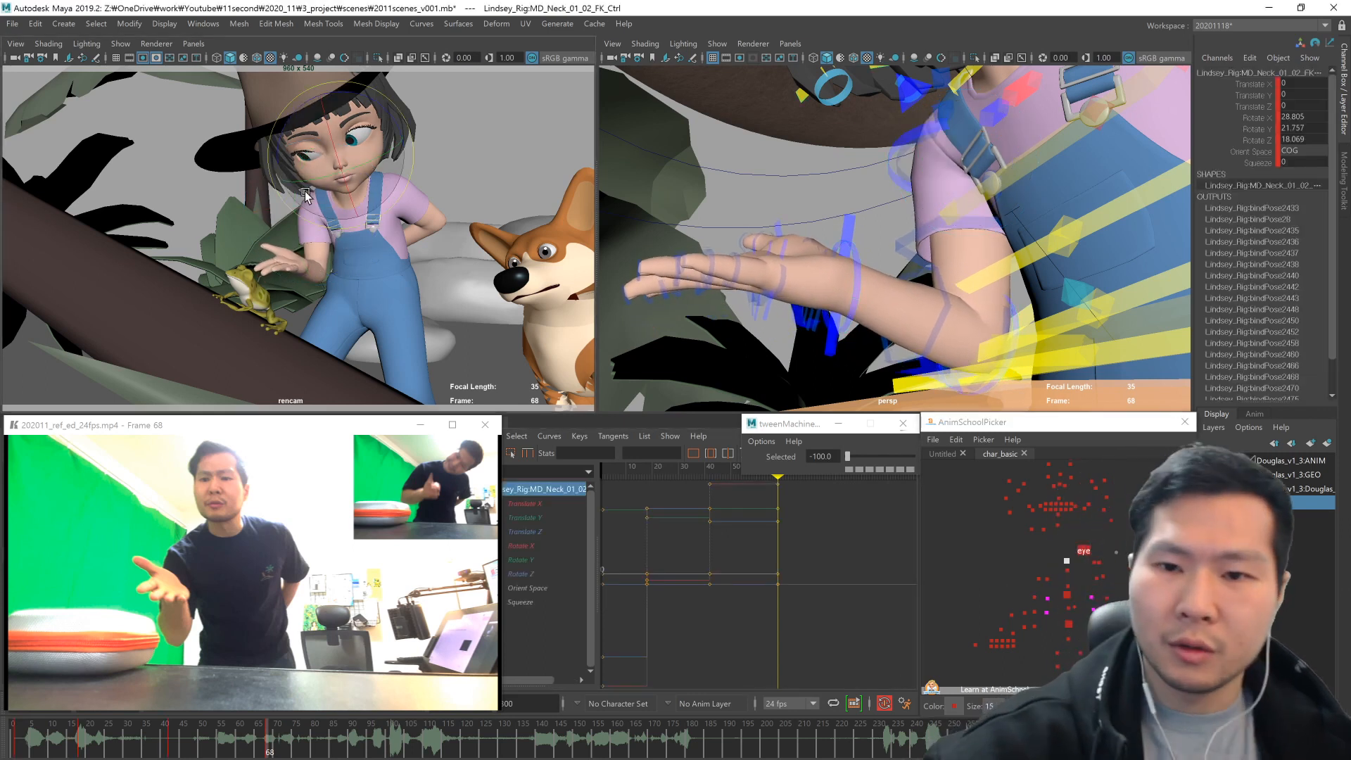
- Key the second and third torso FK controls with Rotate X, Y and Z at 0 on frame 84
click(1068, 594)
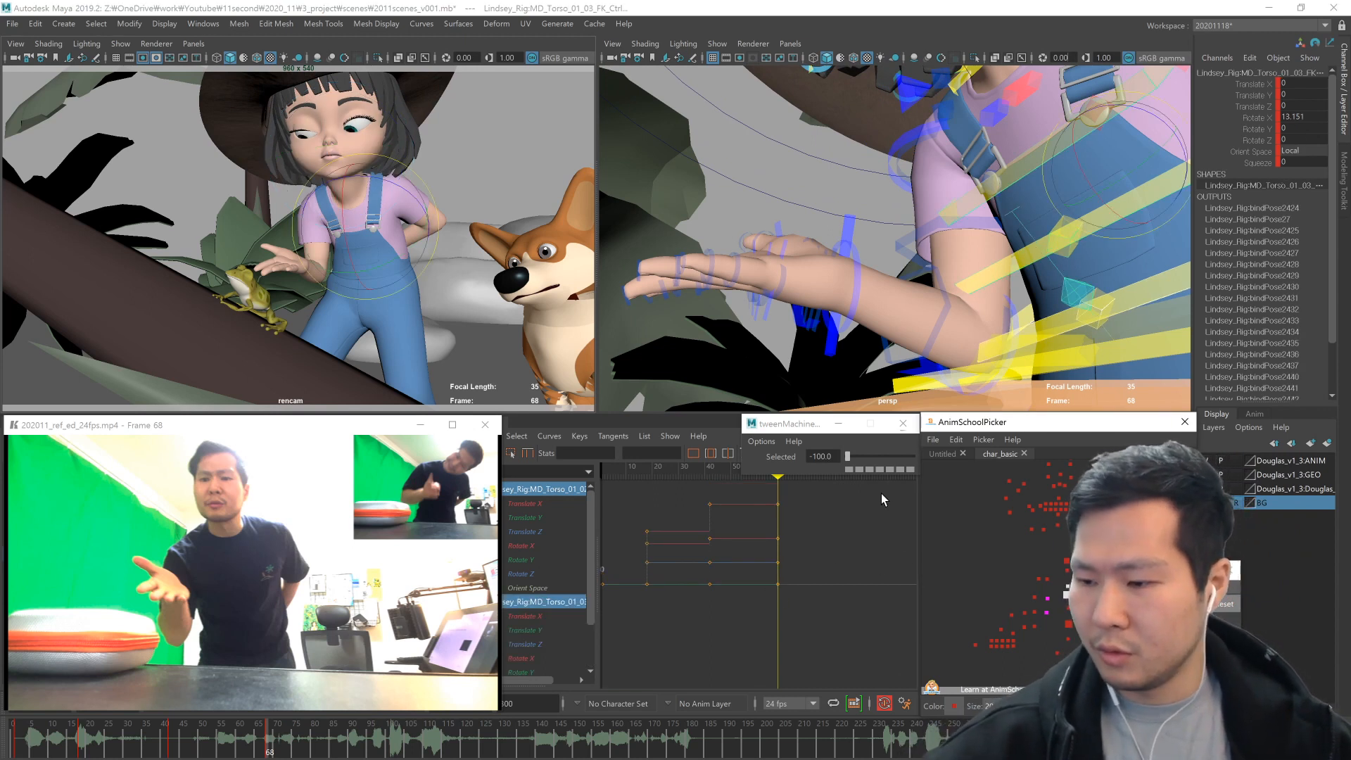
click(328, 747)
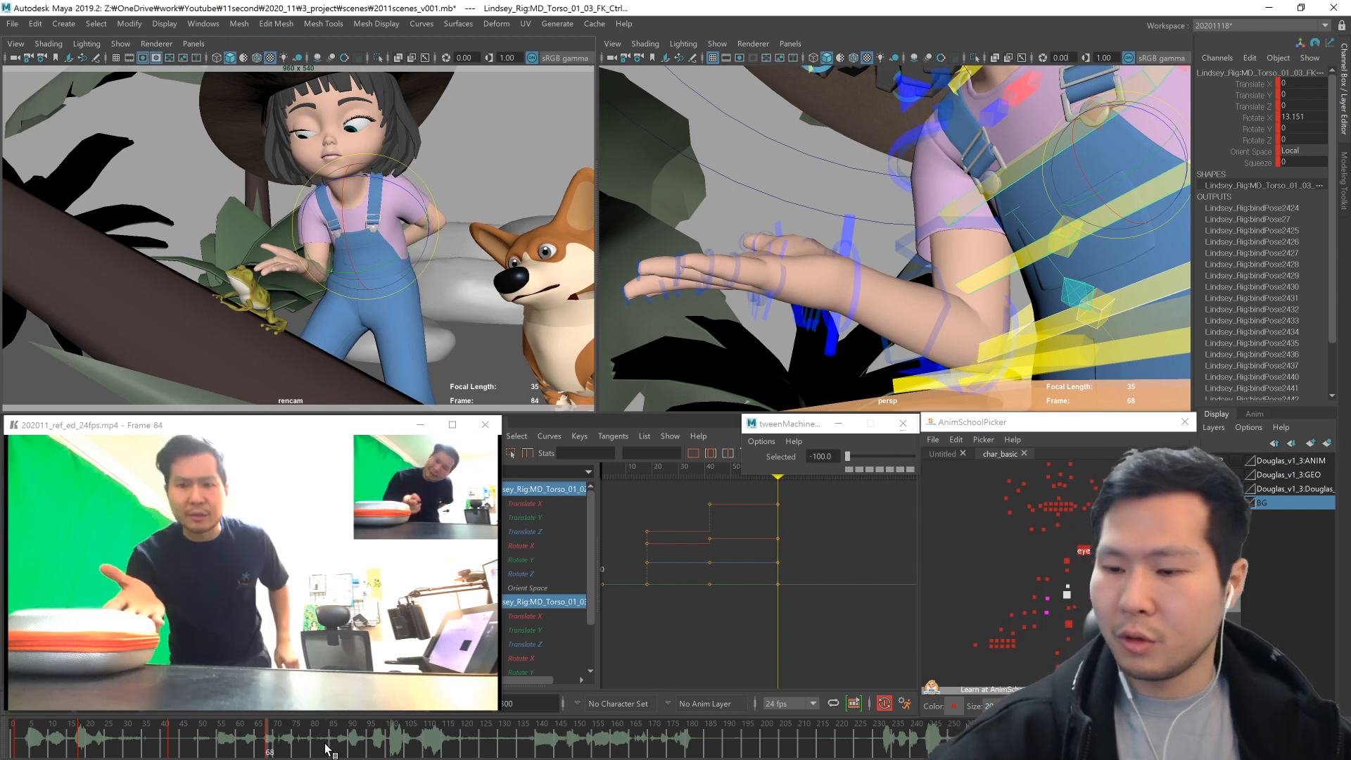
text(0)
key(Return)
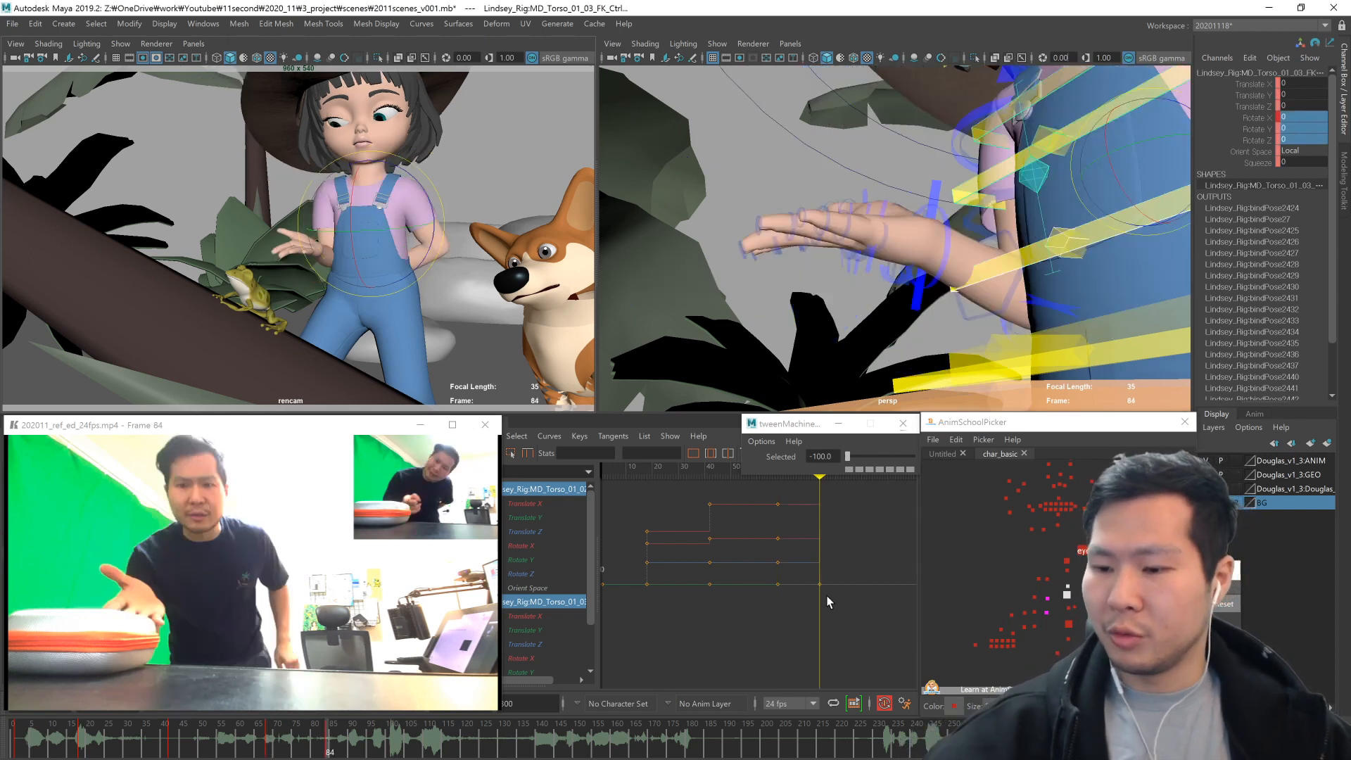
- Blend the torso FK controls at frame 68 between their neighbouring keys, with a tween value of about -8.7
key(comma)
key(period)
key(comma)
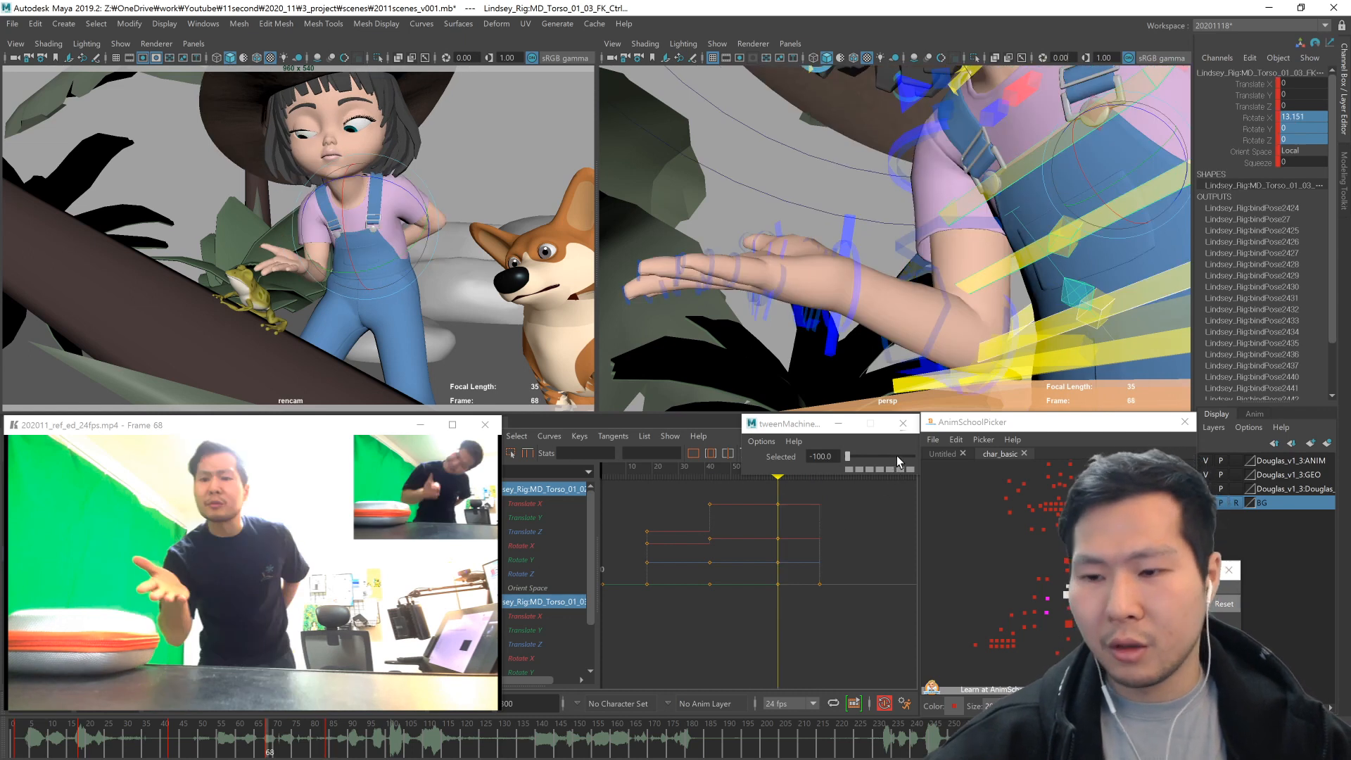
drag(896, 455, 877, 455)
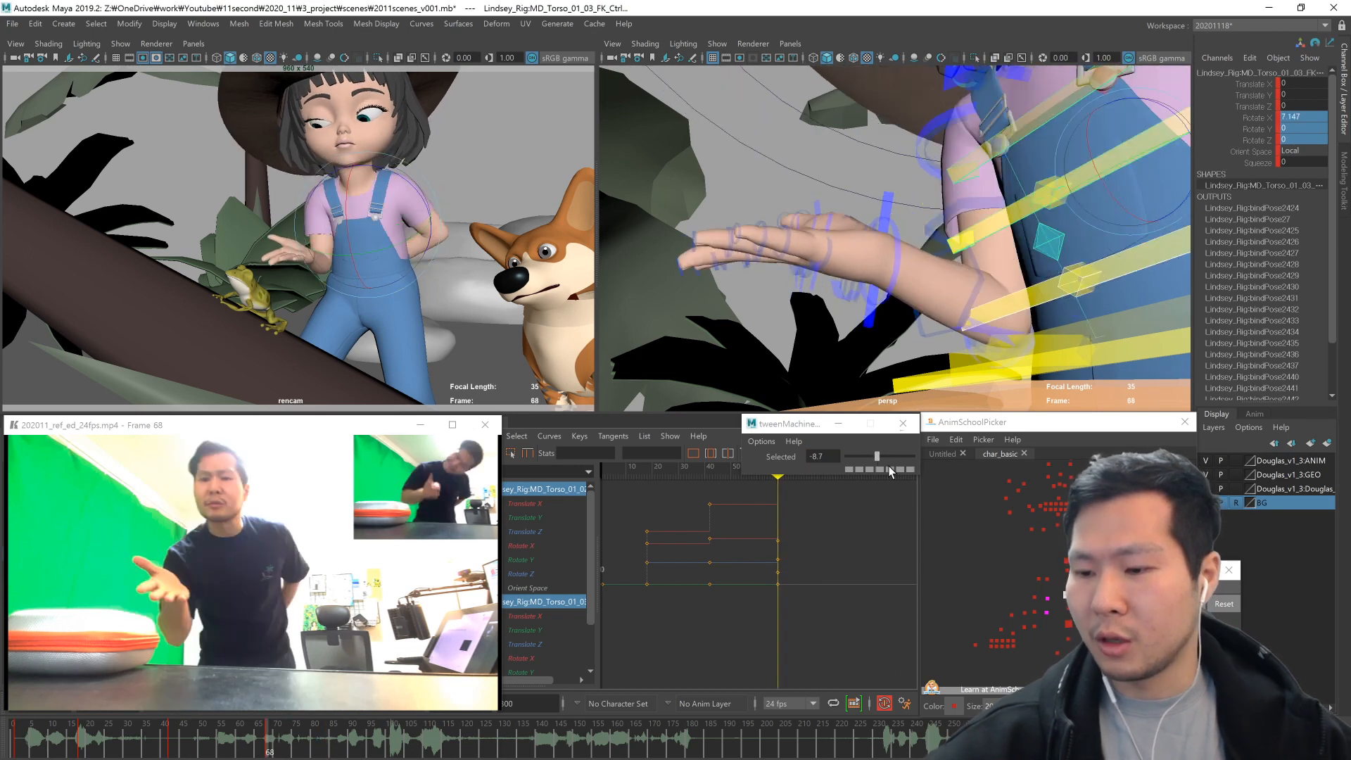
- Lean the girl forward over the log by rotating the lower torso and hip controls, the hip to about 32.9, -1.1, 1.7
drag(1063, 601, 1107, 645)
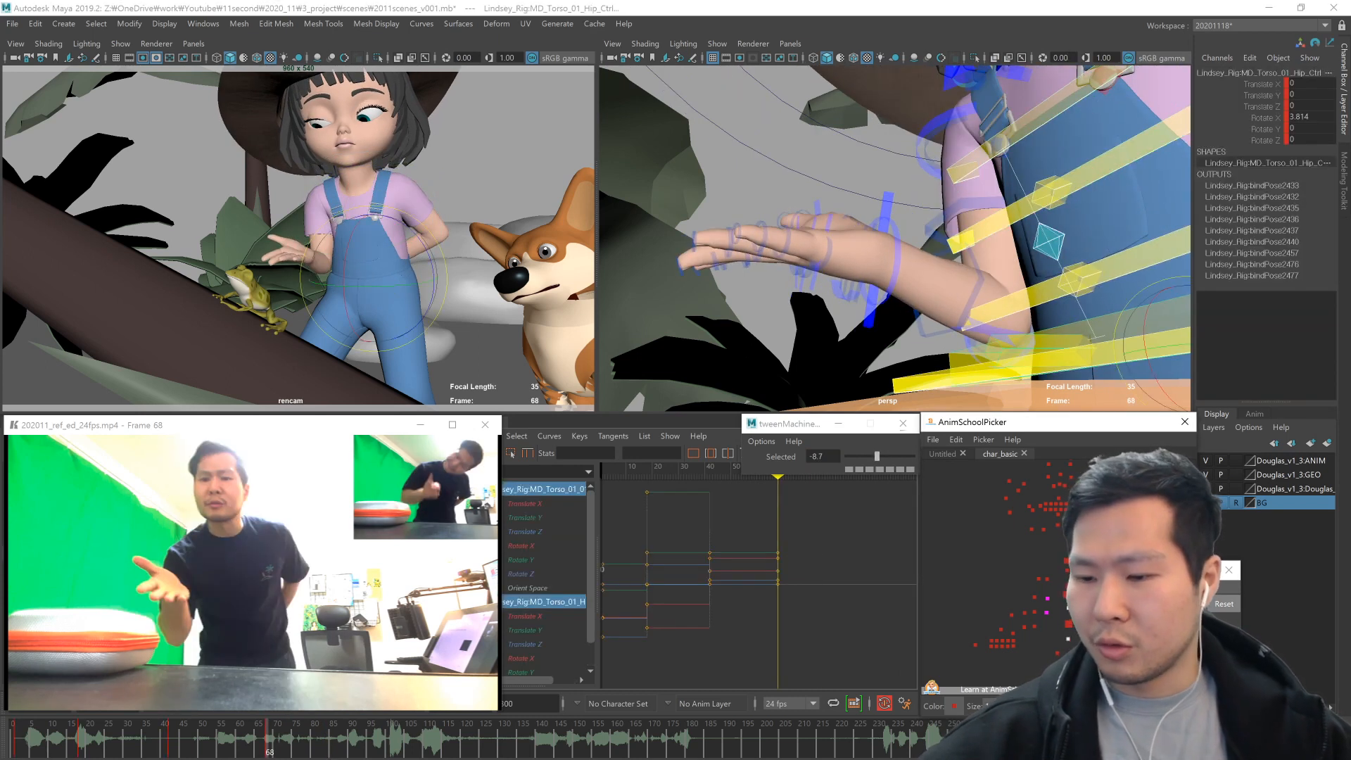
scroll(1048, 352, down, 5)
alt+drag(1049, 351, 915, 383)
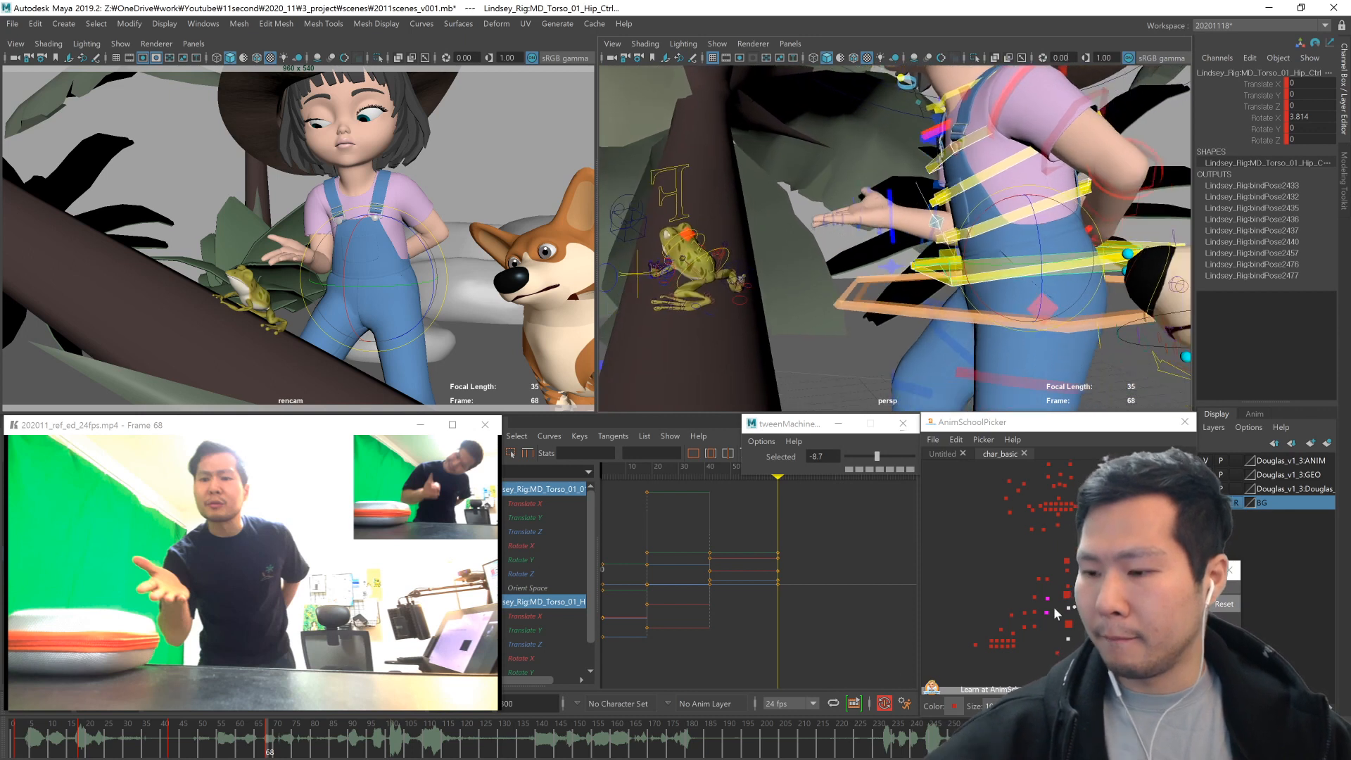
click(1069, 608)
drag(1077, 605, 1061, 543)
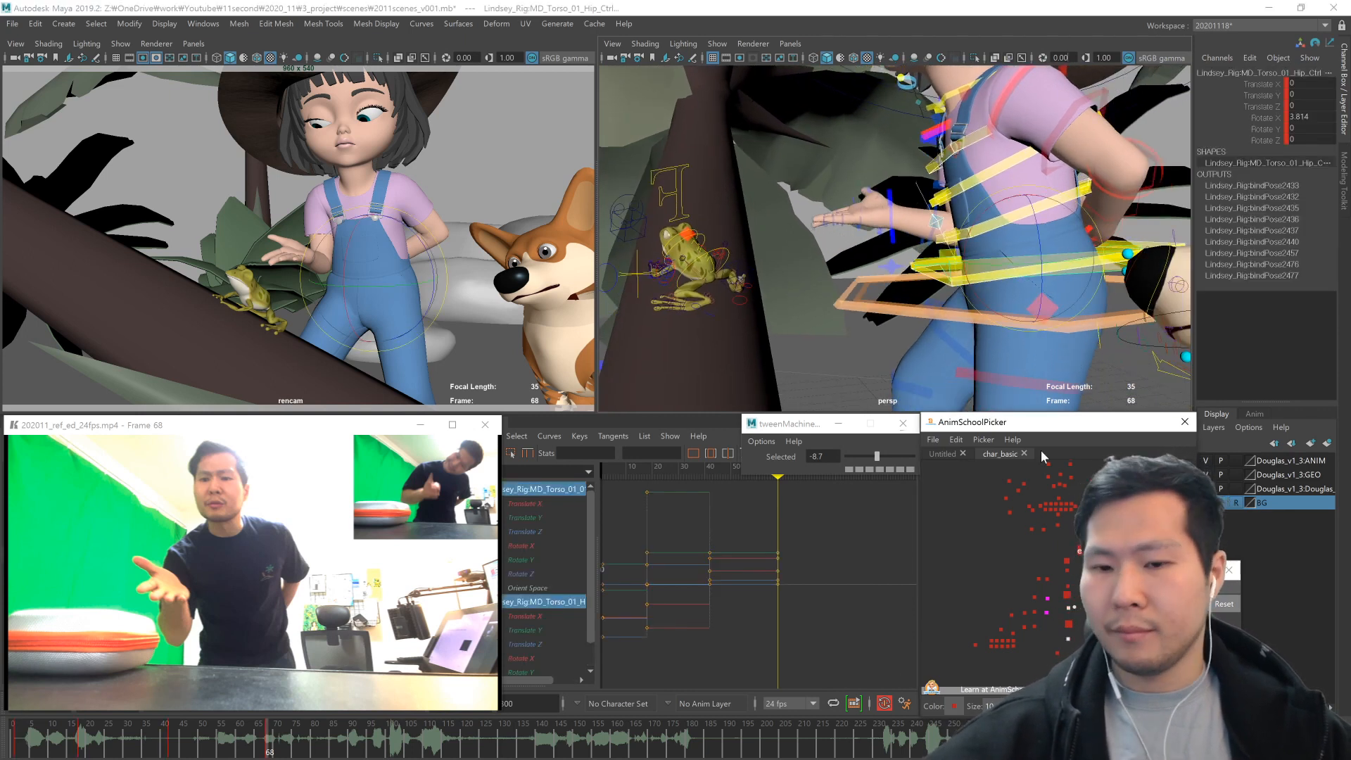
scroll(977, 302, down, 3)
drag(934, 285, 958, 316)
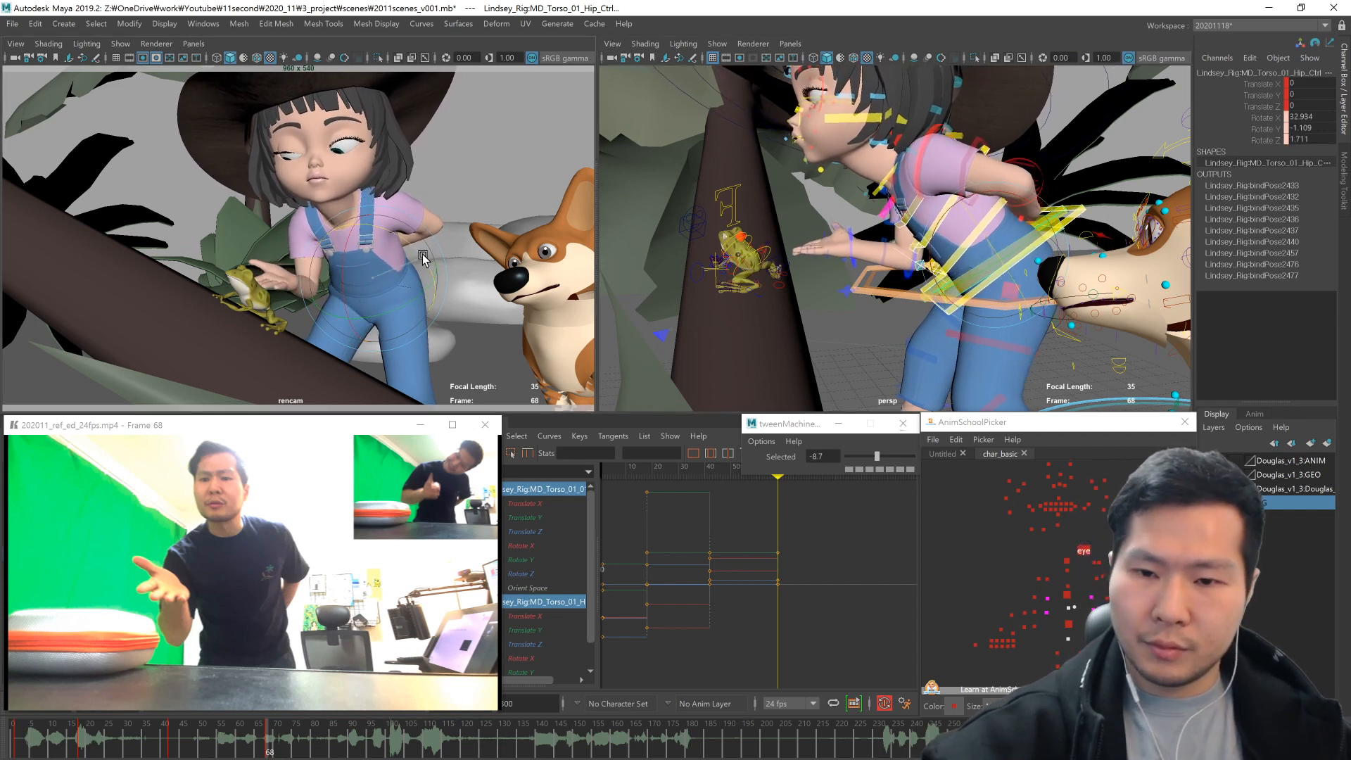
- Try tilting the upper torso FK controls sideways to about 2.5 on Rotate Z
click(1055, 597)
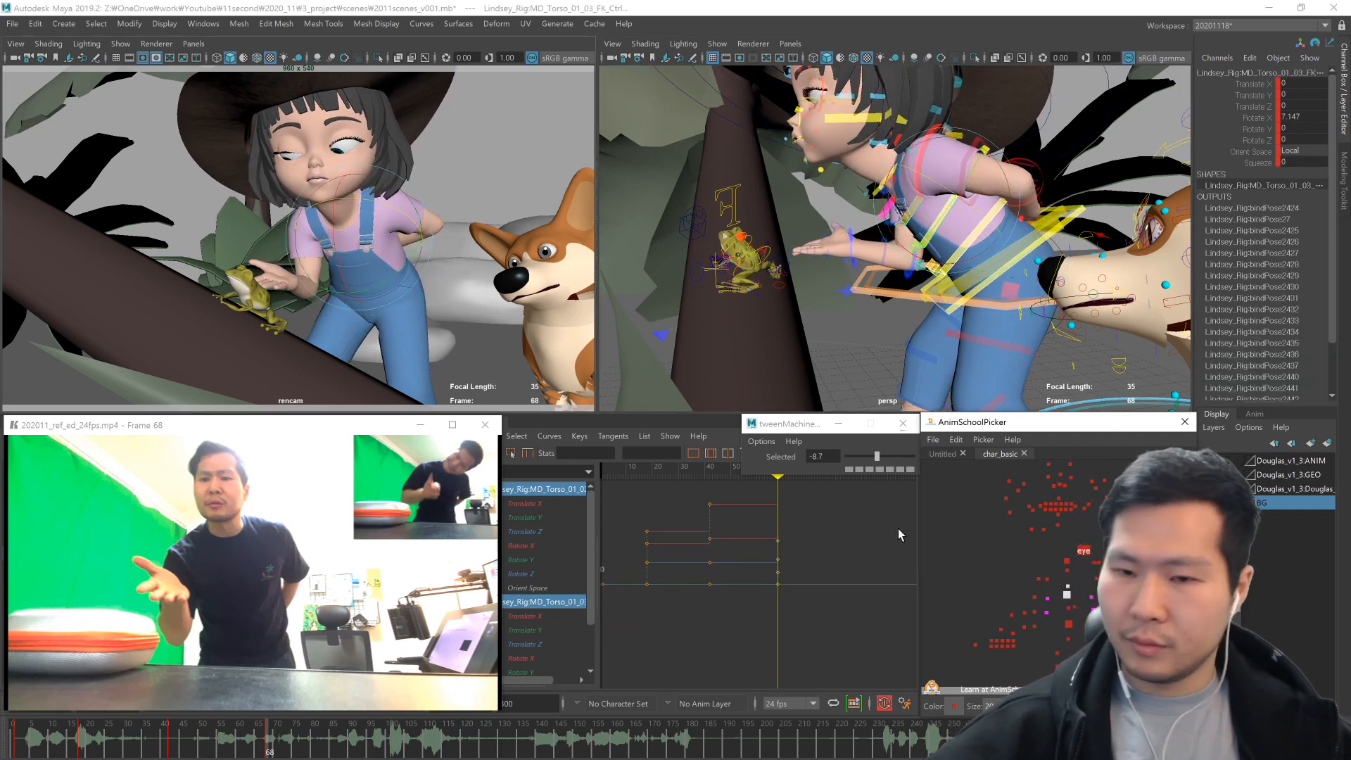
drag(402, 212, 397, 211)
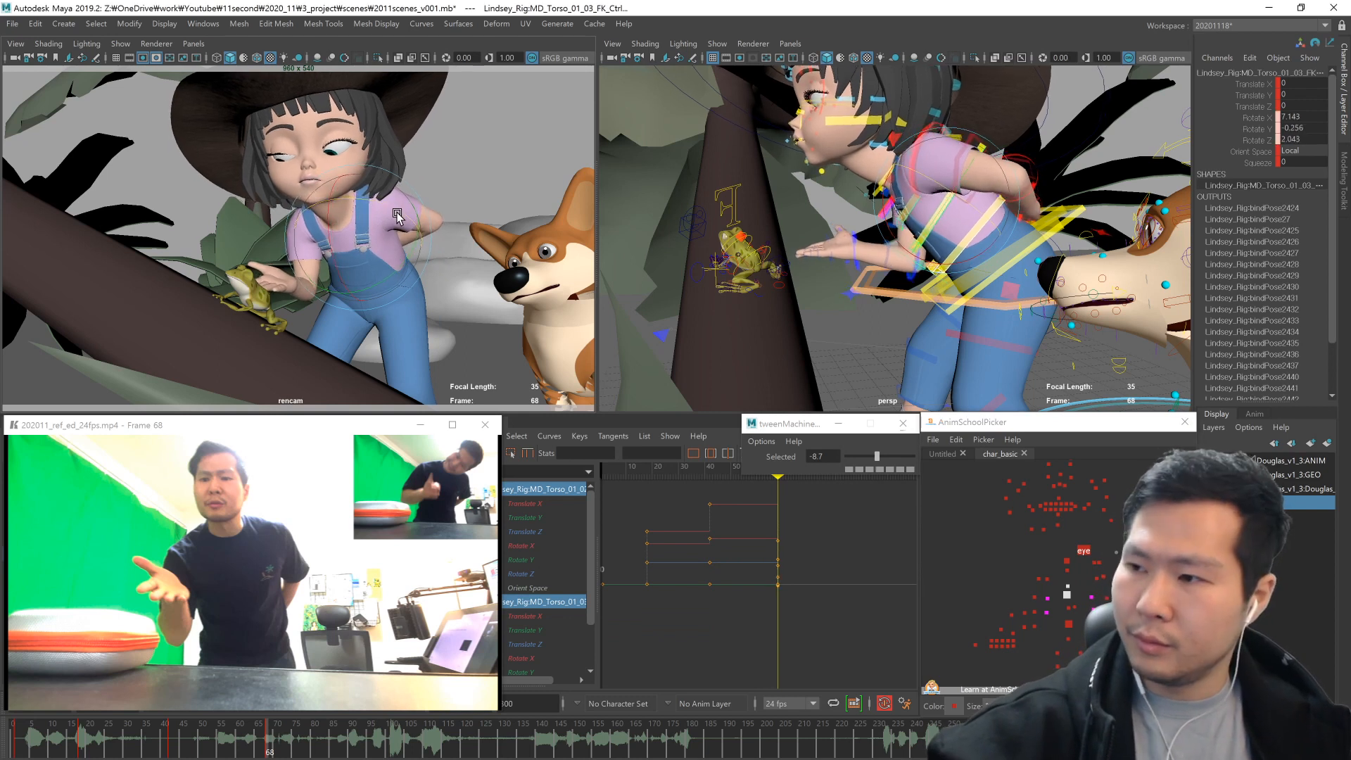
key(ctrl+z)
key(shift+z)
key(w)
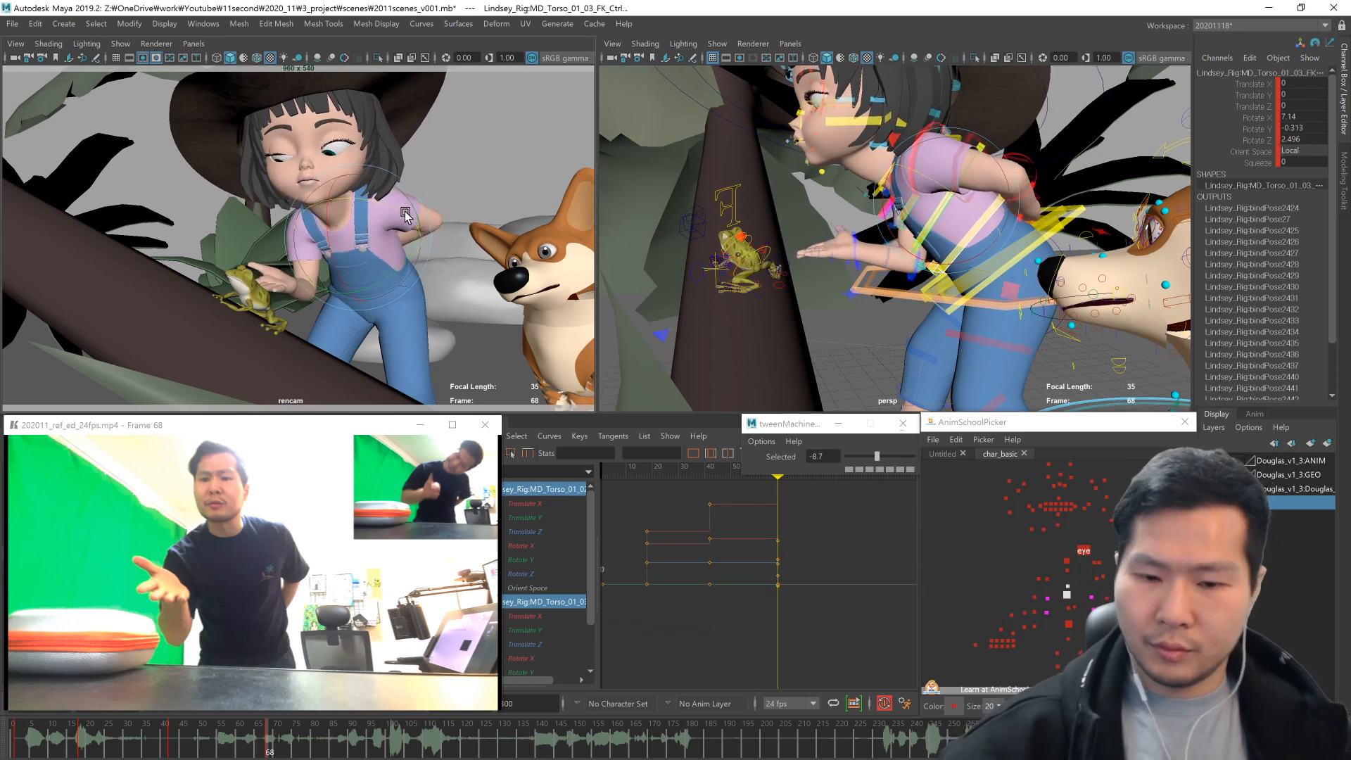
key(ctrl+z)
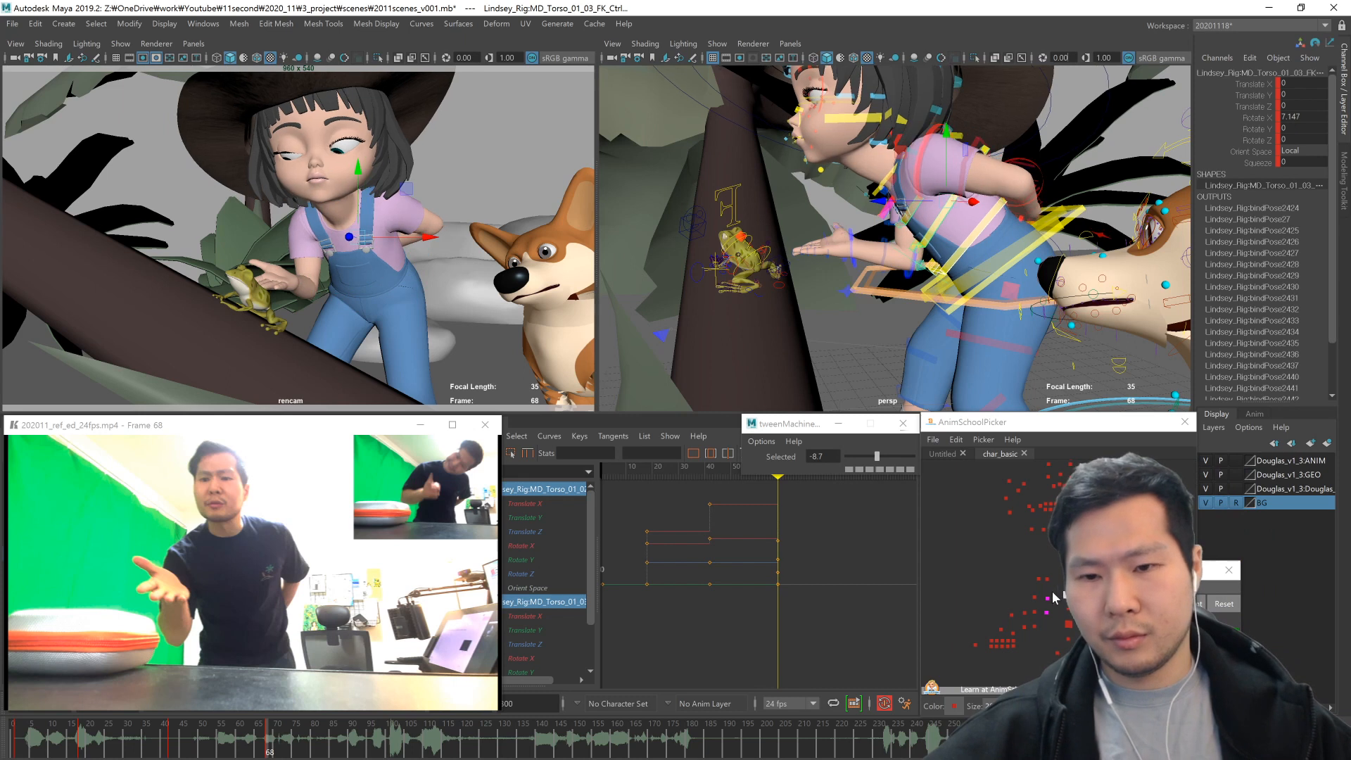
- Adjust the central body control to refine the girl's forward-leaning torso
click(1077, 556)
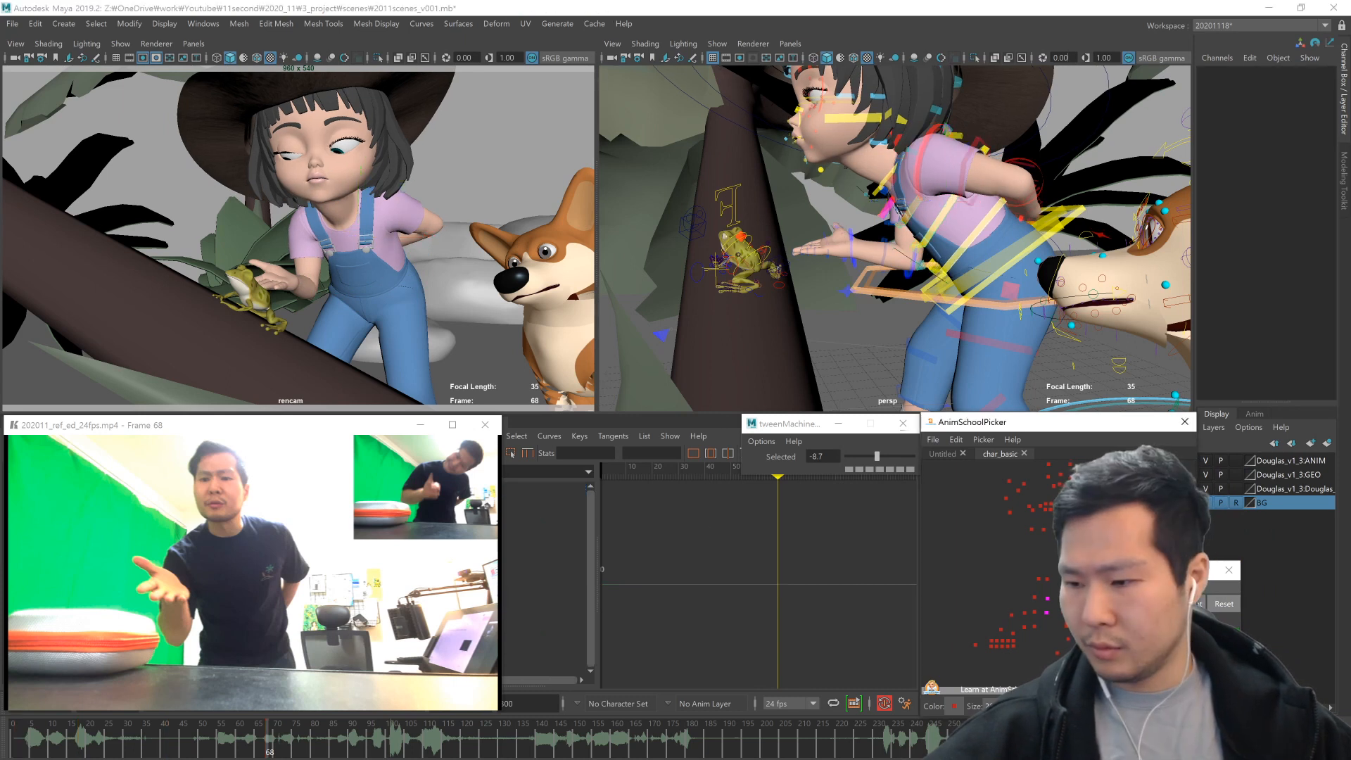
click(1068, 626)
drag(972, 287, 989, 277)
- Set Rotate X of the first neck FK control to 0
click(1076, 593)
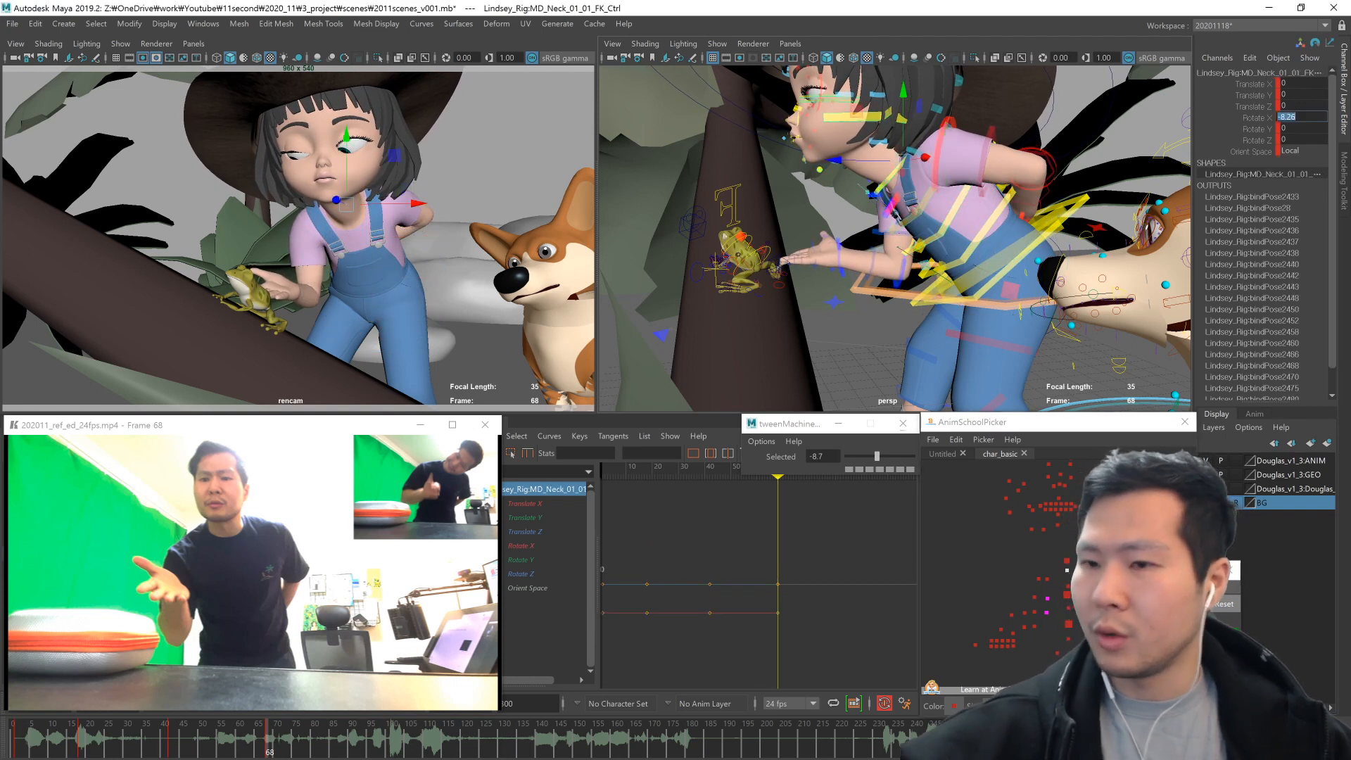
text(0)
key(Return)
key(f)
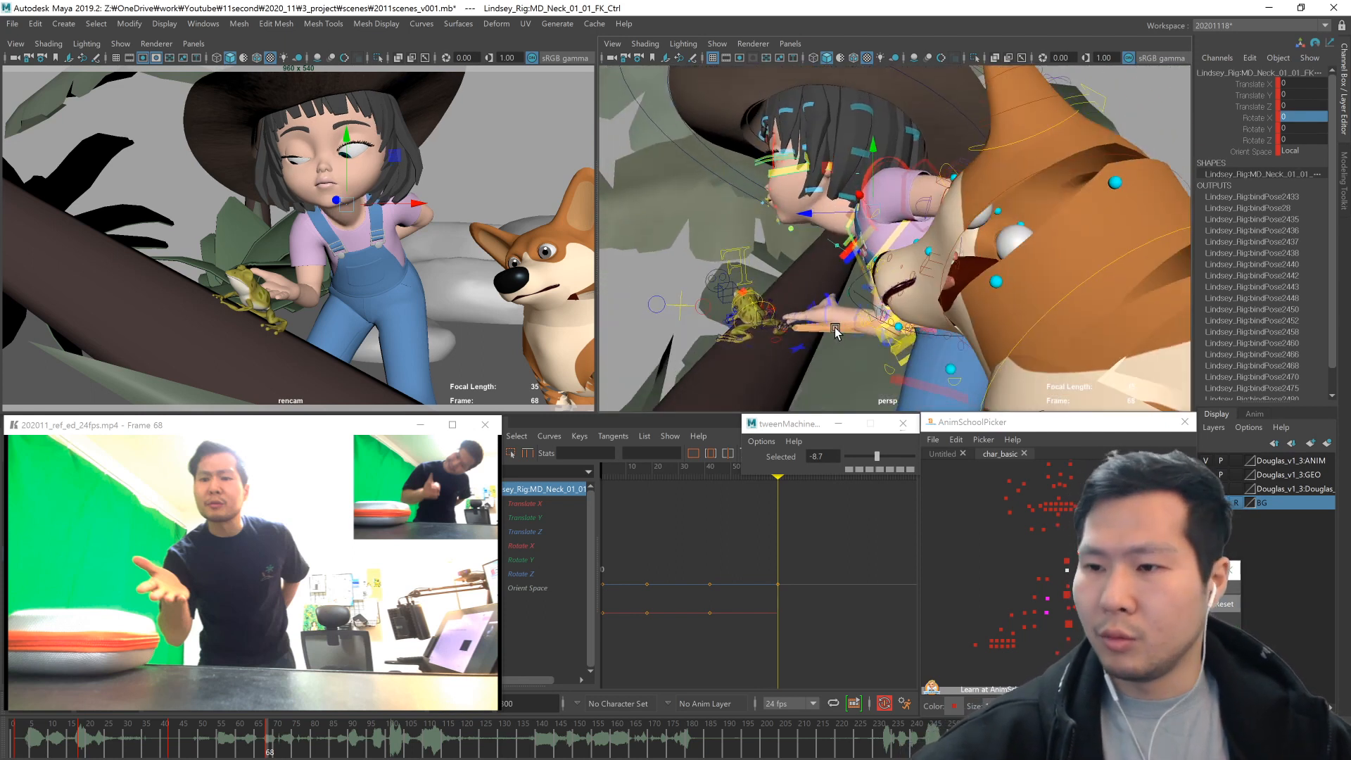
- Zero the upper torso FK controls' rotations and bend them back to about -6.1 on Rotate X
click(1068, 595)
middle_drag(1288, 119, 1308, 118)
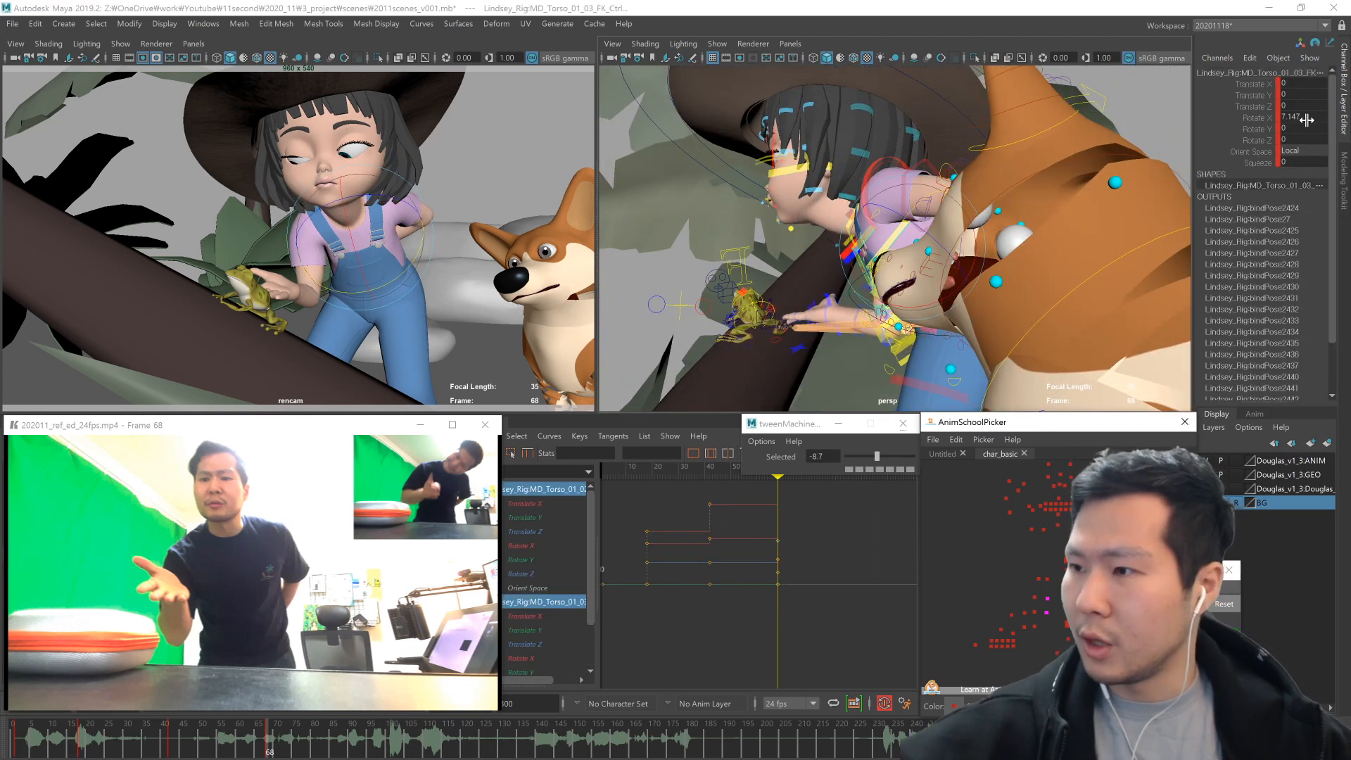
key(Tab)
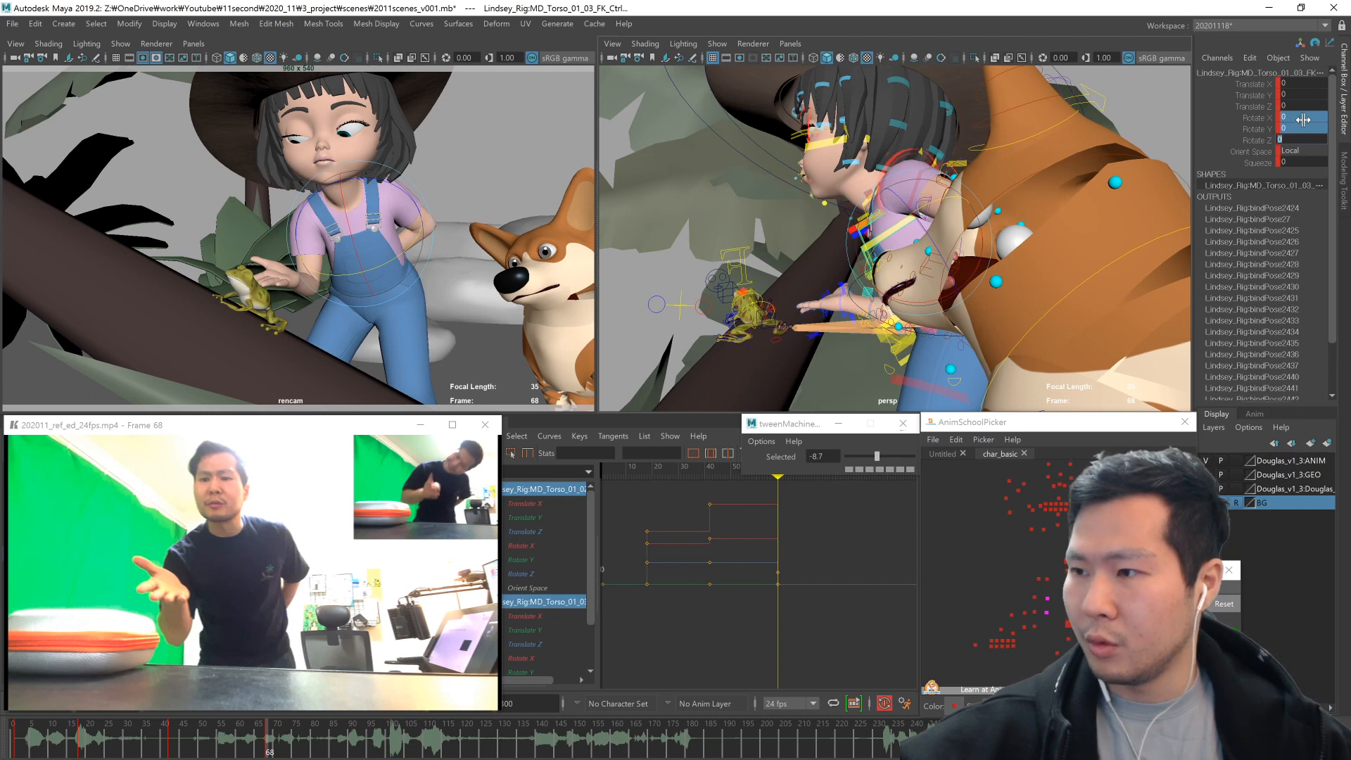
key(Return)
drag(879, 291, 874, 287)
alt+drag(874, 287, 975, 220)
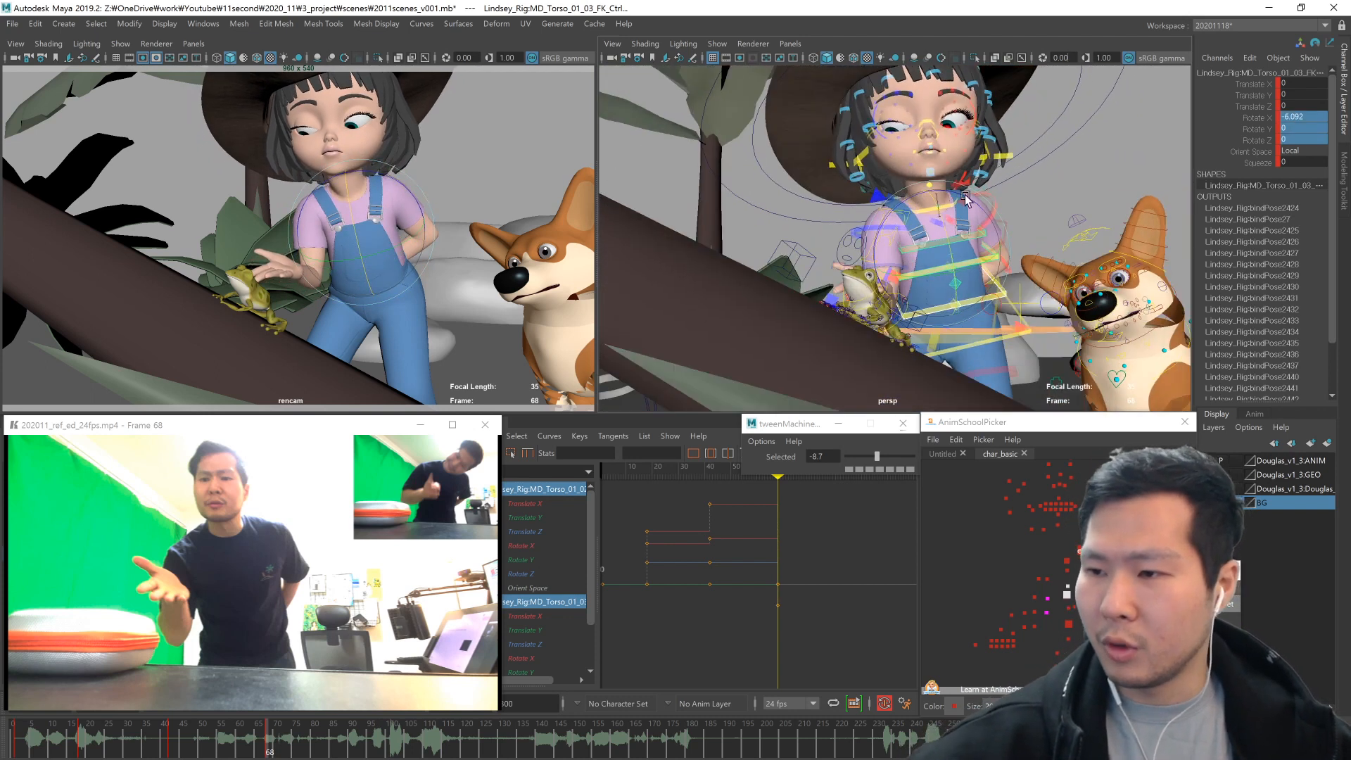
- Tilt the upper torso FK controls sideways to about -2.4 on Rotate Z
alt+middle_drag(976, 221, 934, 254)
drag(935, 255, 932, 235)
alt+drag(968, 362, 961, 365)
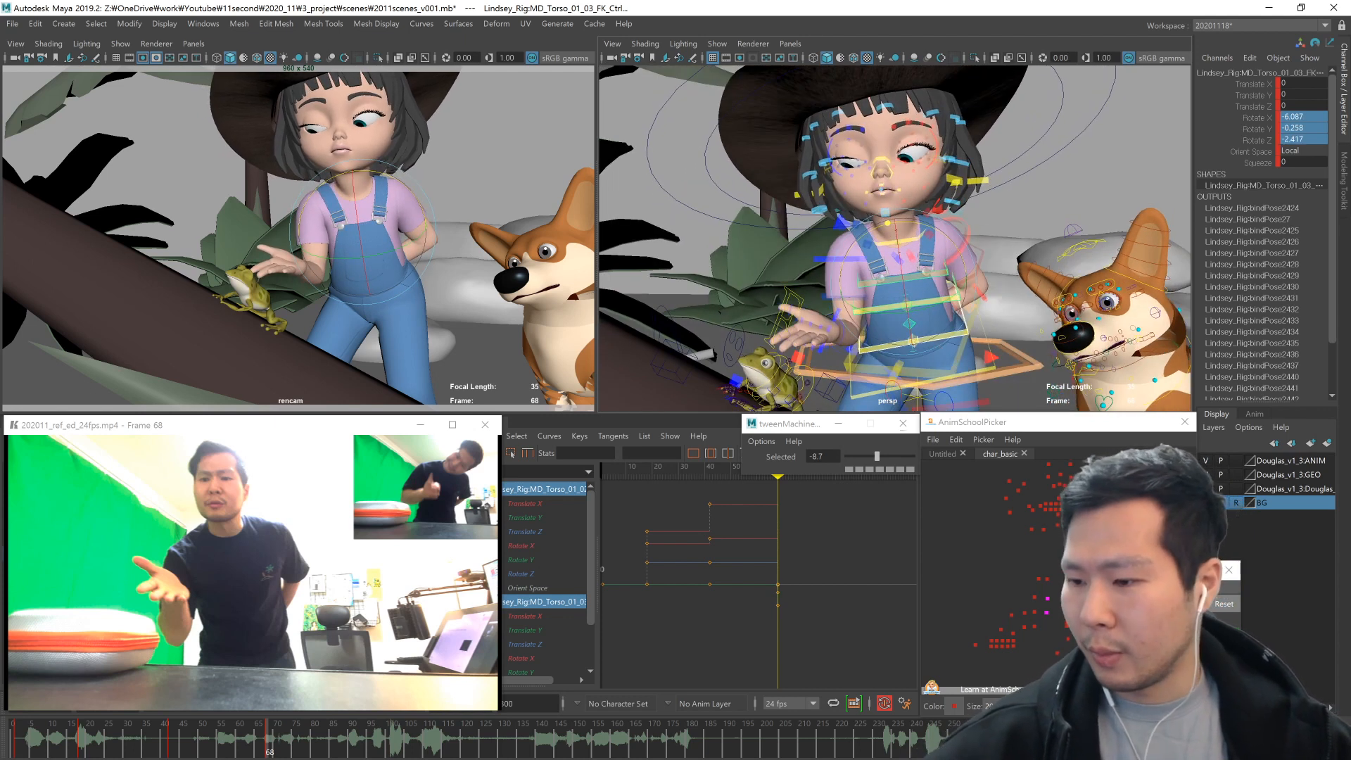
- Rotate the girl's head slightly with the second neck FK control
click(1098, 563)
click(1067, 562)
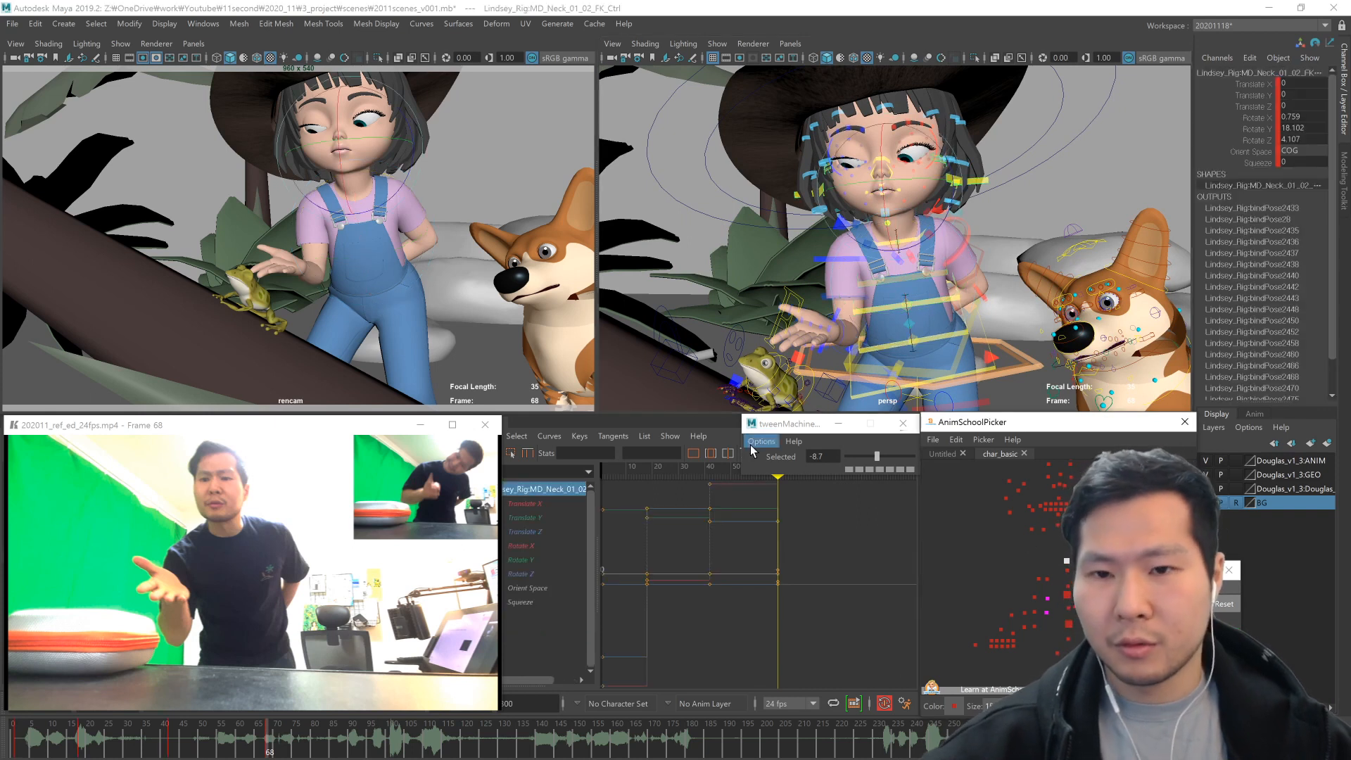
drag(356, 199, 357, 199)
- Move the main eye aim control to about -3.4, -4.5, 7.0 and rotate it to about 8.3 on Rotate Z
click(1068, 506)
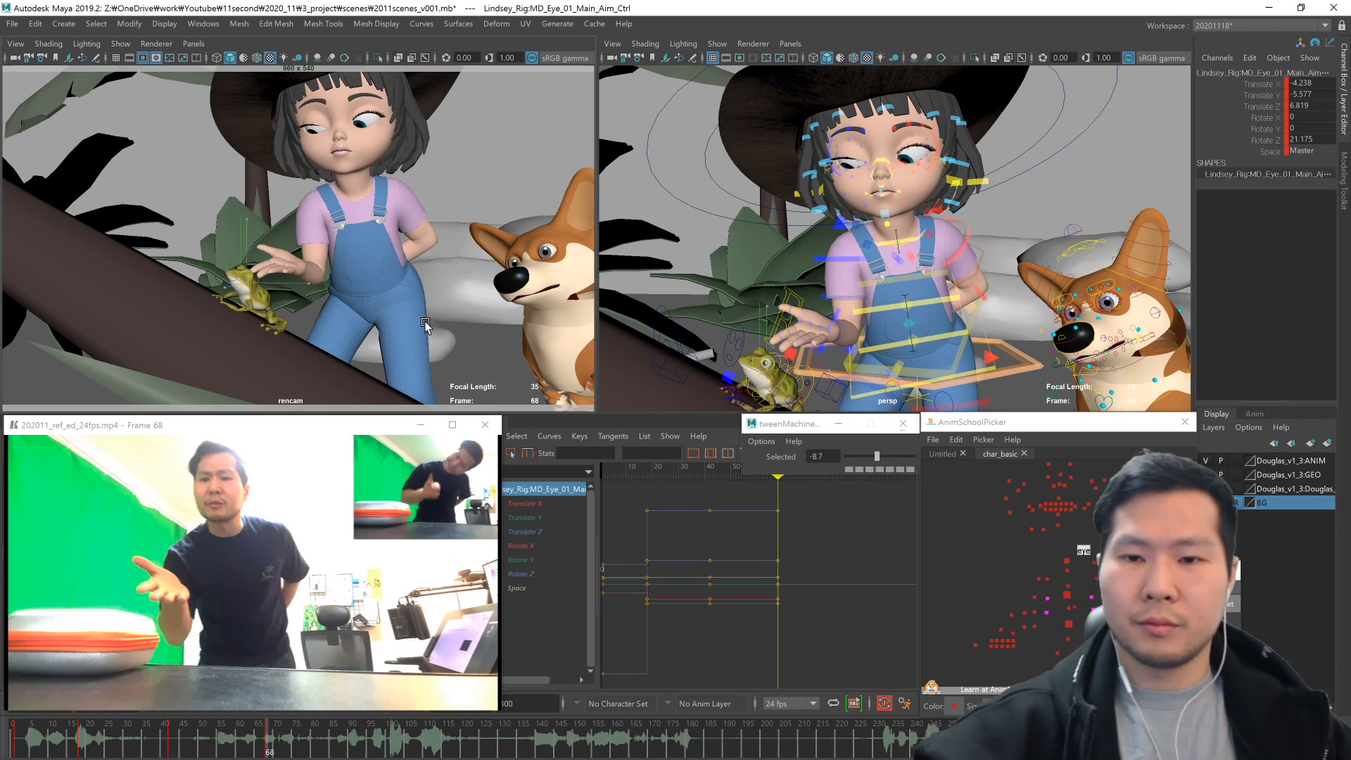
alt+right_drag(1011, 405, 887, 367)
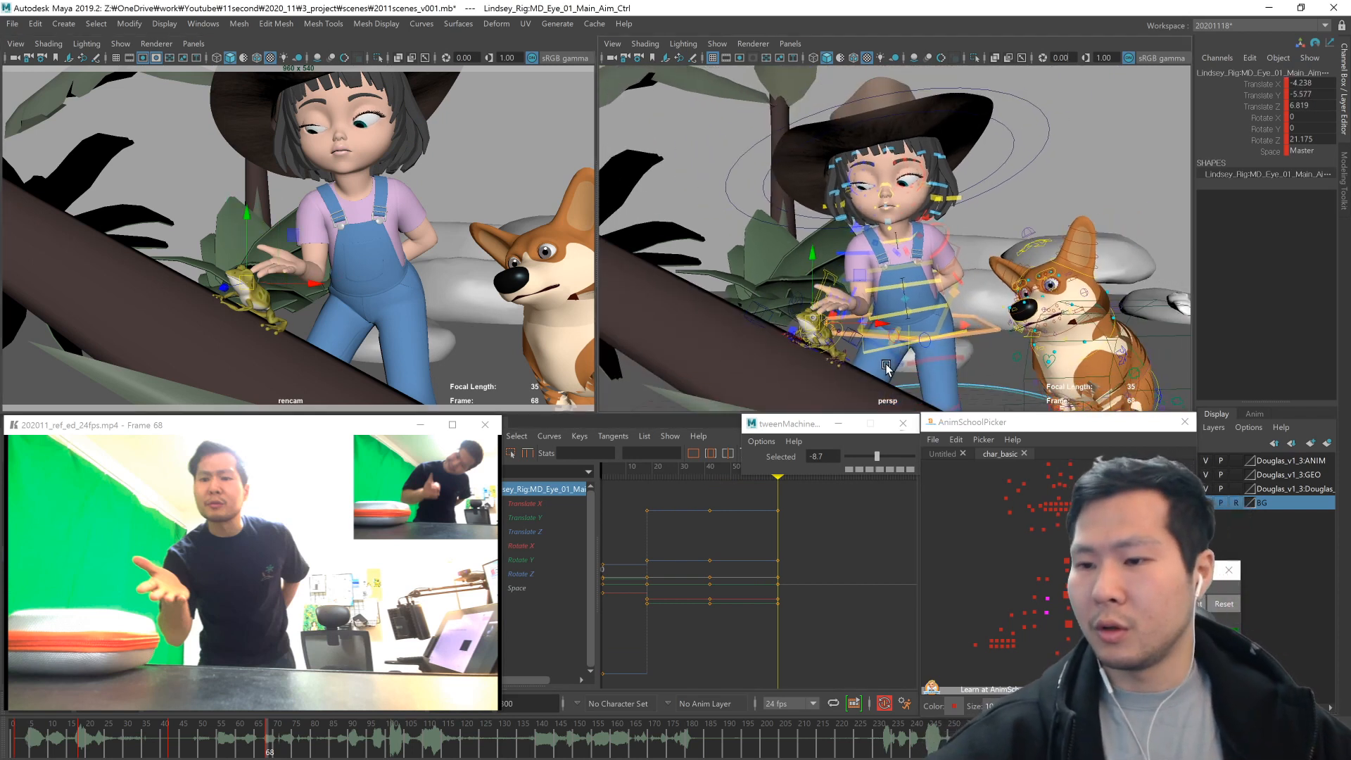
key(e)
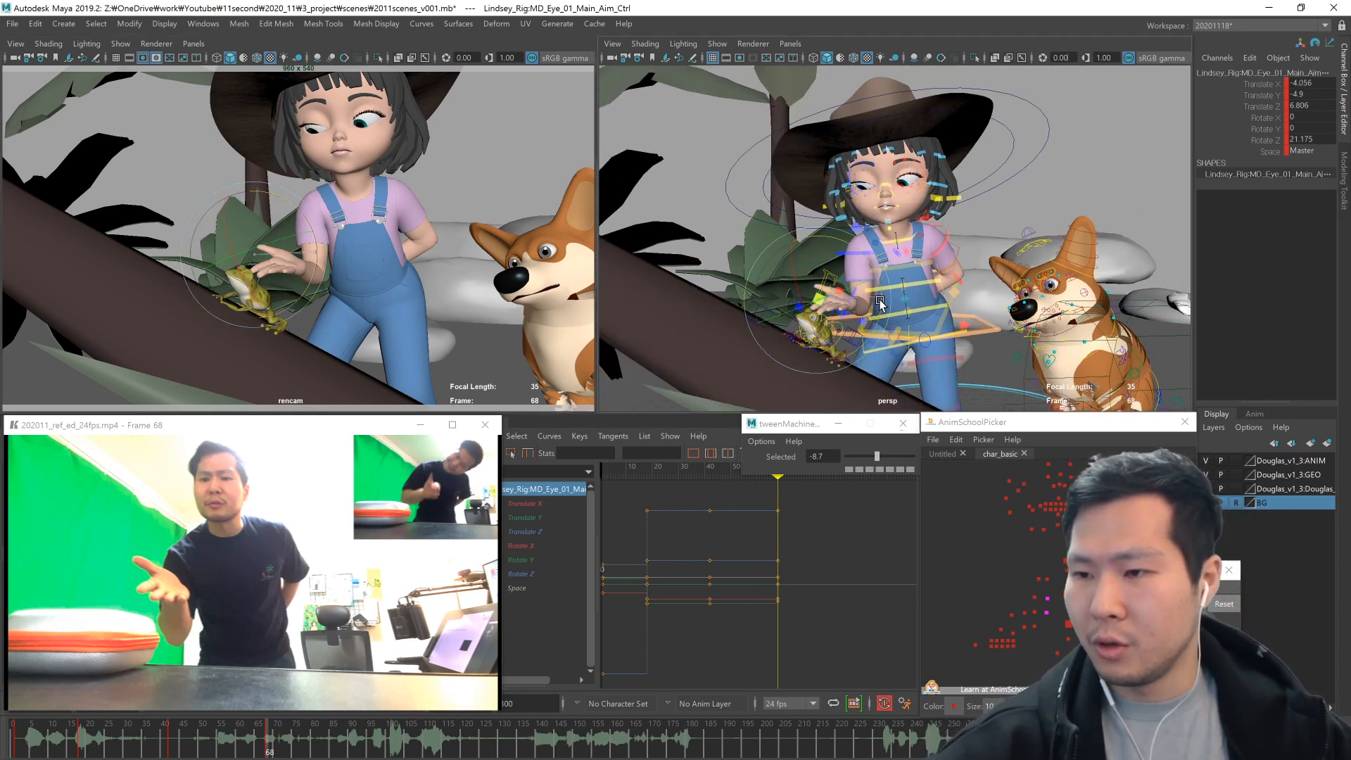
drag(878, 316, 878, 318)
alt+drag(873, 345, 949, 372)
key(w)
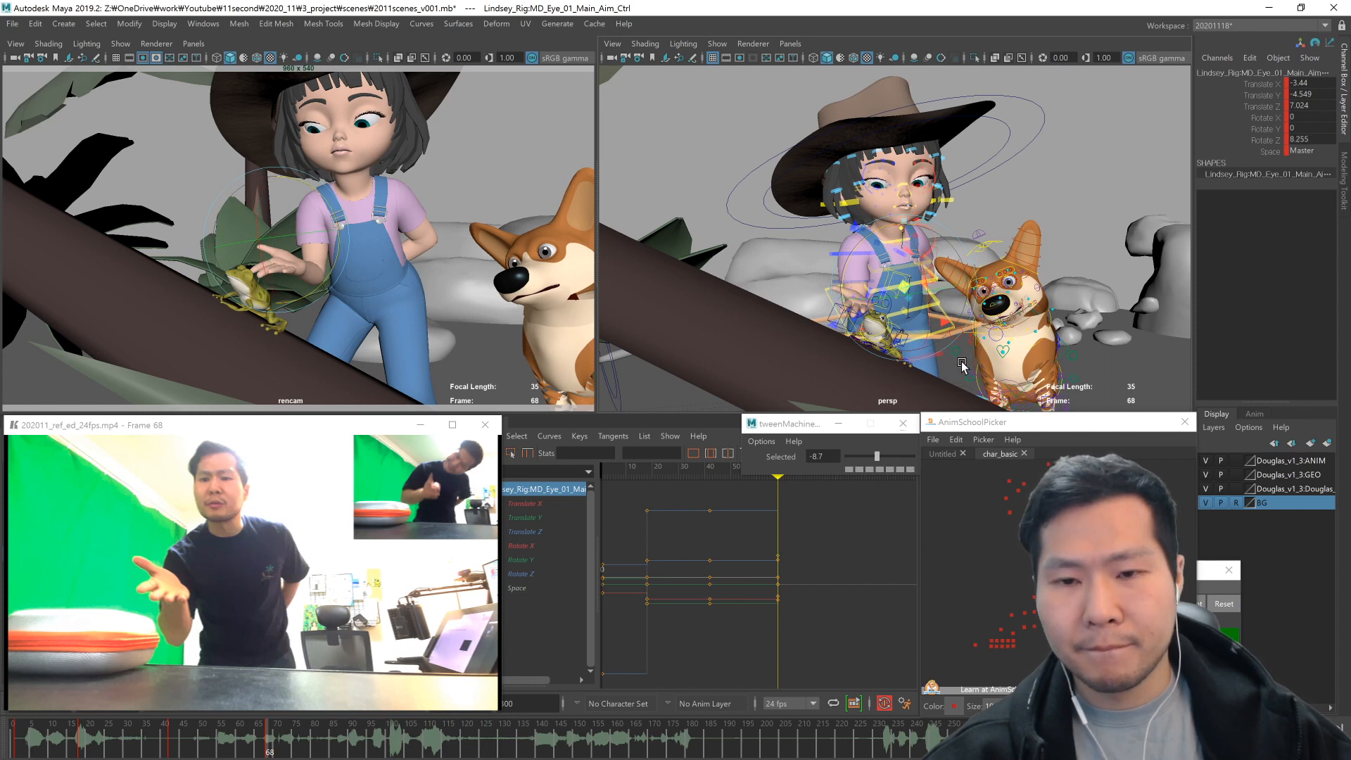
- Adjust the girl's left elbow FK control to about -67.7 on Rotate Y and select the left shoulder FK control
key(w)
click(1119, 613)
key(e)
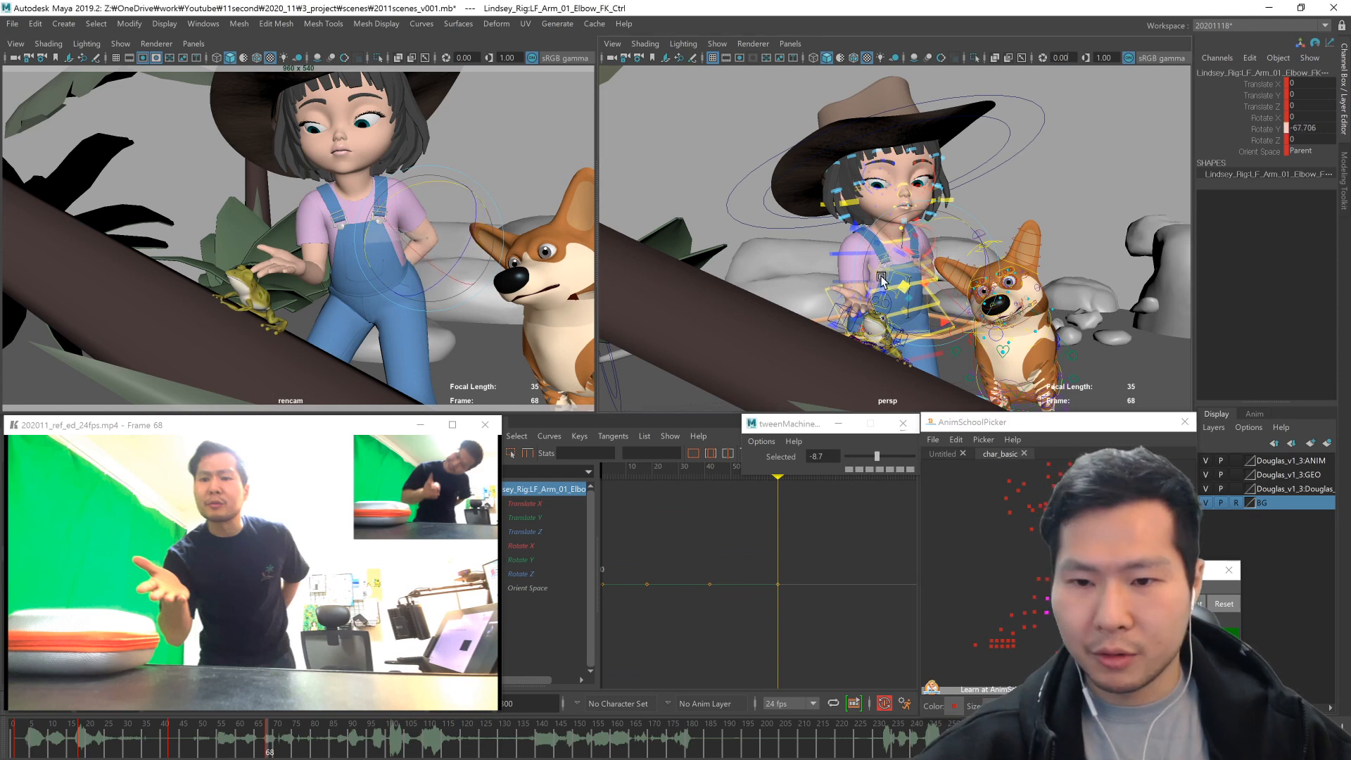
drag(882, 279, 880, 285)
click(1109, 598)
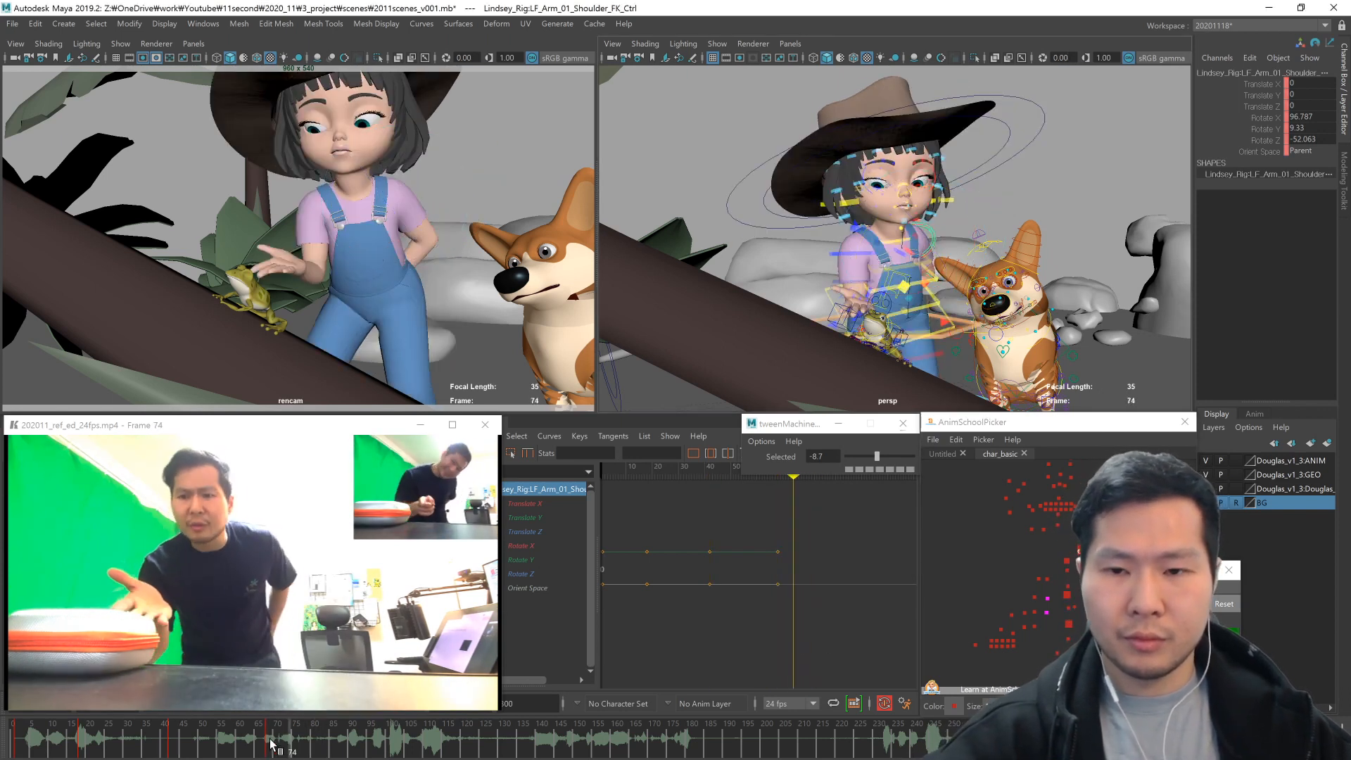
- Play back the blocking and create a breakdown pose for all the girl's controls at frame 57 with a tweenMachine value of 0
click(252, 727)
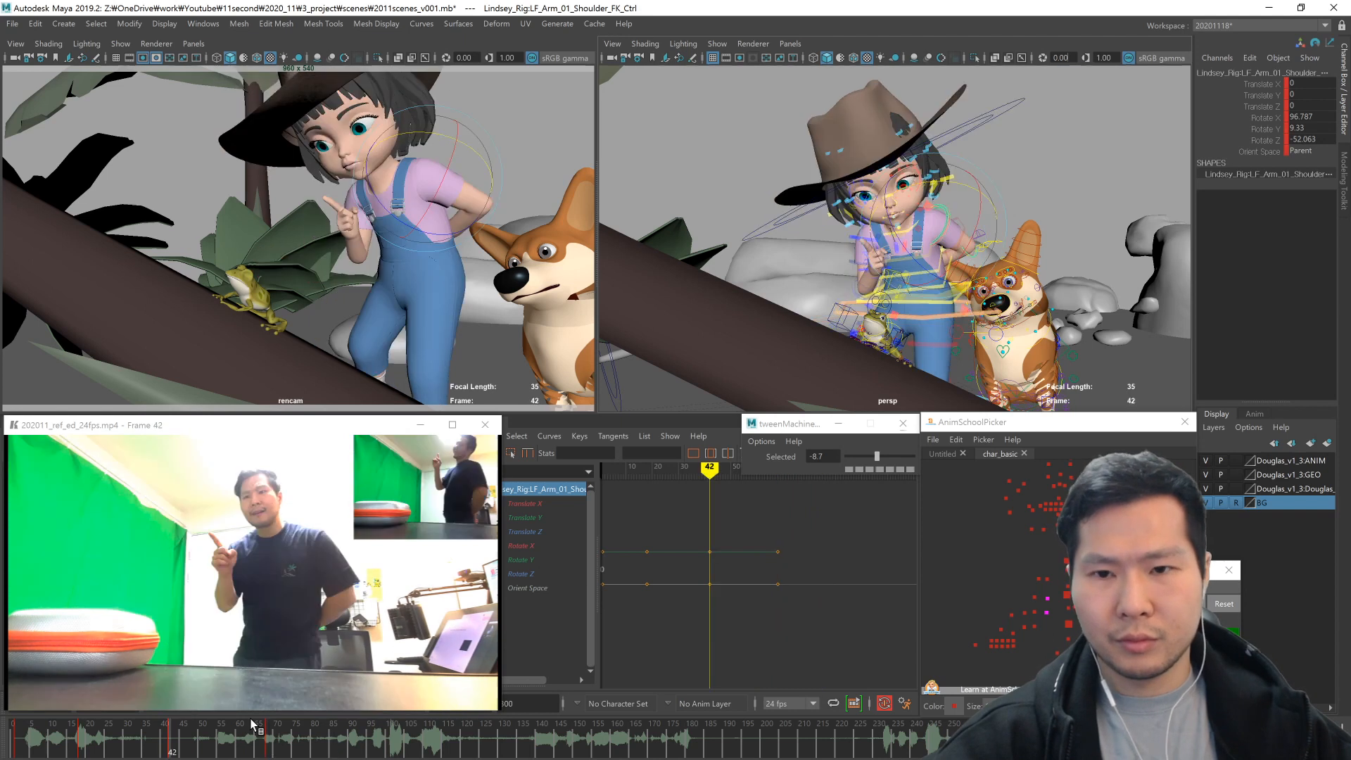
key(alt+v)
key(alt+v)
key(alt+v)
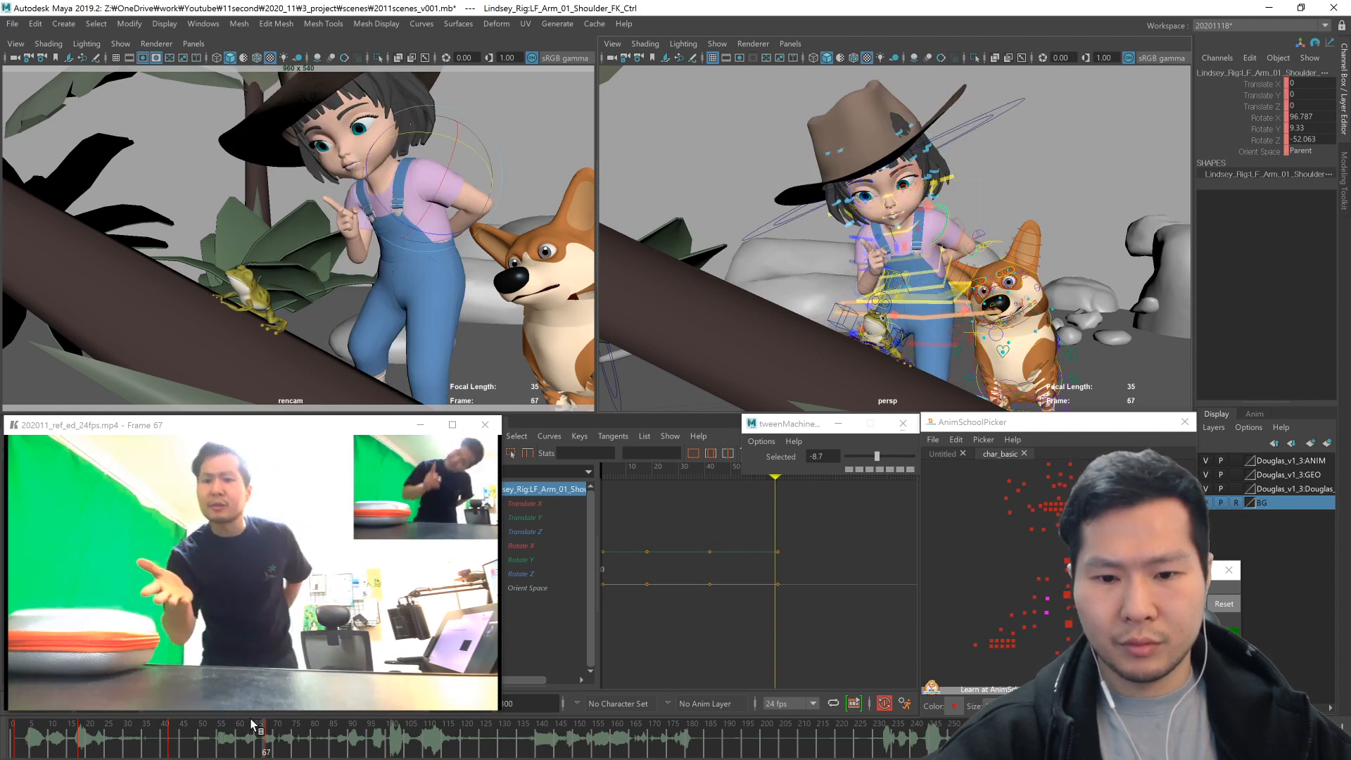
mouse_move(262, 737)
mouse_down()
mouse_move(217, 739)
mouse_move(222, 750)
mouse_move(264, 735)
mouse_move(228, 738)
mouse_up()
drag(947, 470, 1168, 675)
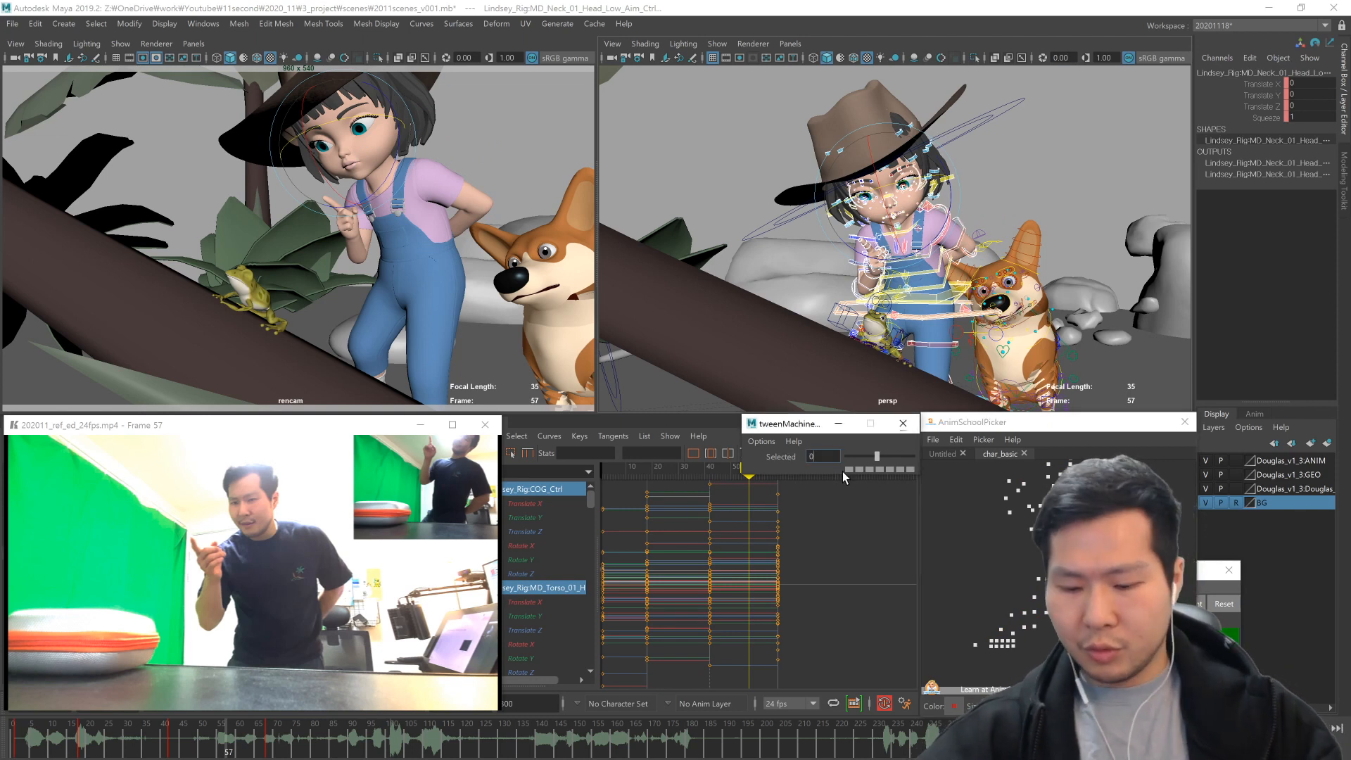
key(Return)
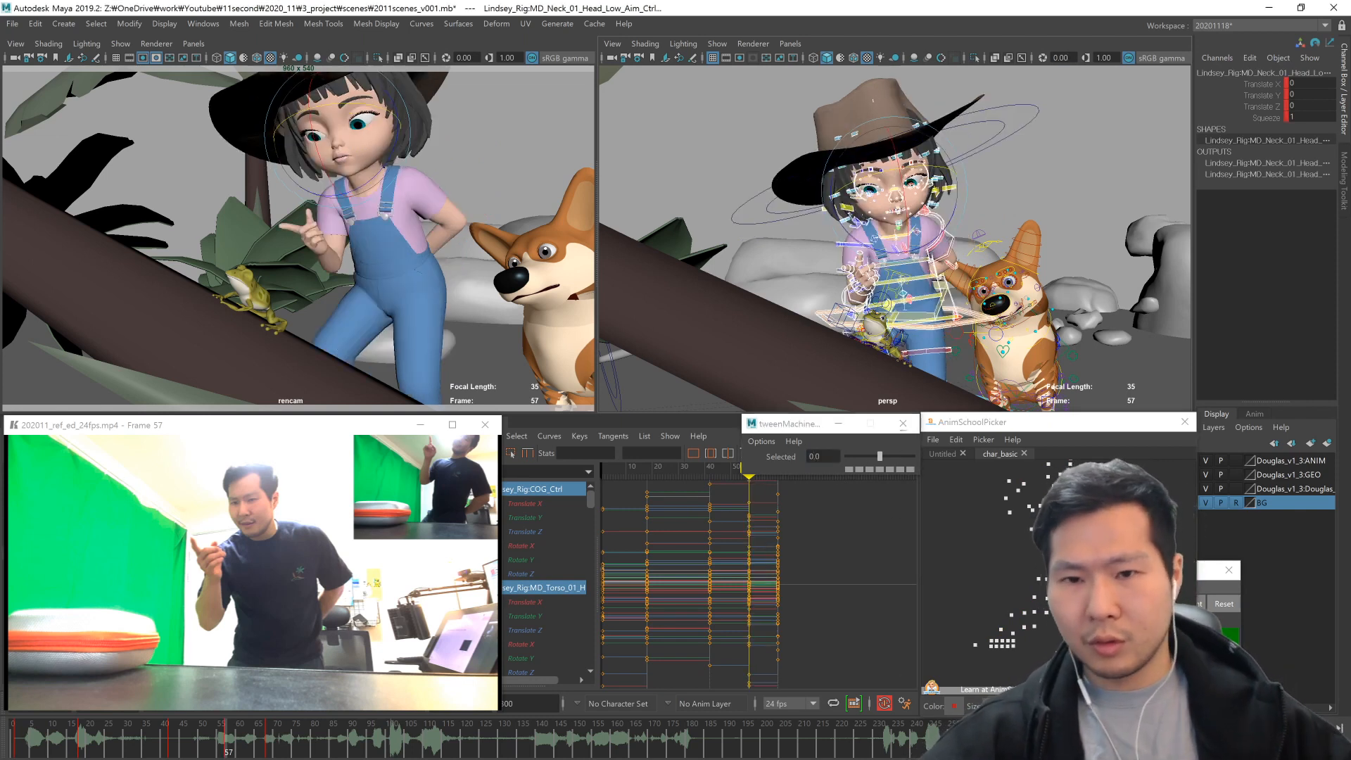
- Rotate the second neck FK control to about 35.6, 19.4, 19.4 at frame 57 and select the main eye aim control
click(1028, 505)
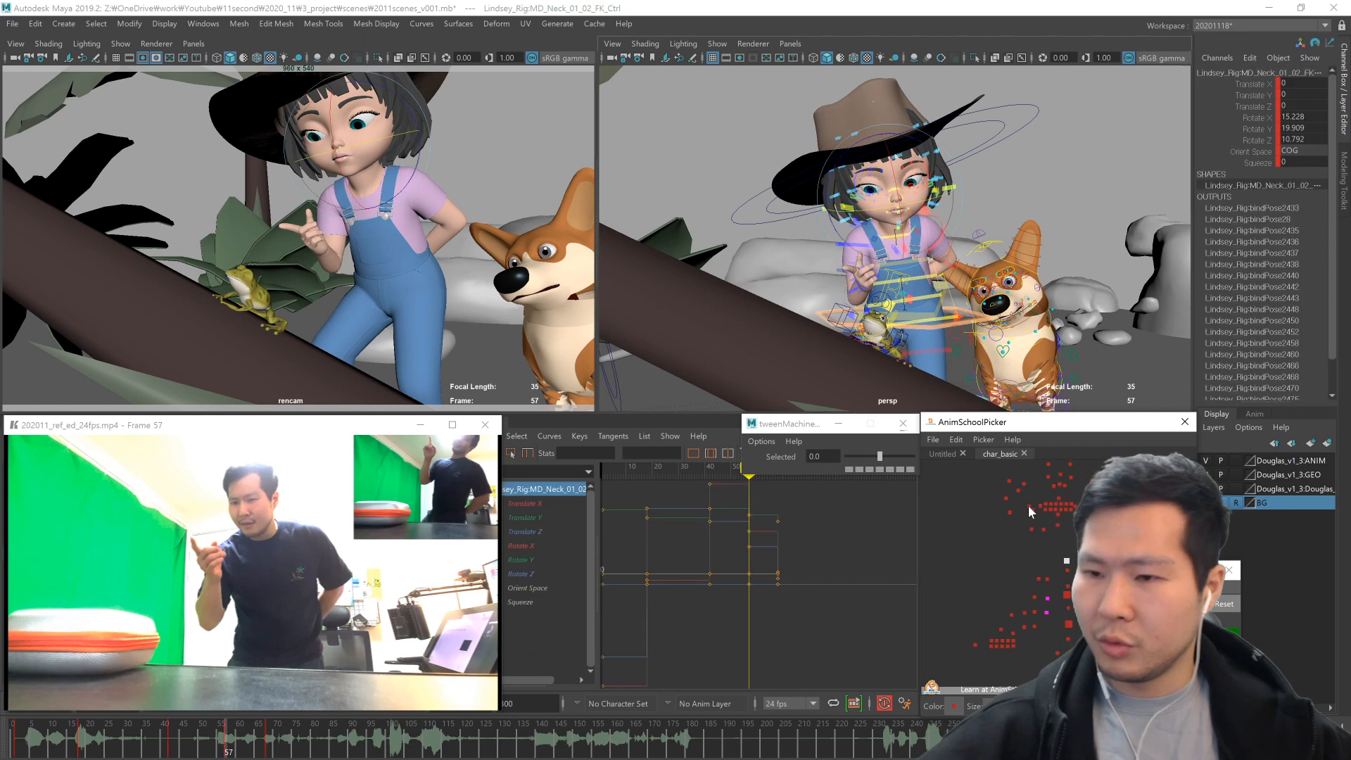
drag(353, 205, 338, 196)
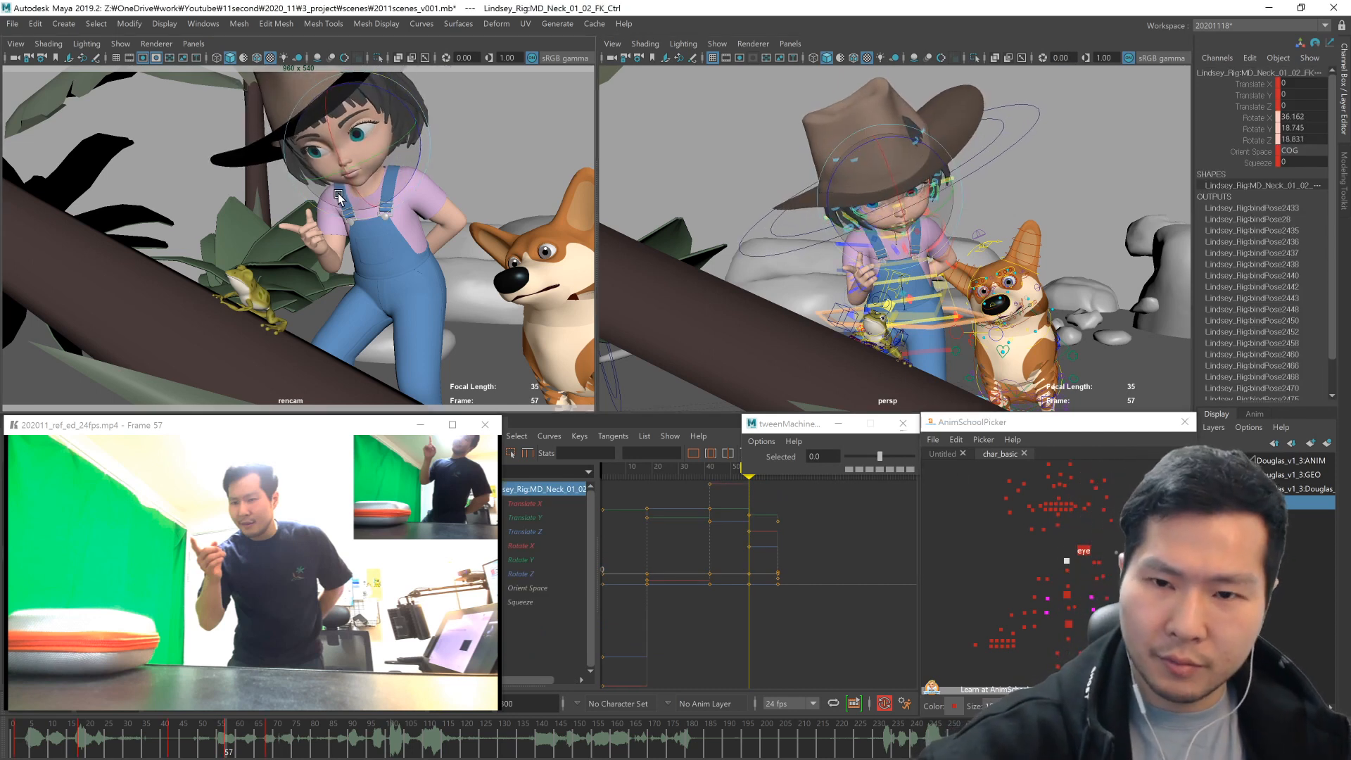
scroll(958, 365, down, 1)
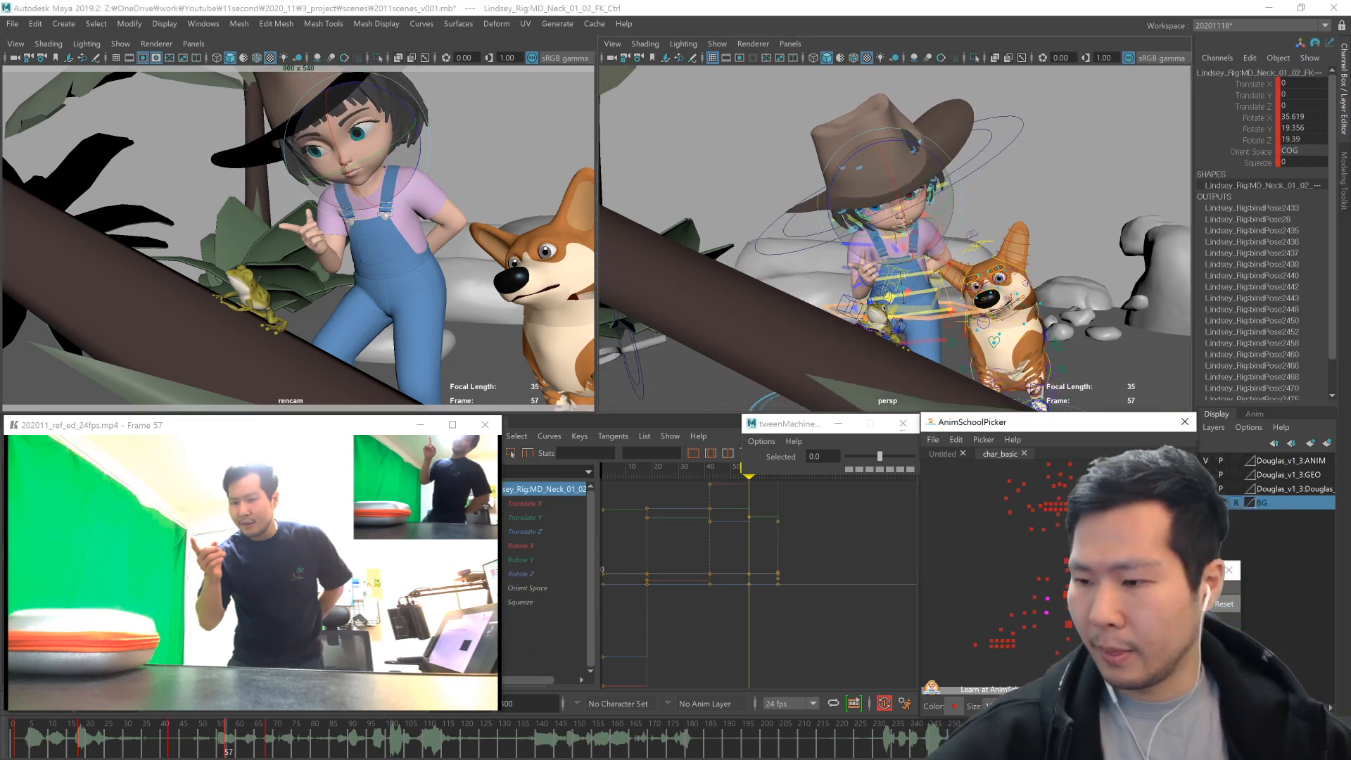
click(1077, 491)
alt+drag(960, 369, 958, 359)
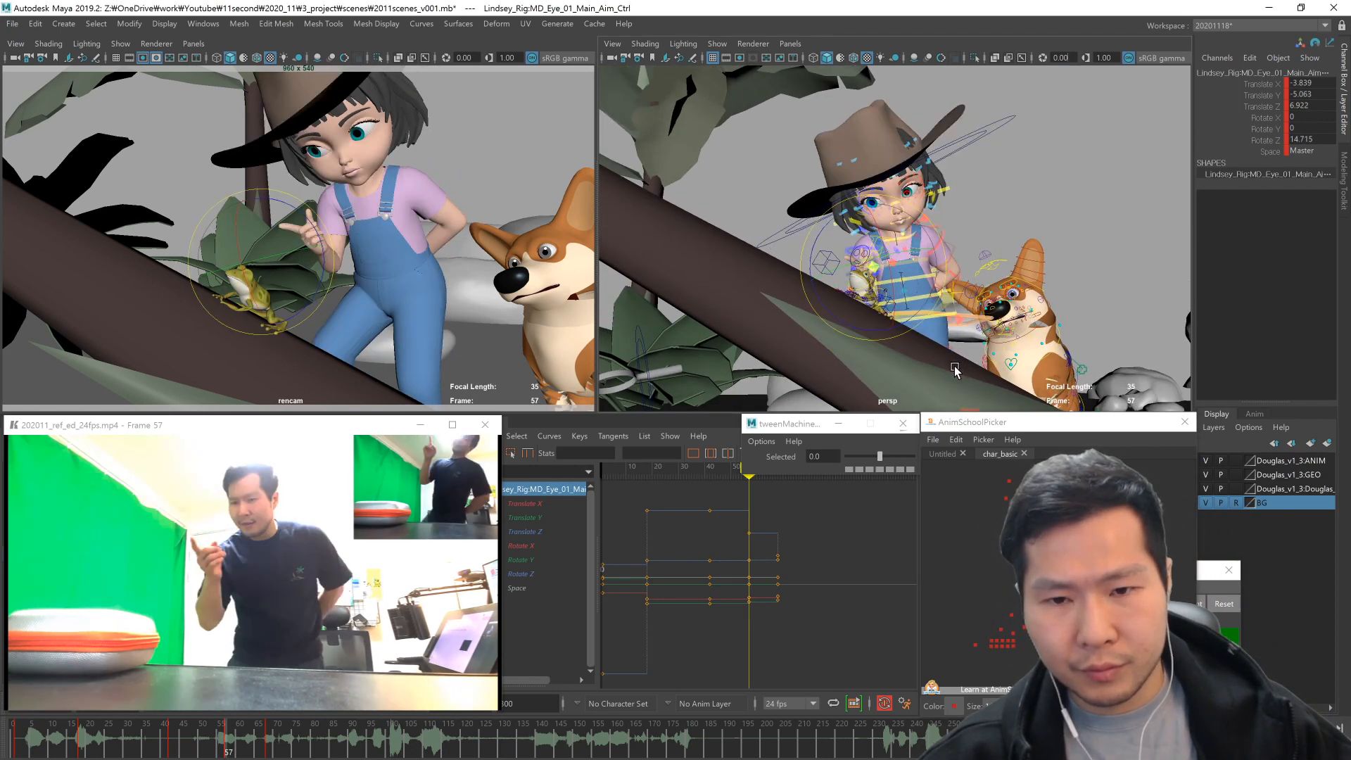
- Rotate the right index finger master control to about -1.2, -10.0, -4.4 at frame 57 and compare it with the neighbouring keys
drag(1027, 636, 983, 649)
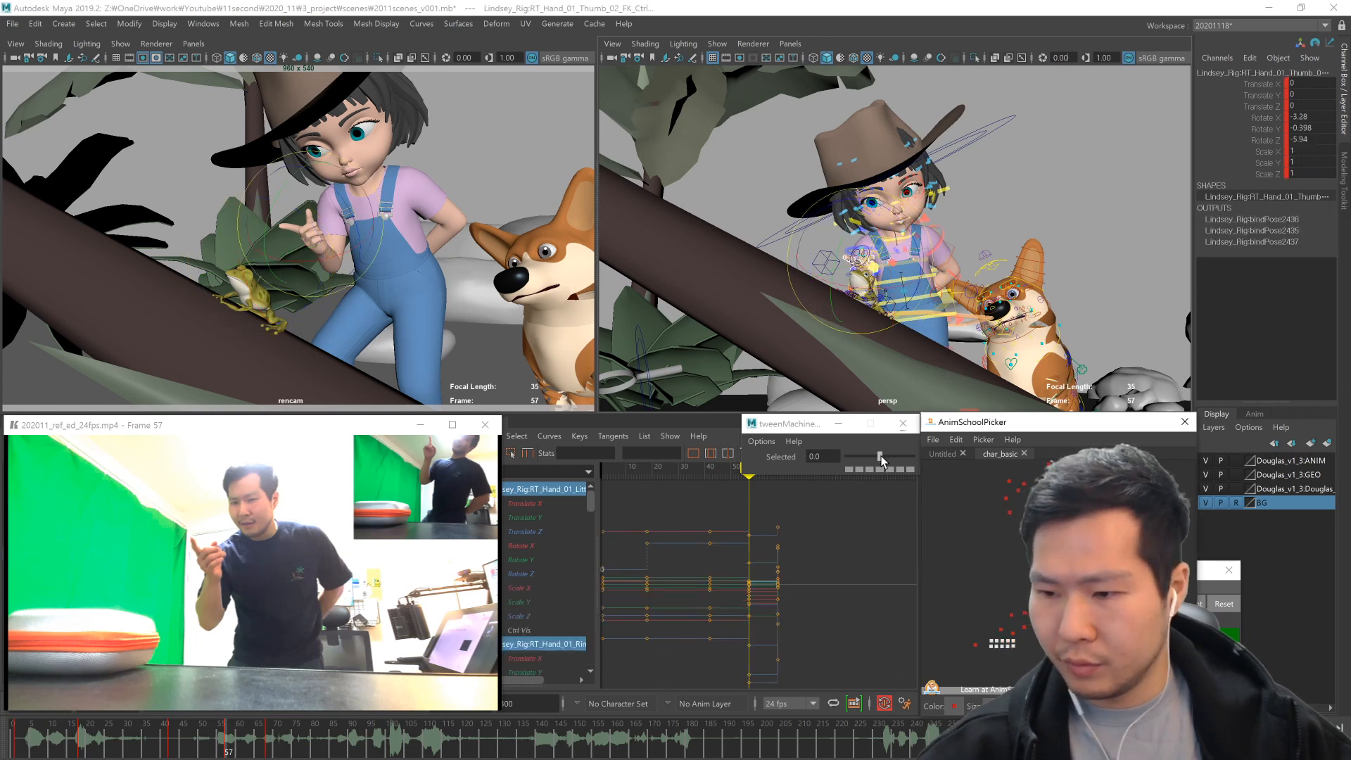
key(comma)
key(period)
key(comma)
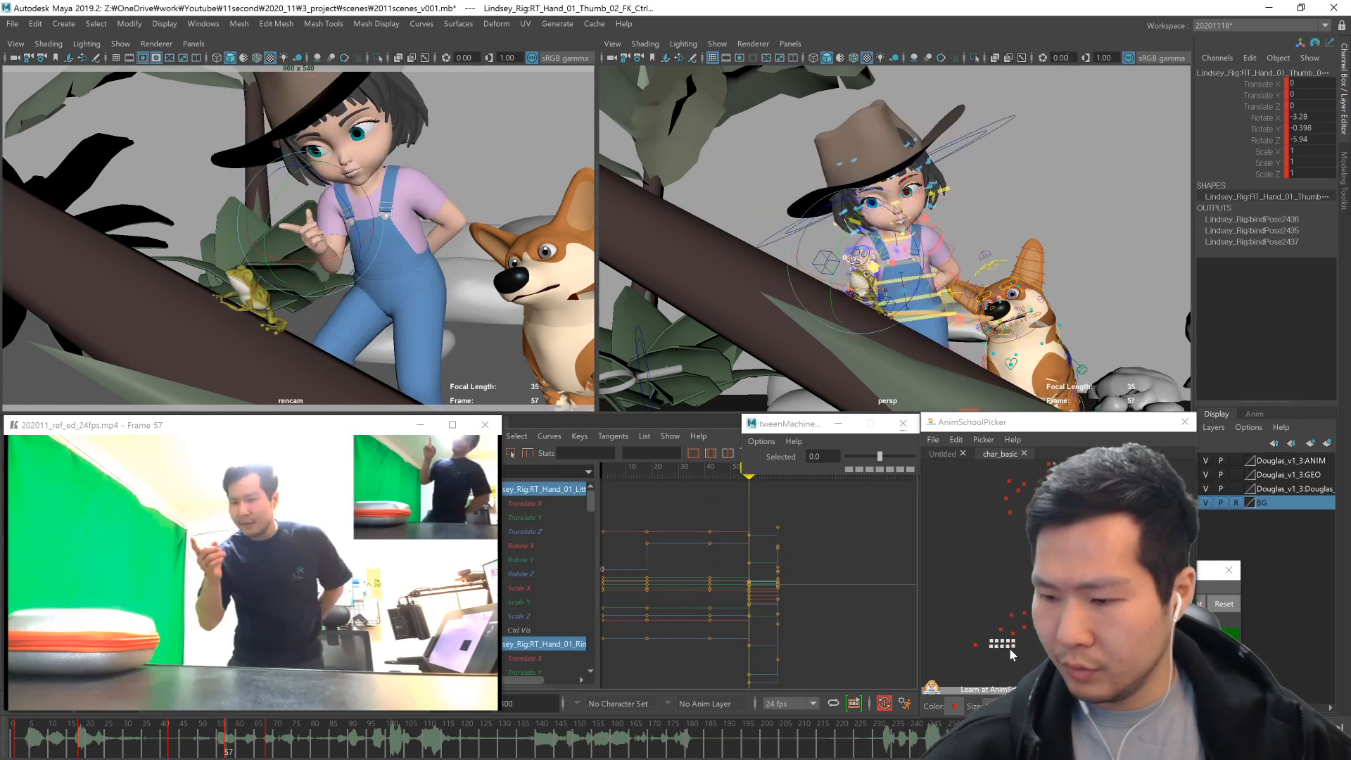
click(1008, 645)
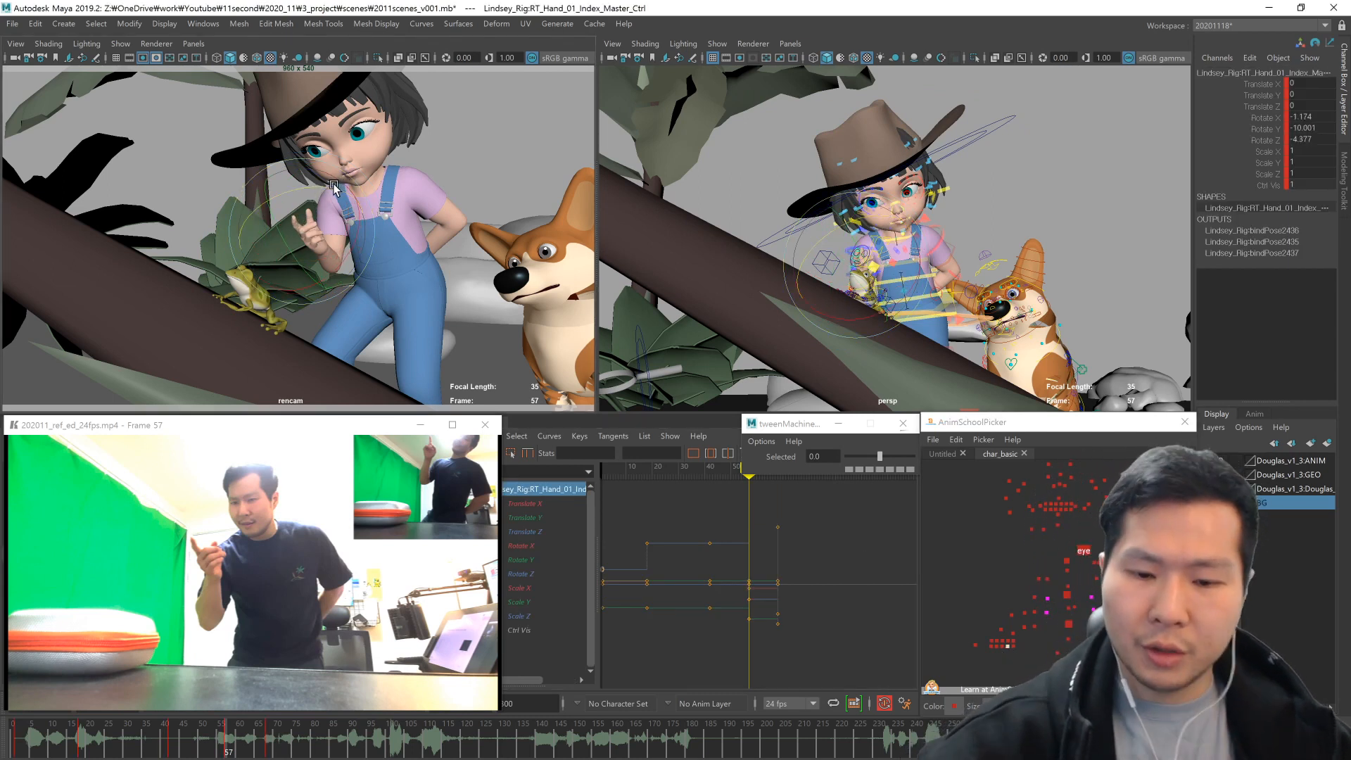
key(comma)
key(period)
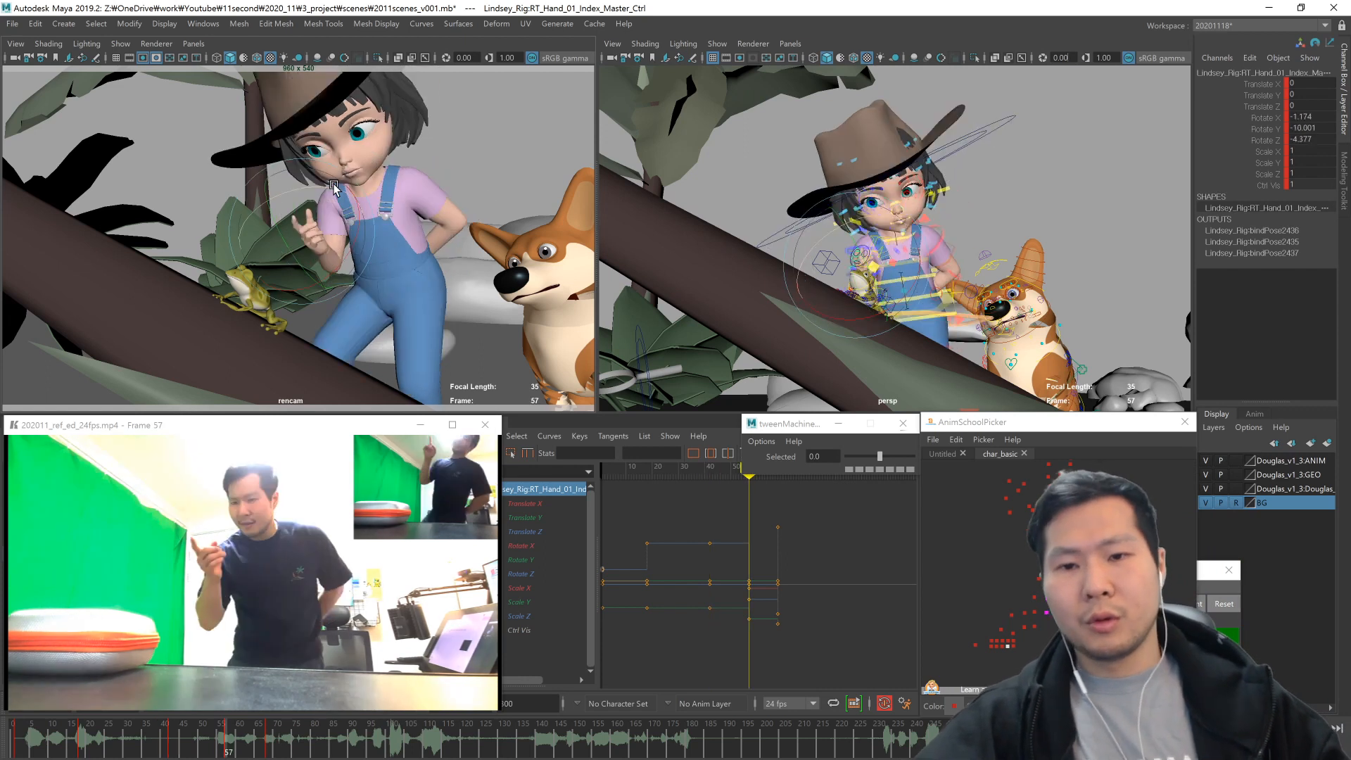
key(comma)
key(period)
key(comma)
key(alt+v)
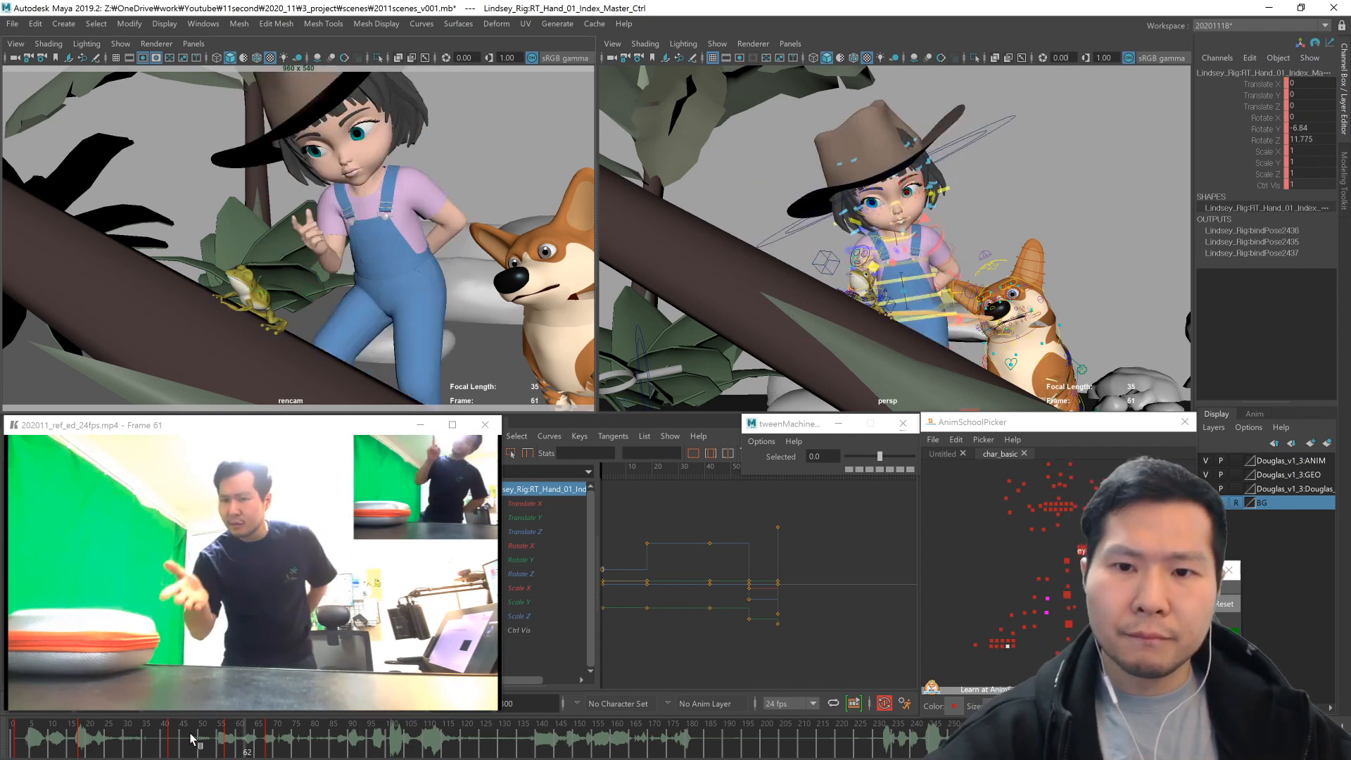
- Key all of the girl's controls at frame 100 and compare with the adjacent key poses
drag(223, 744, 386, 744)
drag(950, 461, 1175, 668)
key(s)
key(comma)
key(period)
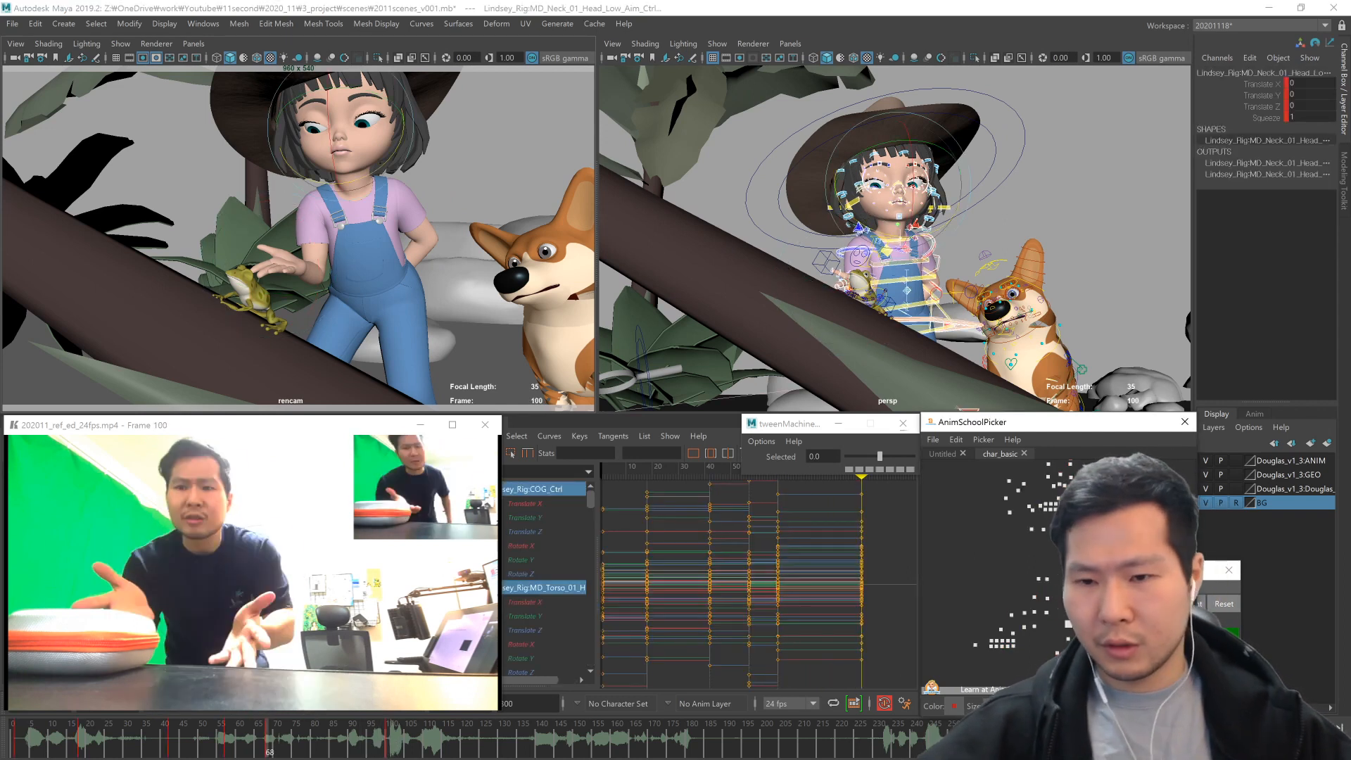
- Move the girl's master control to about 5.4 on Translate X and -6.8 on Translate Z, and check the pose near frame 101
click(1049, 507)
alt+drag(998, 355, 875, 371)
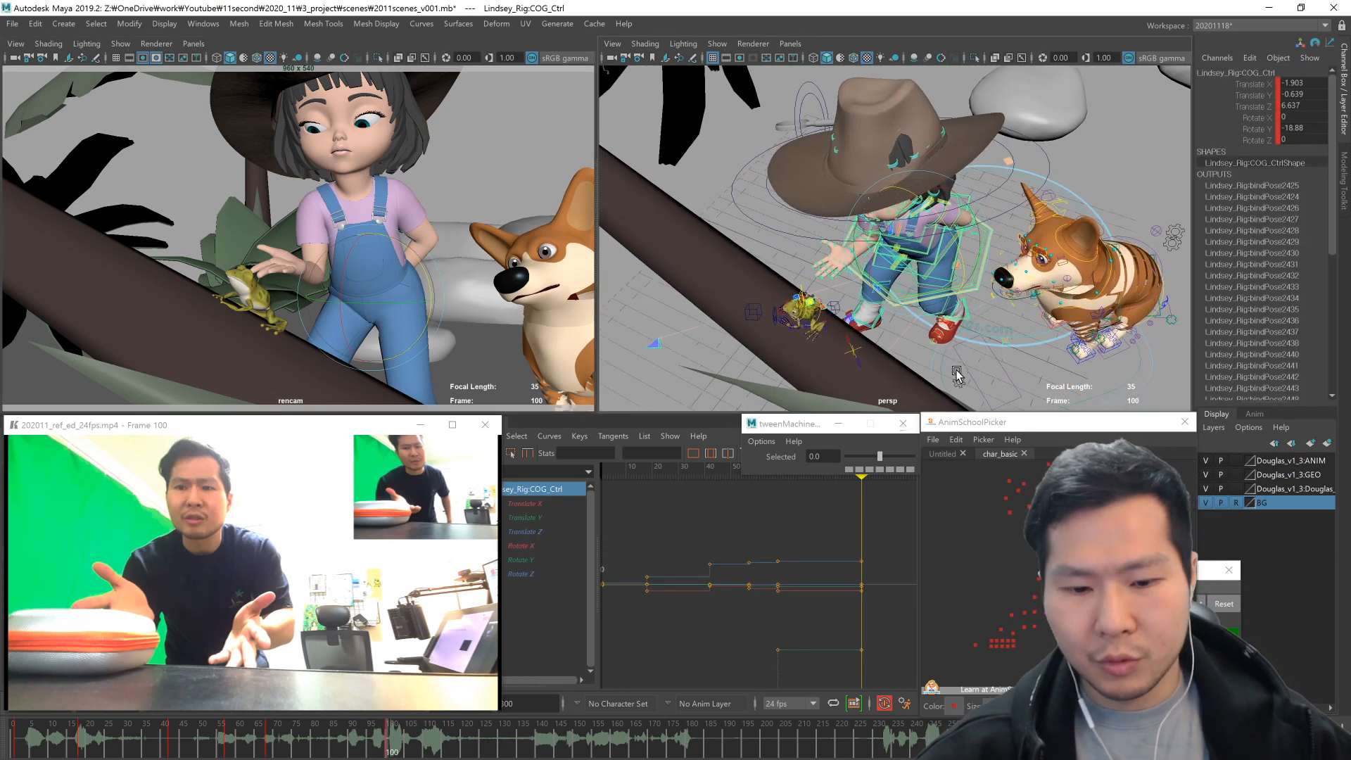
key(comma)
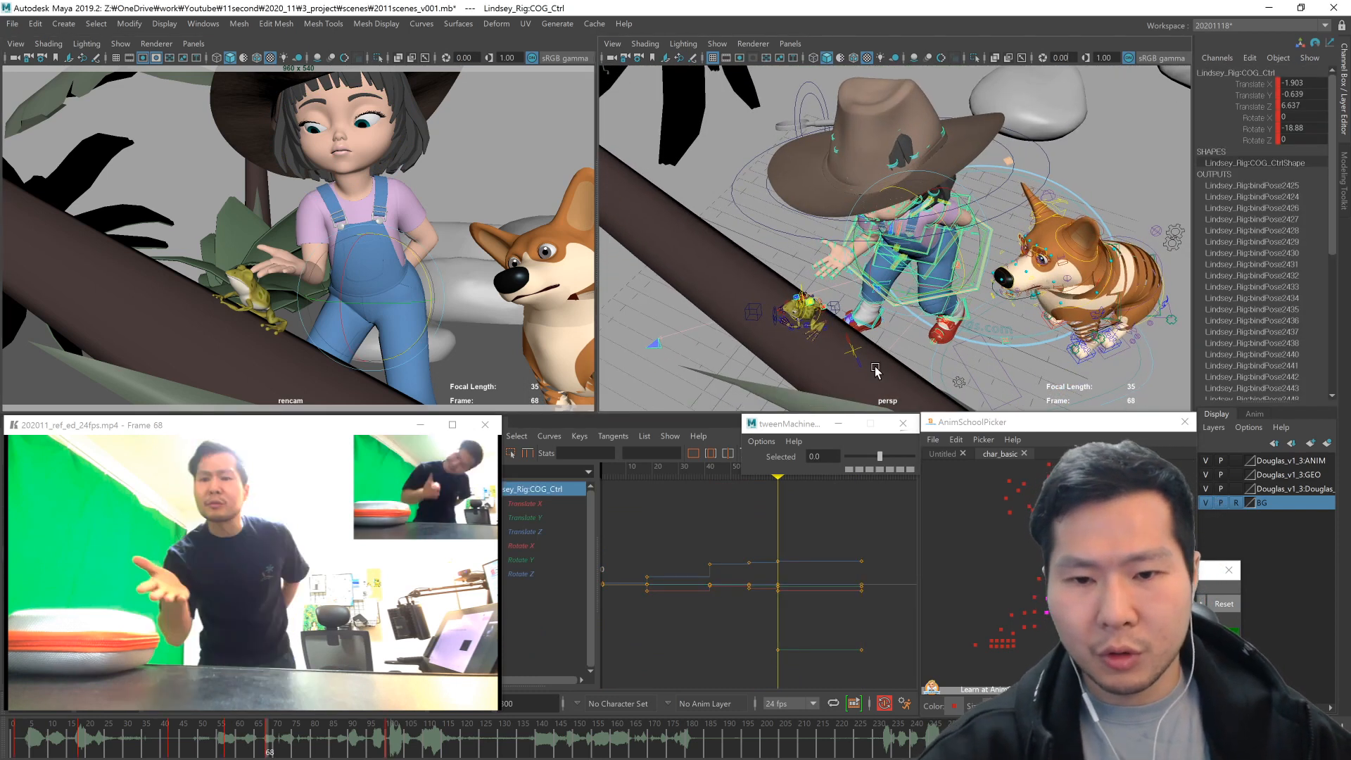
alt+drag(1031, 361, 992, 321)
click(1016, 325)
drag(254, 726, 388, 714)
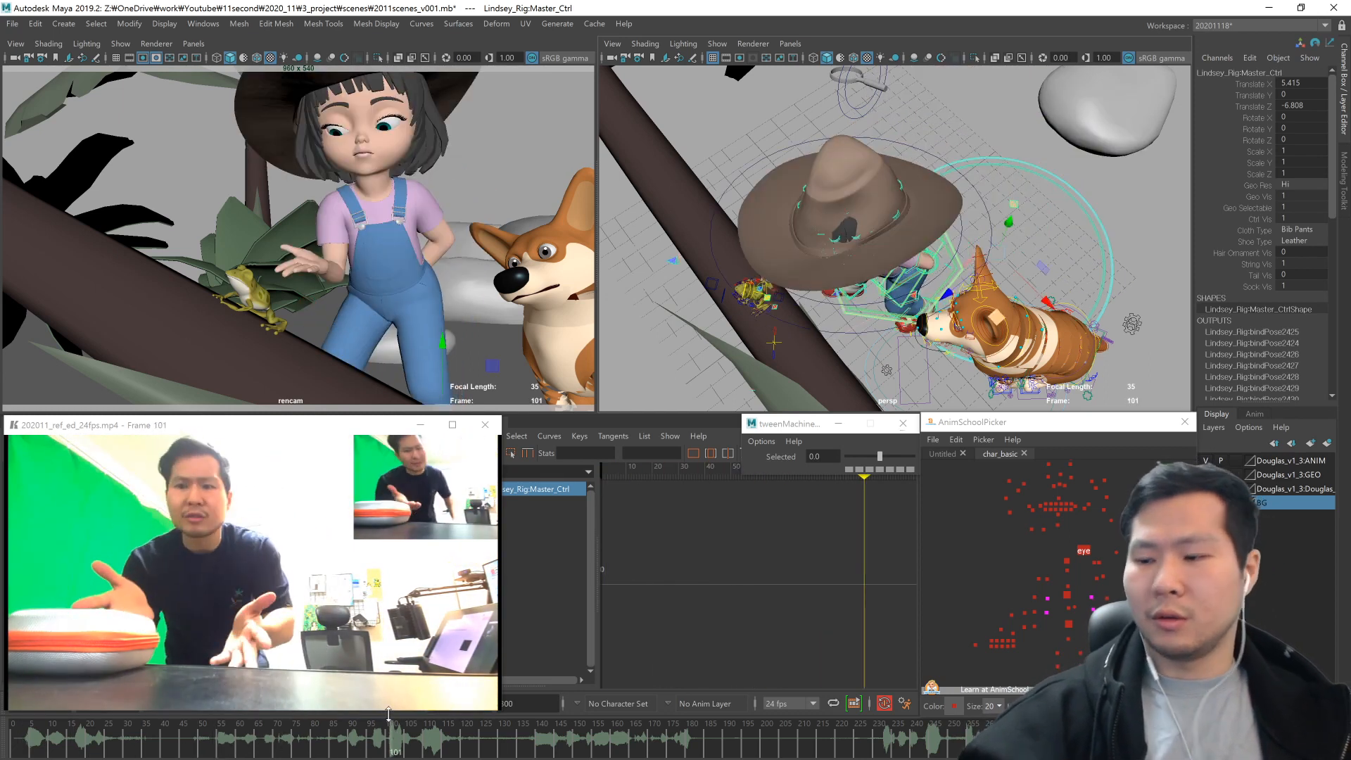
- Move the girl's COG control at frame 100 to about -2.2, -1.0, 7.6
click(1068, 624)
key(comma)
key(comma)
key(period)
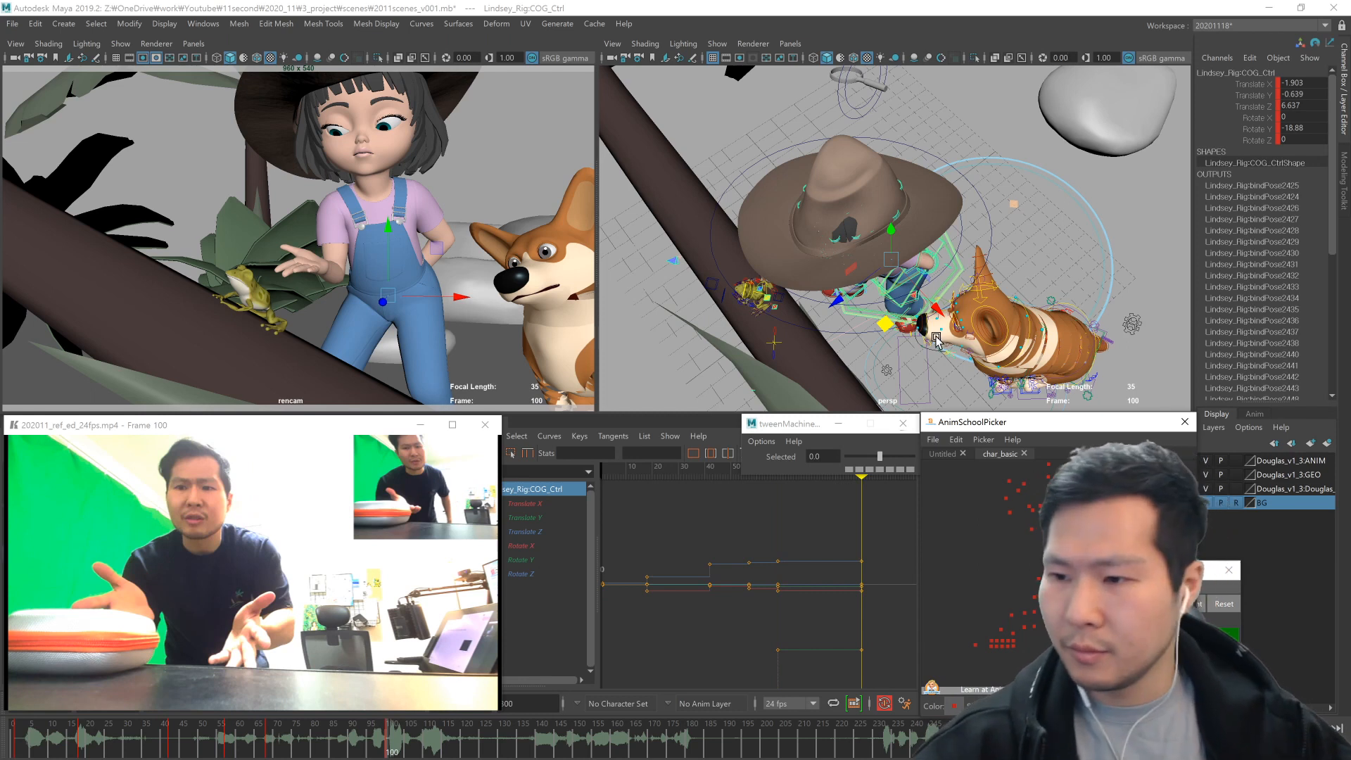
alt+drag(935, 336, 937, 337)
alt+drag(835, 363, 845, 365)
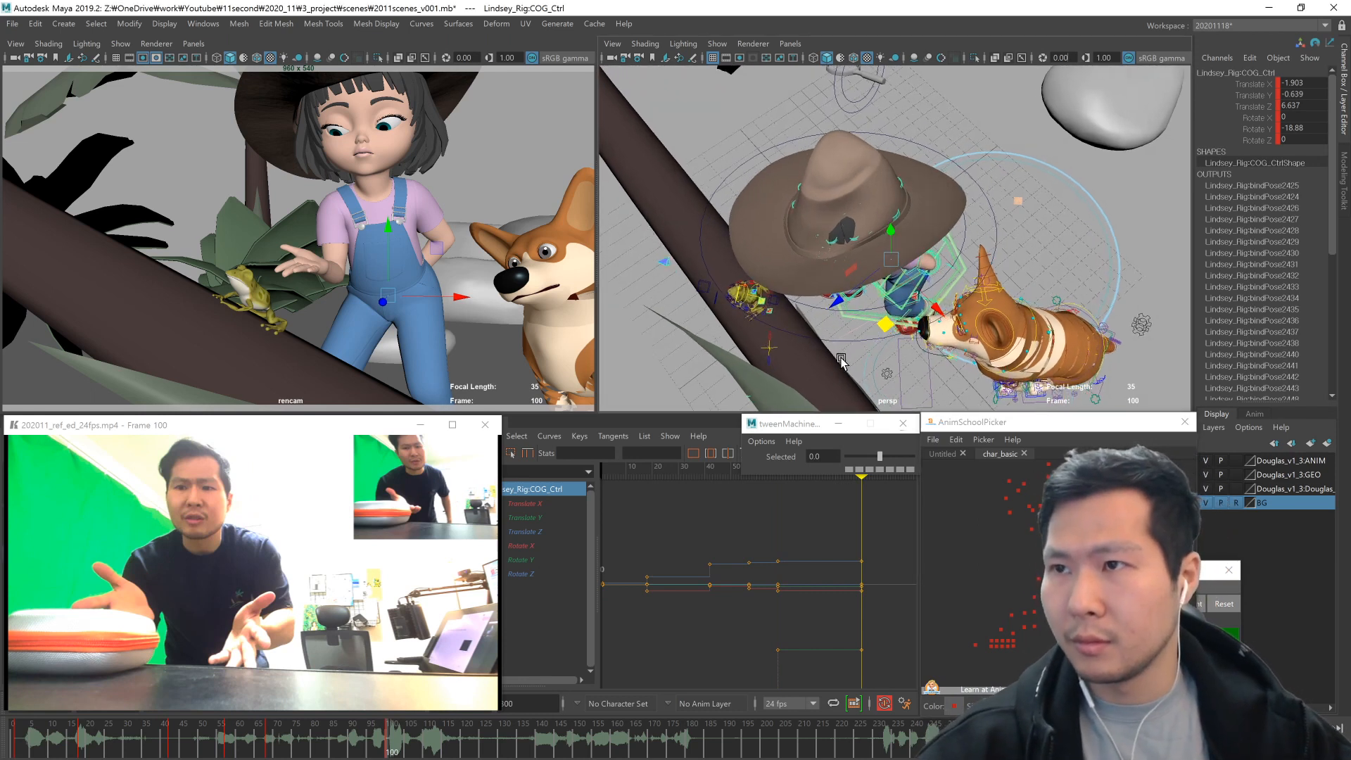
drag(886, 327, 884, 294)
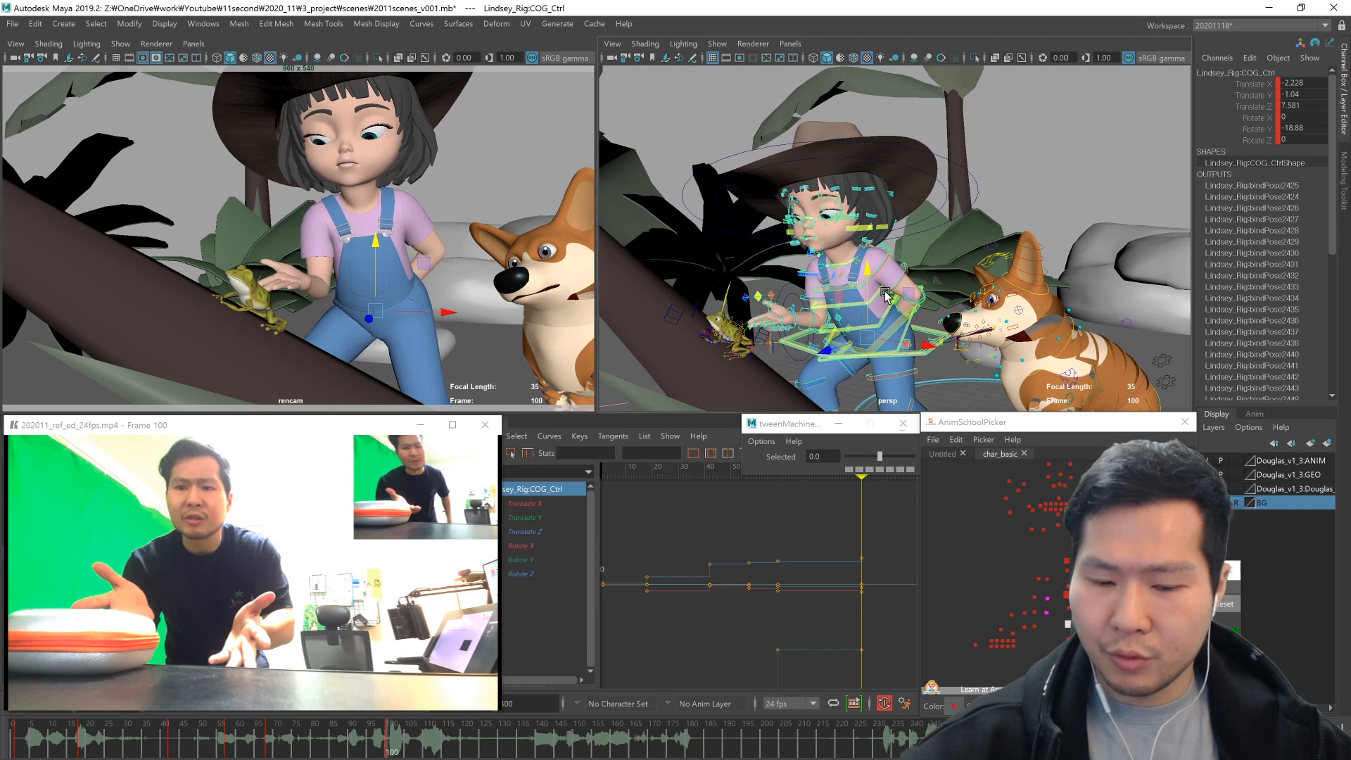
- Set the left shoulder FK control's Orient Space to COG and swing the arm forward to about 23.4, 12.3, -54.0
click(888, 254)
click(1312, 151)
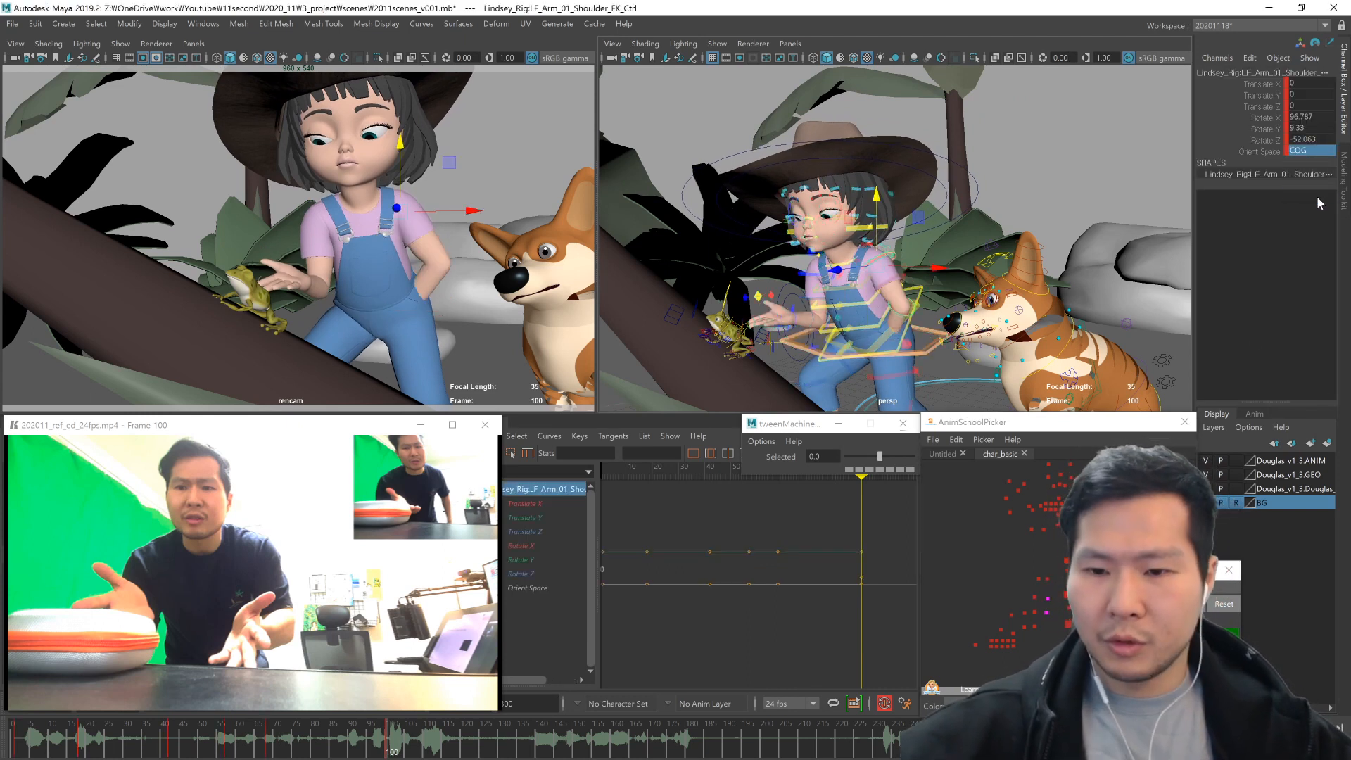
click(1313, 191)
key(e)
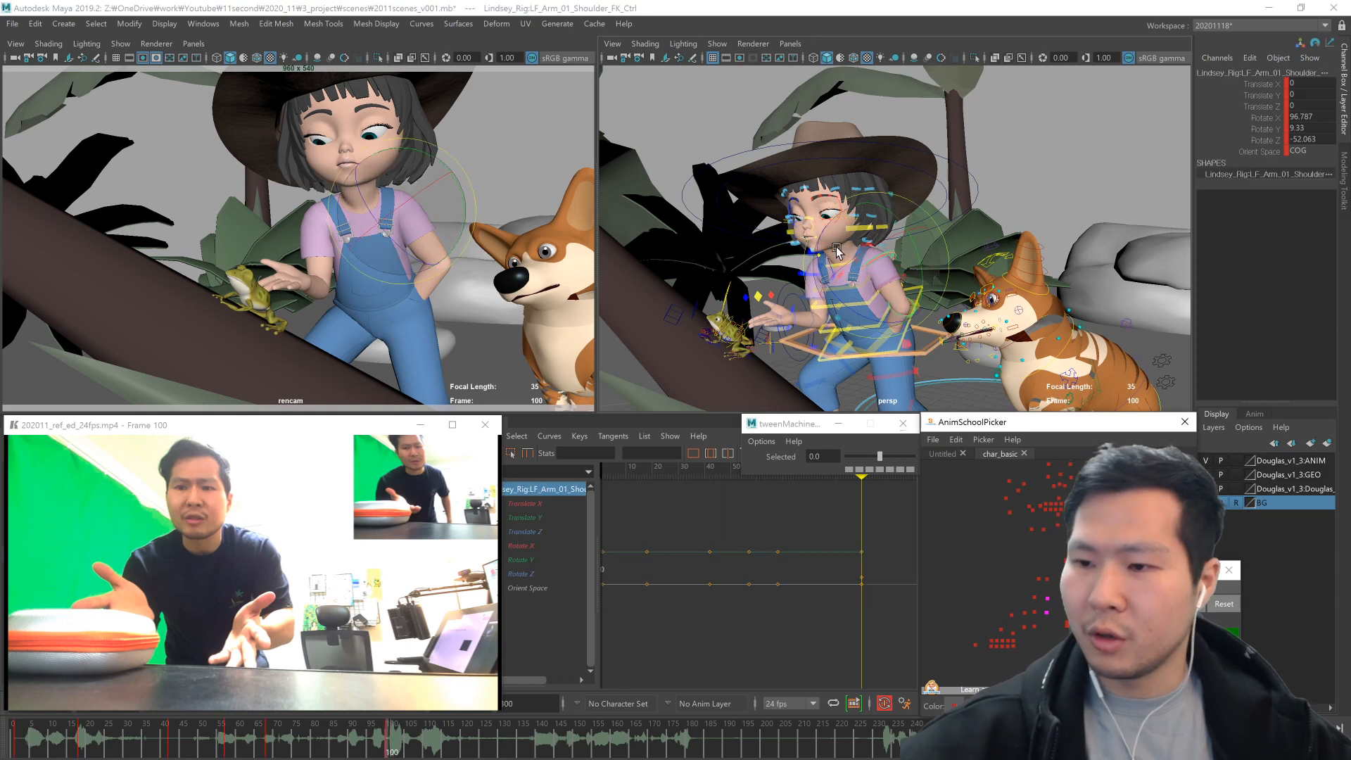
drag(898, 243, 881, 313)
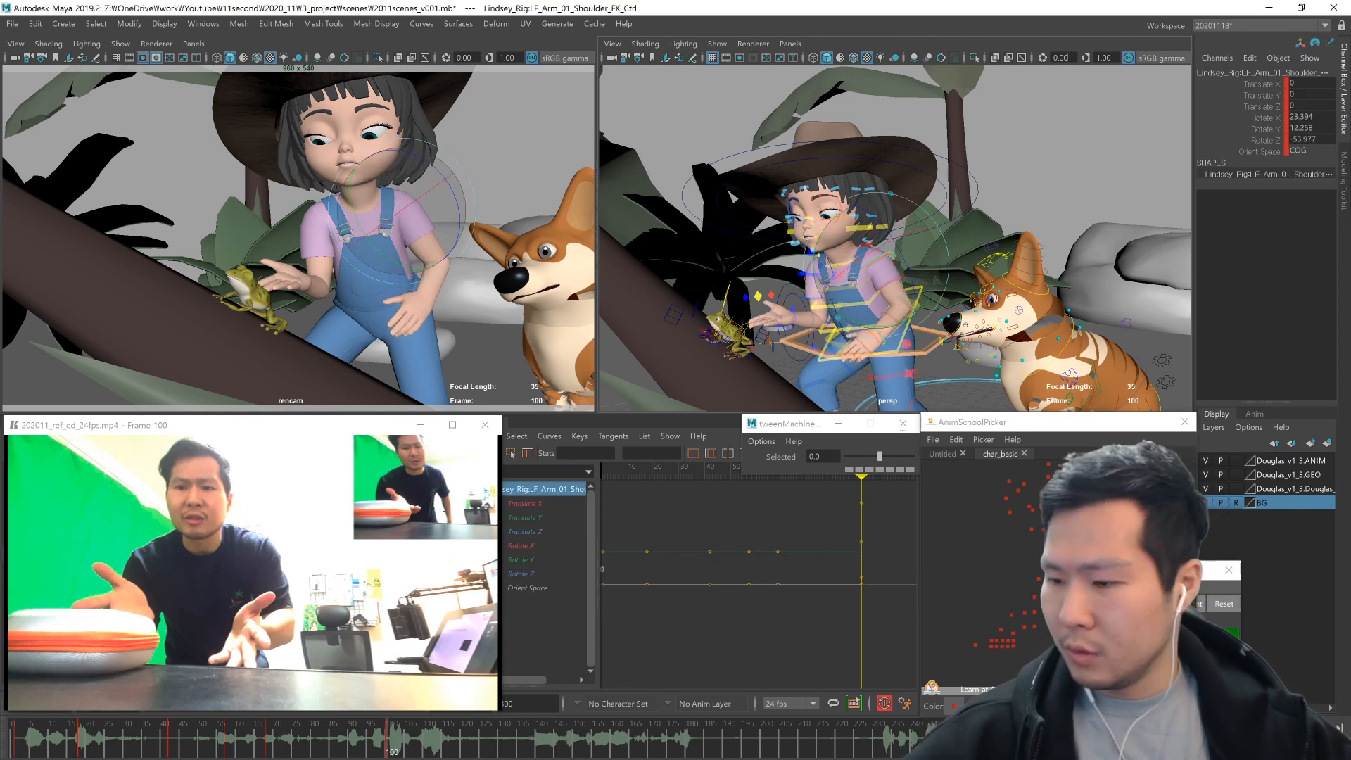
- Swing the girl's left arm further outward at frame 100, placing the hand beside her thigh
click(926, 371)
drag(875, 304, 834, 308)
click(837, 294)
drag(838, 295, 838, 296)
click(1039, 629)
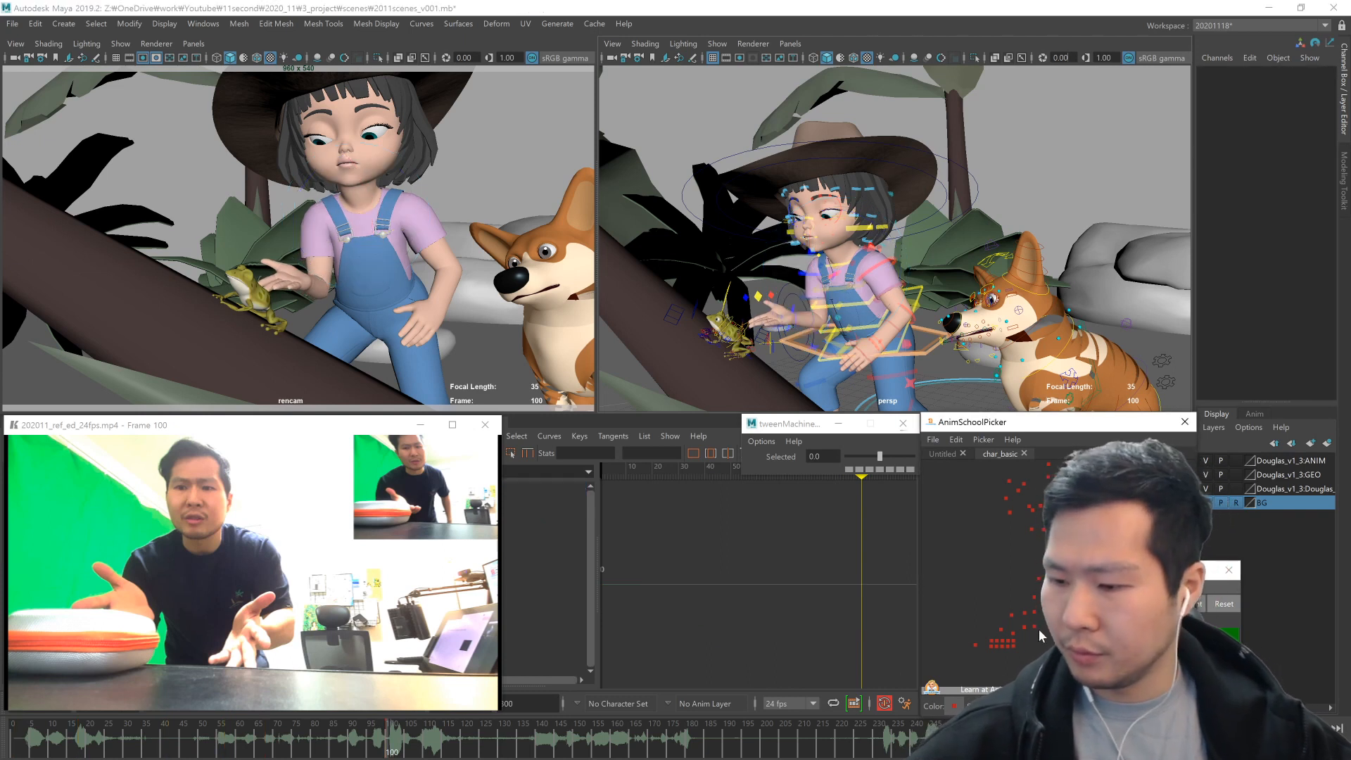
- Set Rotate X, Y and Z of the right hand's spread control to 0 at frame 100
drag(986, 635, 1015, 649)
click(1003, 641)
click(997, 641)
click(1000, 630)
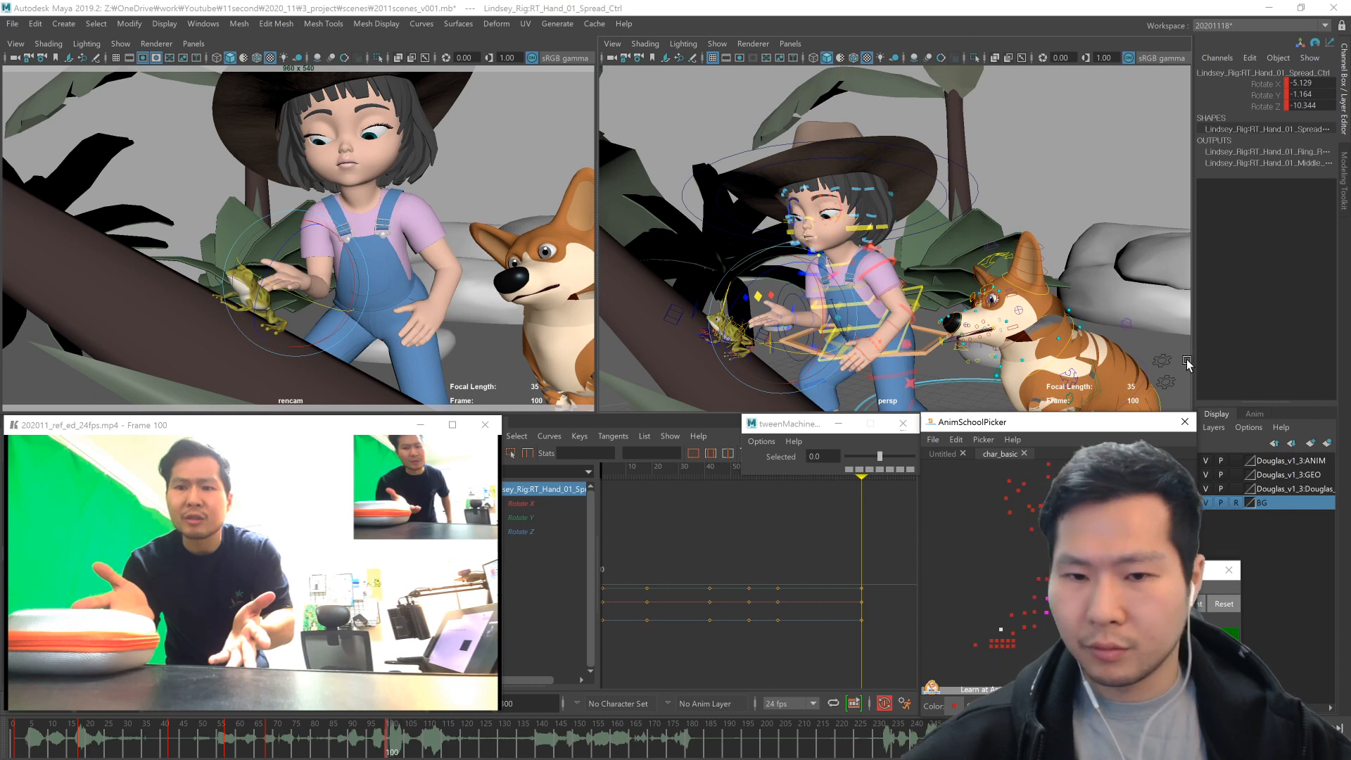
drag(1313, 105, 1313, 84)
text(0)
key(Return)
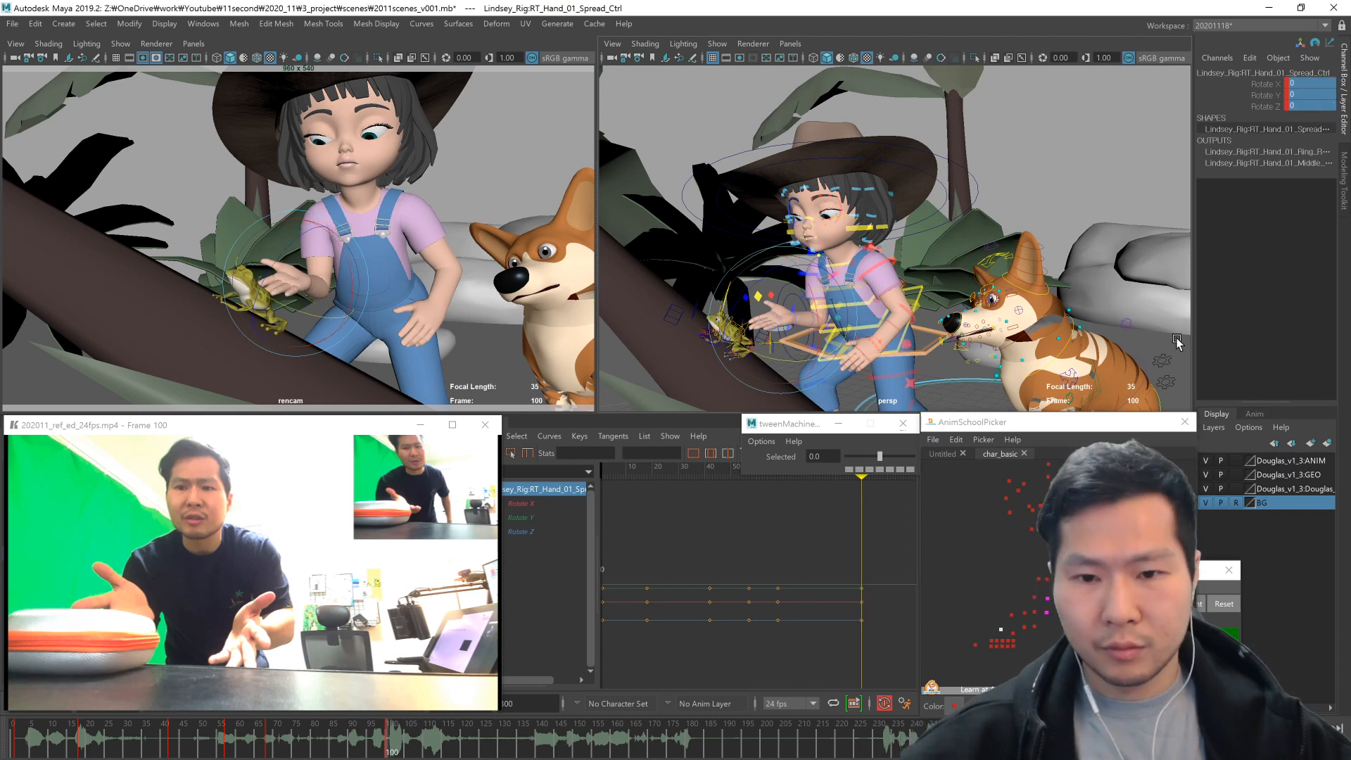
- Match the left thumb master control to the right thumb's rotation of 10.364 on Rotate Z
click(997, 653)
drag(983, 623, 1020, 650)
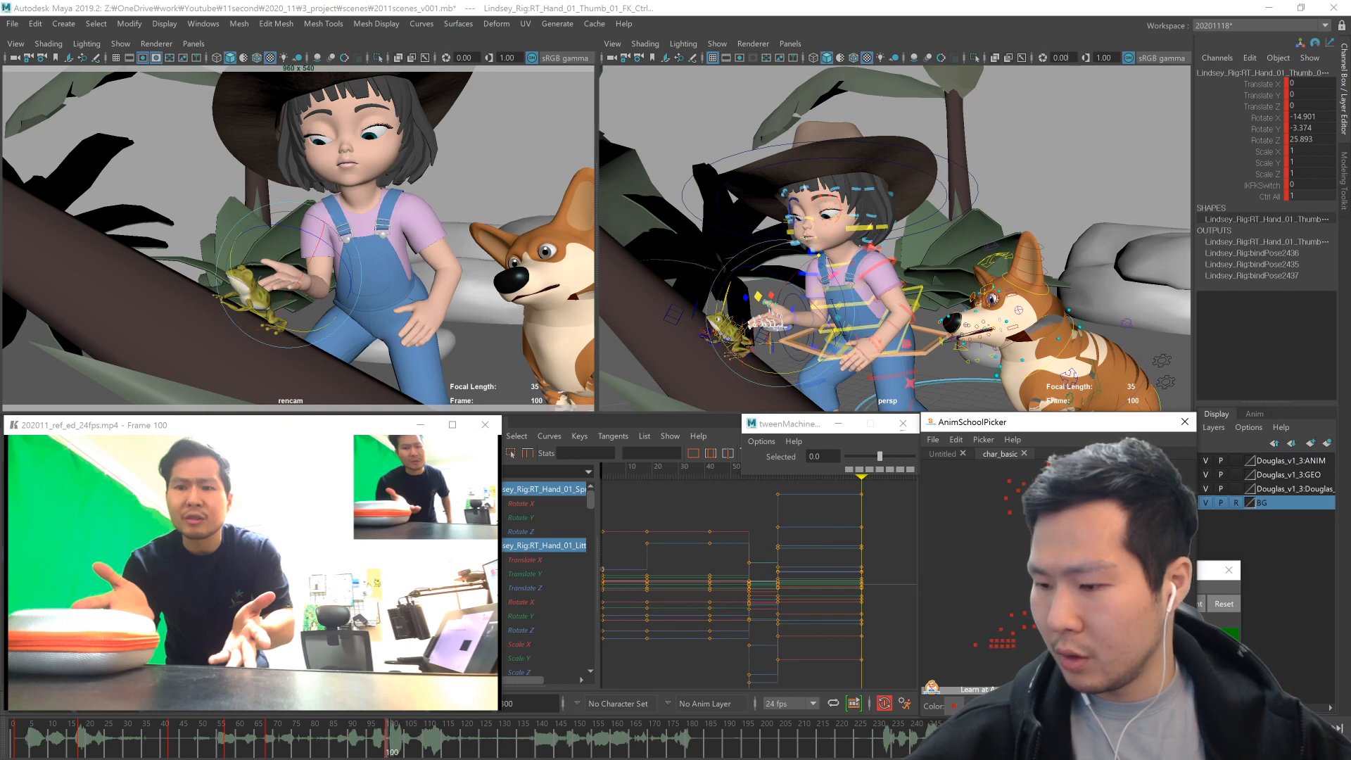
drag(1098, 624, 1134, 651)
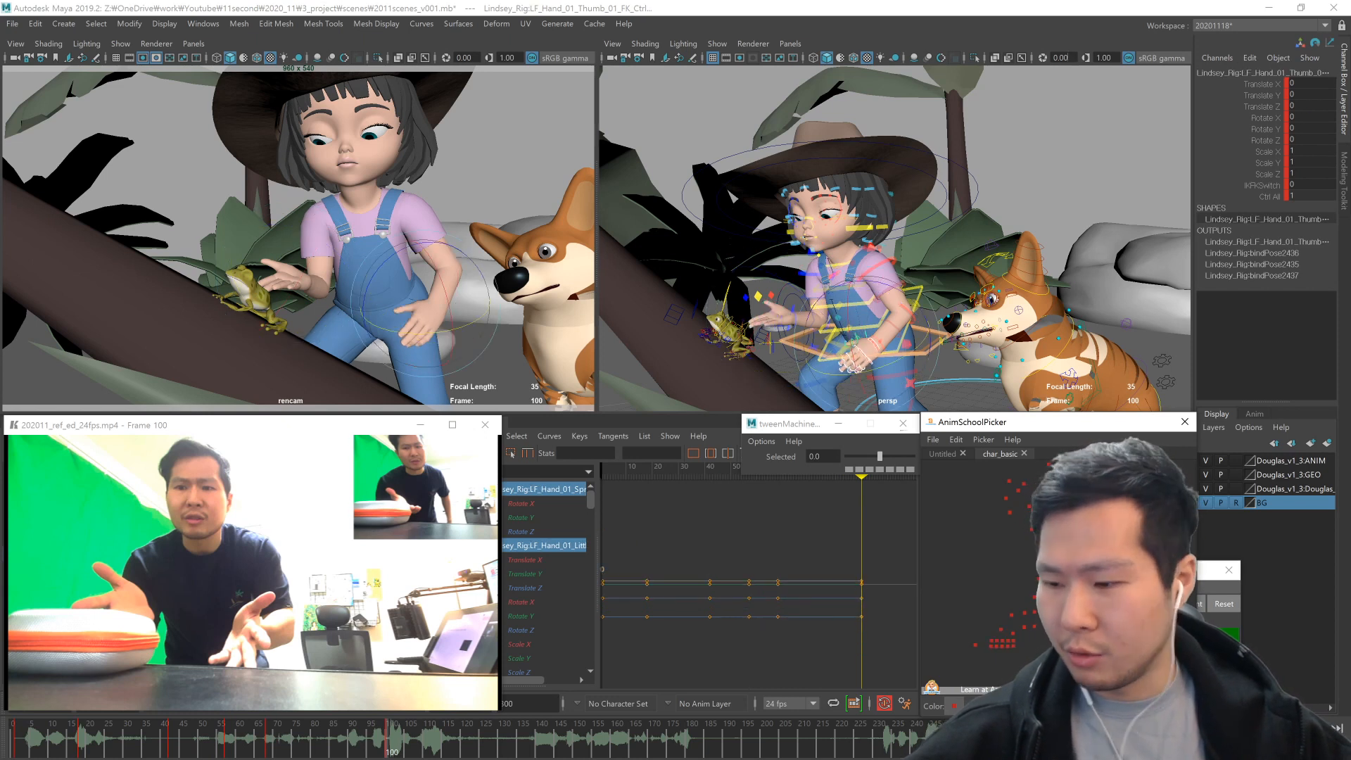
click(1012, 644)
click(1012, 644)
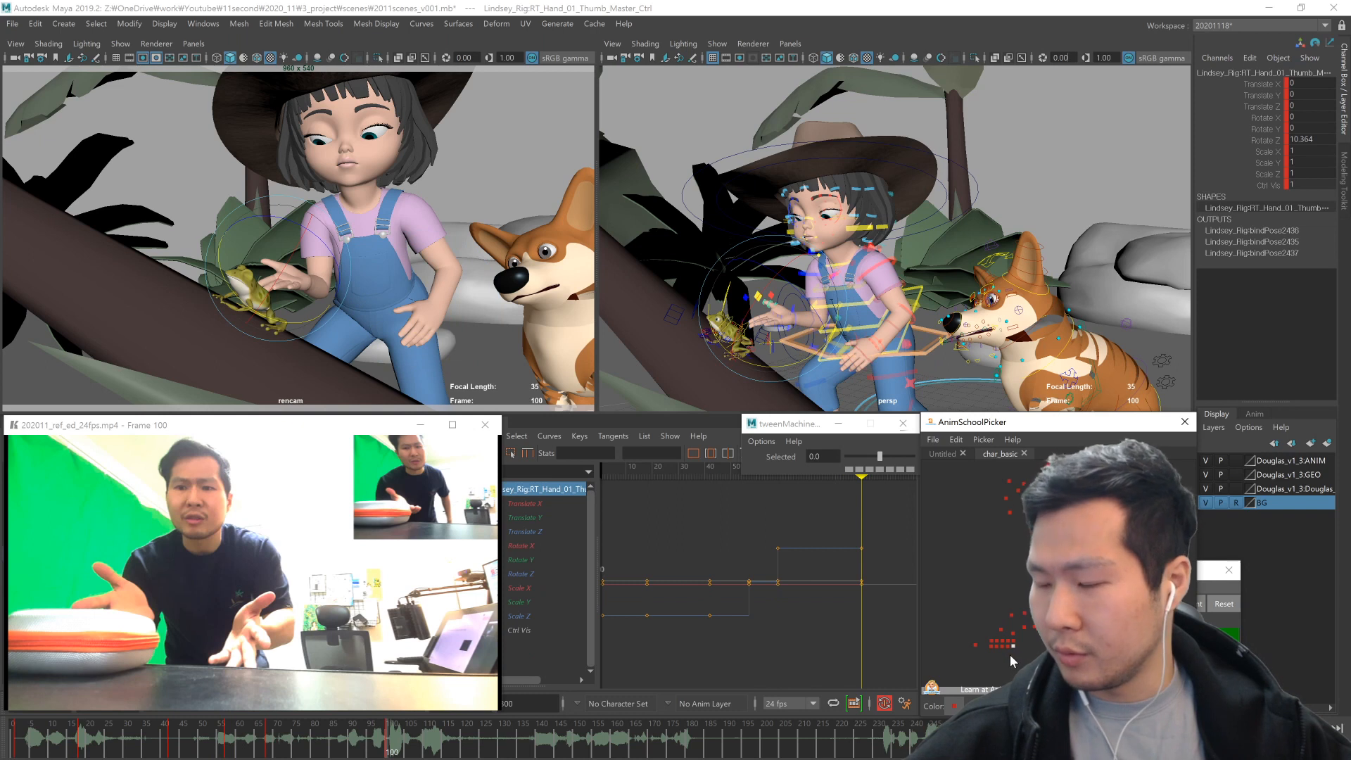
click(1007, 644)
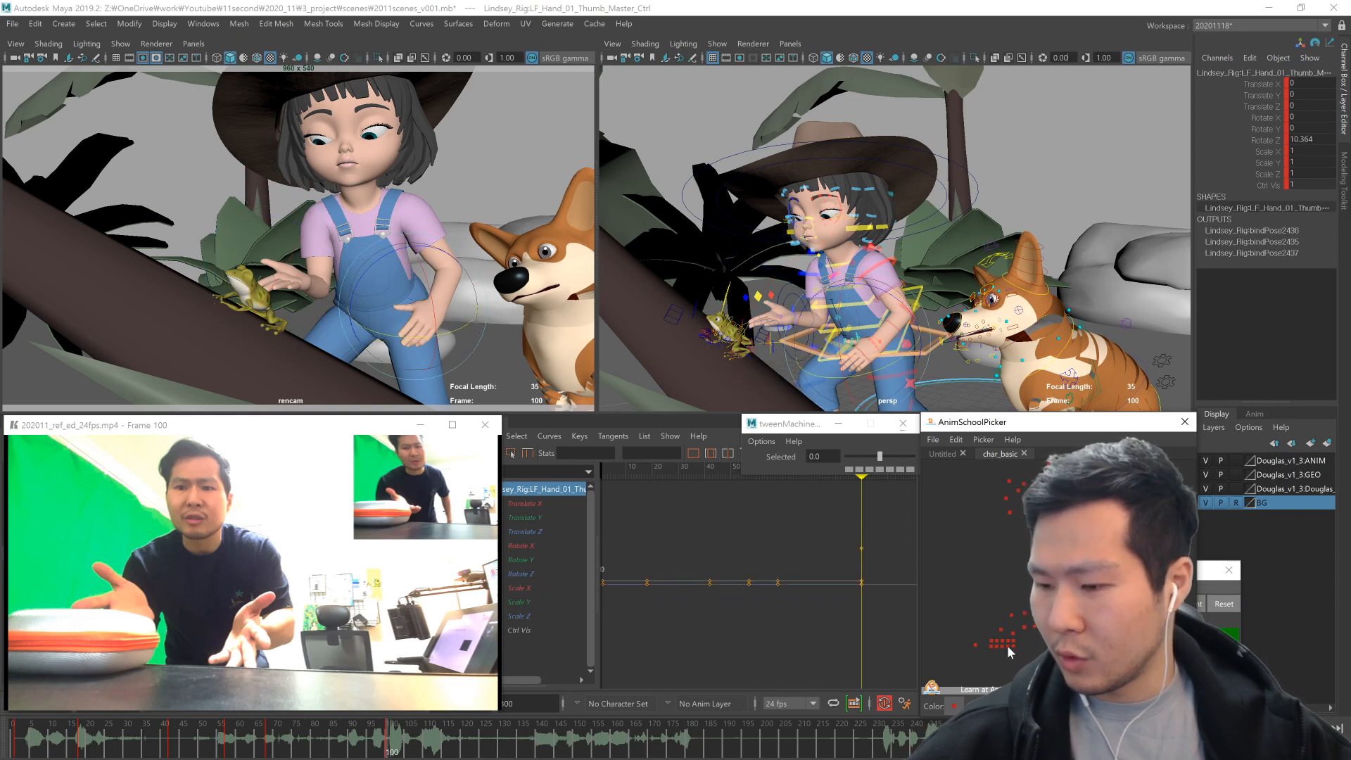
- Match the left hand's index, middle and little finger master controls to the right hand's rotations at frame 100
click(1012, 645)
key(e)
click(1099, 643)
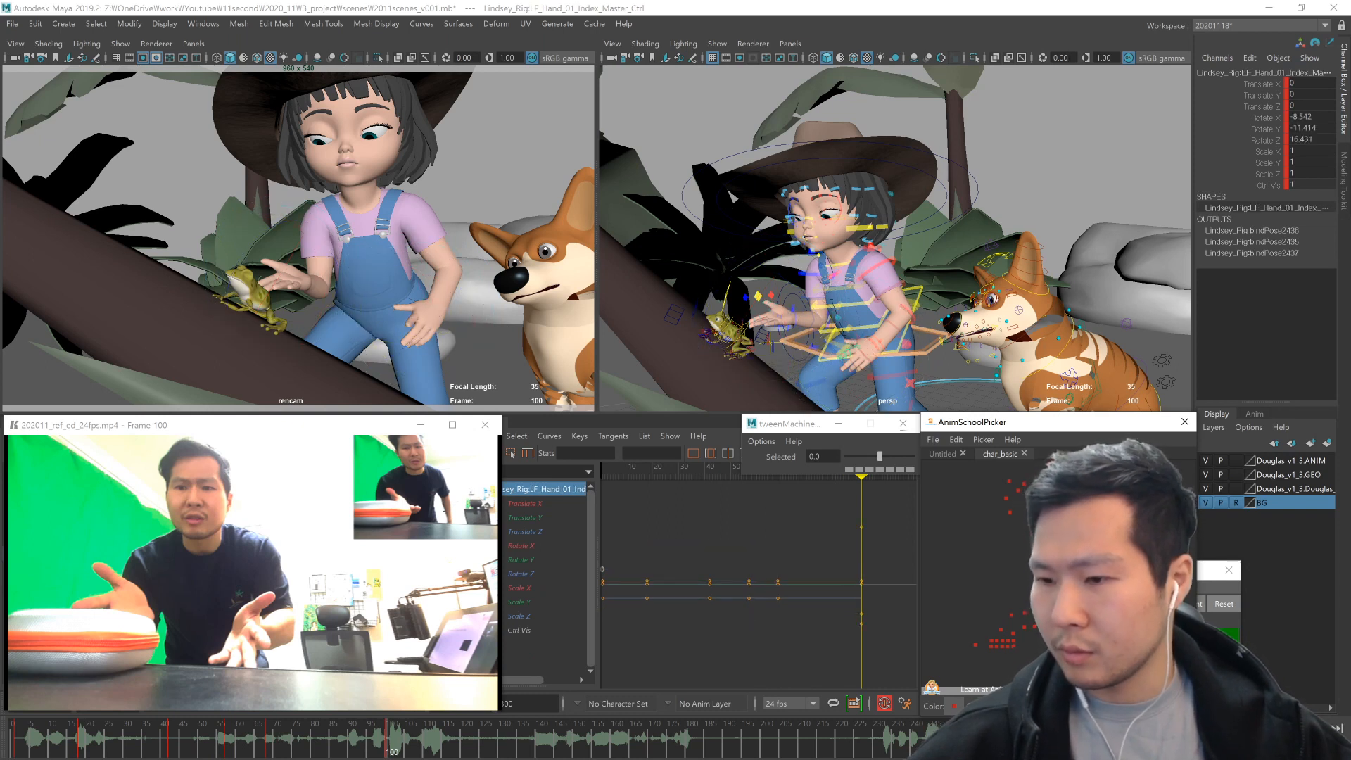
click(1002, 644)
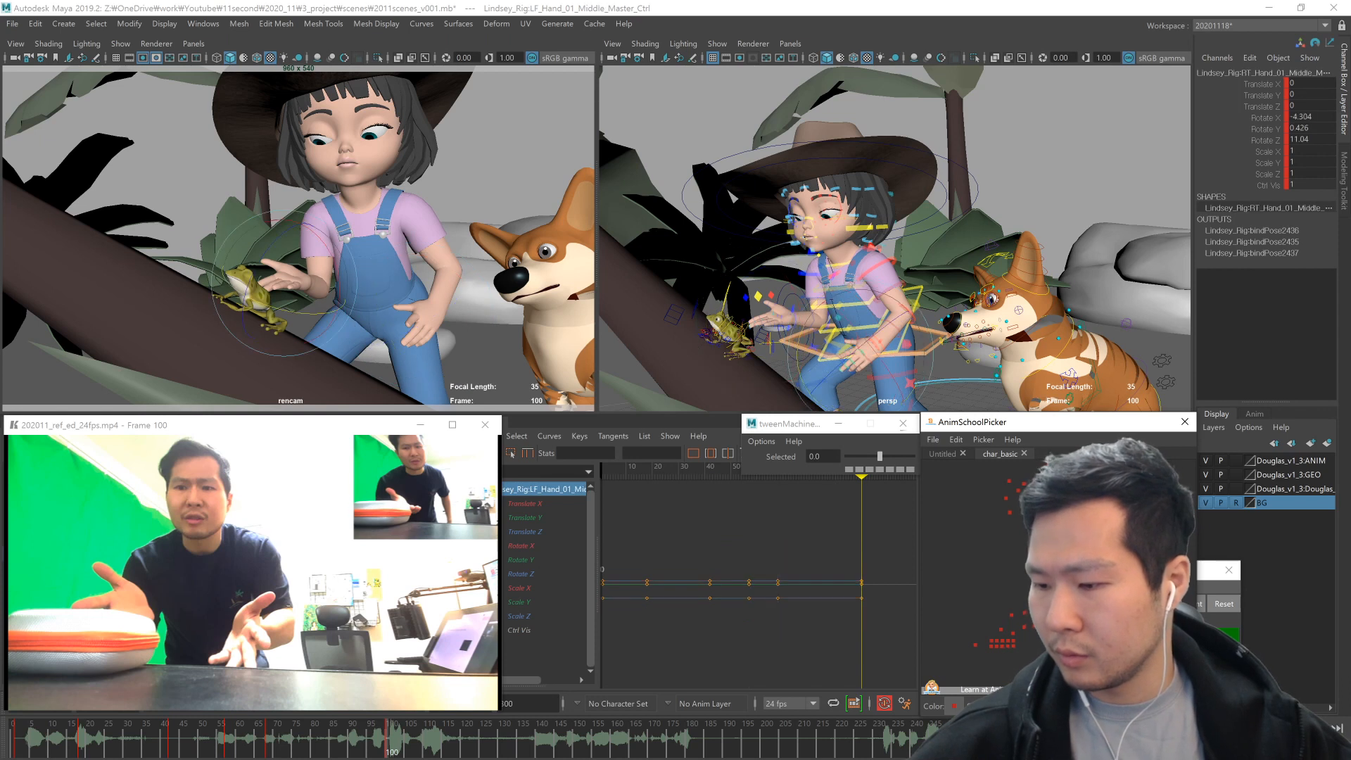
click(995, 645)
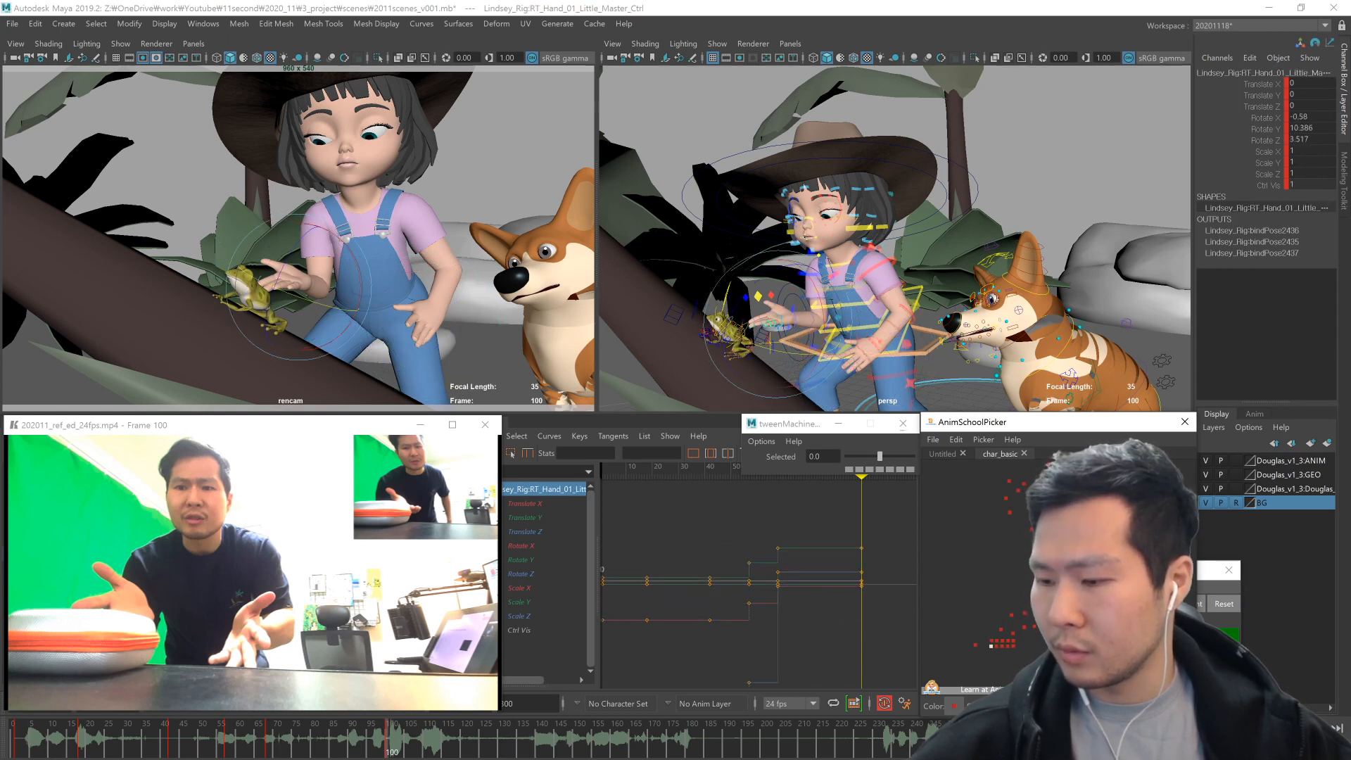
- Match the left hand's spread and thumb FK controls to the right hand's rotations at frame 100
click(1000, 629)
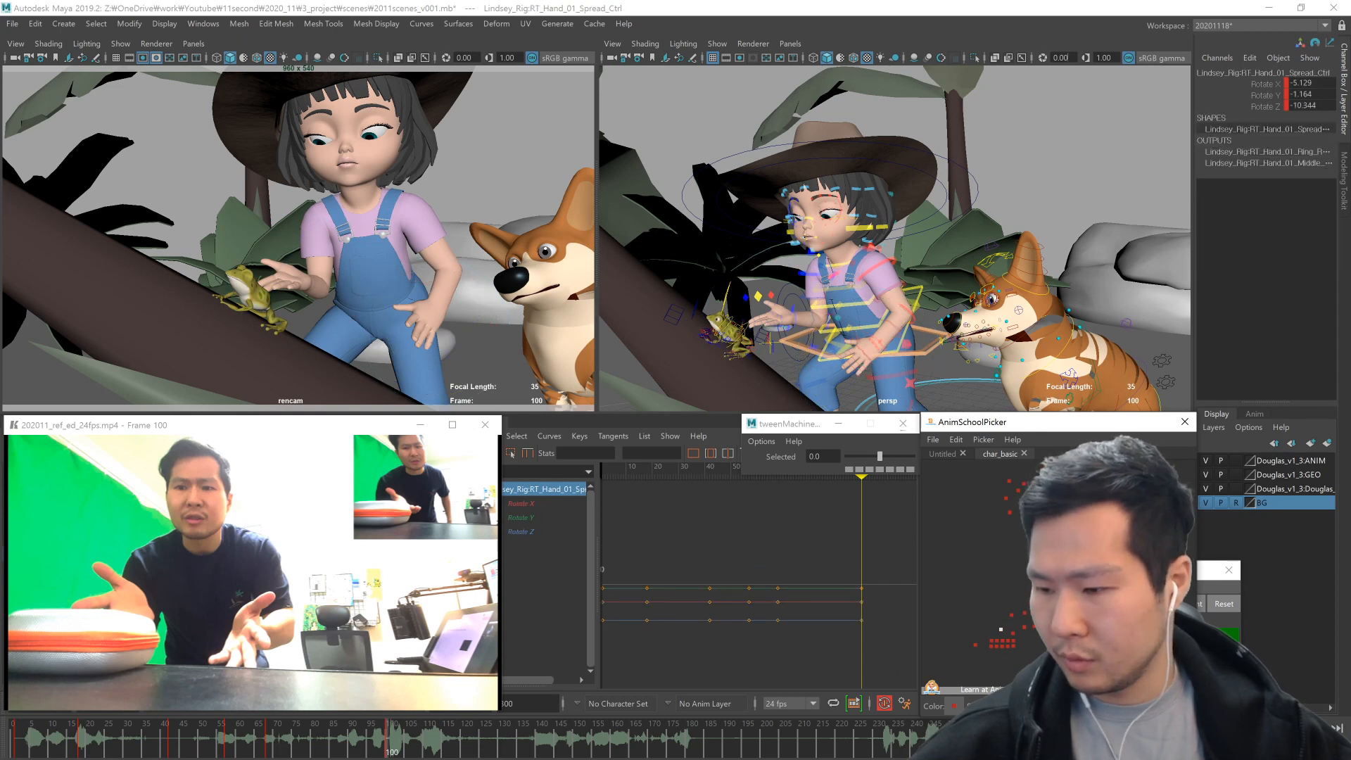
click(1008, 632)
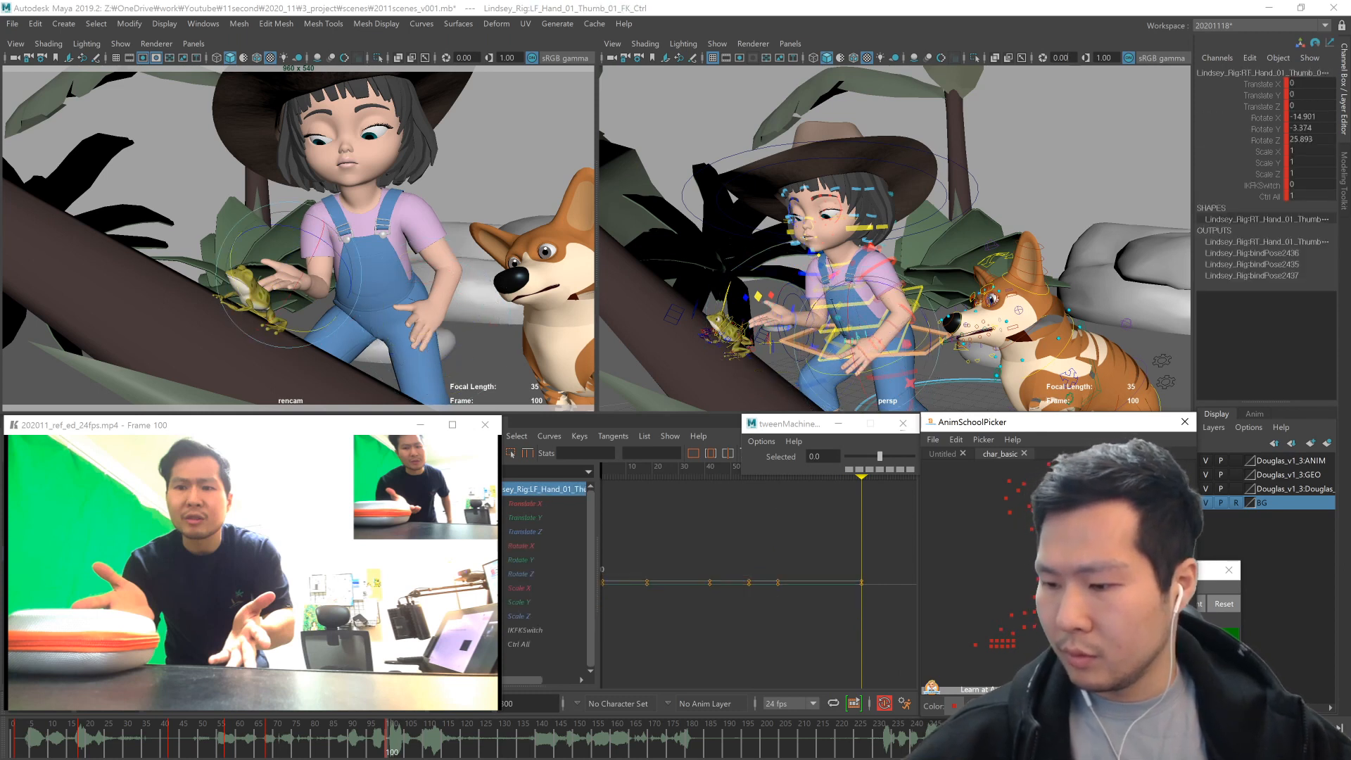
click(1012, 641)
click(1111, 641)
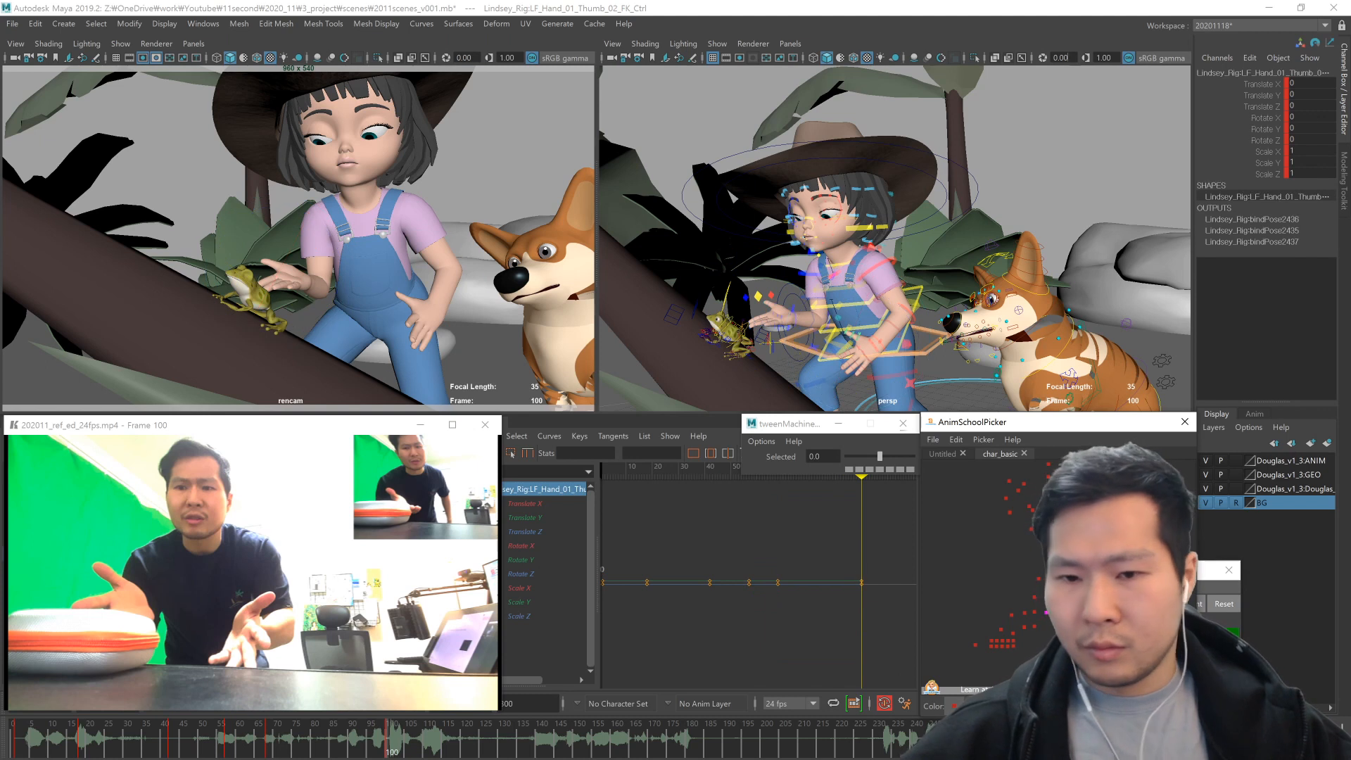
- Swing the girl's left arm forward from the shoulder at frame 100, bringing the hand away from her thigh
alt+drag(838, 352, 941, 362)
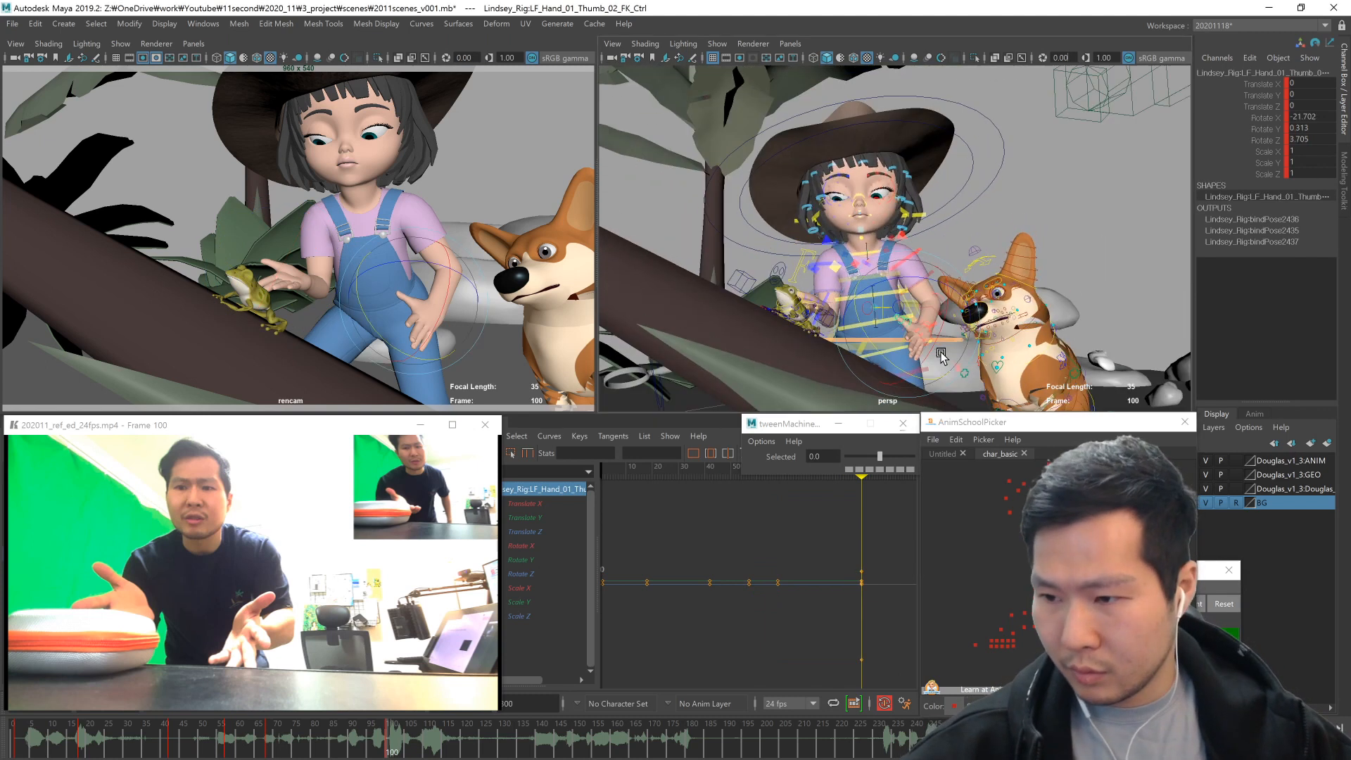
key(f)
alt+right_drag(973, 332, 739, 374)
alt+drag(943, 373, 1126, 368)
alt+right_drag(1125, 368, 975, 367)
click(1087, 622)
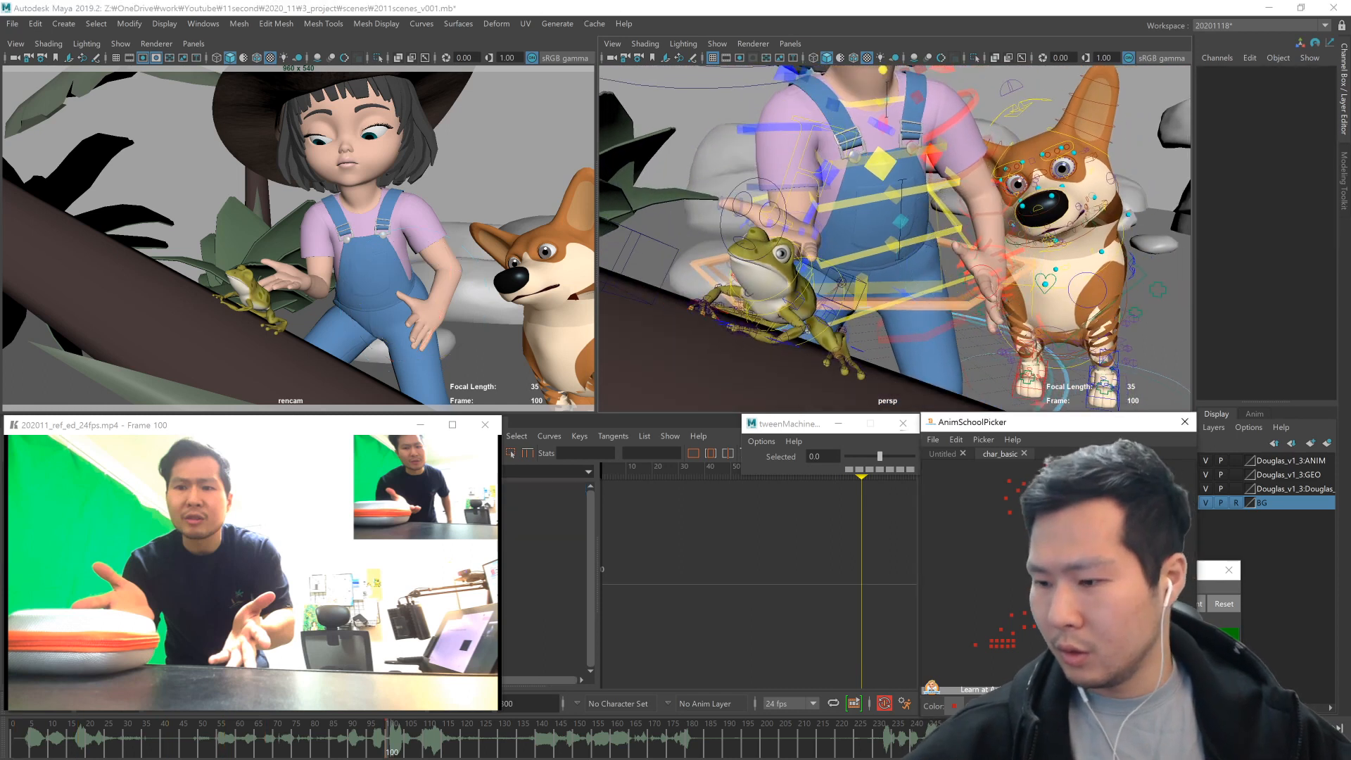
click(1081, 633)
drag(975, 239, 1039, 323)
key(w)
- Bend the left forearm in front of the body and rotate the left wrist FK control to about -63.5, 25.0, 16.9, opening the palm
click(1118, 584)
click(1125, 597)
key(e)
alt+drag(1091, 289, 1003, 243)
drag(1006, 214, 1076, 289)
drag(992, 147, 987, 178)
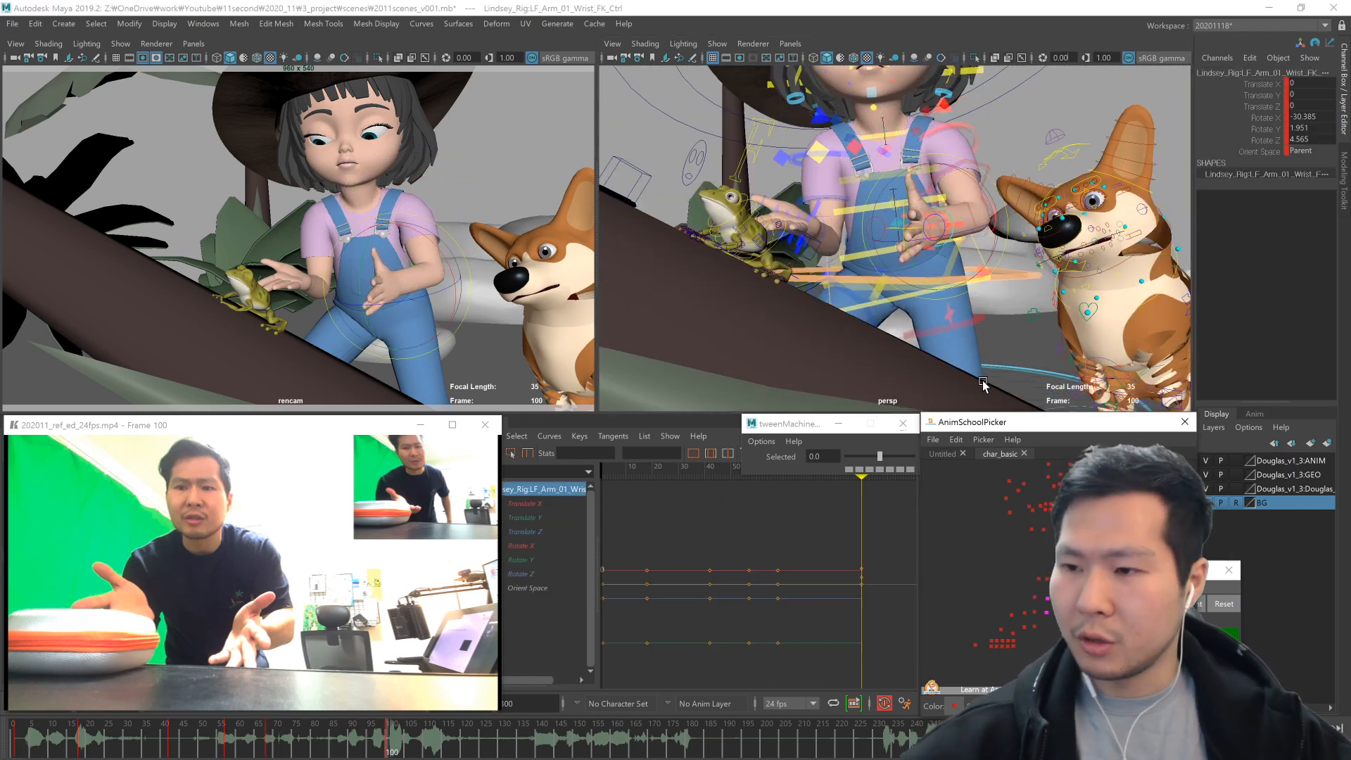
click(981, 232)
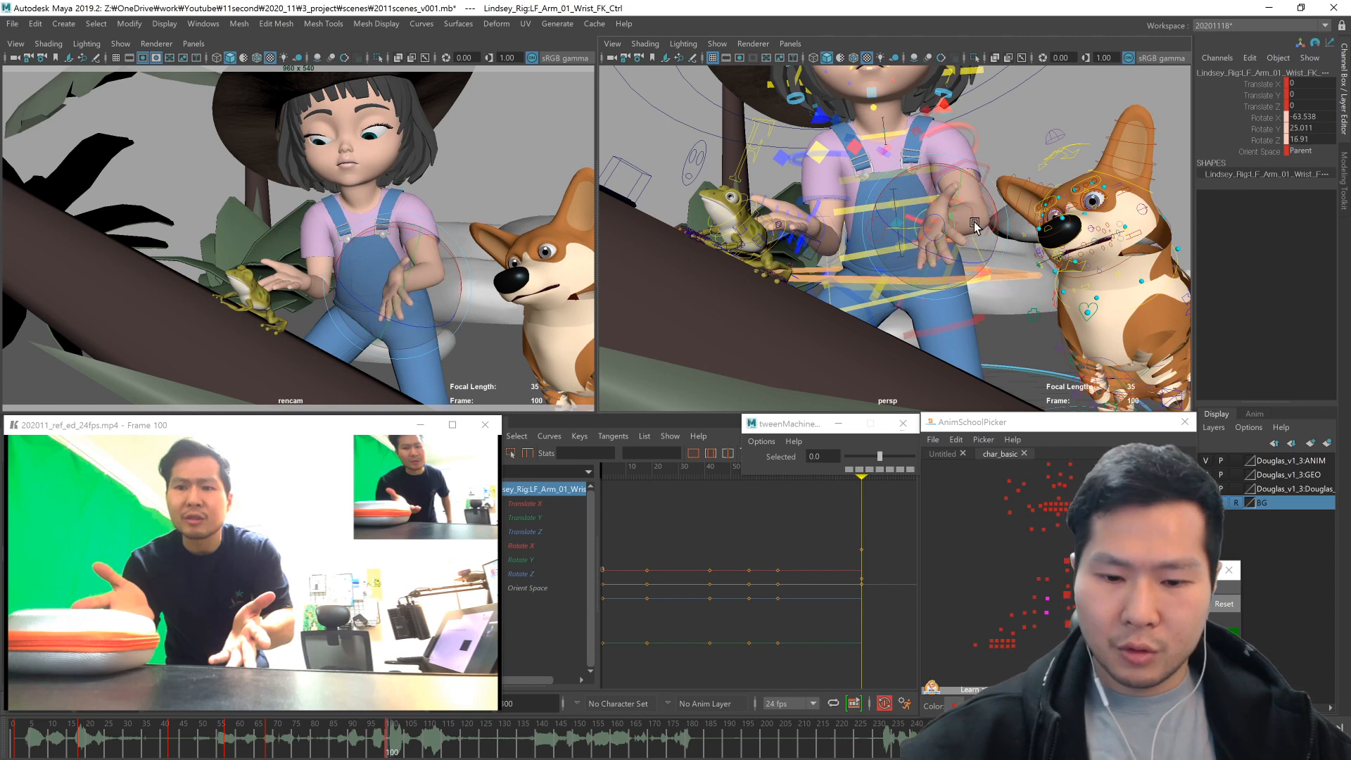
click(1113, 634)
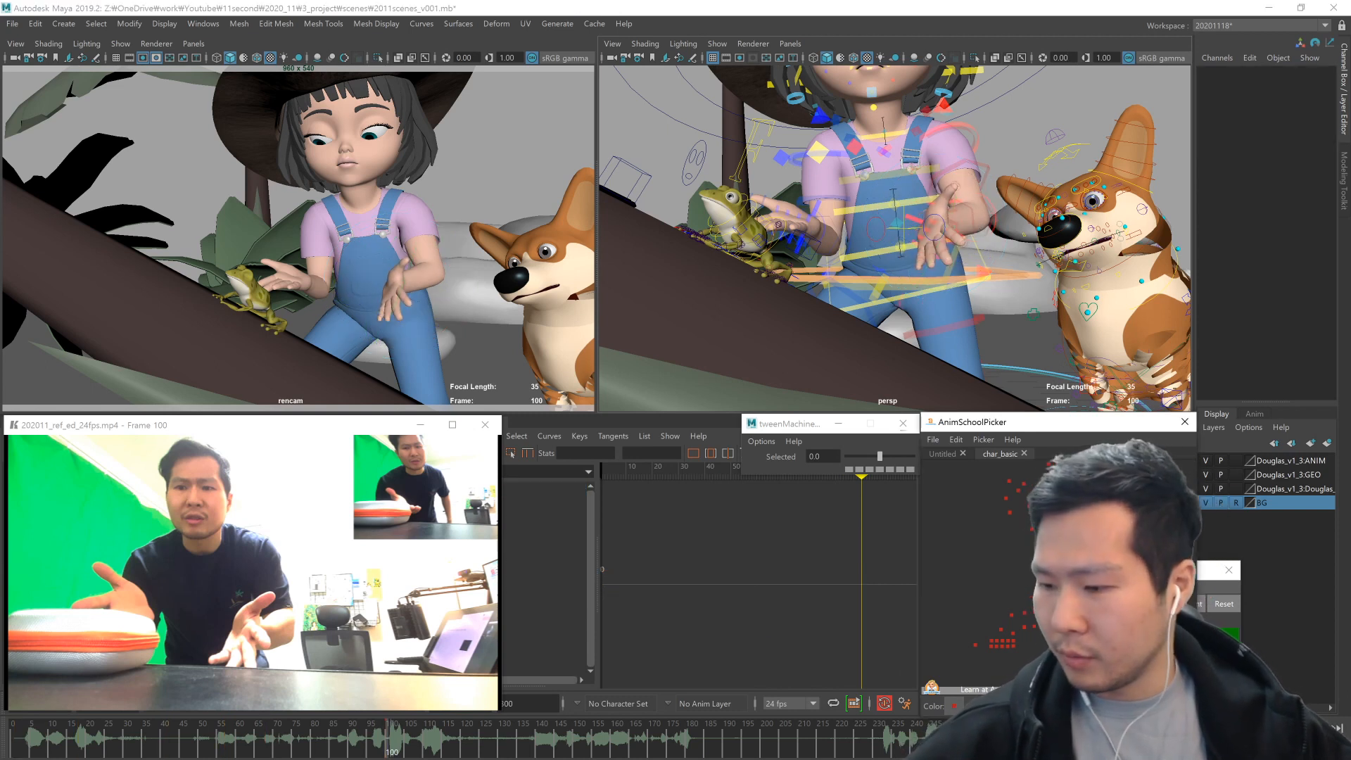
- Adjust the left finger master controls, rotating the ring finger to about -0.5 and the middle finger to about 5.1 on Rotate Z
click(1112, 641)
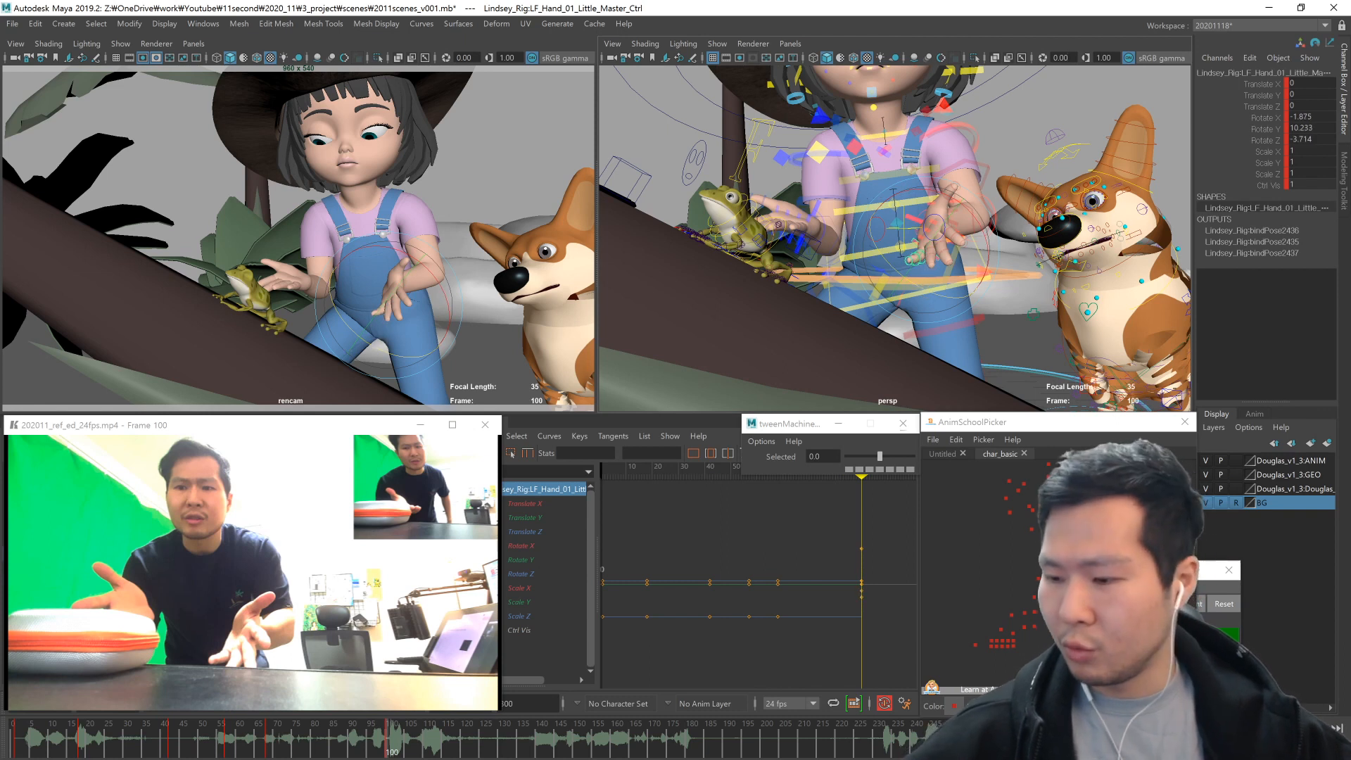
click(1119, 642)
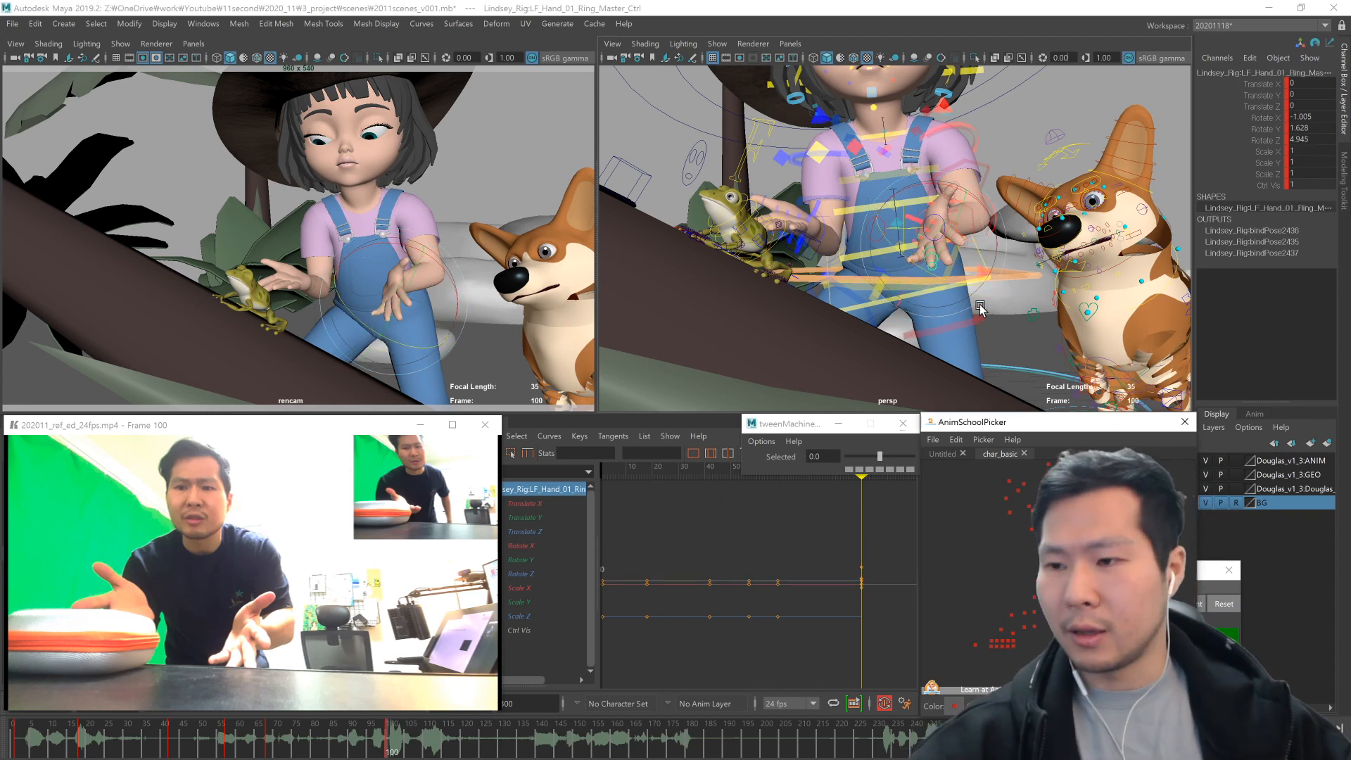
middle_drag(975, 339, 969, 339)
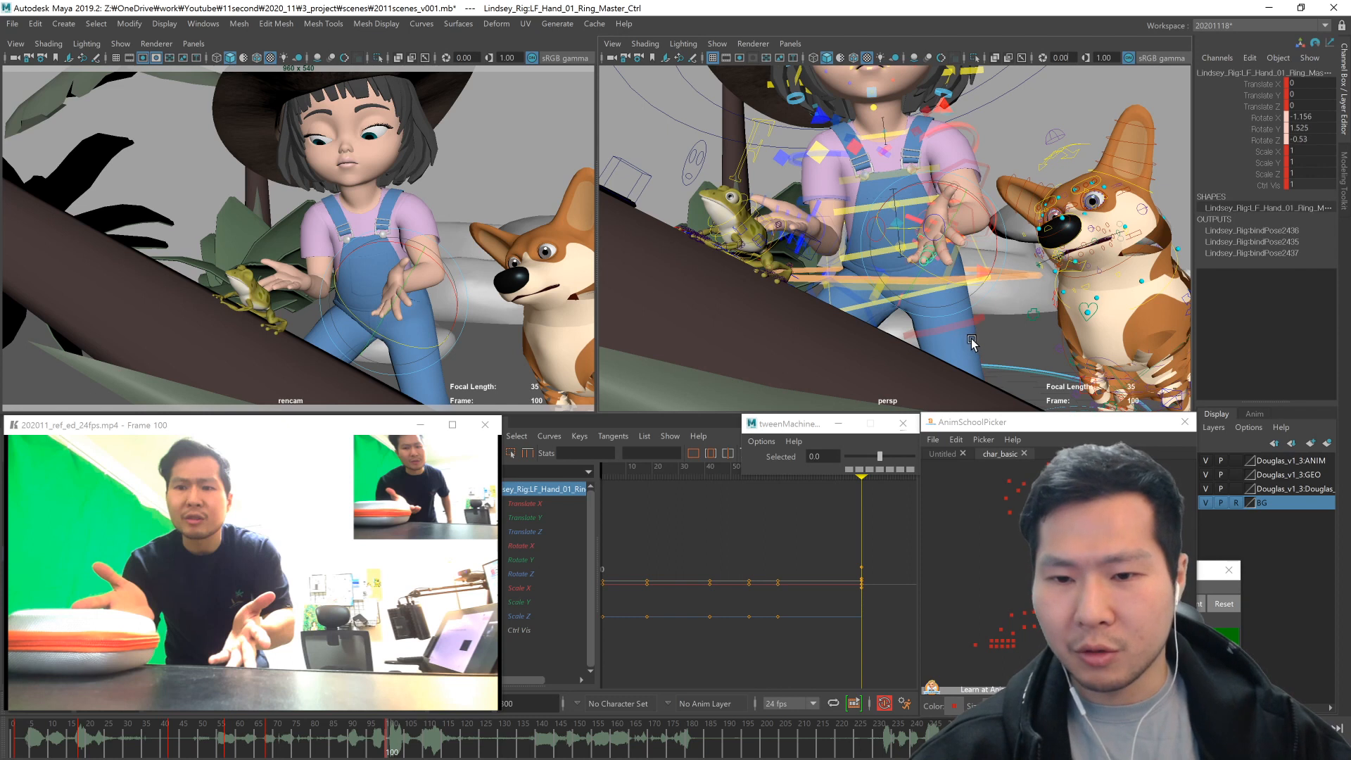
click(1112, 642)
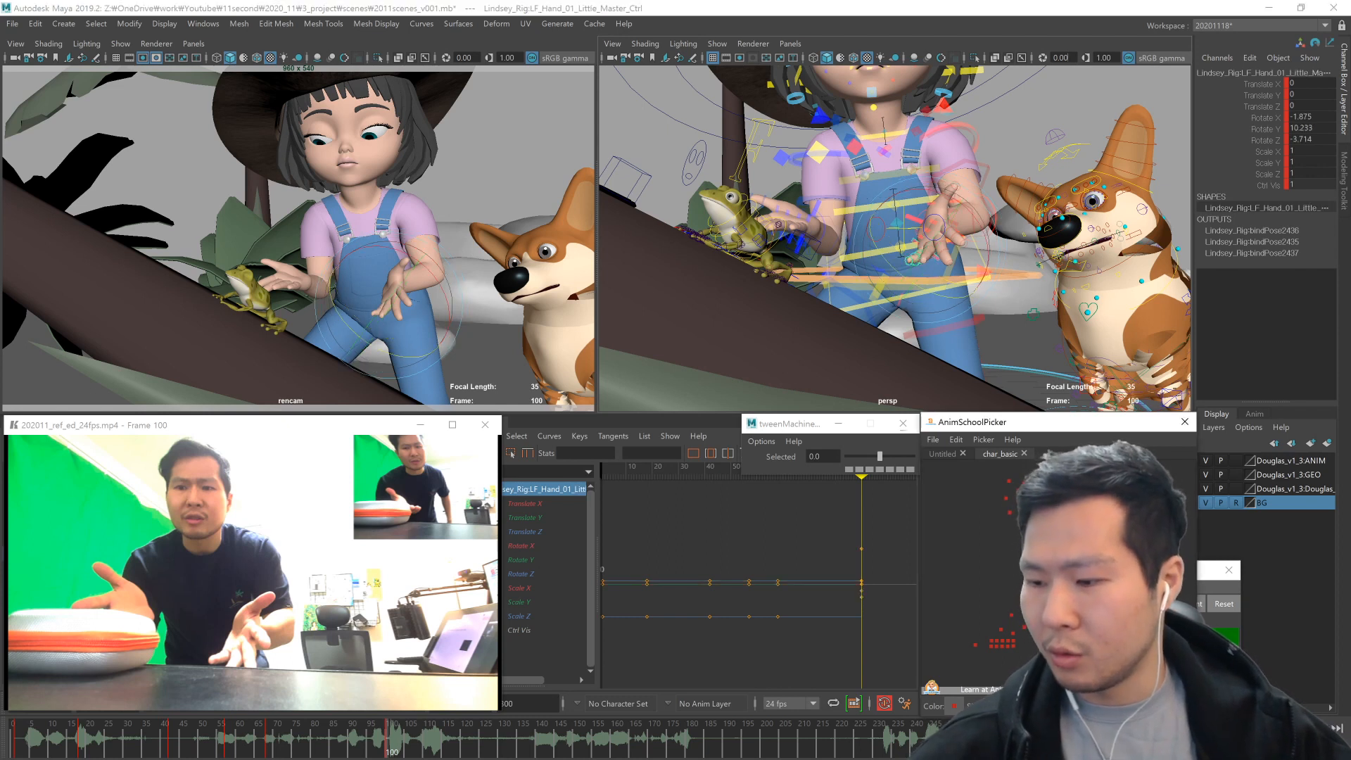
middle_drag(1021, 325, 1016, 356)
click(1102, 642)
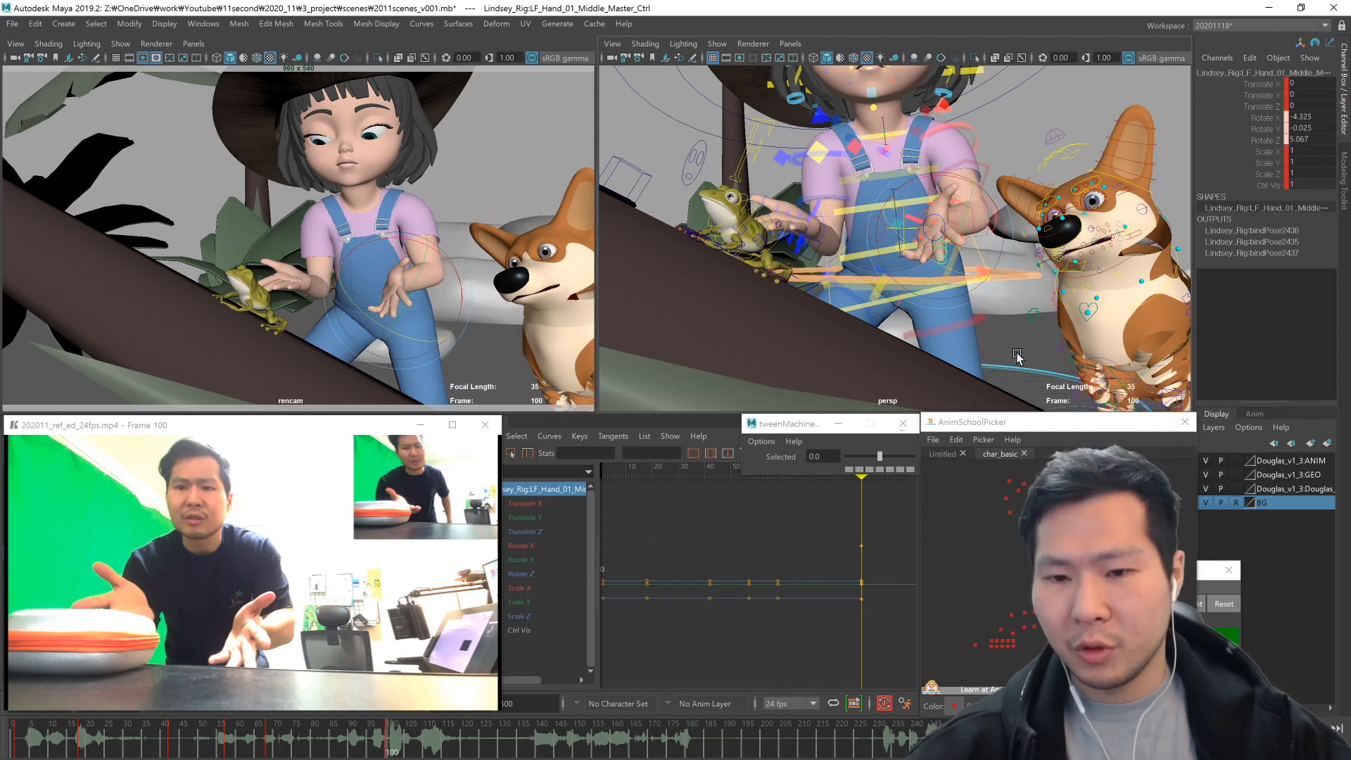
- Swing the girl's right arm with its shoulder FK control so her open hand sits beside the frog at frame 100
alt+drag(980, 307, 930, 342)
click(364, 237)
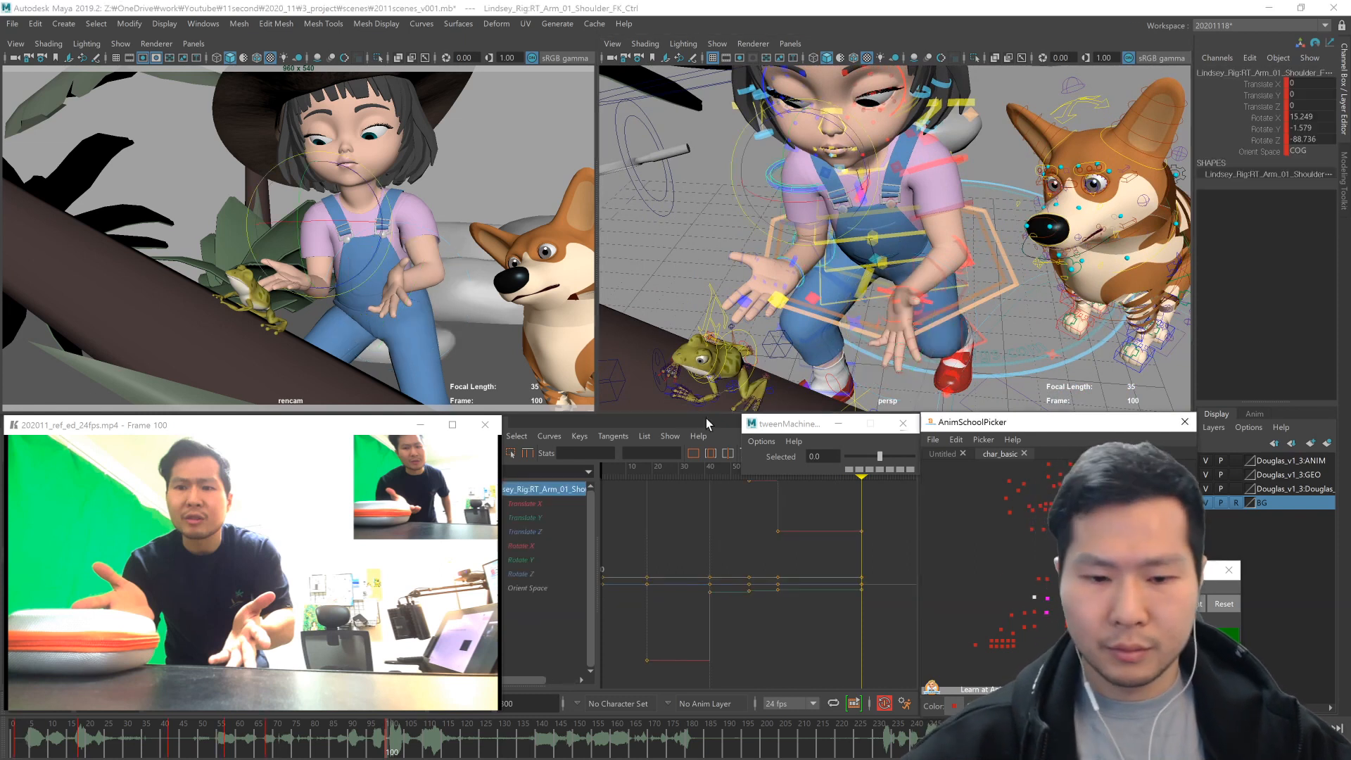
drag(363, 237, 358, 256)
alt+drag(783, 235, 826, 169)
drag(826, 169, 823, 176)
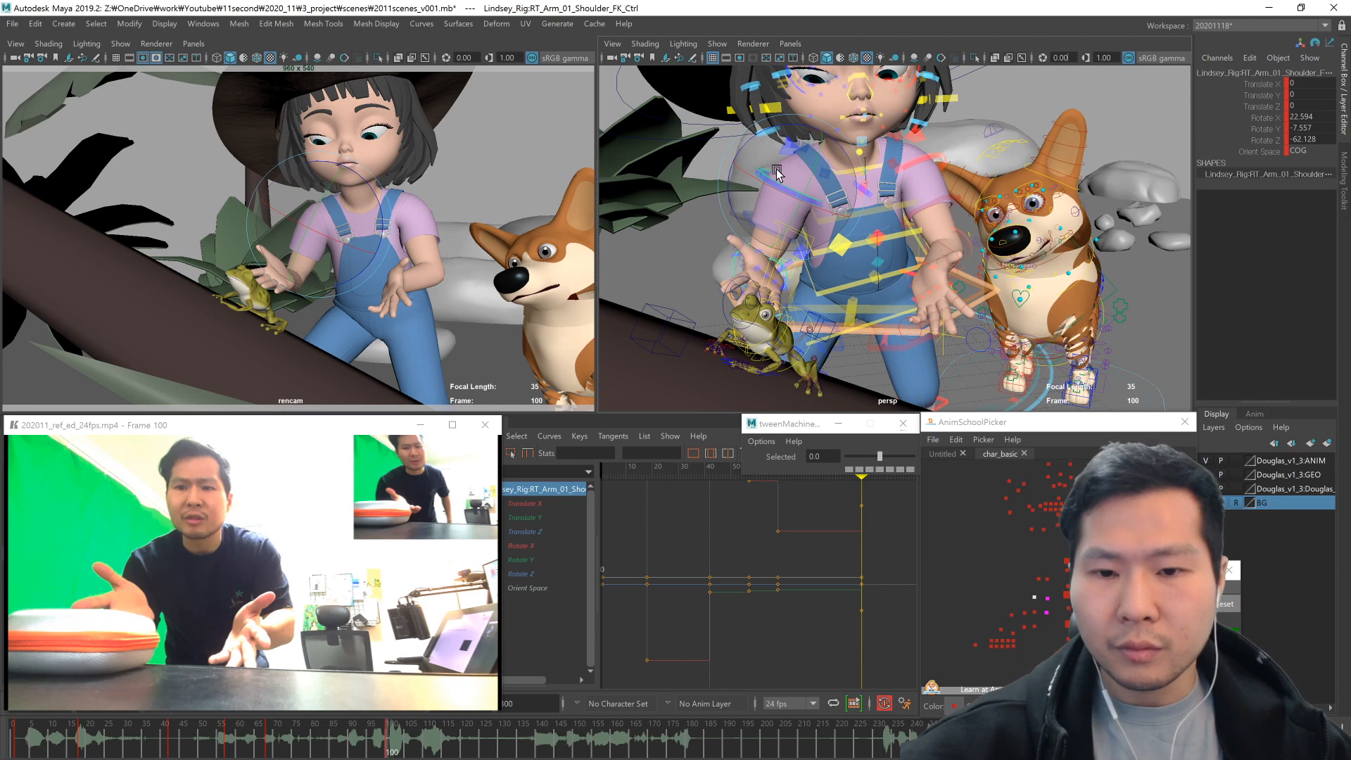
drag(774, 169, 834, 189)
- Bend the torso FK controls forward and rotate the hip control to about 24.0 on Rotate X
click(872, 222)
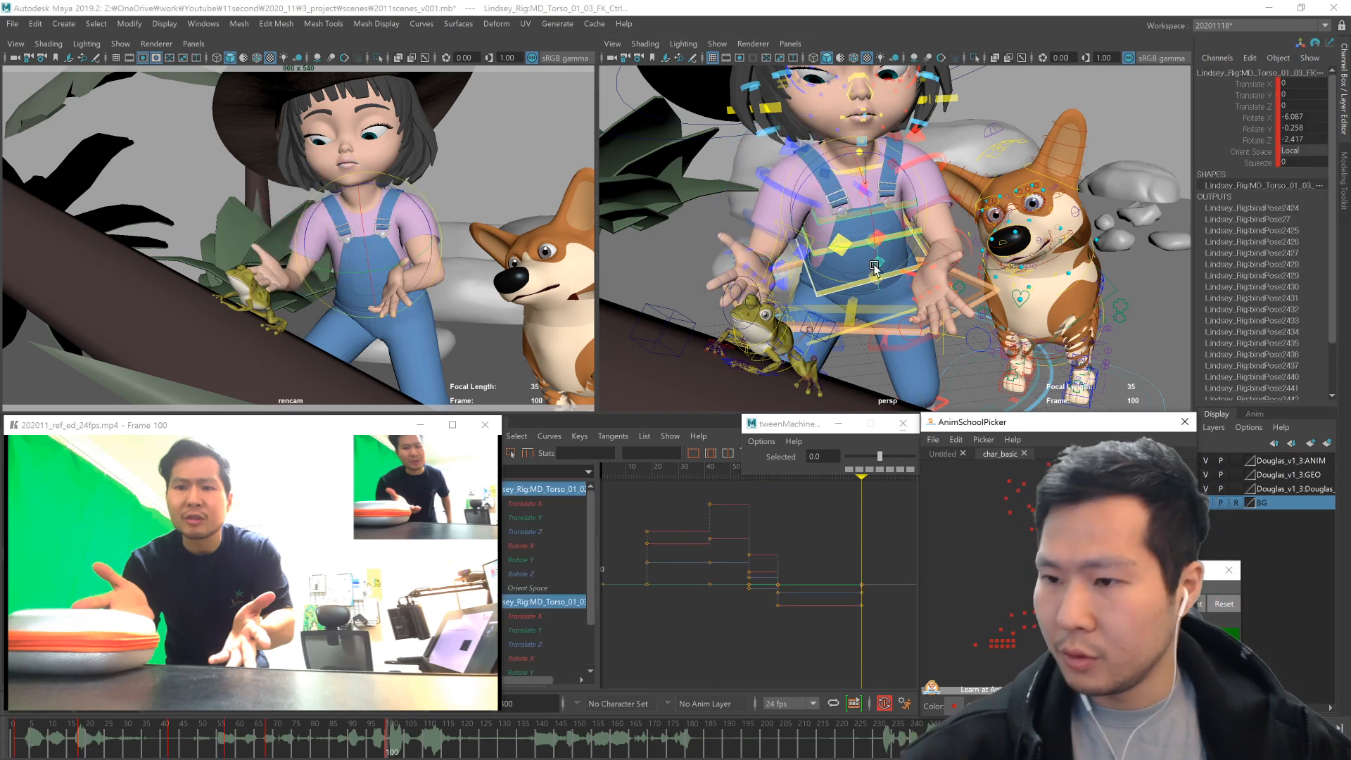
drag(872, 222, 875, 232)
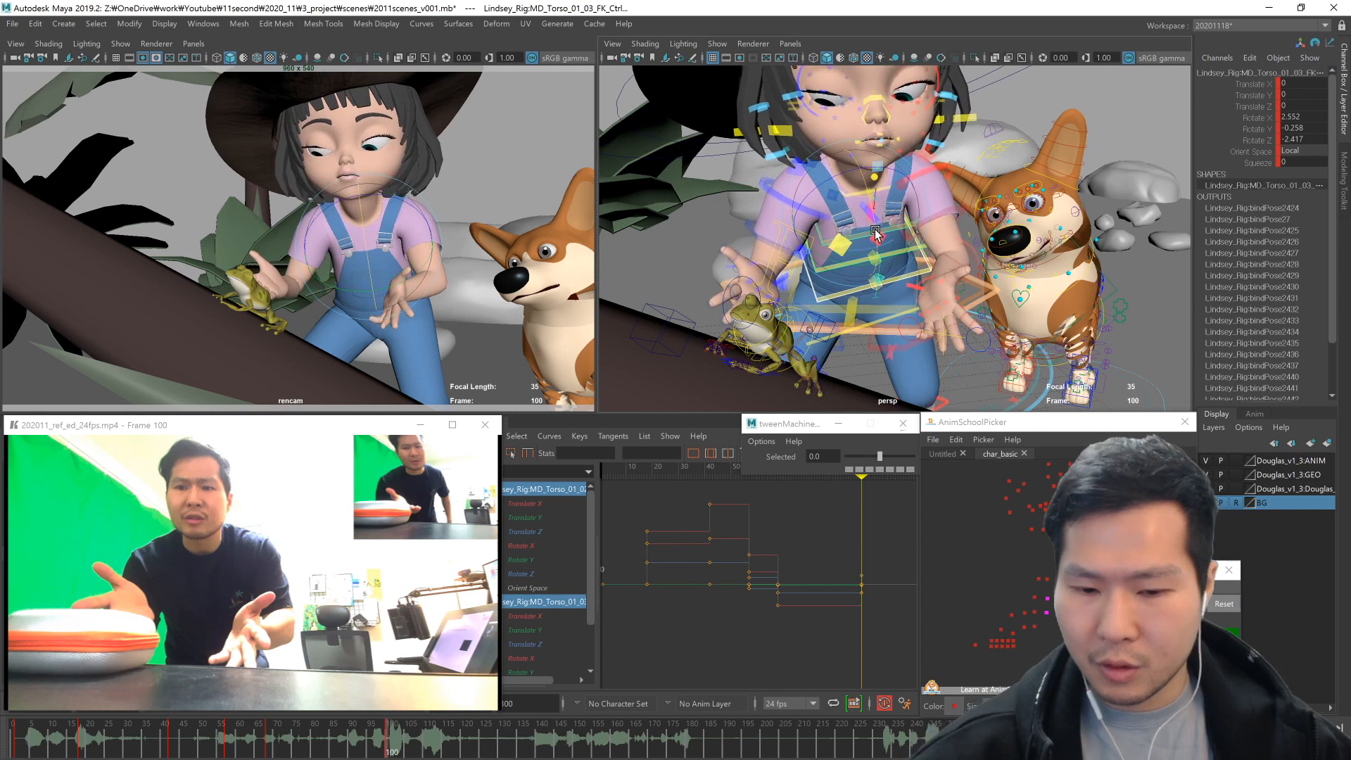
click(905, 314)
mouse_move(904, 304)
mouse_down()
mouse_move(881, 310)
mouse_move(902, 301)
mouse_up()
click(848, 265)
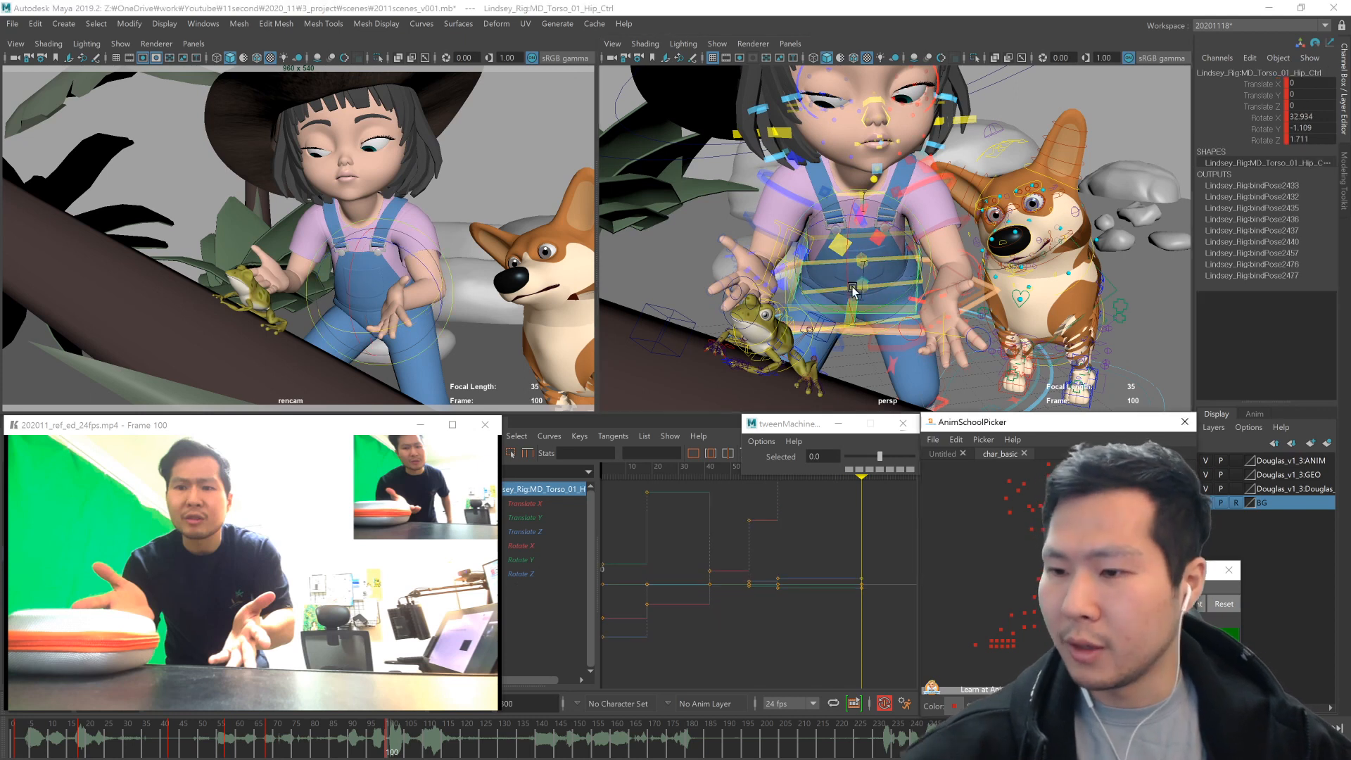
drag(847, 270, 847, 271)
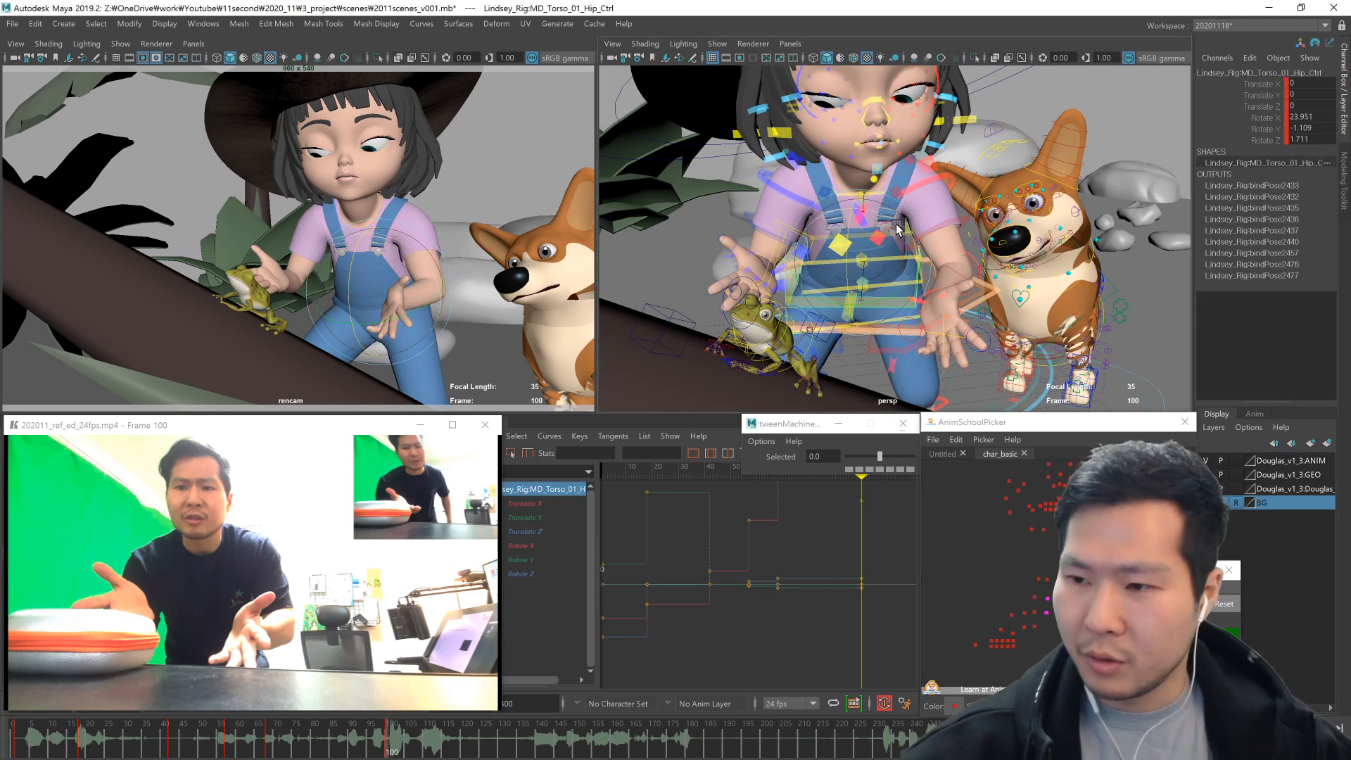
- Set Rotate X, Y and Z of the upper torso FK control to 0 at frame 100
click(904, 234)
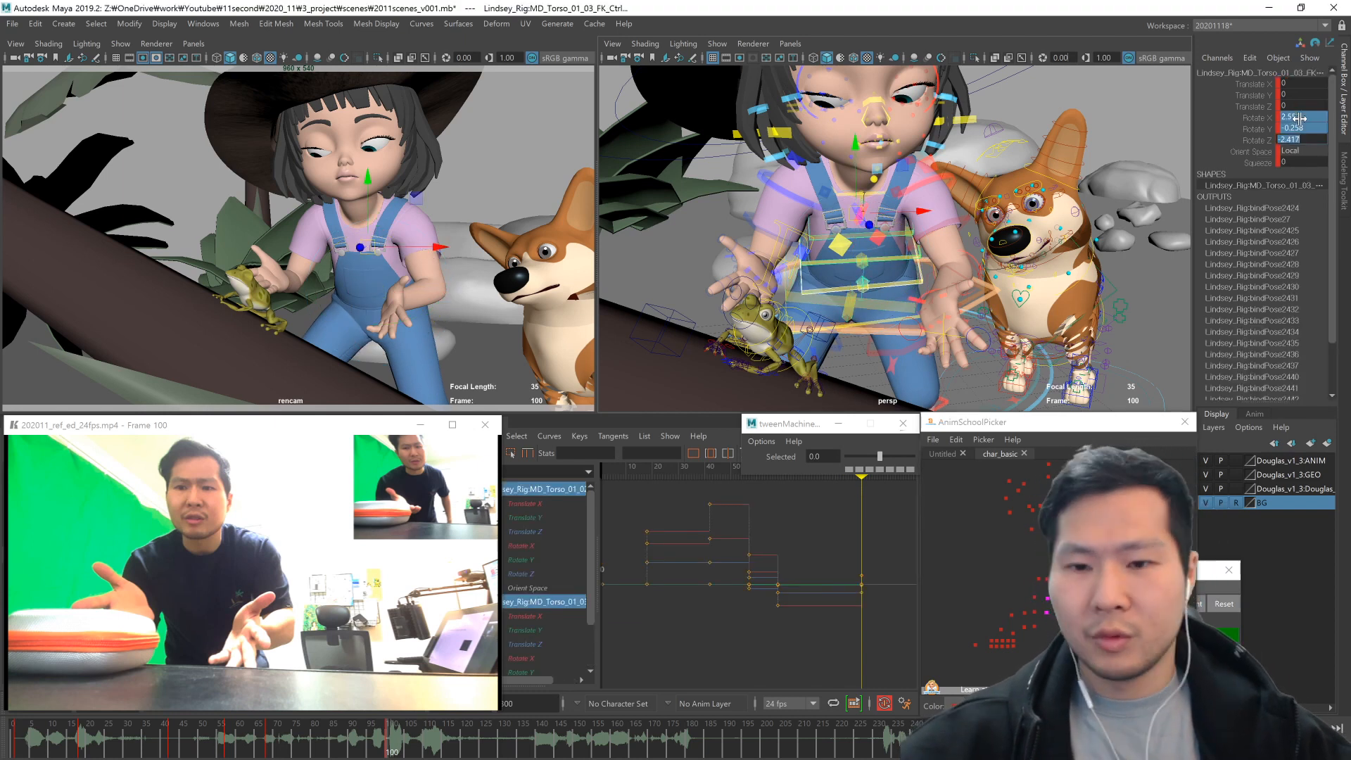
text(0)
key(Return)
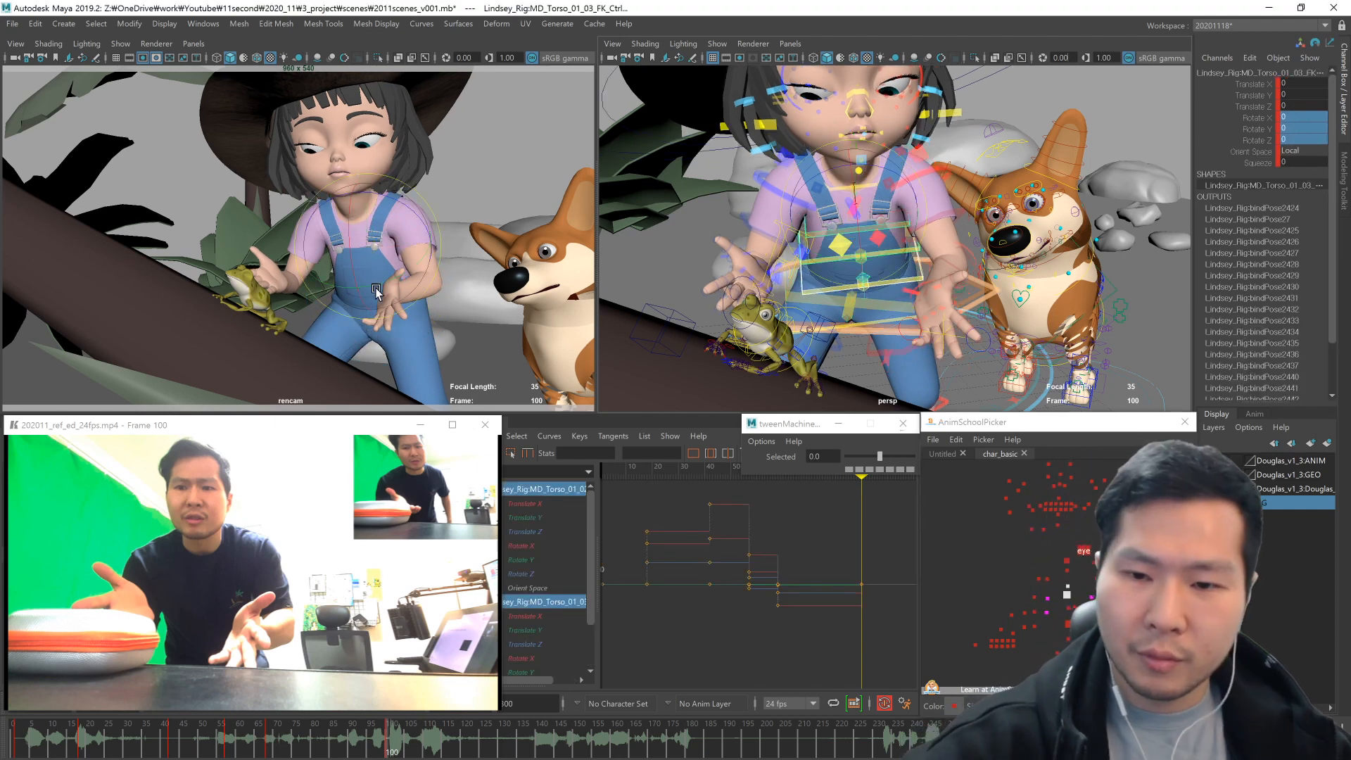
- Lean the upper torso toward the frog and rotate the right clavicle control to about 0.7, -14.1, -2.8
drag(358, 250, 351, 264)
click(1041, 586)
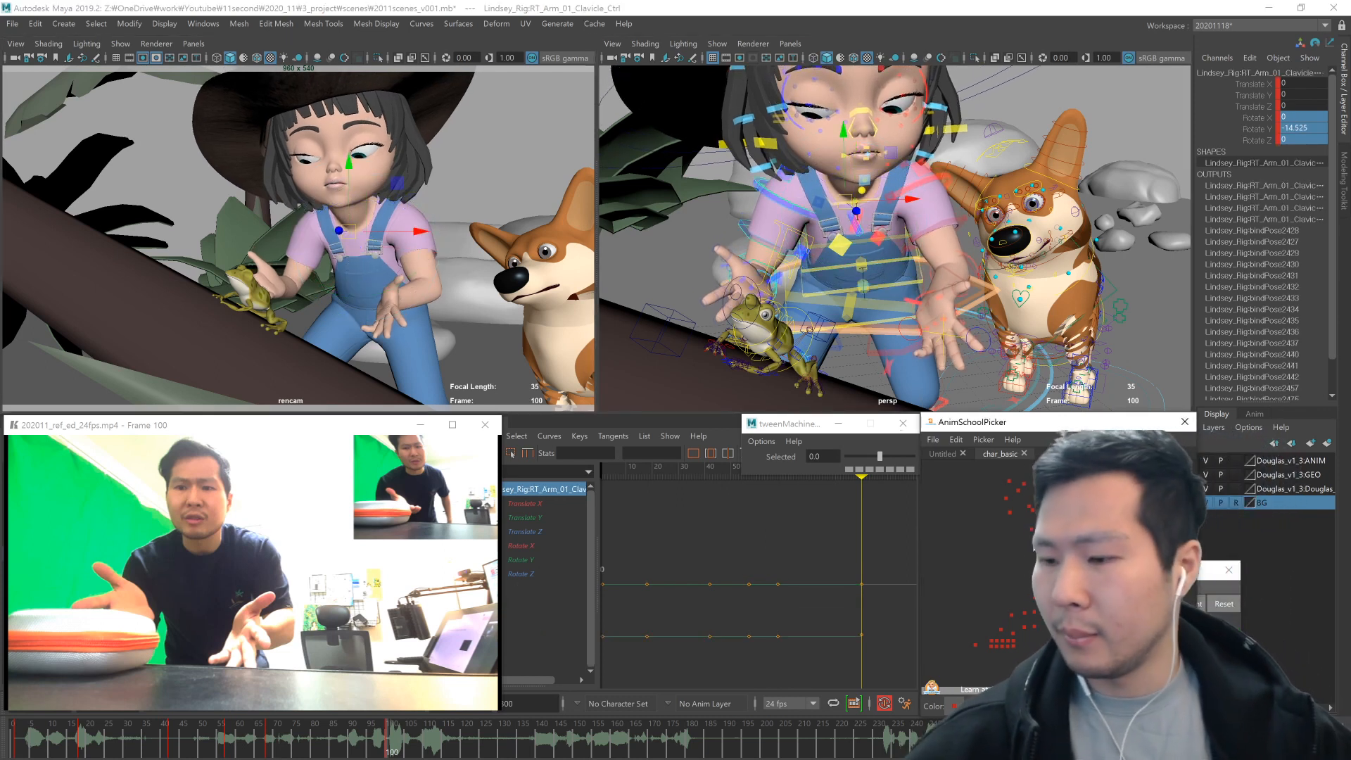
drag(834, 259, 840, 259)
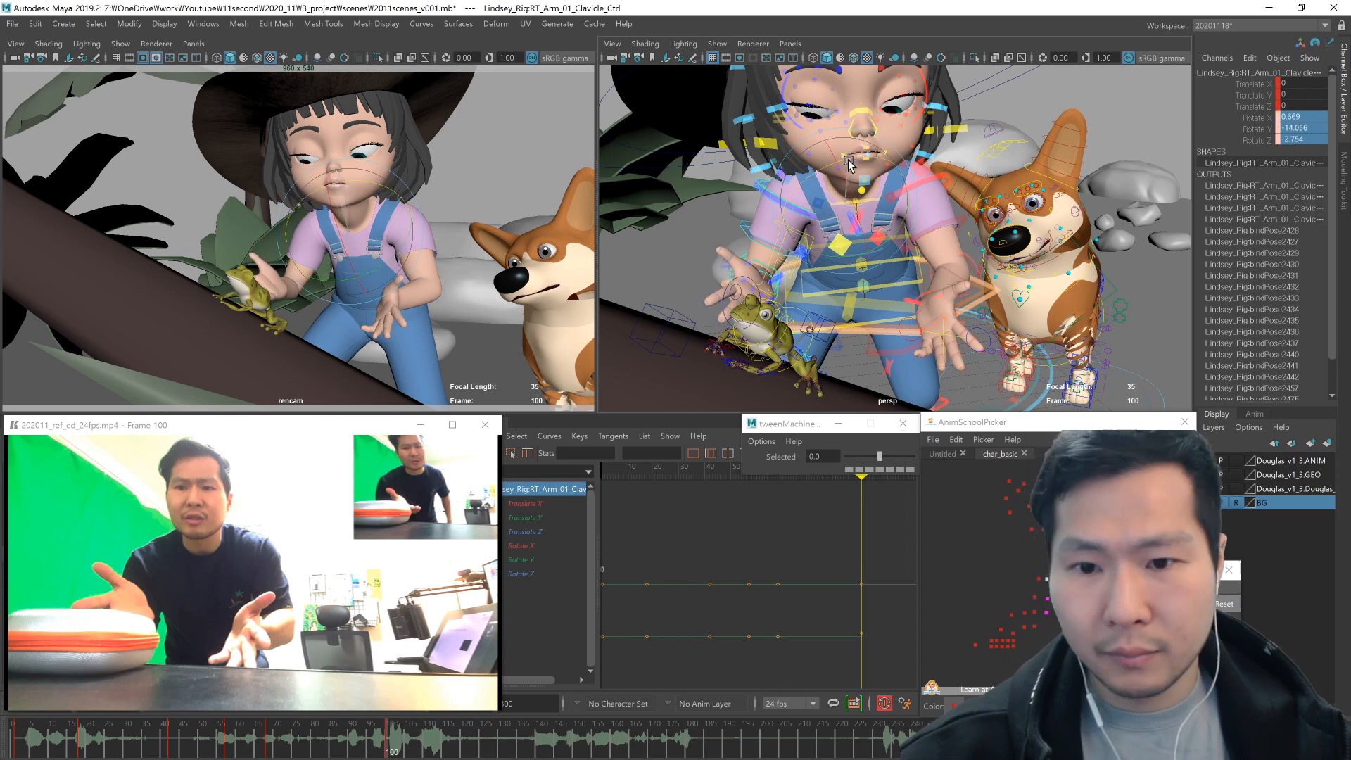
- Rotate the upper neck FK control to about 18.2, 16.0, 2.2 at frame 100, tipping the head down
click(1058, 578)
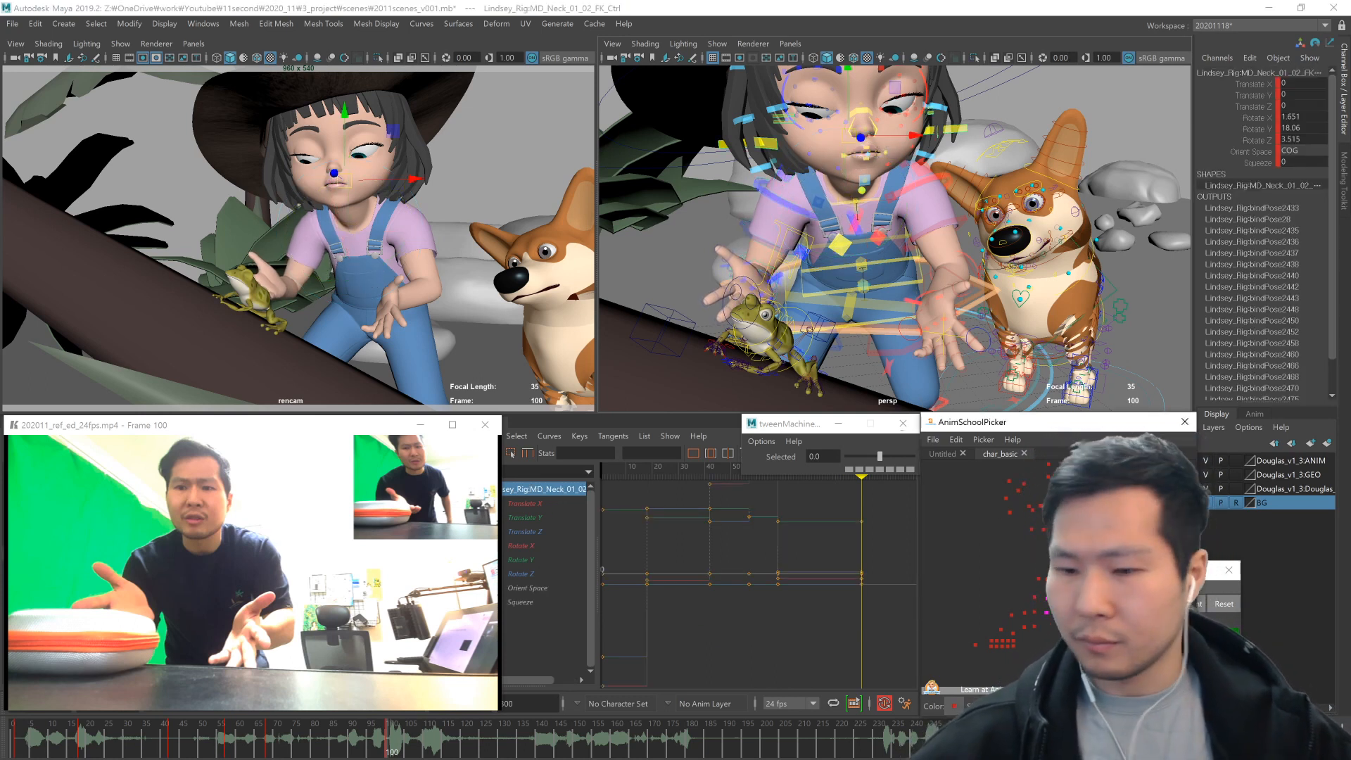
key(comma)
key(period)
key(e)
drag(332, 184, 360, 167)
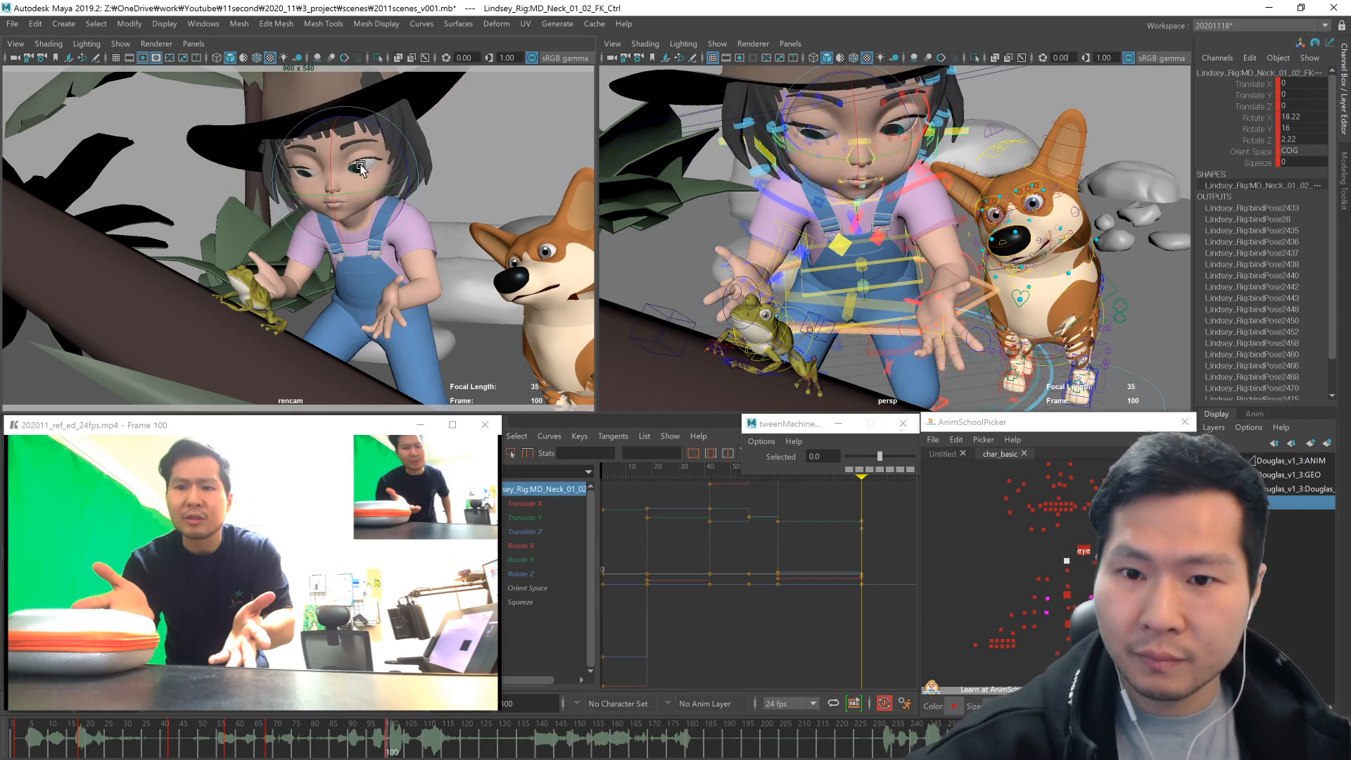
- Move the main eye aim control to about -4.4, -5.1, 8.4, directing the girl's gaze toward the frog
key(w)
click(1018, 499)
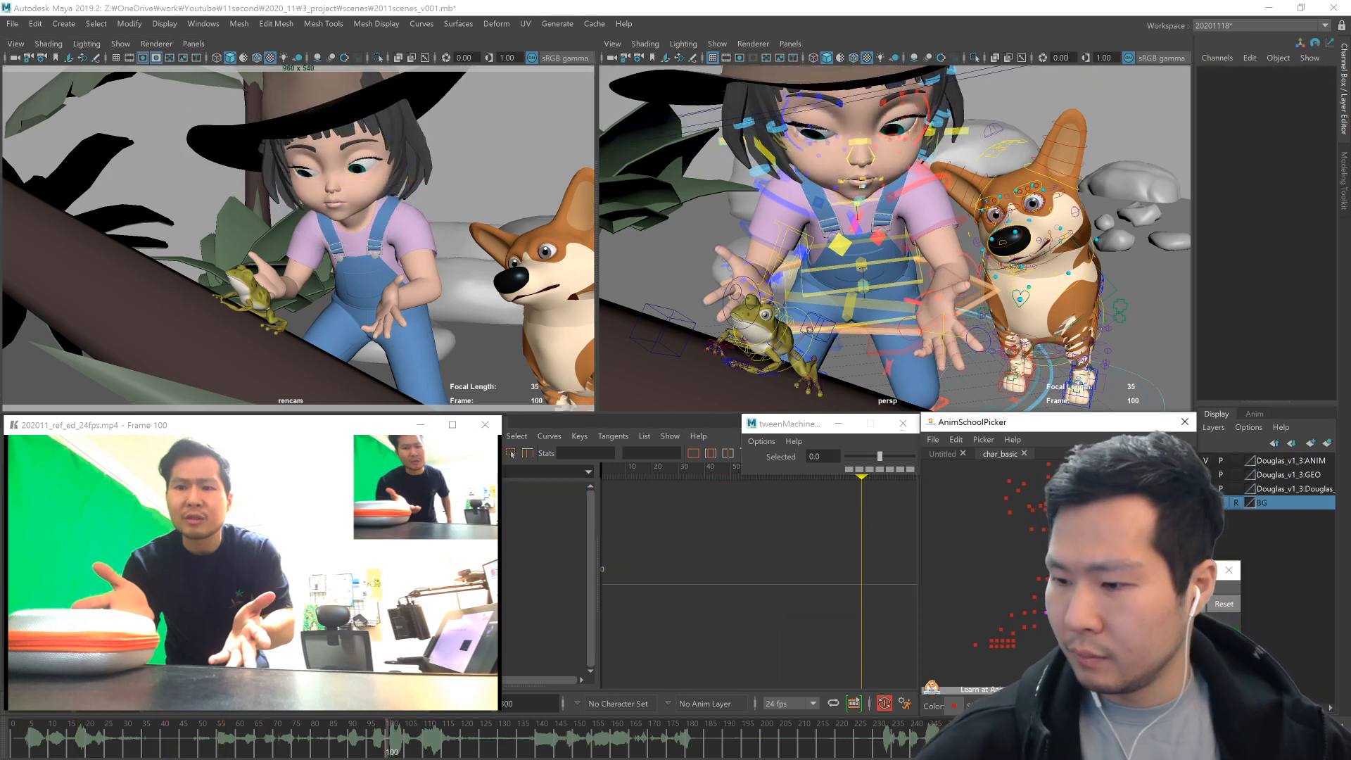
alt+drag(884, 348, 841, 324)
middle_drag(843, 323, 771, 342)
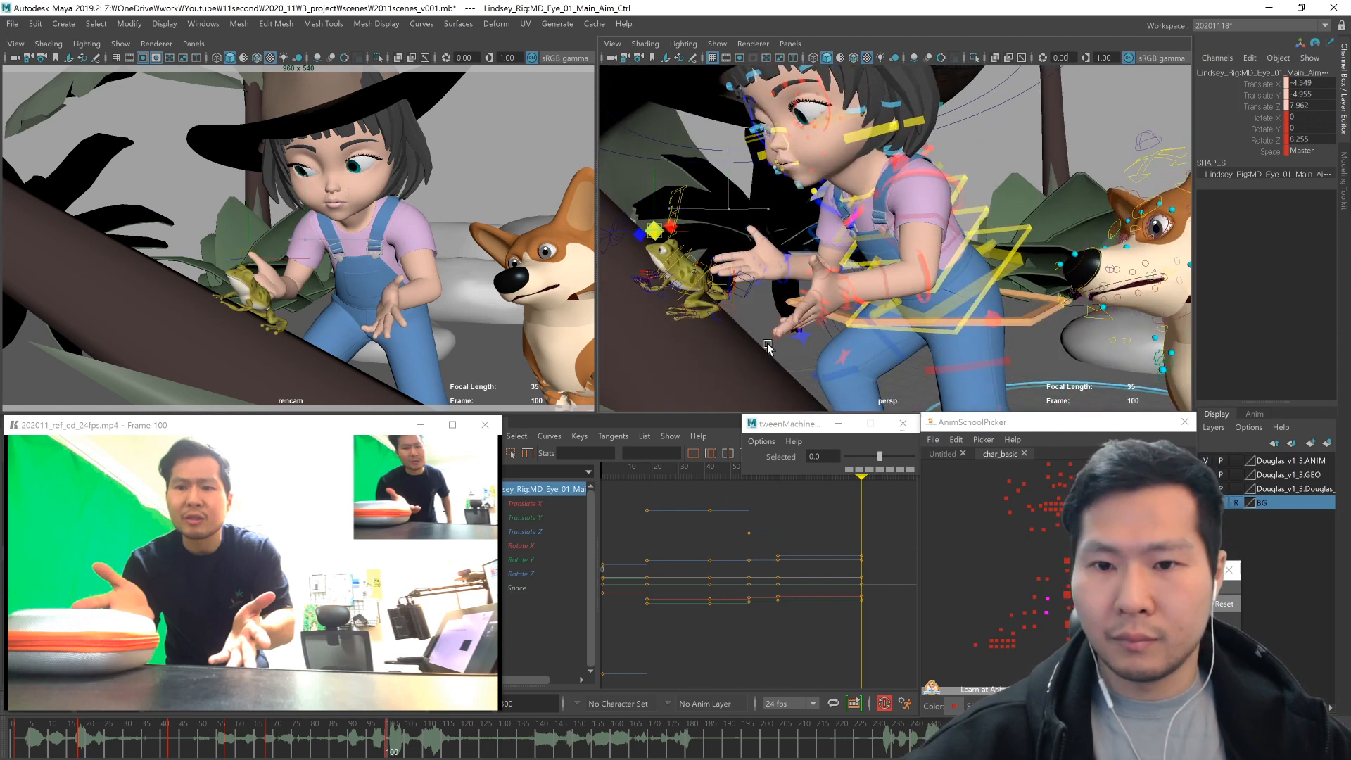
alt+drag(764, 373, 857, 324)
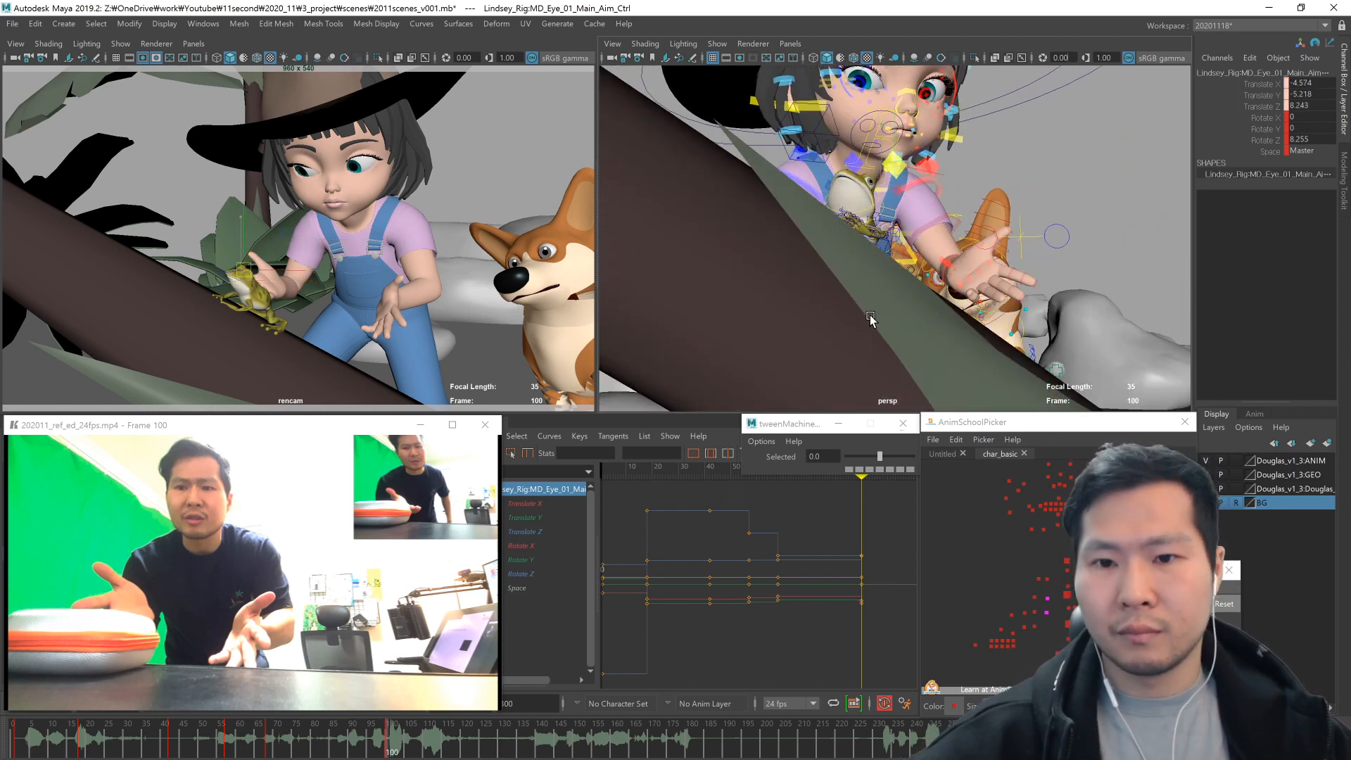
alt+drag(935, 243, 914, 246)
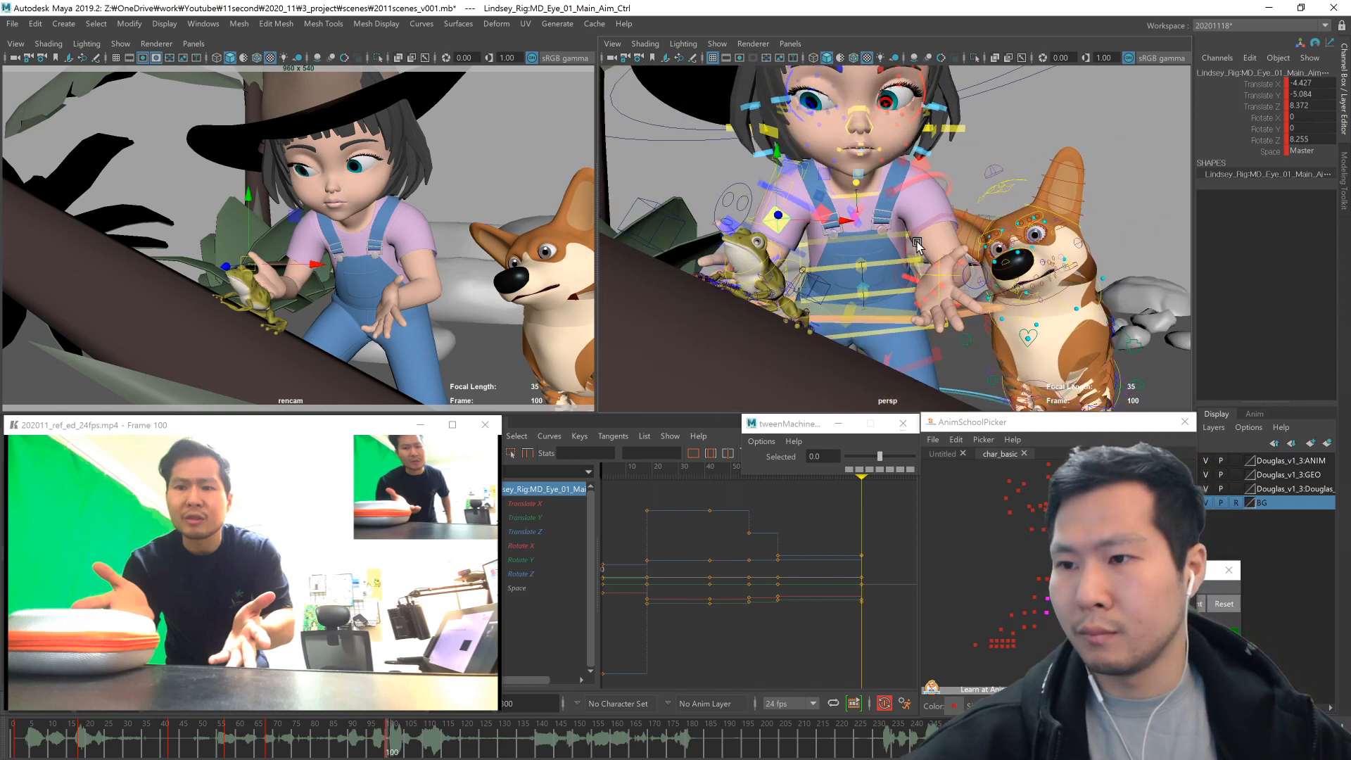
- Rotate the main eye aim control to about 8.0, -9.6, -2.9, key it, and select the right eye's aim control
drag(814, 257, 789, 266)
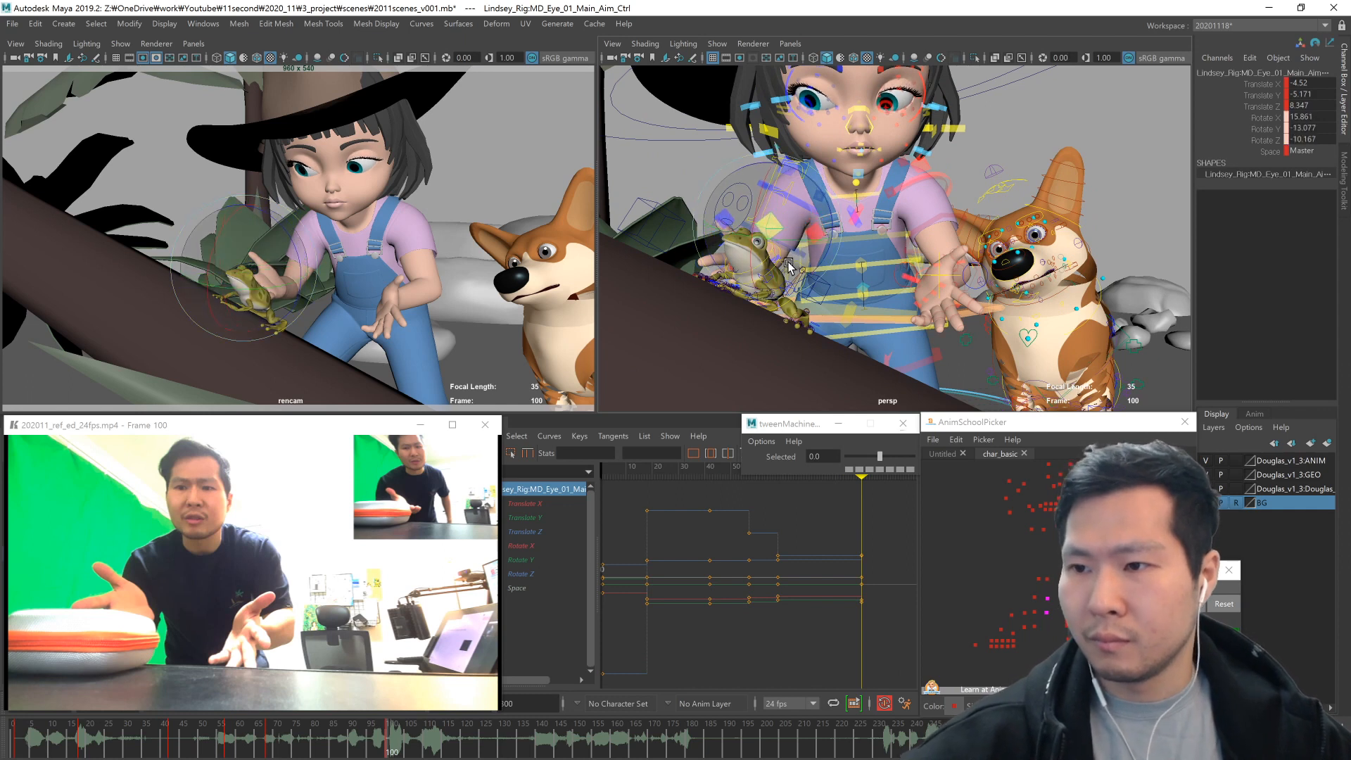
key(s)
alt+drag(848, 314, 816, 232)
key(w)
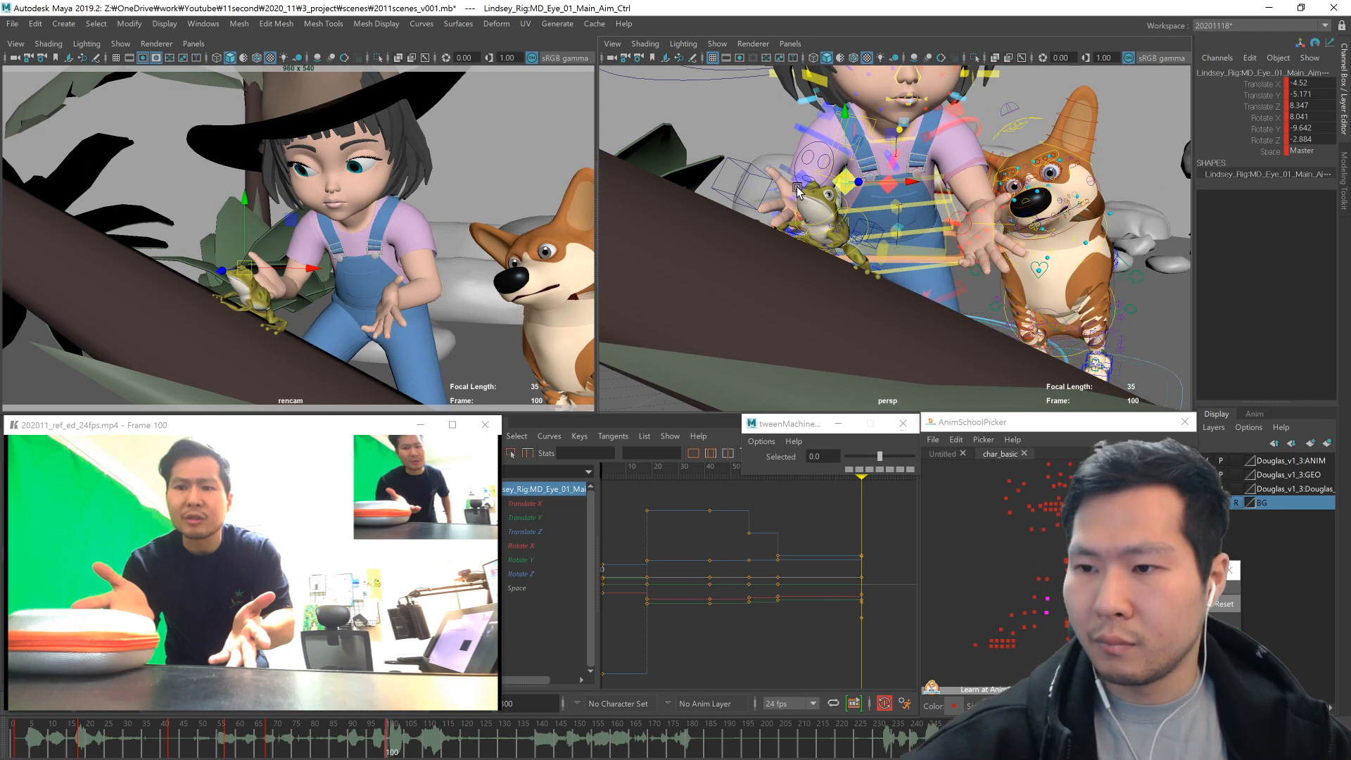
click(819, 210)
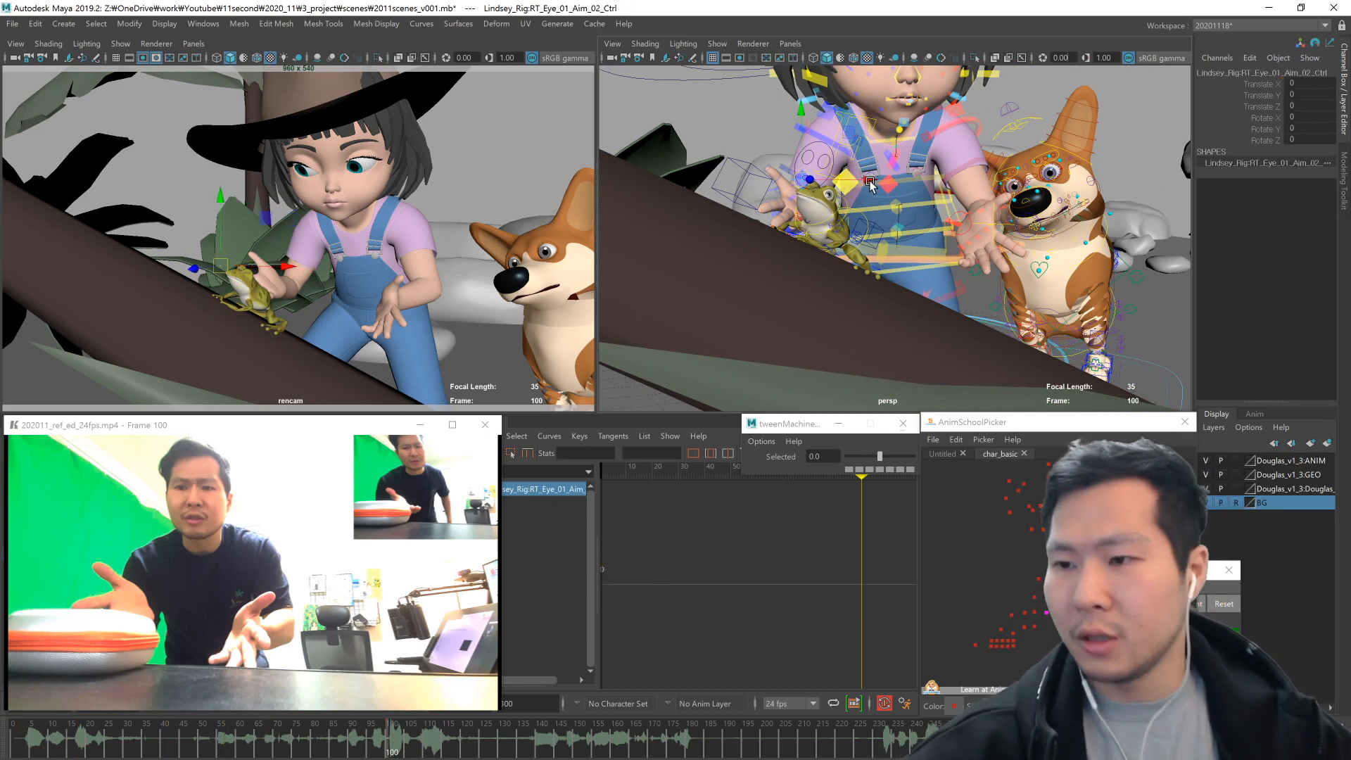
- Reset the right eye's aim offset and key the eye aim controls at each existing key pose up to frame 100
alt+drag(891, 262, 916, 277)
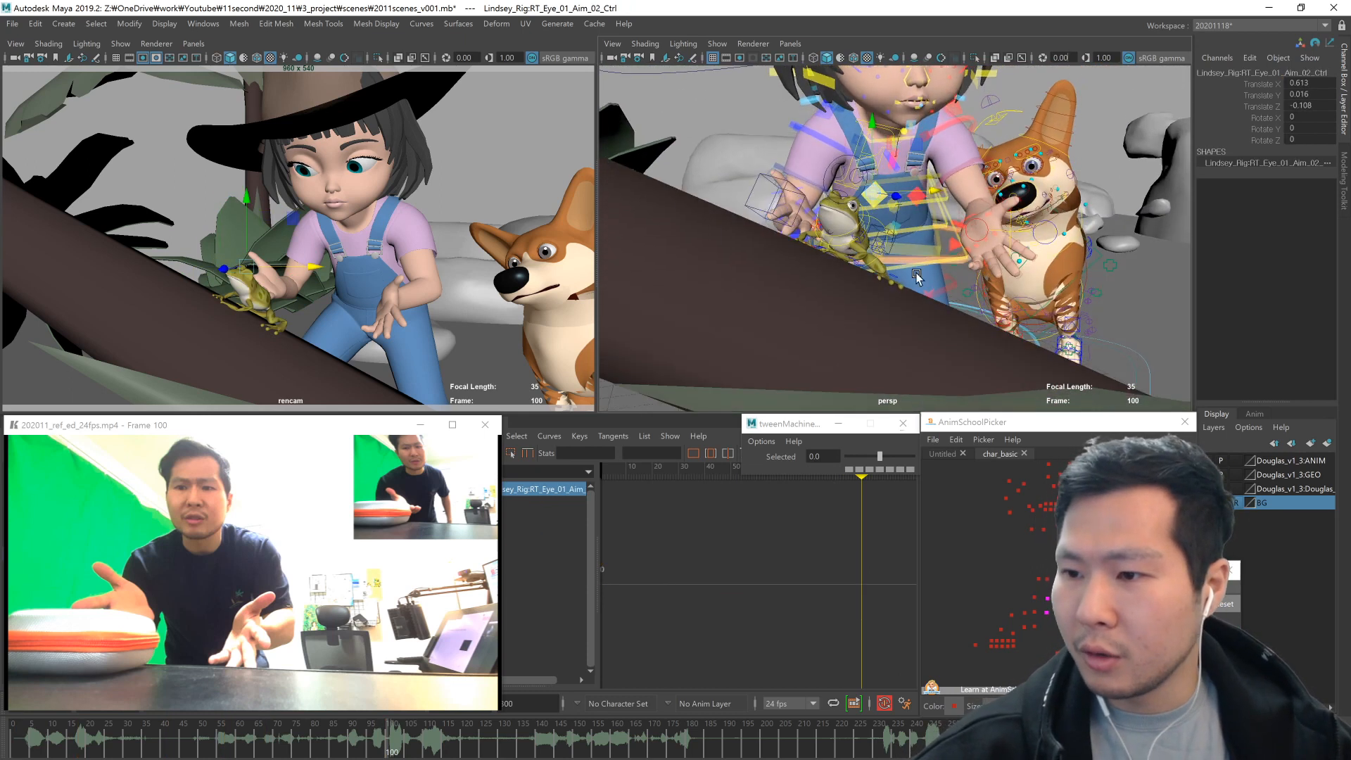
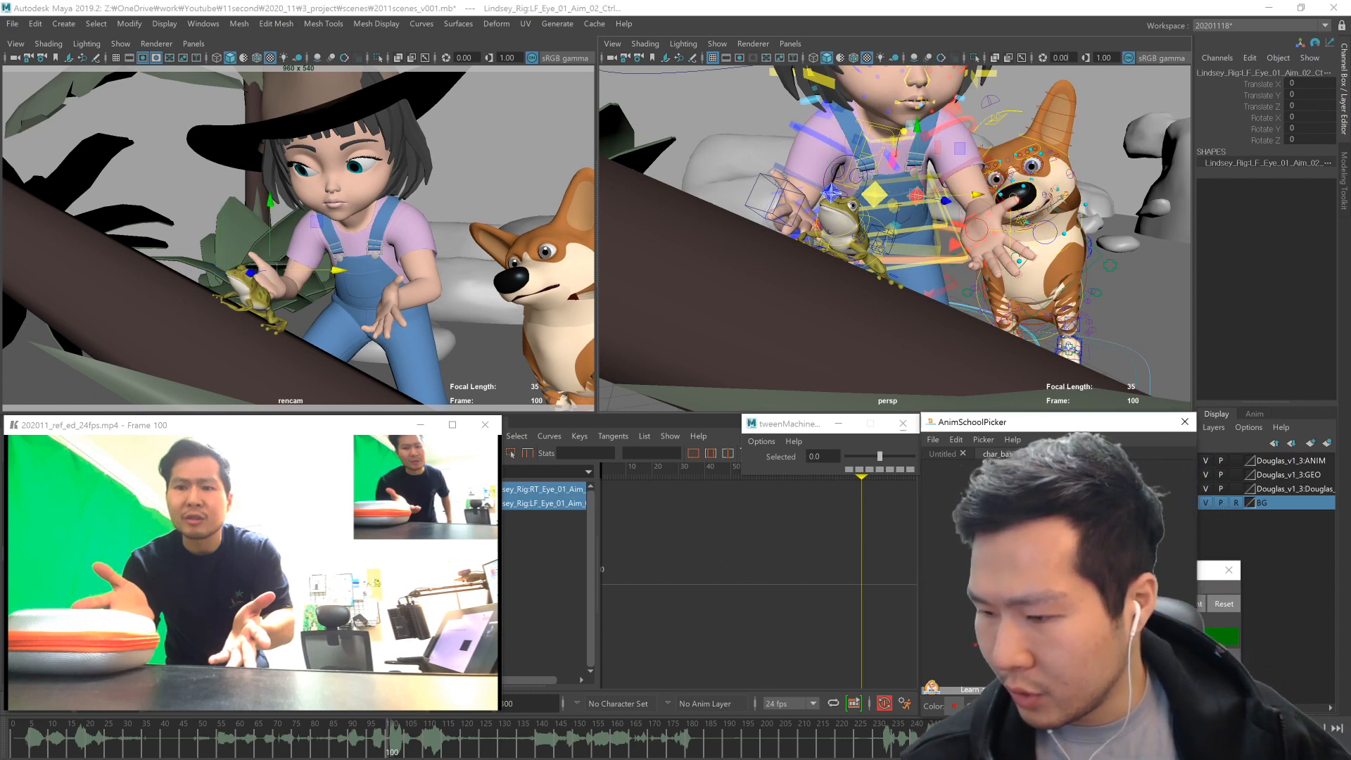
click(1055, 563)
click(1056, 563)
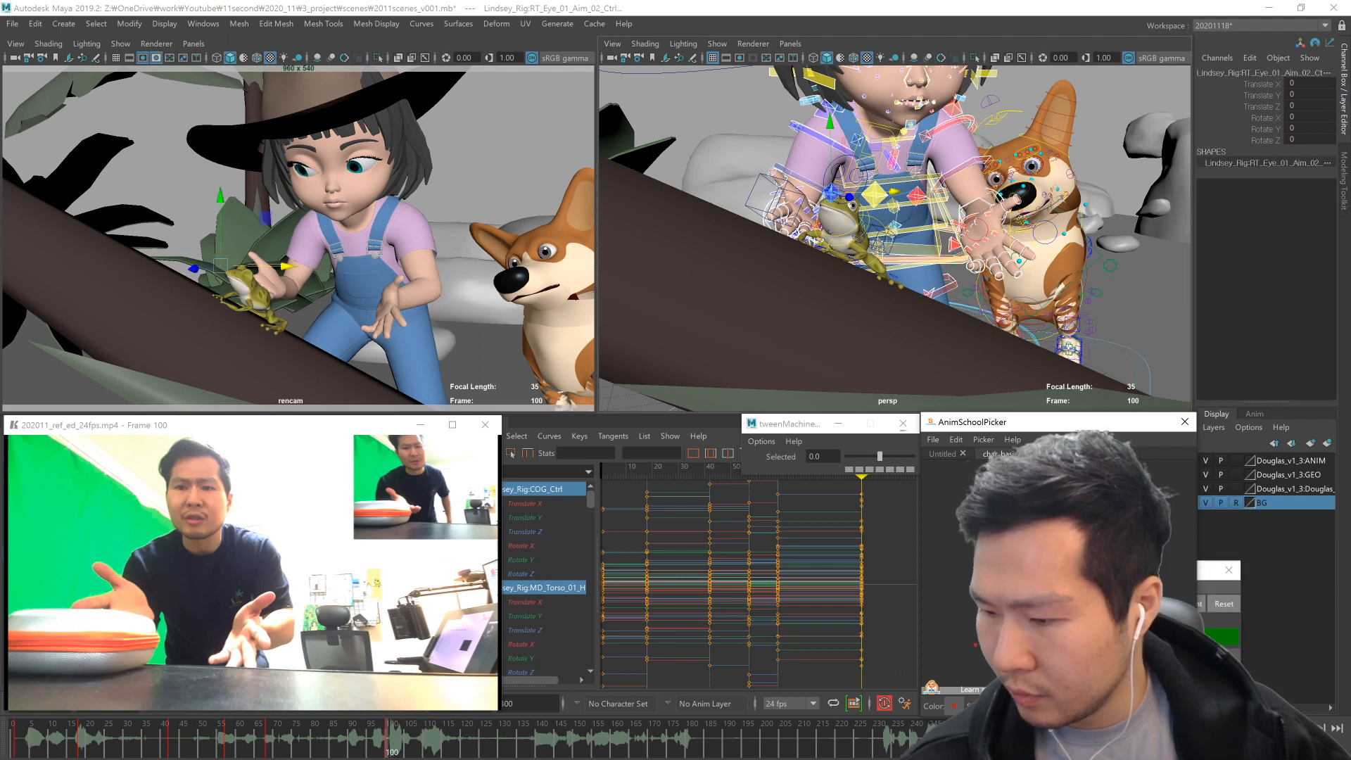
click(1055, 549)
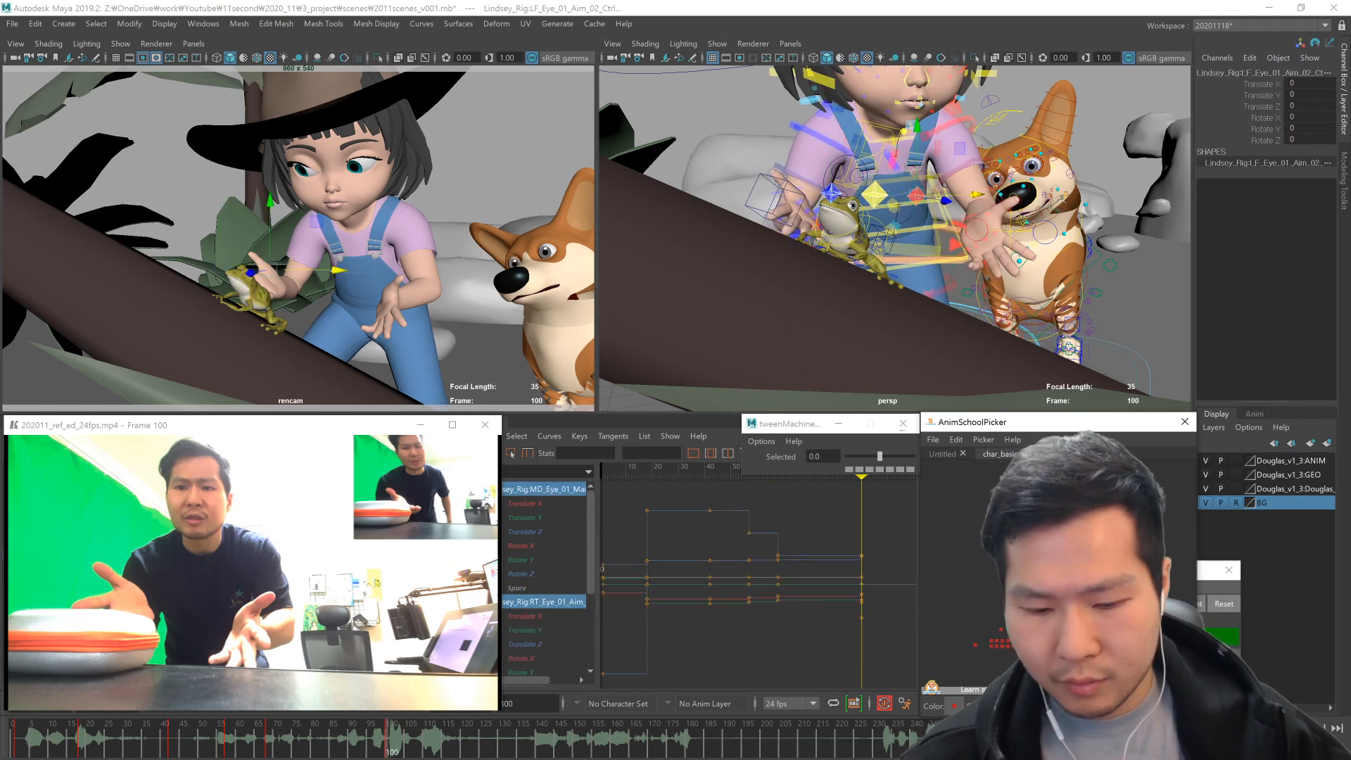
key(comma)
key(comma)
key(comma)
key(comma)
key(comma)
key(comma)
key(comma)
key(period)
- Set the right eye aim's Translate X to 0.2 and move the left eye's aim to about -0.34 in X
click(1056, 549)
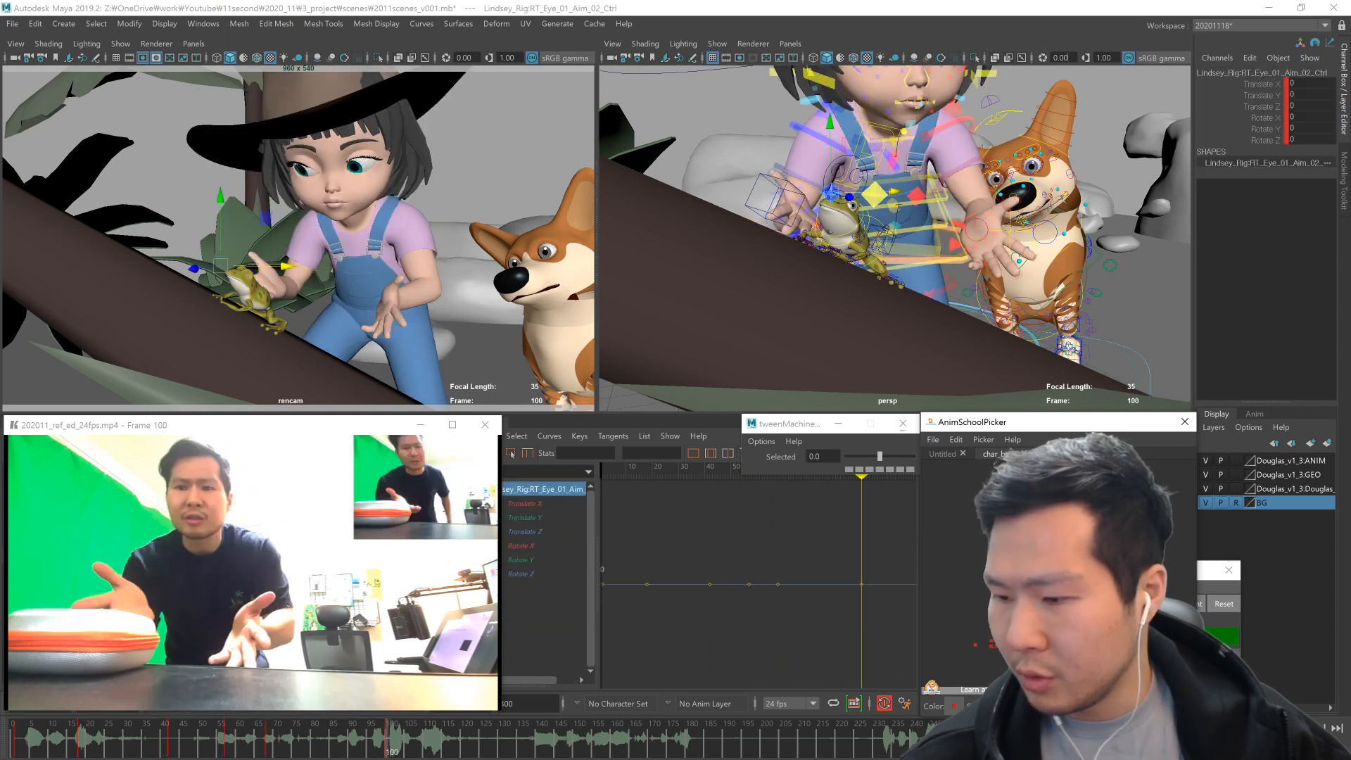
click(903, 194)
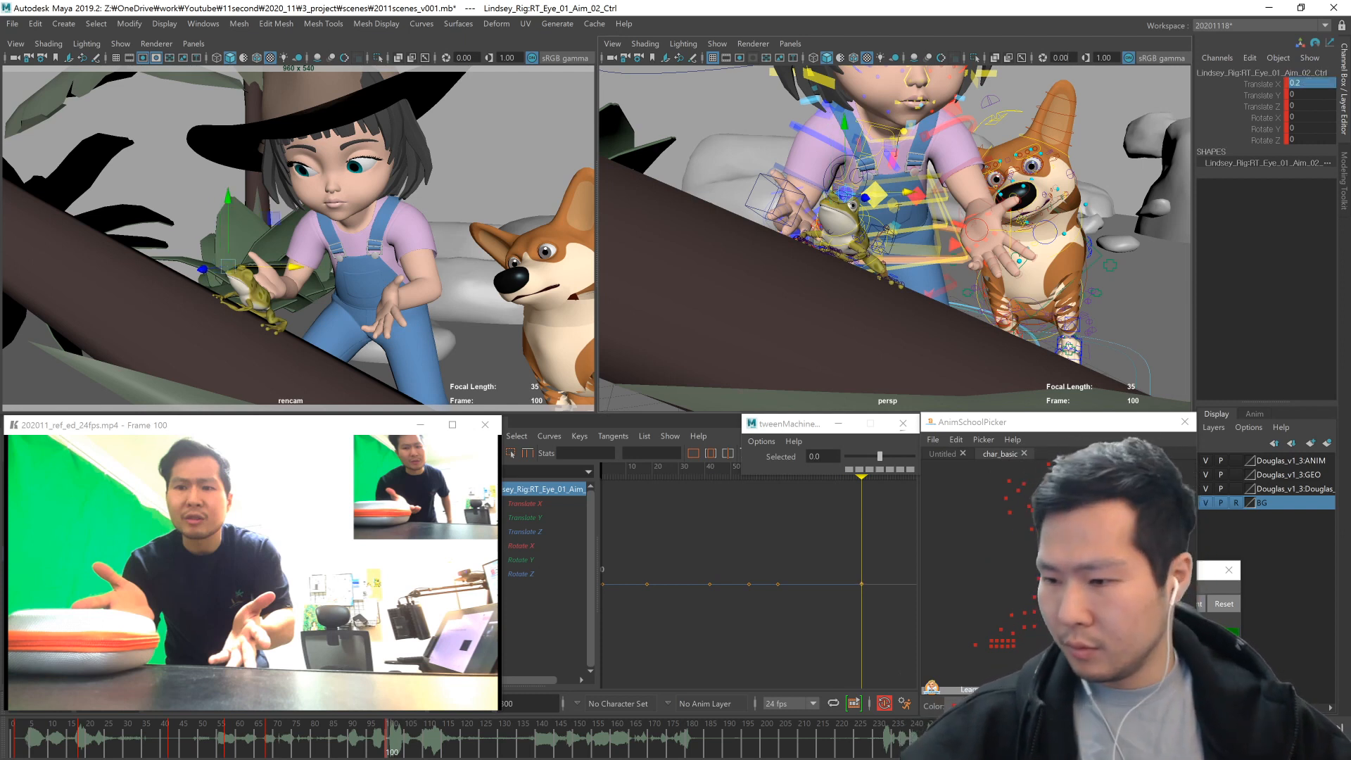
click(1305, 83)
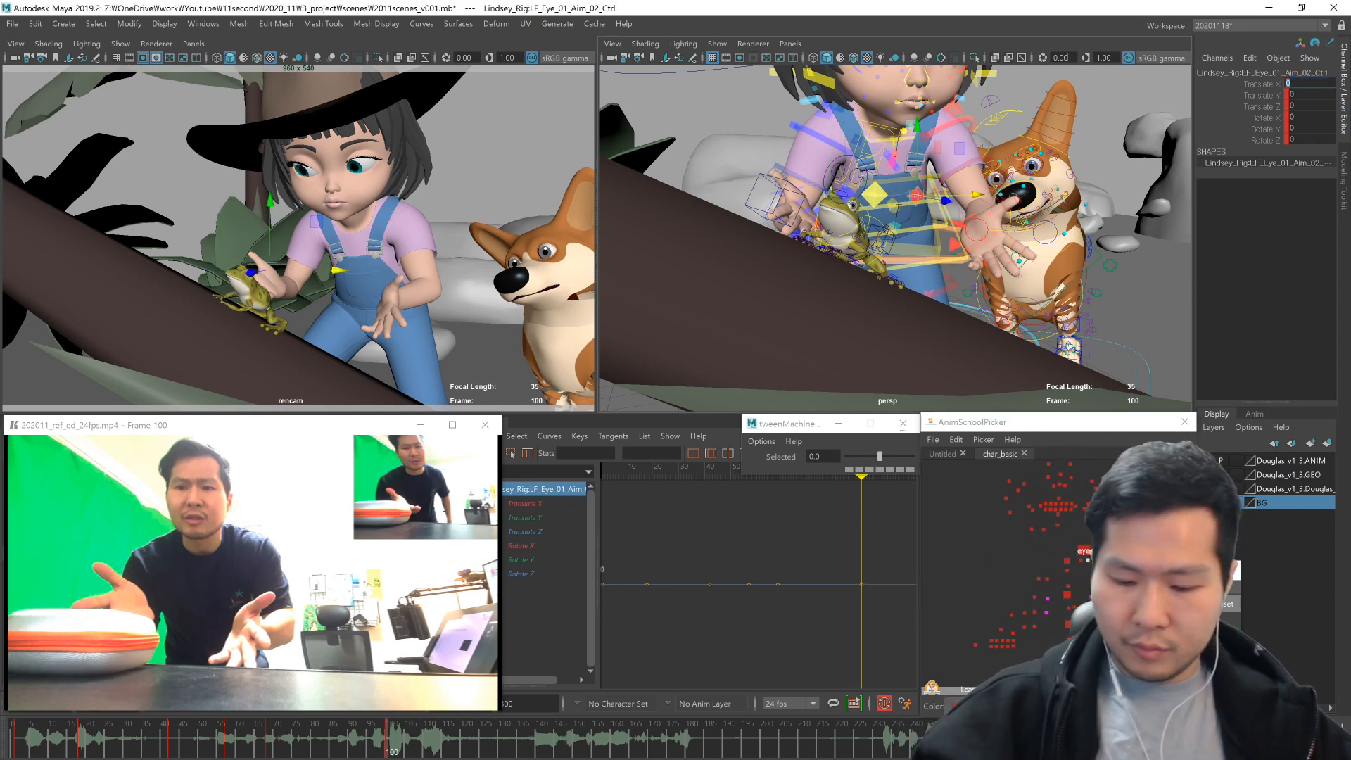
alt+drag(918, 285, 931, 235)
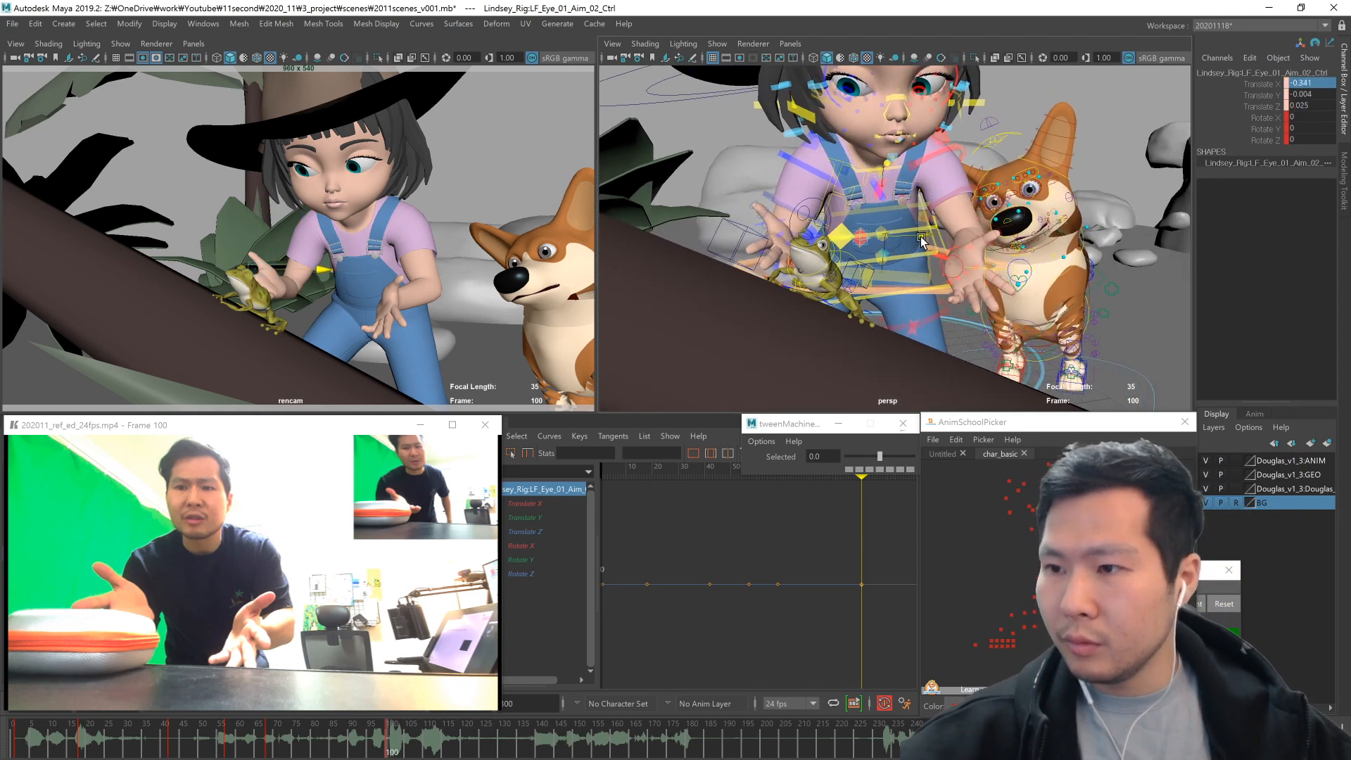
- Move the main eye aim control to about -4.7, -5.1, 8.3 at frame 100
click(1077, 563)
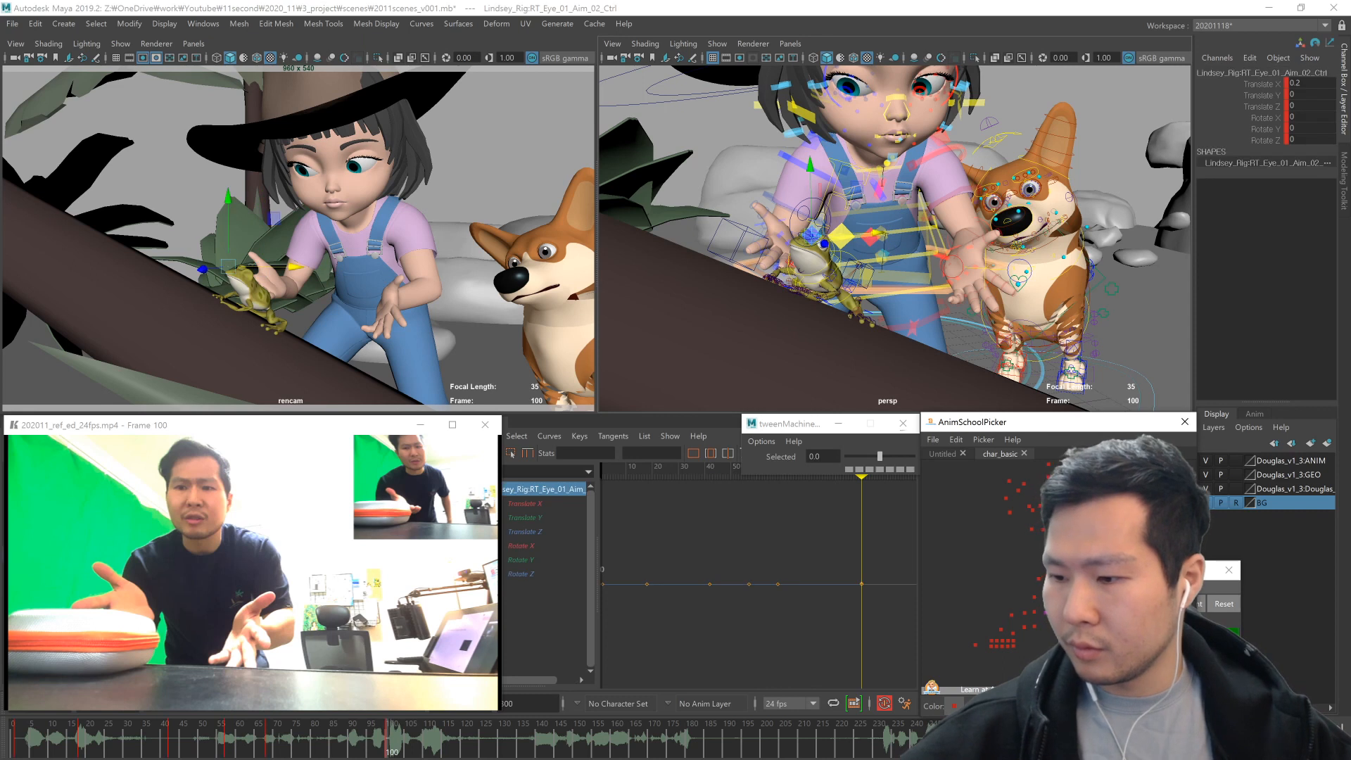
click(1066, 562)
alt+drag(864, 310, 861, 311)
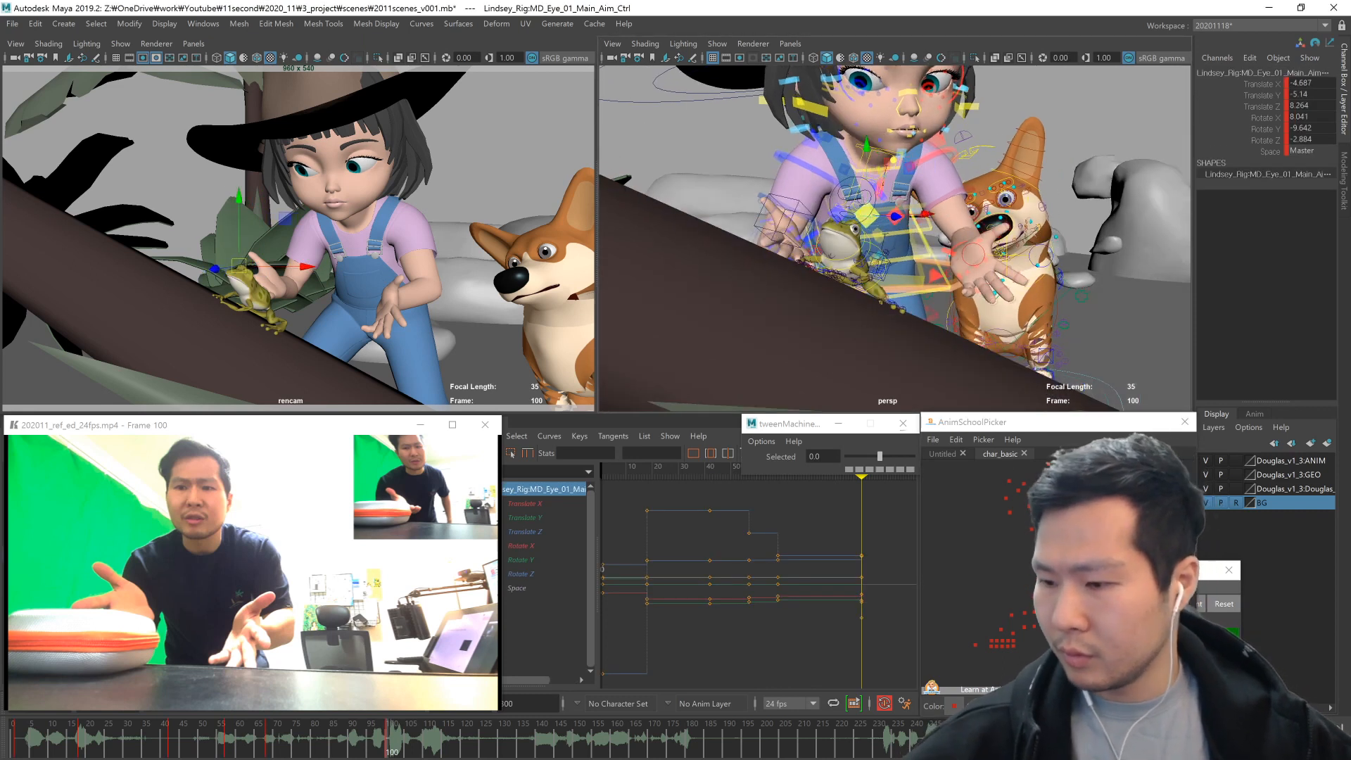
- Rotate the girl's upper neck FK control to about 10.8, 10.8, -6.0 at frame 100
click(1077, 556)
key(e)
drag(876, 153, 869, 139)
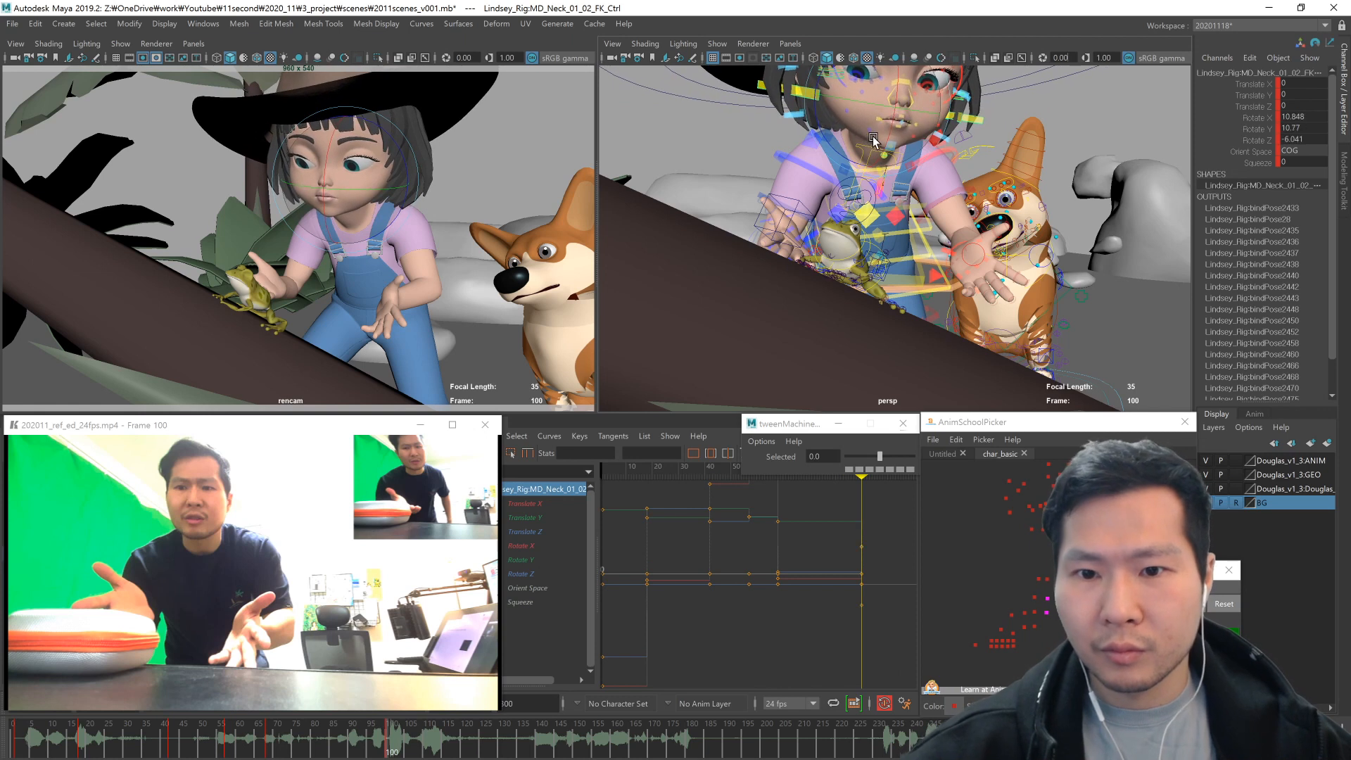
key(.)
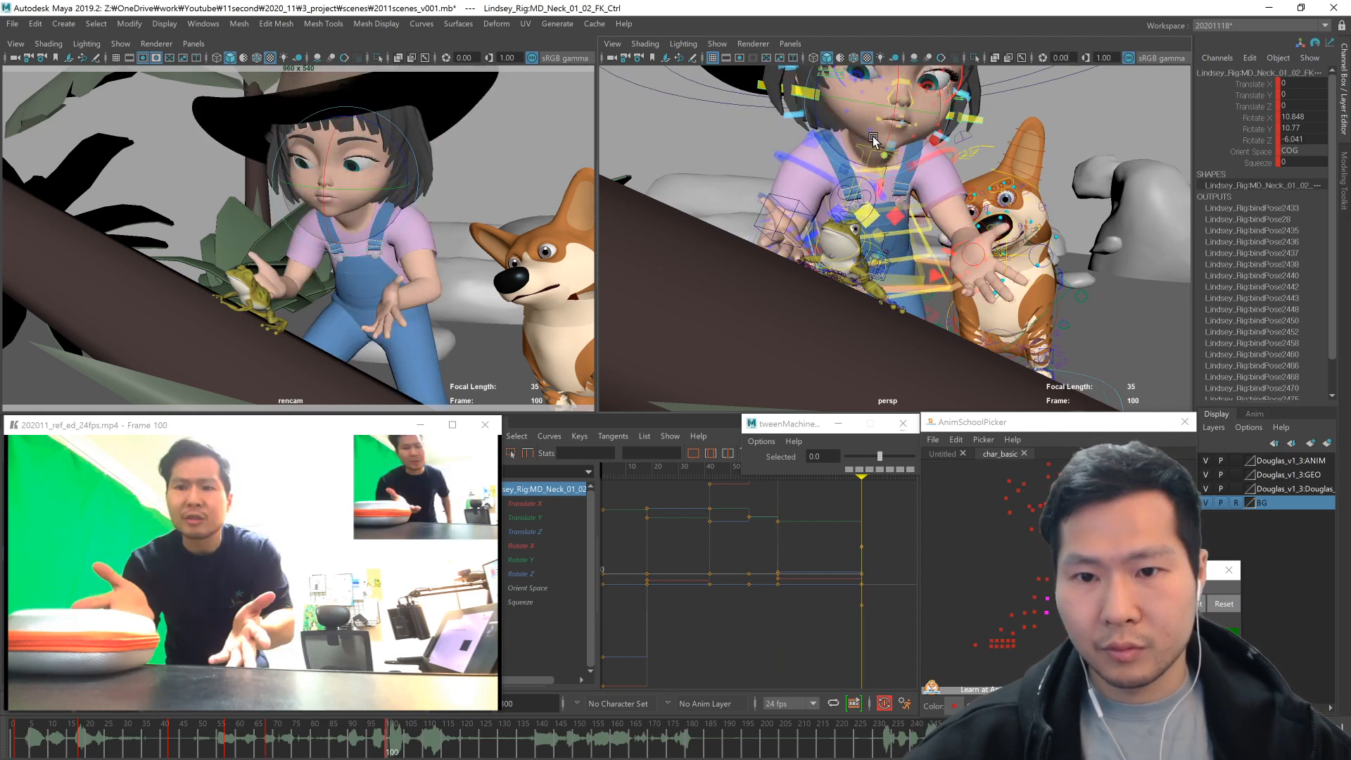
key(w)
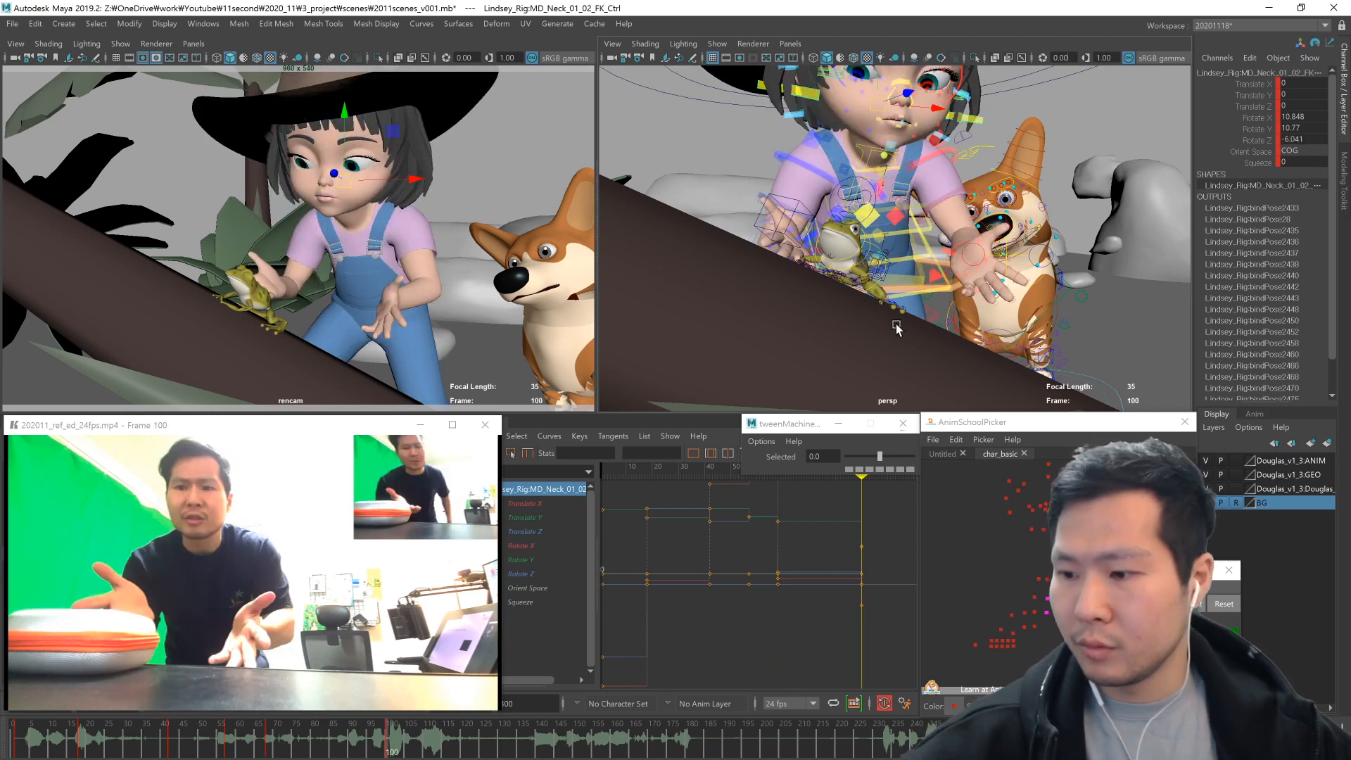
- Tip the girl's head down by rotating the upper neck FK control to about 21.5 in X
click(1097, 521)
alt+drag(1048, 270, 925, 298)
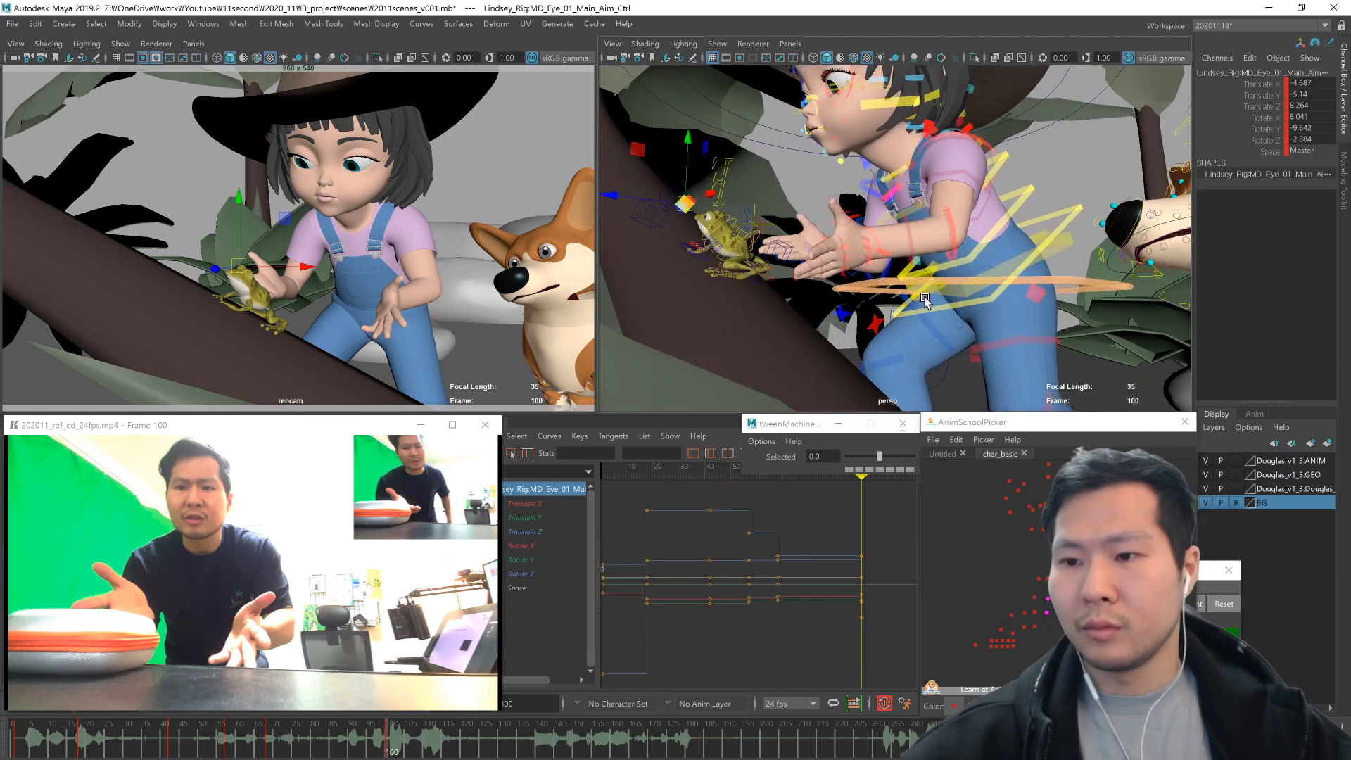
click(926, 313)
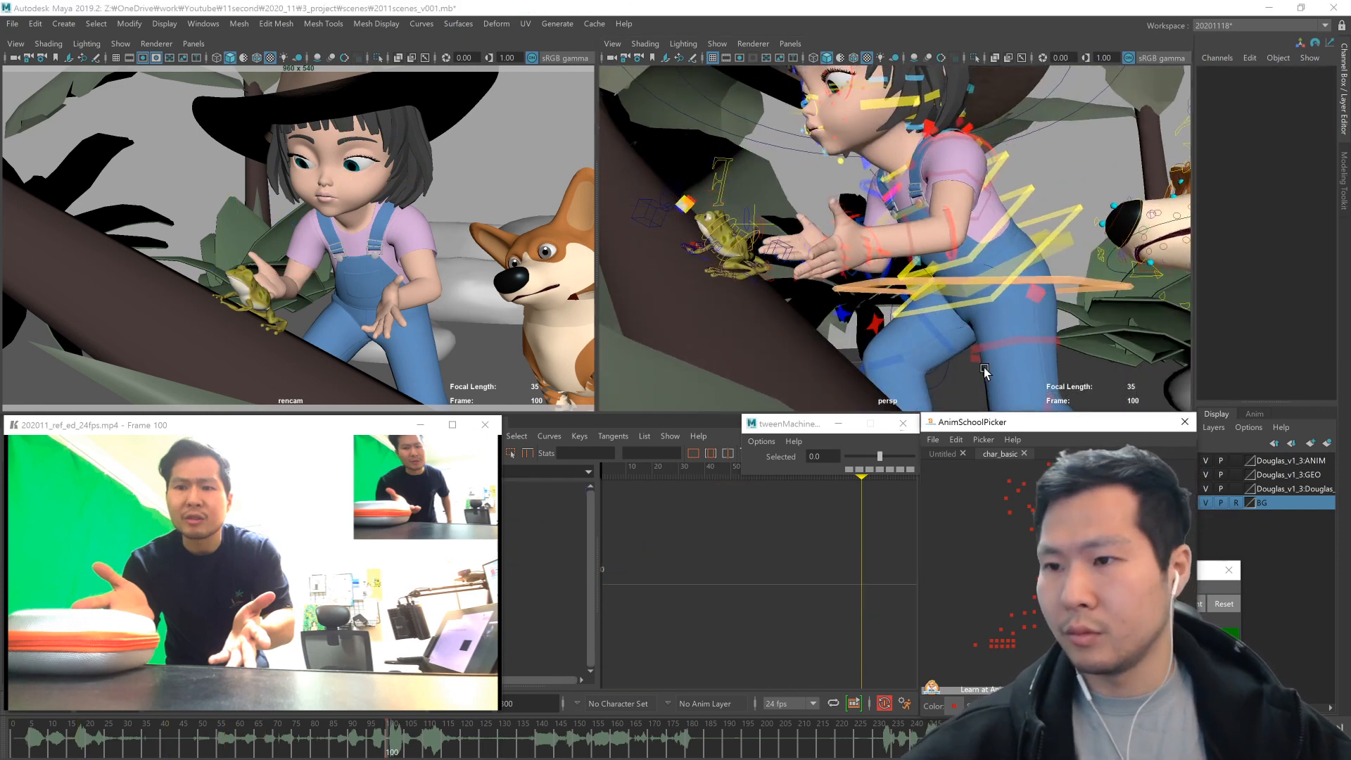
click(1046, 612)
key(e)
alt+drag(992, 338, 921, 317)
drag(841, 176, 872, 373)
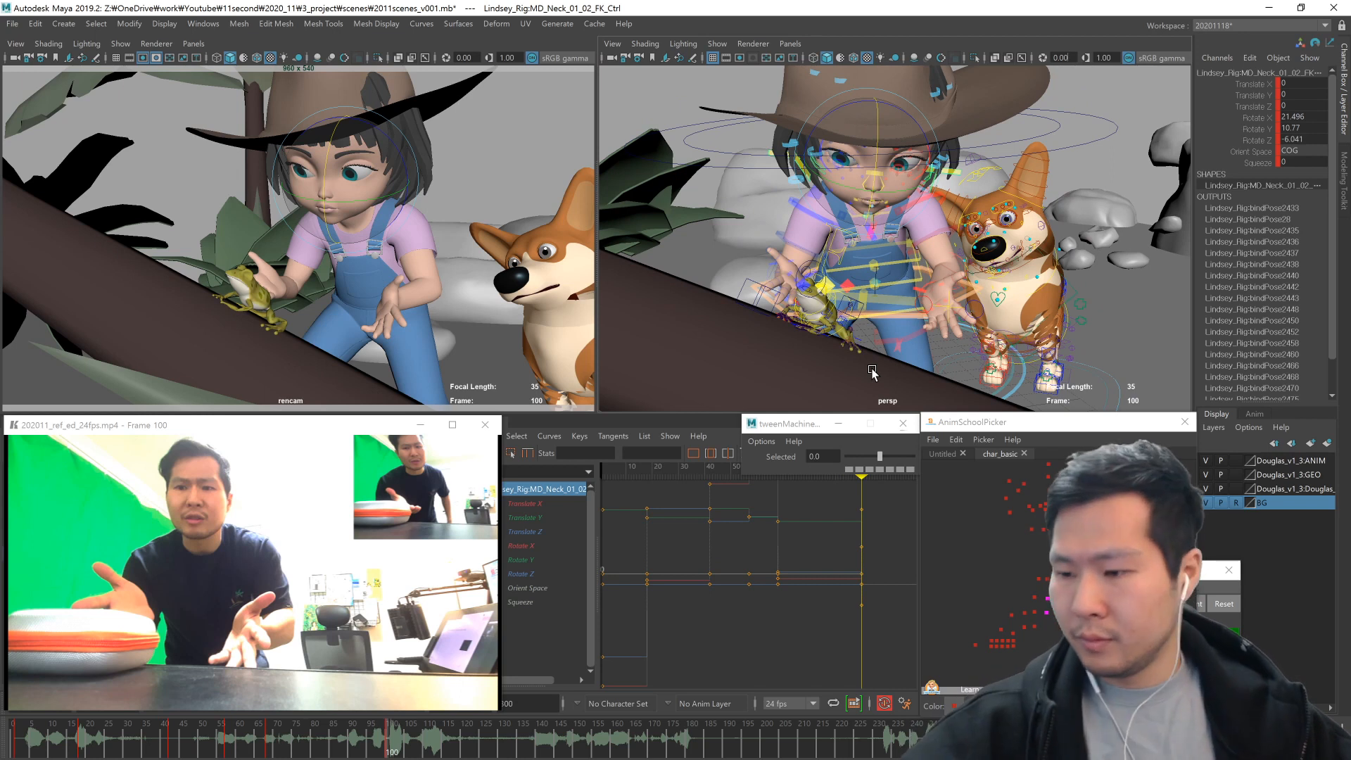
- Shift the main eye aim control to about -4.2, -5.0, 8.4, keeping the girl's gaze on the frog
click(1064, 524)
key(w)
middle_drag(862, 363, 872, 367)
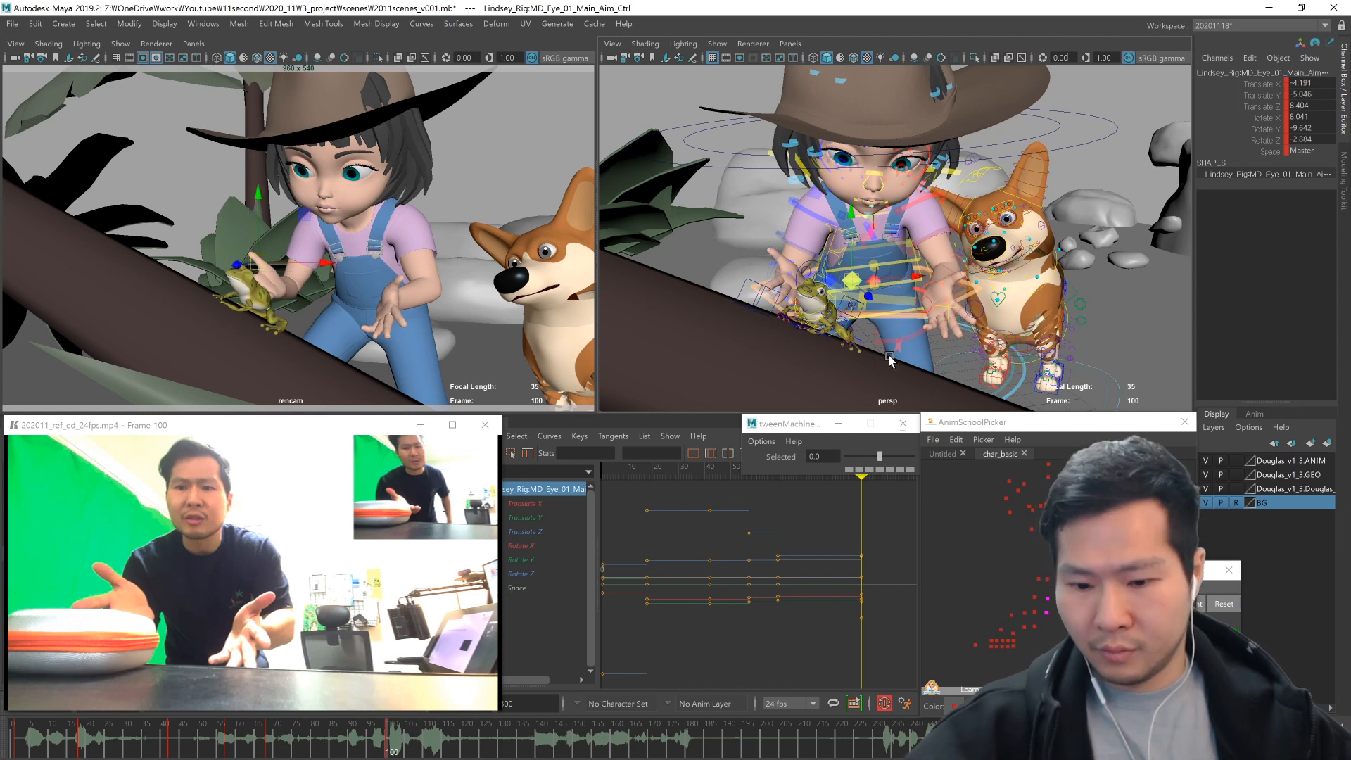
- Compare the poses at frames 68 and 100, then play the blocking from the start against the reference video
key(comma)
key(period)
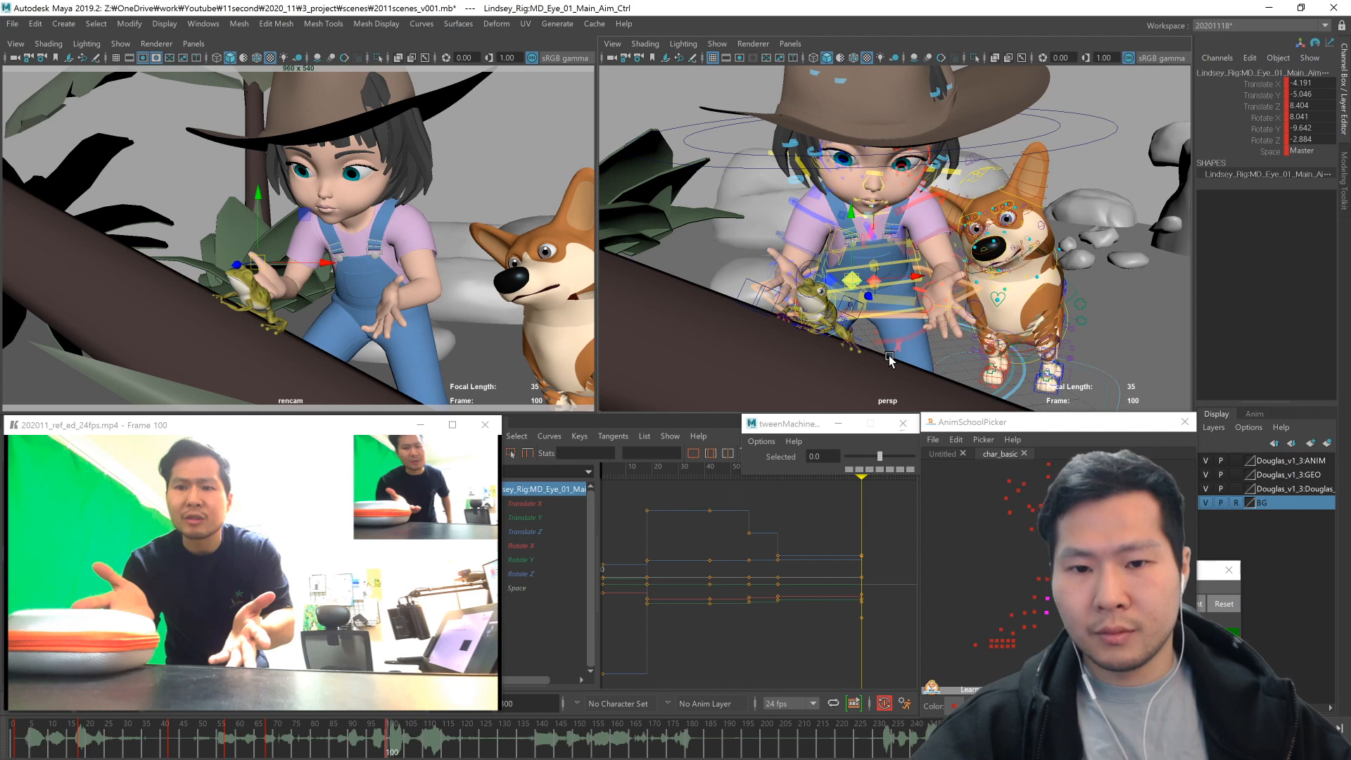
key(comma)
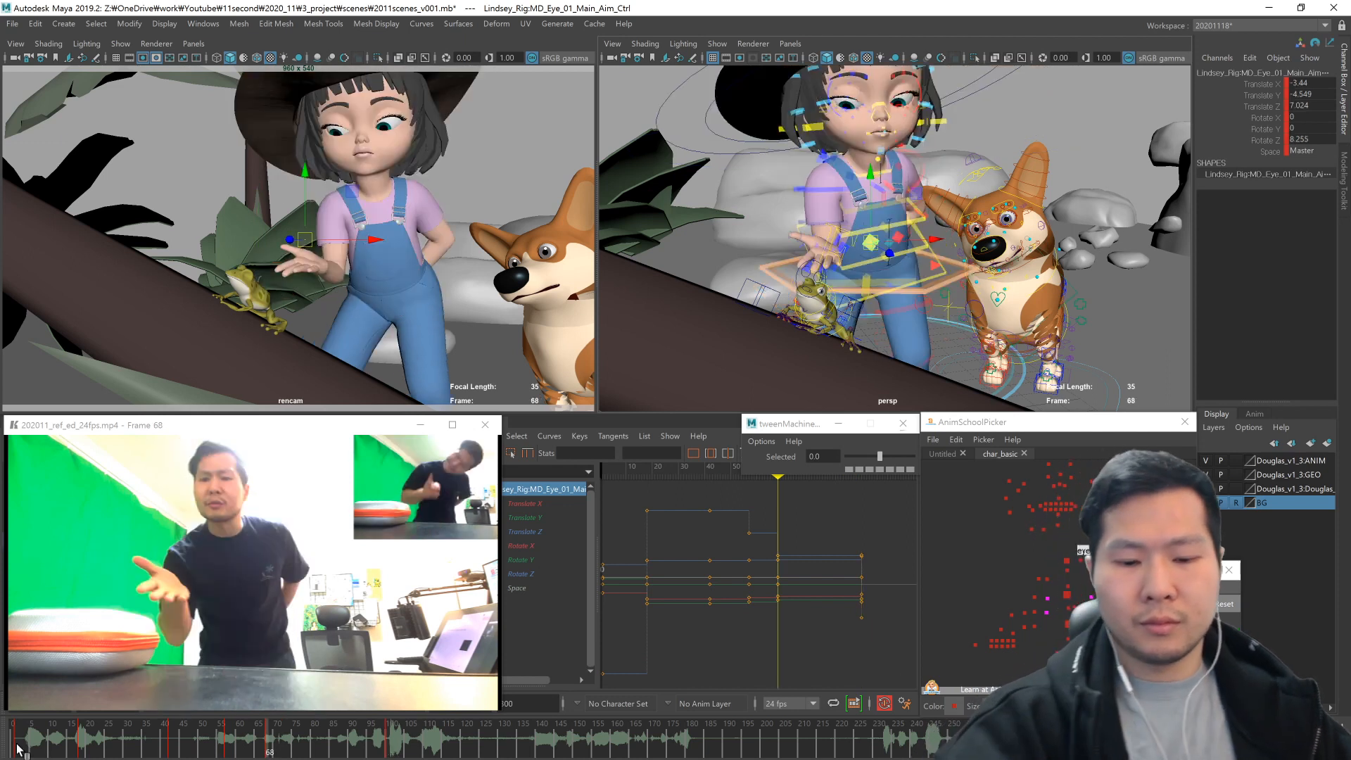
click(13, 744)
key(alt+v)
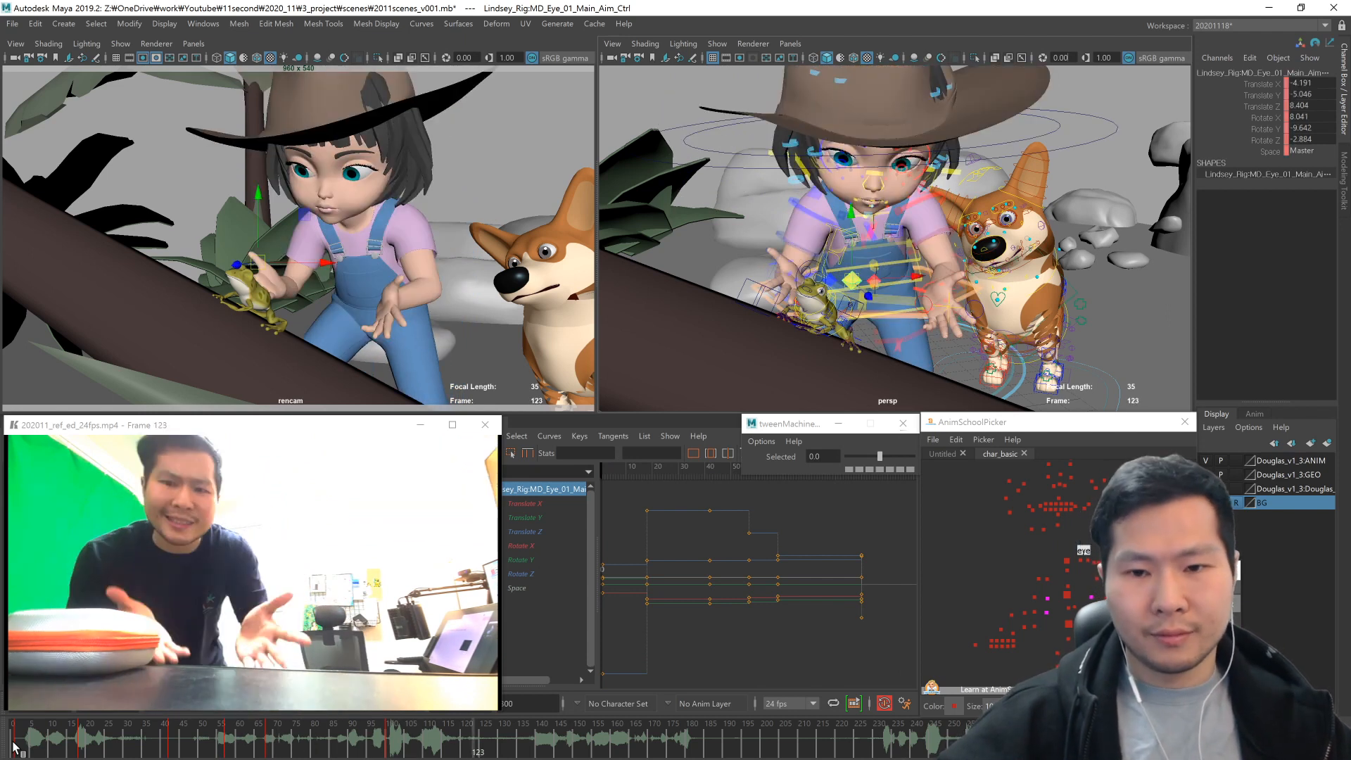
key(alt+v)
key(comma)
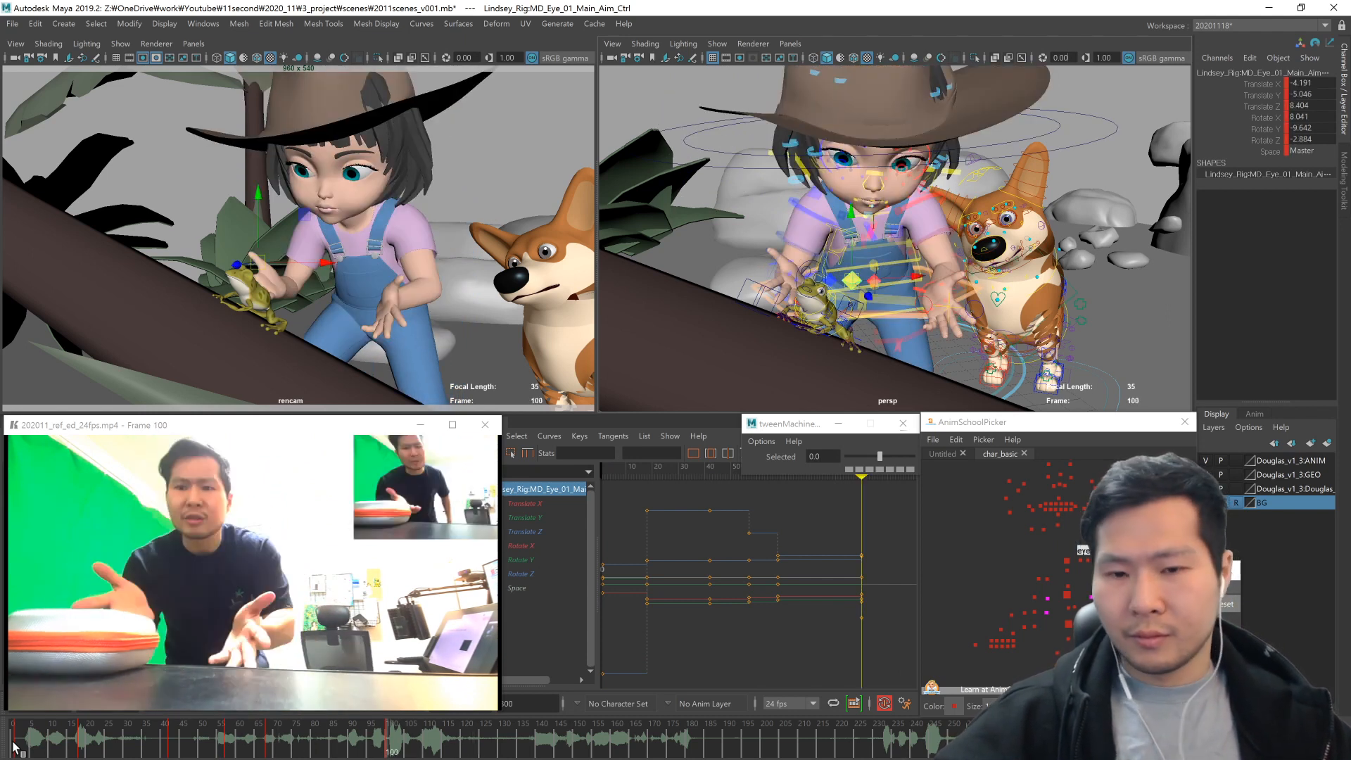
- Examine the frame 100 pose around the frog's eye and the girl's gaze, torso and COG from several angles
alt+drag(830, 362, 811, 371)
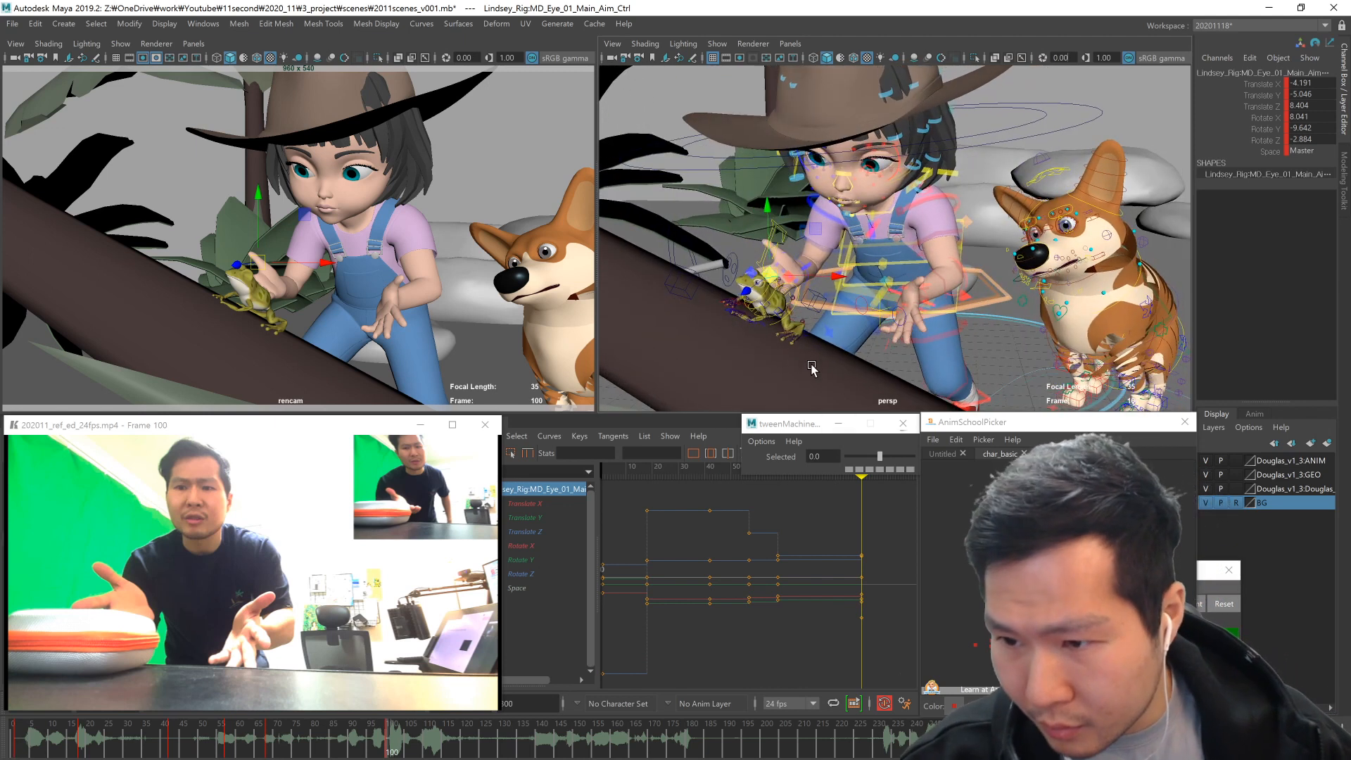
alt+right_drag(811, 370, 928, 353)
alt+middle_drag(788, 387, 935, 355)
alt+drag(935, 355, 869, 368)
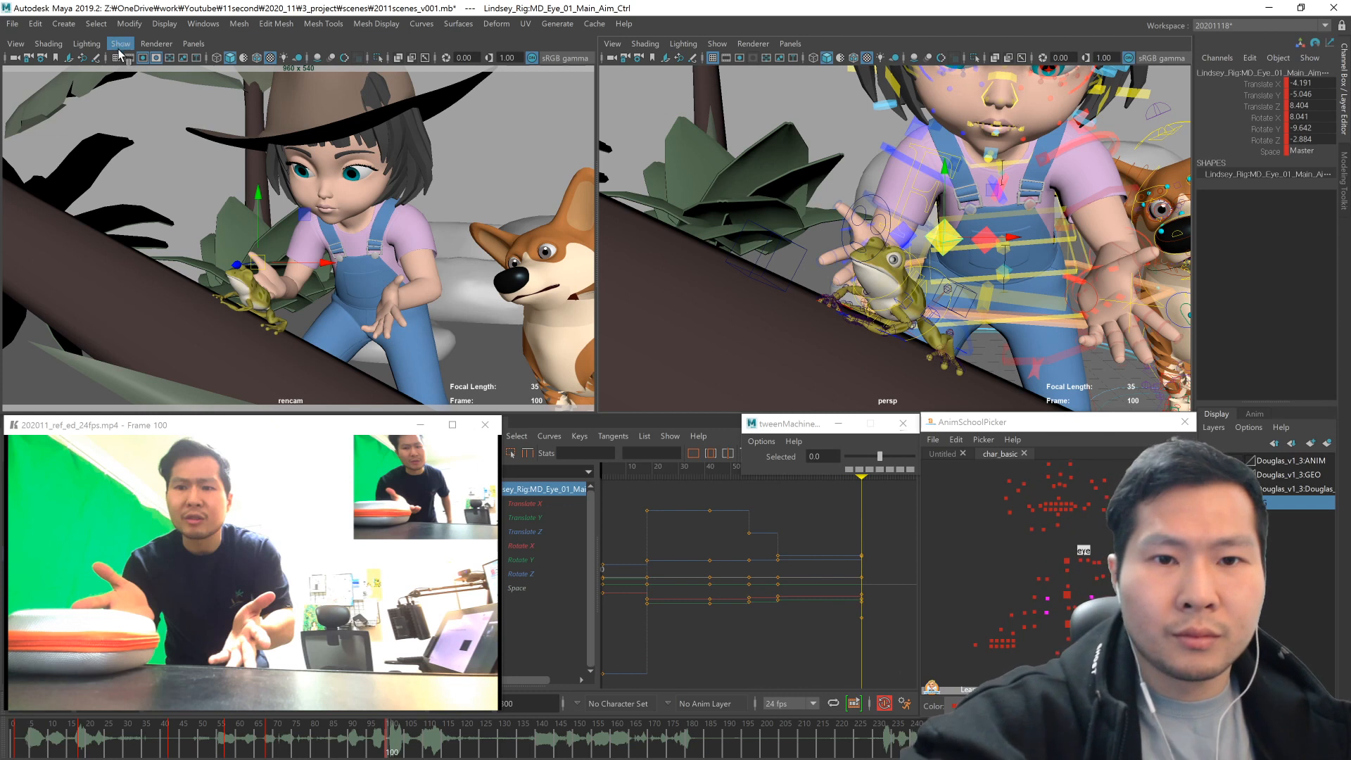
scroll(839, 325, up, 5)
click(900, 335)
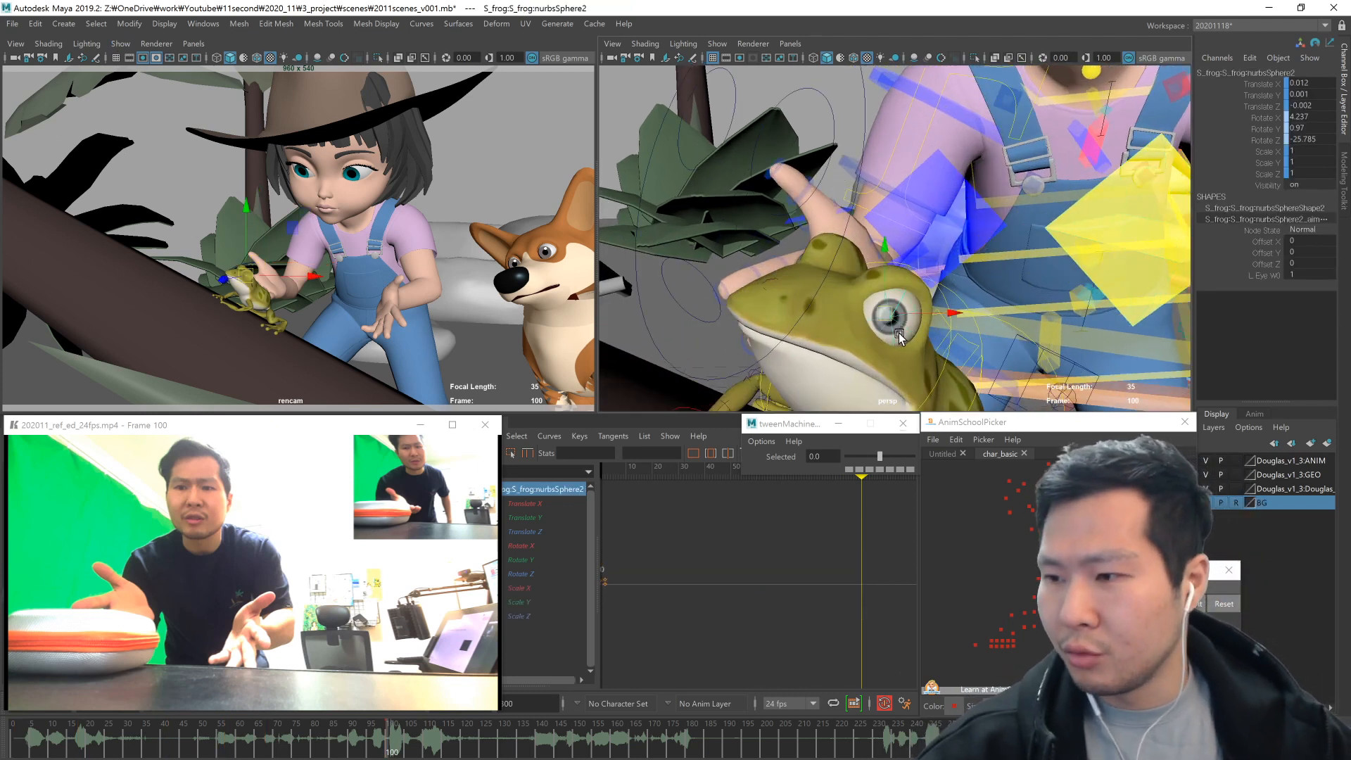
alt+right_drag(862, 374, 793, 379)
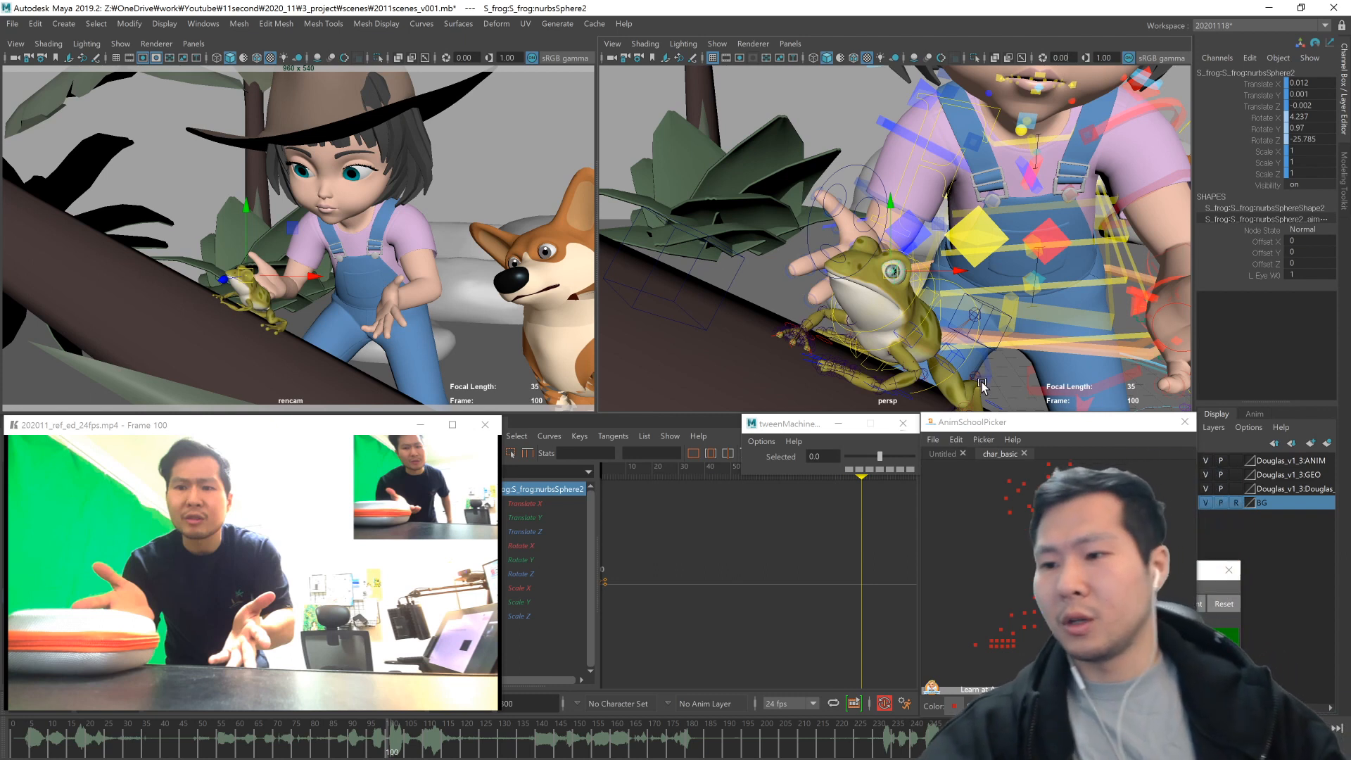
key(f)
alt+drag(988, 367, 915, 355)
alt+right_drag(915, 356, 817, 338)
alt+drag(817, 338, 908, 348)
alt+right_drag(908, 349, 872, 348)
alt+drag(872, 348, 906, 352)
mouse_move(906, 351)
alt+right_down()
mouse_move(781, 347)
mouse_move(906, 352)
alt+right_up()
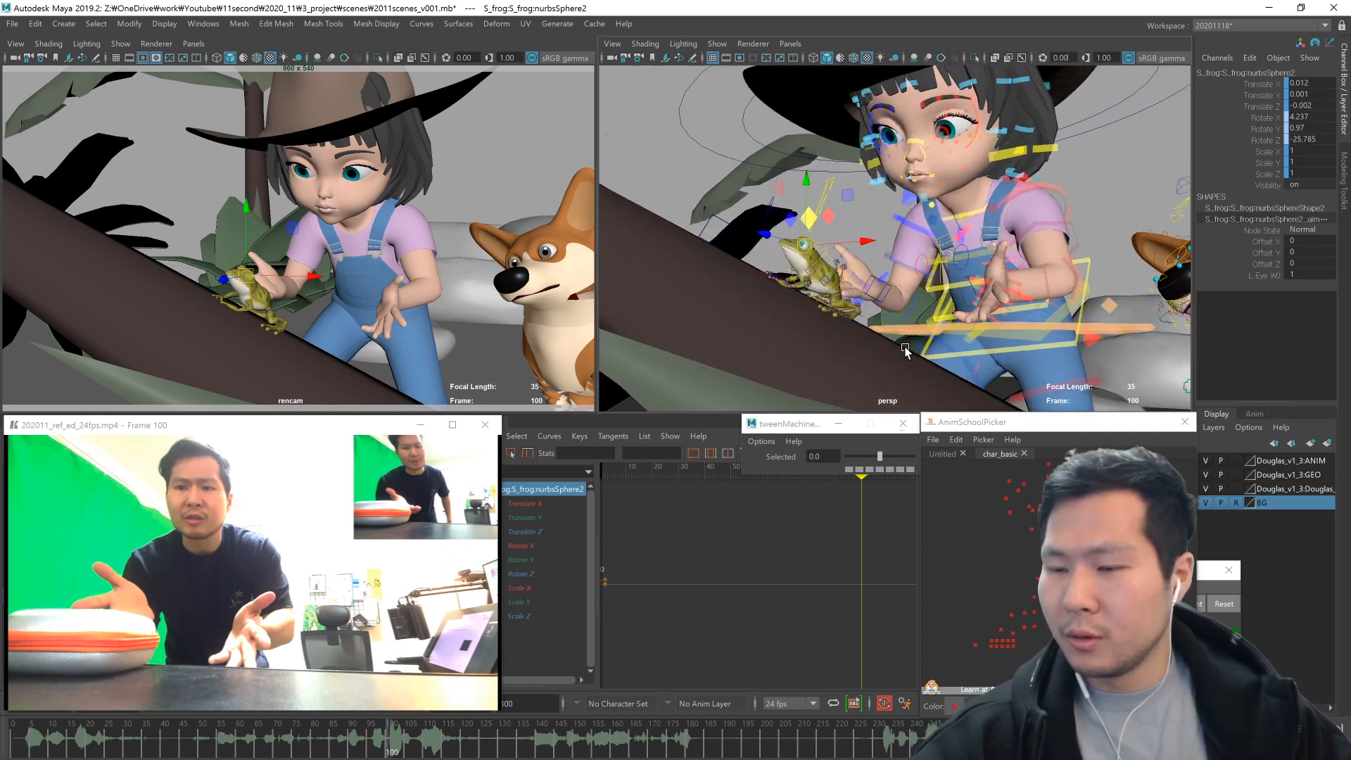
alt+drag(905, 351, 908, 359)
alt+right_drag(908, 359, 943, 349)
click(1071, 359)
alt+drag(943, 350, 960, 359)
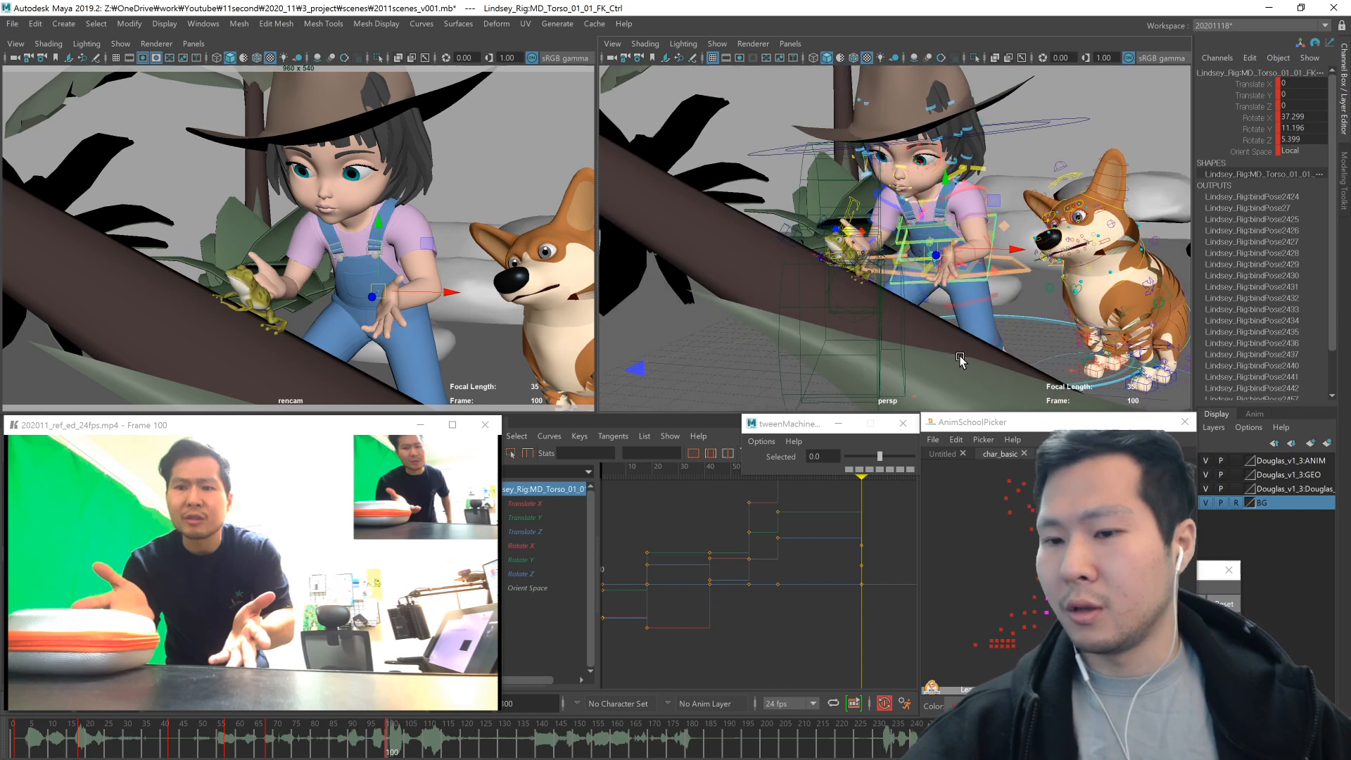
click(1016, 275)
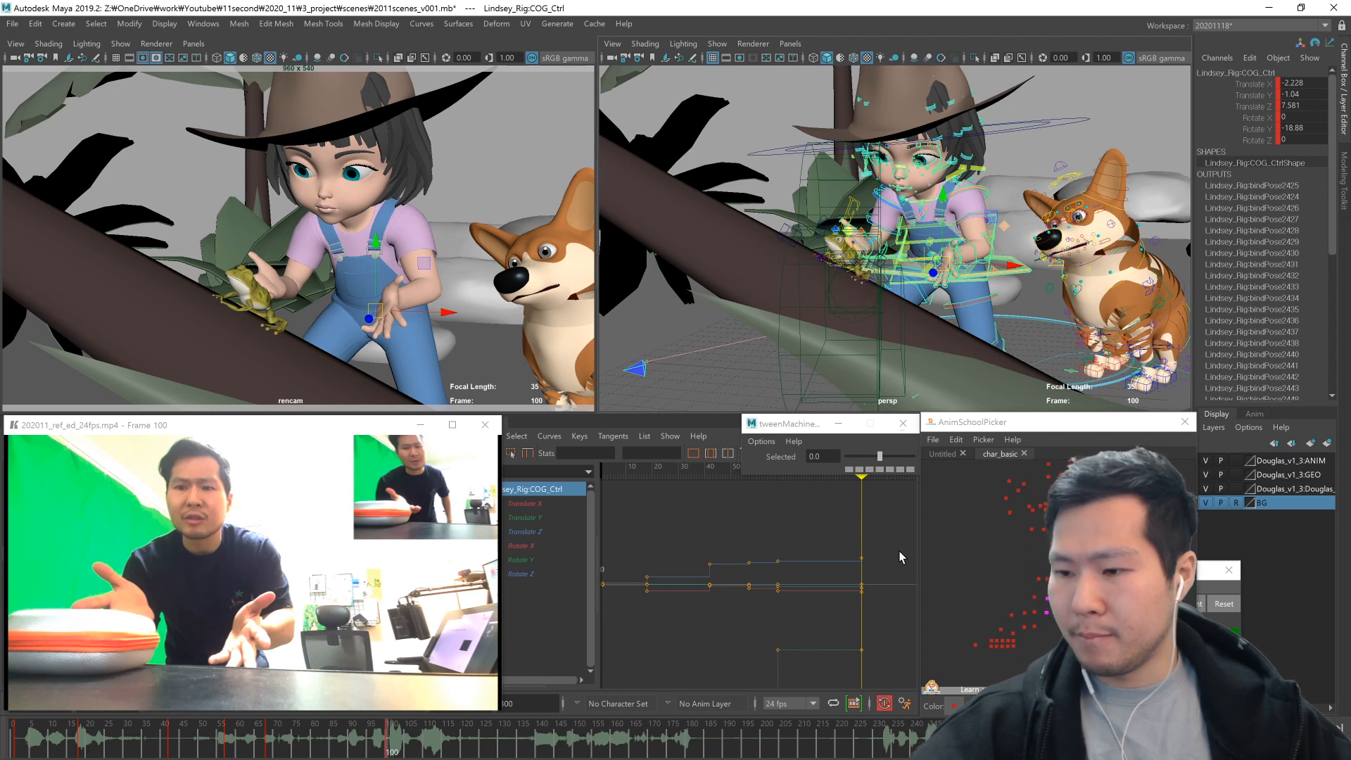
click(994, 570)
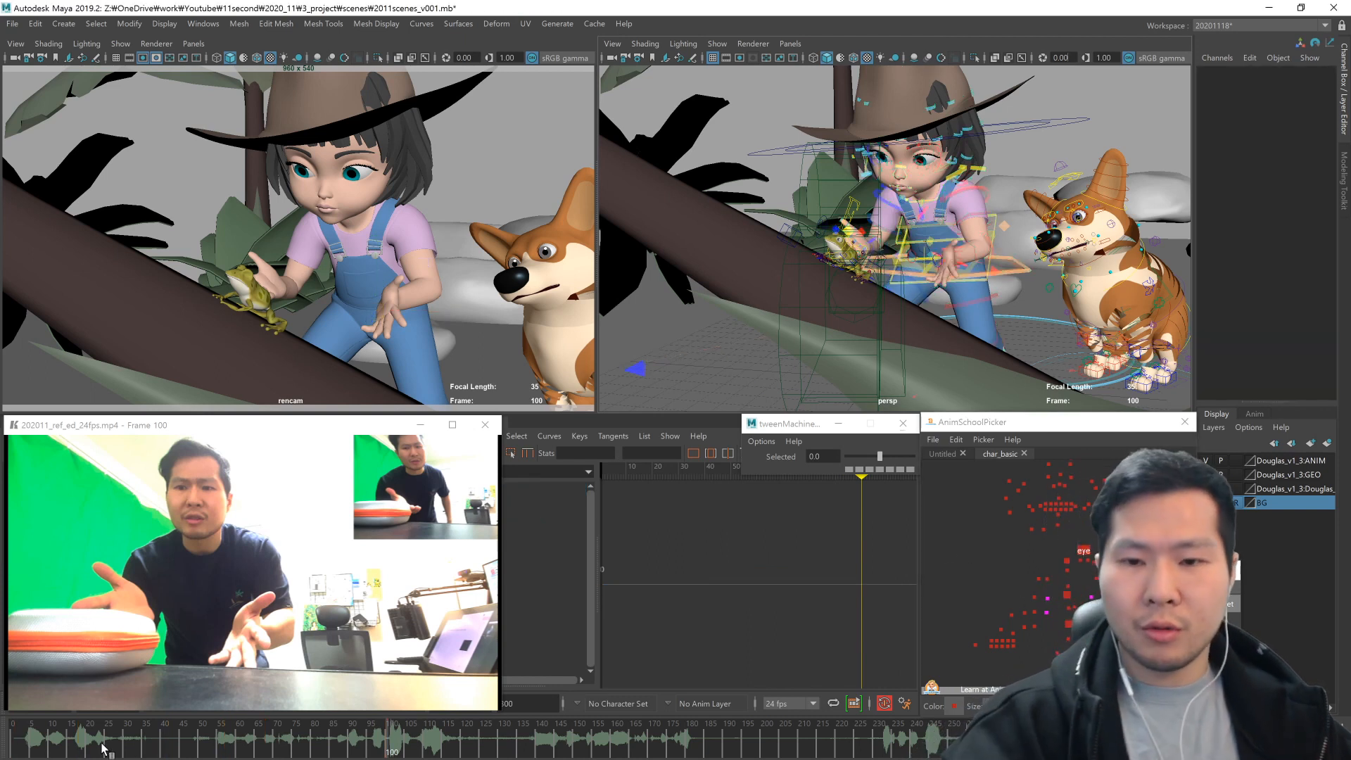
- Play back the shot from the start, then go to frame 183 and key all of the girl's controls
drag(105, 749, 3, 743)
key(alt+v)
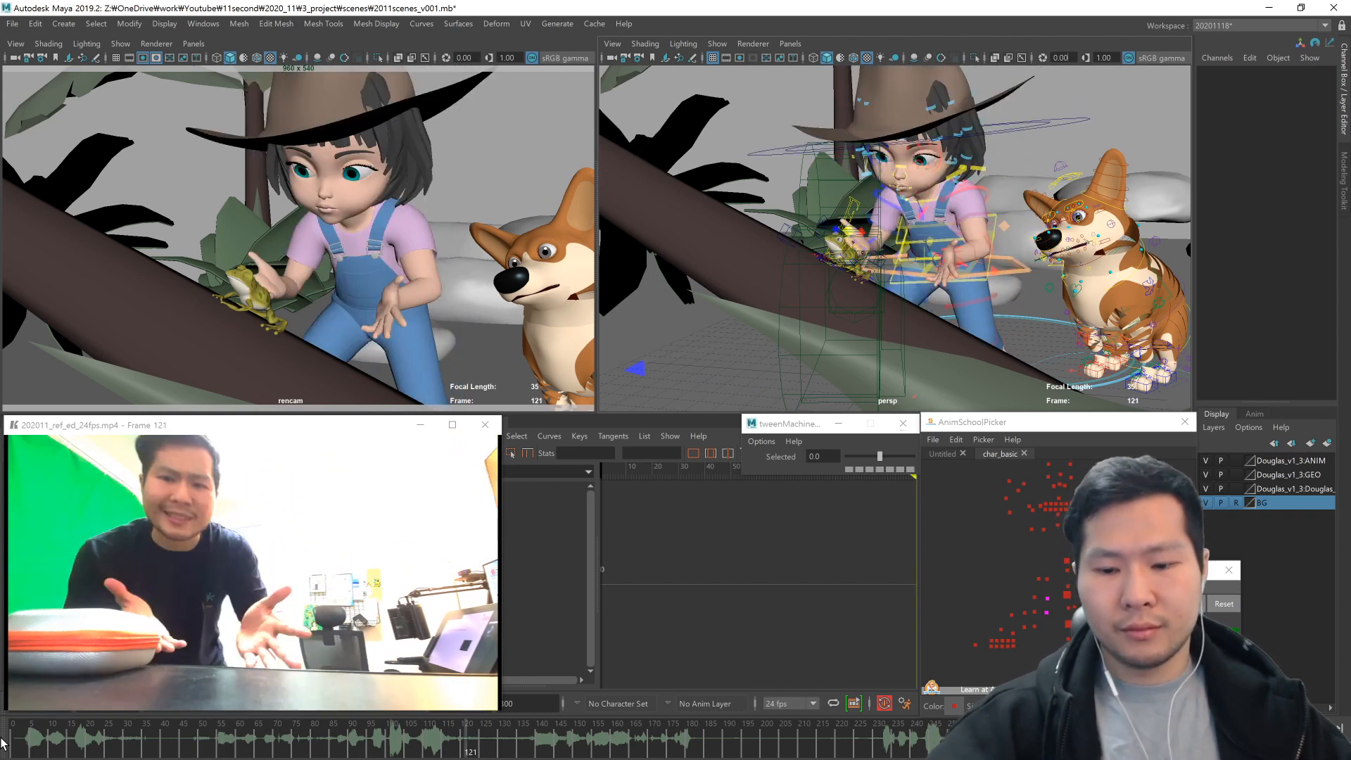
drag(396, 740, 704, 752)
click(1132, 493)
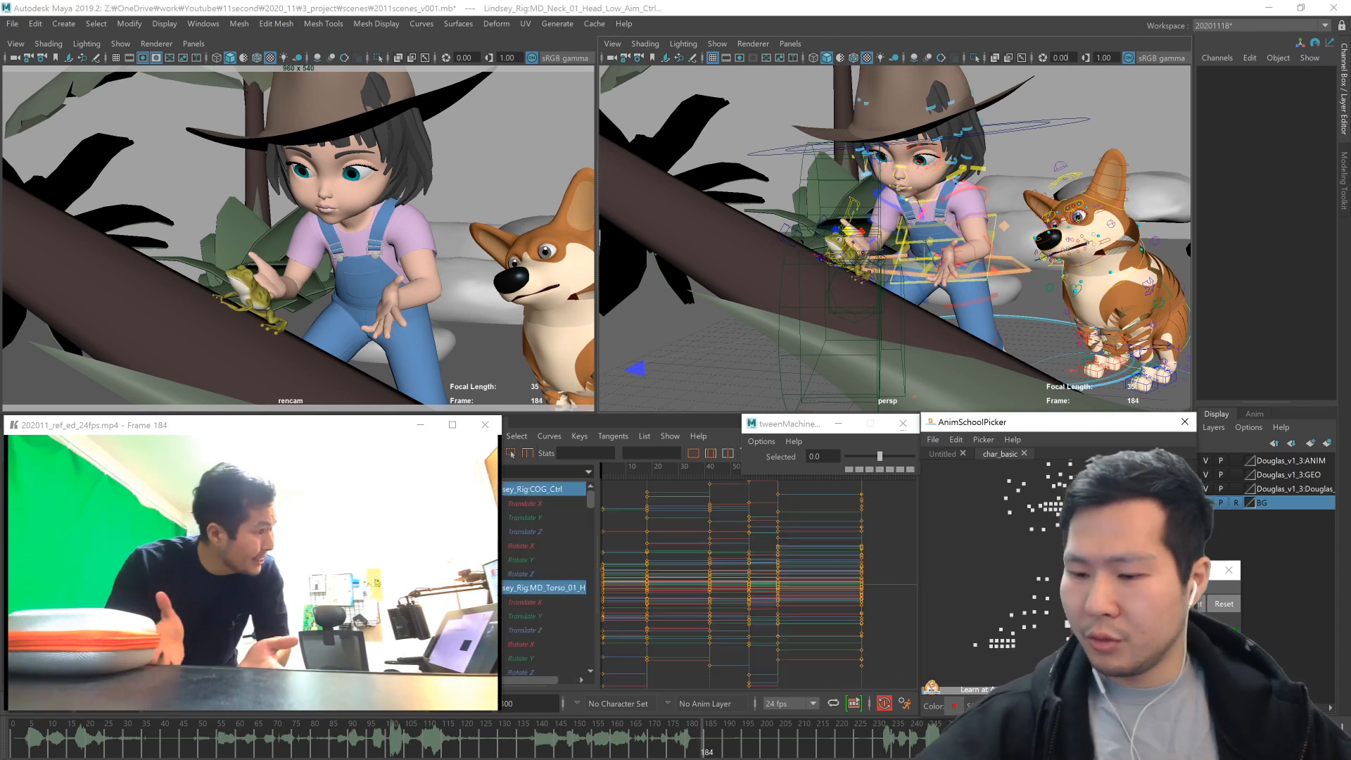
alt+drag(1081, 336, 1099, 357)
click(1125, 486)
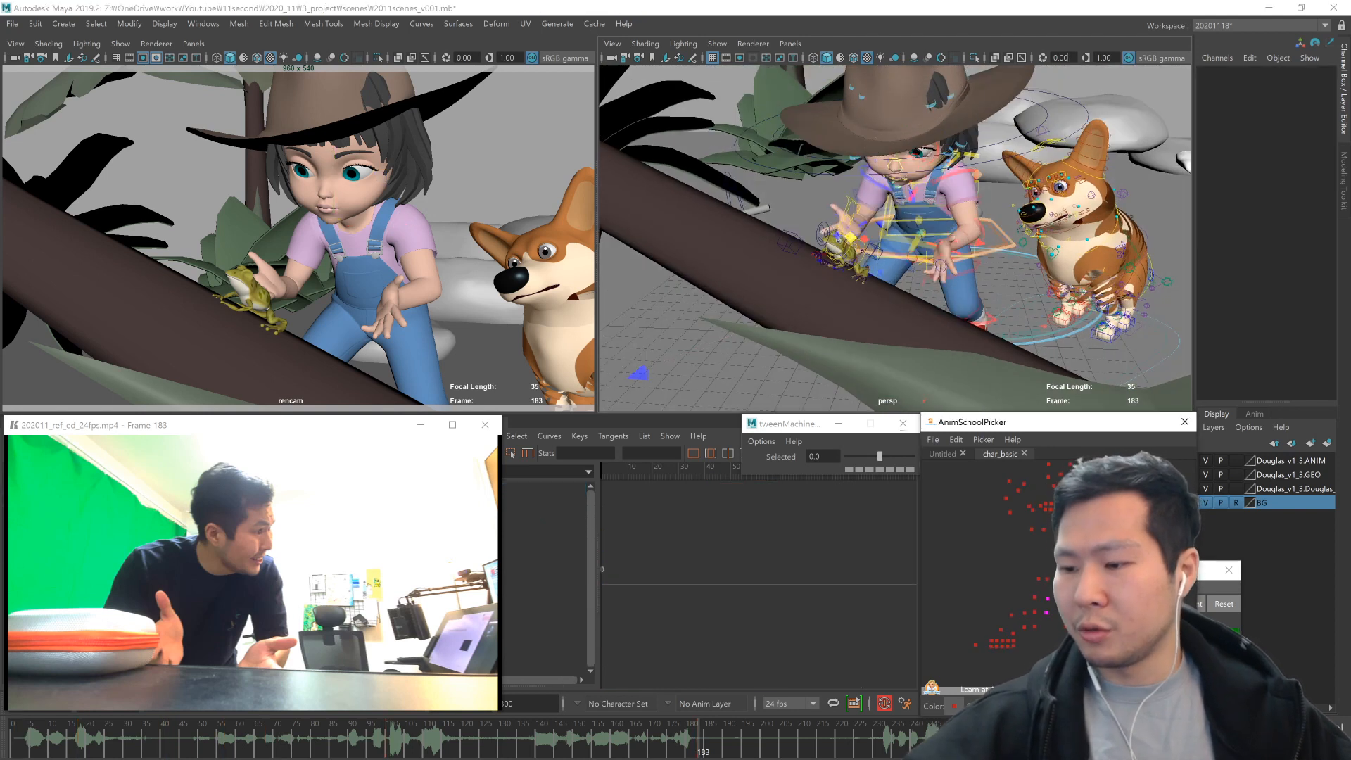
- Turn the COG control toward the dog to about 13.4 in Rotate Y and move it to about -3.0, -1.3, 6.5
click(1105, 598)
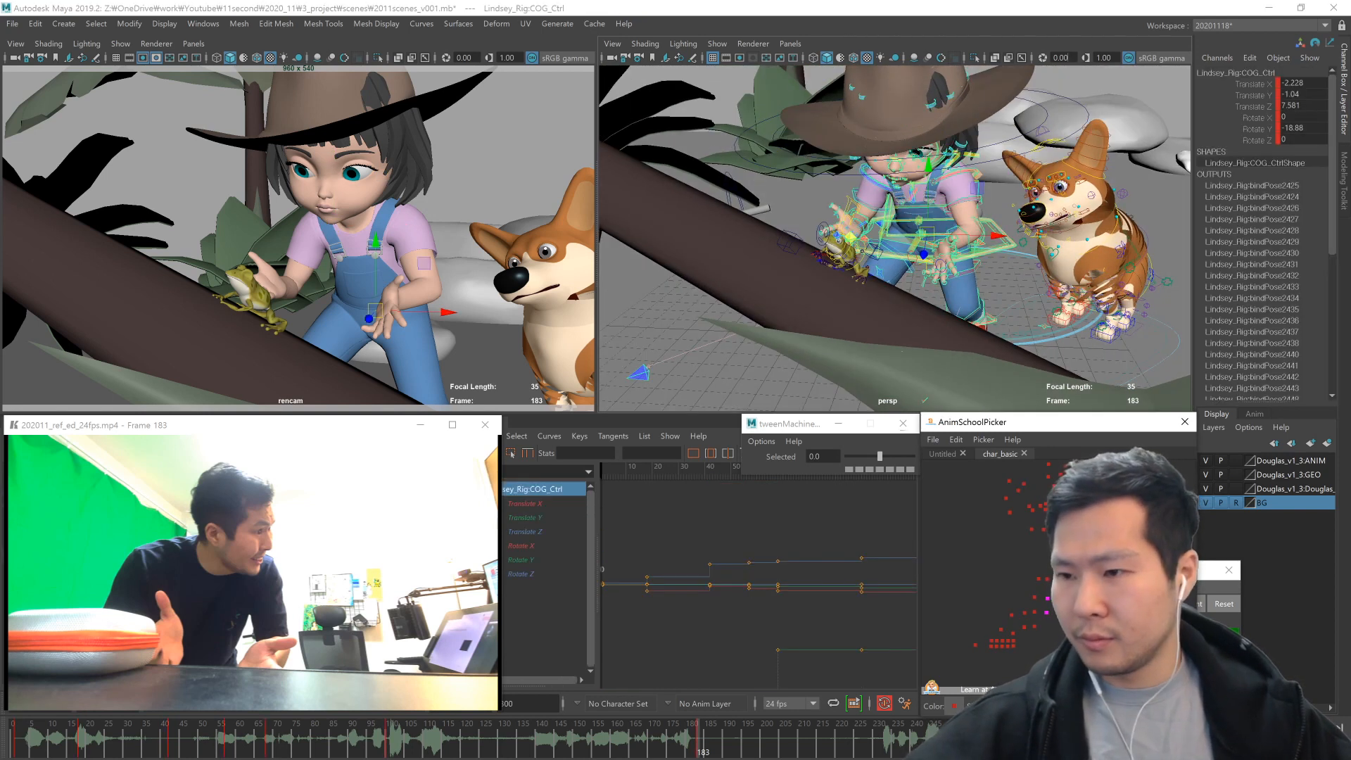
key(comma)
key(e)
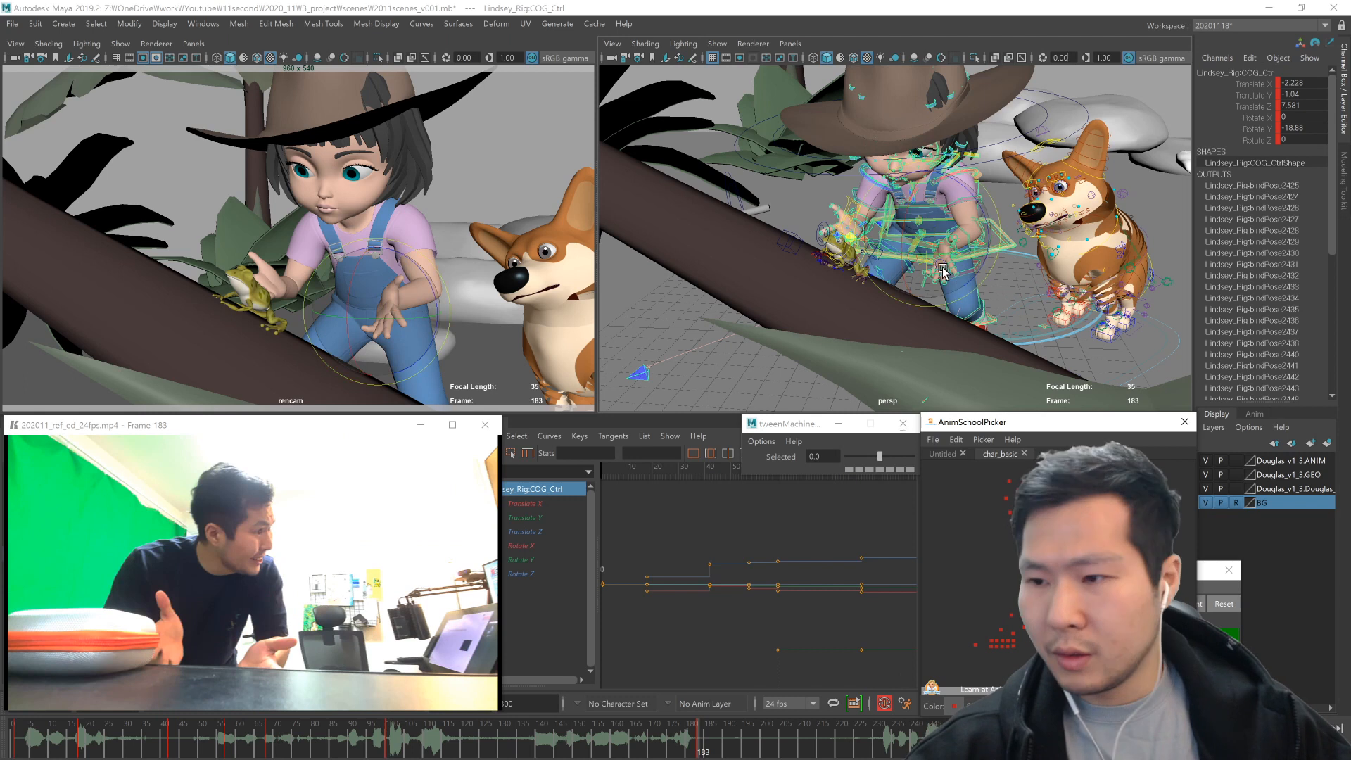
drag(934, 264, 1006, 315)
key(w)
middle_drag(954, 292, 908, 302)
alt+drag(908, 302, 876, 369)
alt+right_drag(876, 370, 889, 384)
alt+drag(985, 367, 905, 345)
middle_drag(991, 350, 974, 347)
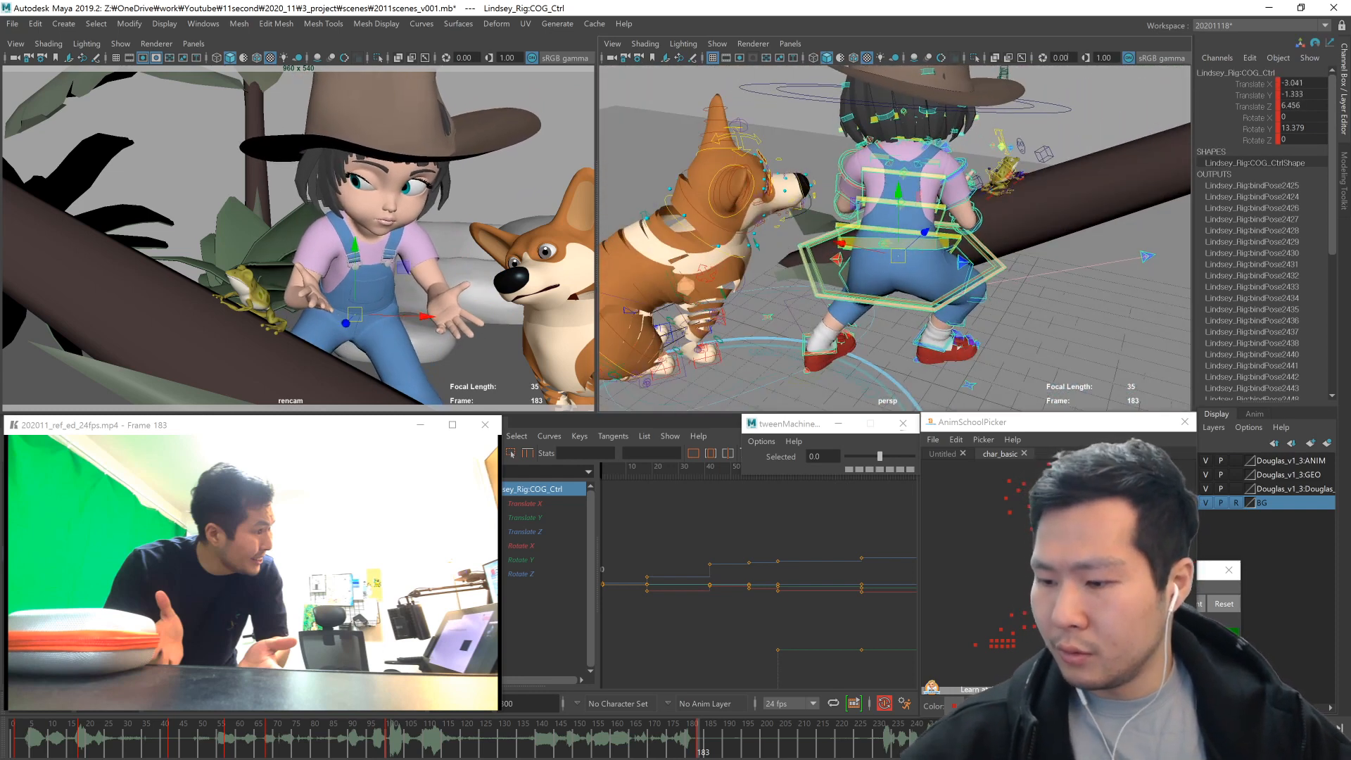
- Turn the girl's right and left foot controls to about 16.7 and 18.9 in Rotate Y, and try zeroing the hip control's rotation
click(943, 344)
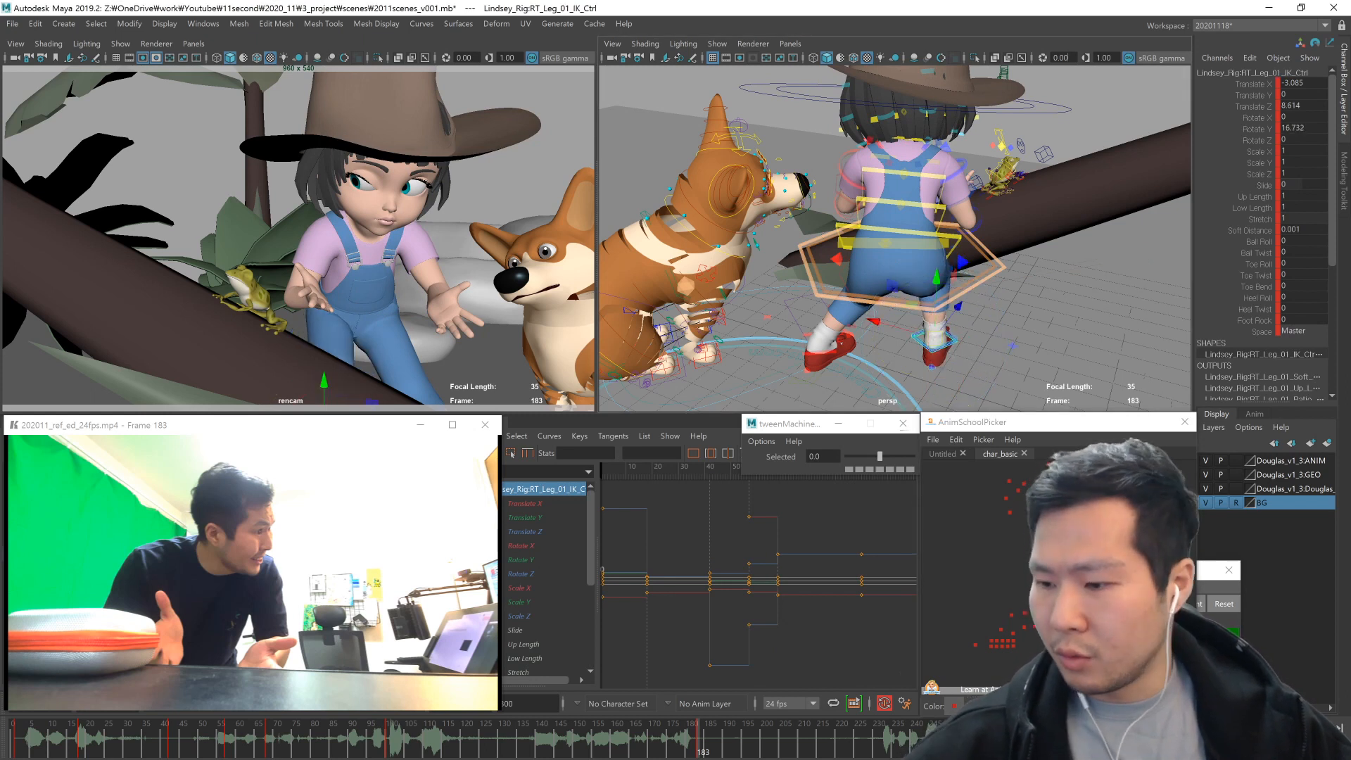
click(870, 360)
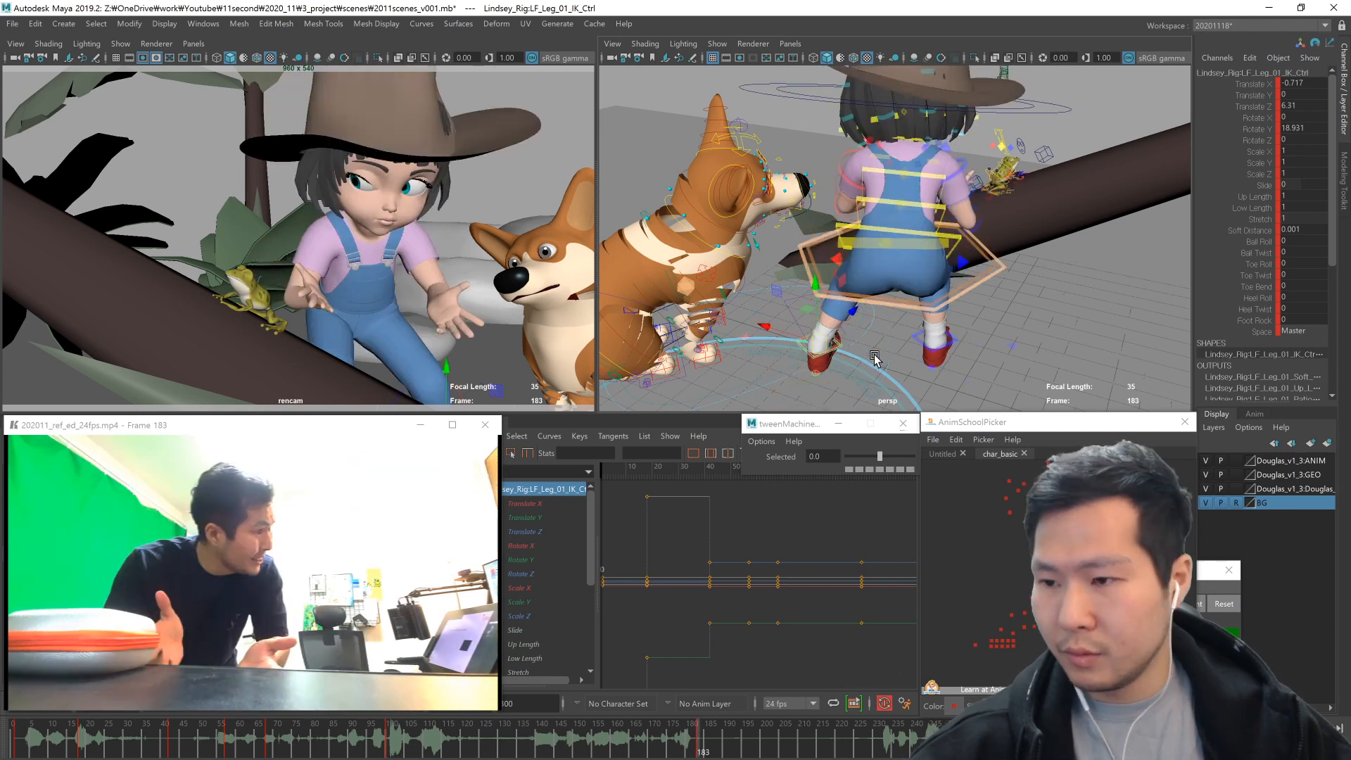
click(941, 243)
drag(1299, 139, 1302, 118)
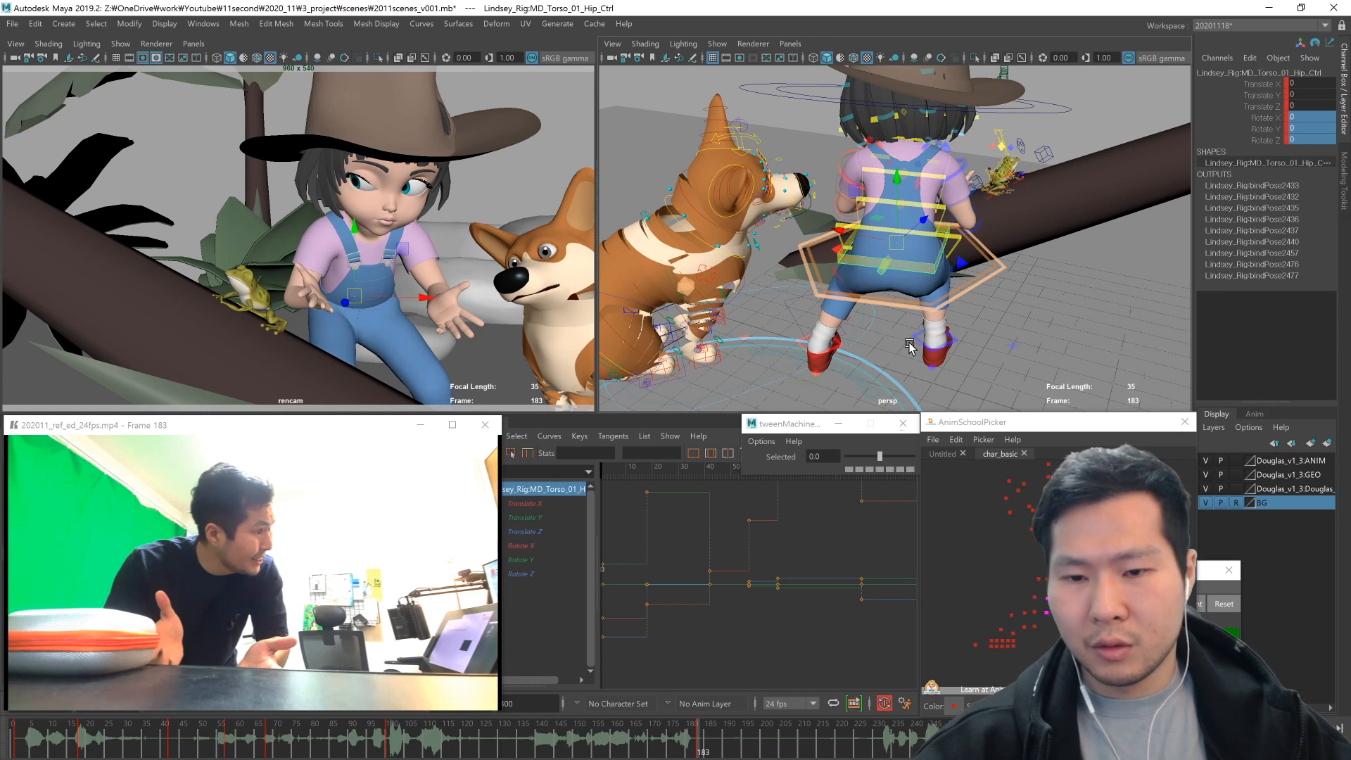
key(ctrl+z)
- Compare the frame 183 pose with frame 100 from several angles and scrub the surrounding frames against the reference video
alt+drag(941, 295, 915, 225)
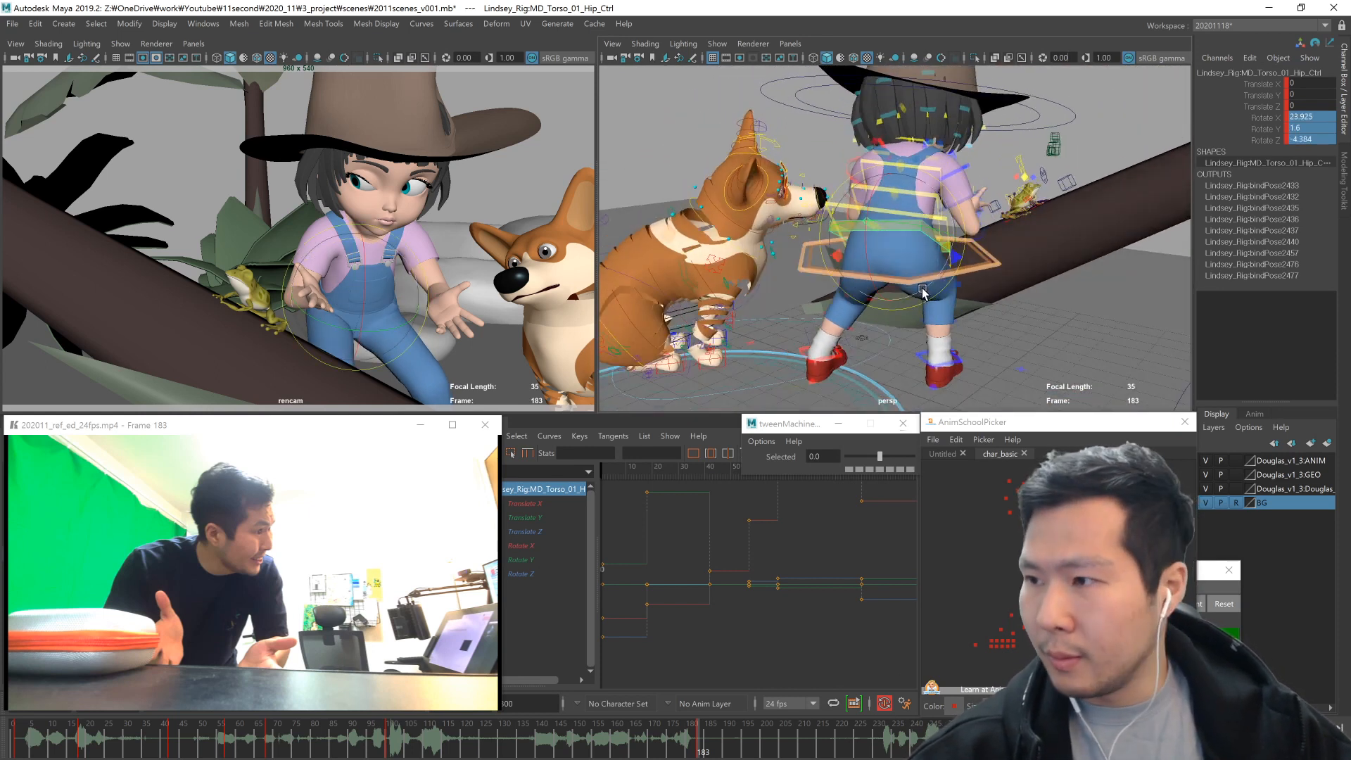
drag(908, 299, 1020, 359)
key(comma)
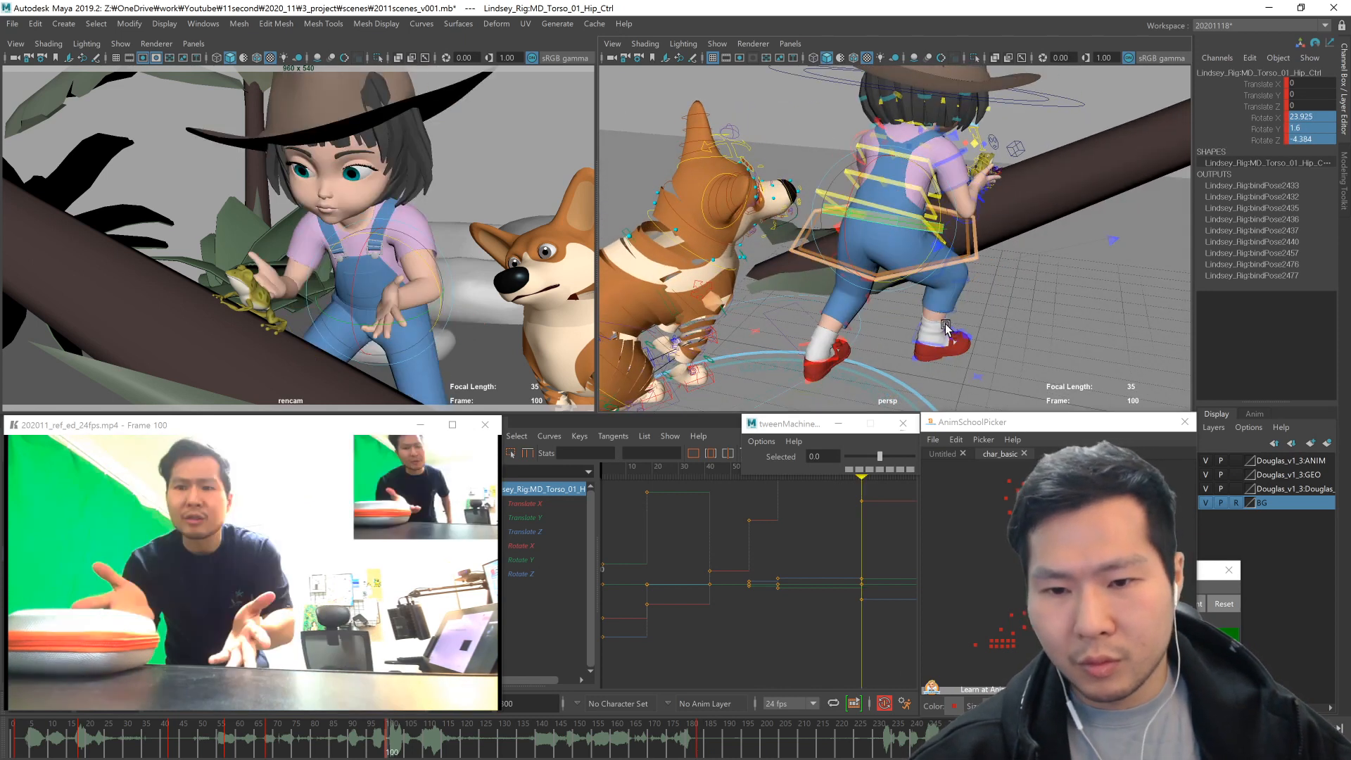
key(period)
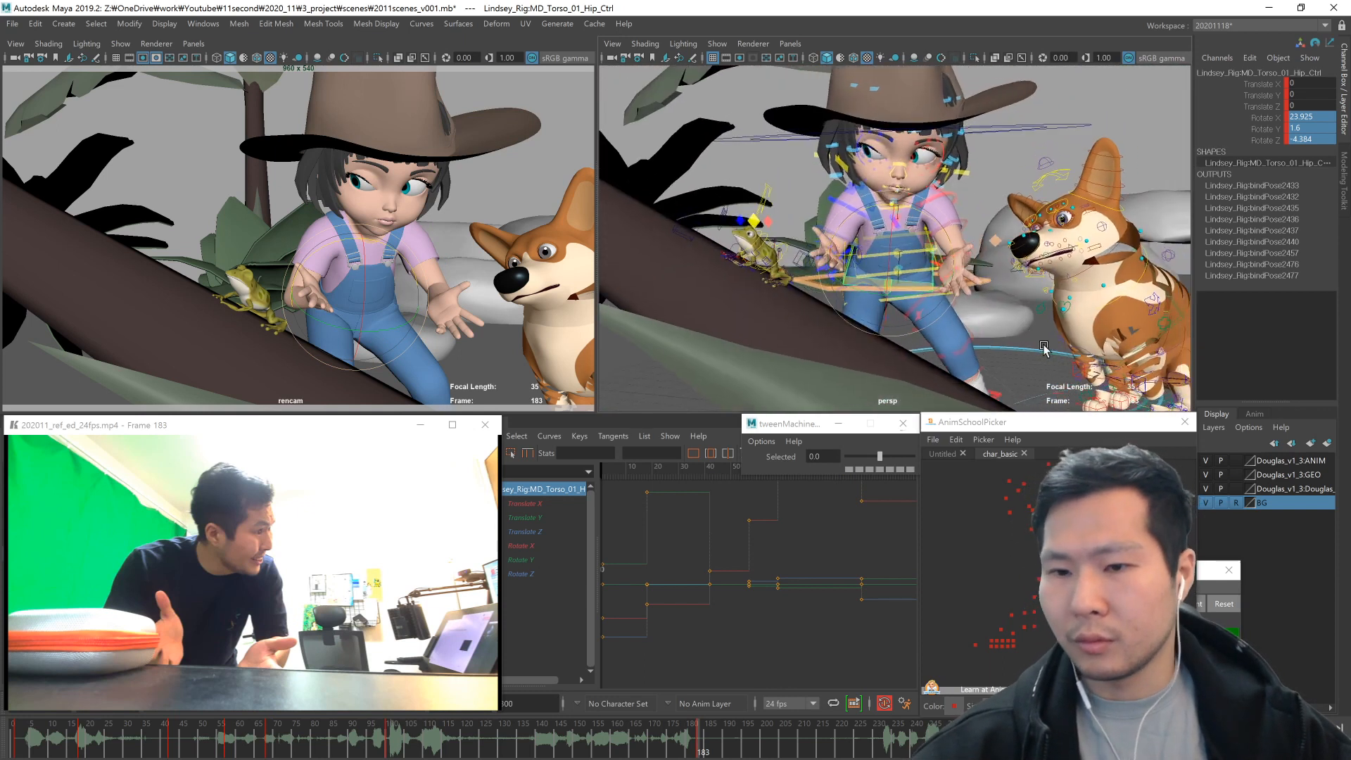
key(comma)
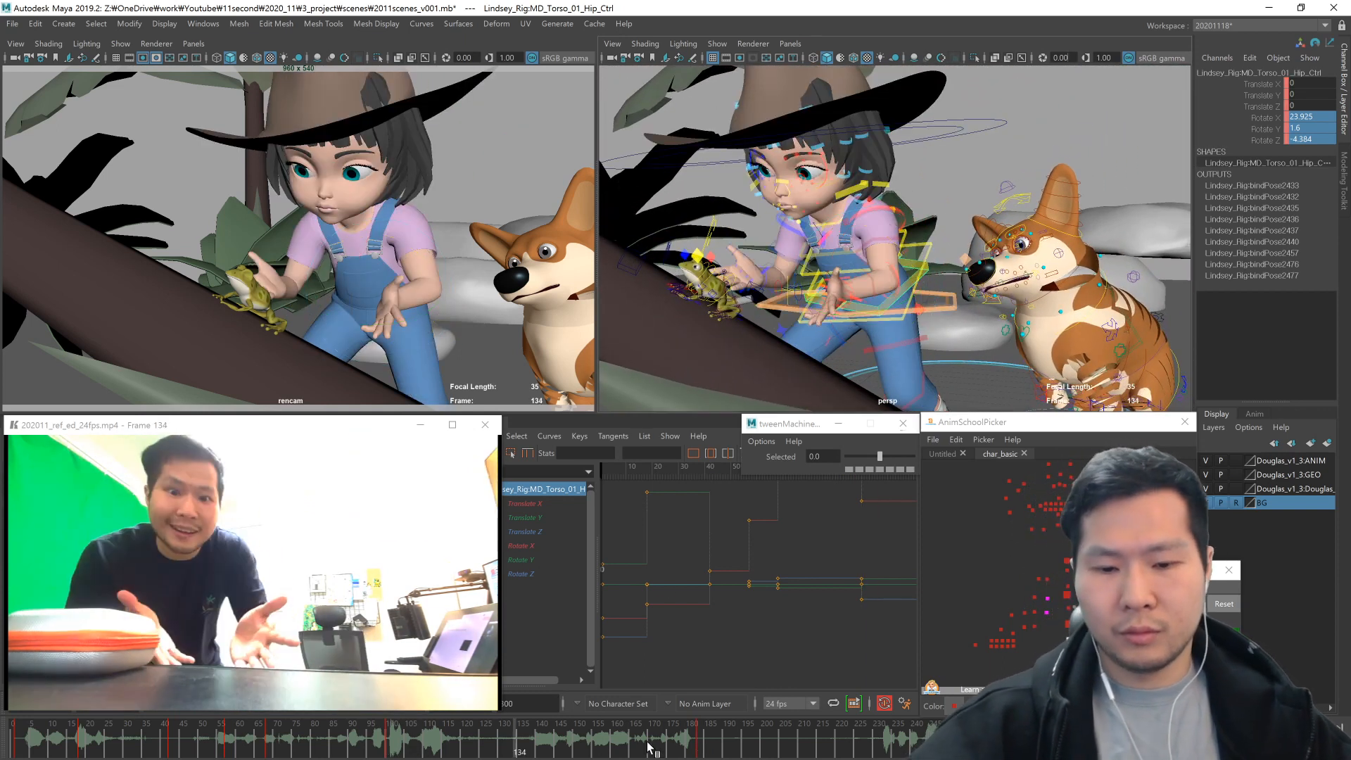
click(774, 744)
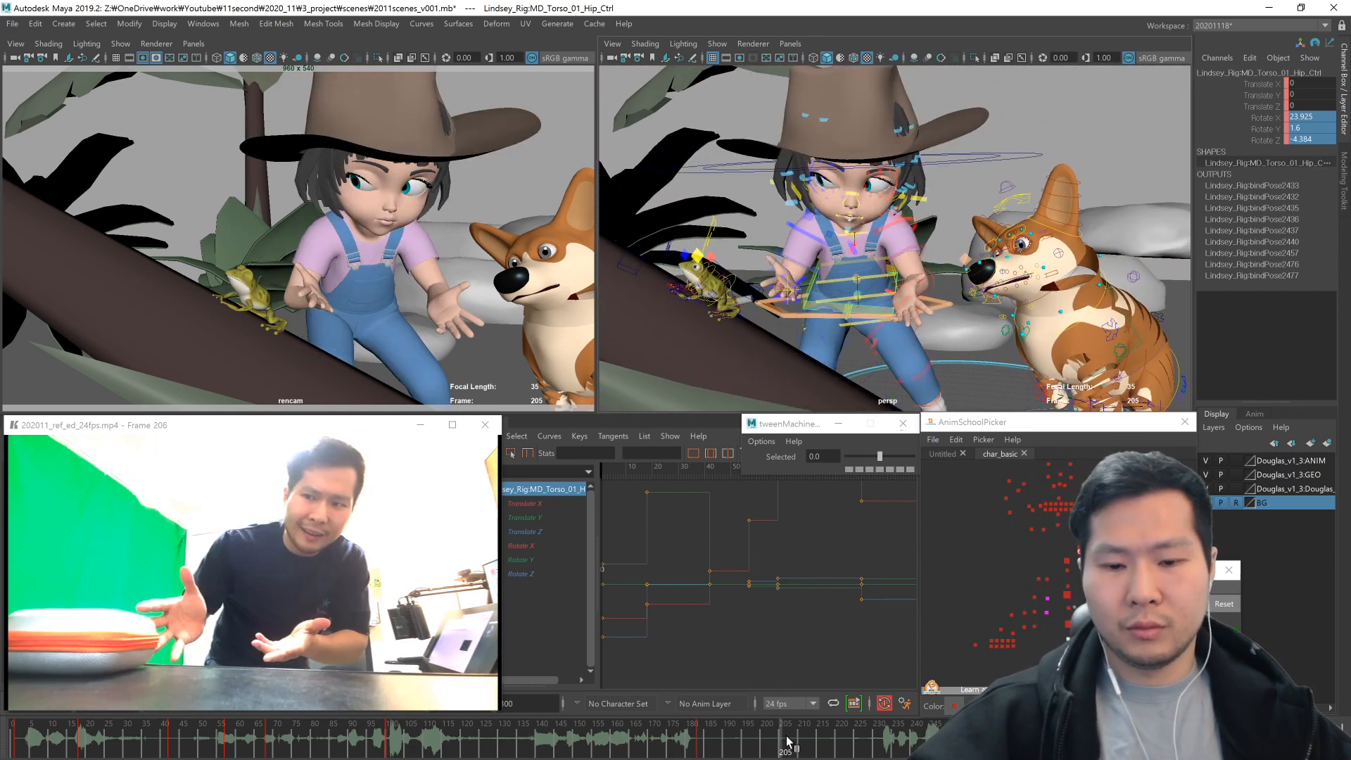
drag(774, 744, 743, 743)
key(comma)
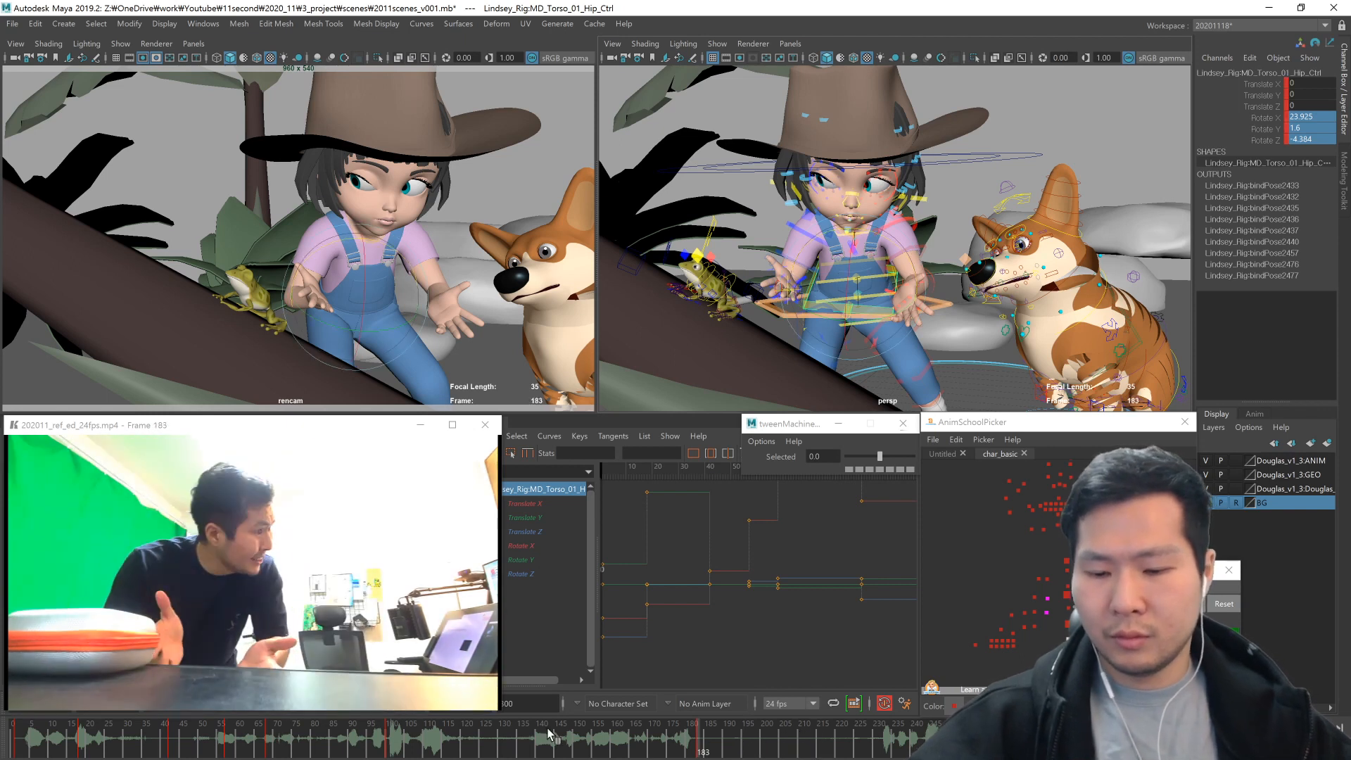
drag(385, 746, 669, 719)
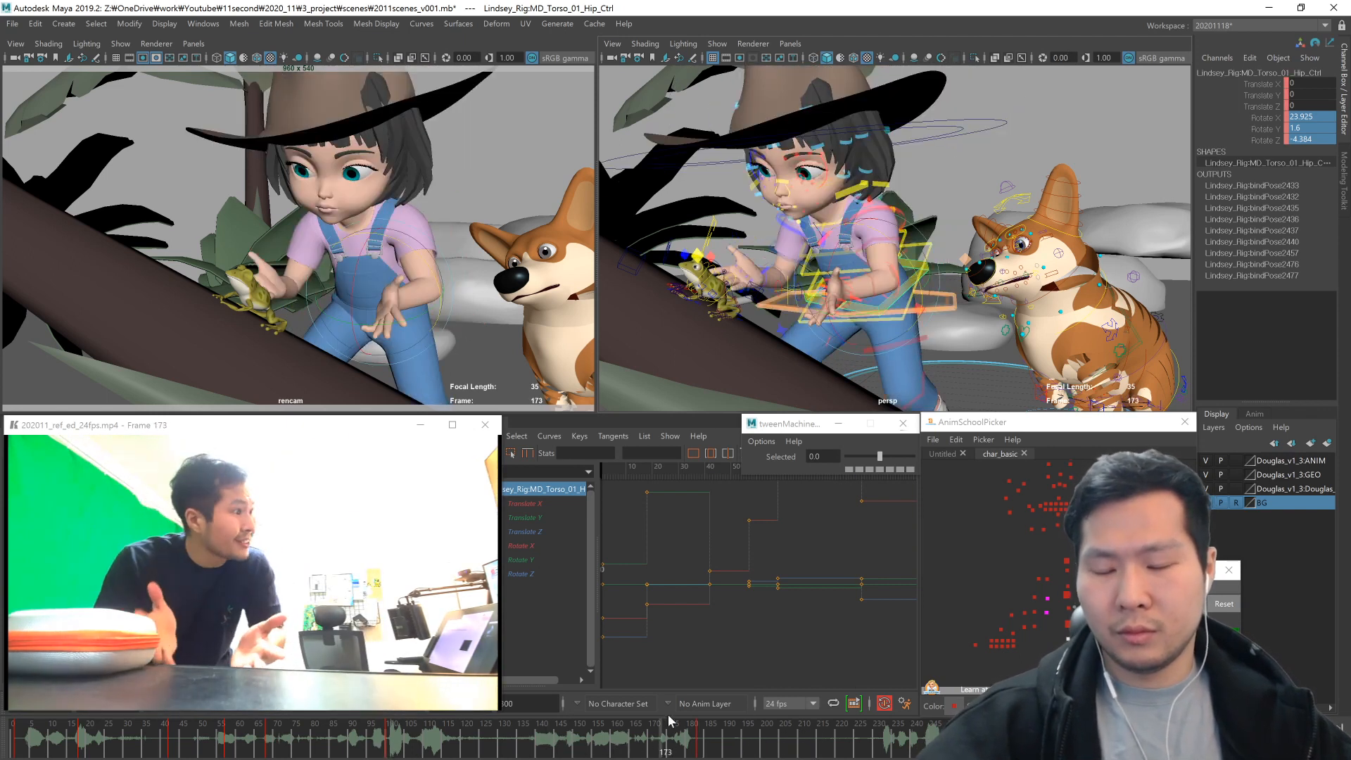
key(period)
- Adjust the girl's COG control in Rotate Y at frame 183 and compare the pose with frame 100
click(1069, 627)
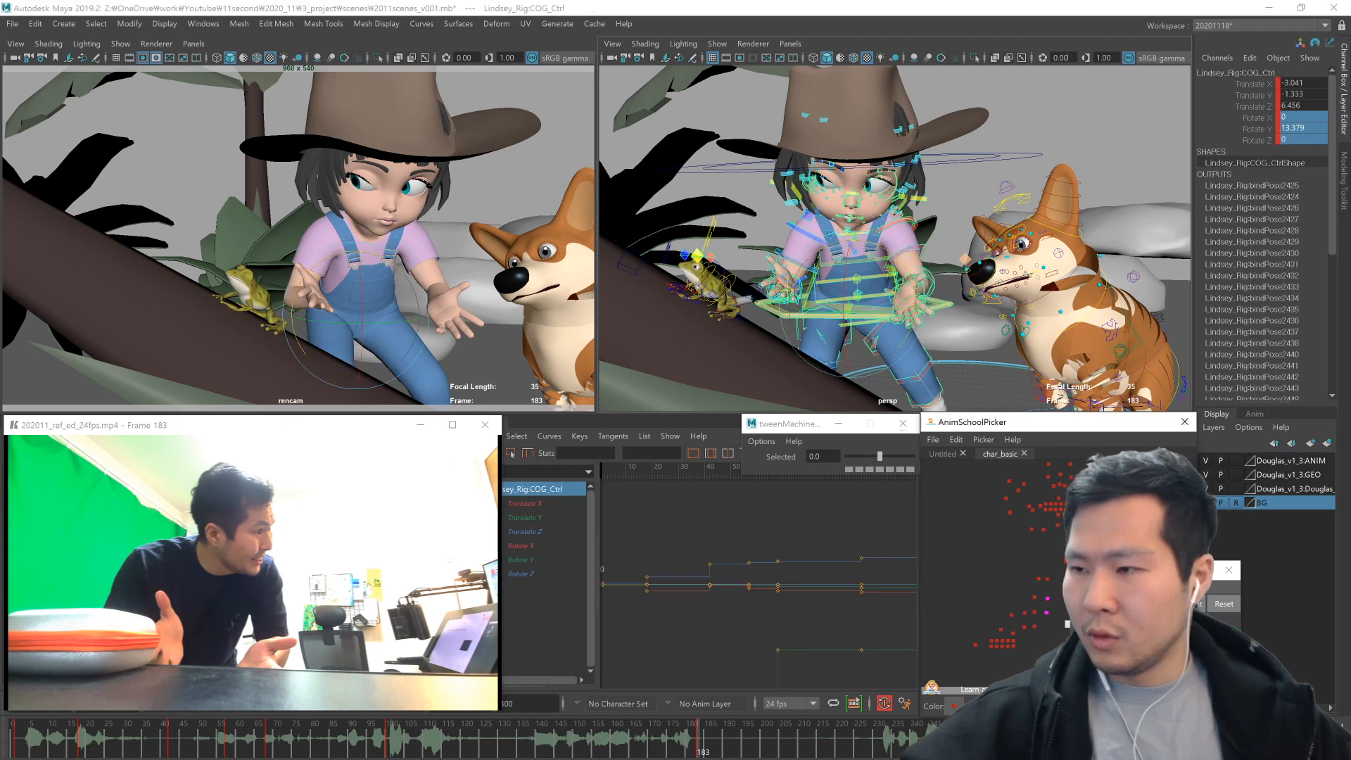
click(1304, 128)
middle_drag(479, 283, 393, 284)
key(comma)
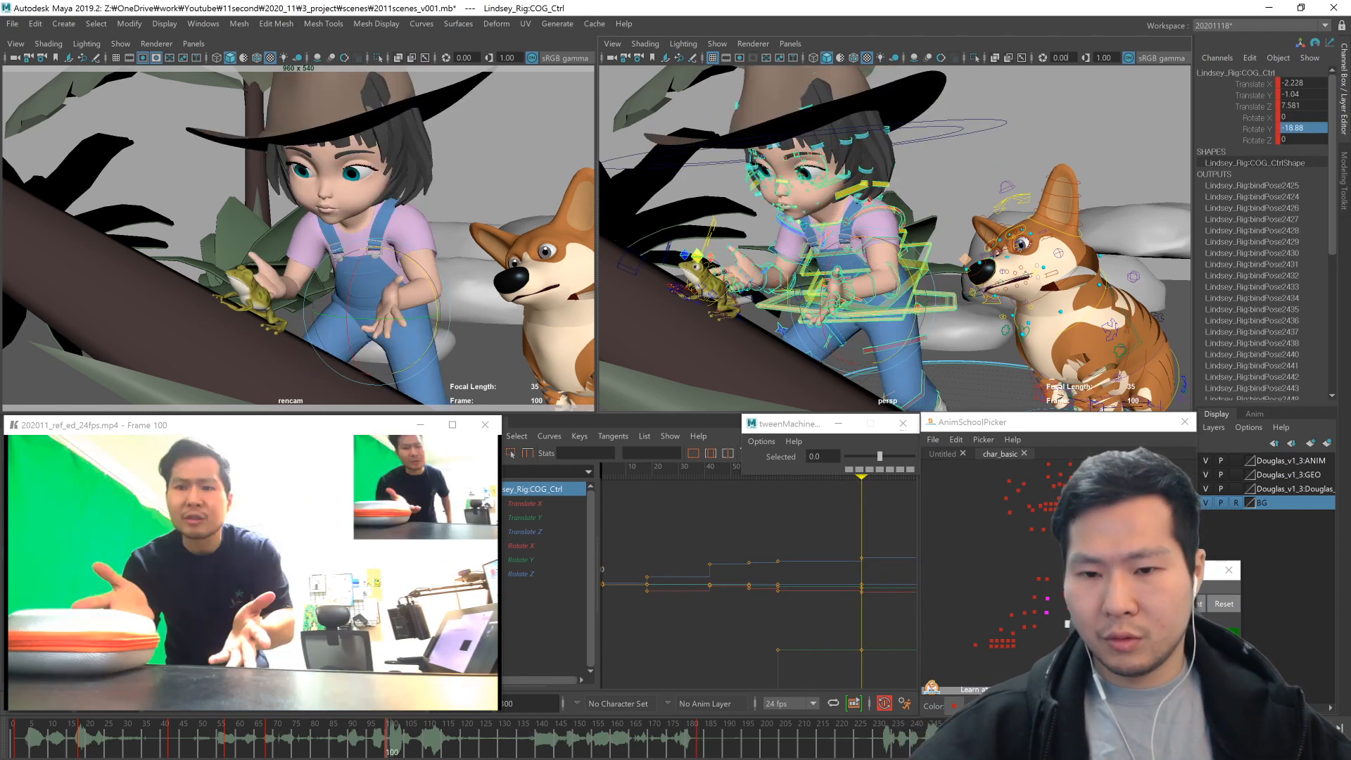
key(period)
- Try rotating the girl's torso and hip controls together at frame 183, check it against frame 100, and undo the changes
click(1068, 609)
shift+click(1068, 639)
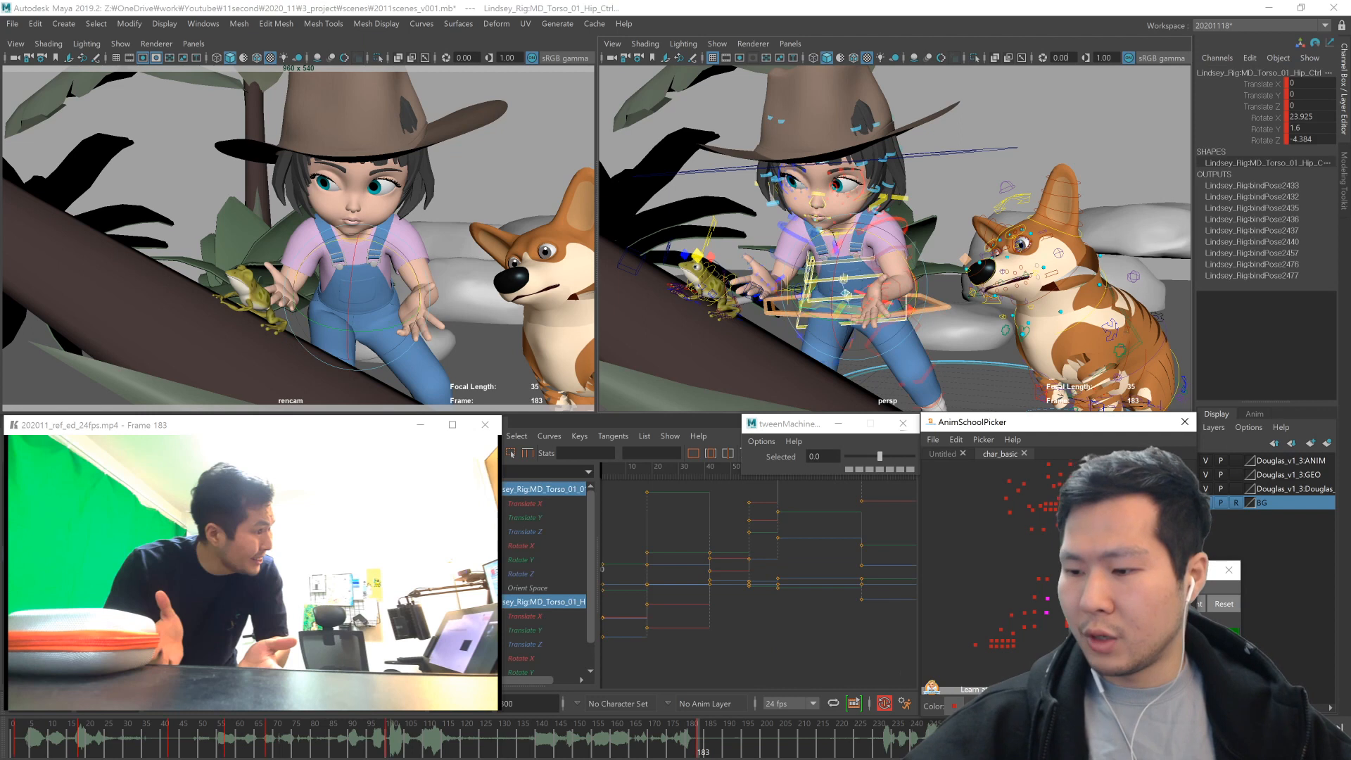
key(comma)
key(period)
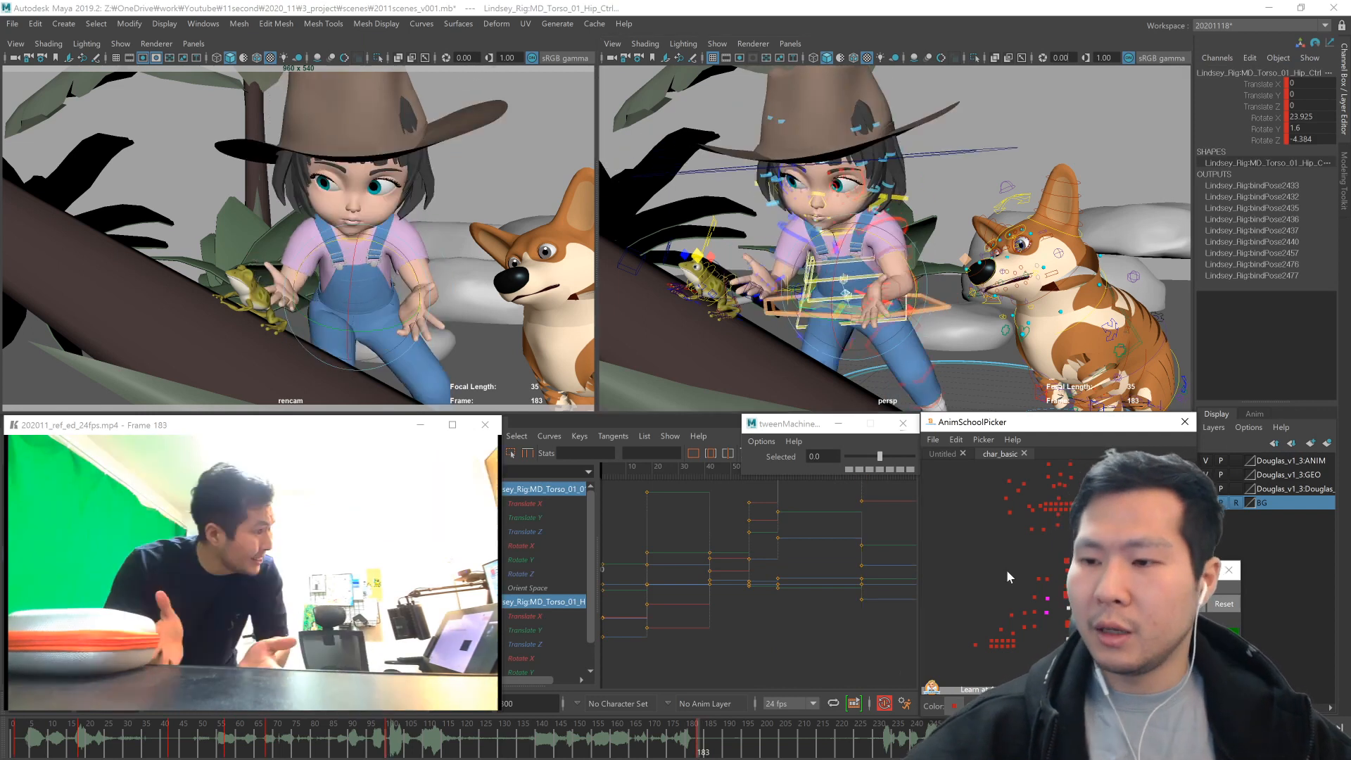
key(comma)
key(period)
mouse_move(872, 321)
mouse_down()
mouse_move(922, 301)
mouse_move(877, 315)
mouse_move(889, 308)
mouse_up()
drag(722, 746, 843, 708)
key(ctrl+z)
key(ctrl+z)
key(ctrl+z)
key(ctrl+z)
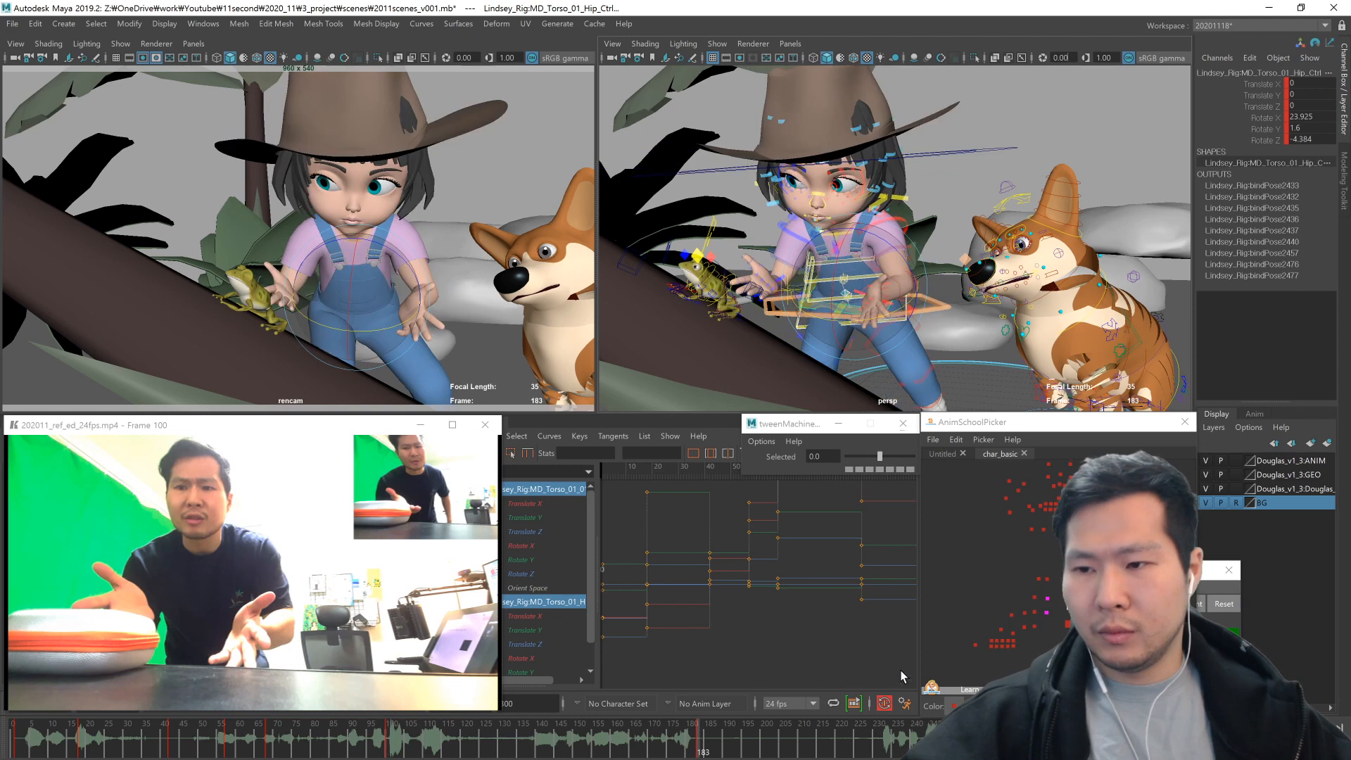
- Turn the girl's torso toward the dog and rotate her neck control to about 15.1, 34.3, 4.9
click(857, 315)
middle_drag(856, 314, 929, 359)
click(1026, 522)
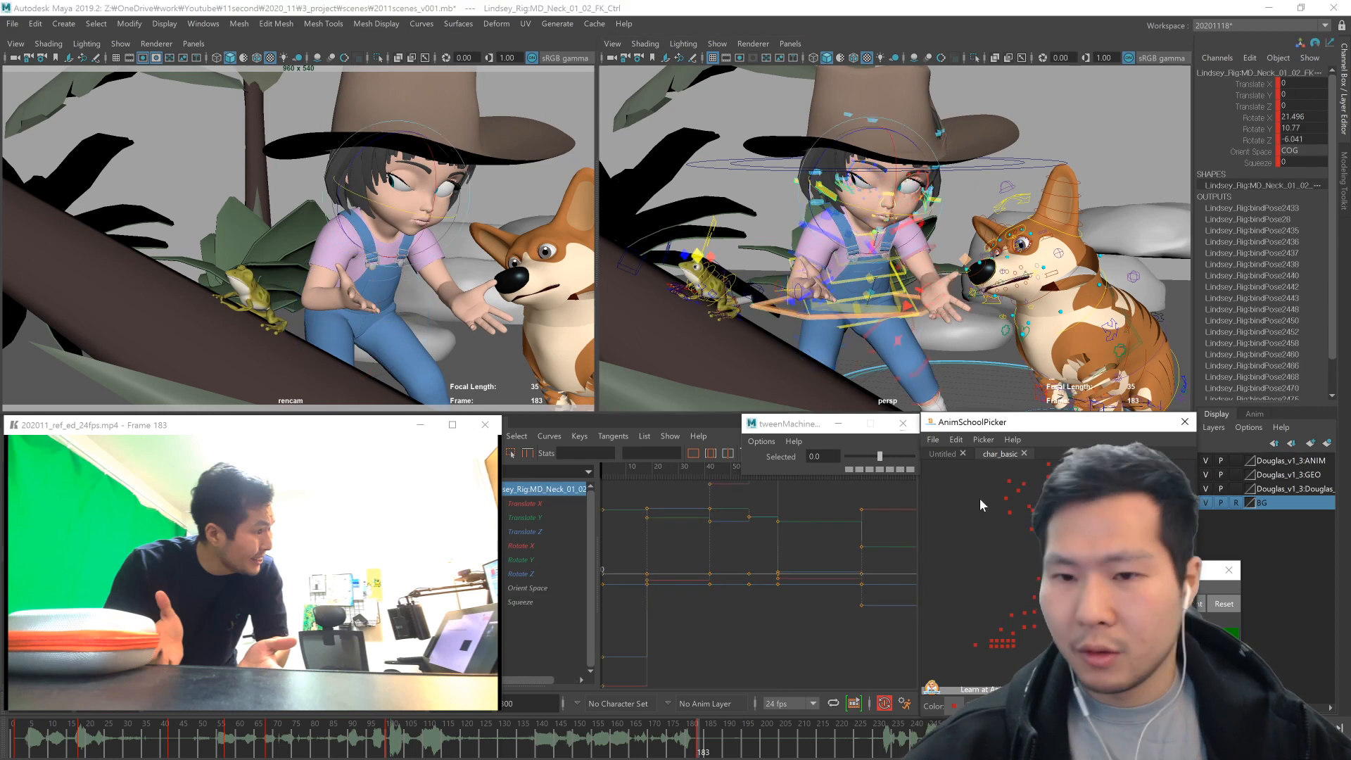
drag(369, 233, 410, 232)
key(w)
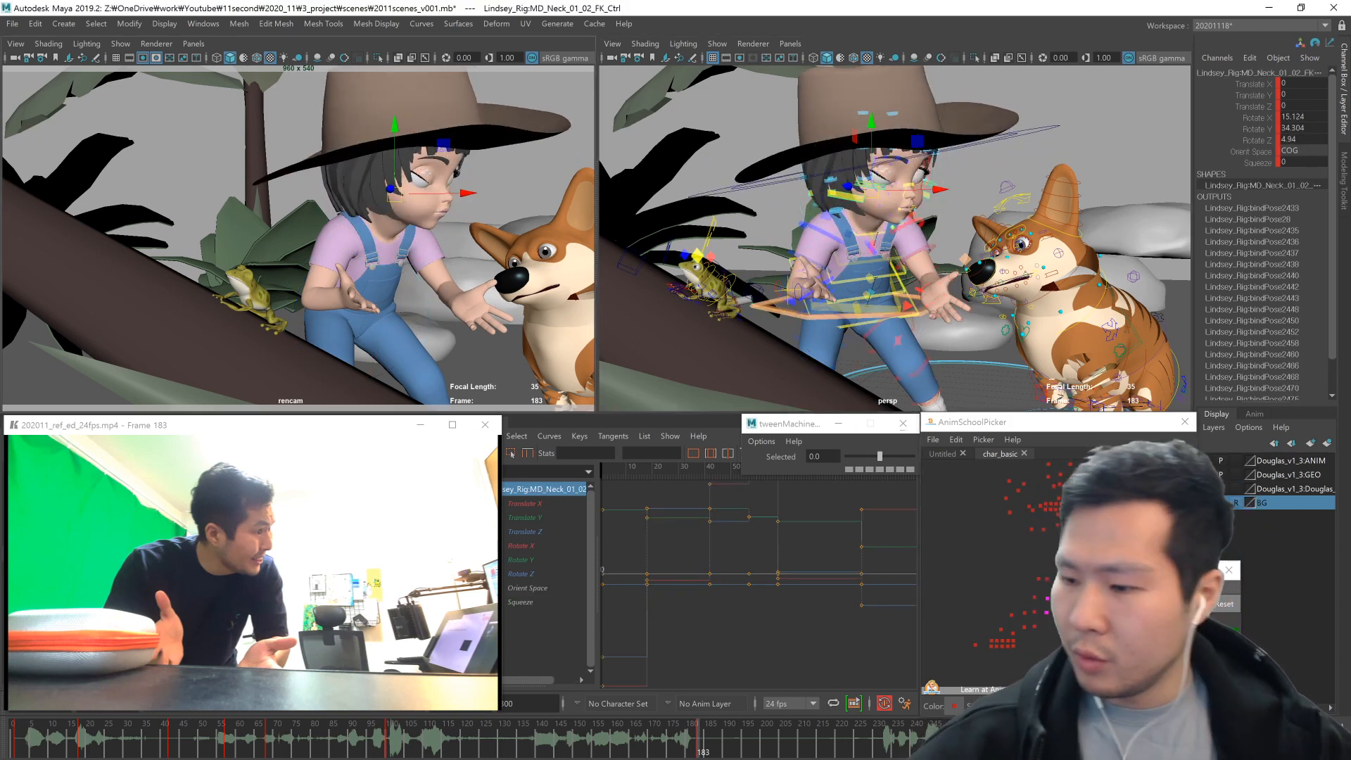
- Move the girl's main eye aim control to about 3.0, -4.9, 4.0 so she looks at the dog
click(1054, 499)
alt+drag(1047, 345, 899, 350)
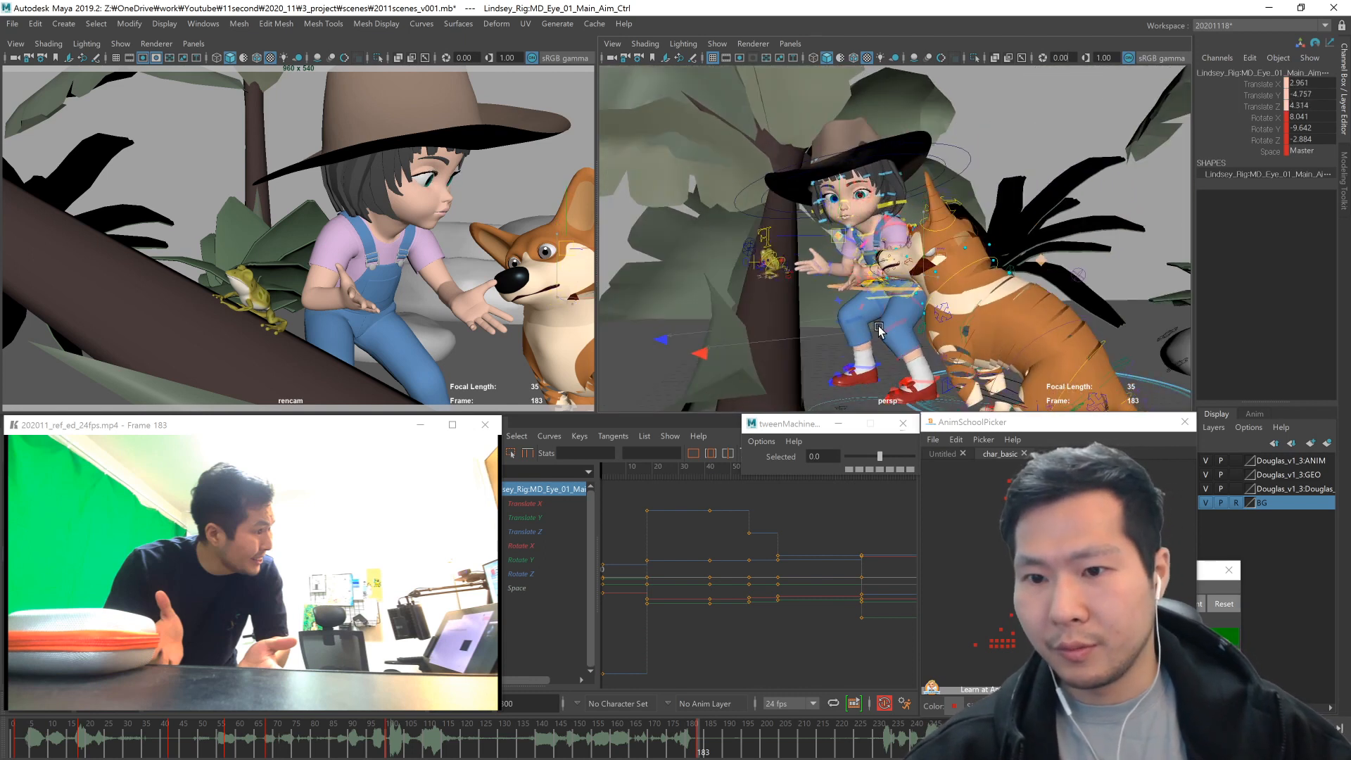
middle_drag(884, 332, 884, 334)
- Move the dog's master control to about 9.2 in X and 1.9 in Z and turn it to about -50.4 in Rotate Y
scroll(885, 333, down, 4)
alt+drag(1140, 320, 1000, 419)
click(983, 393)
mouse_move(881, 396)
mouse_down()
mouse_move(833, 399)
mouse_move(879, 391)
mouse_up()
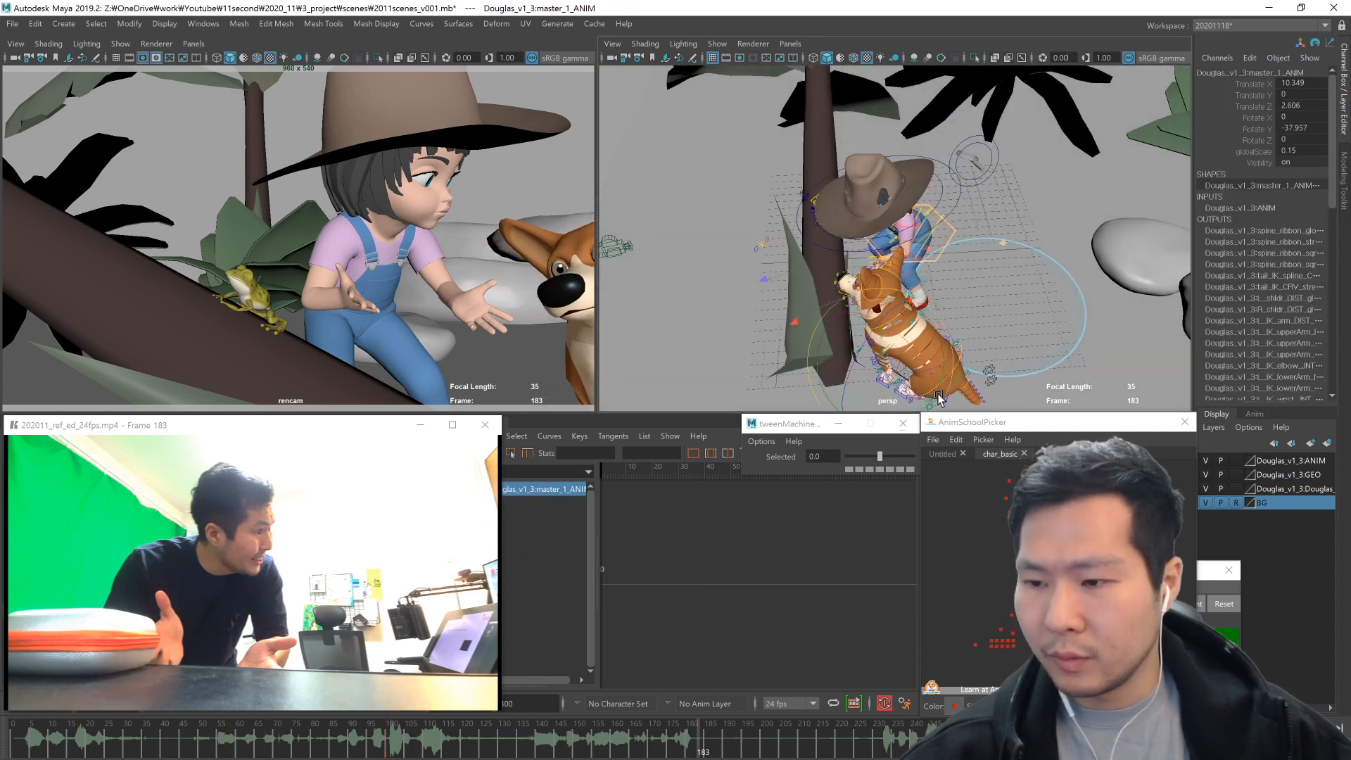
alt+middle_drag(938, 395, 957, 339)
drag(912, 360, 926, 336)
- Pull back and reframe the render camera around the girl and dog, then scrub the shot to check the staging up to frame 183
alt+right_drag(449, 344, 411, 345)
mouse_move(410, 344)
alt+middle_down()
mouse_move(415, 359)
mouse_move(398, 366)
alt+middle_up()
drag(7, 736, 335, 728)
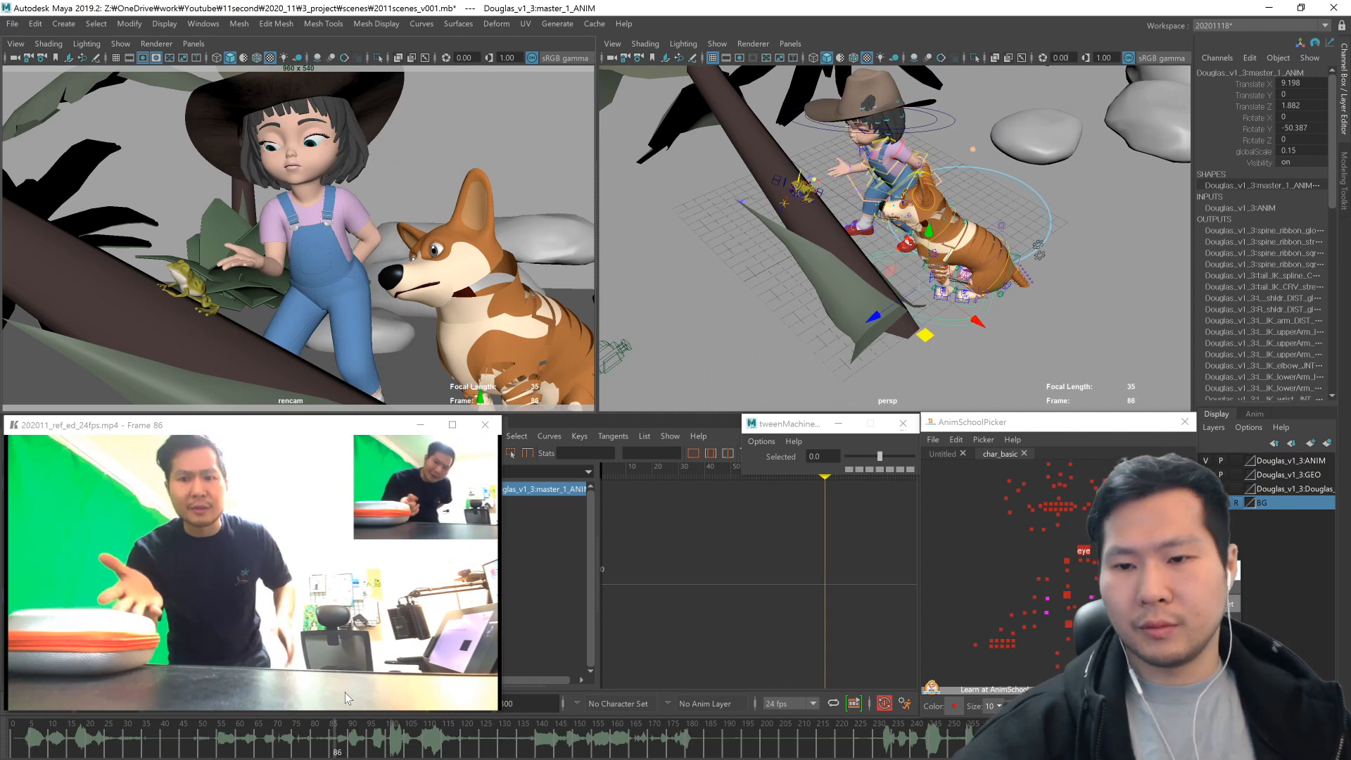
alt+drag(941, 354, 1025, 327)
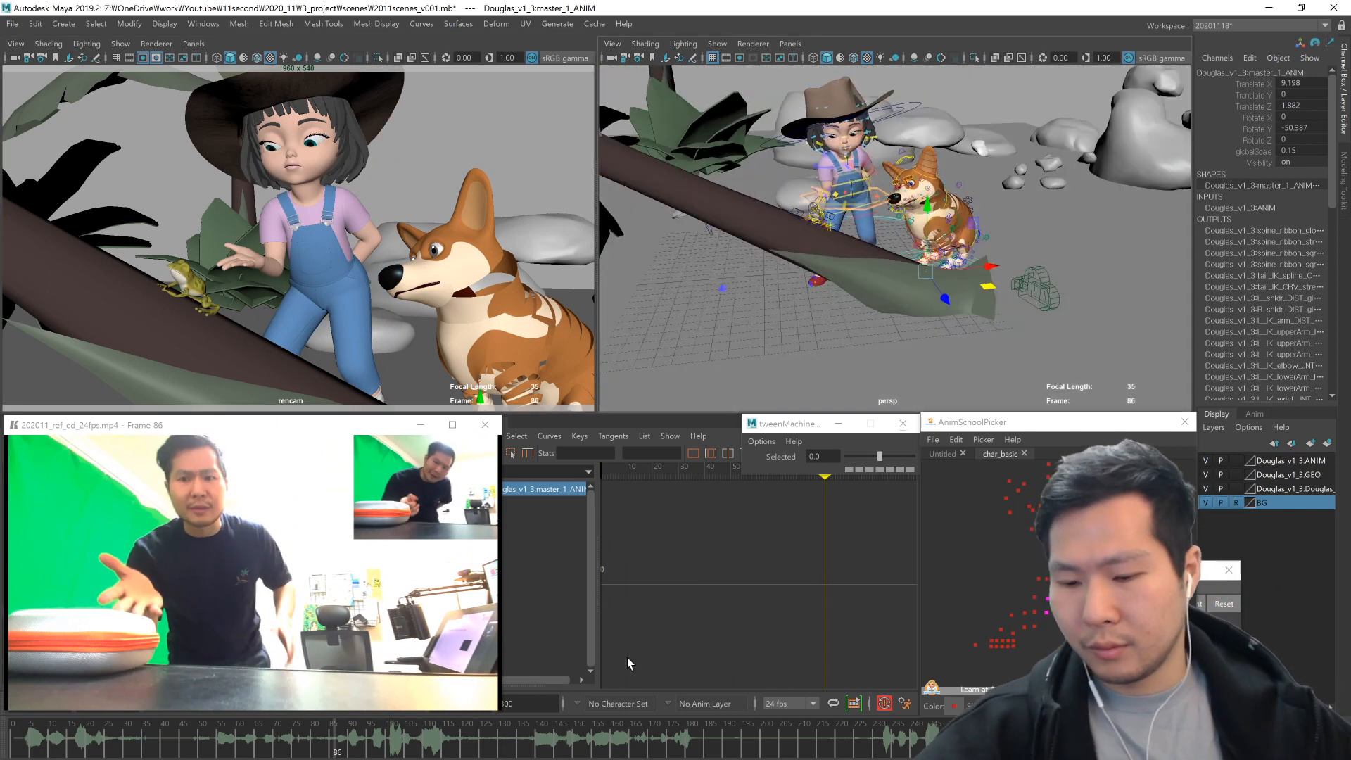
drag(380, 741, 703, 726)
- Key all of the girl's controls at frame 183 and compare the pose with the previous key
click(1083, 598)
key(s)
key(comma)
key(period)
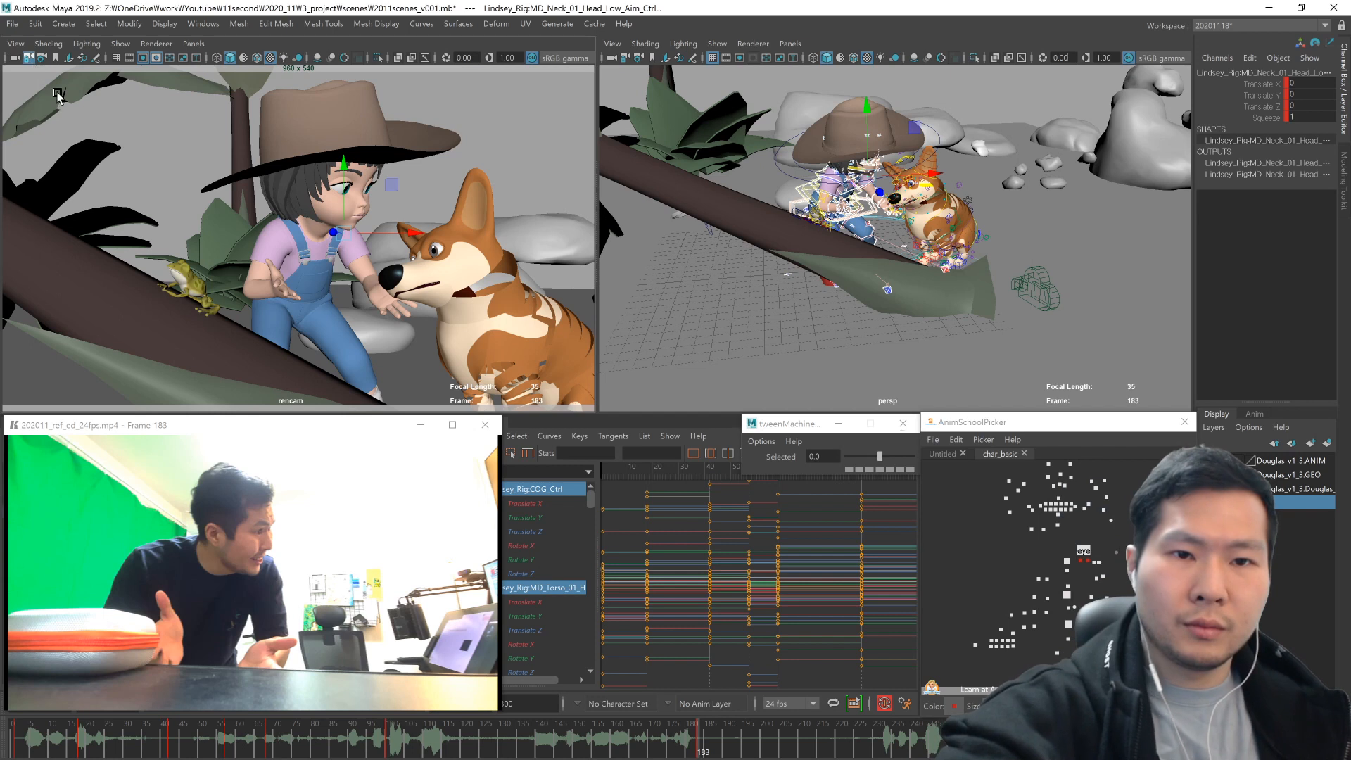
- Shift the girl's COG control slightly toward the dog at frame 183, checking it against the previous key pose
alt+right_drag(851, 309, 873, 322)
alt+middle_drag(843, 325, 839, 343)
alt+right_drag(840, 343, 884, 353)
click(1076, 595)
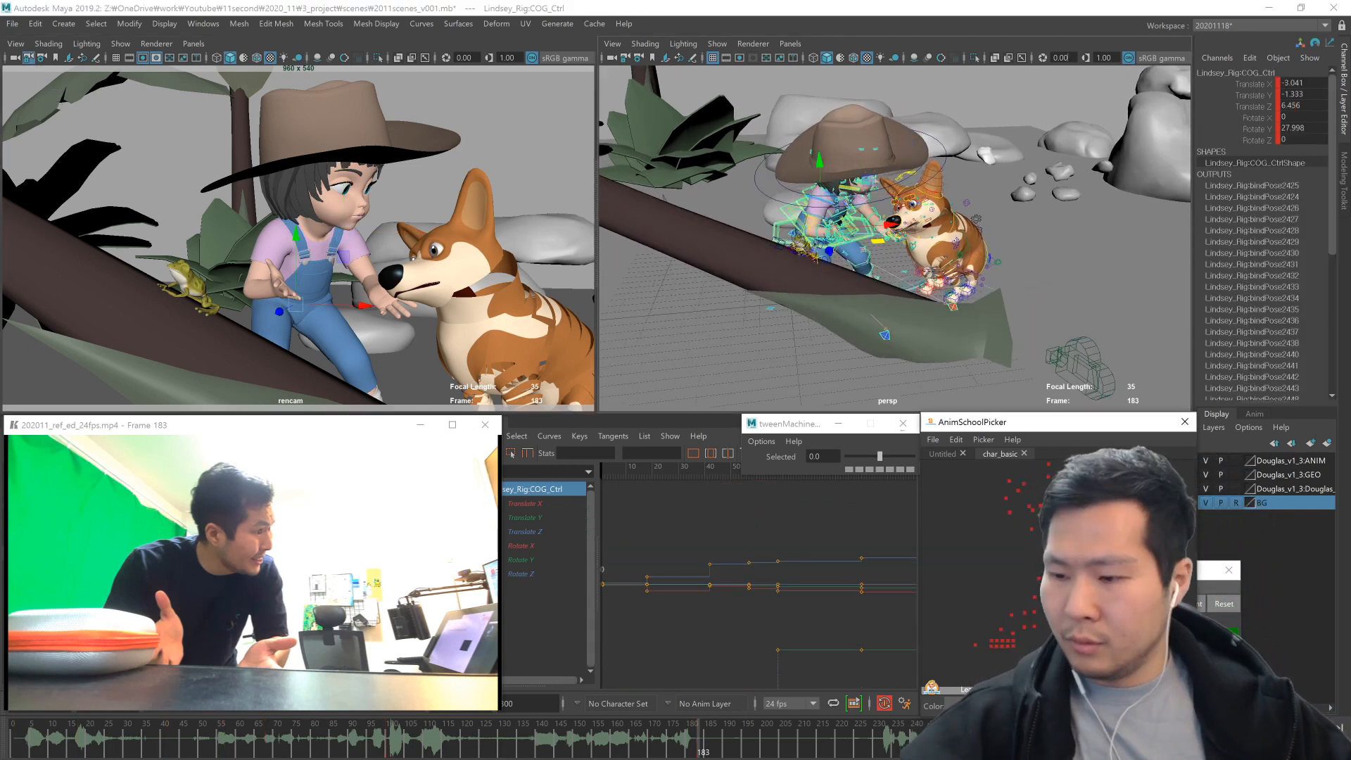
key(comma)
key(period)
middle_drag(857, 317, 962, 304)
alt+drag(962, 304, 908, 332)
- Rotate the girl's neck control to about 13.7, 33.0, 3.9 at frame 183
click(1076, 556)
key(e)
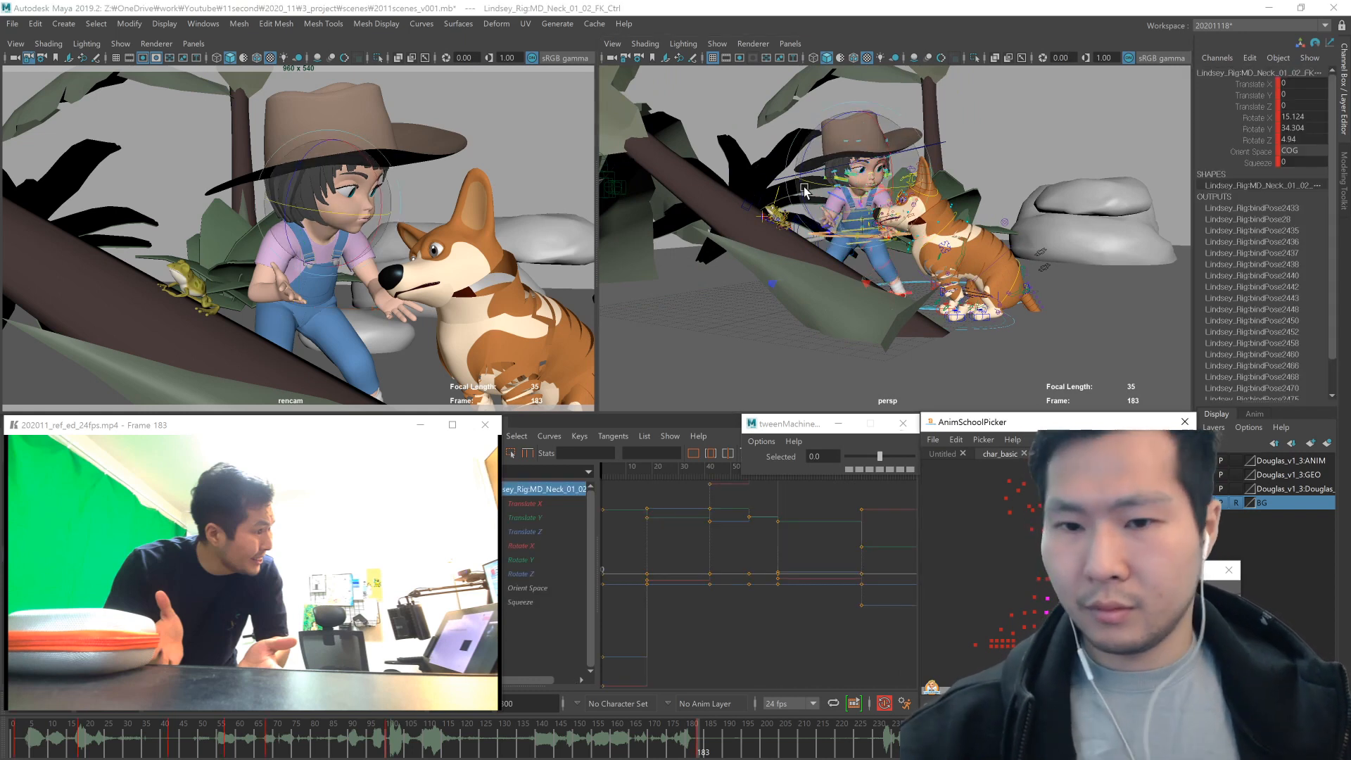
drag(373, 236, 367, 231)
- Reposition the girl's main eye aim control to about 2.8, -4.5, 4.6 to refine her gaze at the dog
alt+drag(1041, 281, 985, 299)
alt+right_drag(985, 299, 1016, 306)
alt+drag(1016, 306, 985, 310)
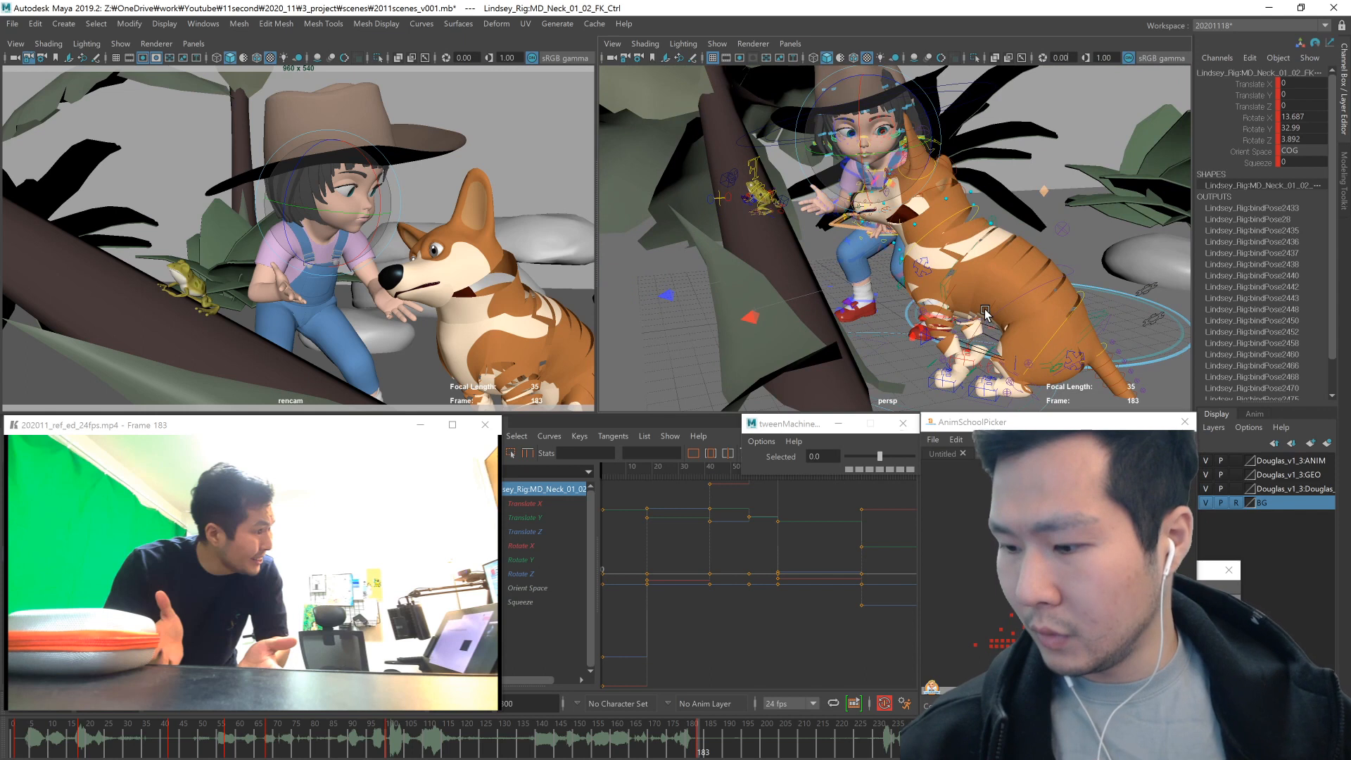
key(w)
click(1077, 541)
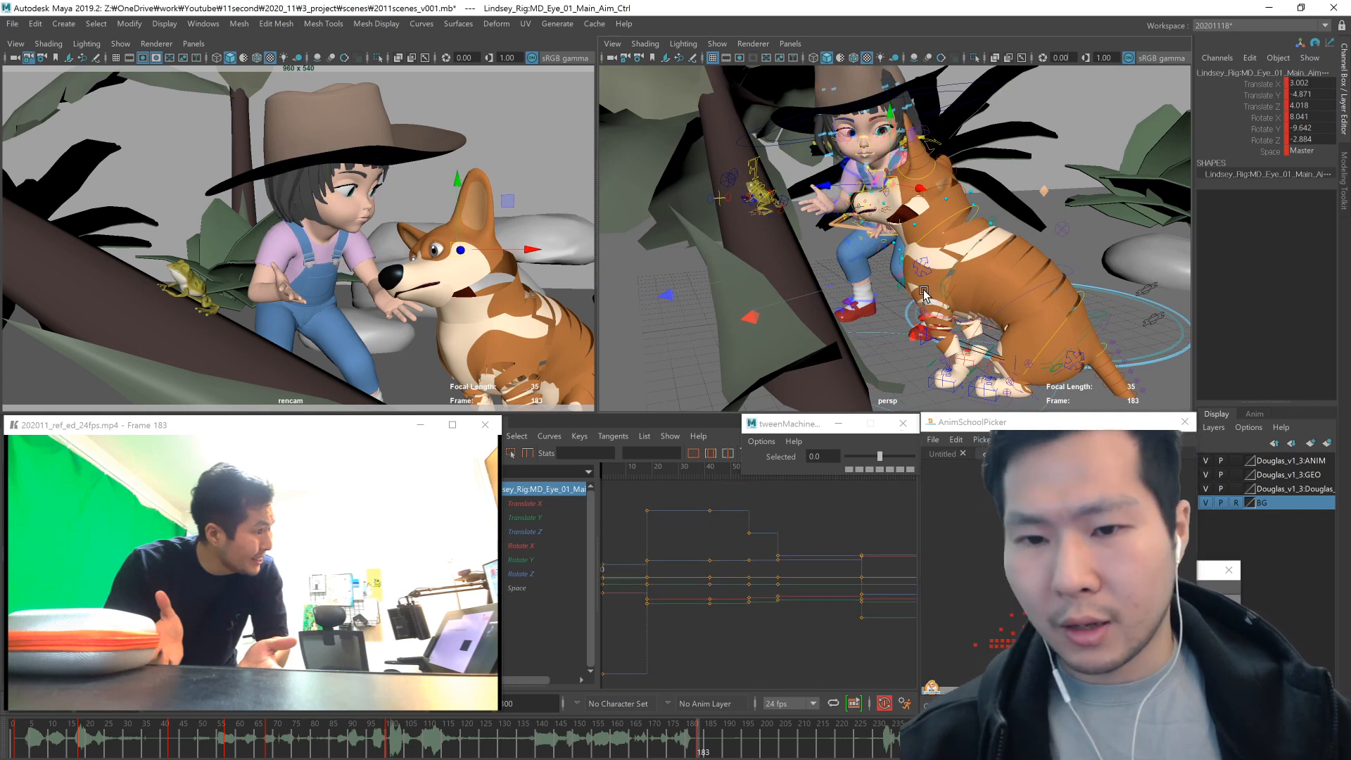
alt+drag(924, 294, 915, 292)
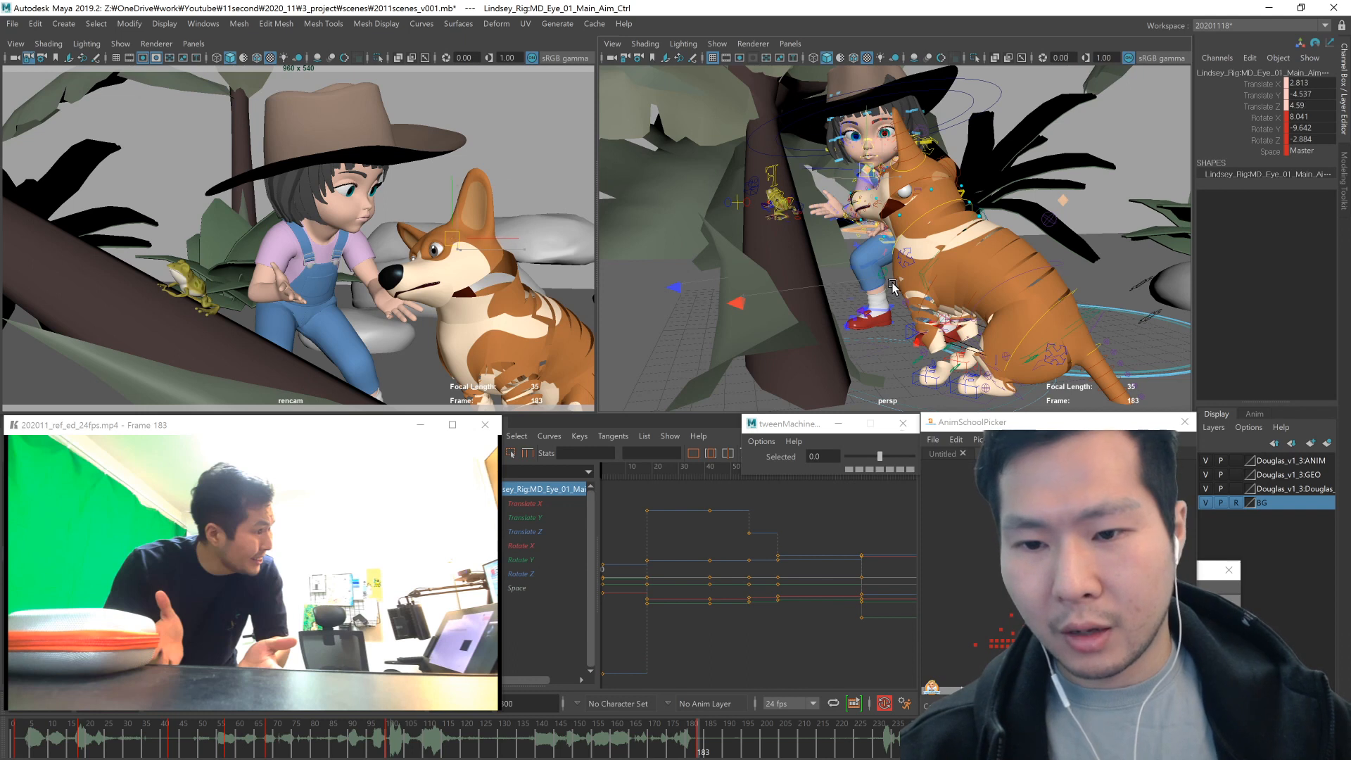
click(1083, 542)
- Rotate the girl's right shoulder FK control at frame 183 to raise her hand near the frog, comparing with frame 100
click(1034, 611)
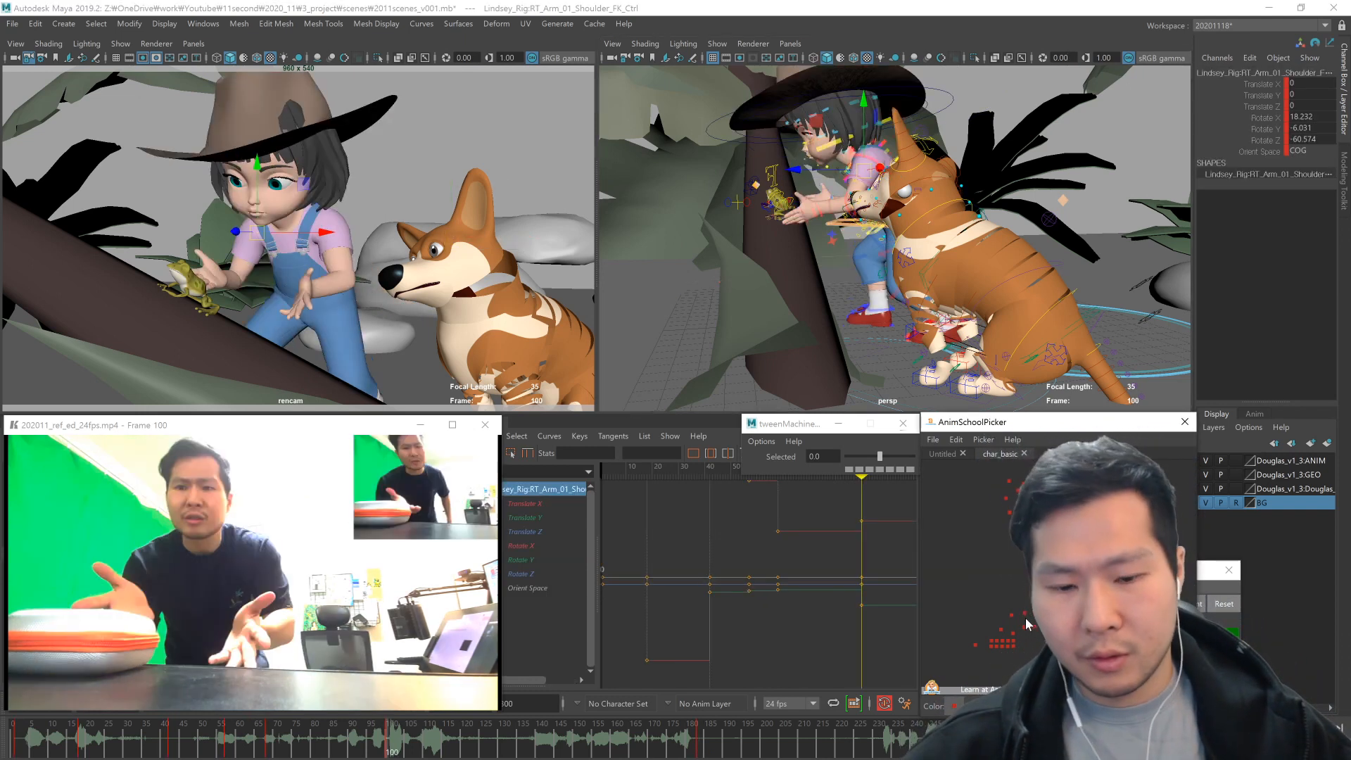
key(.)
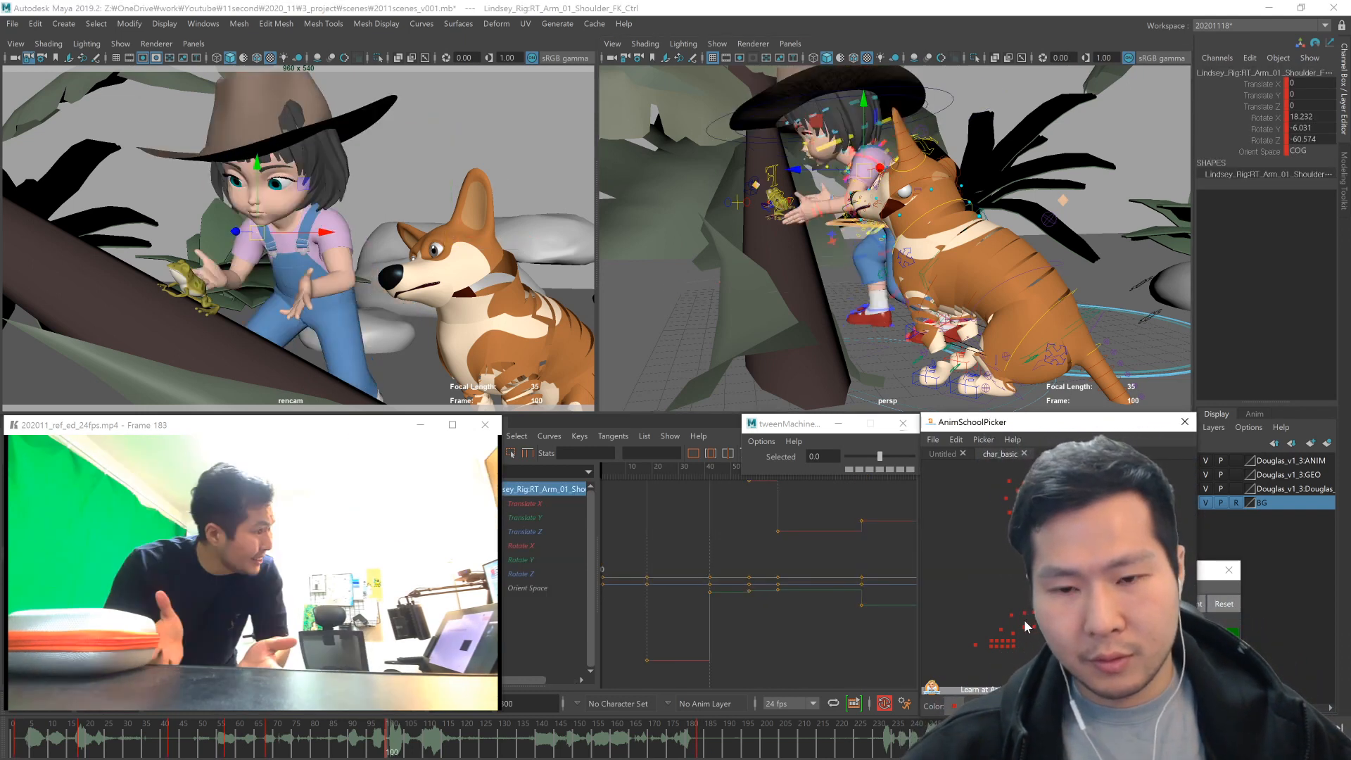
key(.)
key(.)
drag(292, 291, 280, 280)
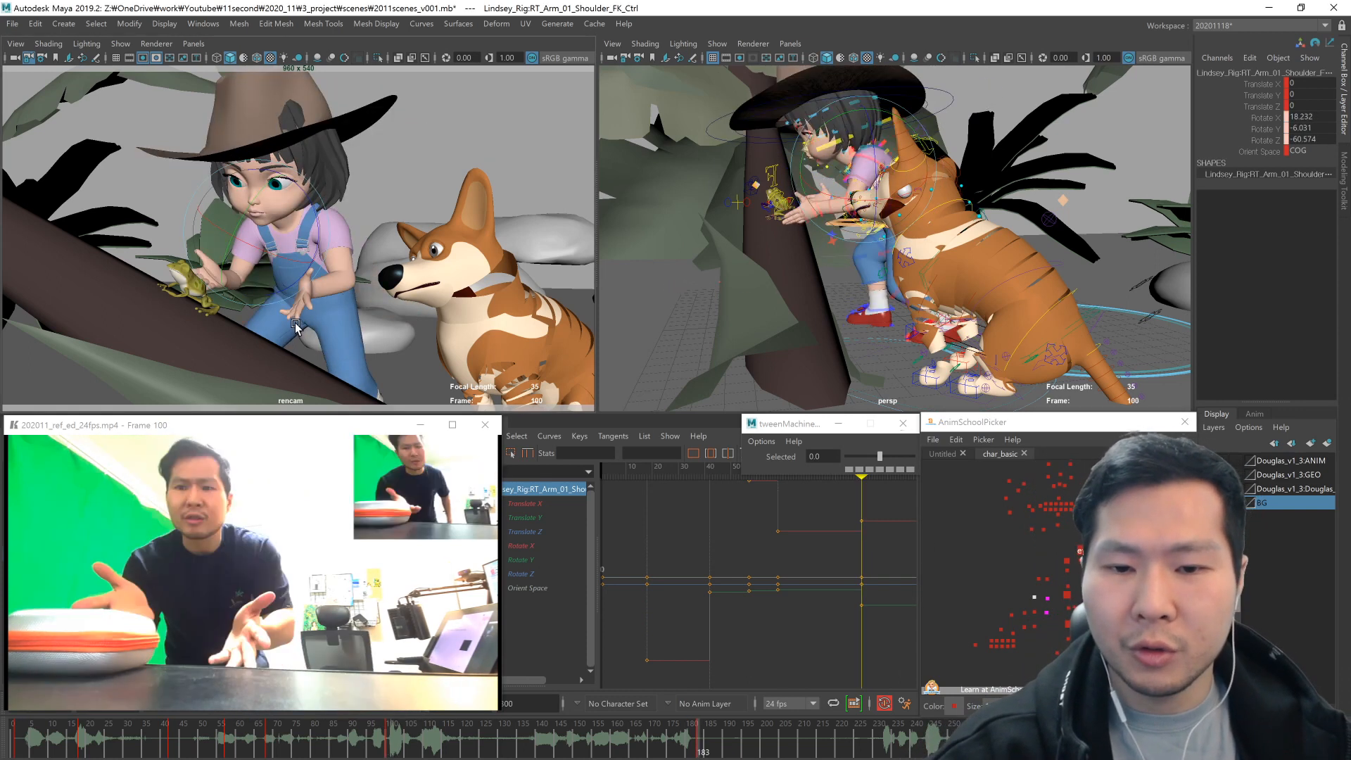
key(.)
- Rotate the girl's left shoulder FK control to about 49.3, -24.2, -81.6 at frame 183 and compare with frame 100
click(1104, 609)
click(1103, 598)
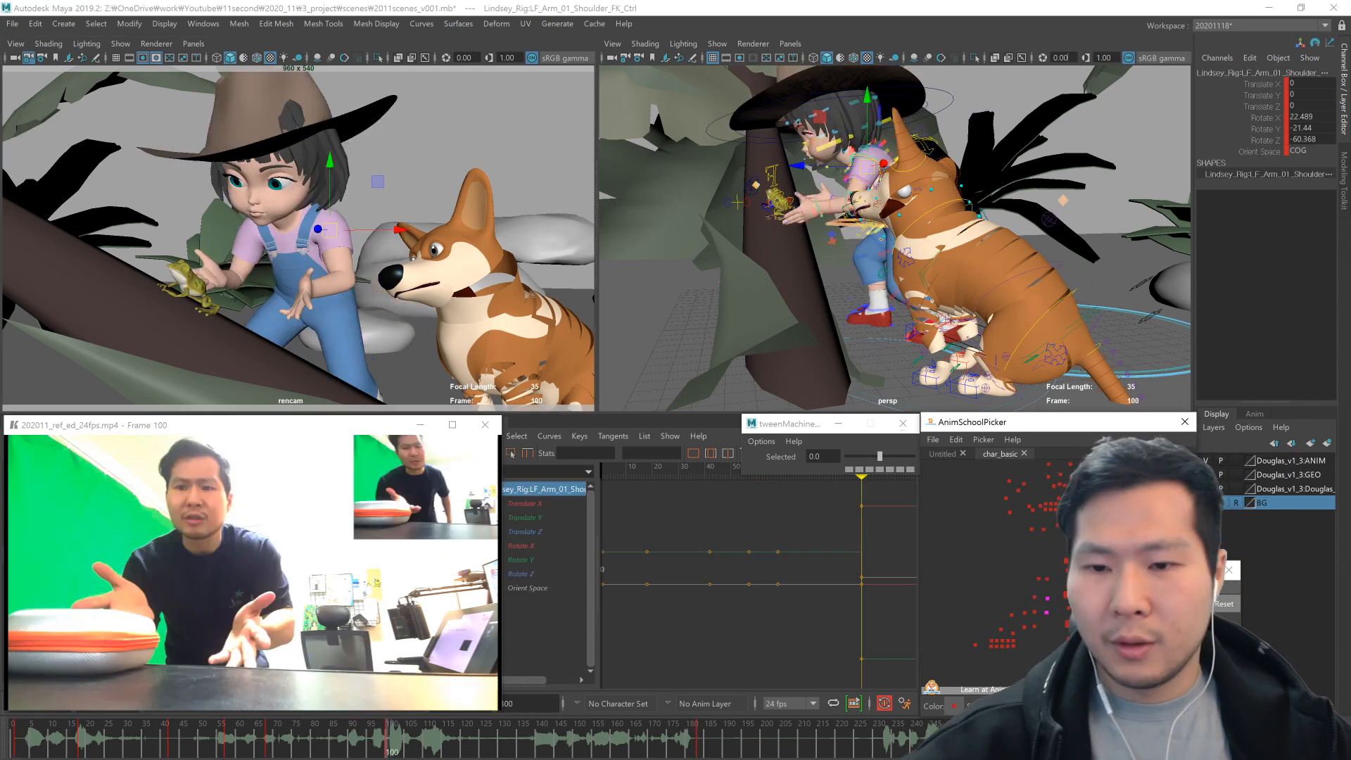
key(.)
key(e)
drag(335, 273, 363, 260)
key(.)
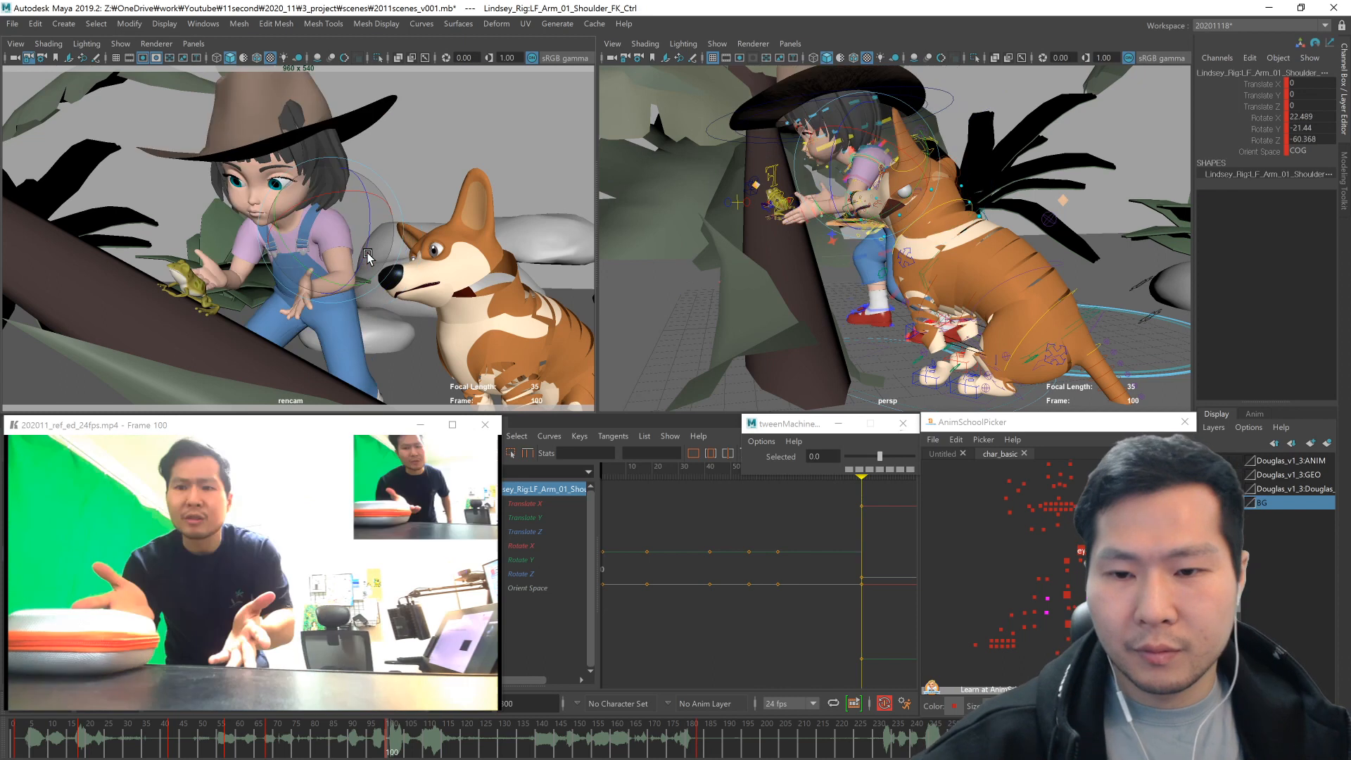
key(.)
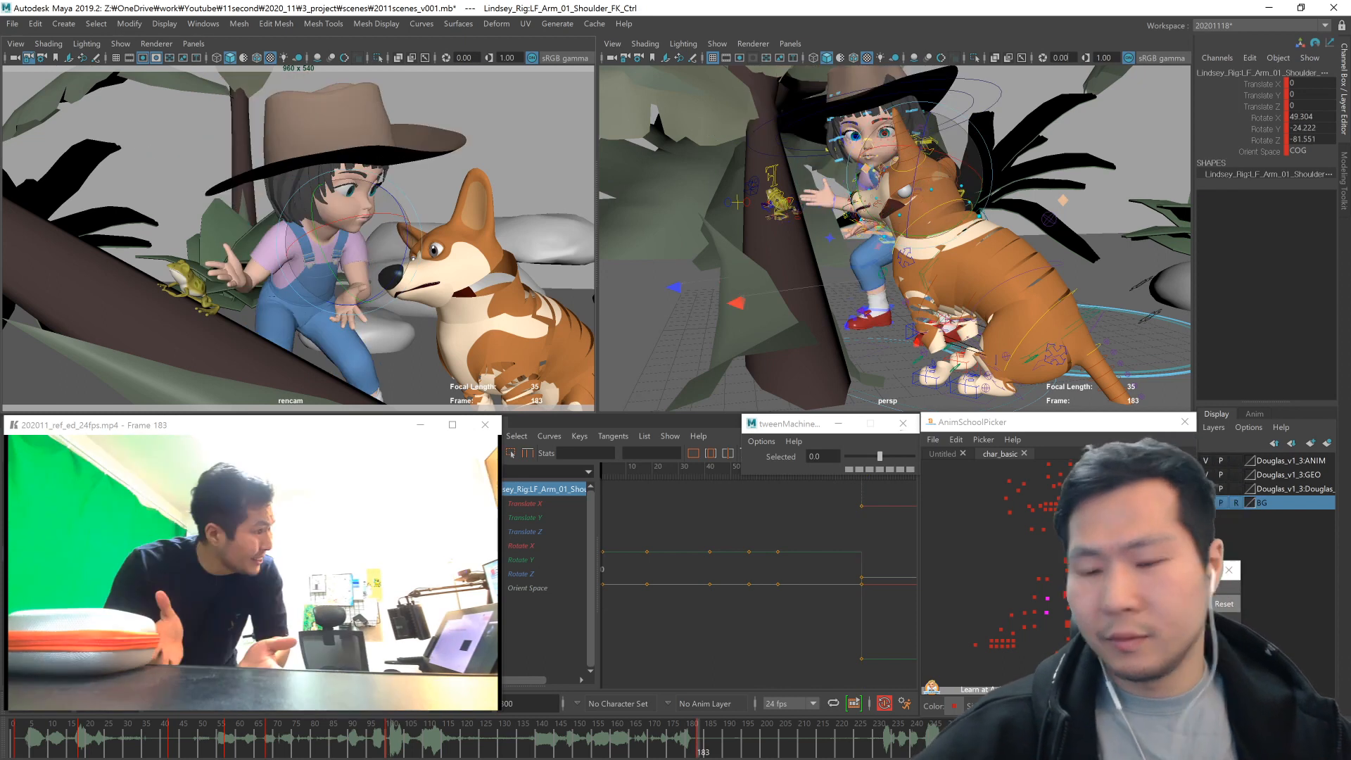
- Adjust the girl's torso controls at frame 183, with the lowest torso FK at about 32.3, -6.9, 3.4, and compare with frame 100
click(1067, 595)
click(1078, 604)
click(1072, 590)
click(1078, 603)
click(1072, 589)
click(1073, 599)
mouse_move(861, 218)
alt+mouse_down()
mouse_move(940, 231)
mouse_move(852, 230)
mouse_move(851, 242)
alt+mouse_up()
key(comma)
key(period)
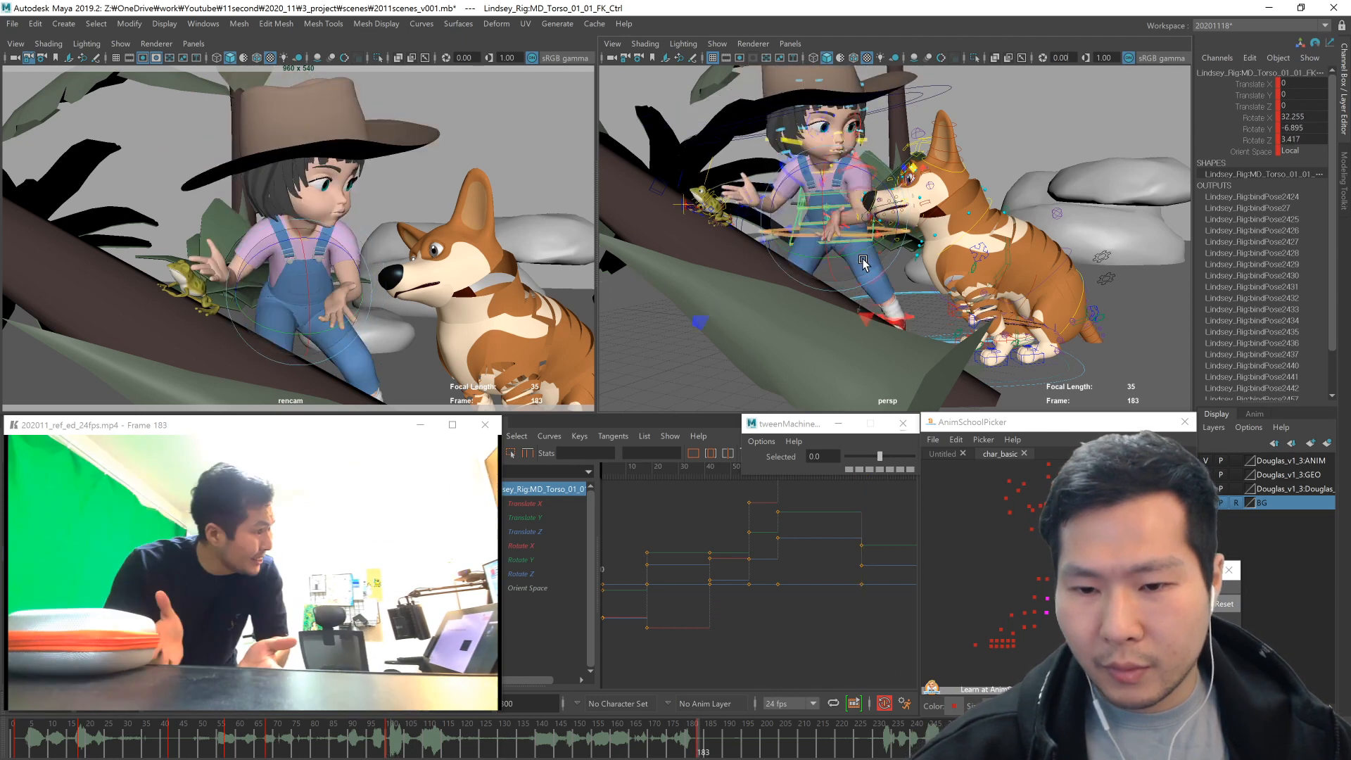
key(w)
key(comma)
key(period)
key(comma)
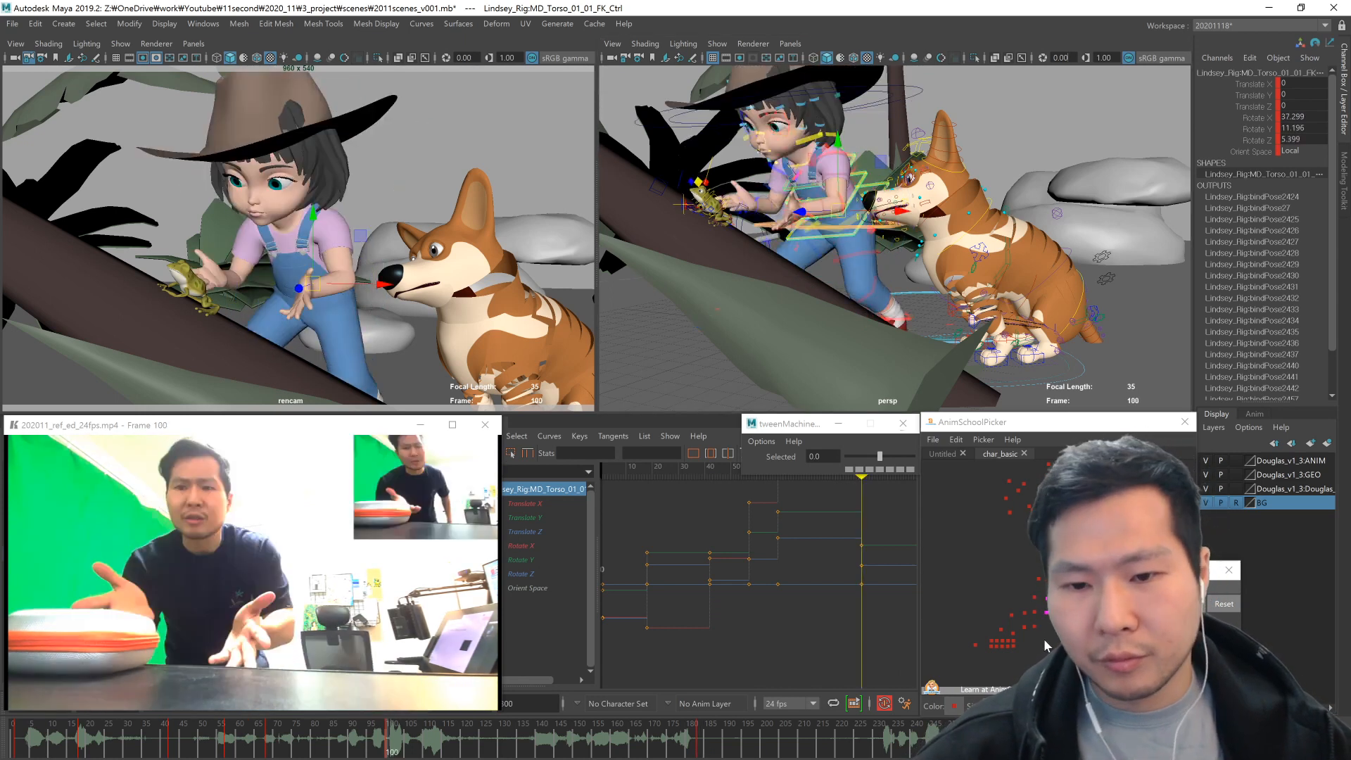
- Rotate the girl's neck 01_02 FK control to about 15.3, 21.1, -1.4 at frame 183, comparing with frame 100
key(period)
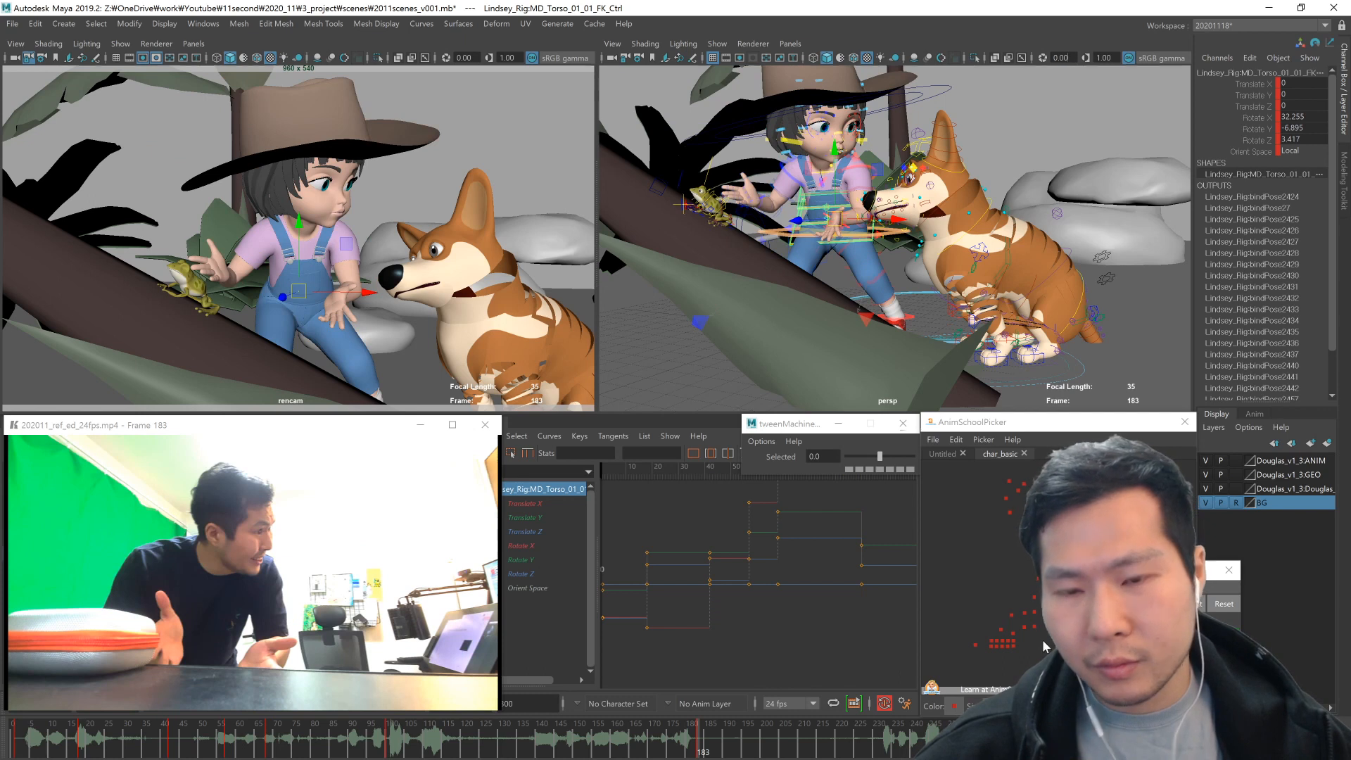
click(1054, 592)
key(comma)
key(period)
key(comma)
key(period)
drag(323, 229, 201, 174)
key(w)
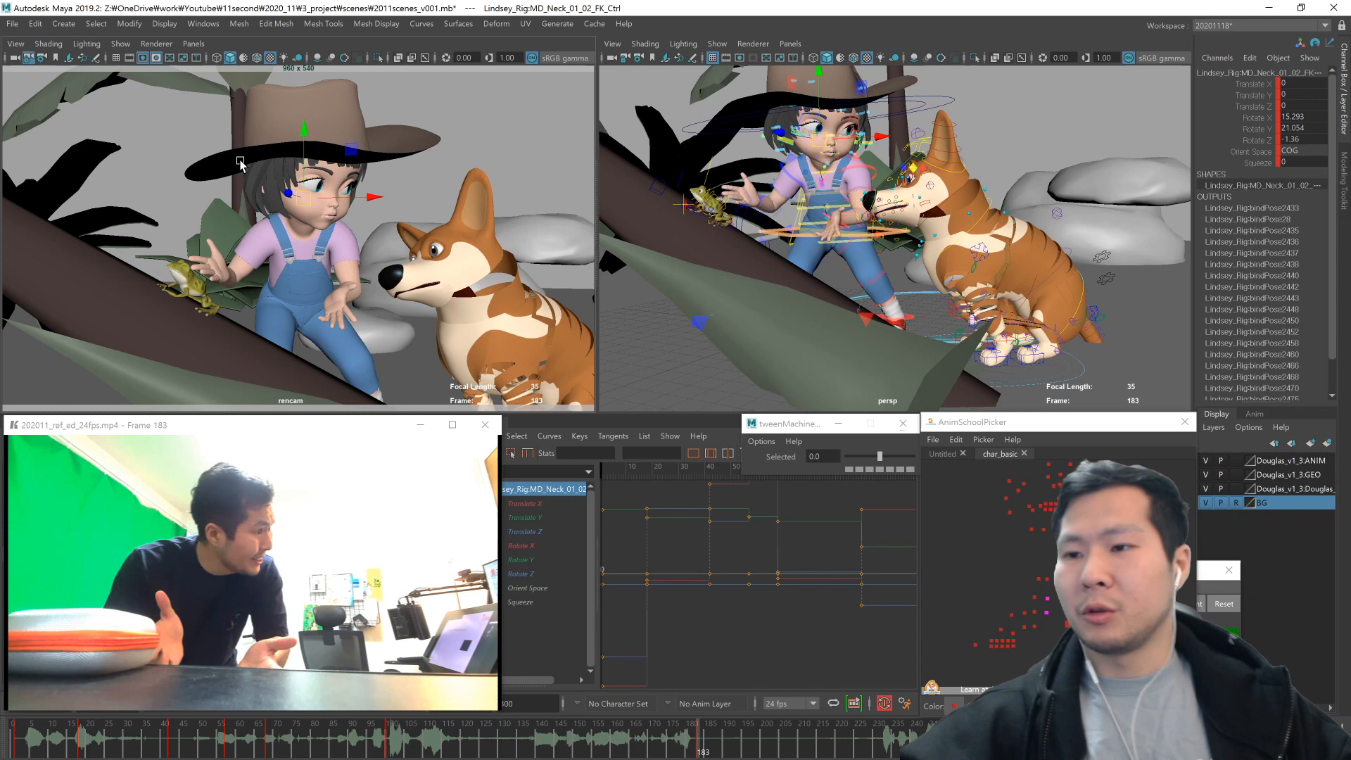
- Try tilting the girl's hat with its inner circle control by about 14 in Rotate Z and undo it
alt+drag(925, 140, 934, 213)
click(925, 232)
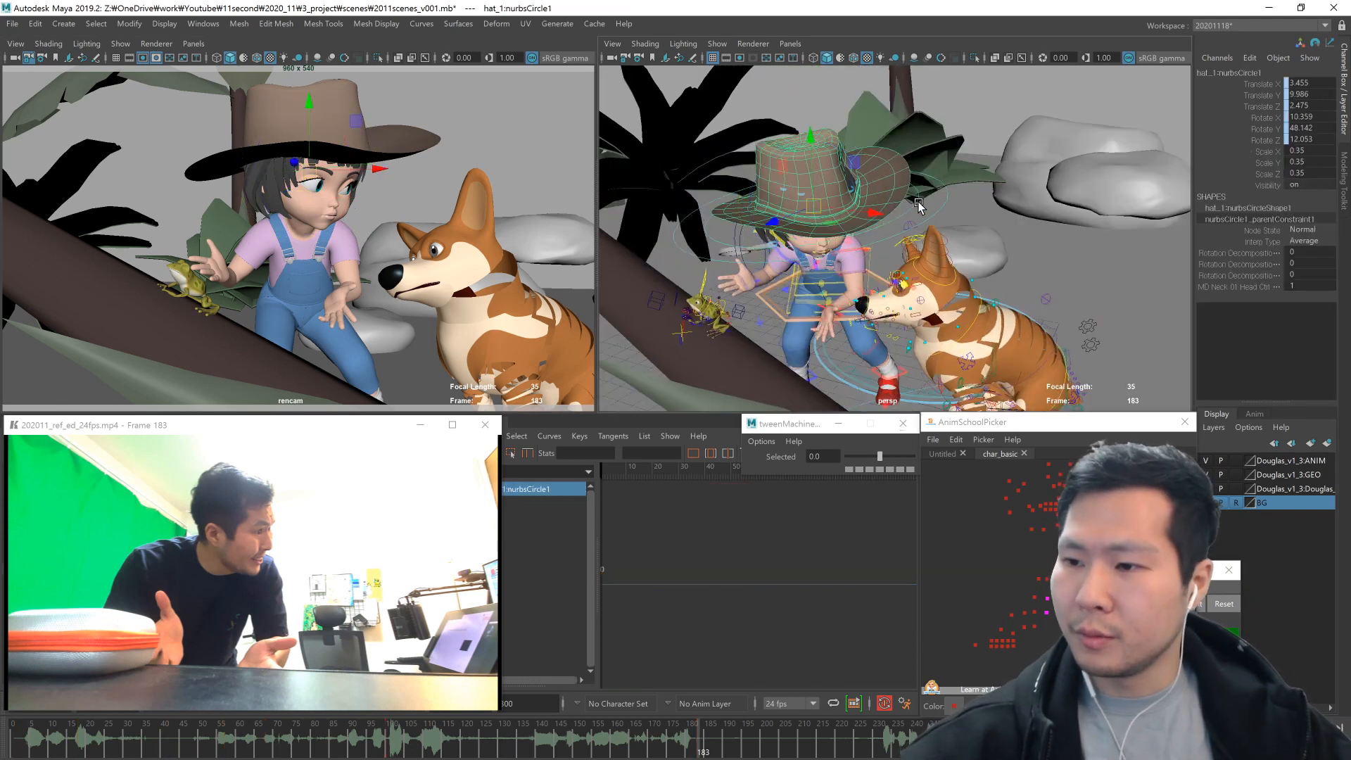
click(756, 229)
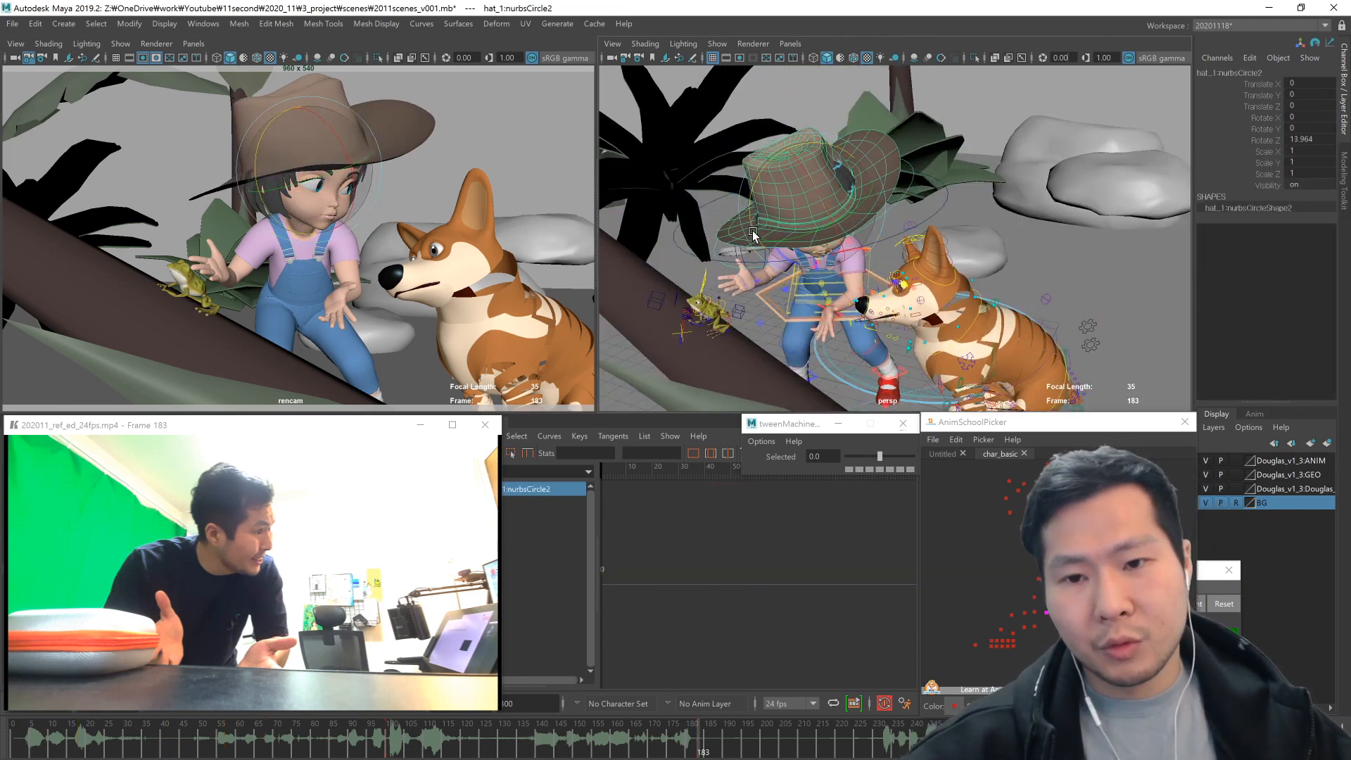
key(ctrl+z)
alt+drag(794, 345, 744, 314)
key(w)
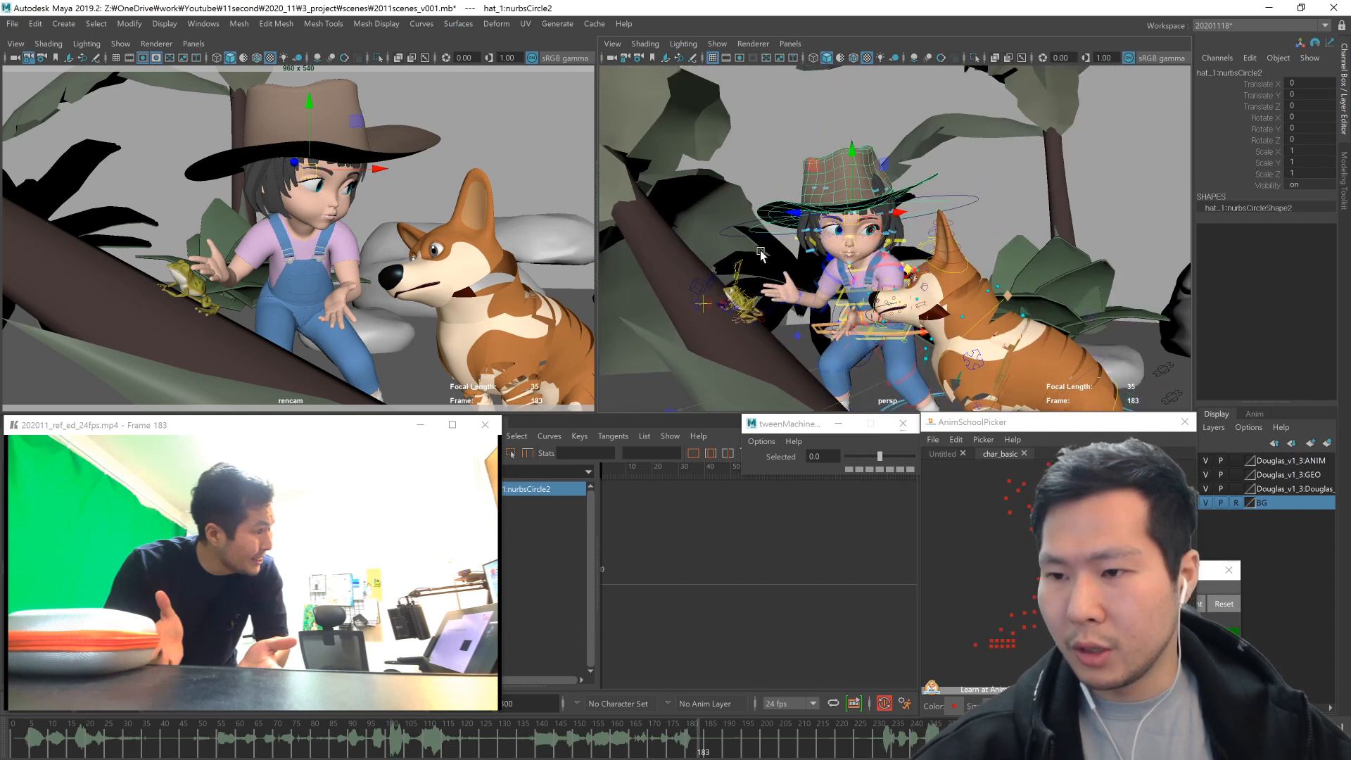
- Shift the girl's master control along Z to about -8.3 to reposition her relative to the dog
alt+drag(836, 293, 969, 356)
click(1003, 336)
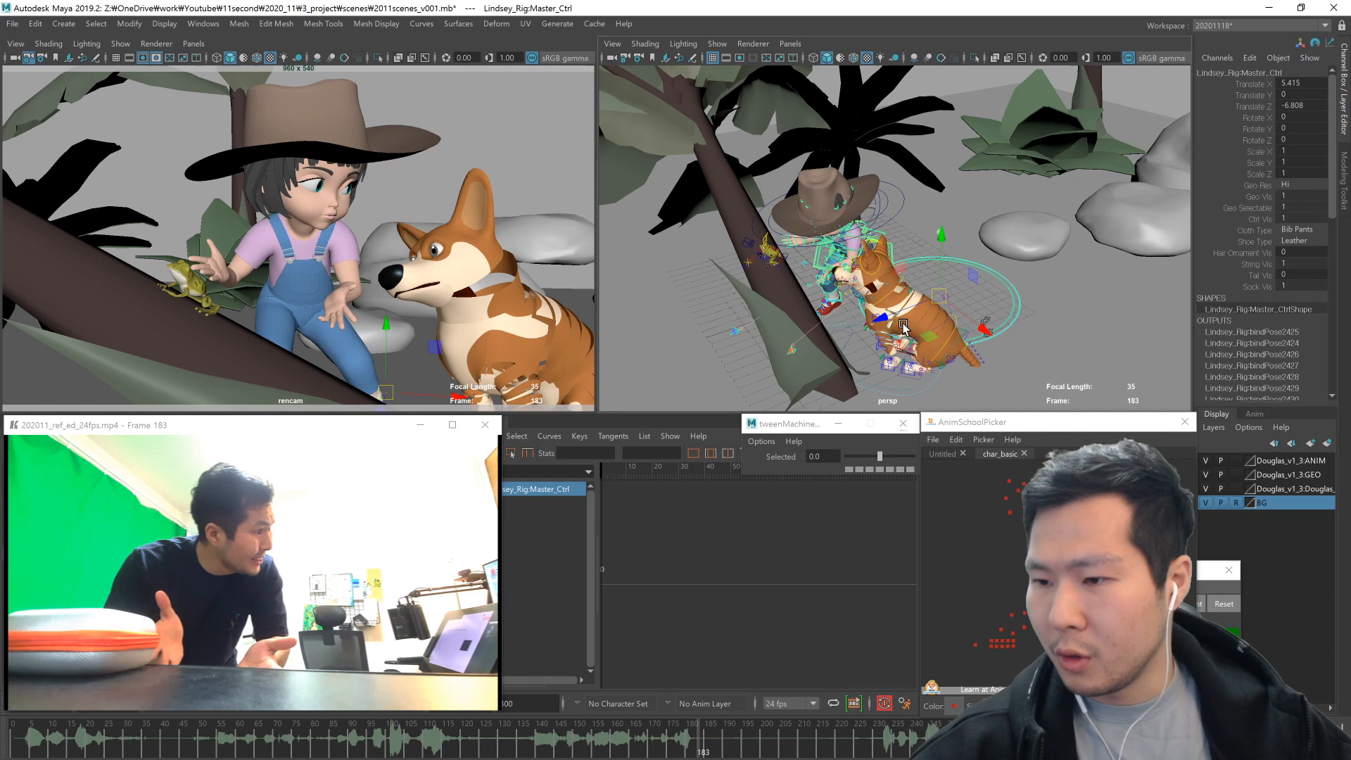
drag(885, 320, 955, 338)
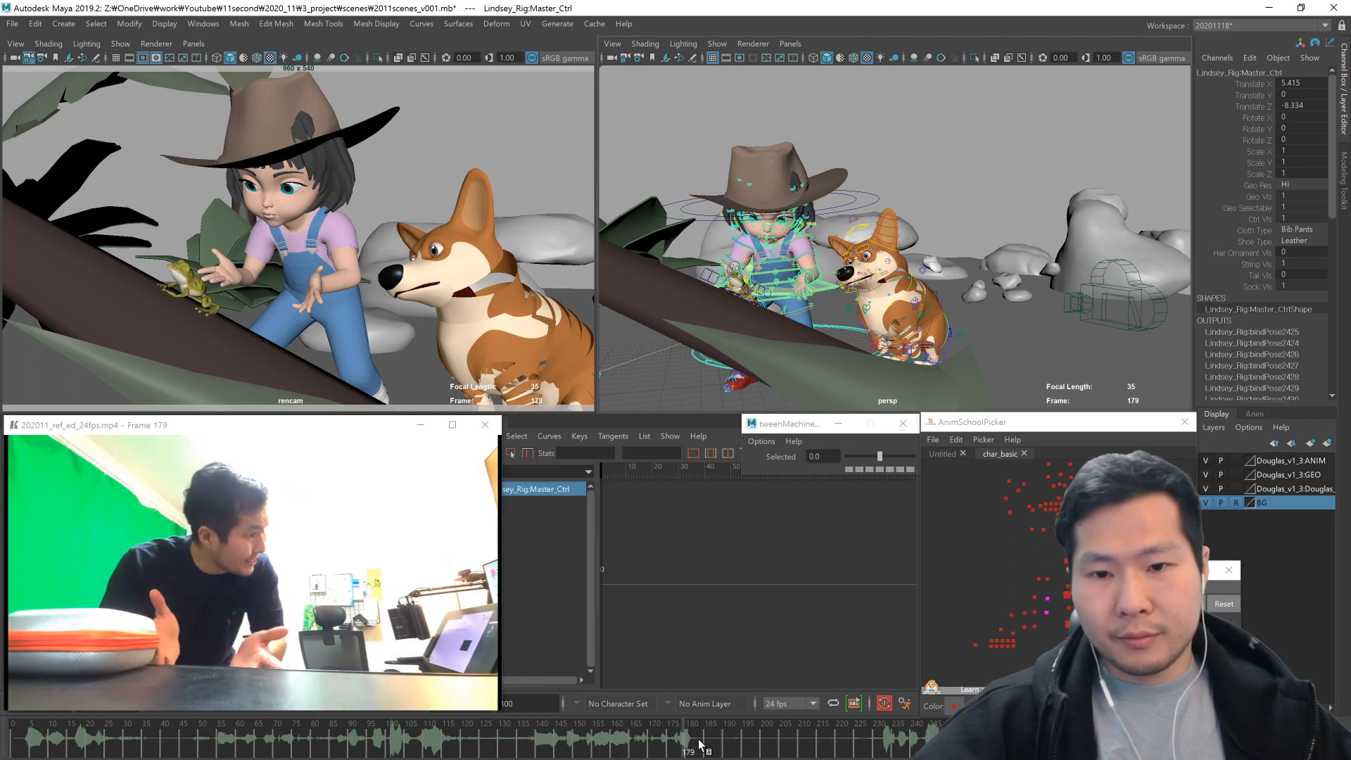
- At frame 191, place the girl's main eye aim control at about 1.7, -4.3, 5.6 and reorient it towards the dog
click(718, 742)
drag(718, 742, 721, 742)
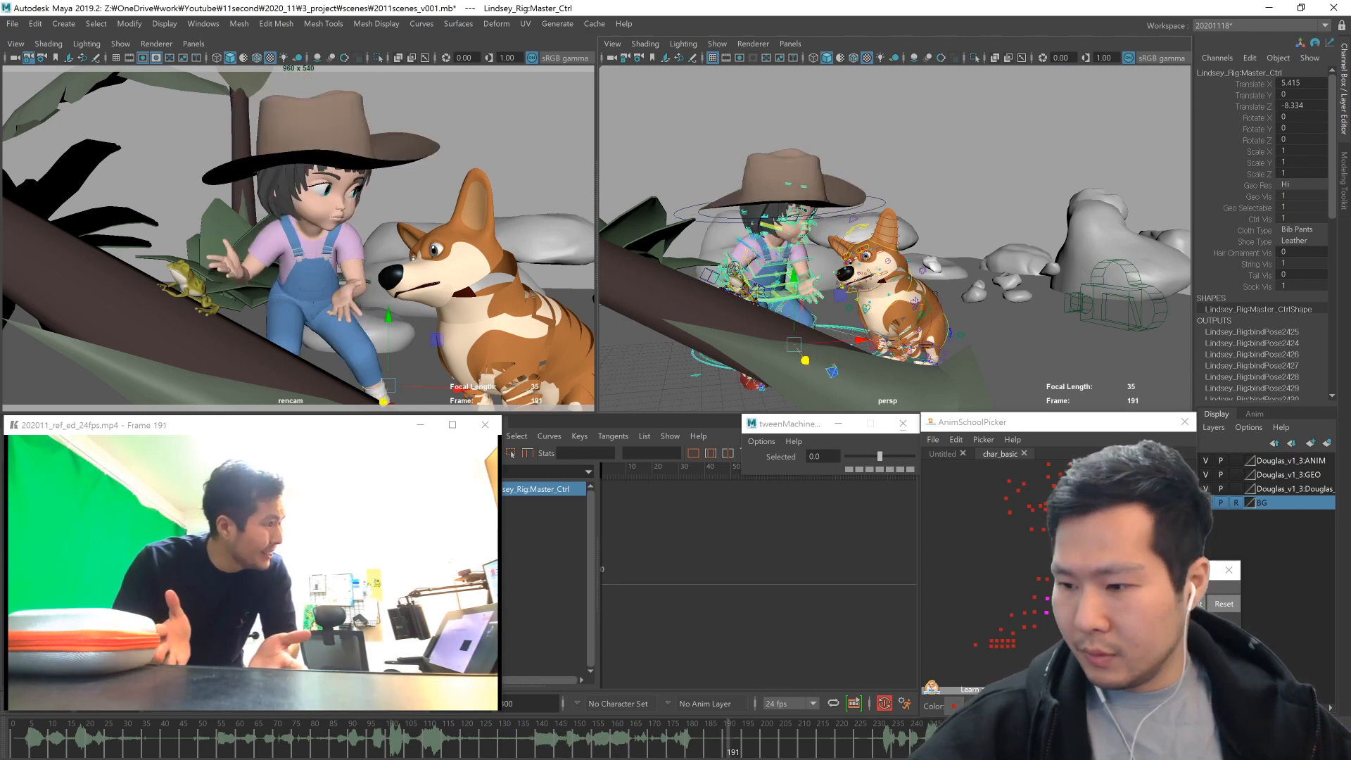
click(1088, 493)
alt+drag(957, 337, 854, 335)
mouse_move(855, 335)
middle_down()
mouse_move(842, 336)
mouse_move(850, 325)
middle_up()
alt+drag(851, 326, 944, 278)
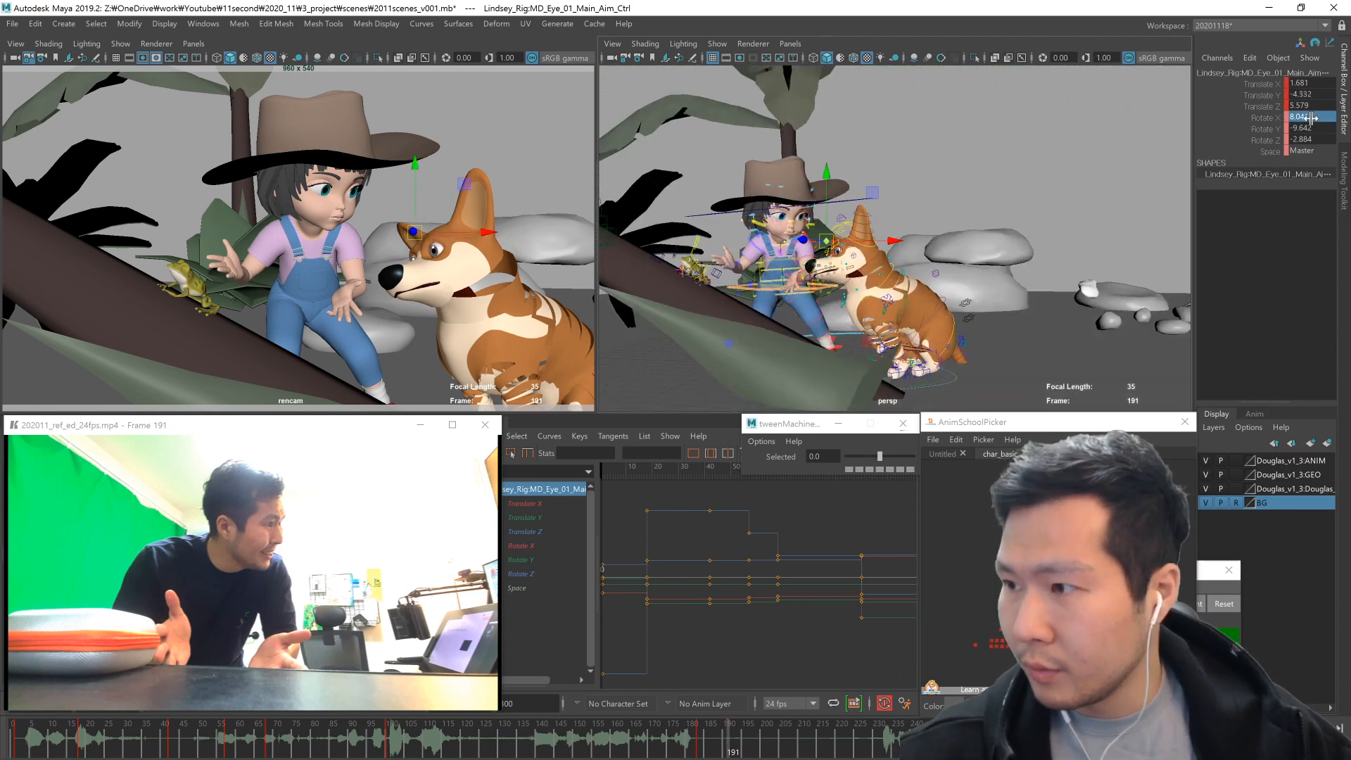
scroll(748, 299, up, 6)
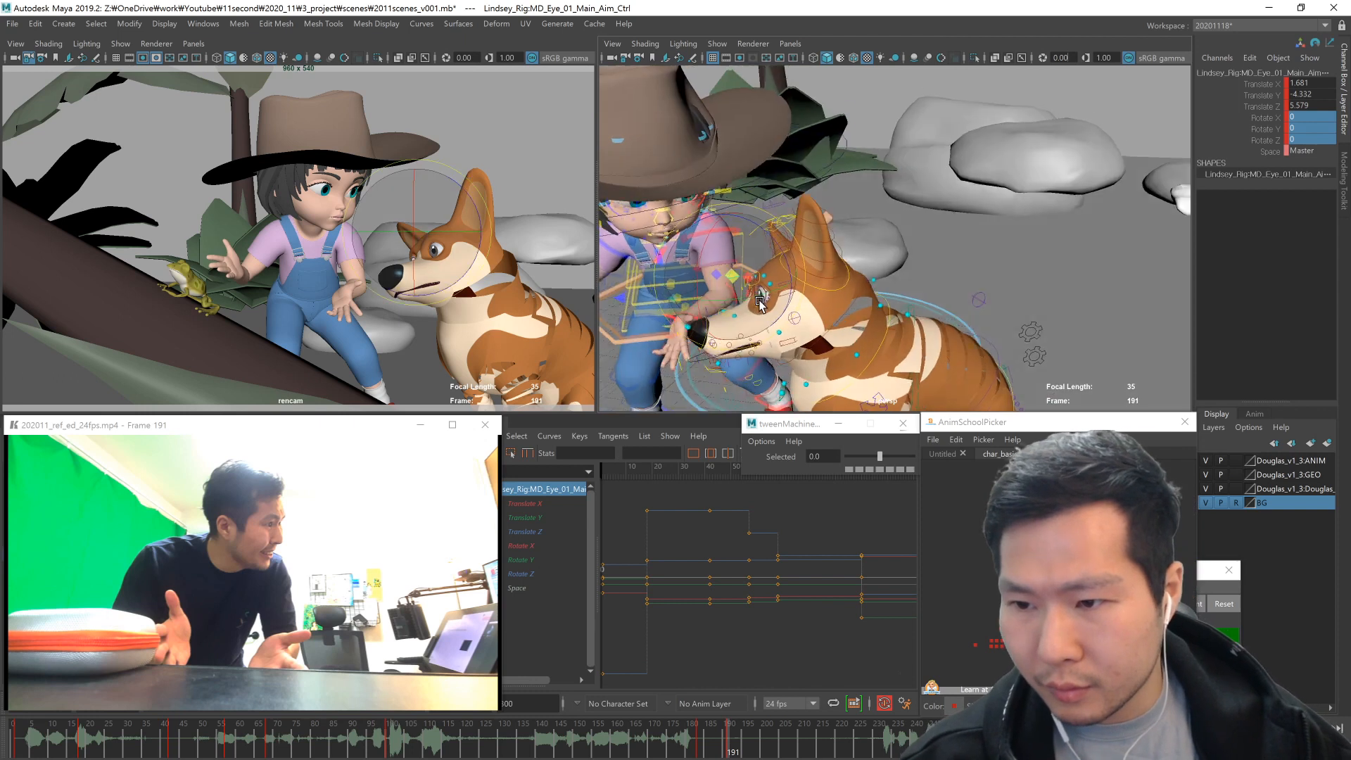
alt+drag(808, 287, 829, 311)
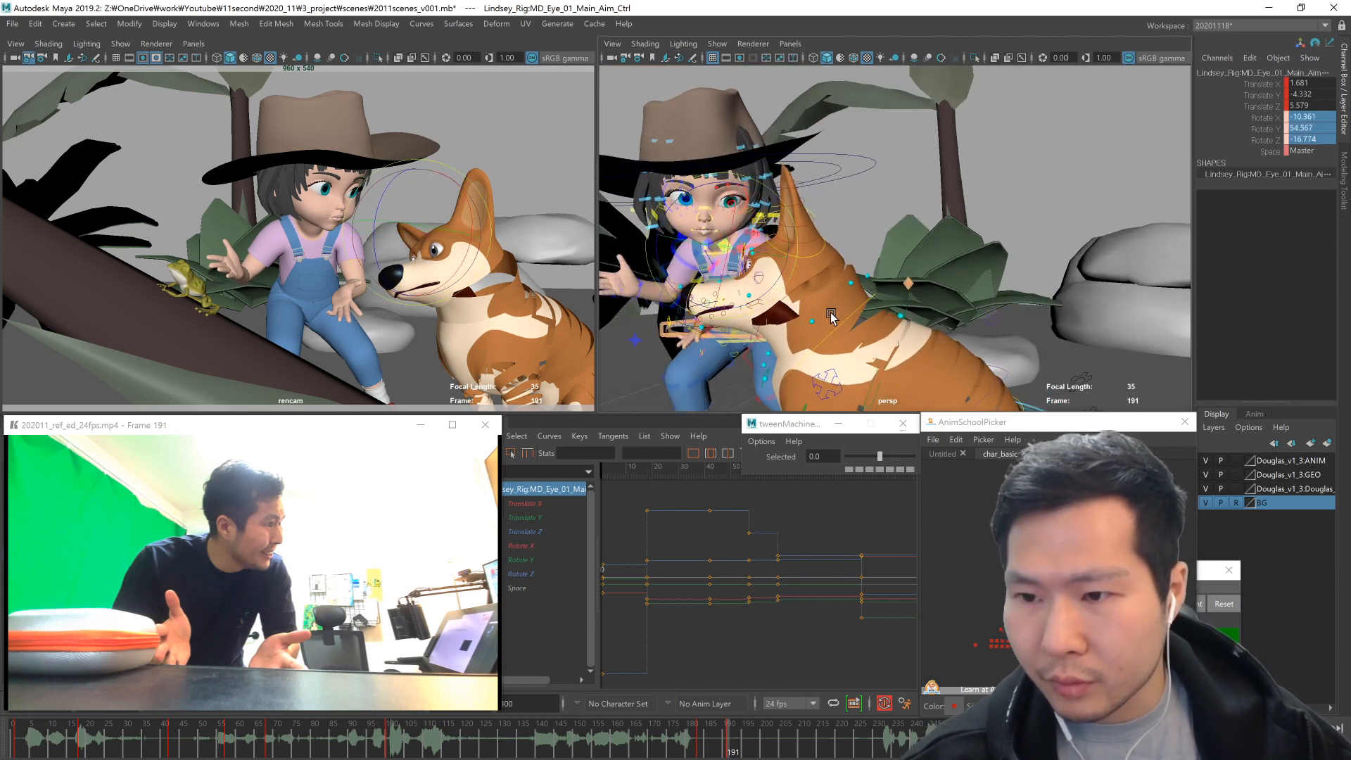
alt+drag(805, 335, 893, 327)
- Pull the girl's right mouth corner control to about 0.15, 0.12, 0.01 at frame 191 to start a smile
click(1026, 506)
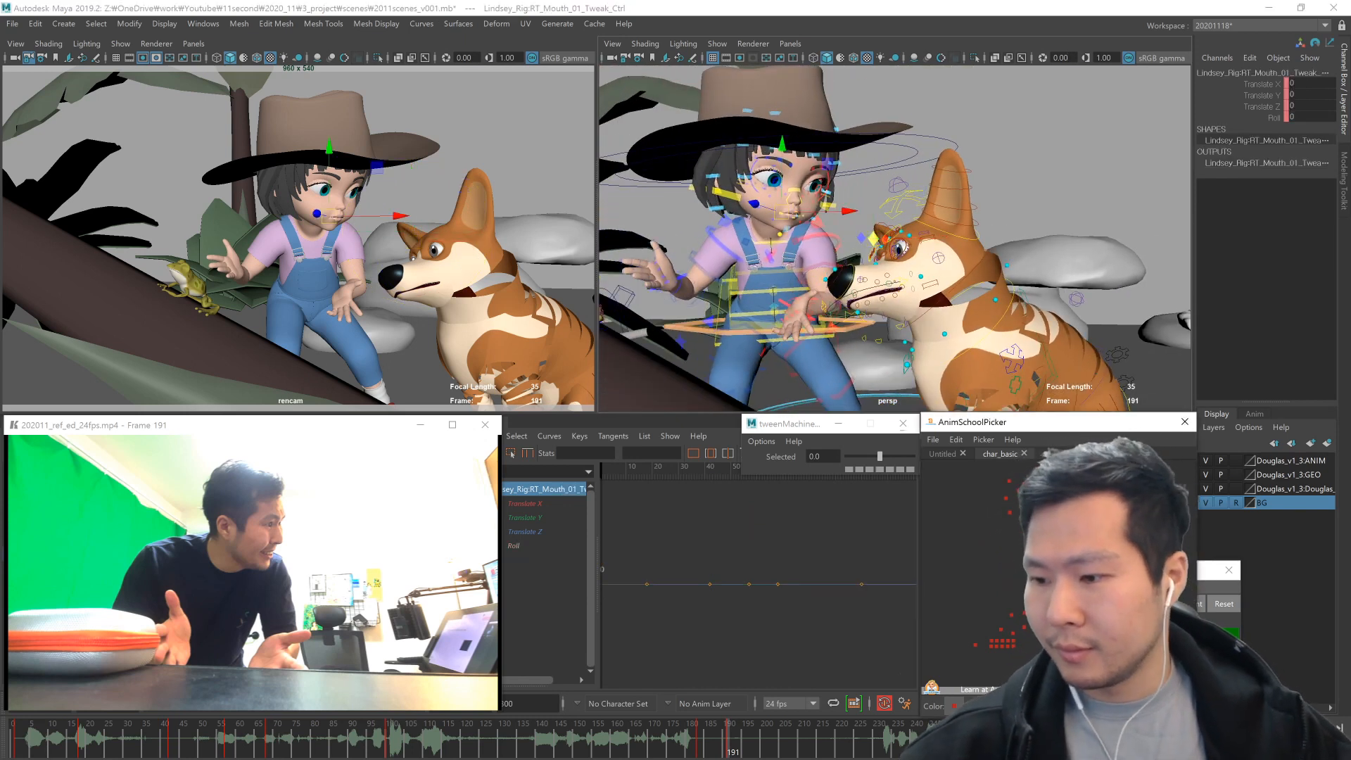
alt+right_drag(769, 320, 841, 361)
key(w)
mouse_move(829, 347)
middle_down()
mouse_move(840, 360)
mouse_move(817, 357)
middle_up()
drag(1020, 501, 1035, 515)
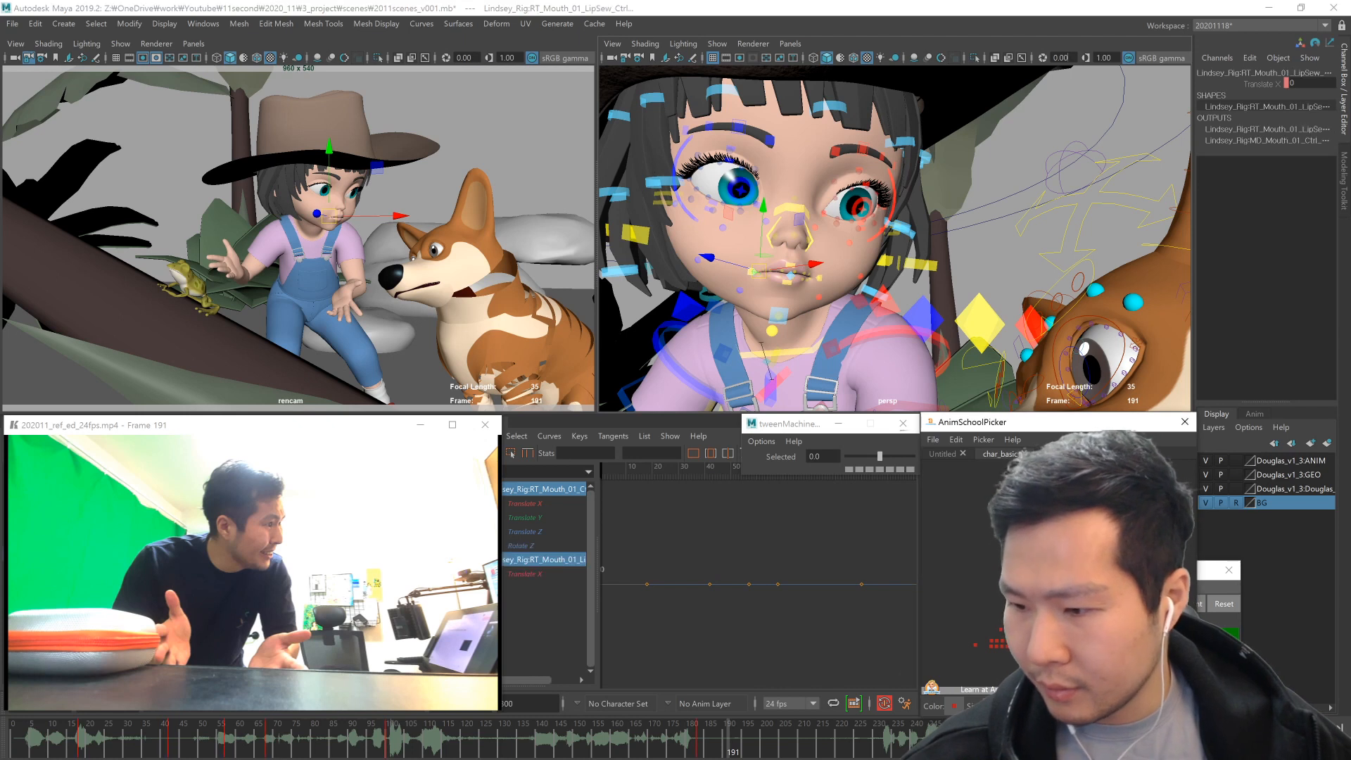
click(1021, 501)
click(1034, 515)
middle_drag(825, 350, 794, 330)
alt+drag(794, 346, 874, 343)
middle_drag(872, 342, 859, 340)
alt+drag(860, 340, 835, 285)
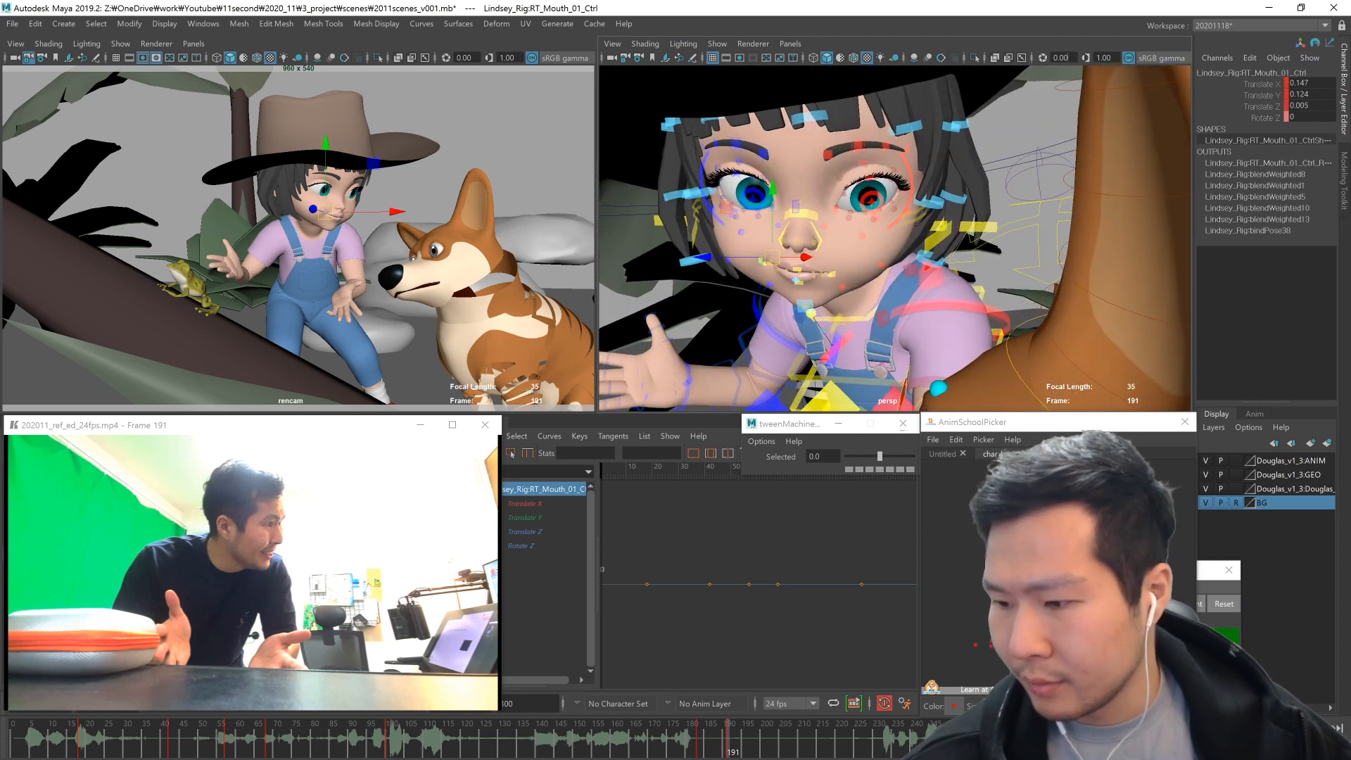
- Pull the girl's left mouth corner control to about 0.26, 0.11, 0.03 at frame 191
click(832, 275)
alt+drag(833, 282, 798, 345)
alt+right_drag(798, 345, 882, 354)
middle_drag(884, 355, 912, 350)
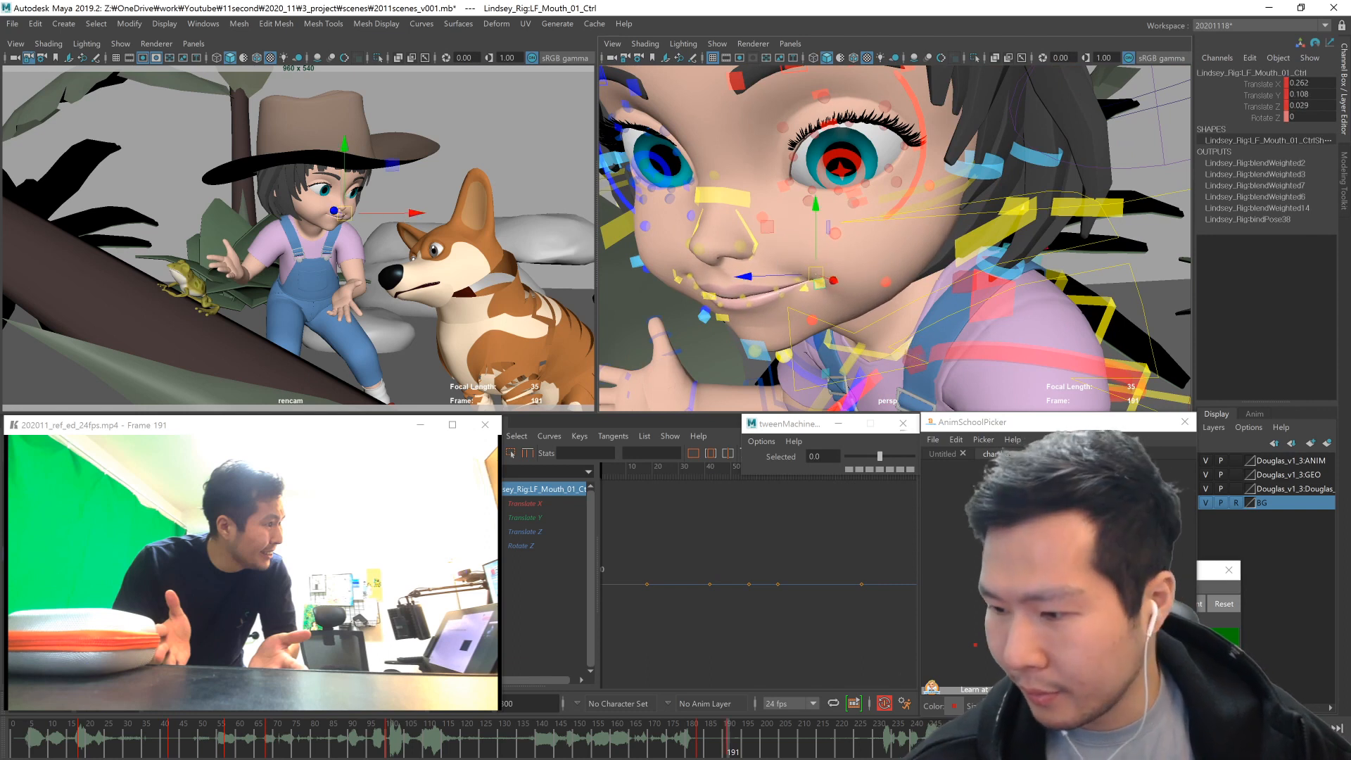
- Open the girl's jaw to about 2.8 in Rotate X at frame 191 and inspect the upper mouth control
click(1059, 598)
middle_drag(802, 288, 803, 263)
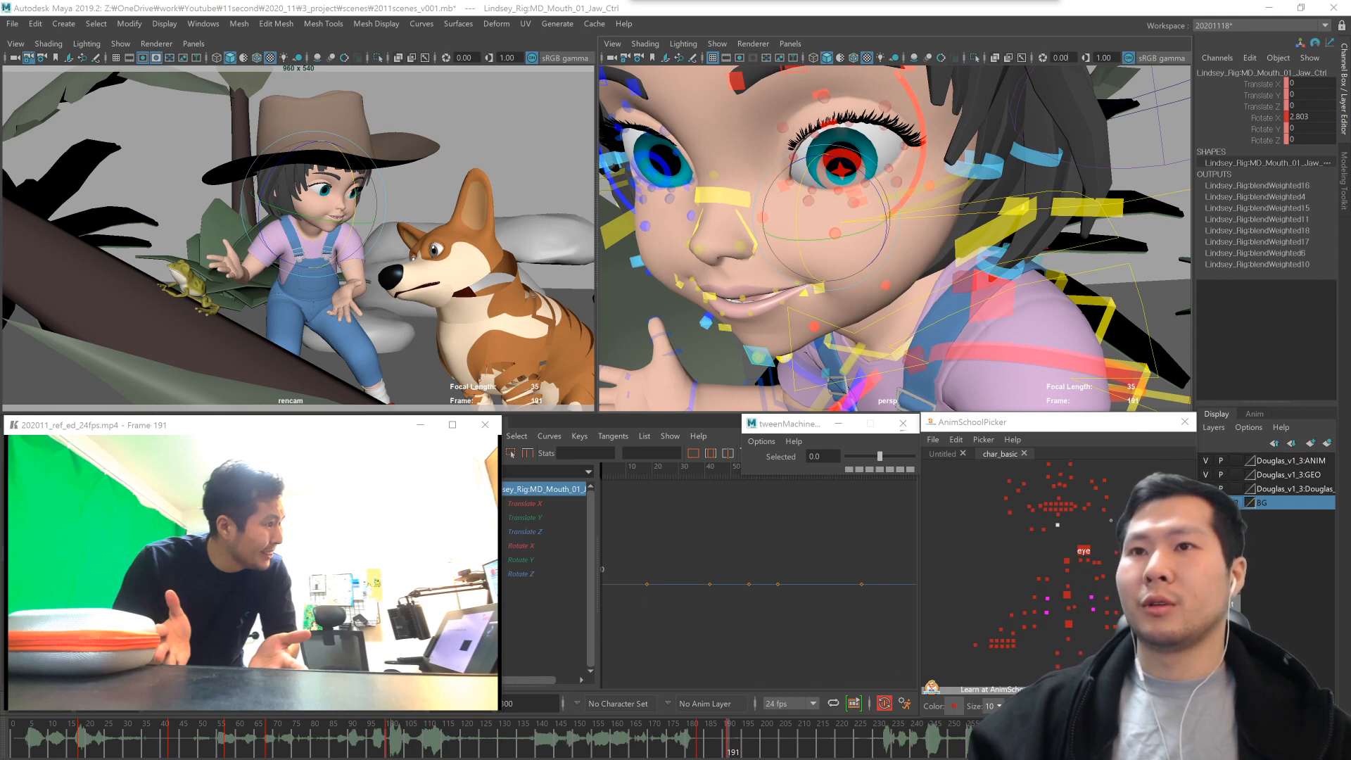
alt+drag(833, 318, 864, 366)
click(833, 257)
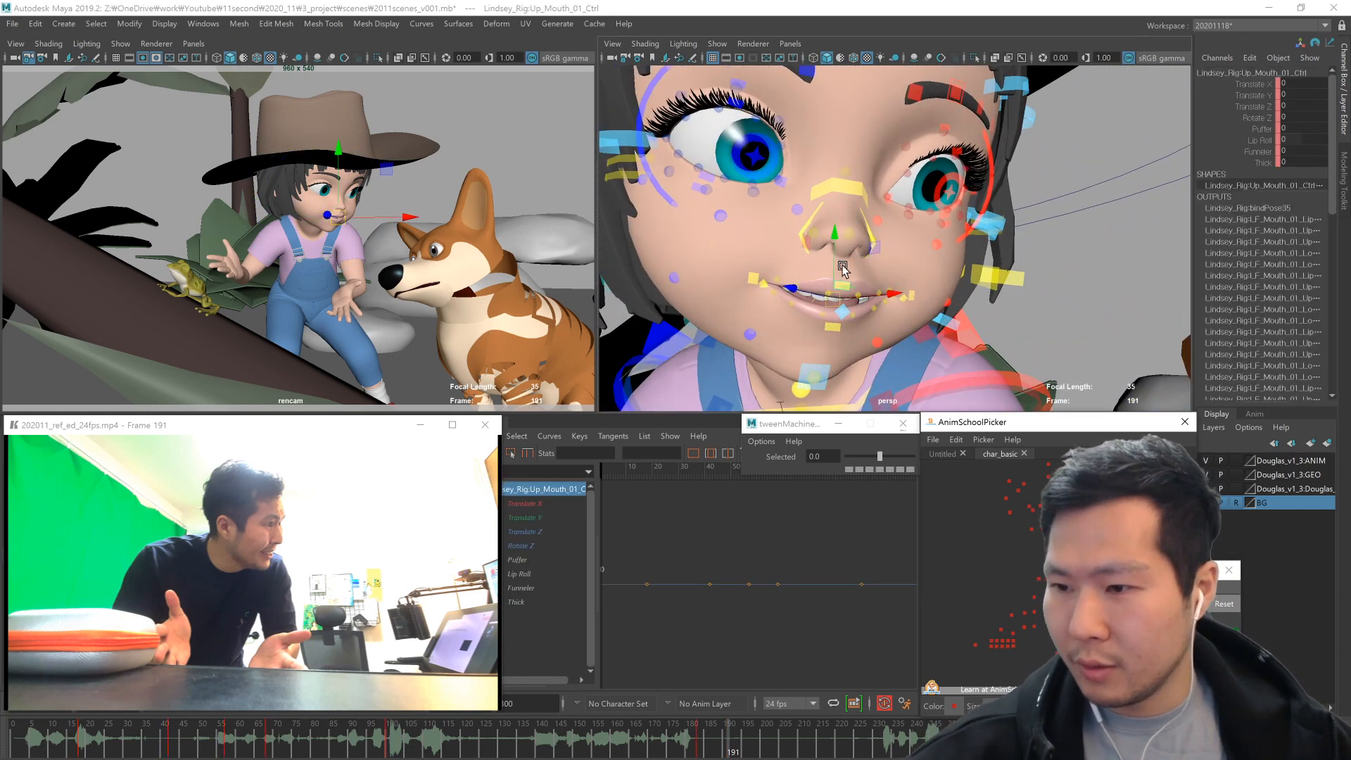
alt+drag(851, 349, 897, 351)
key(w)
alt+middle_drag(862, 348, 842, 381)
- Raise both of the girl's upper eyelid controls at frame 191, with the left one at about 0.02, 0.06
click(1098, 549)
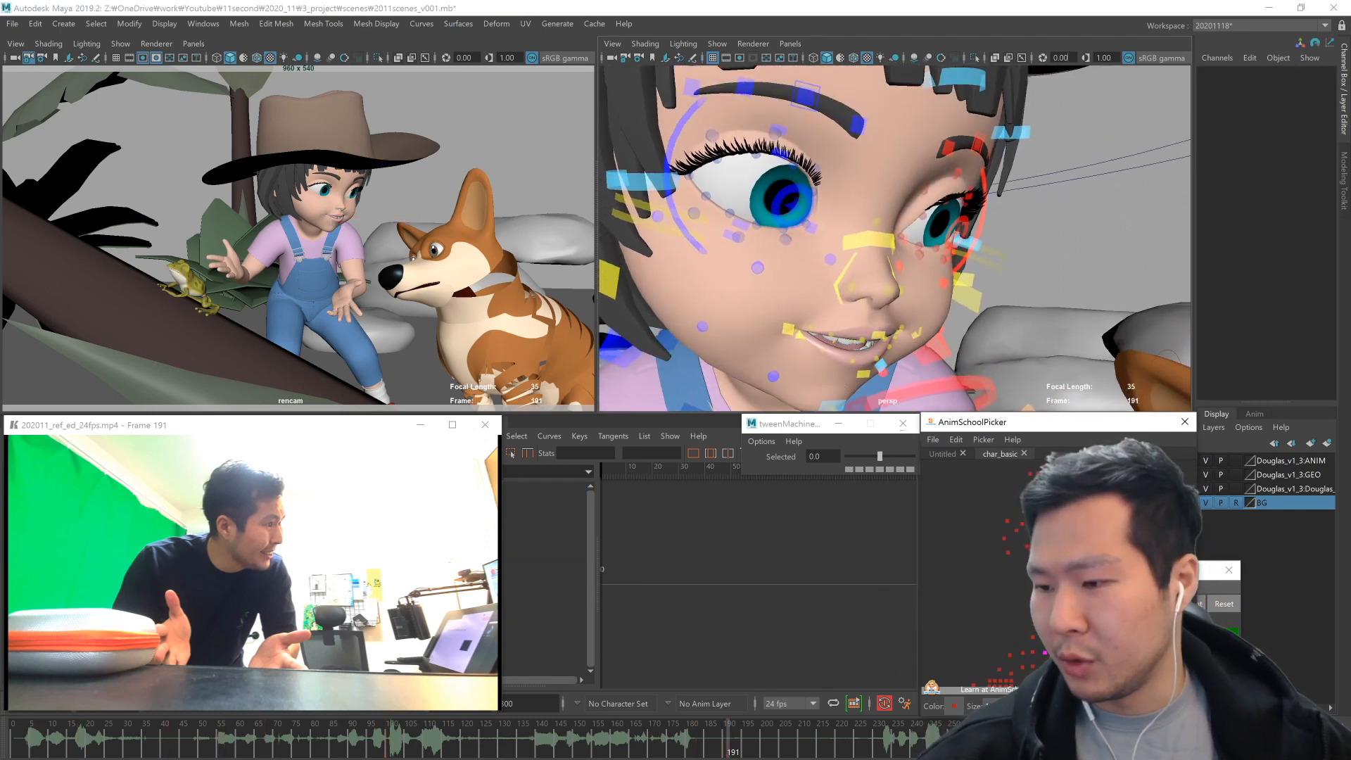
click(1098, 549)
drag(776, 97, 783, 75)
alt+drag(894, 264, 847, 324)
middle_drag(848, 324, 849, 332)
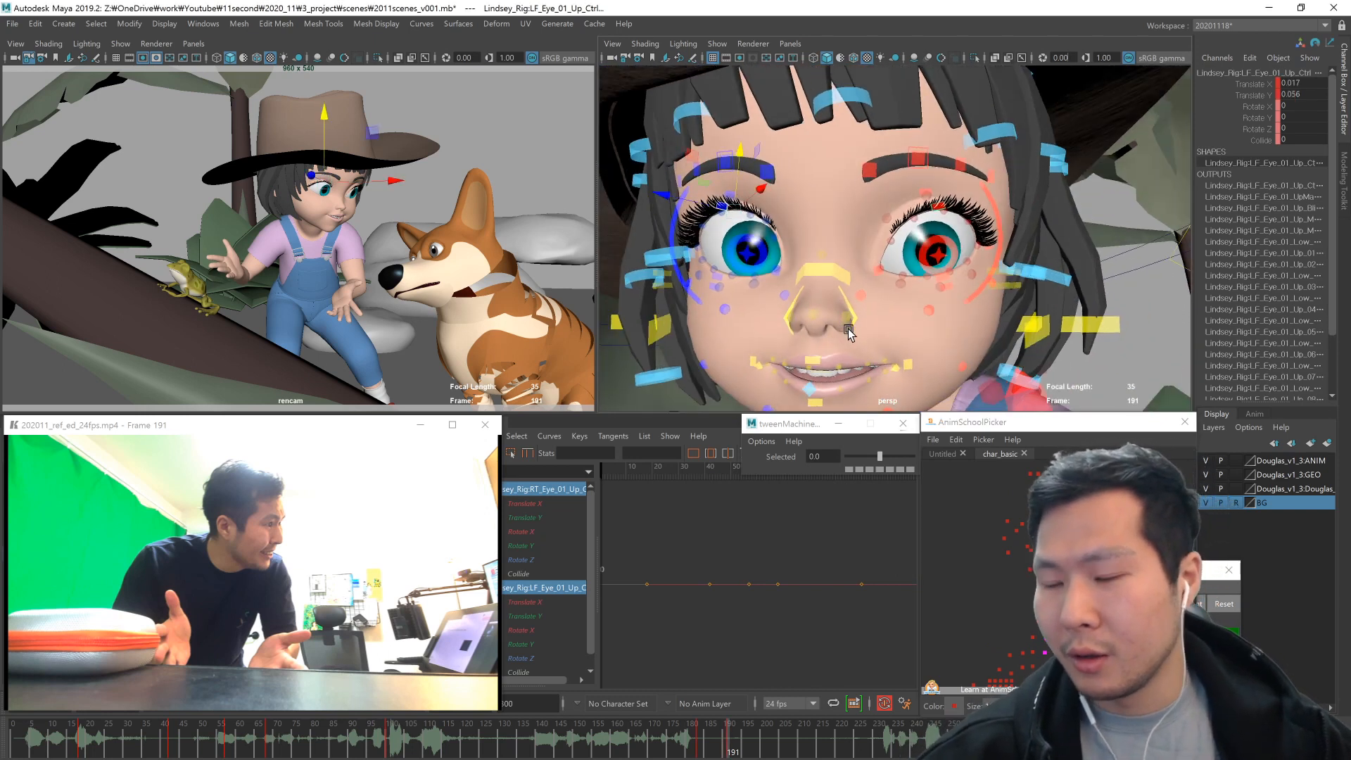
- Raise the girl's main brow controls on both sides at frame 191, with left brow 03 at about 0.03, 0.11, -0.04
click(928, 154)
key(ctrl+z)
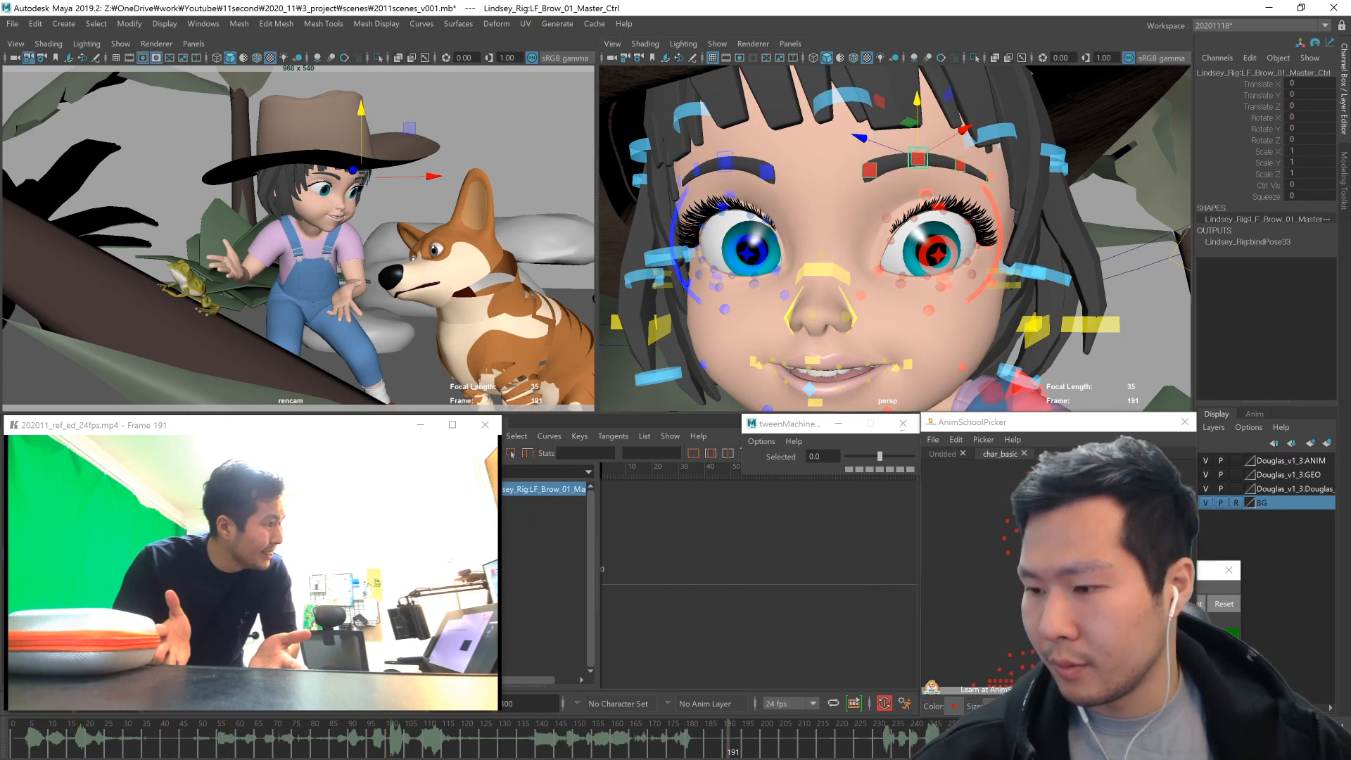
click(1044, 652)
middle_drag(945, 221, 945, 213)
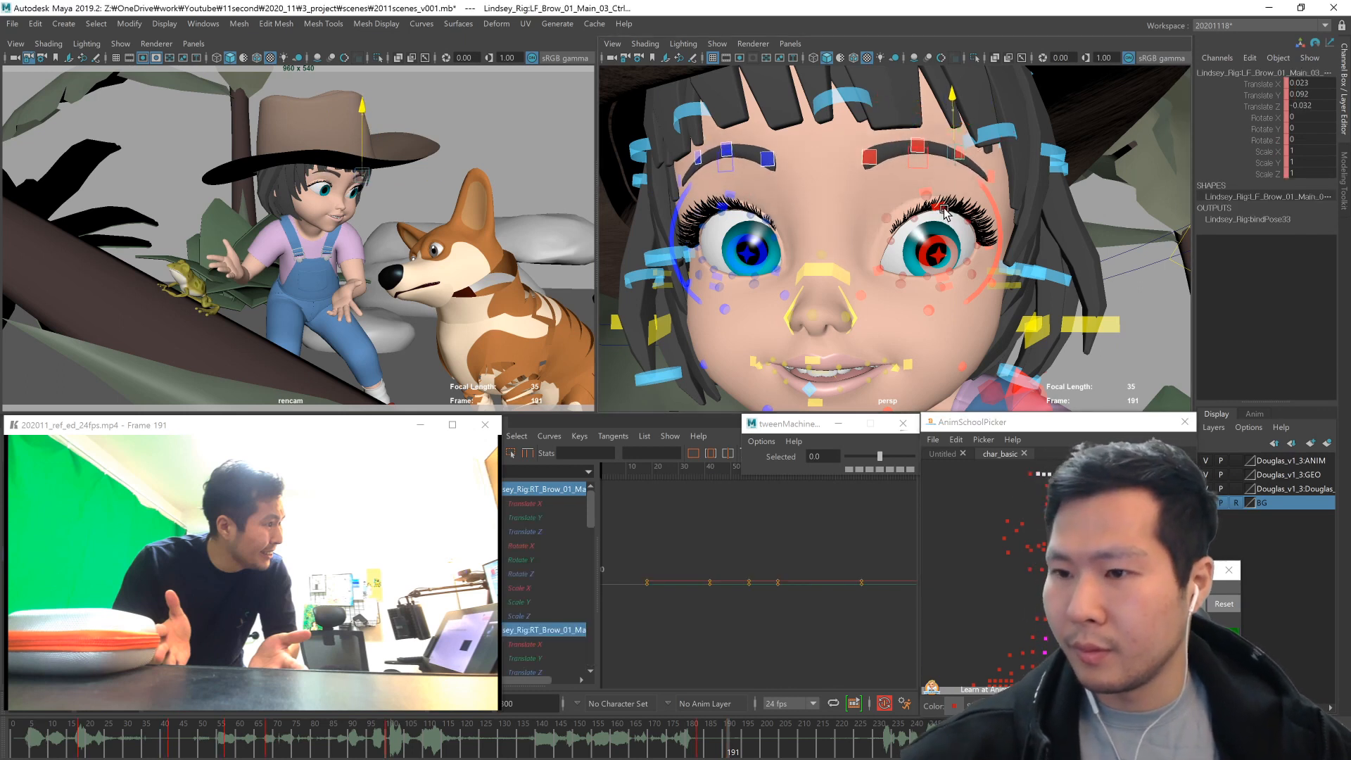
key(ctrl+z)
middle_drag(937, 243, 938, 244)
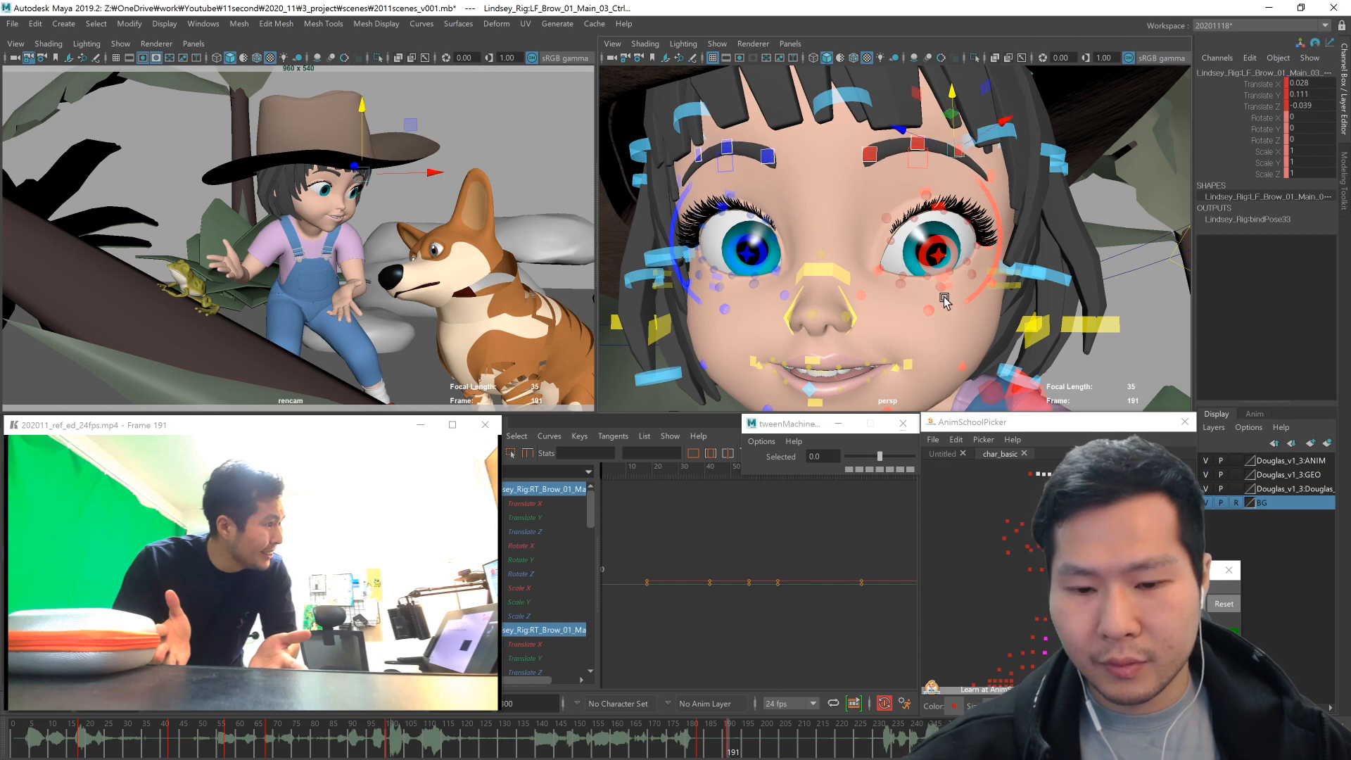
- Raise the girl's left outer brow control 04 to about 0.06, 0.19, -0.06, and undo a trial move of the left brow master
click(923, 168)
click(985, 178)
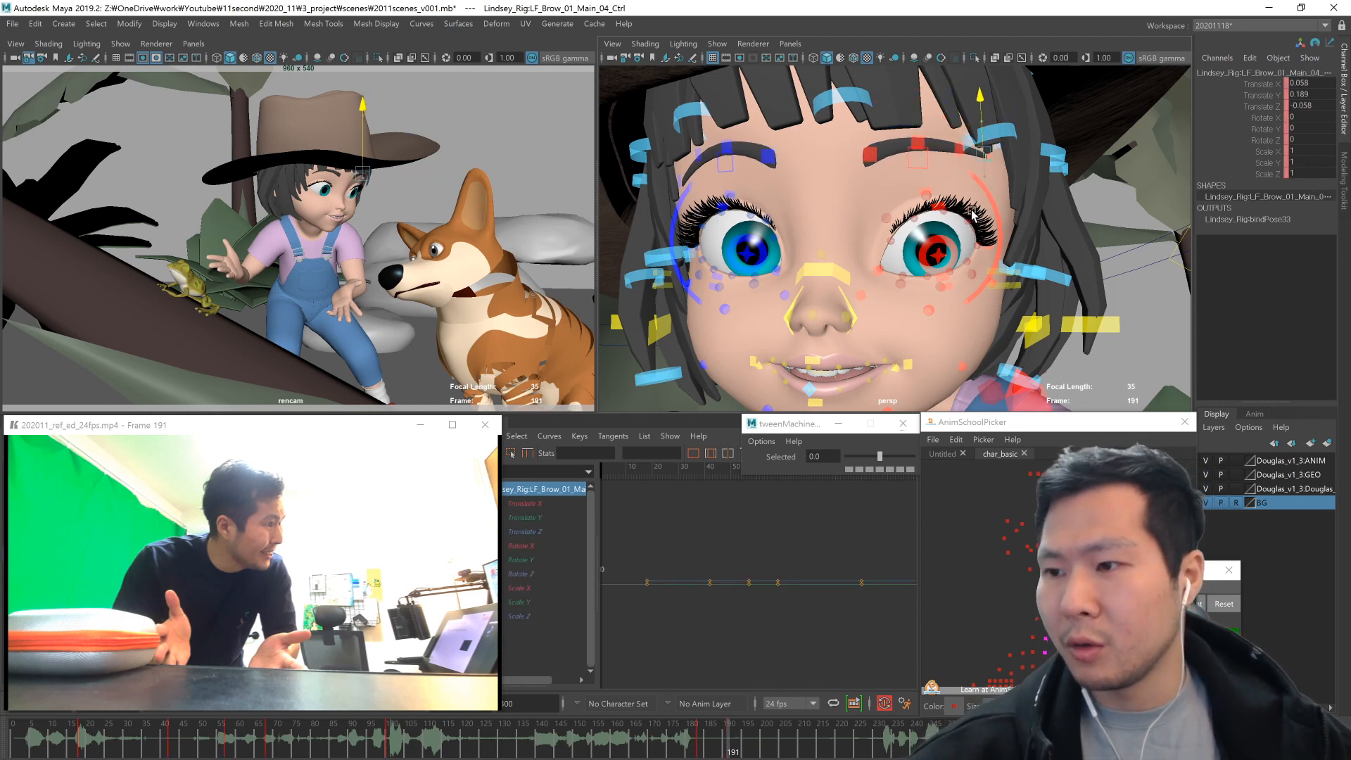
click(923, 168)
middle_drag(923, 171, 921, 211)
key(ctrl+z)
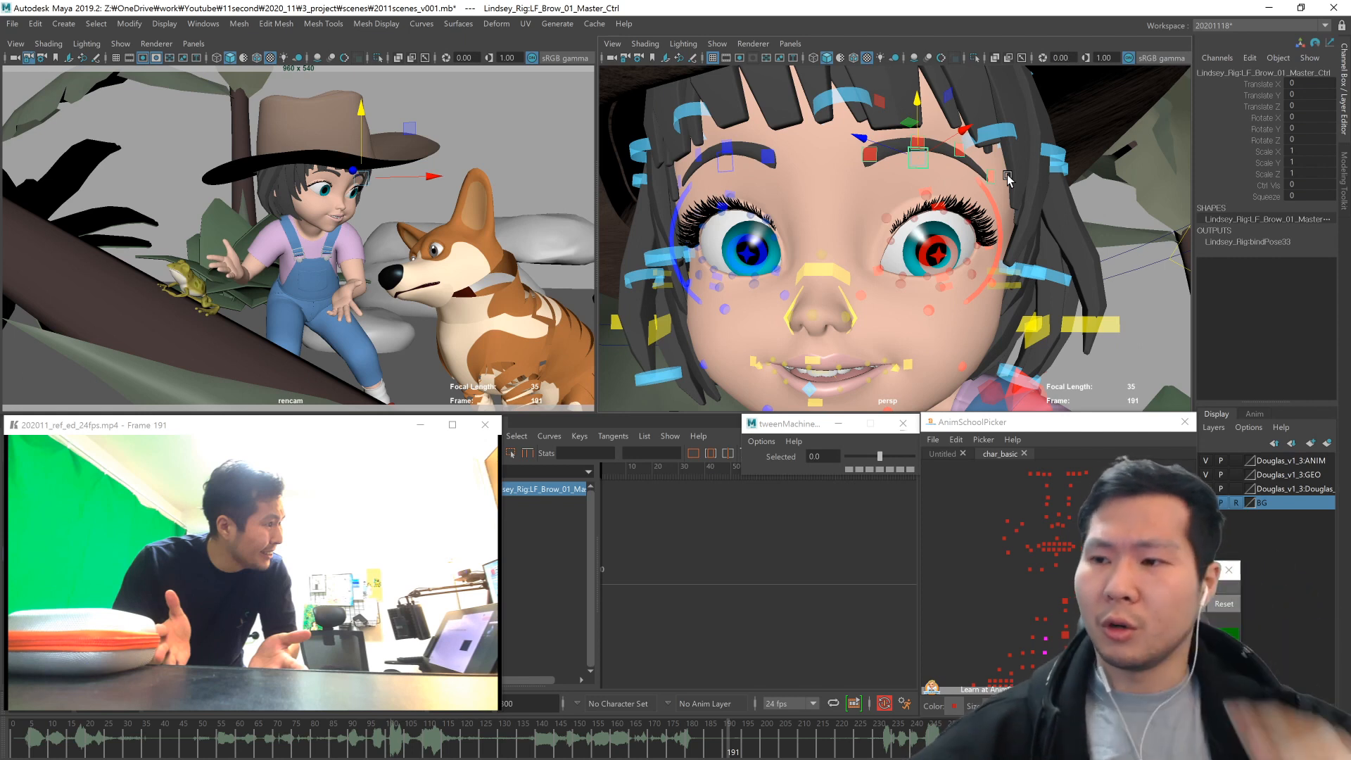
- Raise both outer brow 04 controls together, the right one to about 0.01, 0.04, -0.01, and compare frame 191 with 183
click(996, 178)
shift+click(1030, 475)
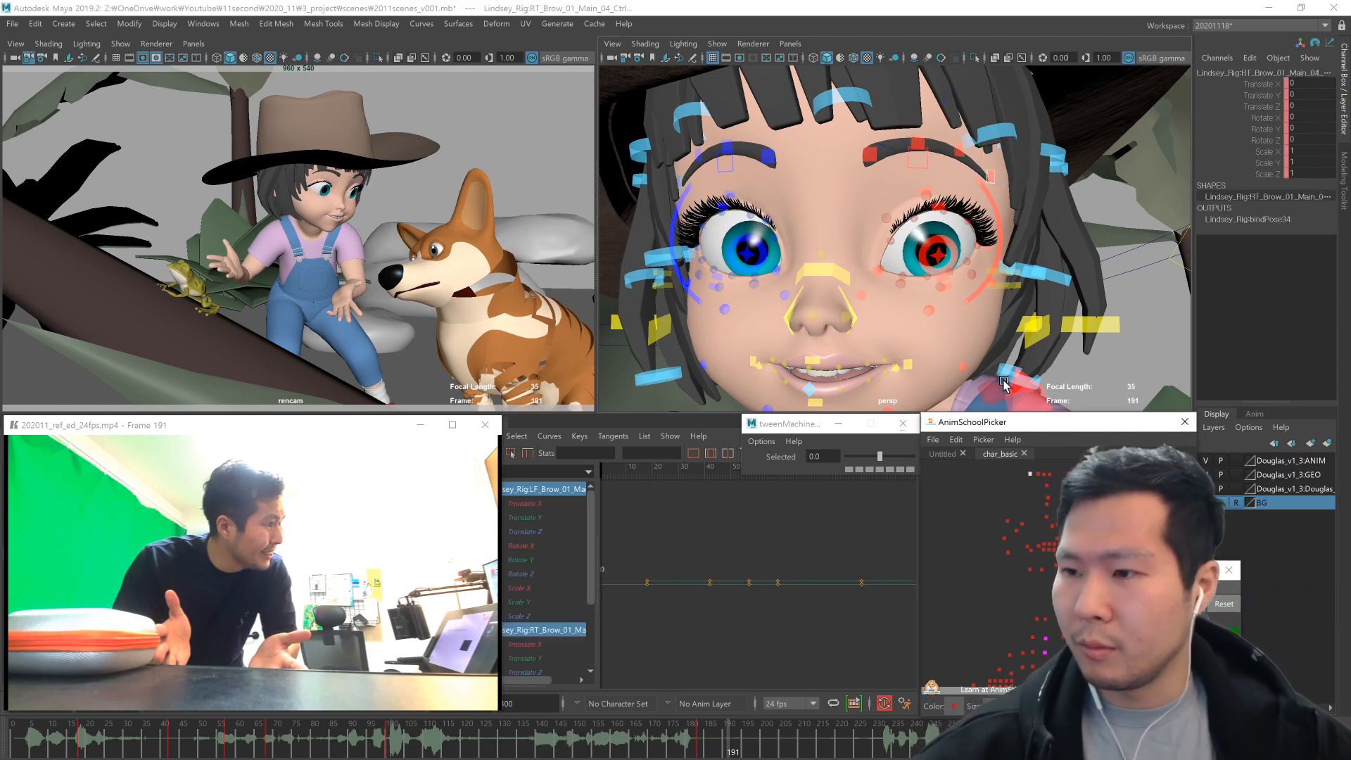
middle_drag(937, 263, 937, 256)
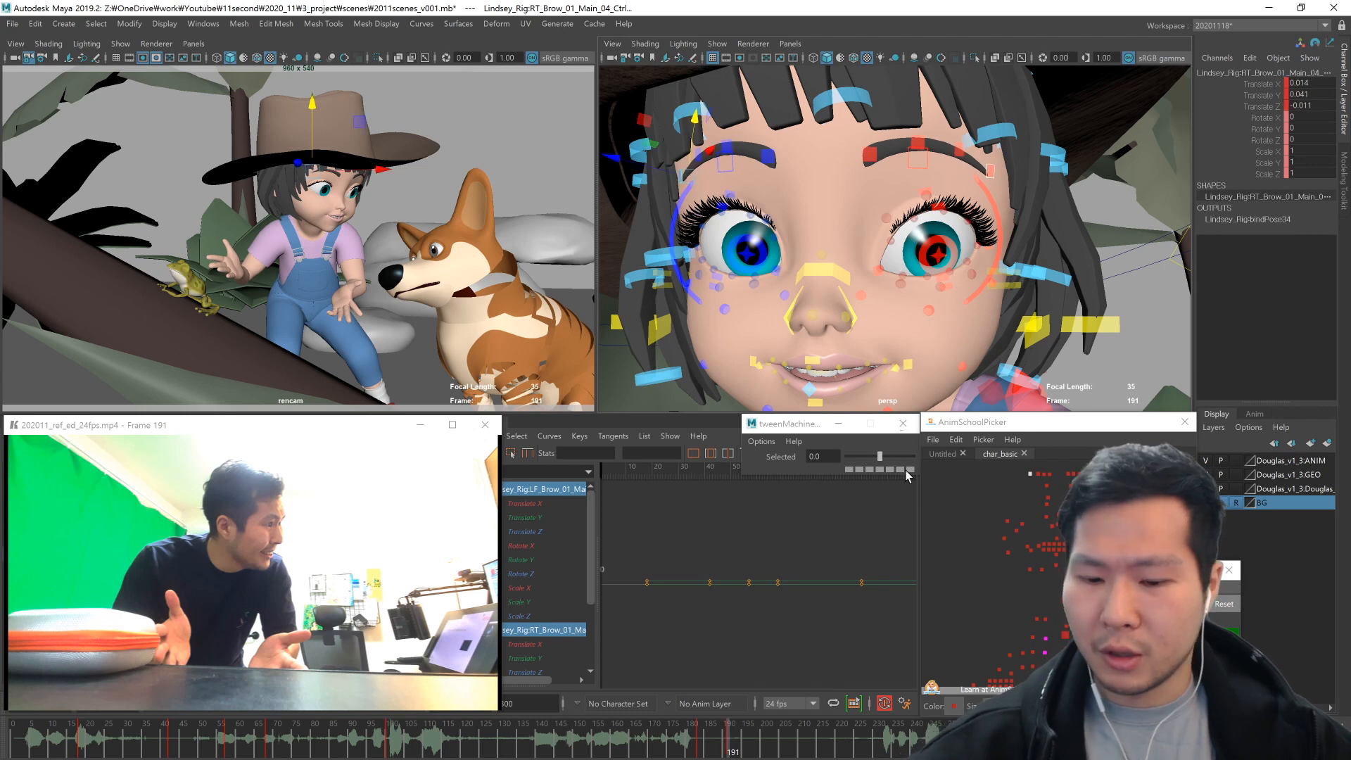
key(comma)
key(period)
key(comma)
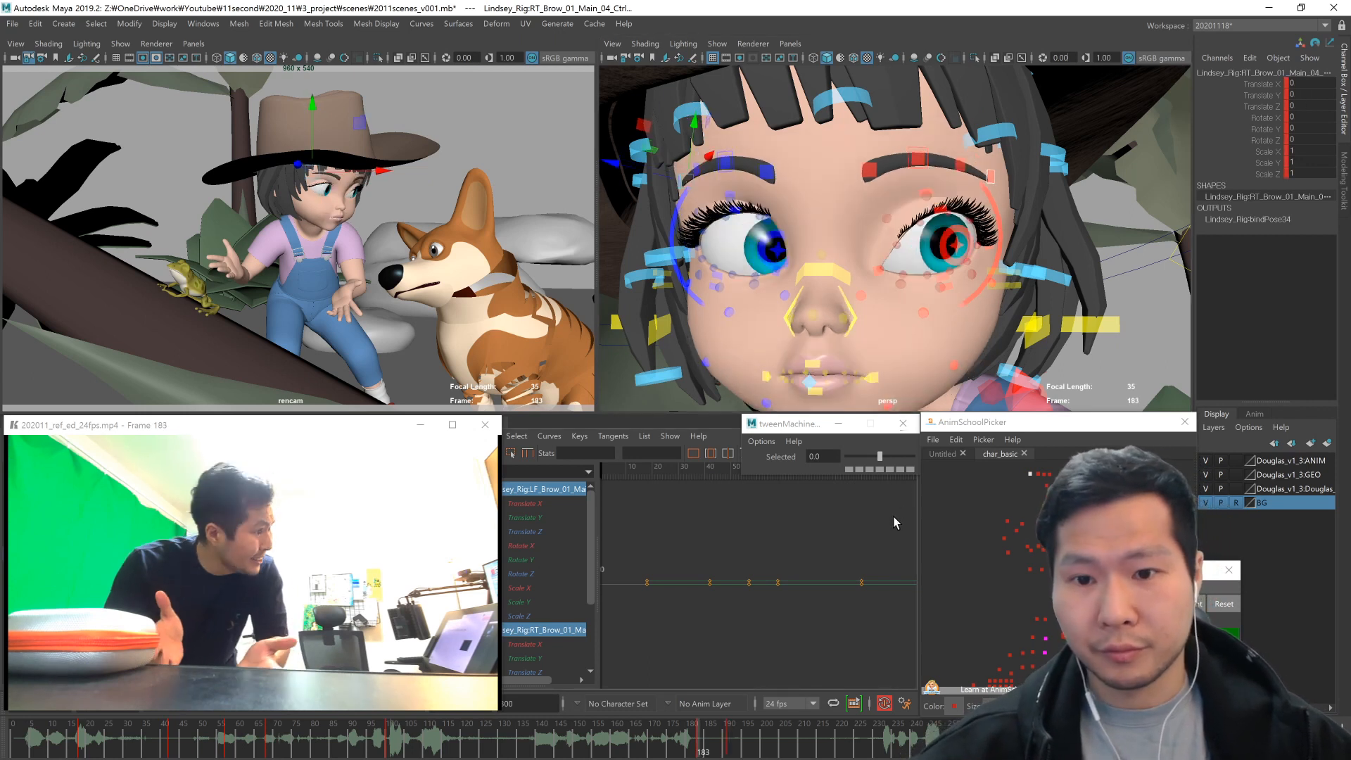
- Select all of the girl's controls at frame 183 and tween them 100% towards the frame 191 pose
click(1084, 521)
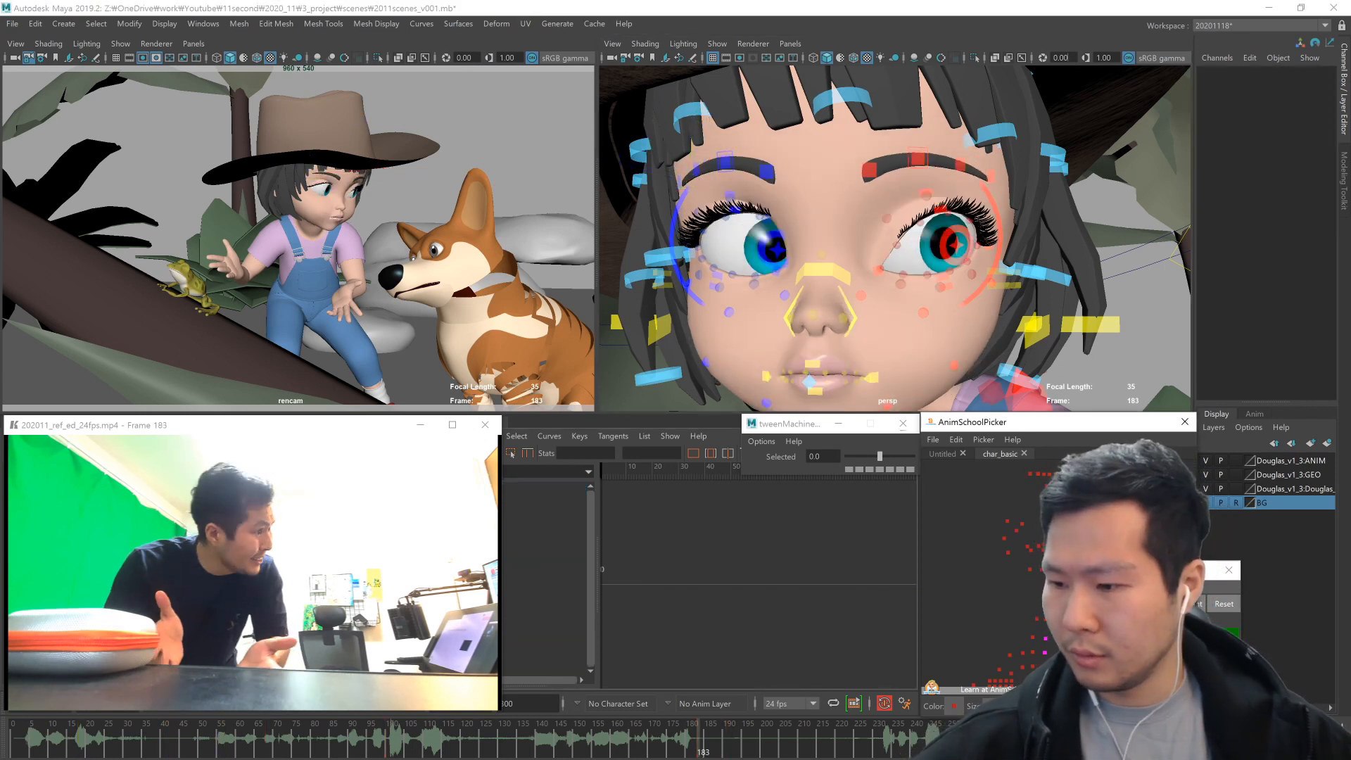
drag(991, 463, 1172, 585)
drag(880, 456, 1186, 688)
click(1084, 524)
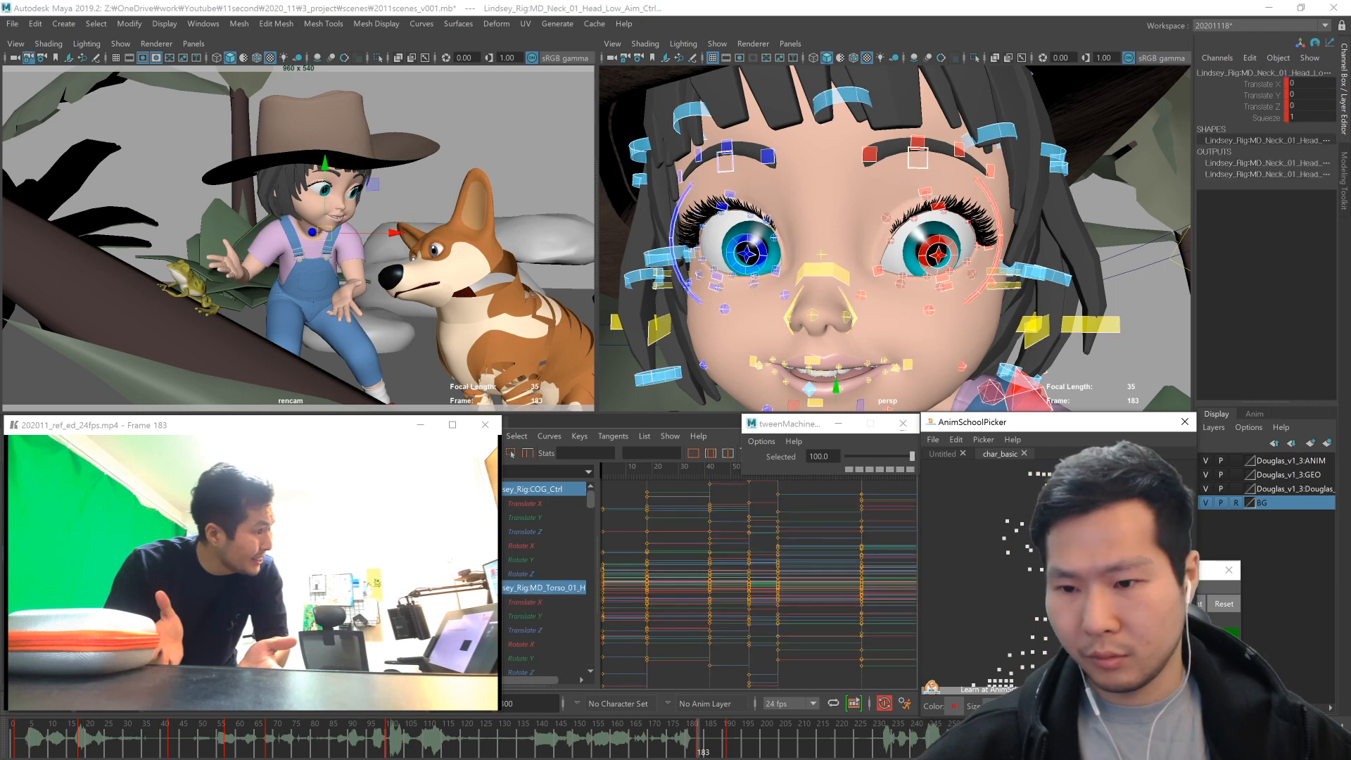
- Go on to frame 224 to study the next key pose in the reference video
key(period)
drag(716, 739, 857, 732)
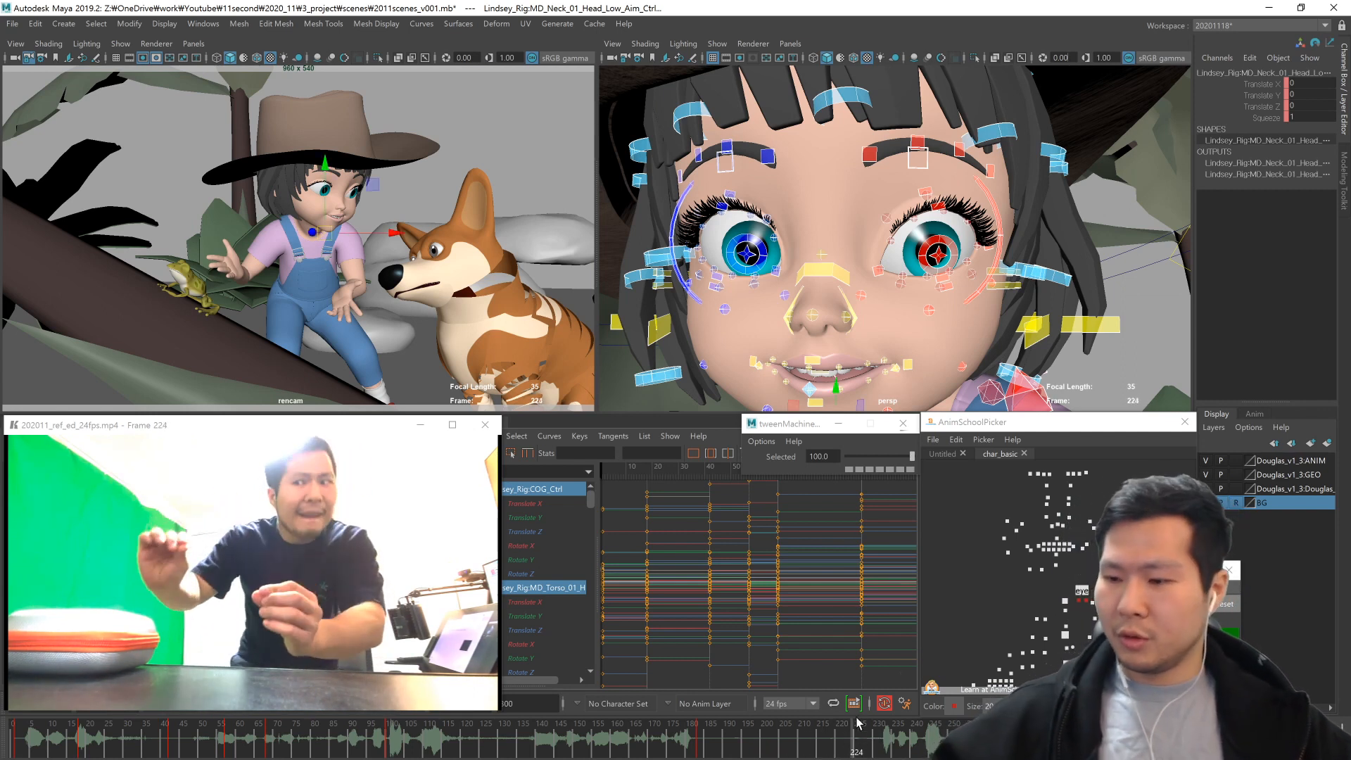